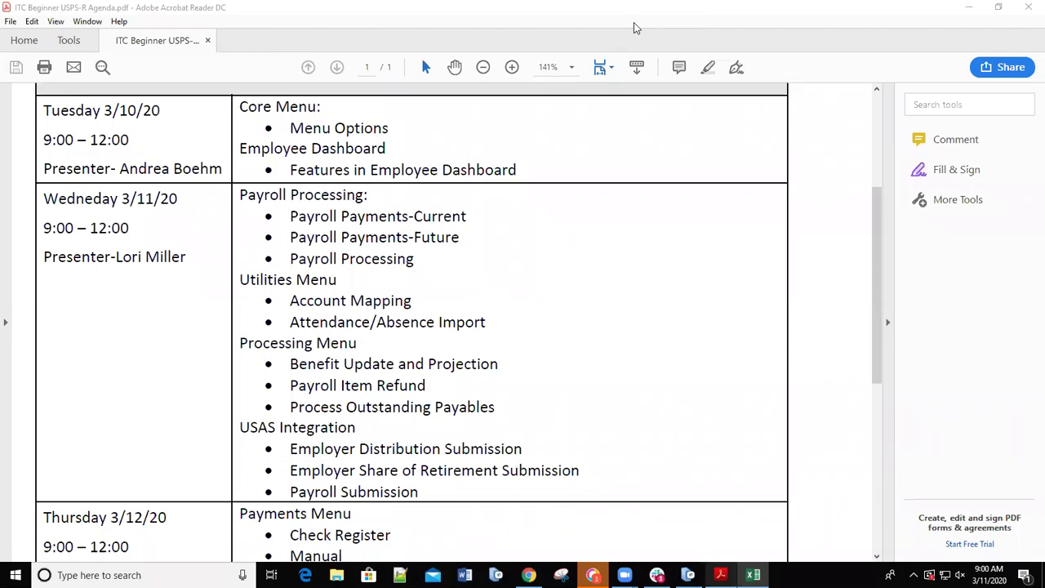
- Minimize the agenda PDF to switch to the USPS payroll site in Chrome, and close the open Legacy Compensation record
{"action": "left_click", "coordinate": [702, 133]}
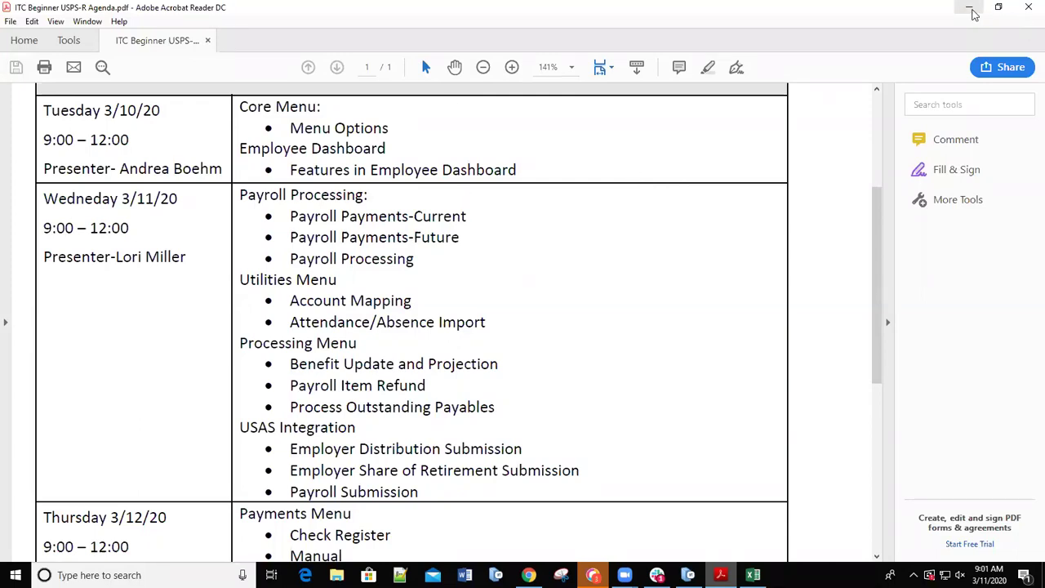
{"action": "left_click", "coordinate": [974, 11]}
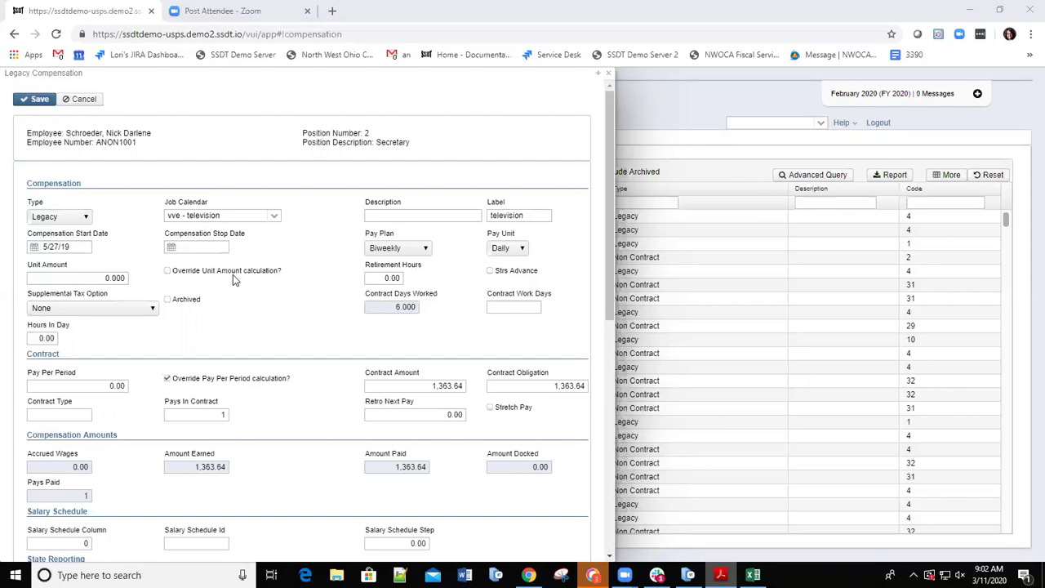
{"action": "left_click", "coordinate": [605, 73]}
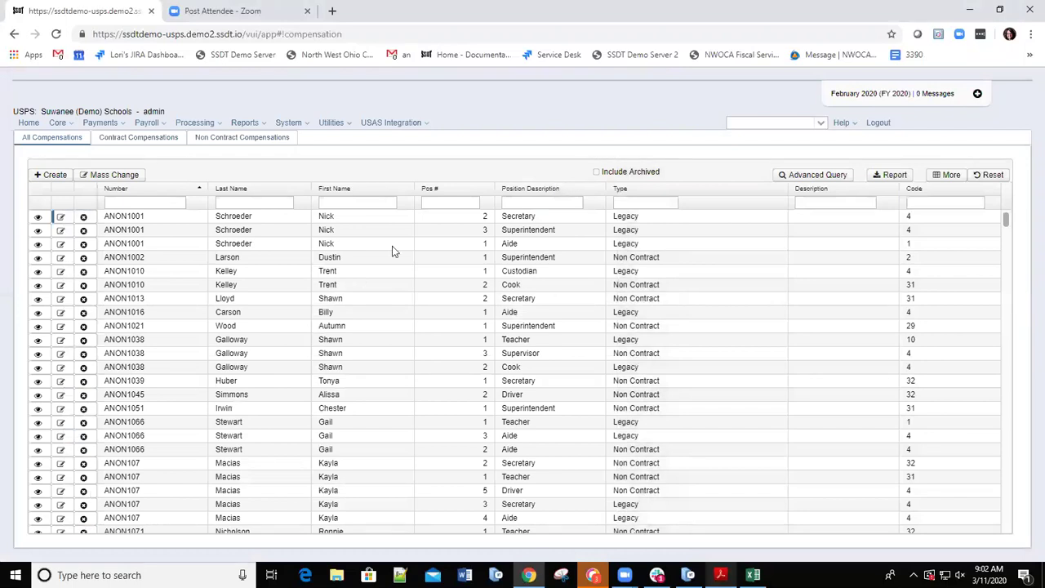
- Generate the ODJFS New Hire Report and save the PDF to Downloads as "Ohio Department of Job and Family Services New Hire Report"
{"action": "left_click", "coordinate": [261, 125]}
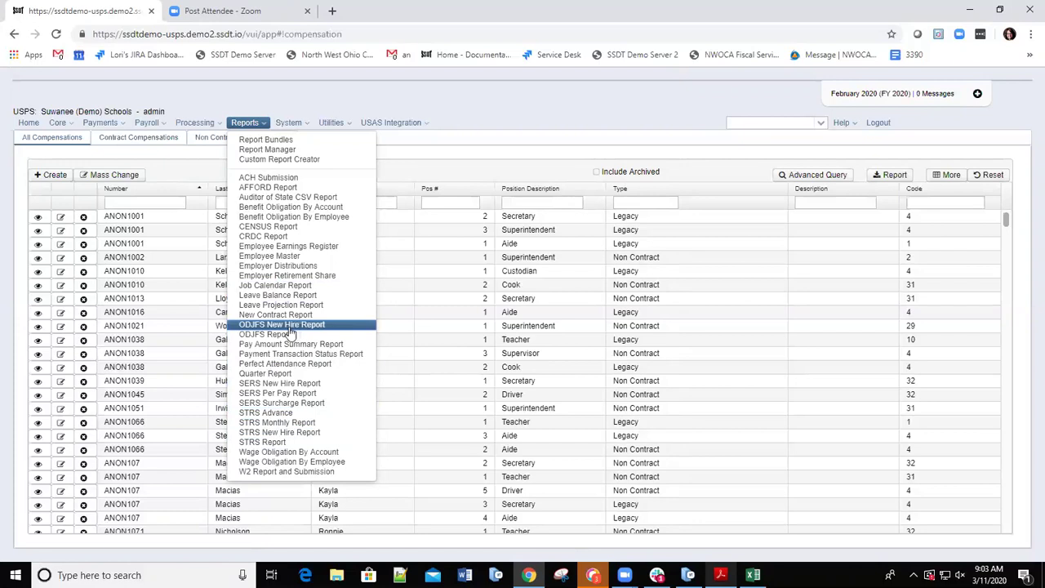
{"action": "left_click", "coordinate": [262, 326]}
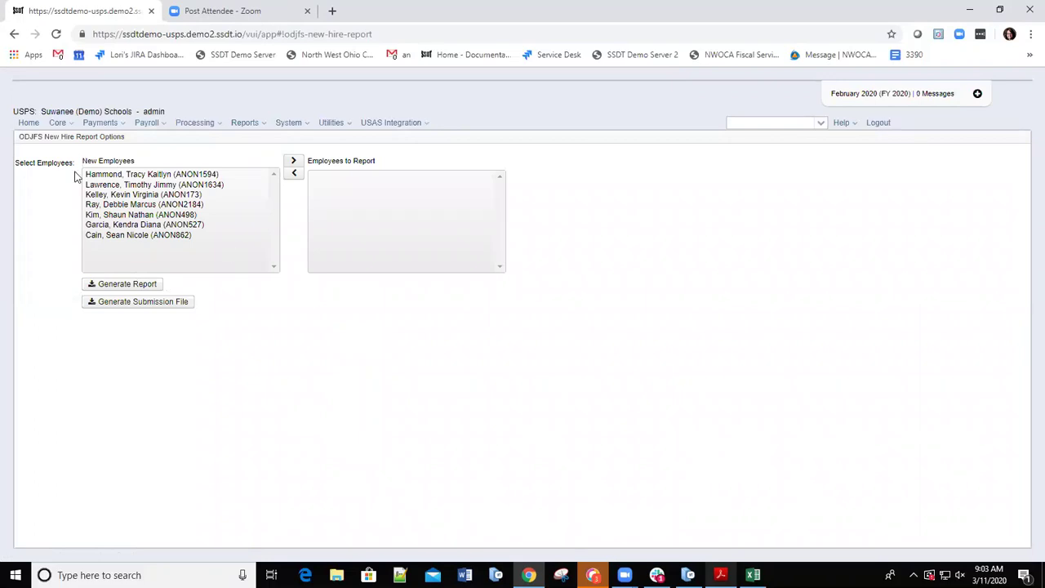
{"action": "left_click", "coordinate": [118, 289]}
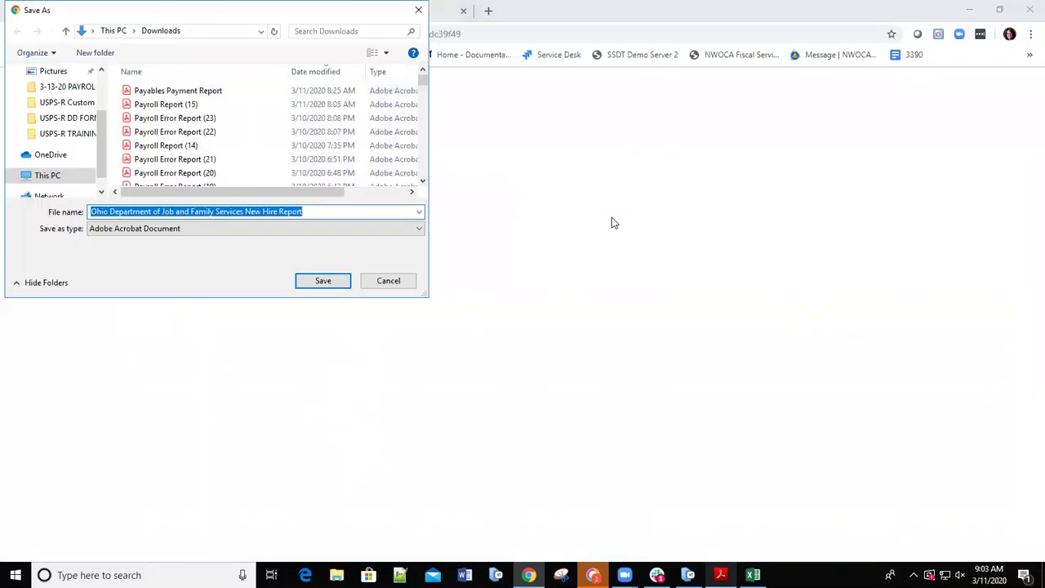
{"action": "left_click", "coordinate": [303, 281]}
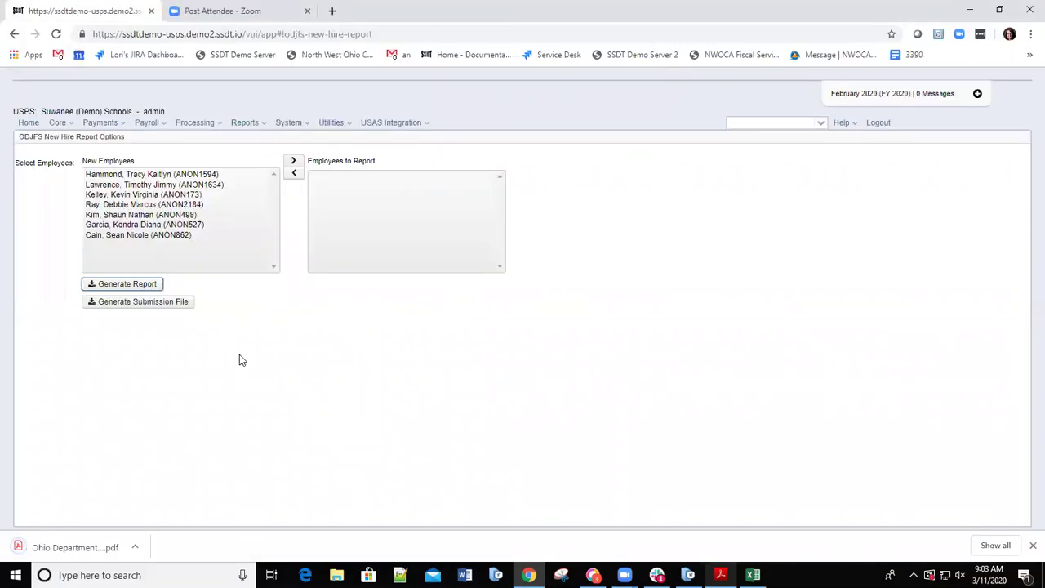
- Open the downloaded new hire PDF and examine the employee numbers, names and hire dates it lists
{"action": "left_click", "coordinate": [66, 547]}
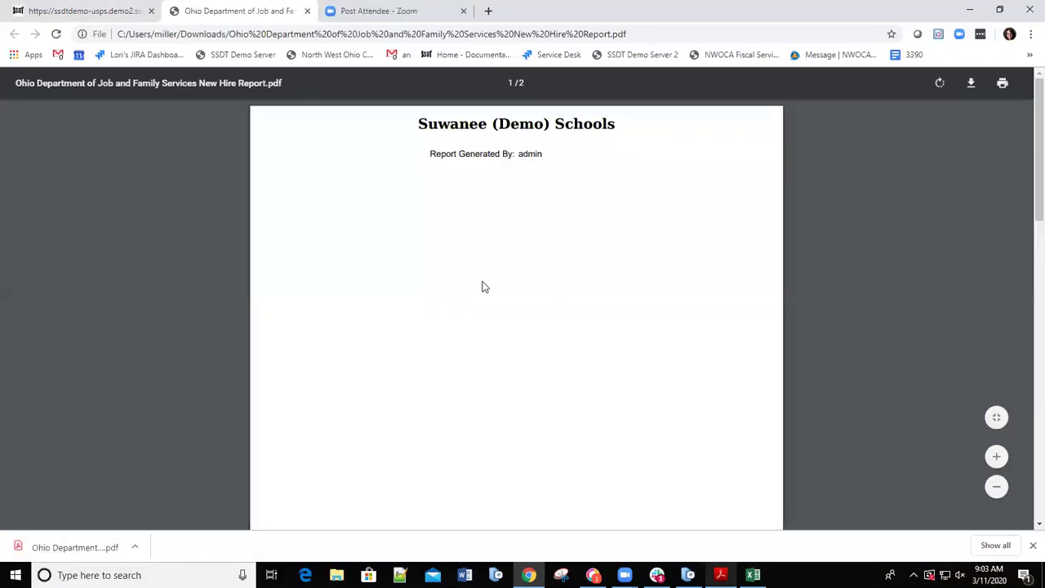
{"action": "scroll", "coordinate": [441, 298], "scroll_direction": "down", "scroll_amount": 10}
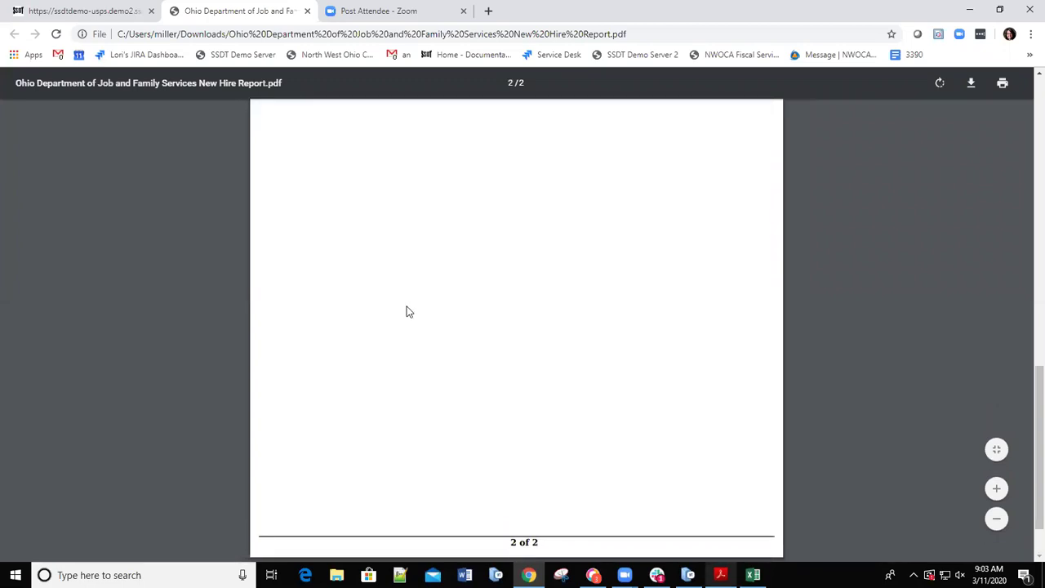
{"action": "scroll", "coordinate": [392, 315], "scroll_direction": "up", "scroll_amount": 10}
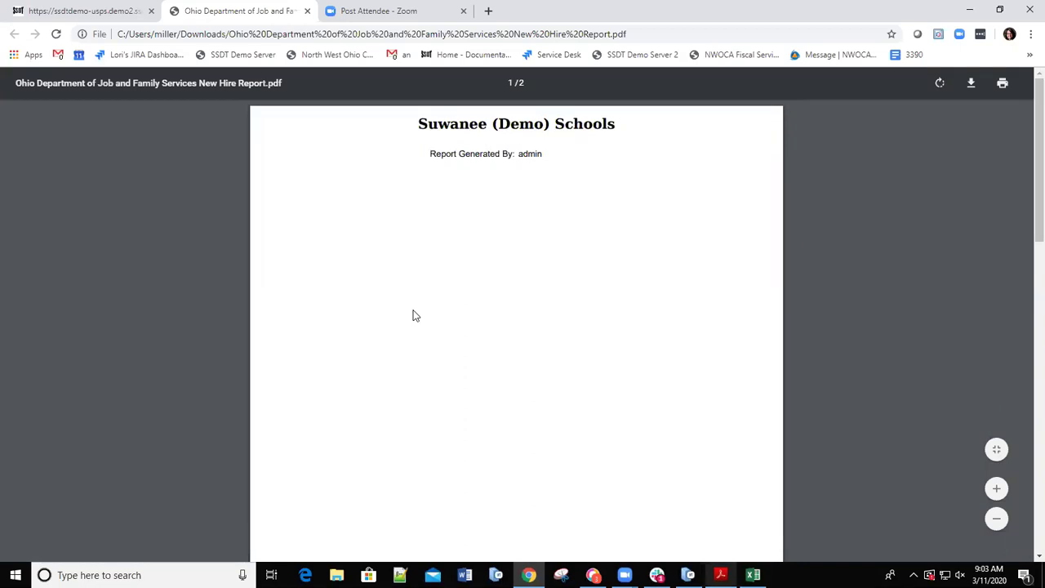
{"action": "scroll", "coordinate": [412, 310], "scroll_direction": "down", "scroll_amount": 10}
{"action": "scroll", "coordinate": [404, 314], "scroll_direction": "up", "scroll_amount": 7}
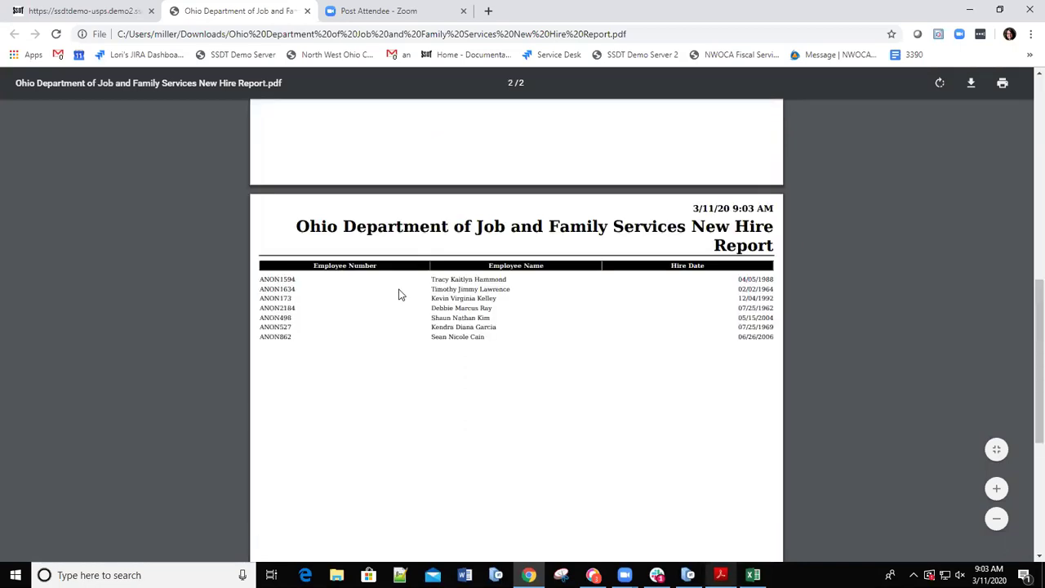
{"action": "scroll", "coordinate": [389, 310], "scroll_direction": "down", "scroll_amount": 8}
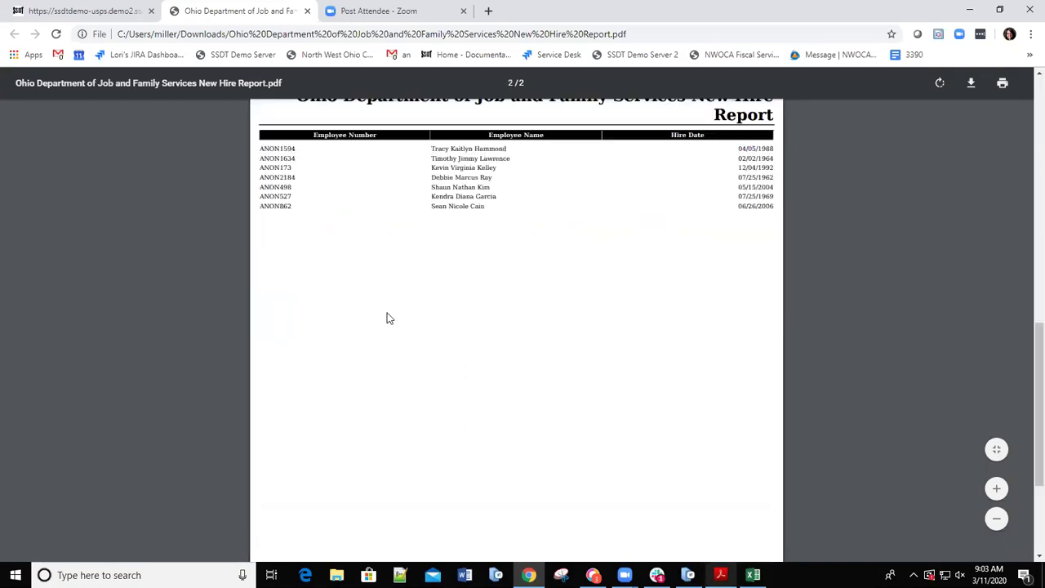
{"action": "scroll", "coordinate": [355, 275], "scroll_direction": "up", "scroll_amount": 5}
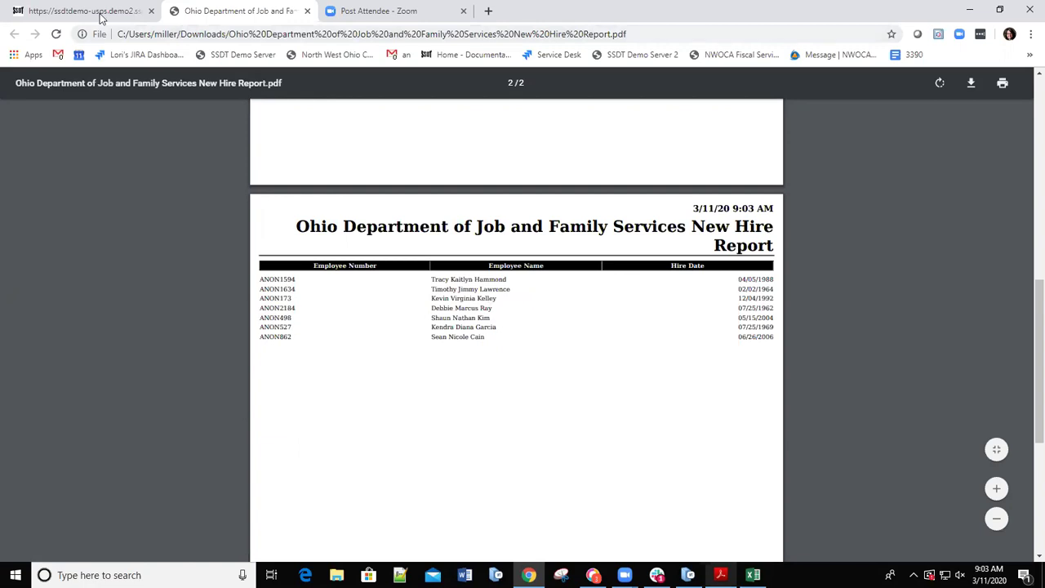
- Generate the ODJFS new hire submission file, save the CSV under its suggested name in Downloads, and try to open it
{"action": "left_click", "coordinate": [94, 13]}
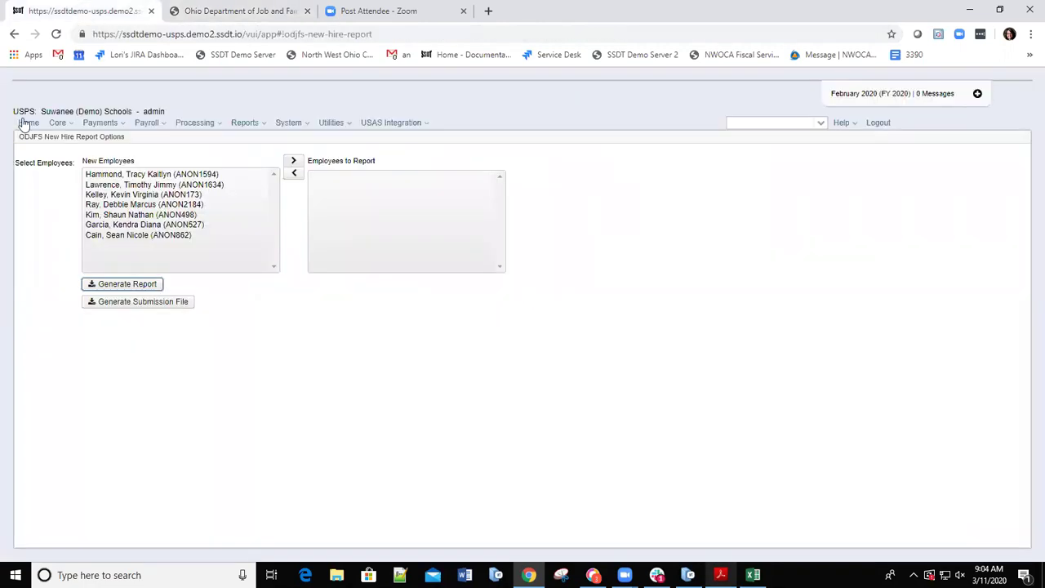
{"action": "left_click", "coordinate": [139, 304]}
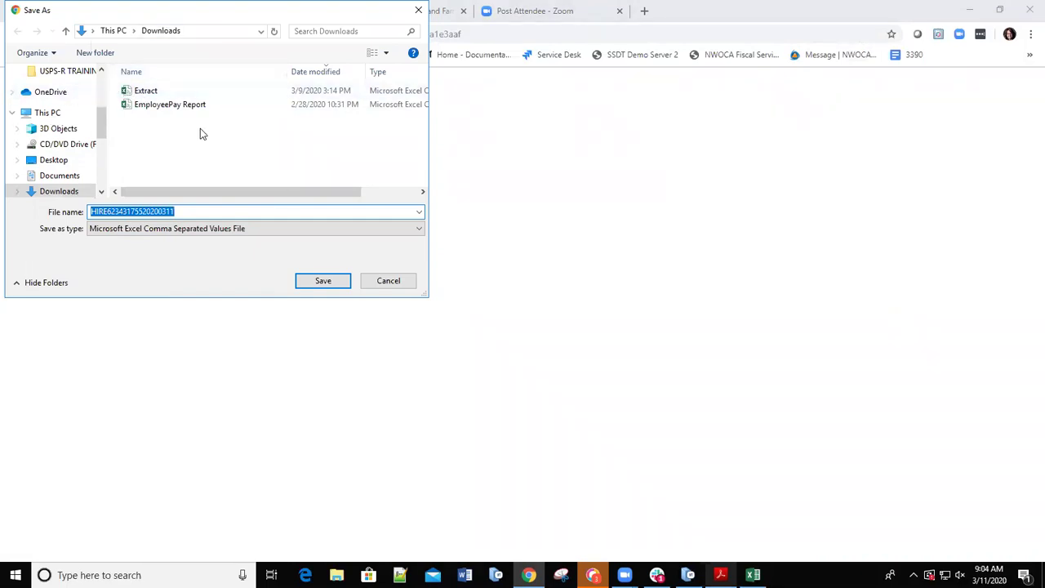
{"action": "left_click", "coordinate": [323, 281]}
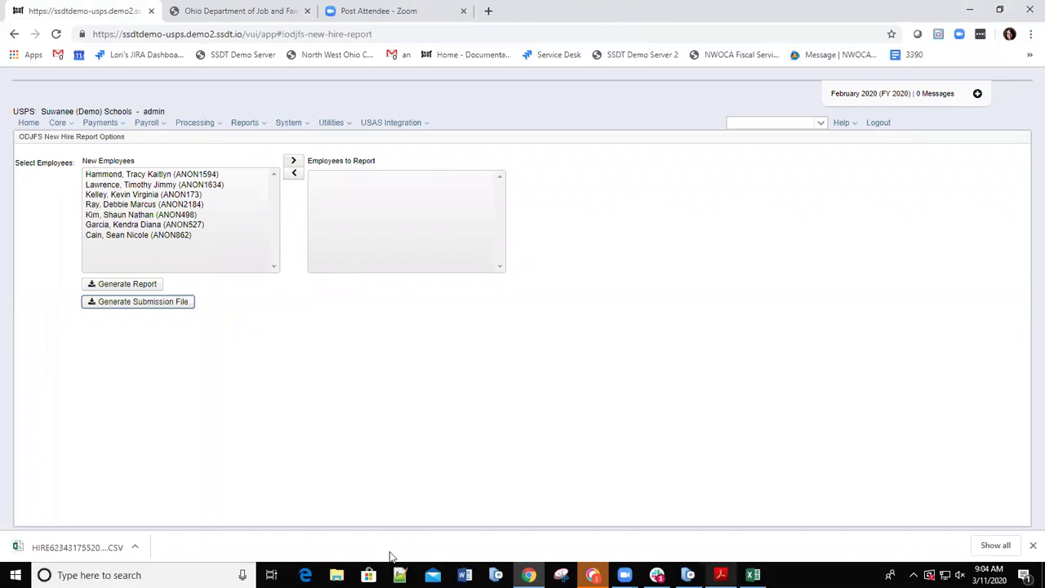
{"action": "left_click", "coordinate": [66, 548]}
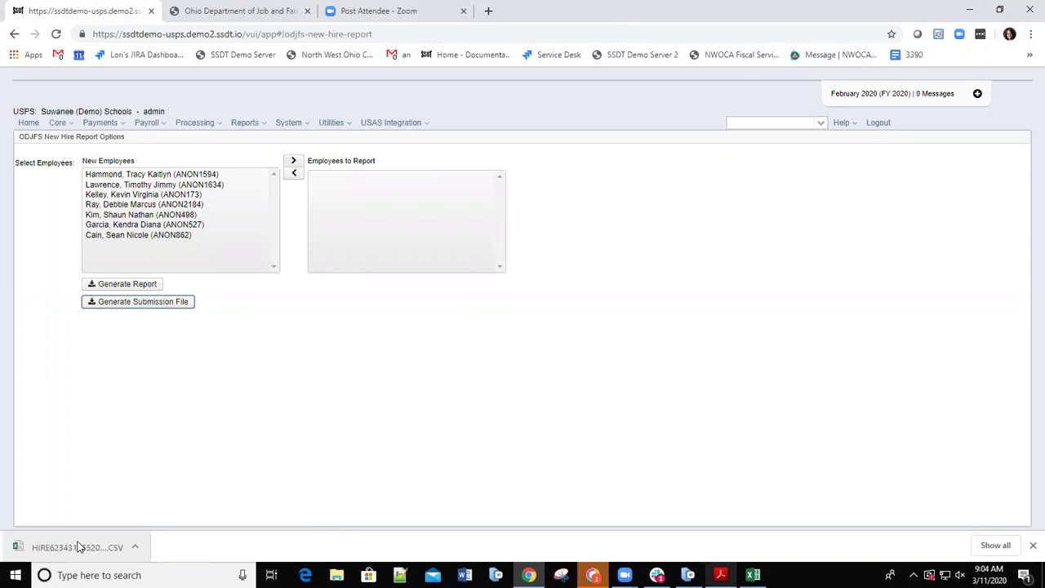
{"action": "left_click", "coordinate": [61, 547]}
{"action": "left_click", "coordinate": [51, 548]}
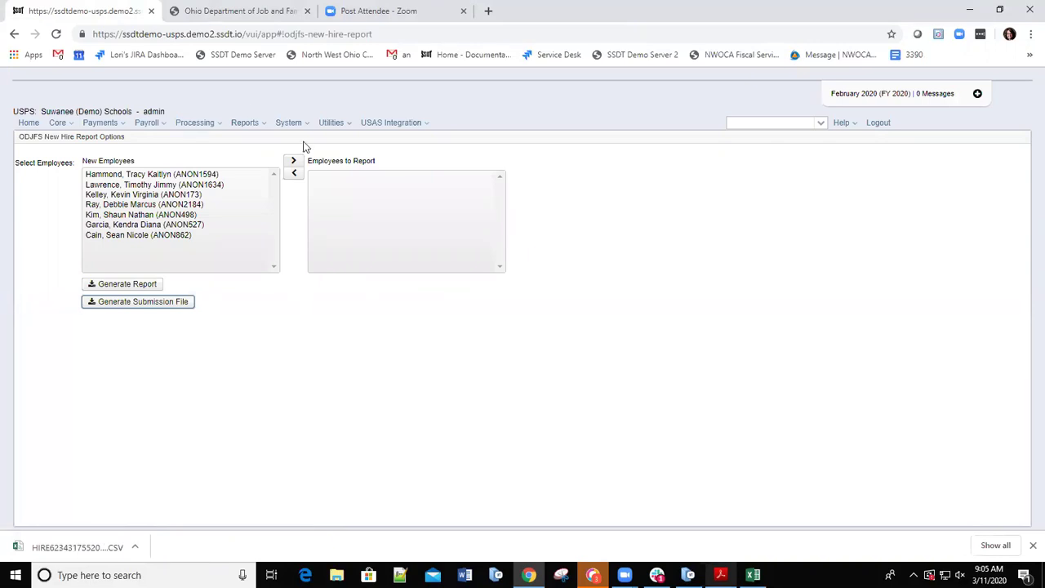
- Open the SERS New Hire Report options to view the list of SERS new hires
{"action": "left_click", "coordinate": [251, 124]}
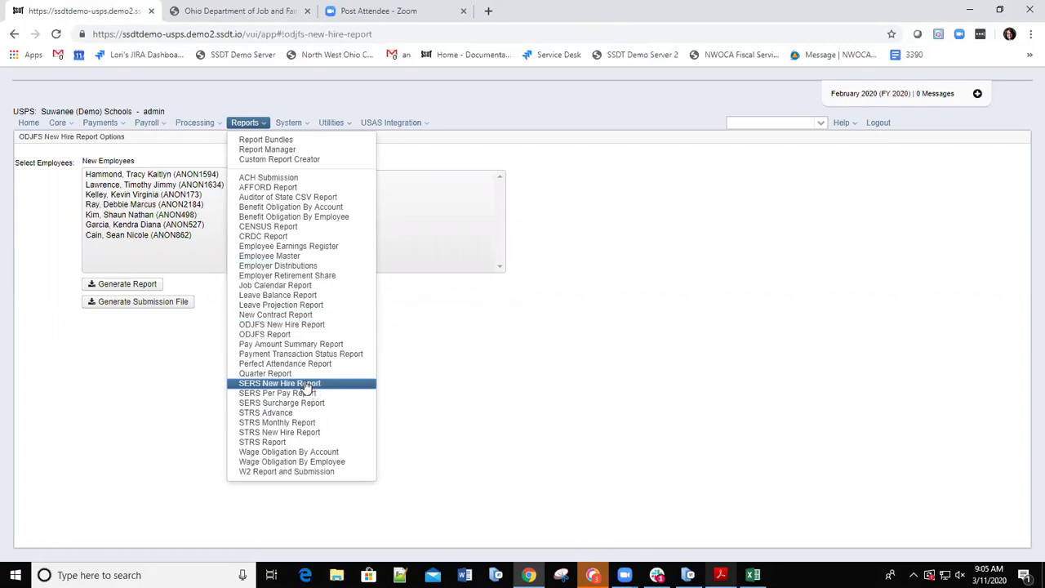
{"action": "left_click", "coordinate": [304, 384]}
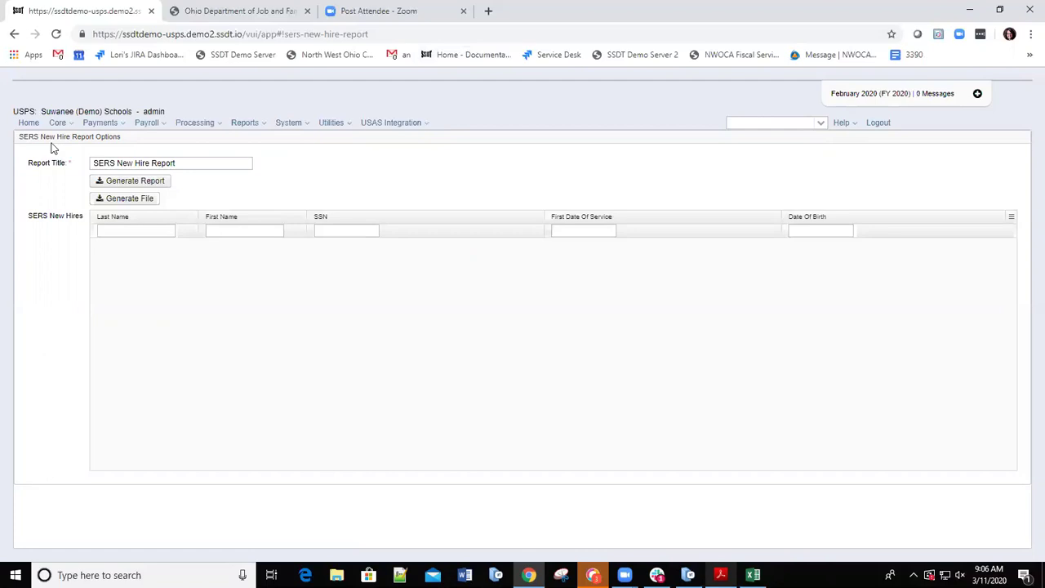
- Create a March 2020 posting period marked as current, and close the February 2020 posting period
{"action": "left_click", "coordinate": [68, 124]}
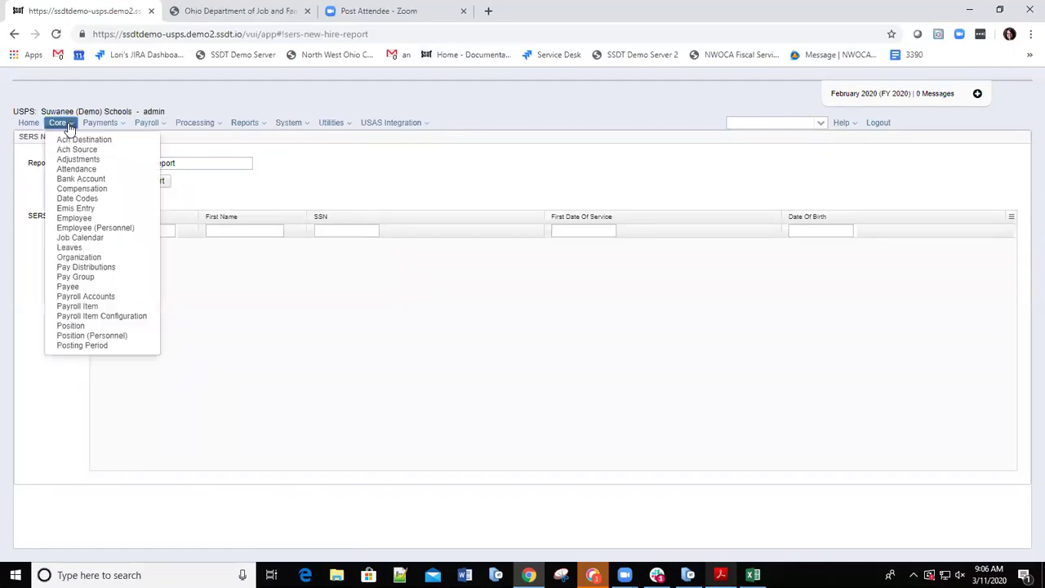
{"action": "left_click", "coordinate": [82, 345]}
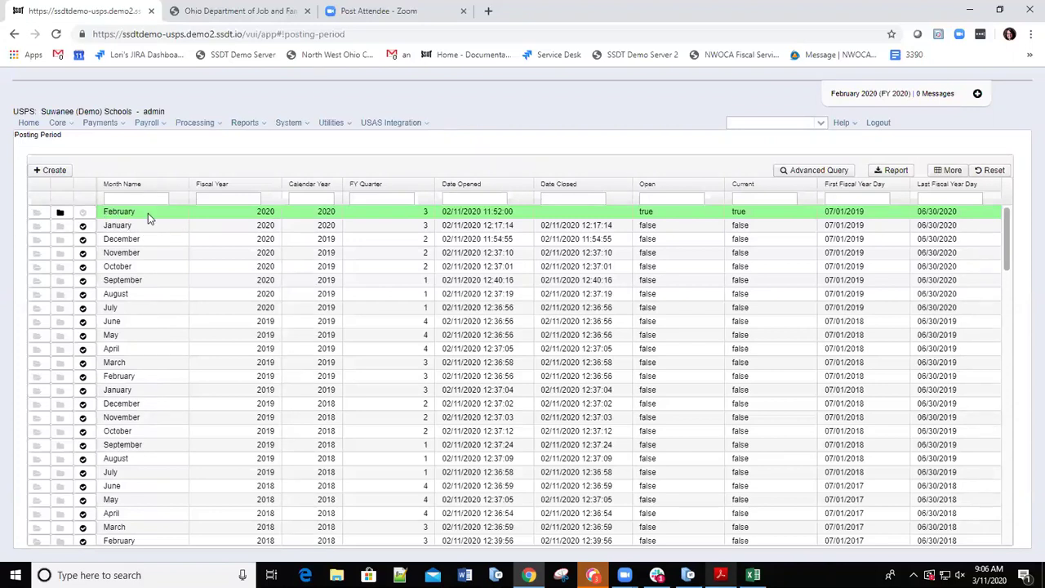
{"action": "left_click", "coordinate": [47, 172]}
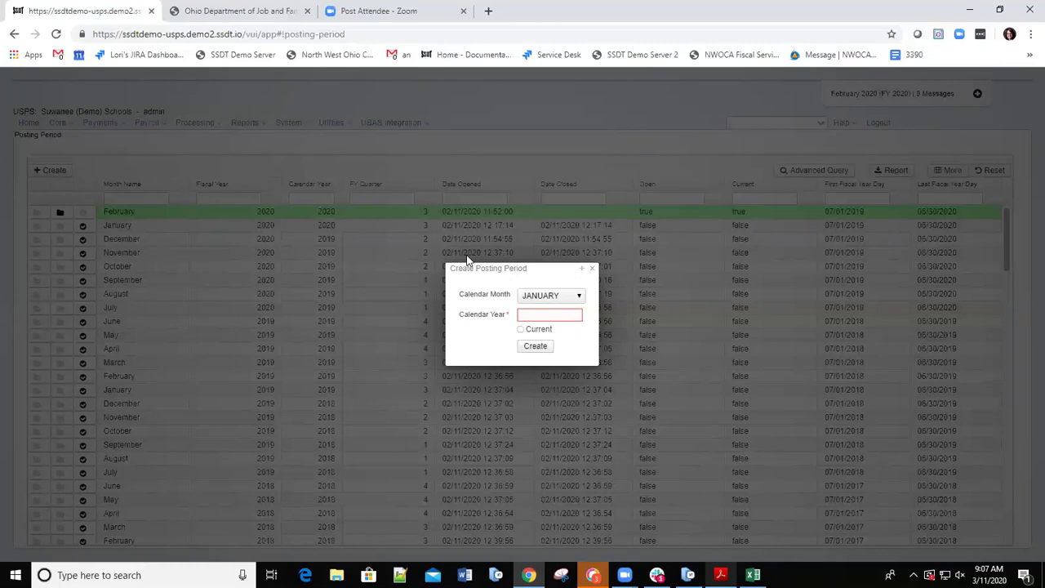
{"action": "left_click", "coordinate": [579, 297]}
{"action": "left_click", "coordinate": [560, 330]}
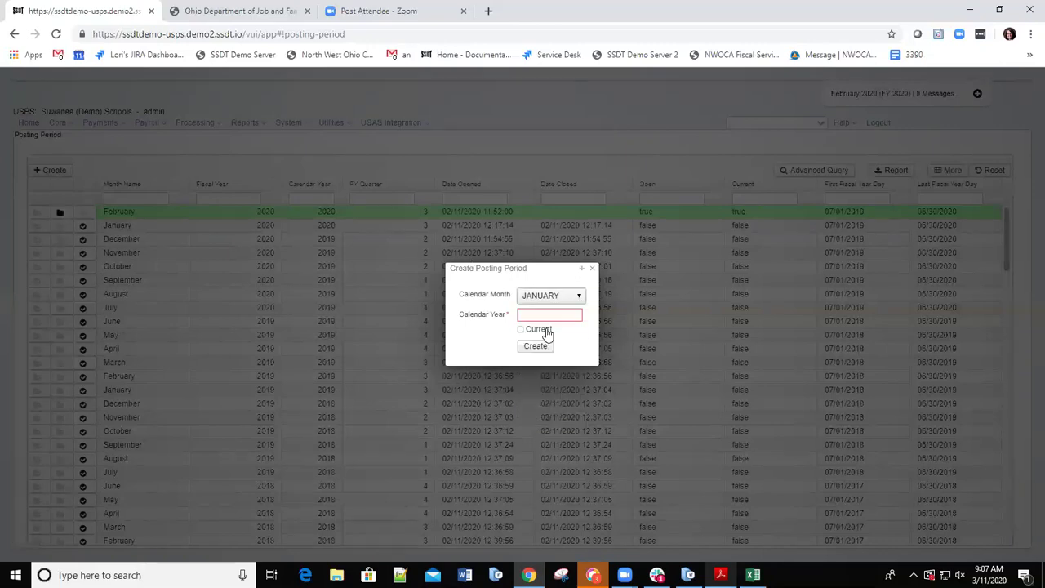
{"action": "left_click", "coordinate": [541, 314]}
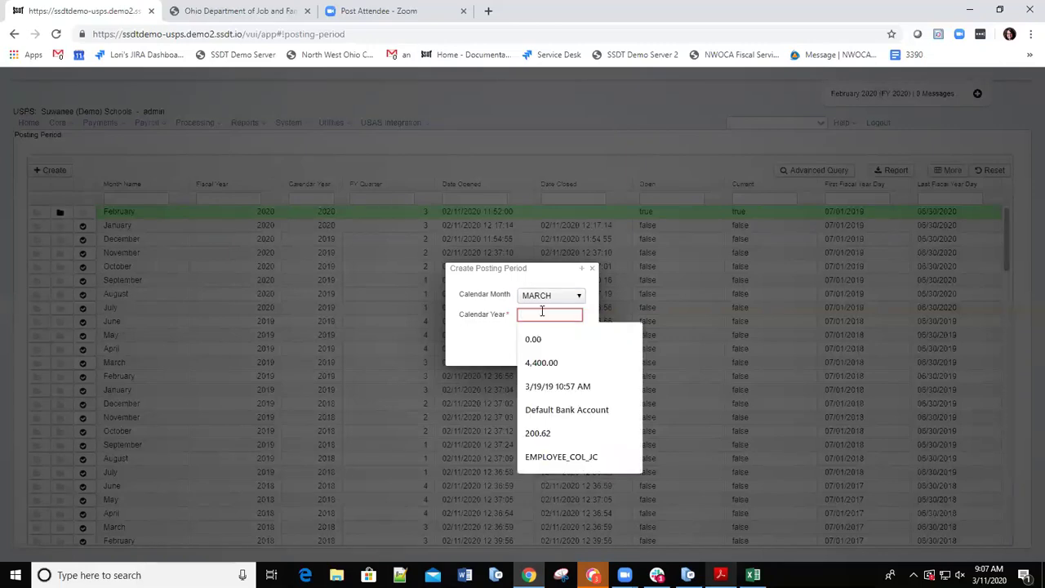
{"action": "type", "text": "2020"}
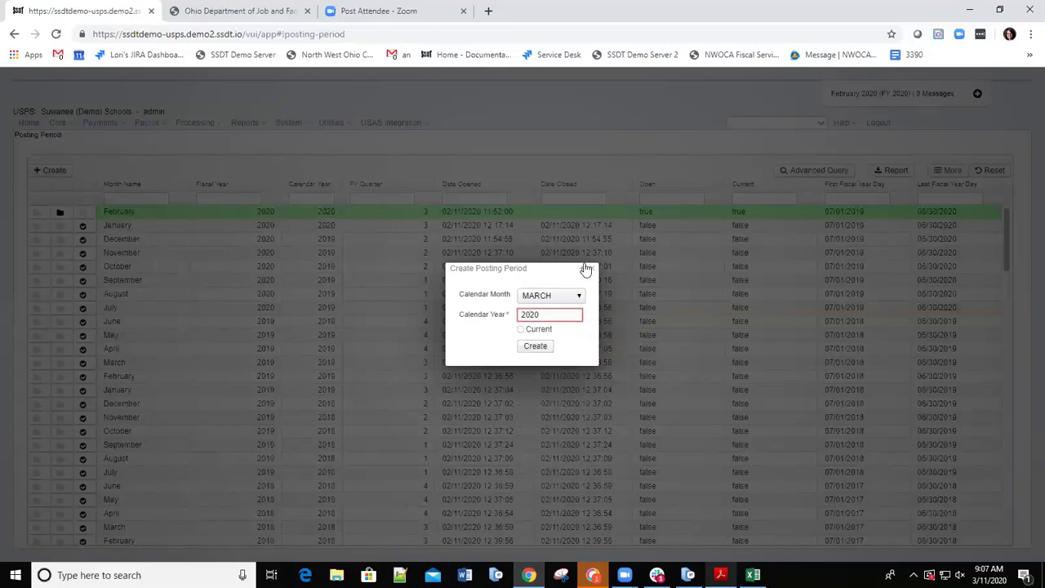
{"action": "left_click", "coordinate": [521, 330]}
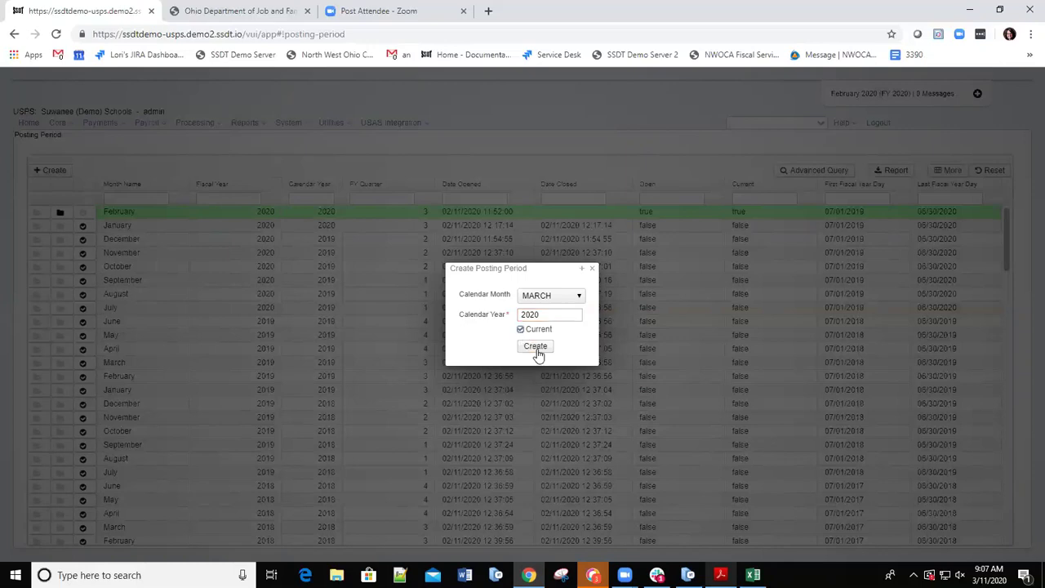
{"action": "left_click", "coordinate": [537, 350]}
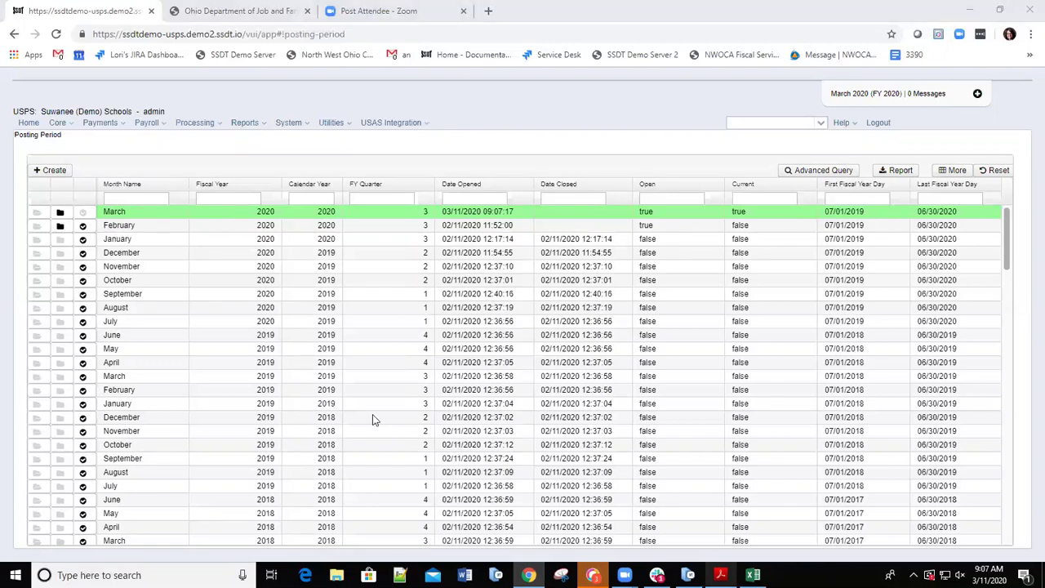
{"action": "left_click", "coordinate": [59, 227]}
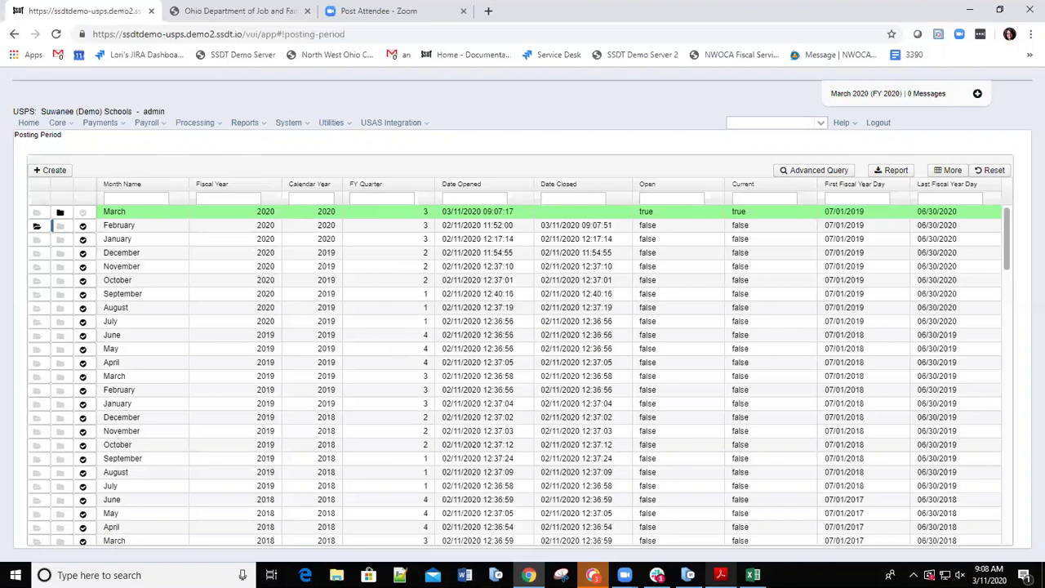
- Start an attendance entry for the Position 1 Aide employee: a daily sick absence dated 3/1/20
{"action": "left_click", "coordinate": [70, 123]}
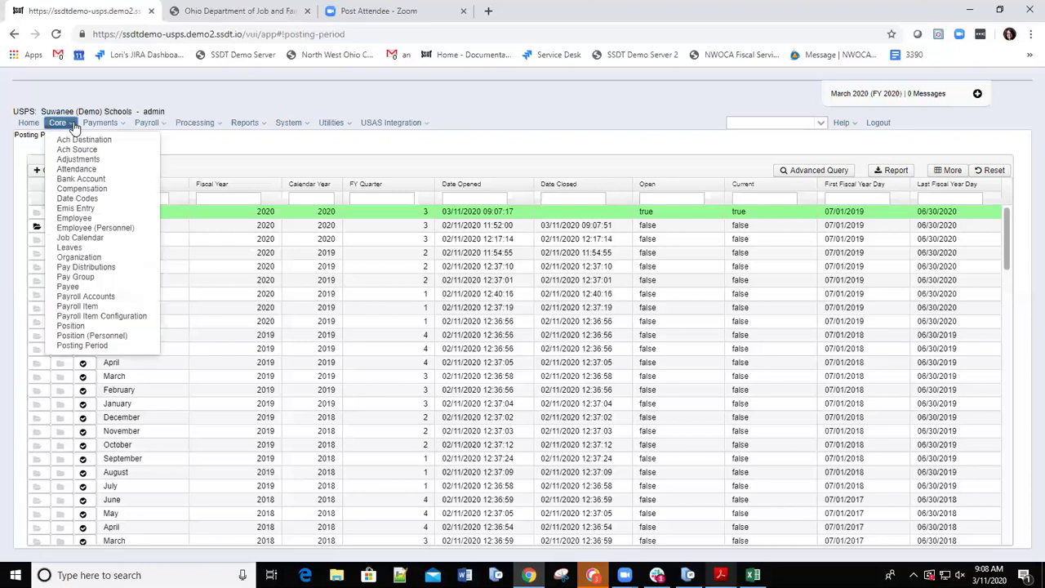
{"action": "left_click", "coordinate": [78, 170]}
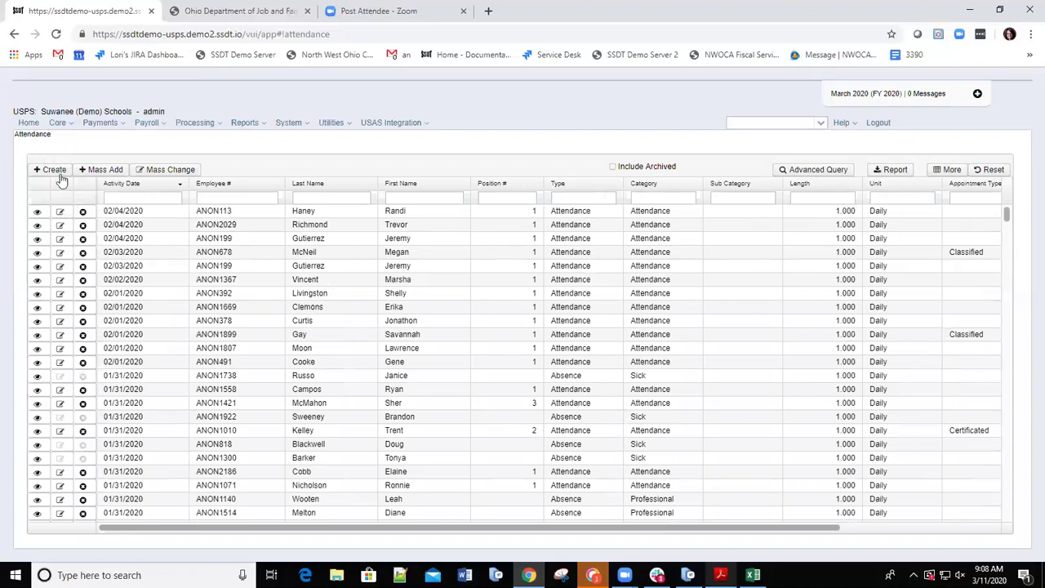
{"action": "left_click", "coordinate": [52, 171]}
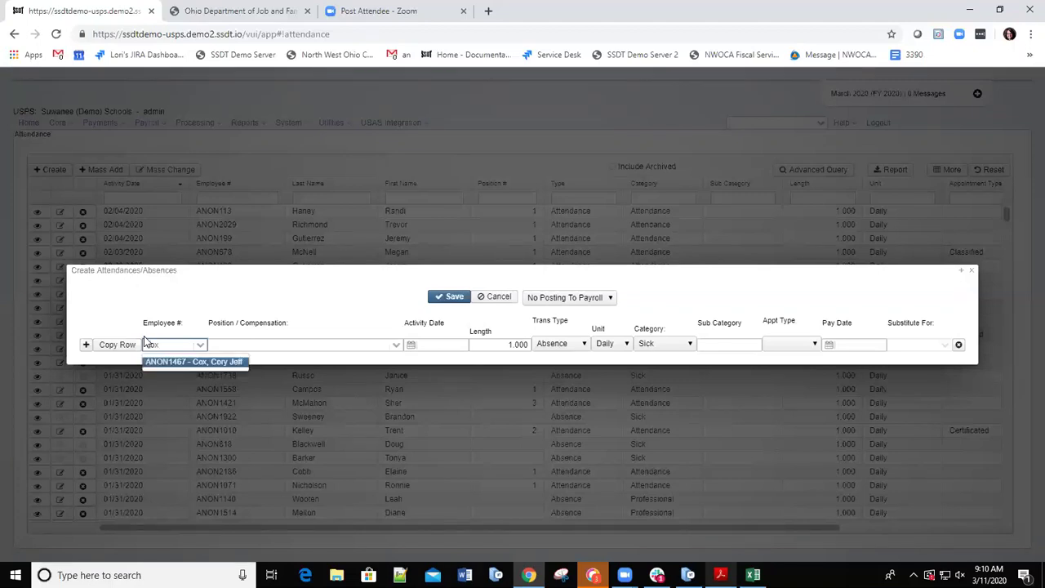
{"action": "left_click", "coordinate": [184, 364]}
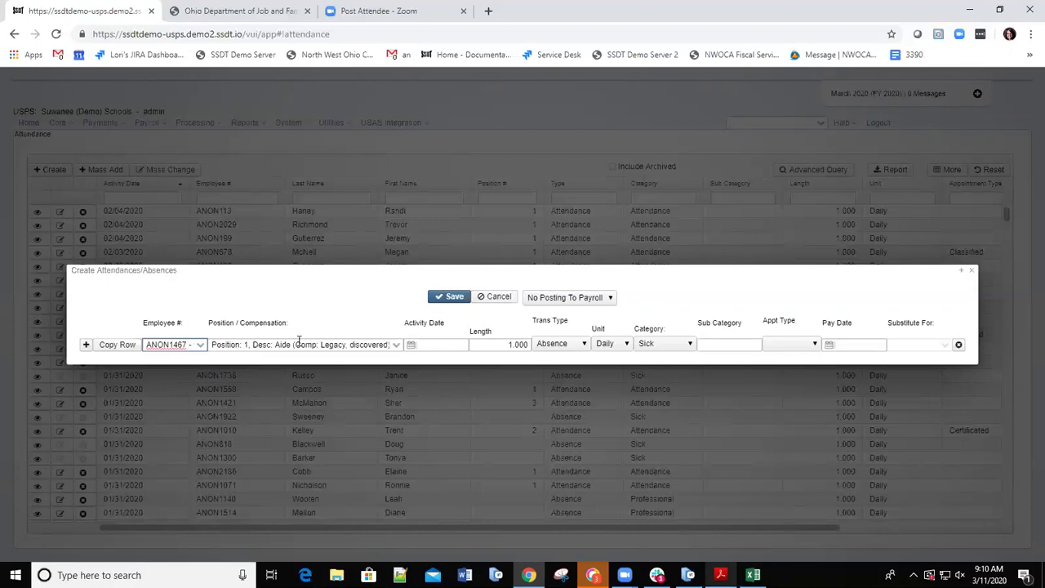
{"action": "left_click", "coordinate": [428, 345]}
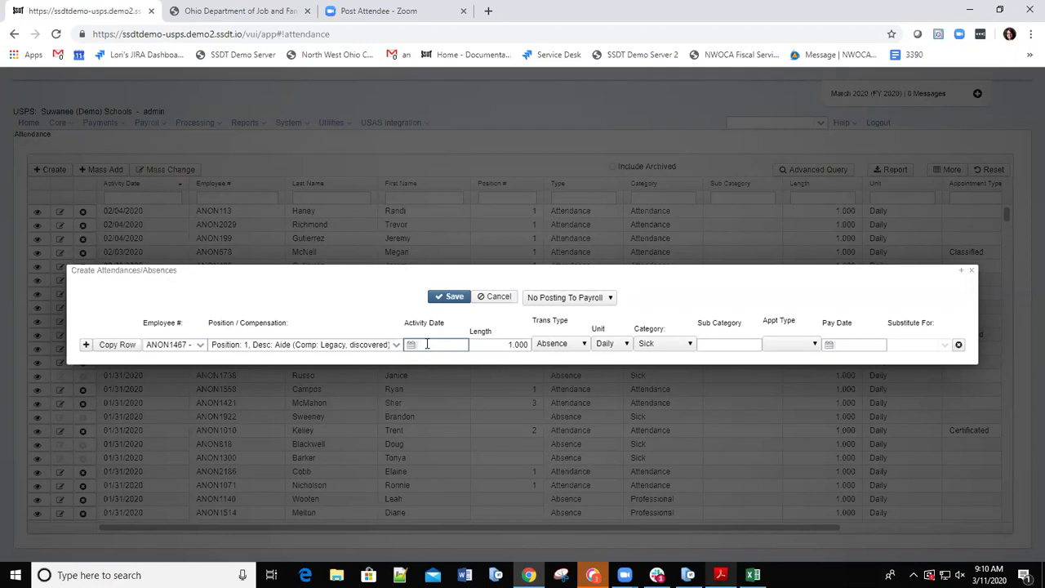
{"action": "type", "text": "3/1/20"}
{"action": "left_click", "coordinate": [584, 349]}
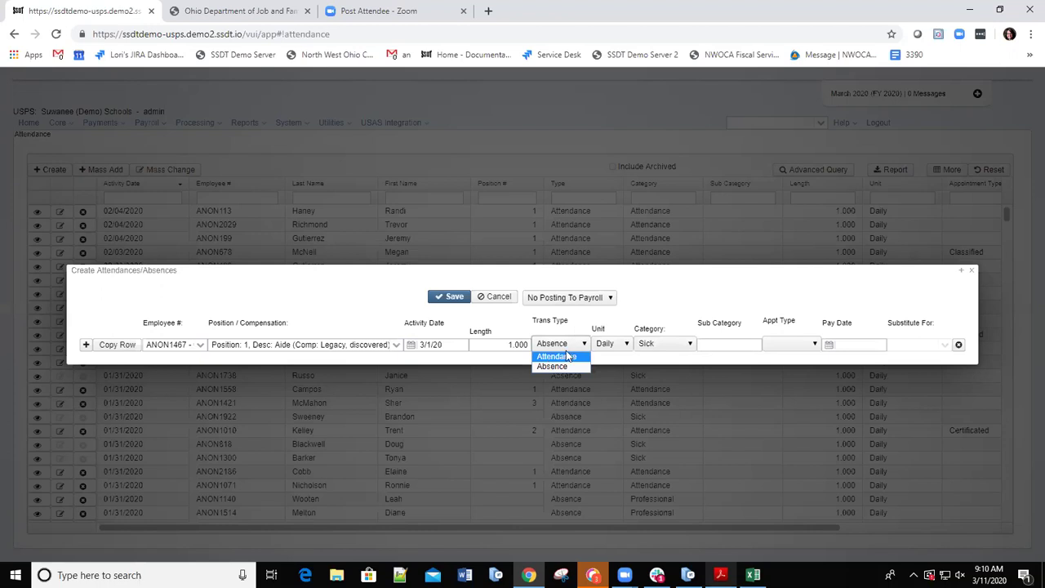
{"action": "left_click", "coordinate": [645, 308]}
- Copy the absence row, set the copy's activity date to 3/2/20, and save both absences
{"action": "left_click", "coordinate": [134, 349]}
{"action": "left_click", "coordinate": [429, 369]}
{"action": "type", "text": "1"}
{"action": "key", "text": "BackSpace"}
{"action": "key", "text": "BackSpace"}
{"action": "type", "text": "2/20"}
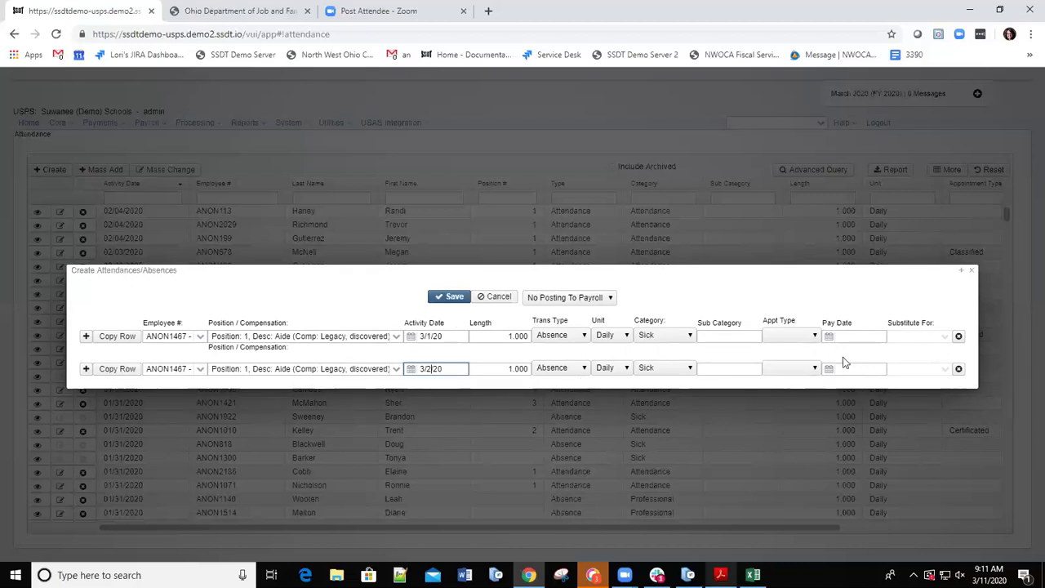
{"action": "left_click", "coordinate": [453, 299]}
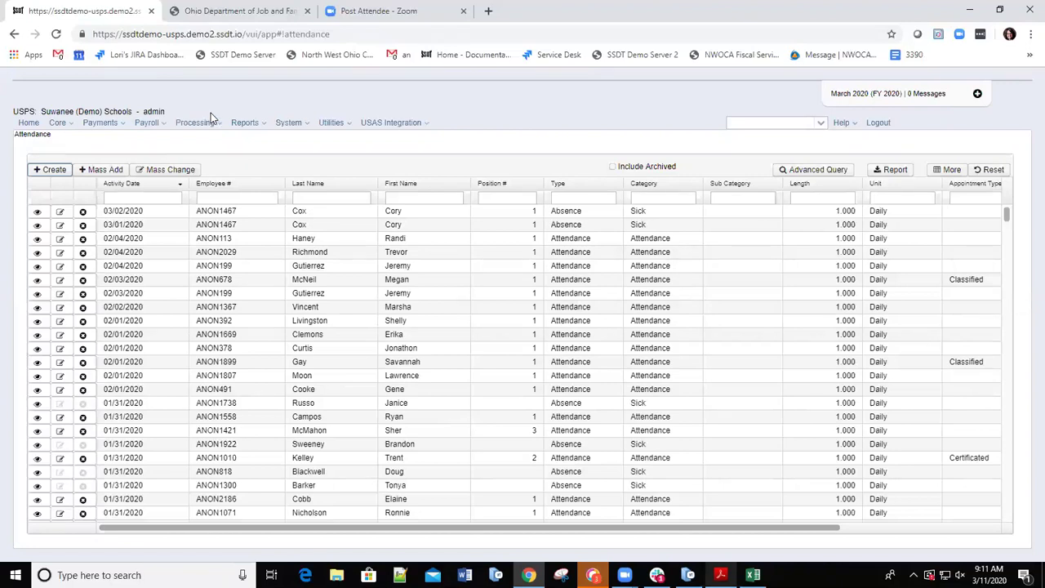
- Start a mass attendance add for the superintendent employee, choosing the Position 1 Superintendent (Legacy, television) compensation
{"action": "left_click", "coordinate": [60, 123]}
{"action": "left_click", "coordinate": [102, 172]}
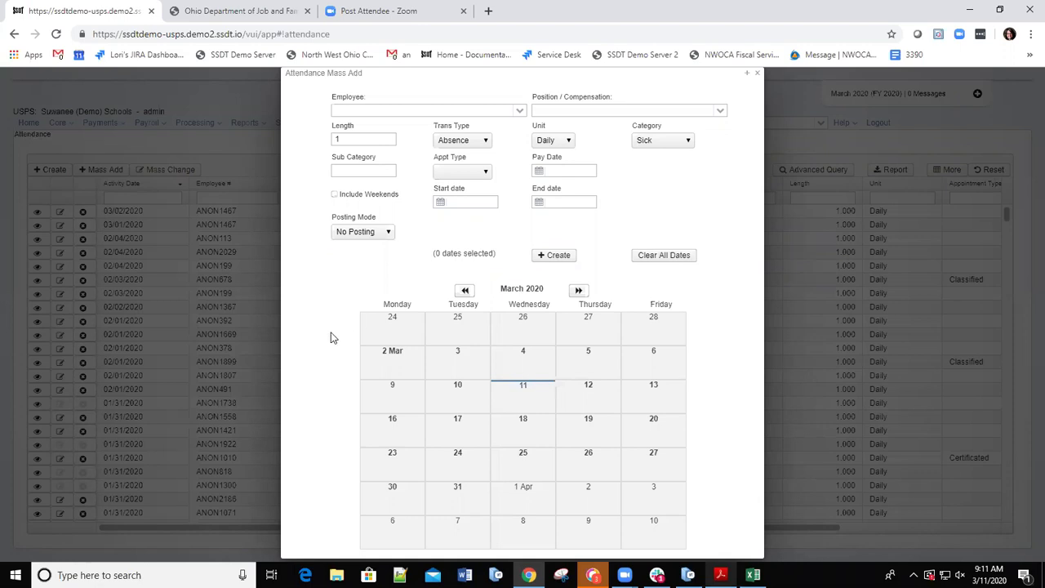
{"action": "left_click", "coordinate": [398, 109]}
{"action": "type", "text": "williams"}
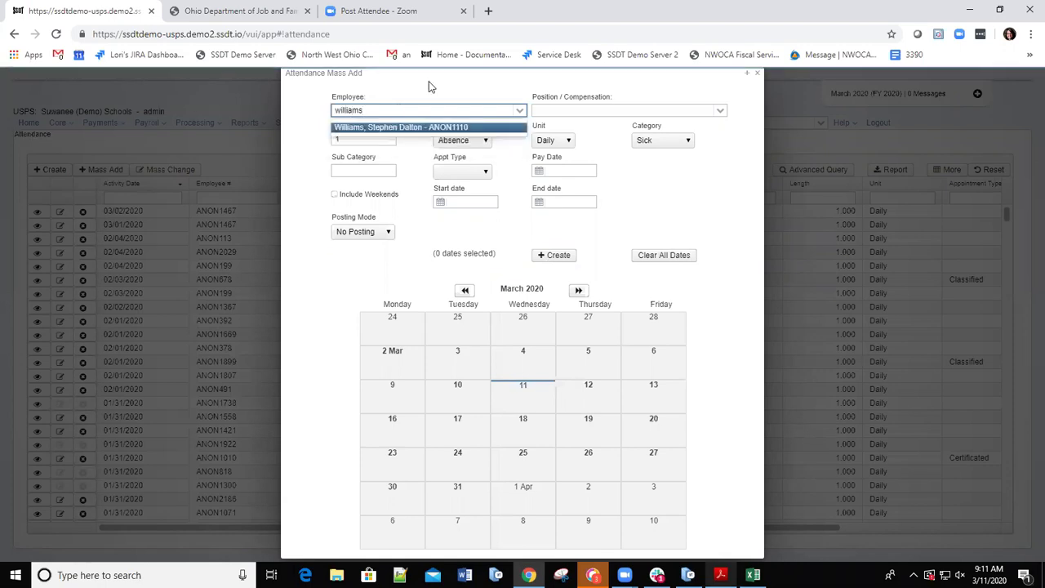
{"action": "left_click", "coordinate": [400, 128]}
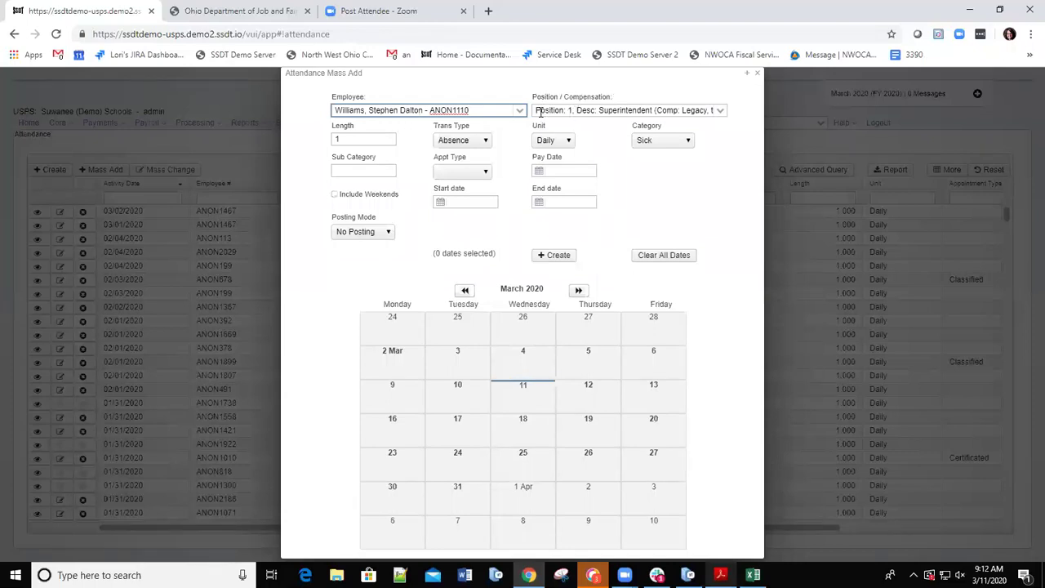
{"action": "left_click", "coordinate": [720, 111]}
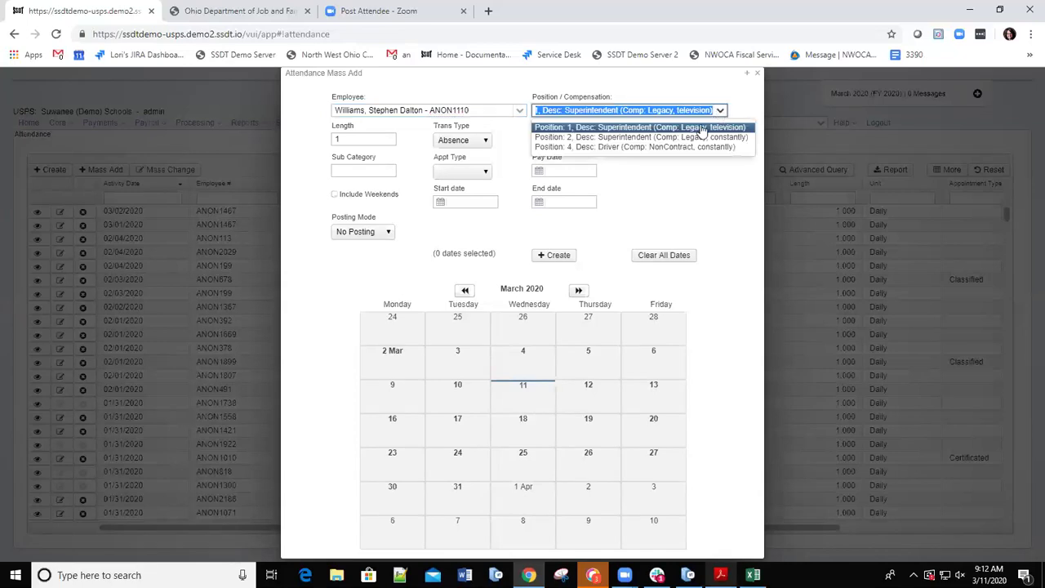
{"action": "left_click", "coordinate": [585, 129]}
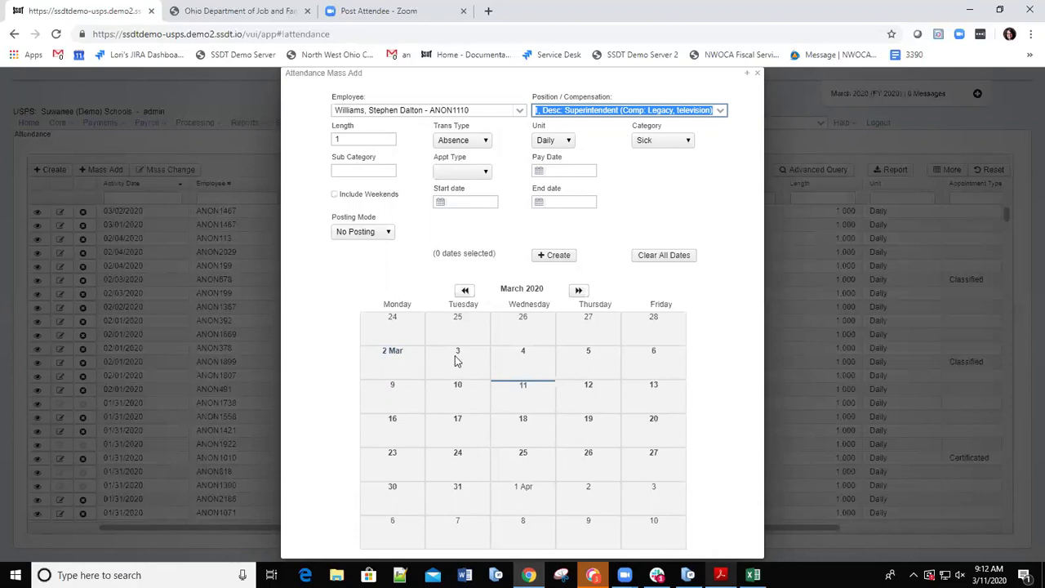
- Try to mass-create the superintendent's daily sick absences for March 3, 4 and 5, 2020, and close the form
{"action": "left_click", "coordinate": [485, 360]}
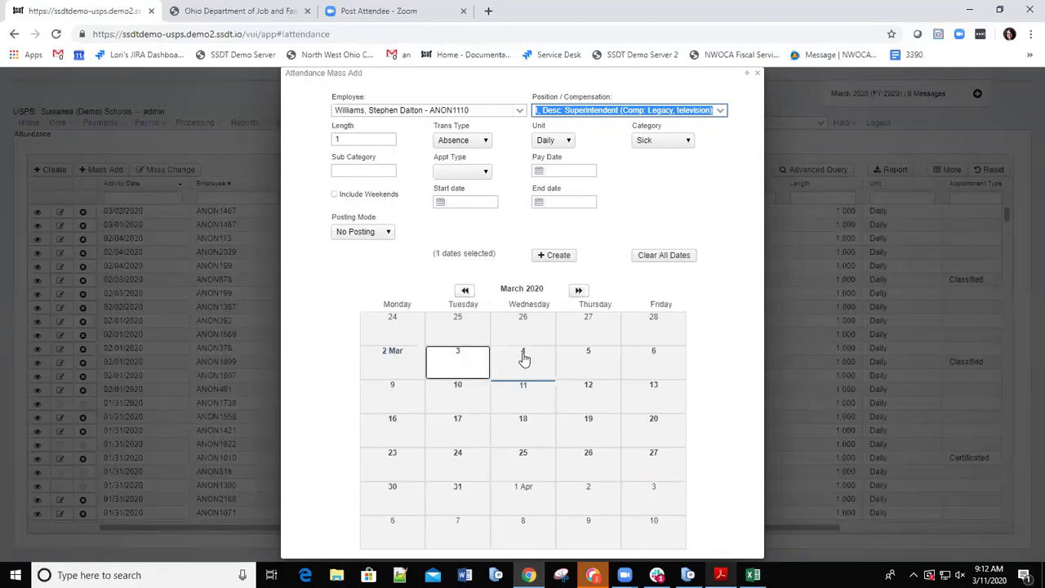
{"action": "left_click", "coordinate": [524, 357]}
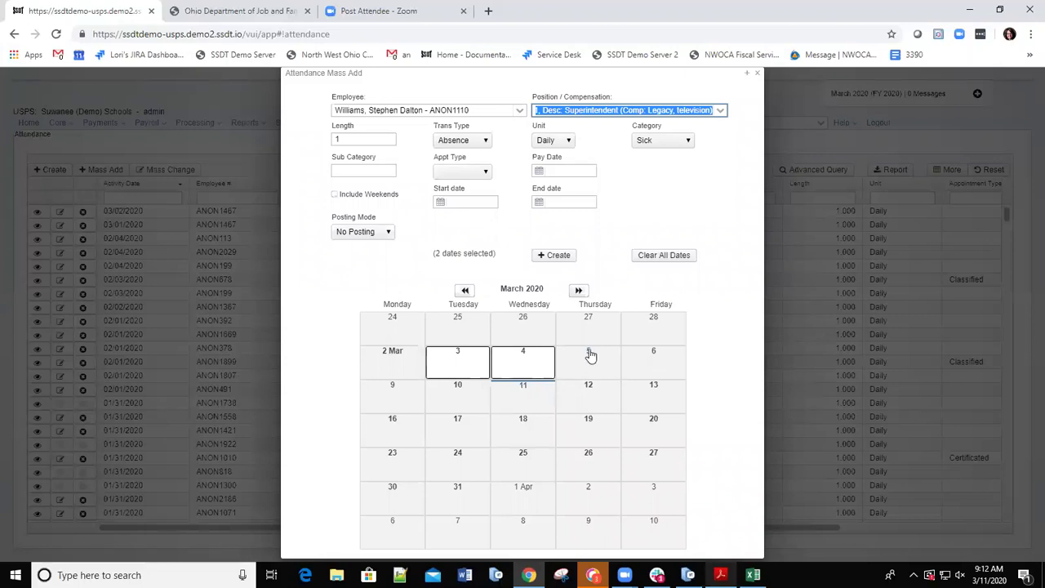
{"action": "left_click", "coordinate": [590, 356]}
{"action": "left_click", "coordinate": [554, 256]}
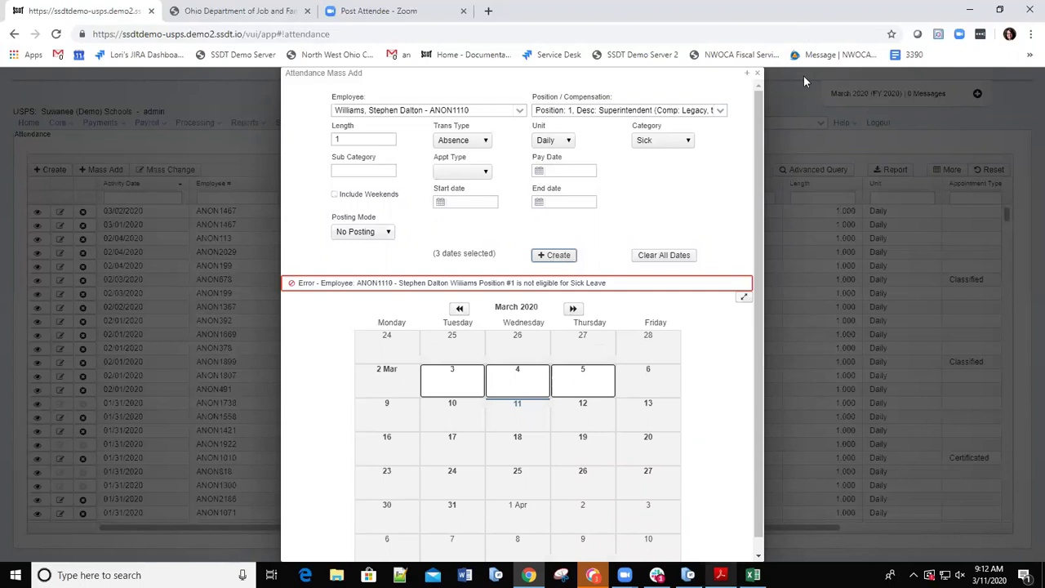
{"action": "left_click", "coordinate": [719, 112]}
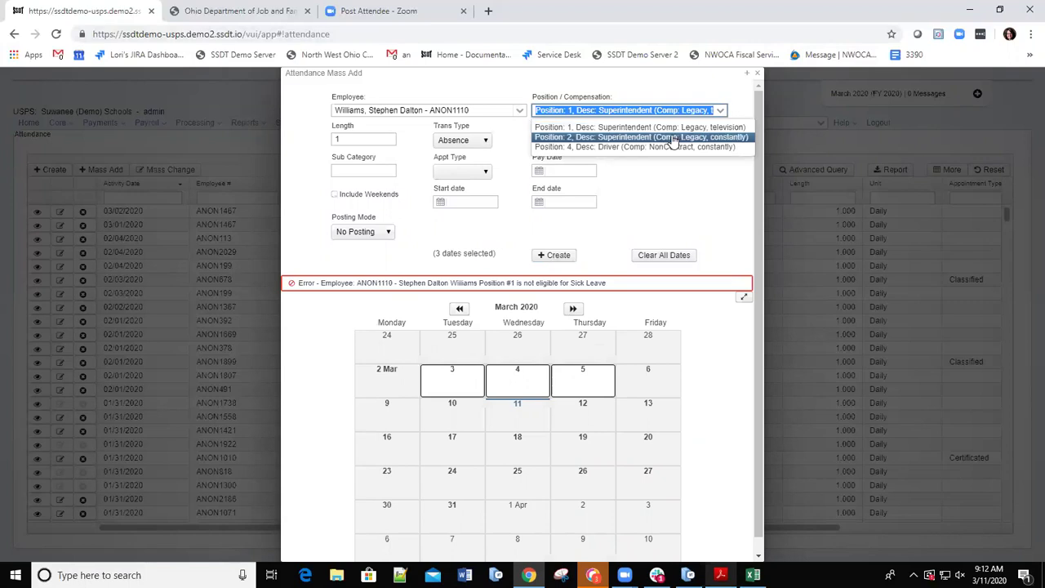
{"action": "left_click", "coordinate": [748, 77]}
{"action": "left_click", "coordinate": [748, 76]}
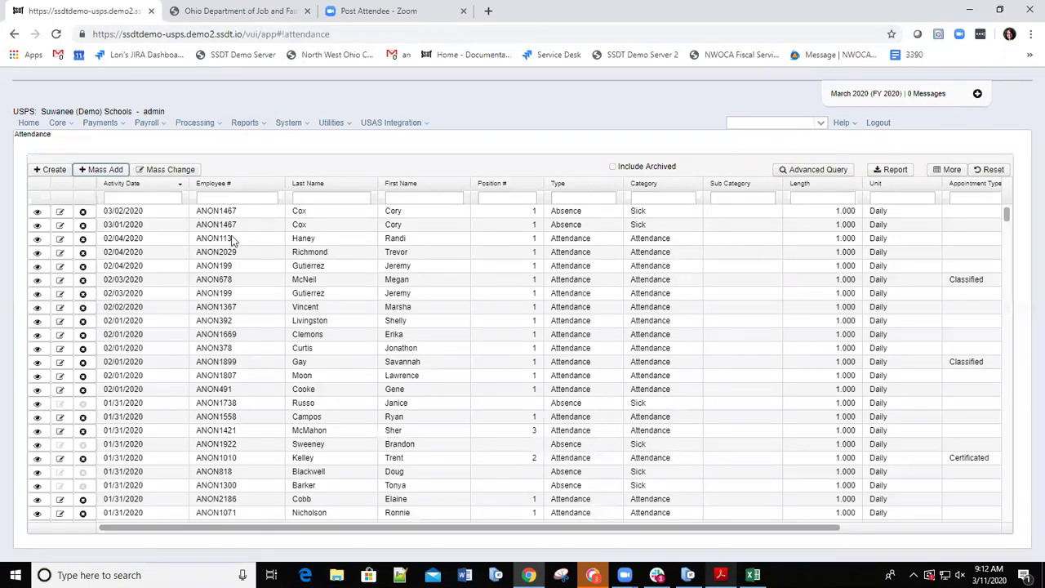
- Start a new mass attendance add for the Position 1 Aide employee who has the March 1 and 2 absences
{"action": "left_click", "coordinate": [101, 171]}
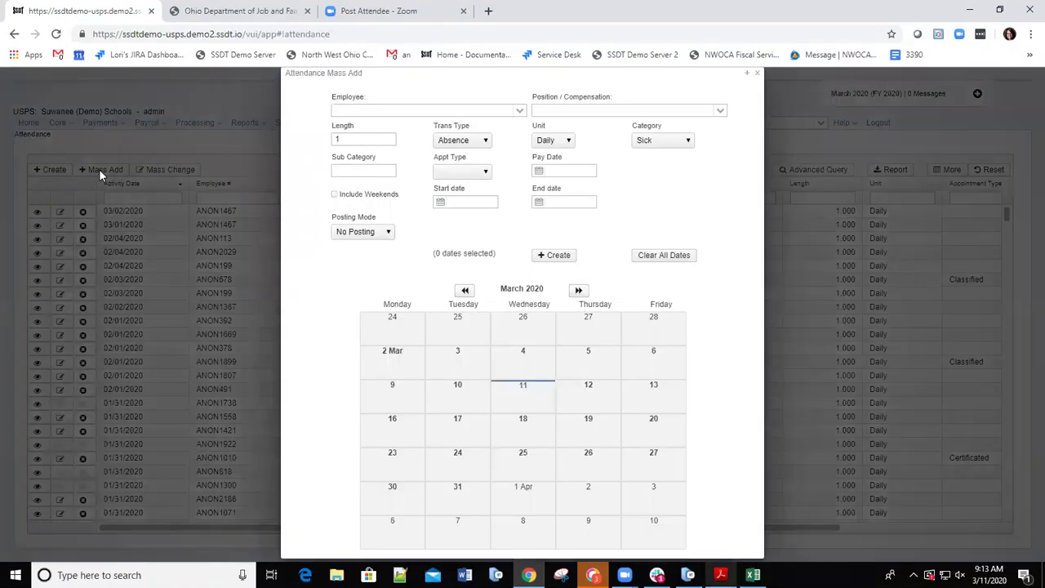
{"action": "left_click", "coordinate": [381, 109]}
{"action": "type", "text": "cvco"}
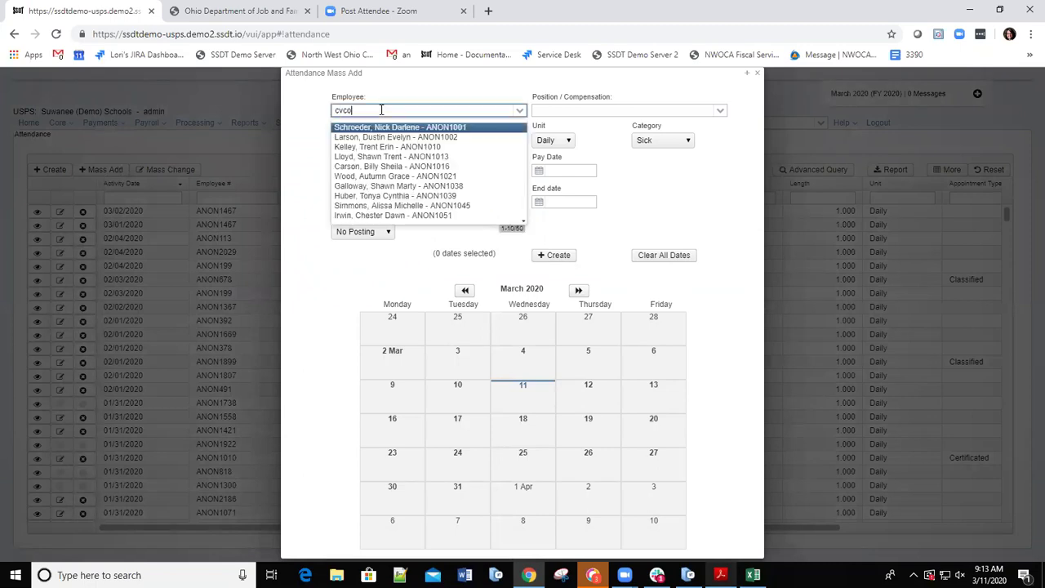
{"action": "key", "text": "BackSpace"}
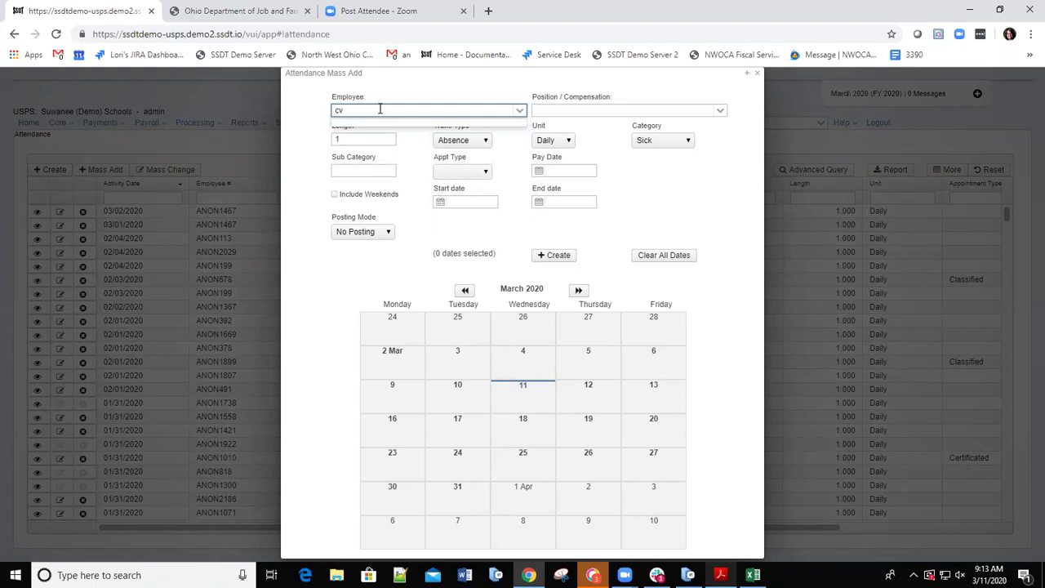
{"action": "type", "text": "cox"}
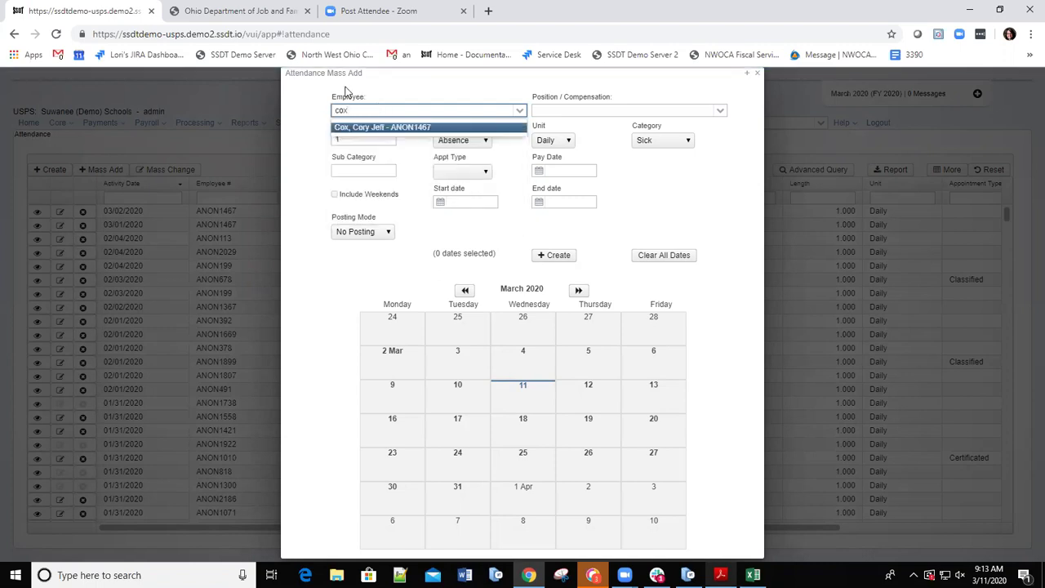
{"action": "left_click", "coordinate": [386, 129]}
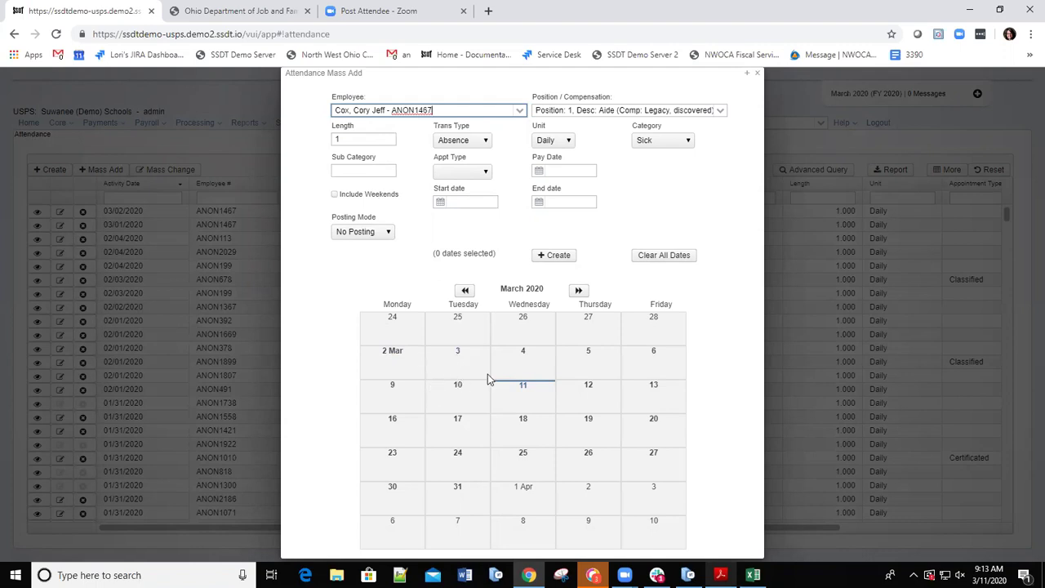
- Create the aide's daily sick absences for March 5 and 6, 2020, and close the mass add form
{"action": "left_click", "coordinate": [584, 369]}
{"action": "left_click", "coordinate": [651, 361]}
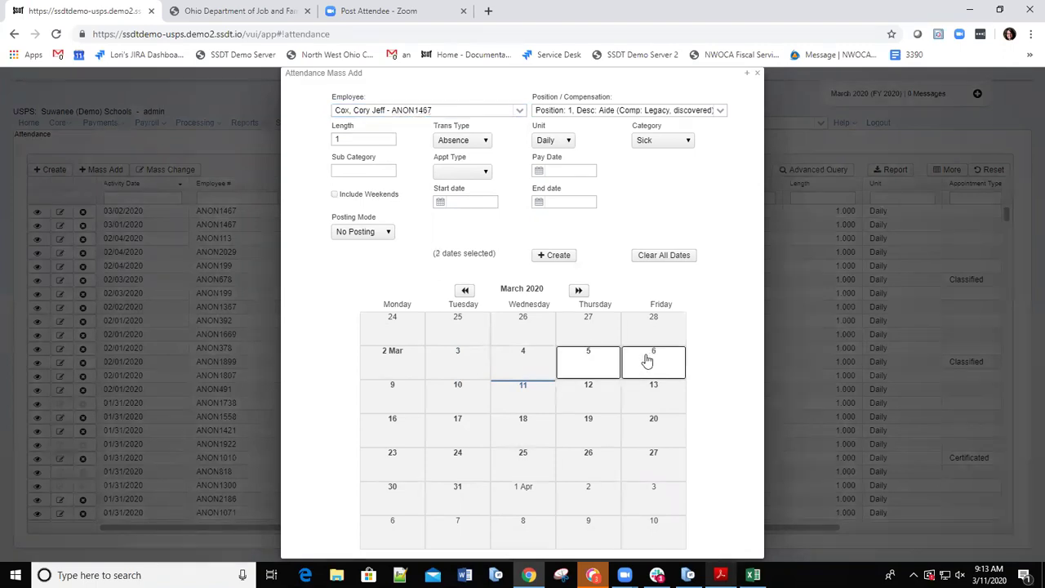
{"action": "left_click", "coordinate": [557, 257]}
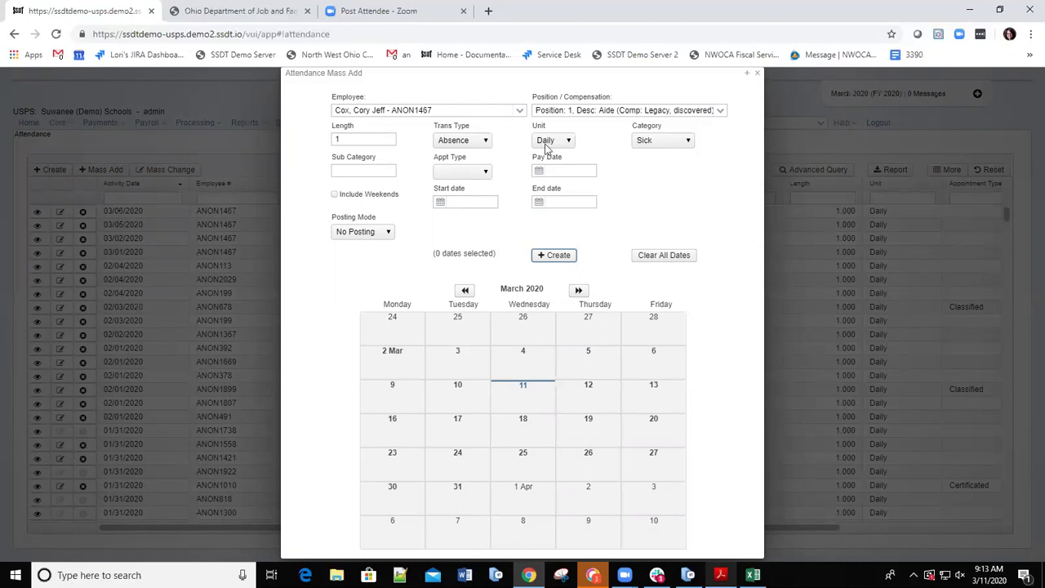
{"action": "left_click", "coordinate": [757, 73]}
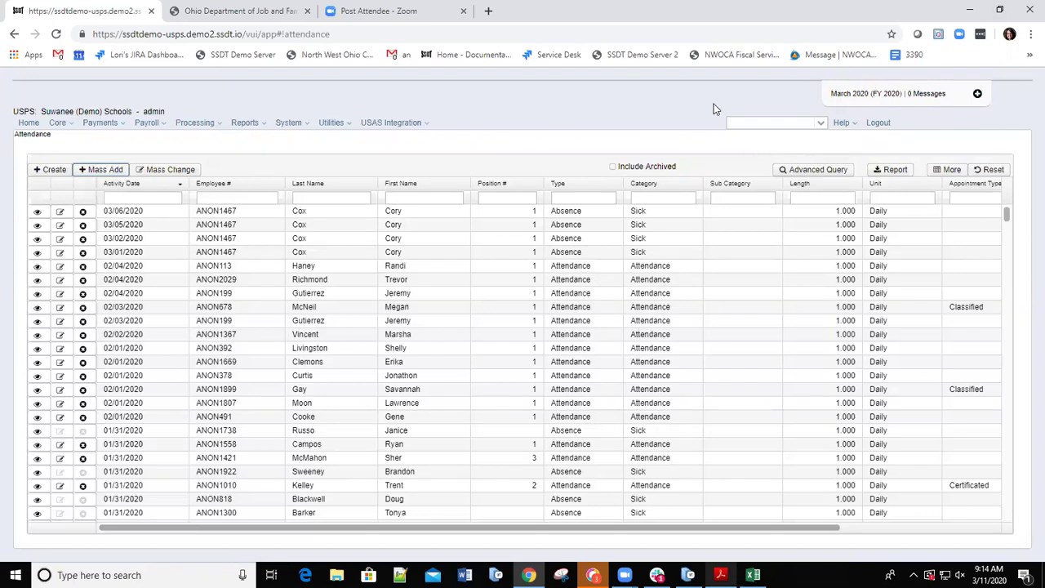
- Open the aide's employee dashboard to review leave balances and pay totals
{"action": "left_click", "coordinate": [766, 121]}
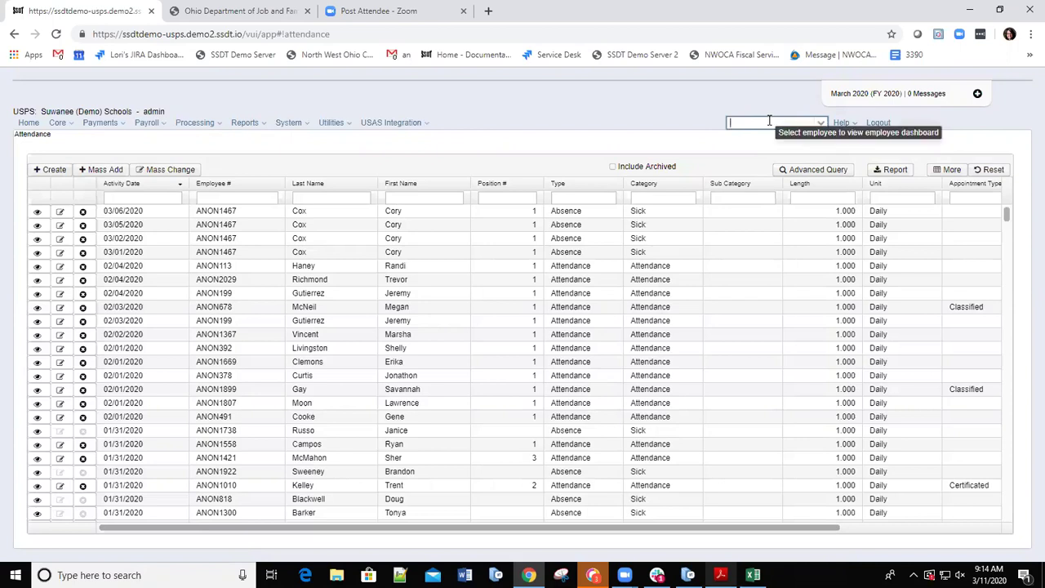
{"action": "type", "text": "cox"}
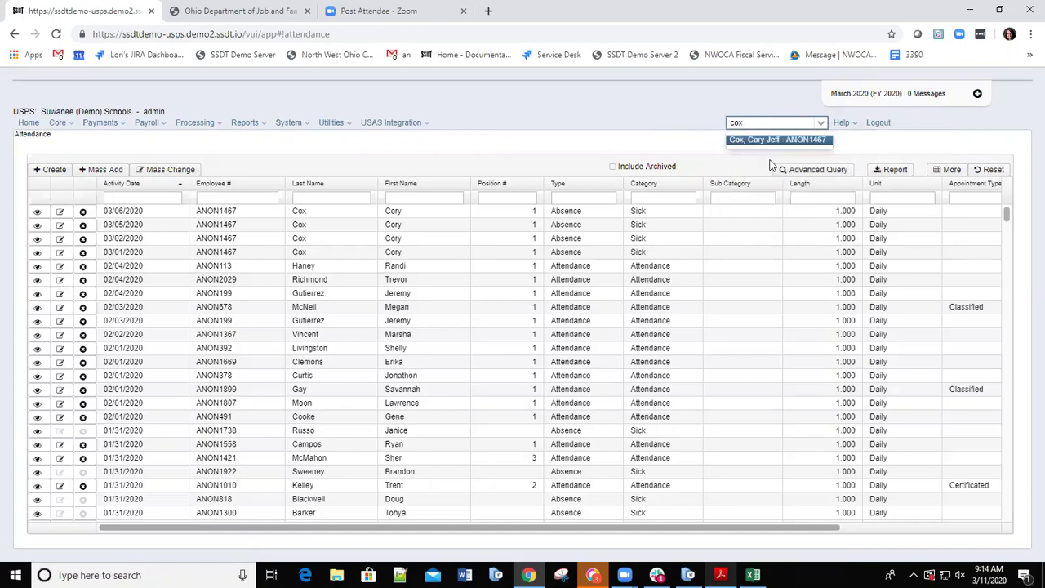
{"action": "left_click", "coordinate": [755, 140]}
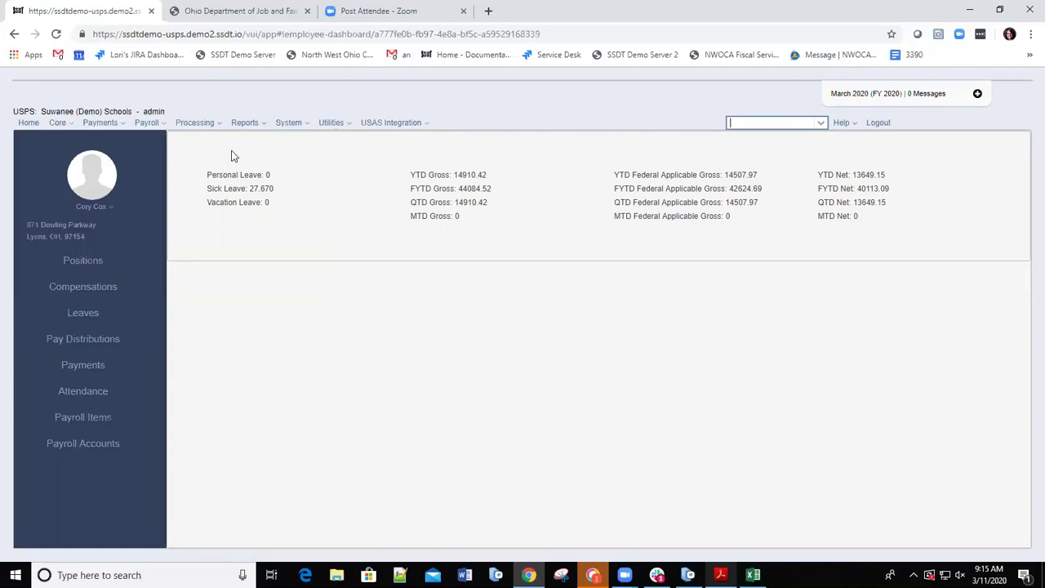
- Open the Attendance/Absence Import utility and examine its location code and post-to-payroll choices, leaving both set to None
{"action": "left_click", "coordinate": [349, 124]}
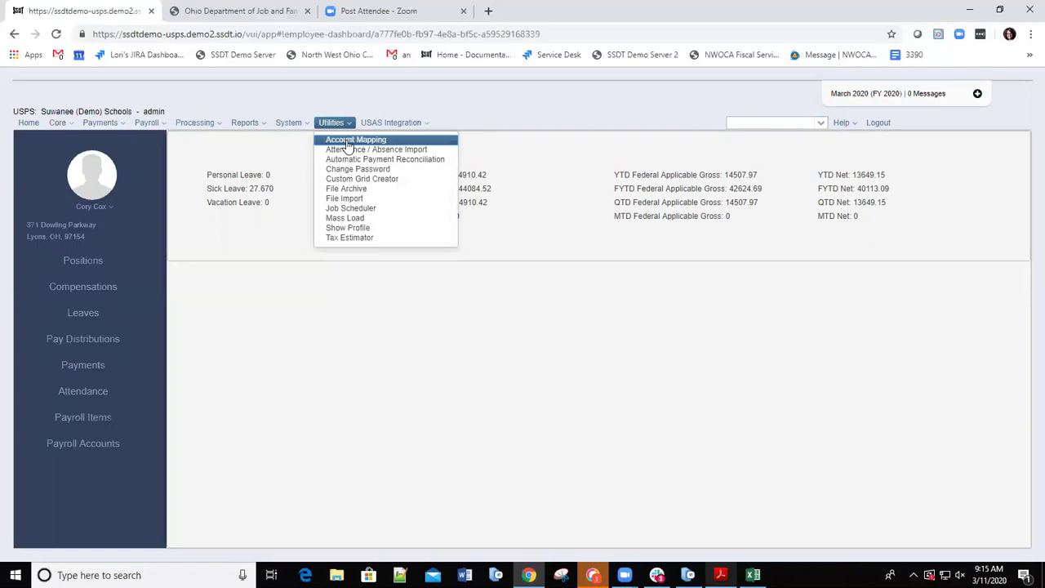
{"action": "left_click", "coordinate": [341, 153]}
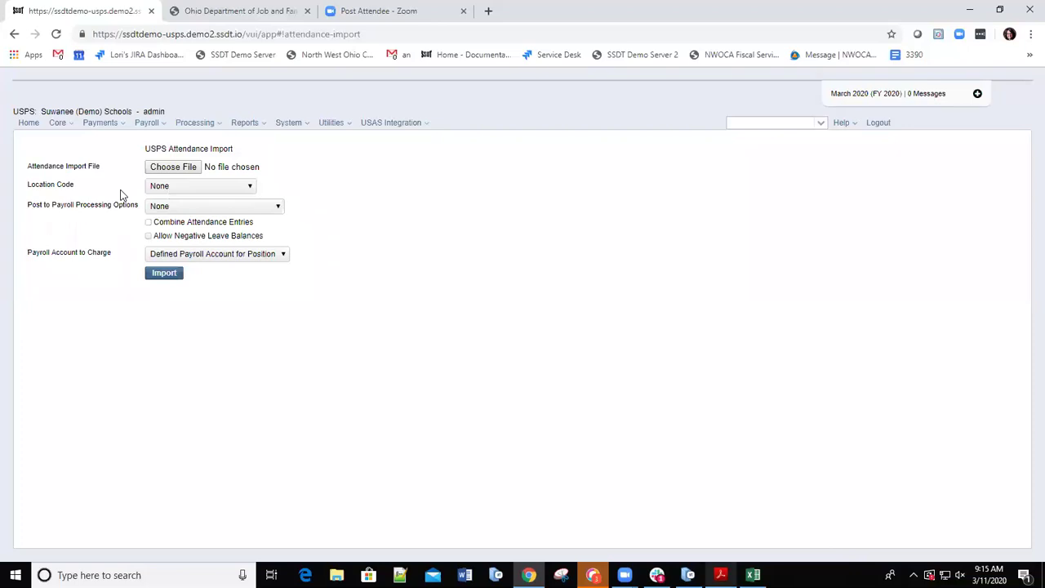
{"action": "left_click", "coordinate": [249, 187]}
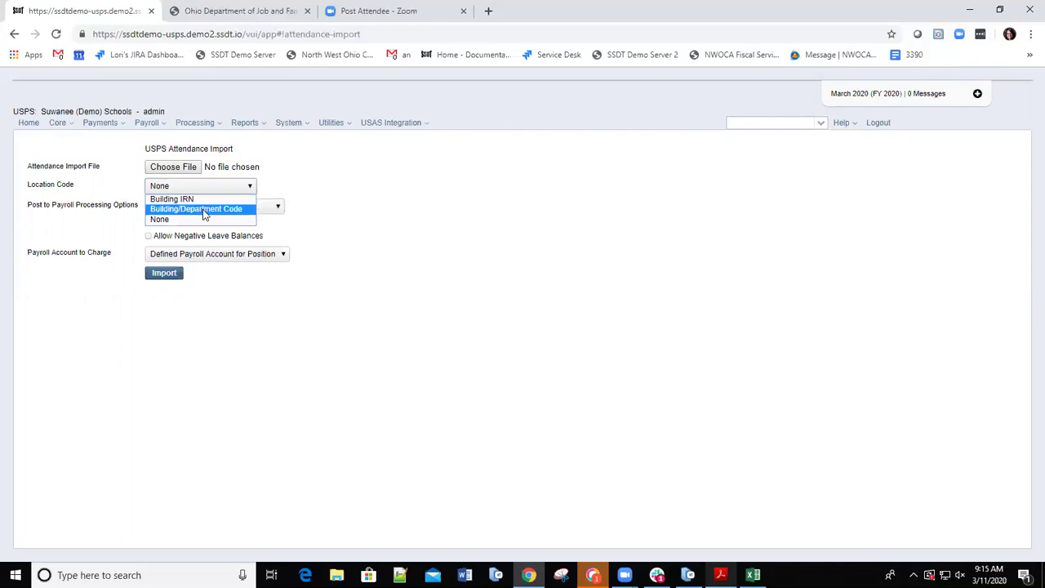
{"action": "left_click", "coordinate": [169, 220]}
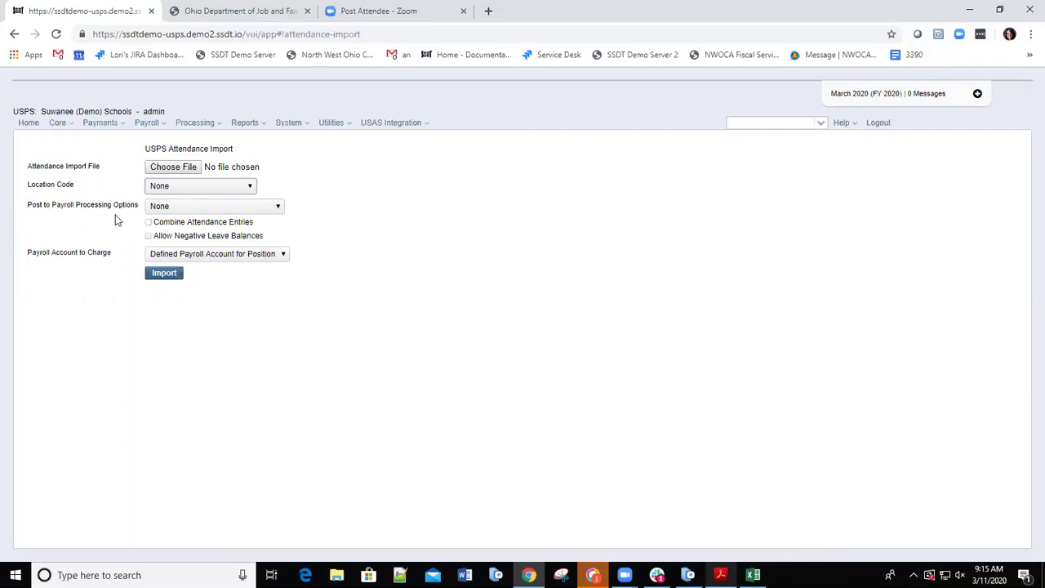
{"action": "left_click", "coordinate": [265, 211]}
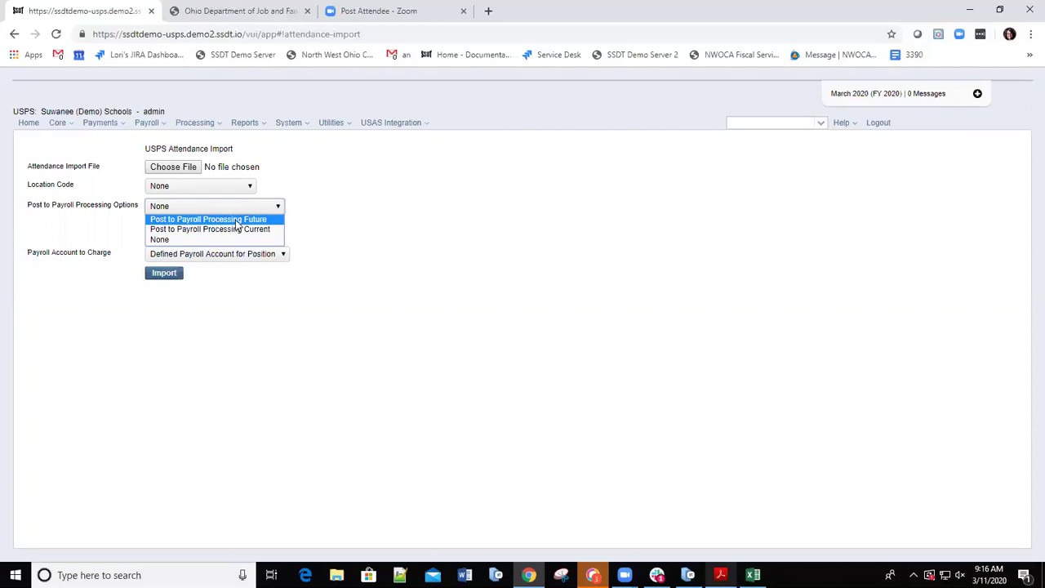
{"action": "left_click", "coordinate": [355, 239]}
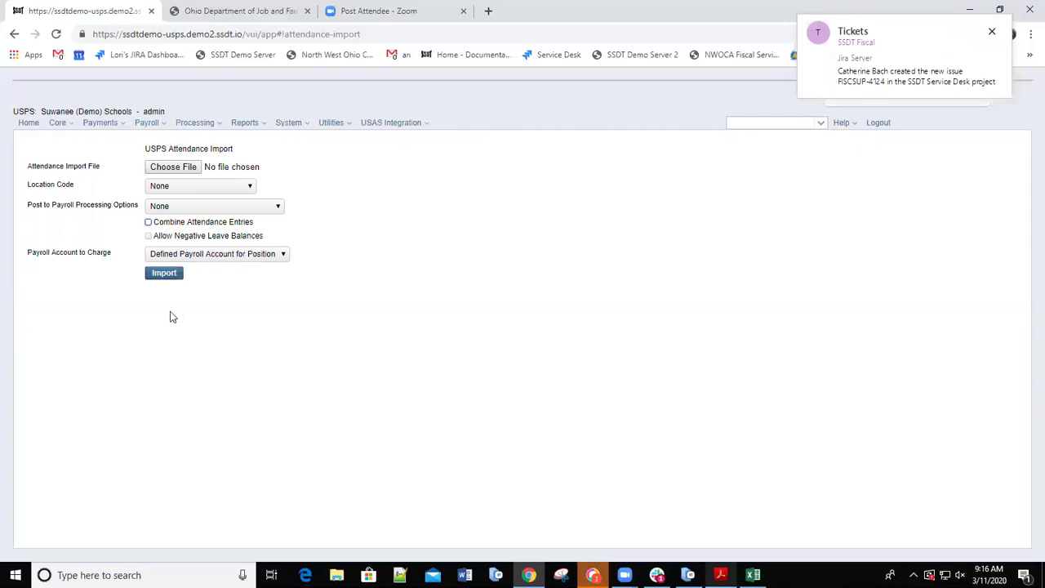
- Examine the payroll account to charge choices for the attendance import, leaving Defined Payroll Account for Position selected
{"action": "left_click", "coordinate": [284, 257]}
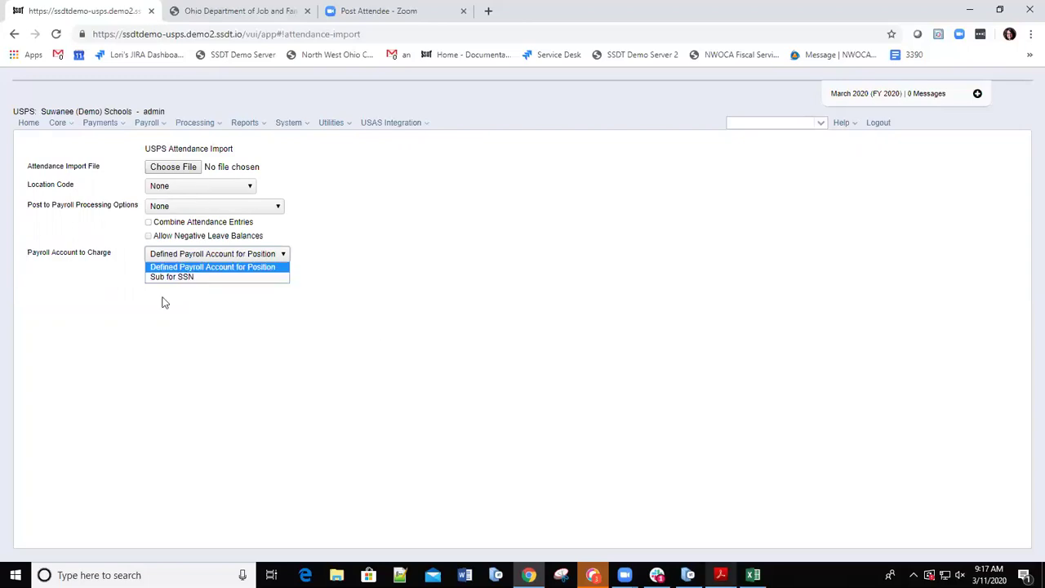
{"action": "left_click", "coordinate": [547, 357]}
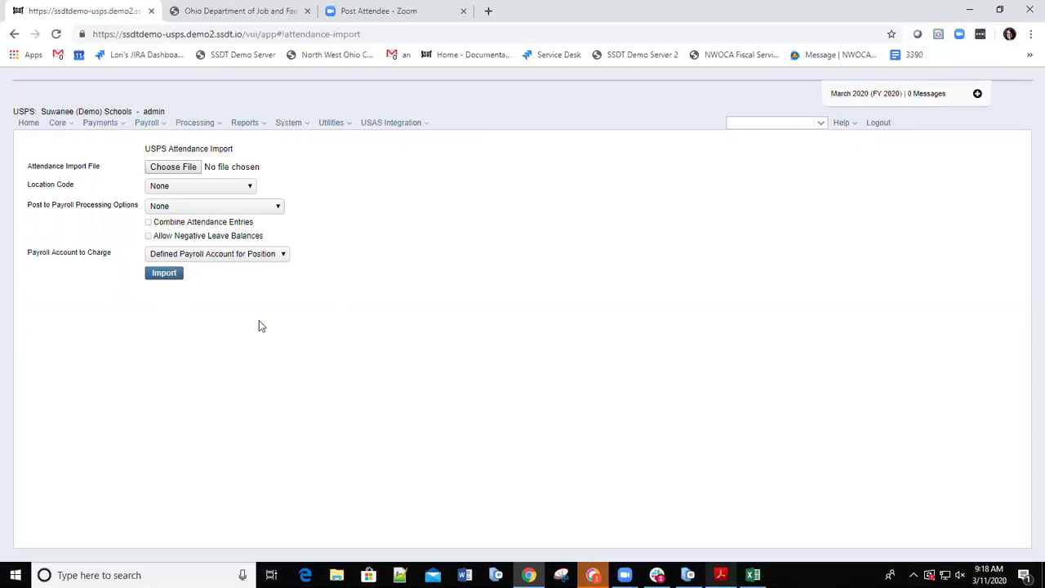
- Start generating the SSDT Attendance Journal Report from the Report Manager and name it Absence Journal Report
{"action": "left_click", "coordinate": [266, 129]}
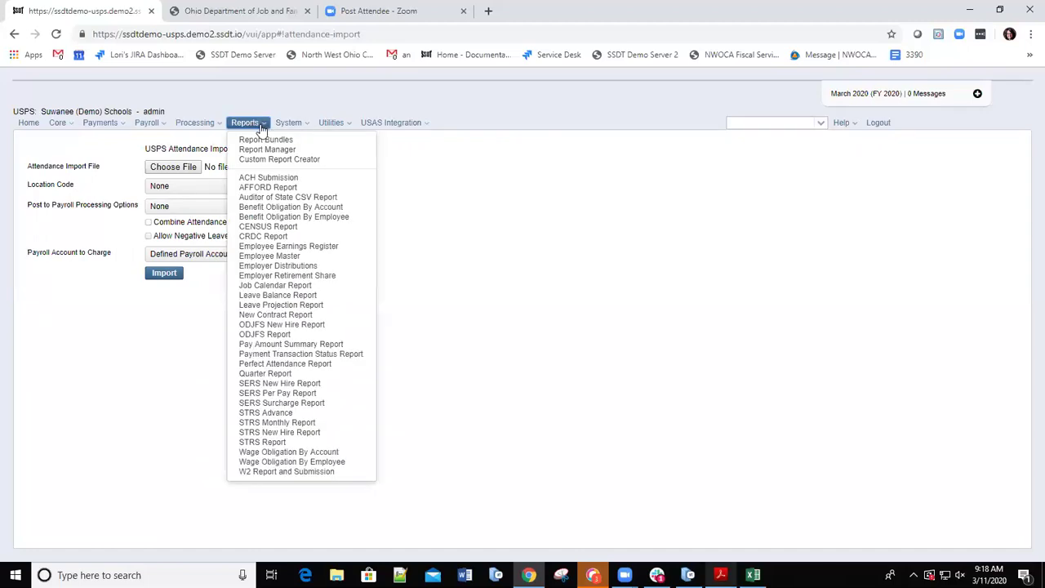
{"action": "left_click", "coordinate": [268, 150]}
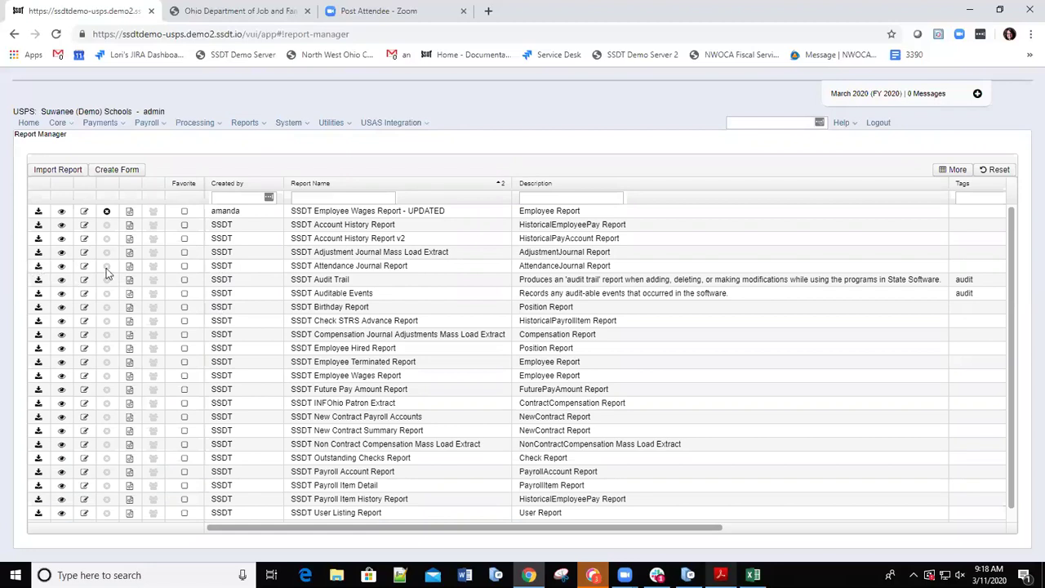
{"action": "left_click", "coordinate": [37, 267]}
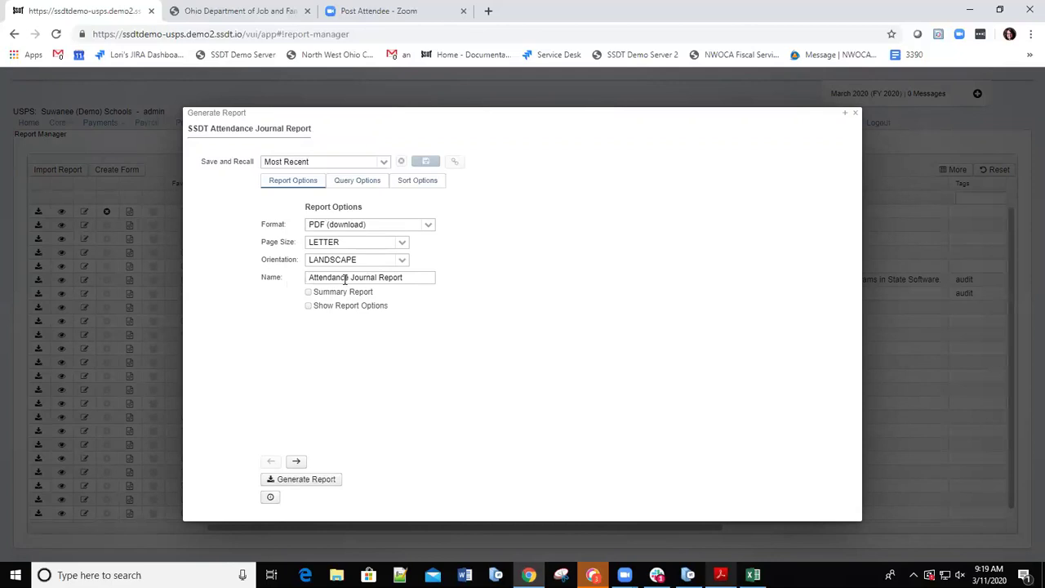
{"action": "left_click_drag", "start_coordinate": [354, 278], "coordinate": [272, 278]}
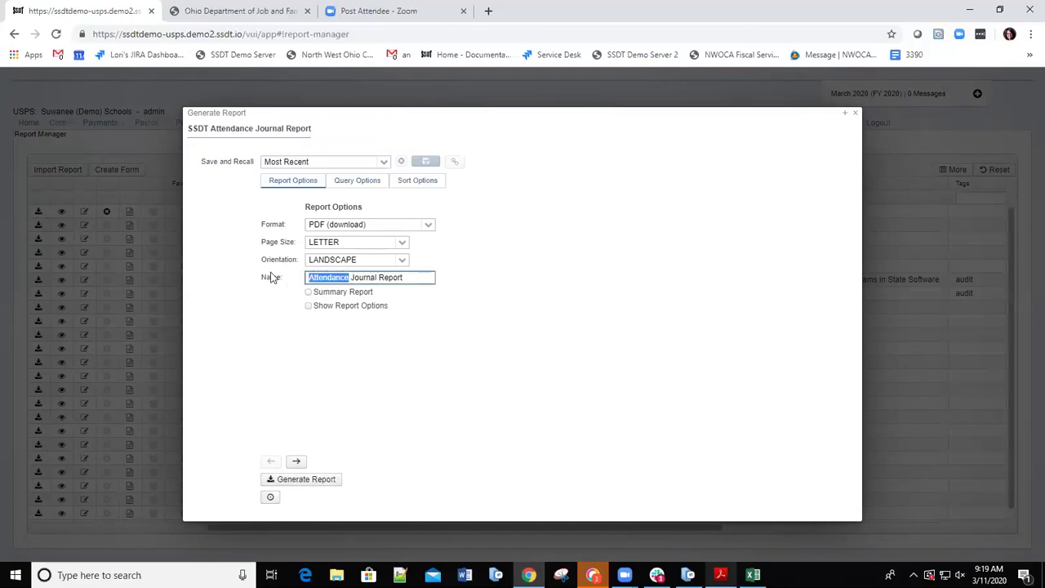
{"action": "type", "text": "Absence"}
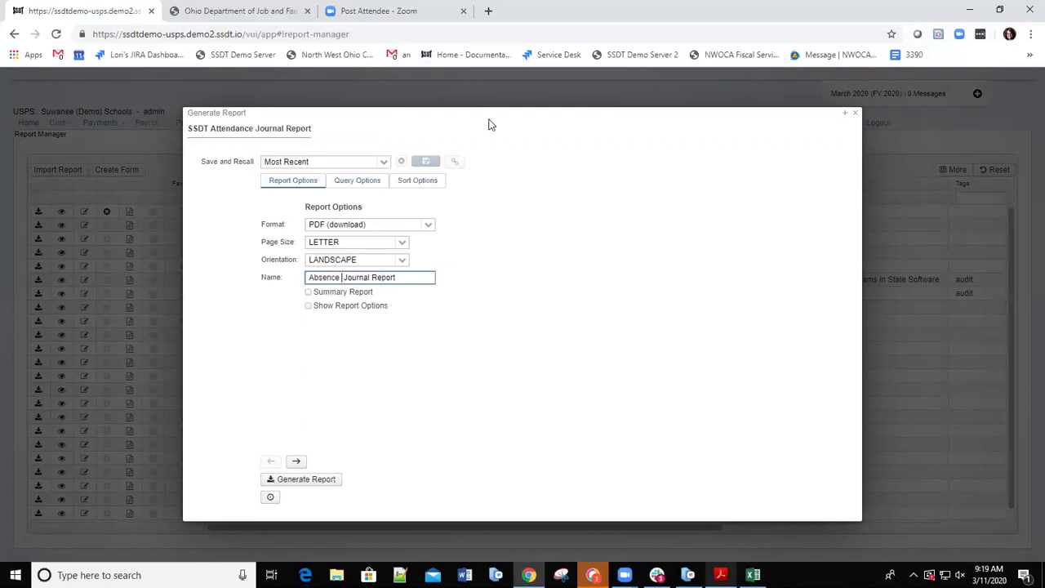
- Set the report's query start date to 3/1/20 and end date to 3/14/20
{"action": "left_click", "coordinate": [348, 185]}
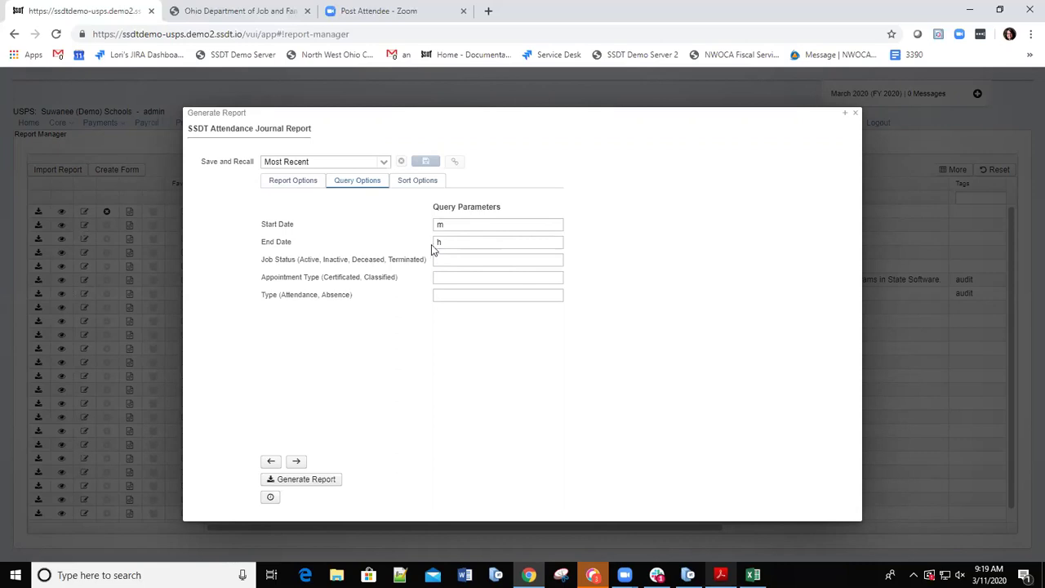
{"action": "left_click", "coordinate": [456, 224]}
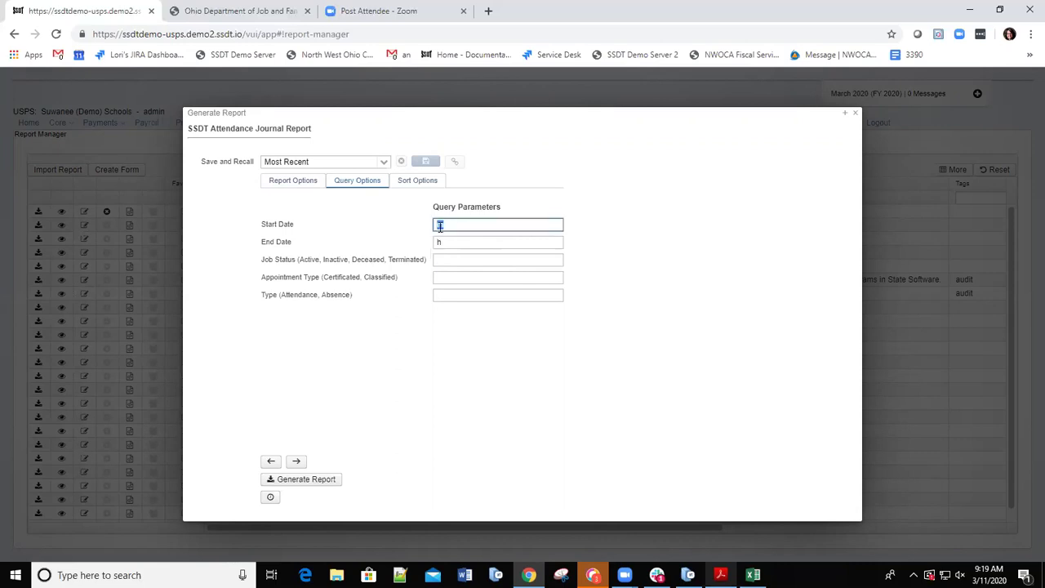
{"action": "type", "text": "3/"}
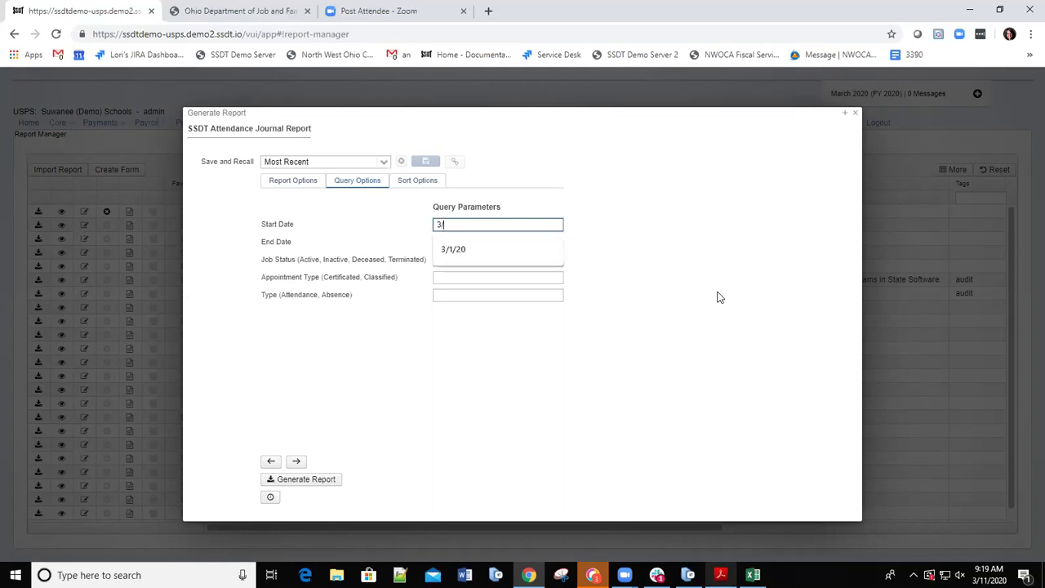
{"action": "type", "text": "1/20"}
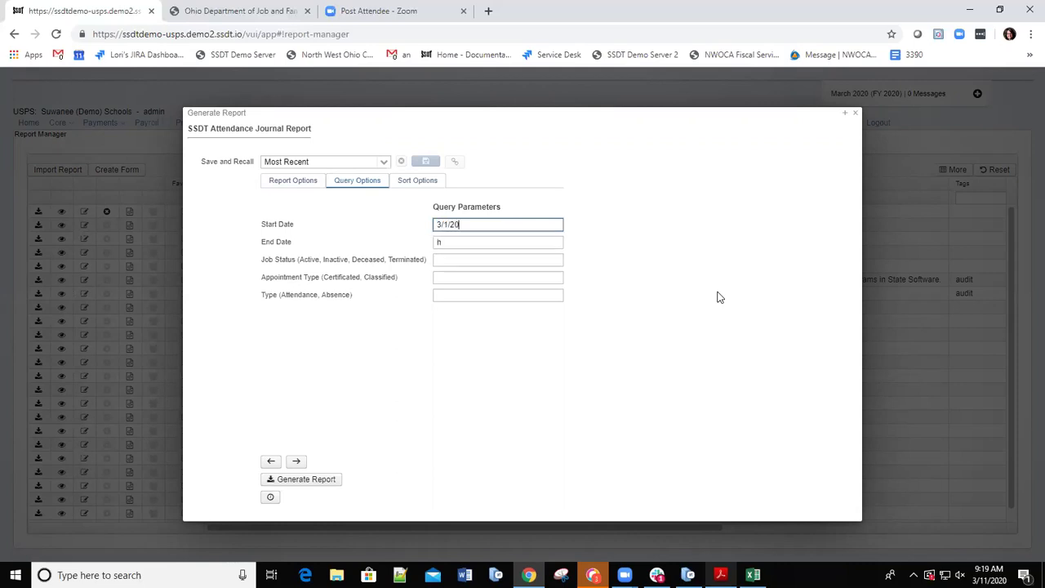
{"action": "left_click", "coordinate": [455, 241]}
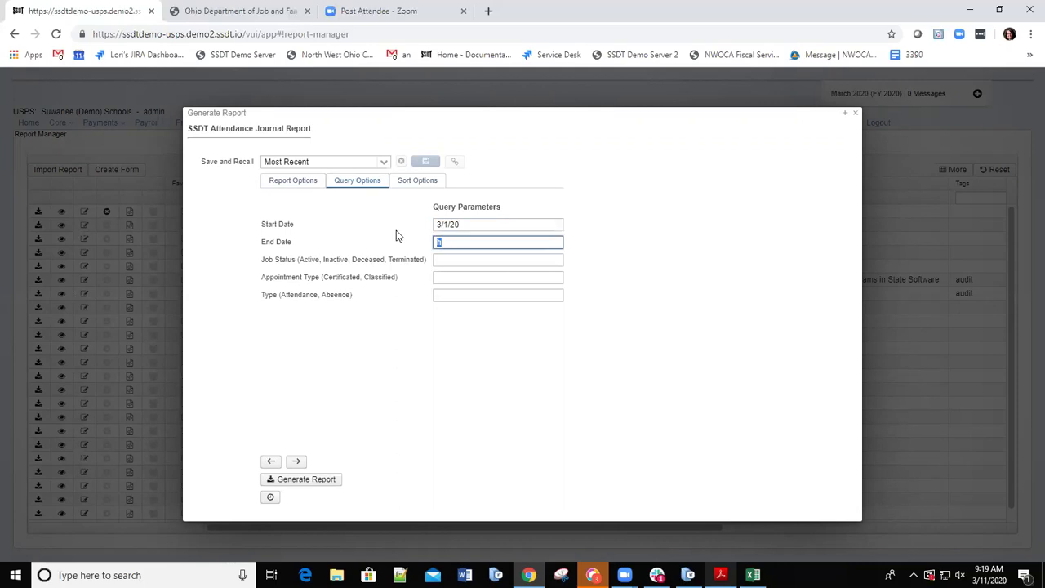
{"action": "type", "text": "3/14/20"}
- Restrict the report's Type query parameter to Absence
{"action": "left_click", "coordinate": [445, 297]}
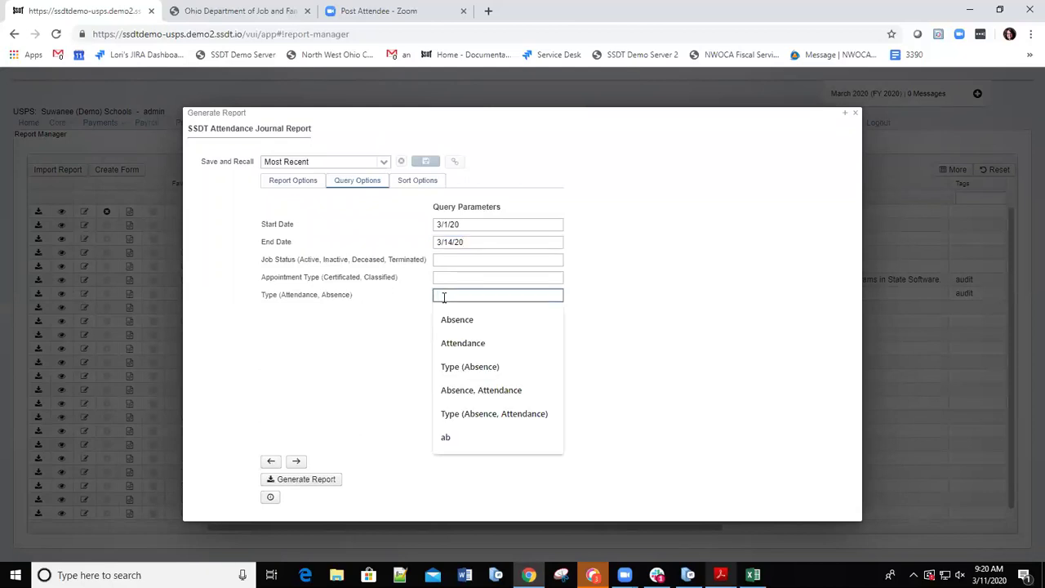
{"action": "type", "text": "Absae"}
{"action": "key", "text": "BackSpace"}
{"action": "key", "text": "BackSpace"}
{"action": "key", "text": "BackSpace"}
{"action": "key", "text": "BackSpace"}
{"action": "key", "text": "BackSpace"}
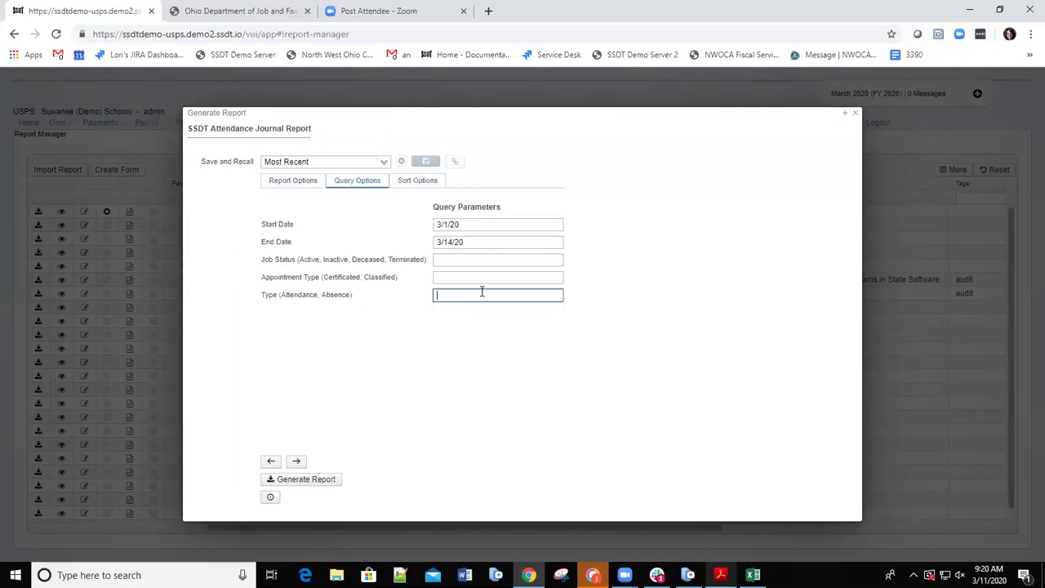
{"action": "type", "text": "Absence"}
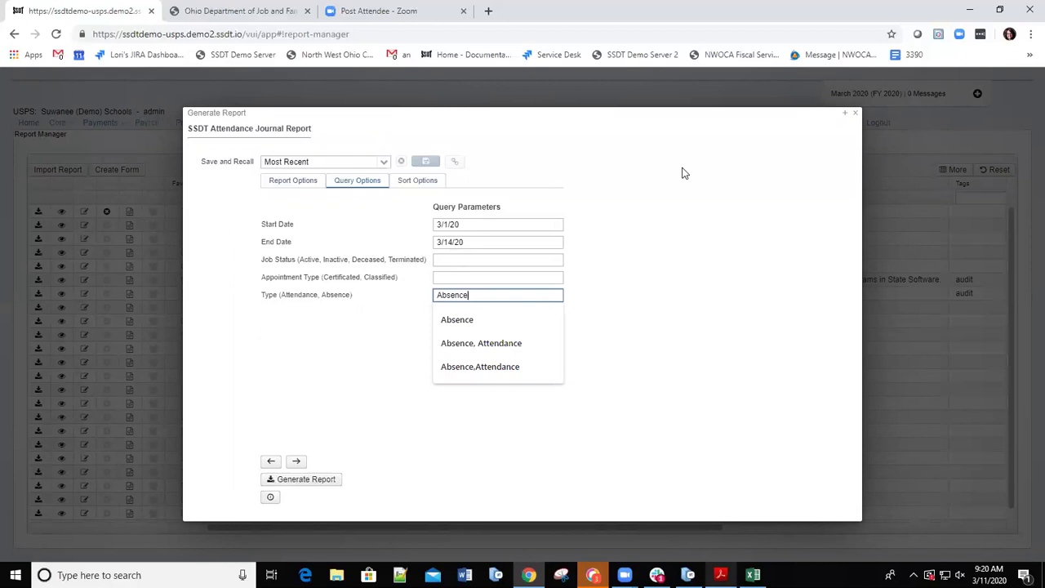
{"action": "left_click", "coordinate": [527, 314]}
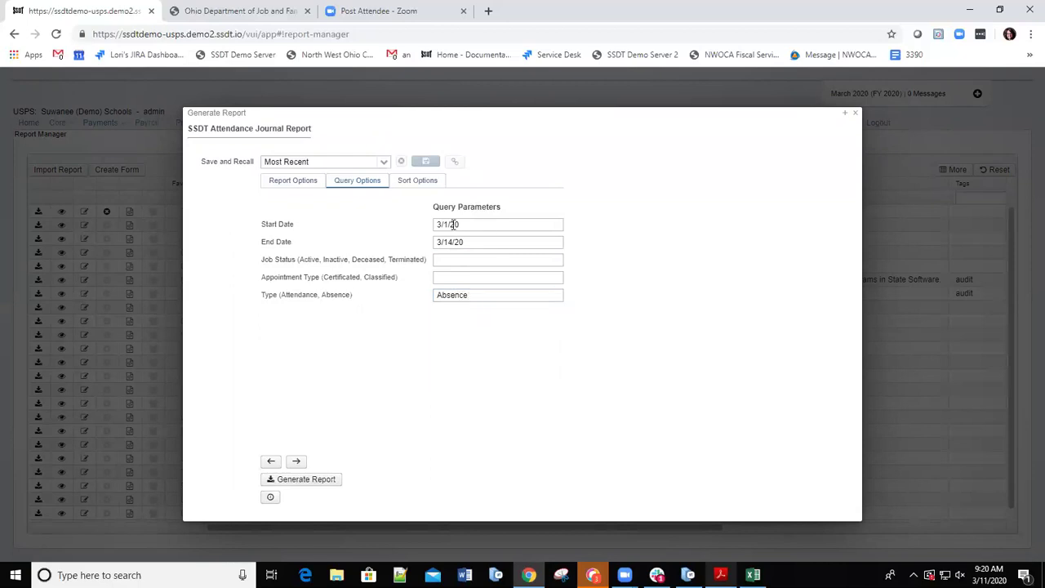
- Replace Number with Full Name among the report's selected sort properties
{"action": "left_click", "coordinate": [416, 181]}
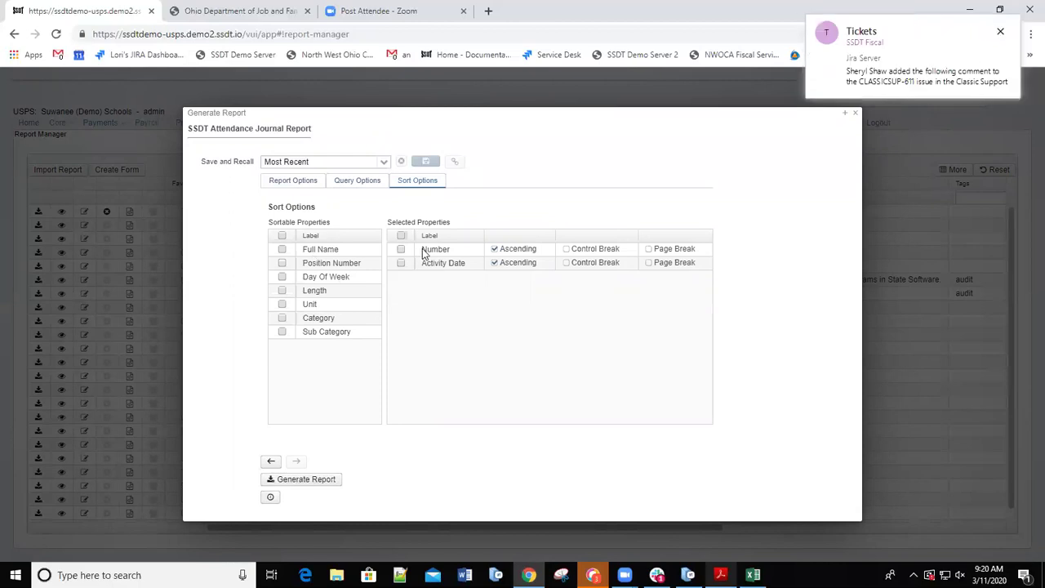
{"action": "left_click", "coordinate": [427, 250]}
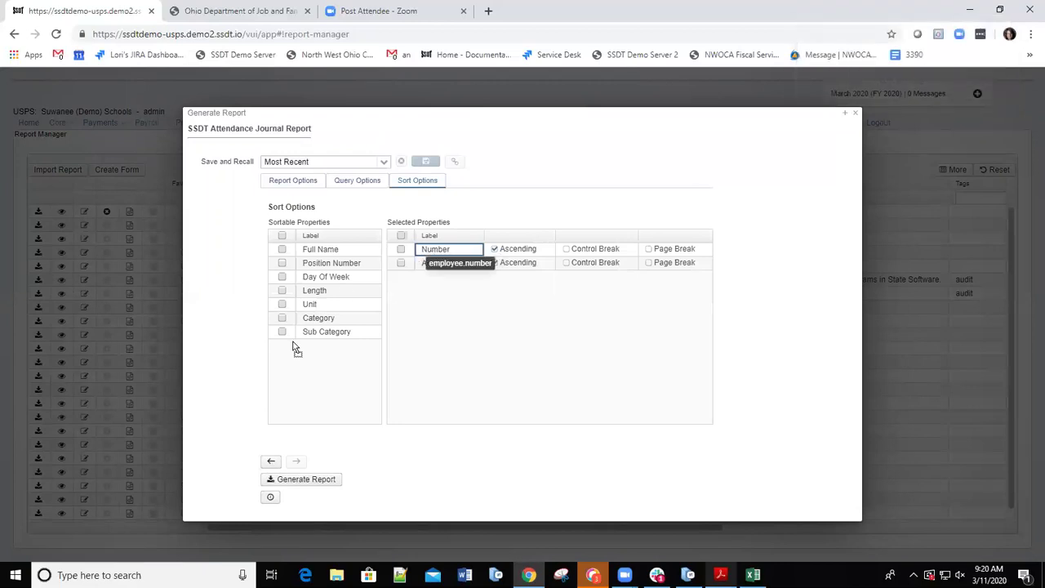
{"action": "left_click_drag", "start_coordinate": [296, 348], "coordinate": [289, 341]}
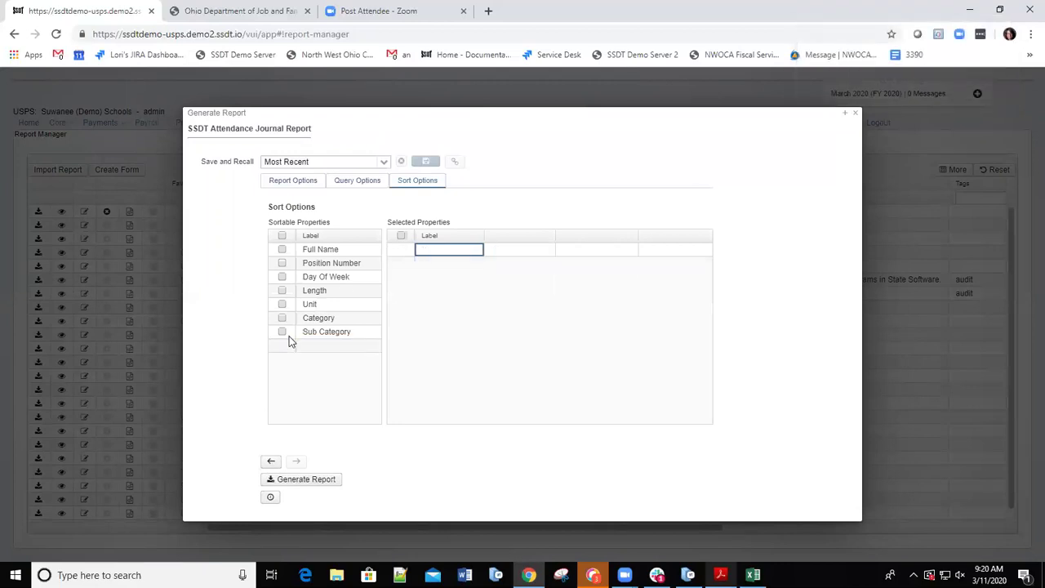
{"action": "left_click", "coordinate": [310, 250]}
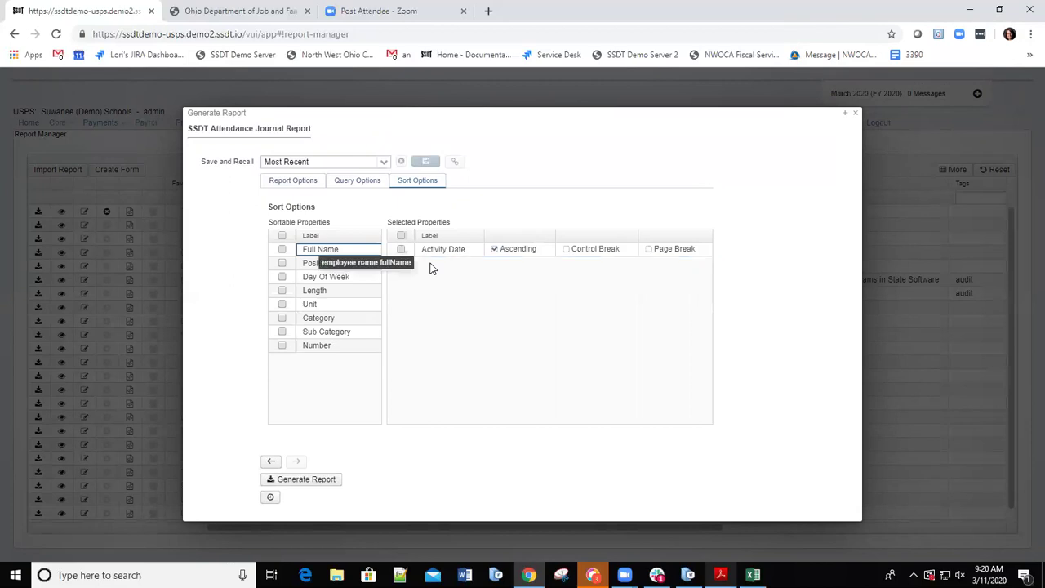
{"action": "left_click", "coordinate": [282, 250]}
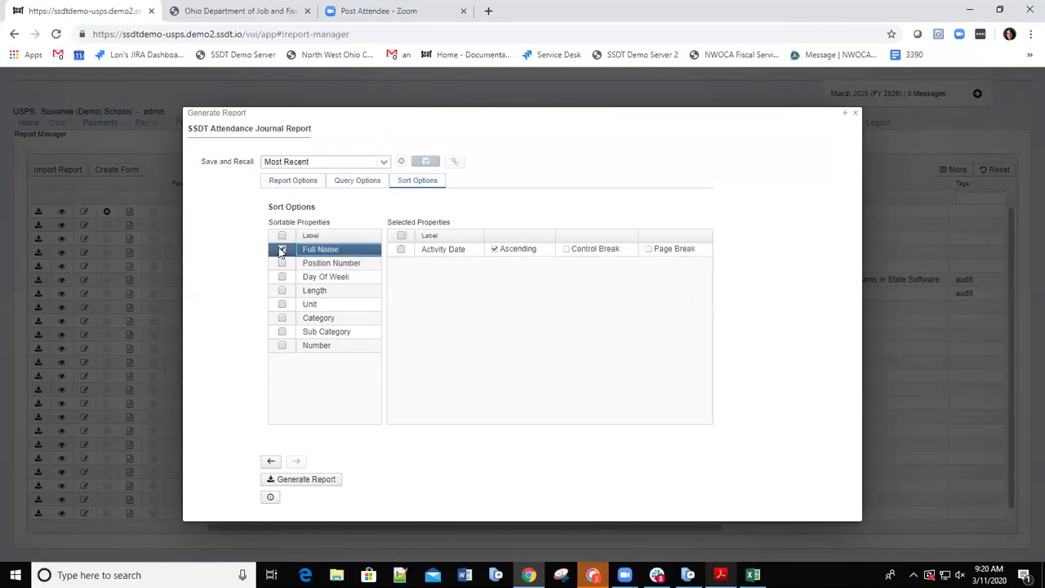
{"action": "left_click_drag", "start_coordinate": [319, 256], "coordinate": [457, 284]}
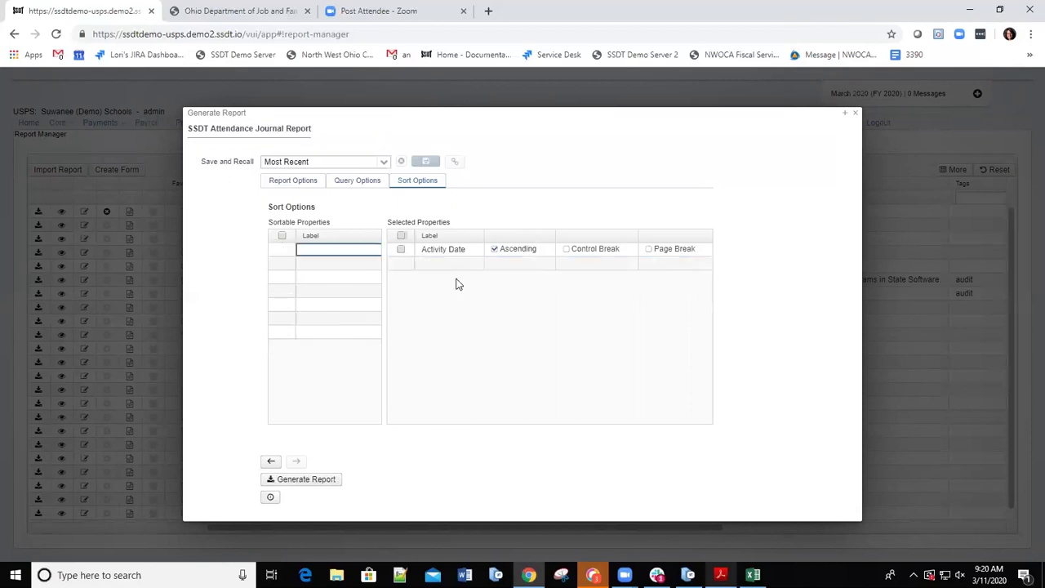
- Put Full Name ahead of Activity Date in the sort order by removing Activity Date and adding it back after Full Name
{"action": "left_click", "coordinate": [439, 250]}
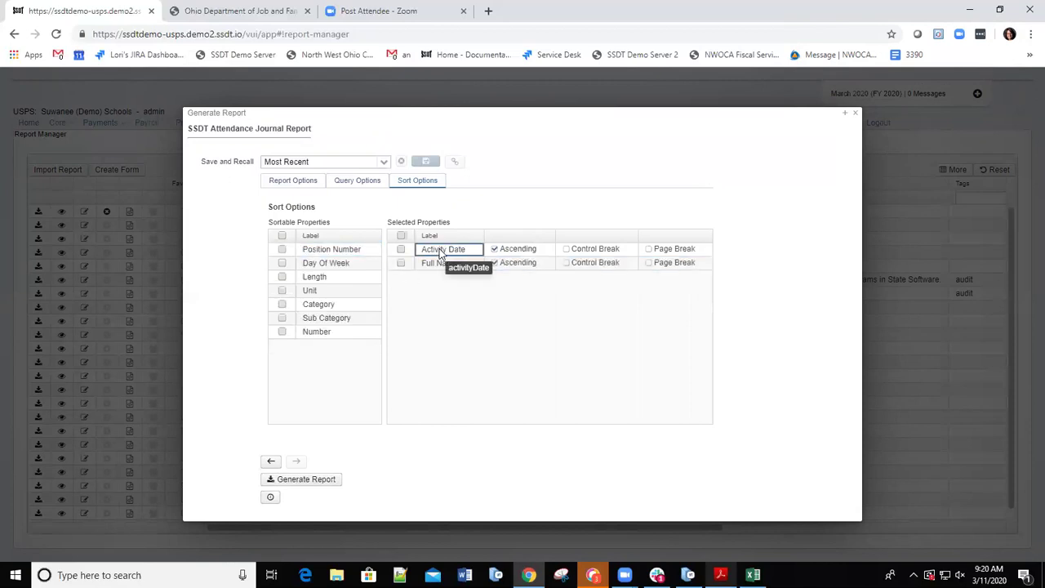
{"action": "left_click", "coordinate": [398, 260]}
{"action": "left_click", "coordinate": [400, 261]}
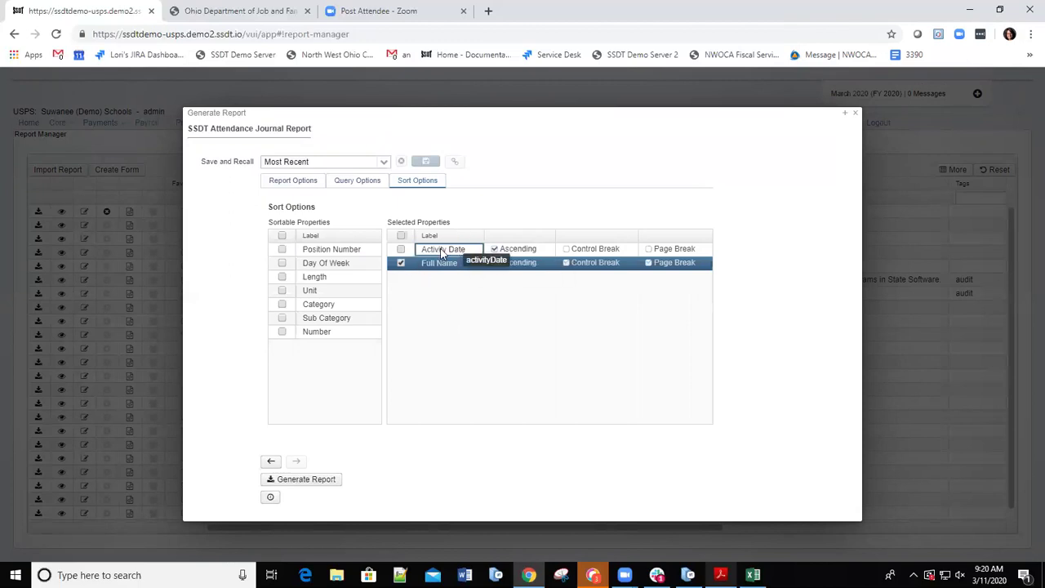
{"action": "left_click", "coordinate": [401, 263]}
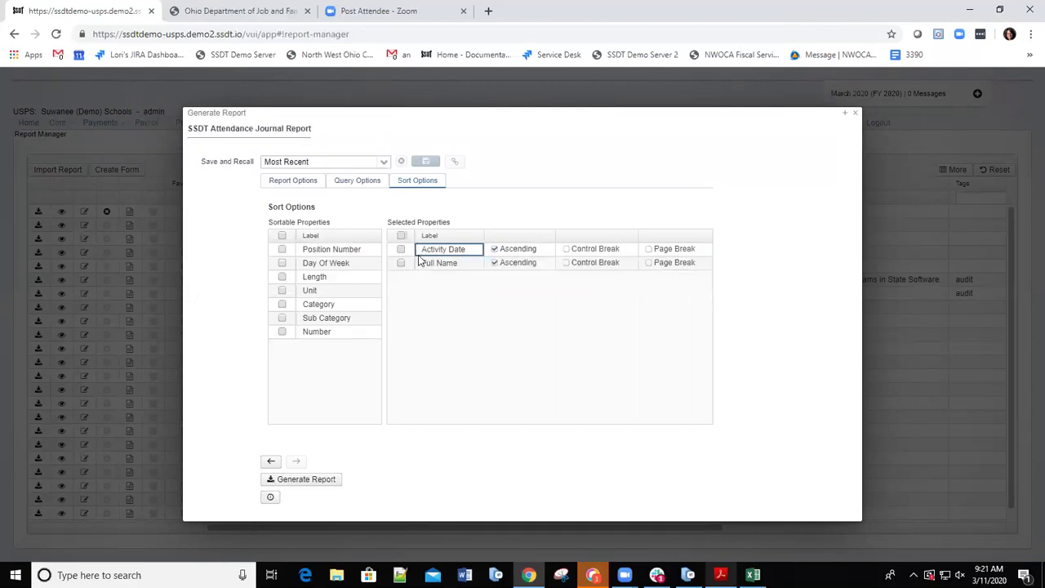
{"action": "left_click", "coordinate": [400, 263]}
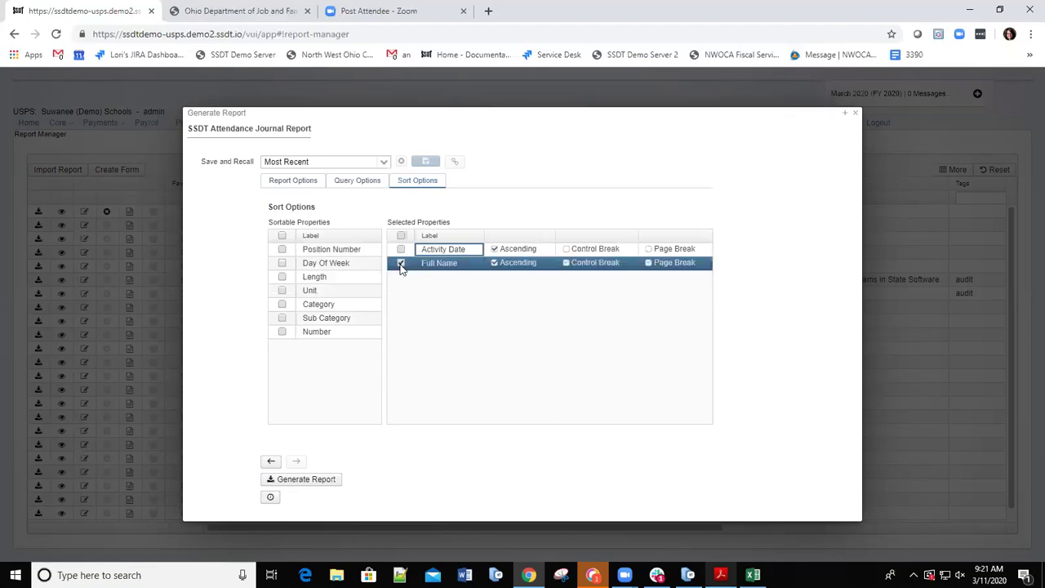
{"action": "left_click", "coordinate": [401, 263]}
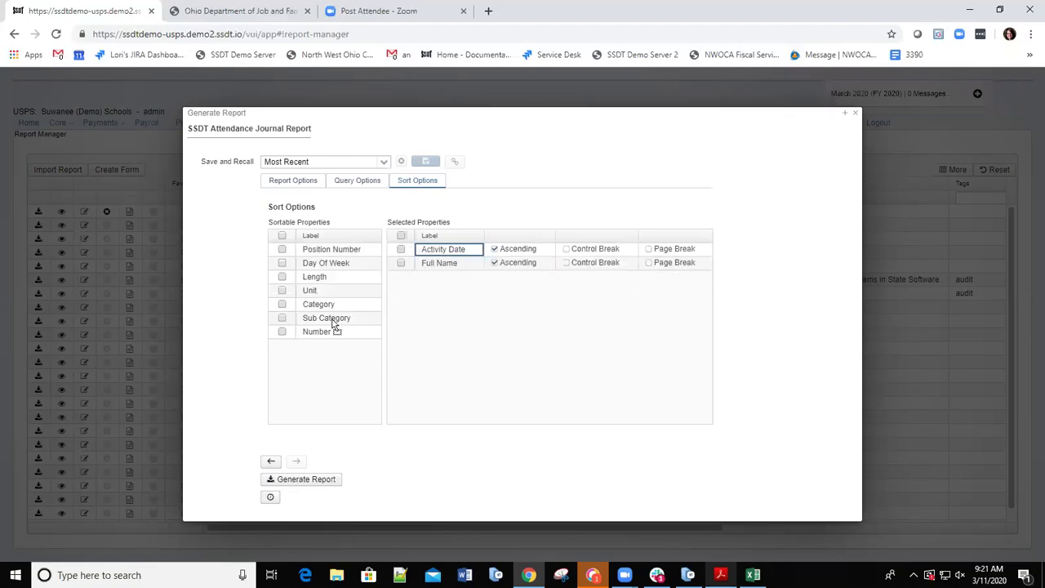
{"action": "left_click", "coordinate": [297, 360]}
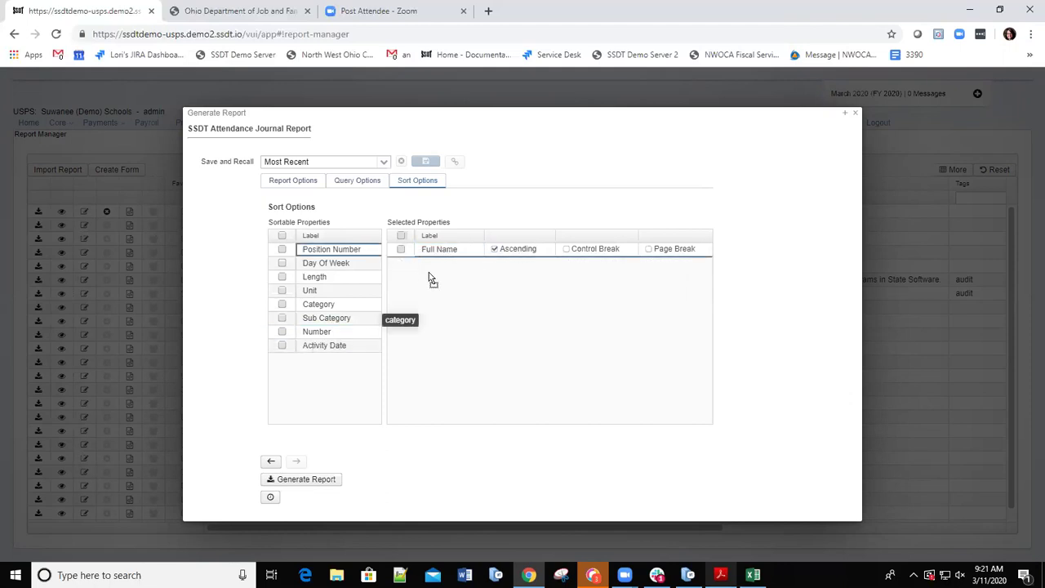
{"action": "left_click_drag", "start_coordinate": [431, 279], "coordinate": [433, 278]}
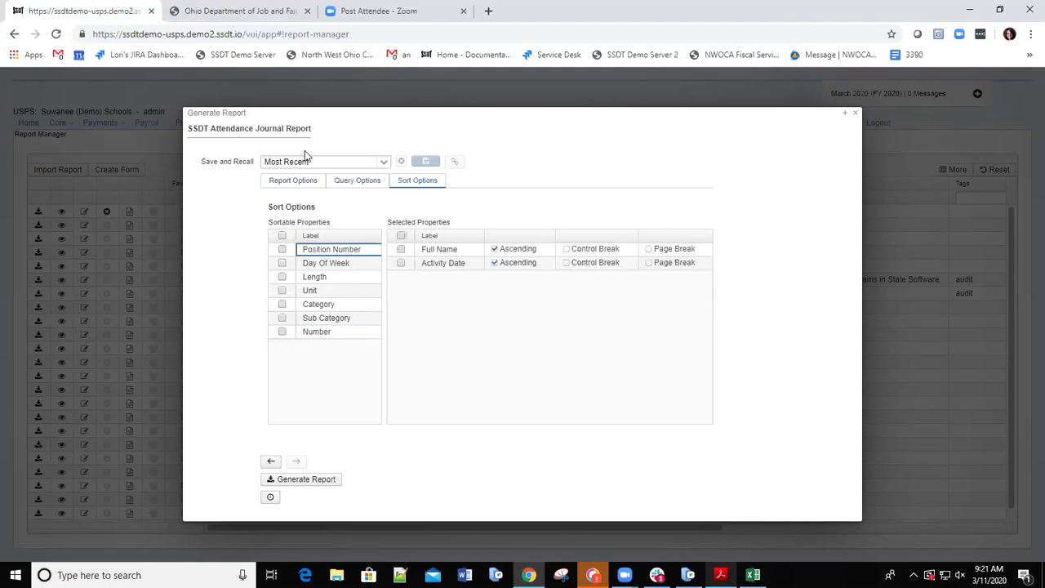
- Generate the report, save it as the PDF Absence Journal Report in Downloads, and open it for review
{"action": "left_click", "coordinate": [300, 480]}
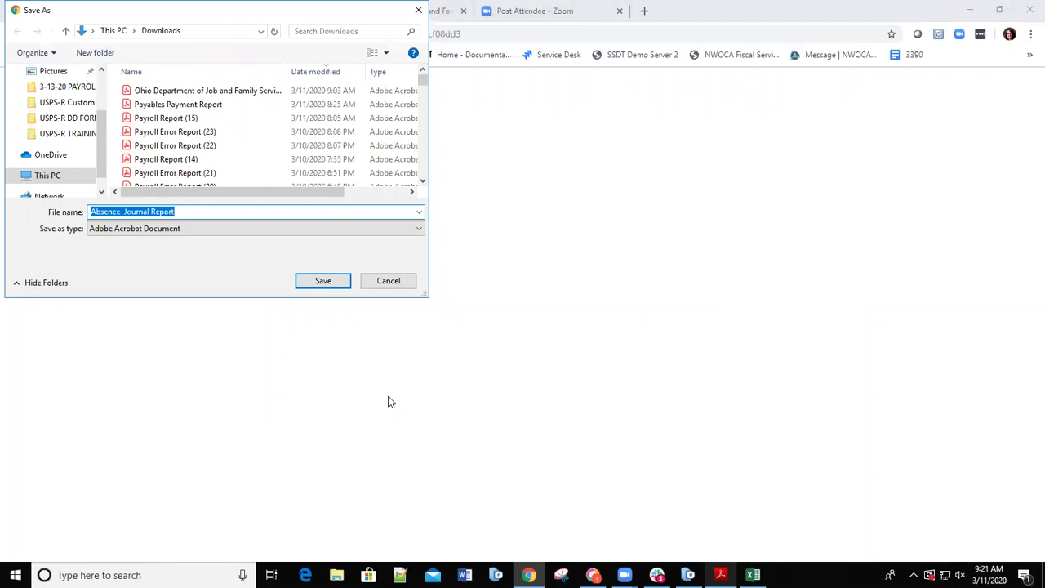
{"action": "left_click", "coordinate": [323, 280]}
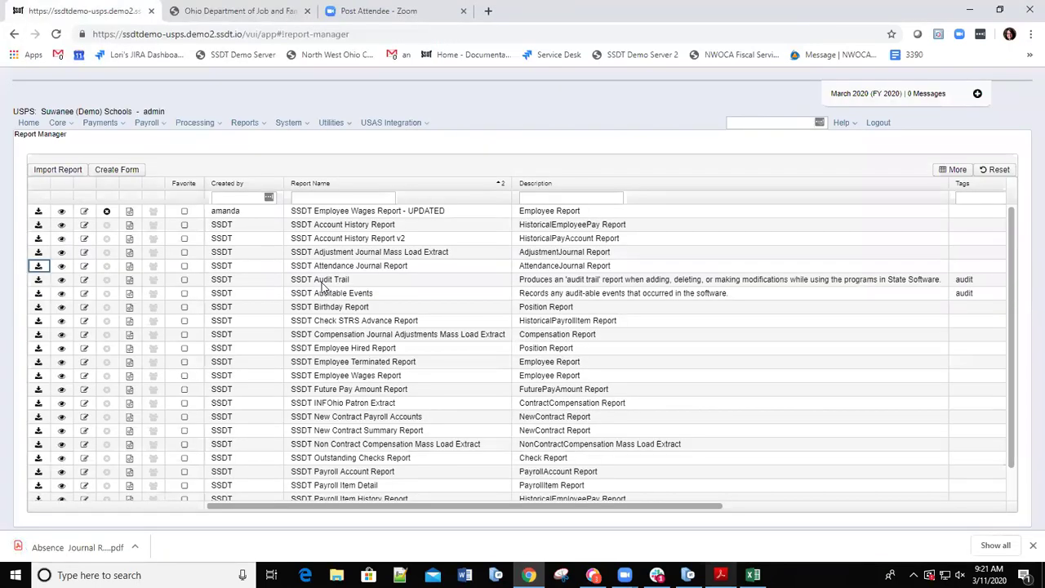
{"action": "left_click", "coordinate": [75, 547]}
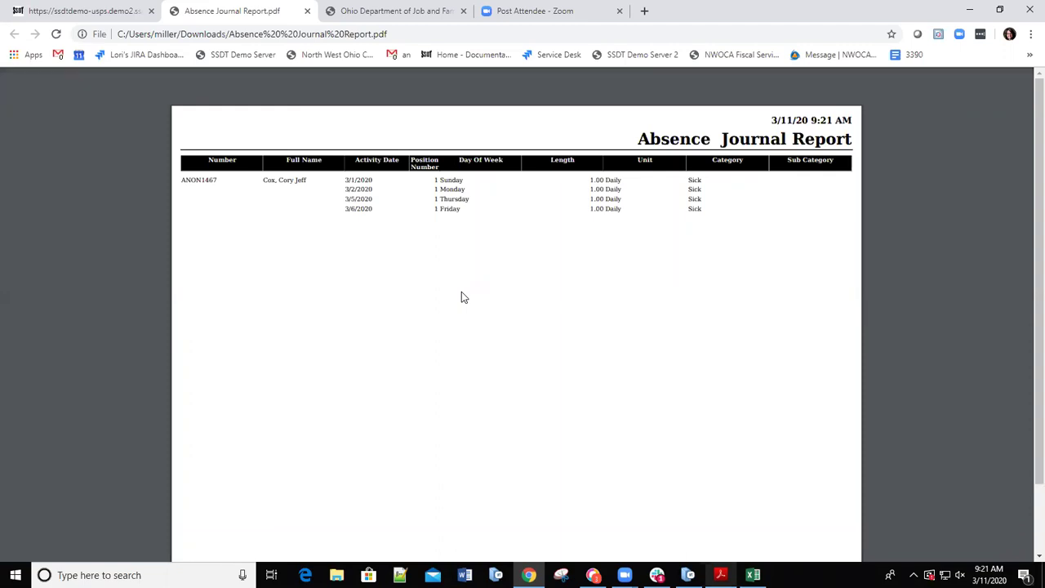
- Return to the USPS browser page and open the future payroll payments grid
{"action": "left_click", "coordinate": [104, 10]}
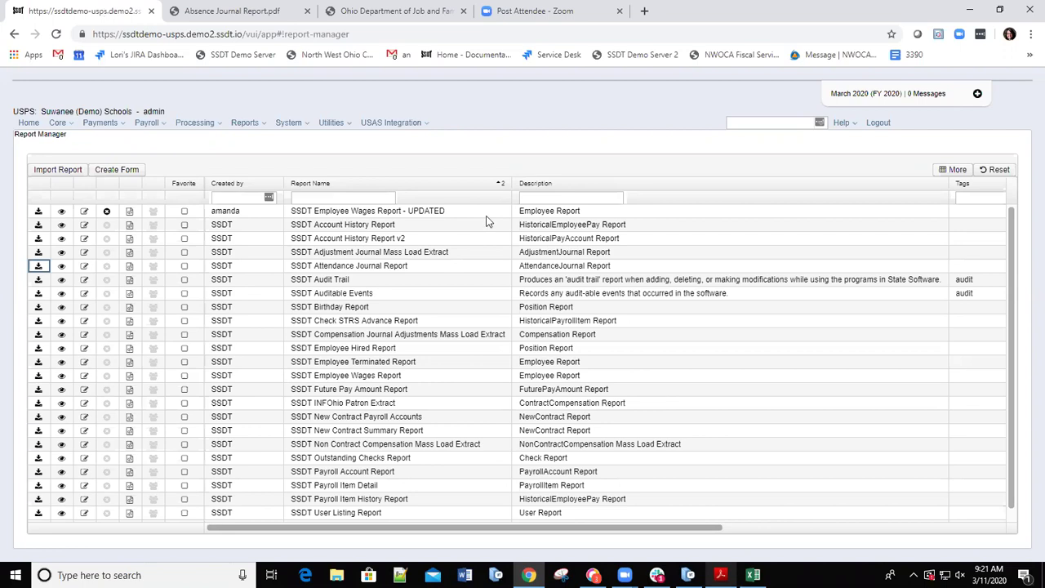
{"action": "left_click", "coordinate": [161, 125]}
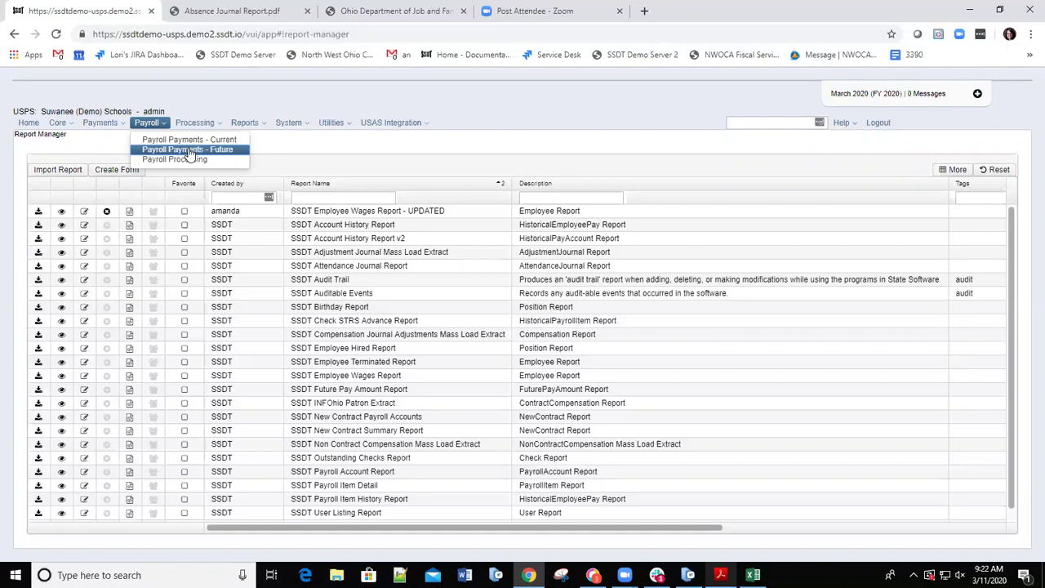
{"action": "left_click", "coordinate": [190, 151]}
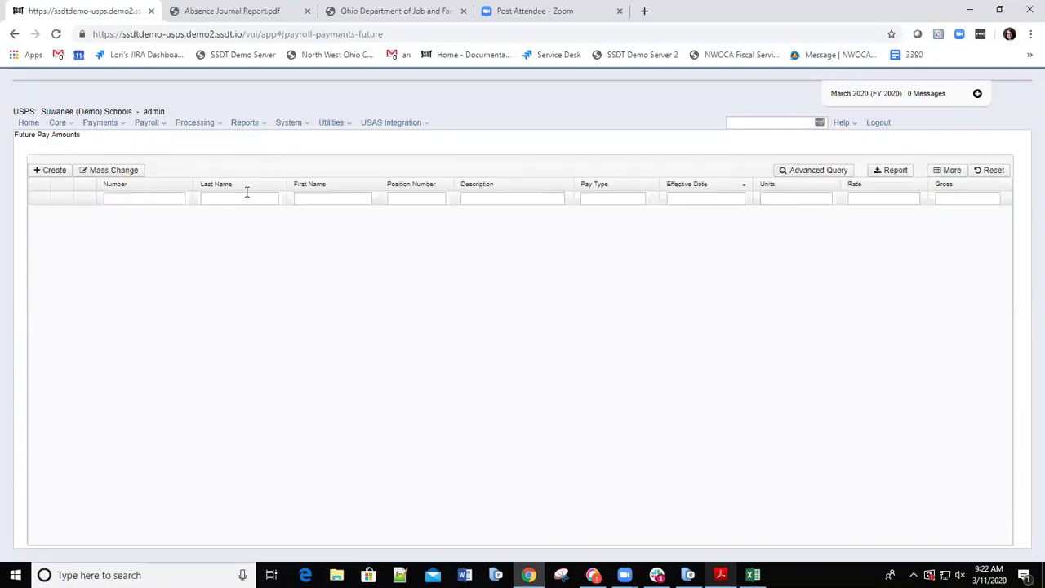
- Create a future pay amount entry with Create New enabled and select the employee by last name
{"action": "left_click", "coordinate": [47, 172]}
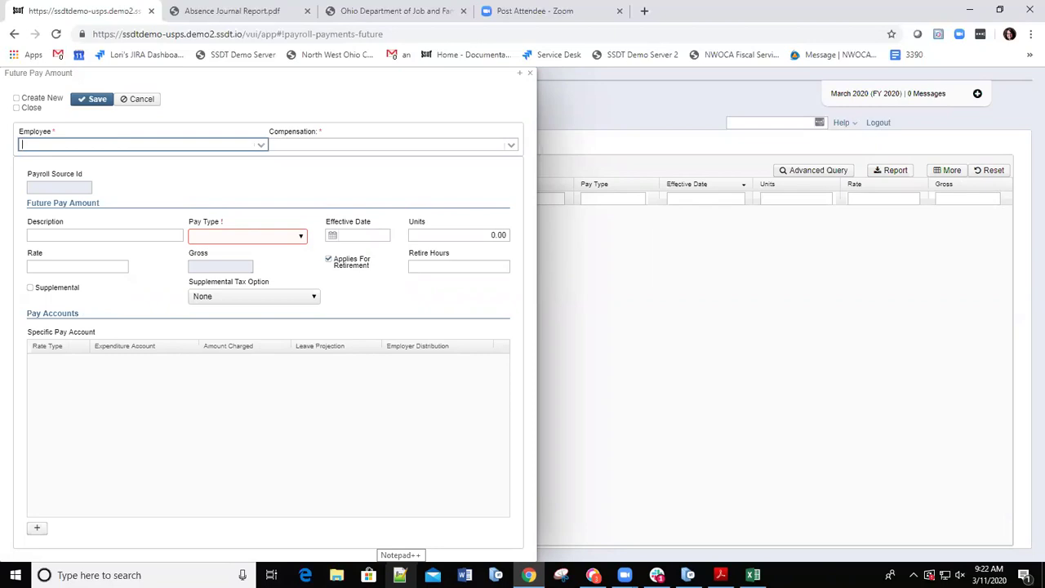
{"action": "left_click", "coordinate": [15, 99]}
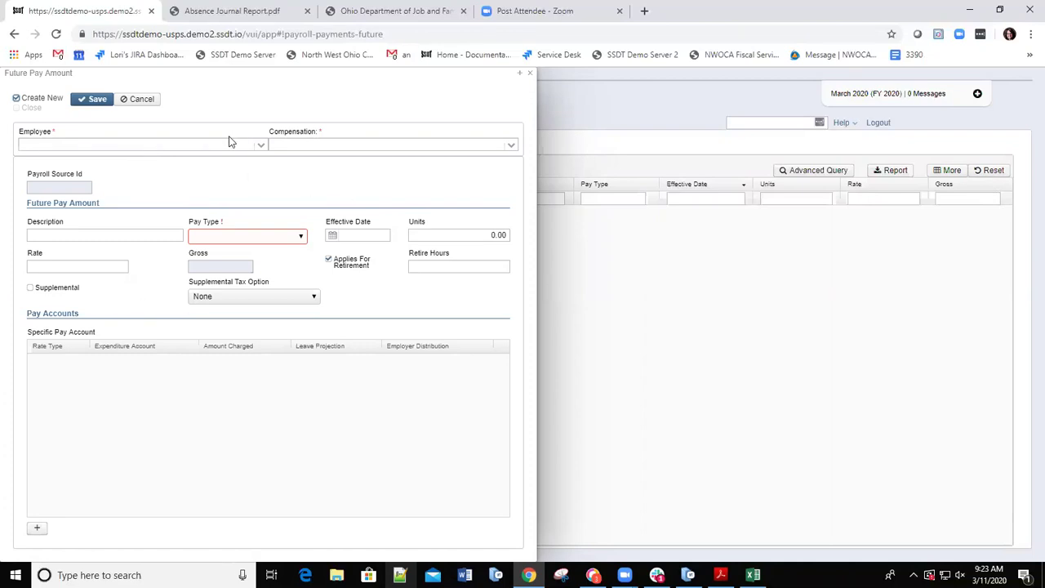
{"action": "left_click", "coordinate": [207, 140]}
{"action": "type", "text": "cox"}
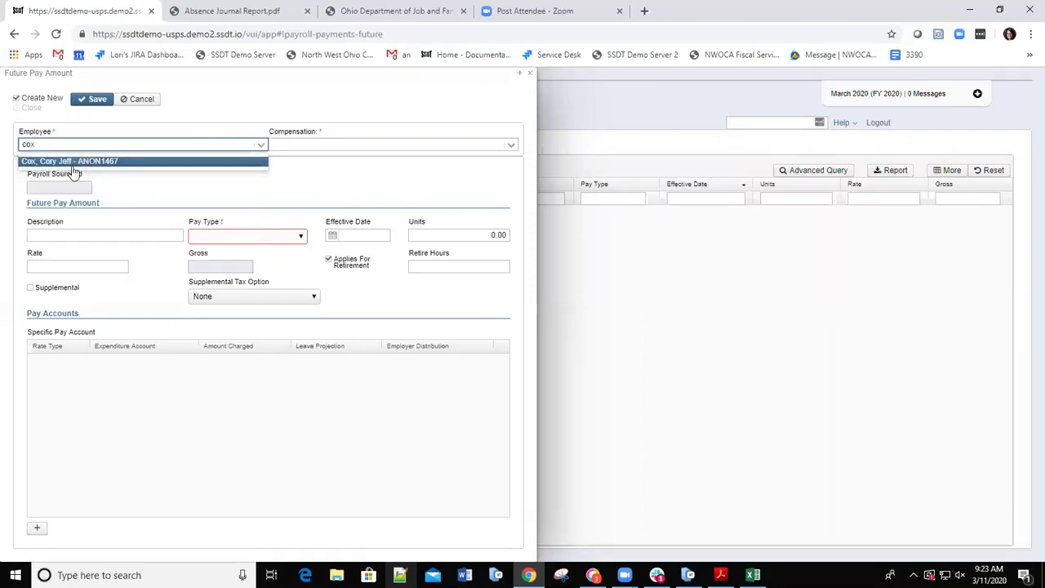
{"action": "left_click", "coordinate": [73, 163]}
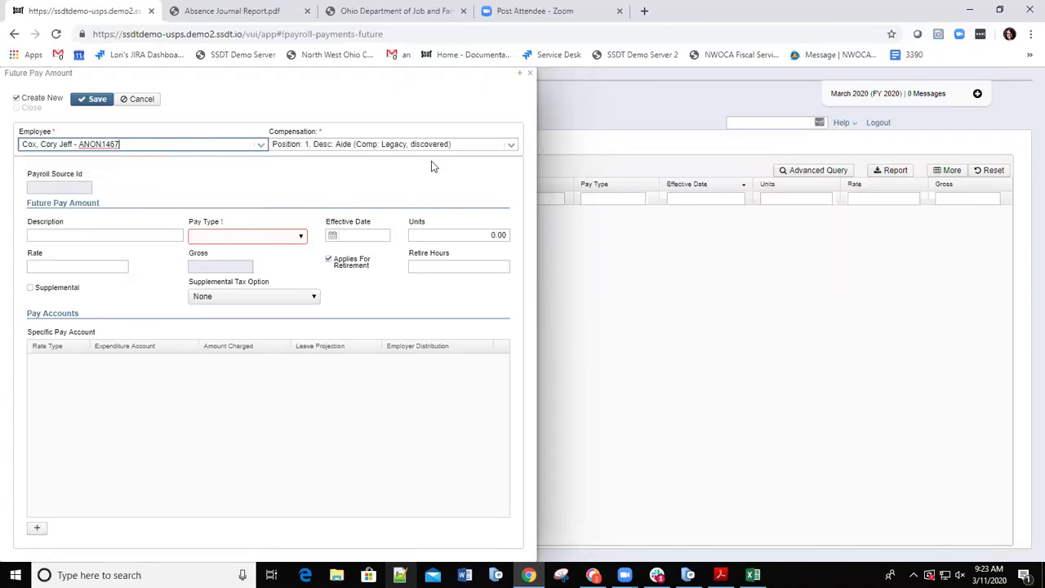
- Describe the future pay amount as Extra Hours and set its pay type to Miscellaneous
{"action": "left_click", "coordinate": [93, 234]}
{"action": "type", "text": "Extra "}
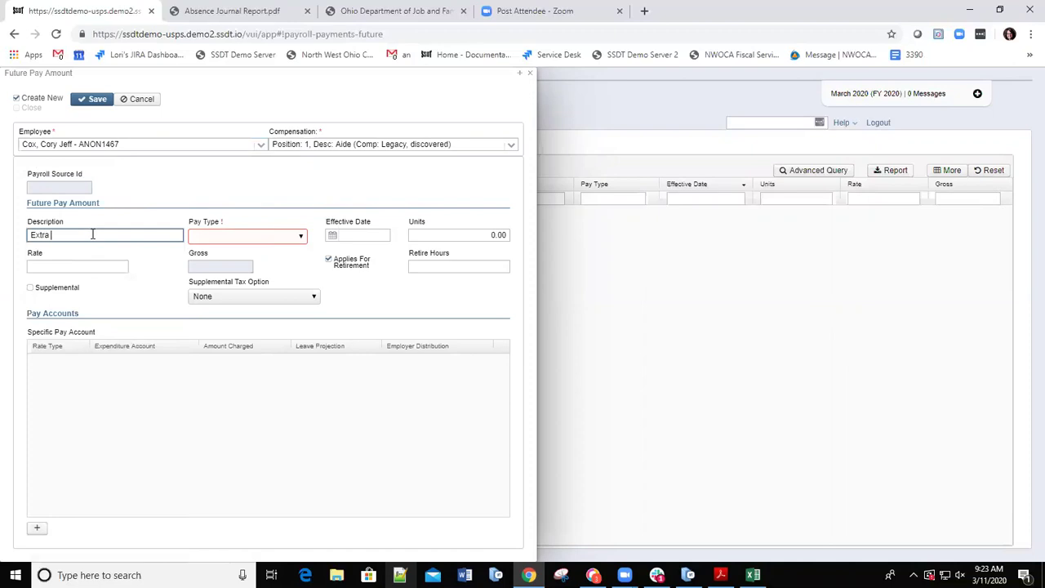
{"action": "type", "text": "Hours"}
{"action": "left_click", "coordinate": [299, 238]}
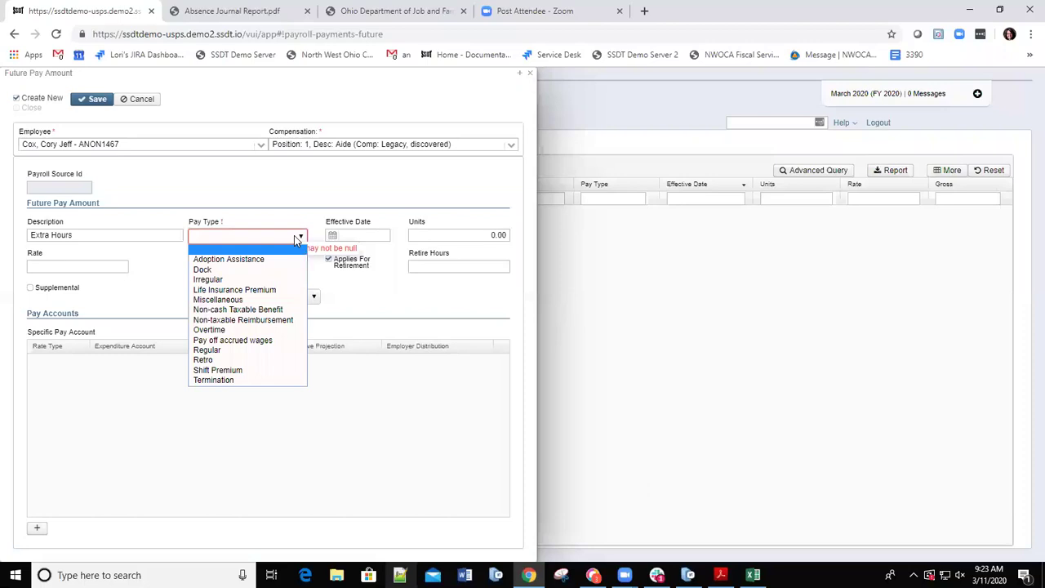
{"action": "left_click", "coordinate": [227, 300]}
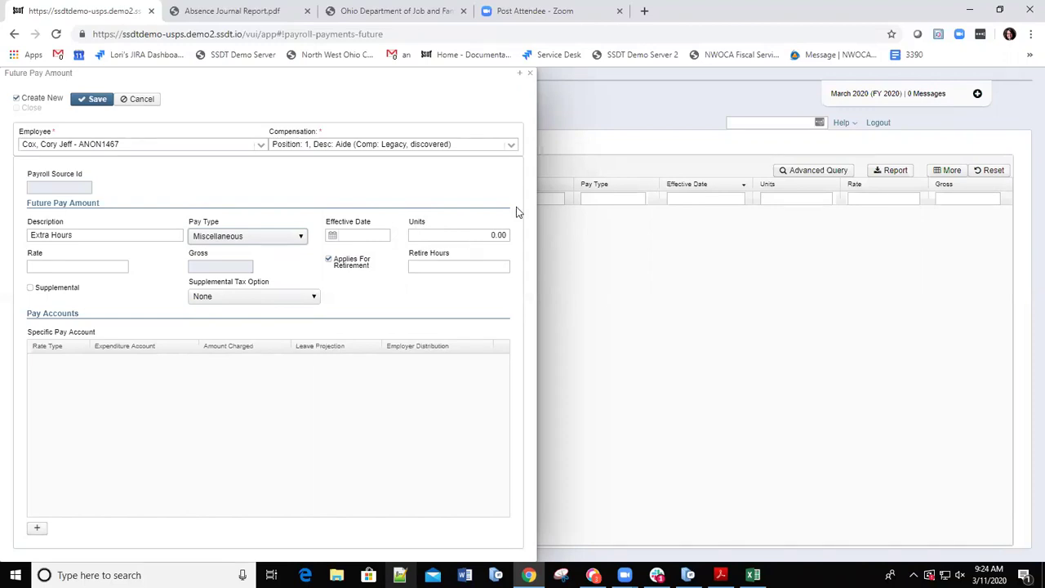
- Set the payment's units to 2, the rate to 30.00 and the retire hours to 2
{"action": "left_click", "coordinate": [484, 234]}
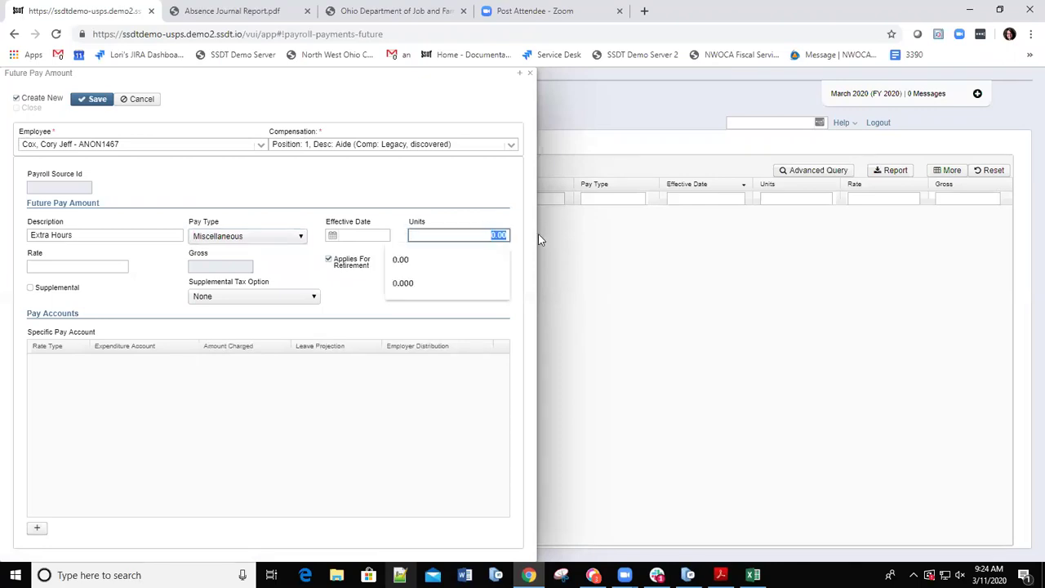
{"action": "type", "text": "2"}
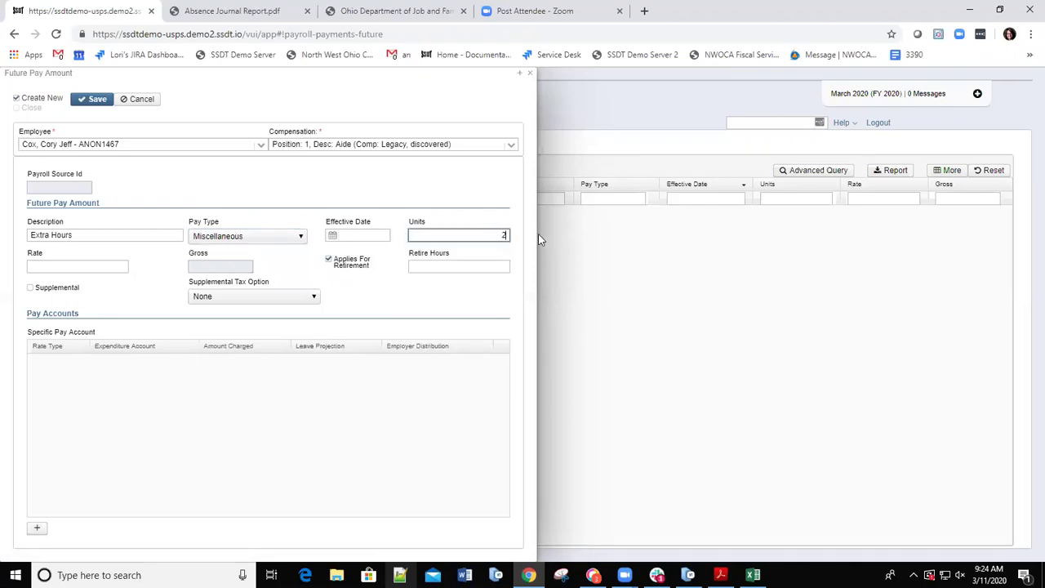
{"action": "left_click", "coordinate": [76, 265]}
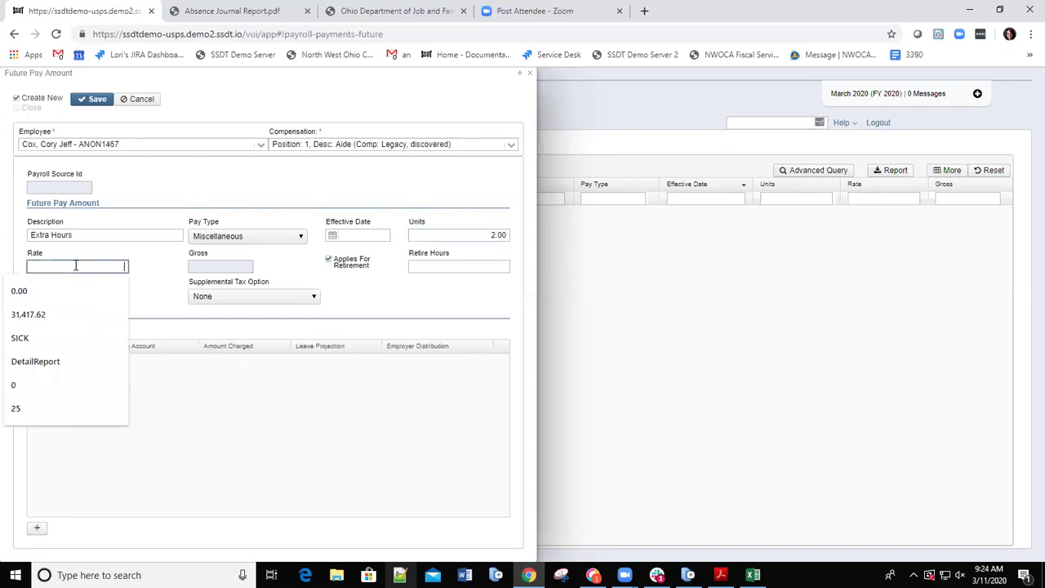
{"action": "type", "text": "300"}
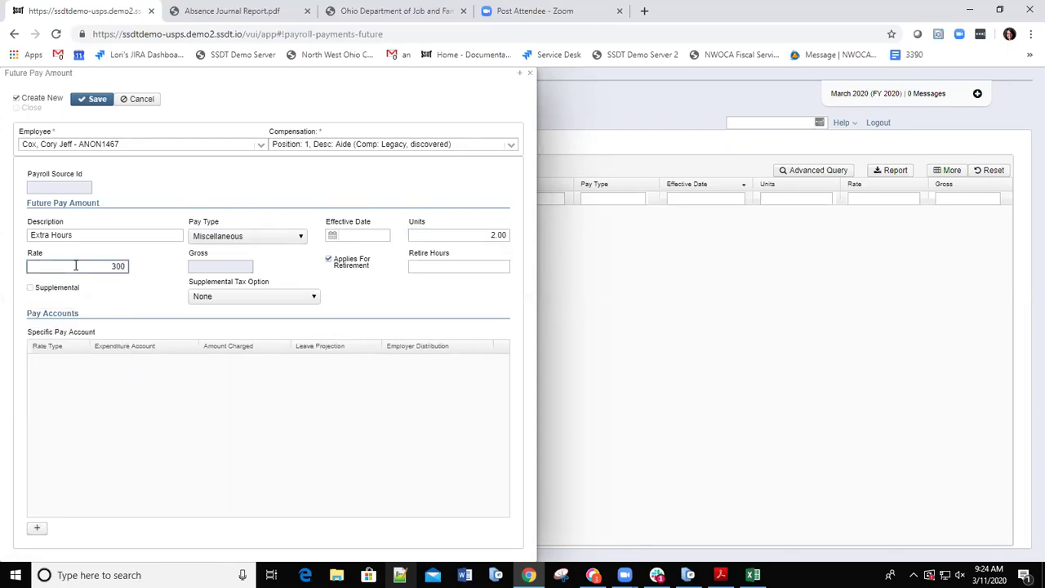
{"action": "key", "text": "BackSpace"}
{"action": "type", "text": ".00"}
{"action": "left_click", "coordinate": [432, 265]}
{"action": "type", "text": "2"}
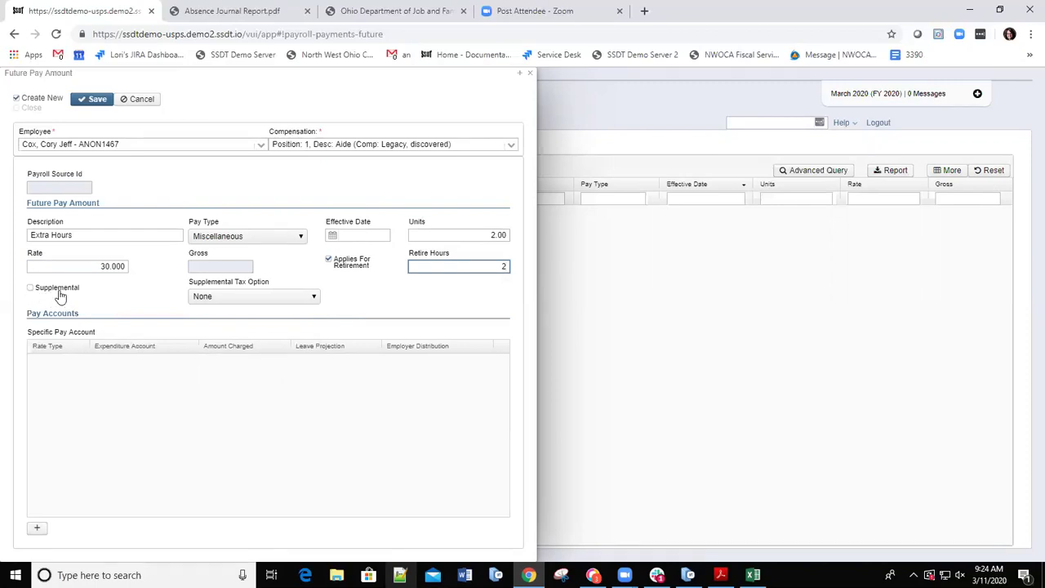
{"action": "left_click", "coordinate": [30, 290]}
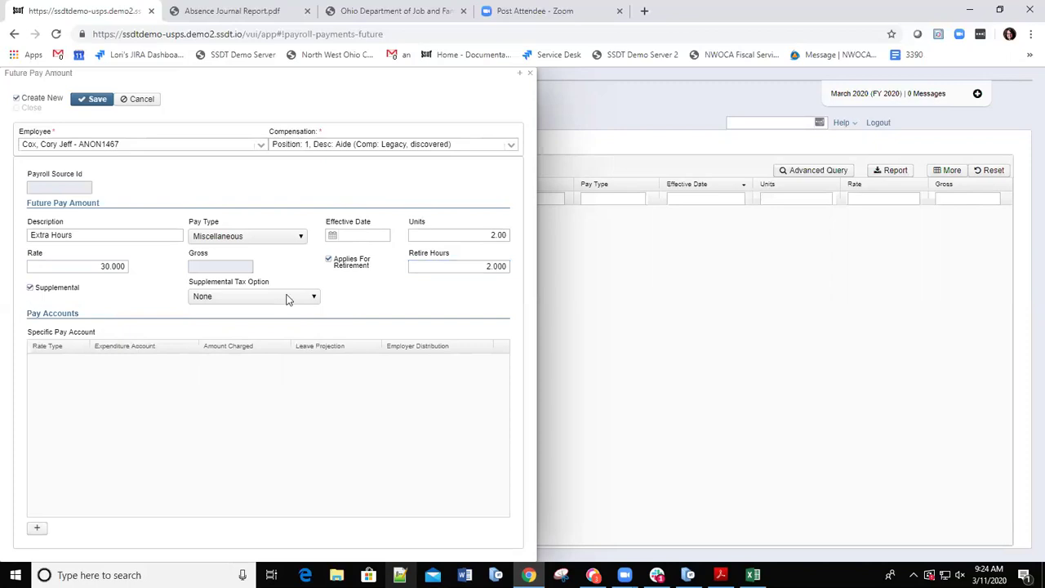
{"action": "left_click", "coordinate": [314, 298]}
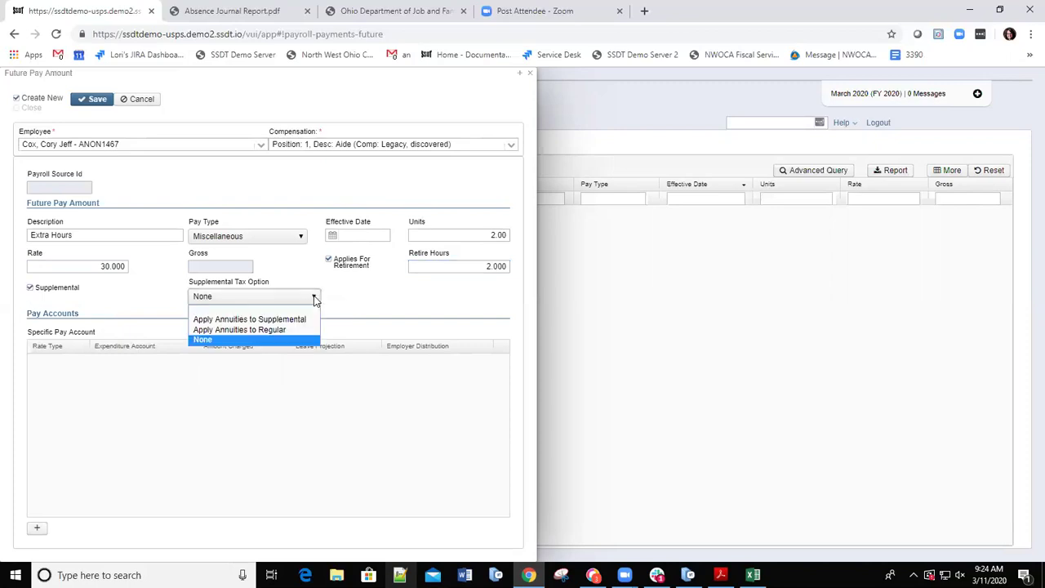
{"action": "left_click", "coordinate": [314, 298]}
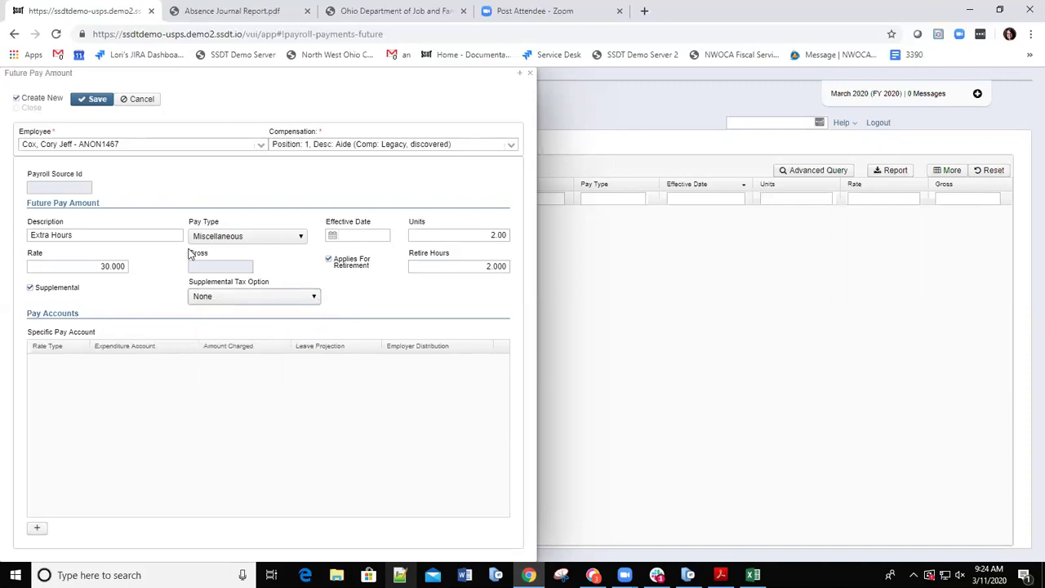
{"action": "left_click", "coordinate": [31, 291]}
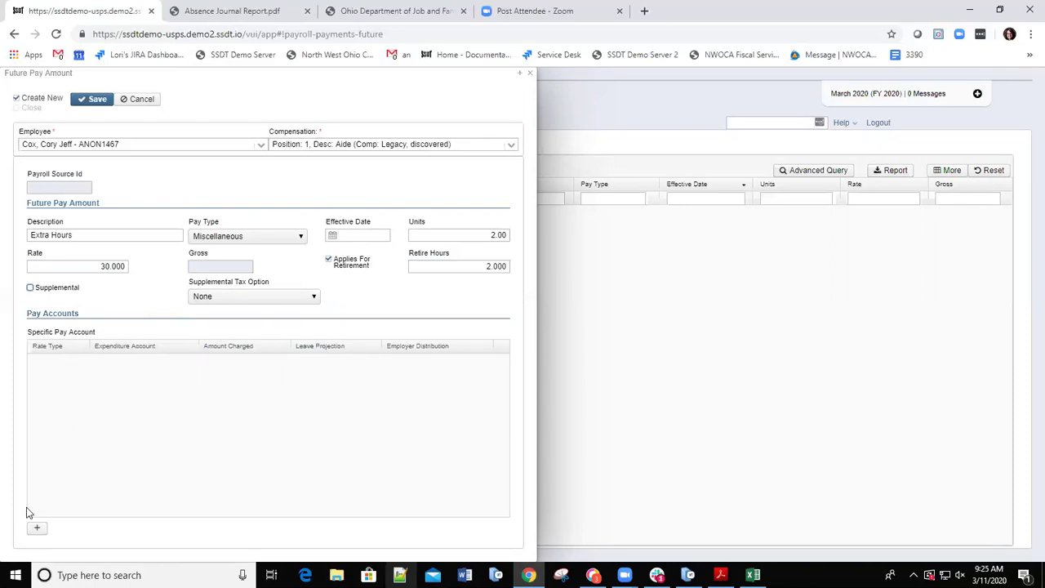
- Add a specific pay account using the General Regular Instruction Supplemental - Cert. expenditure account
{"action": "left_click", "coordinate": [36, 531]}
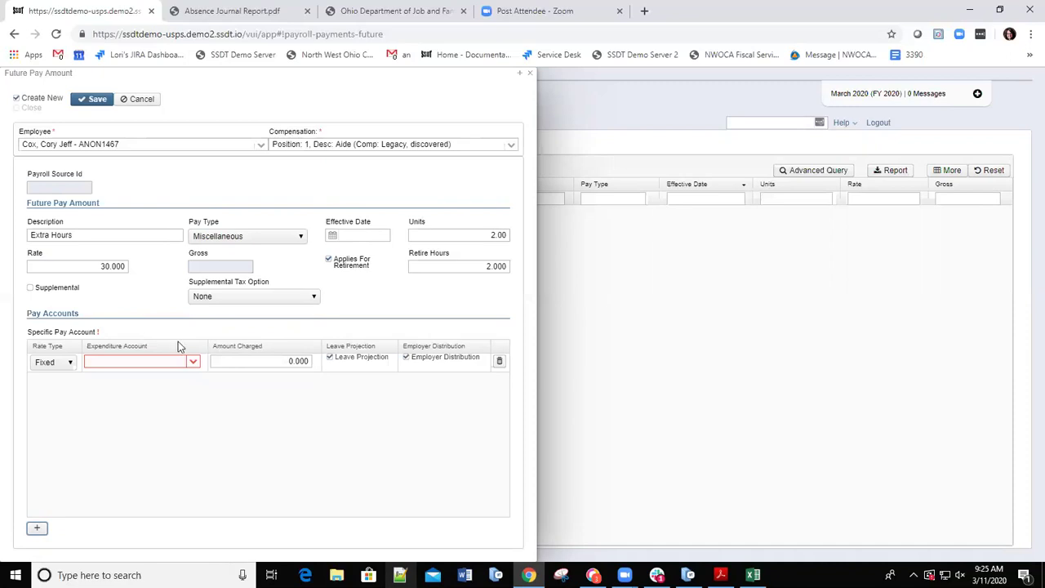
{"action": "left_click", "coordinate": [70, 364]}
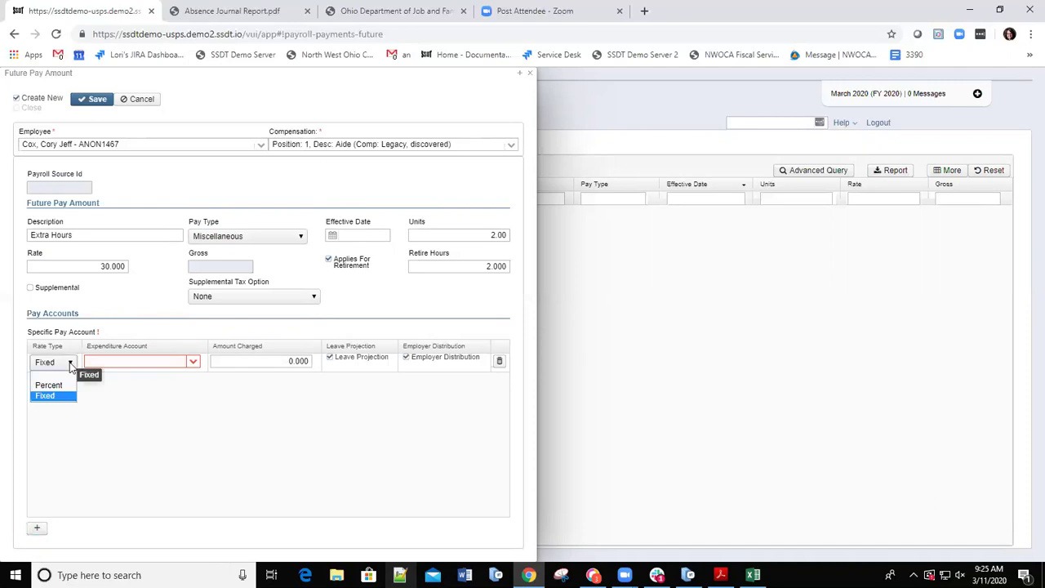
{"action": "left_click", "coordinate": [70, 365]}
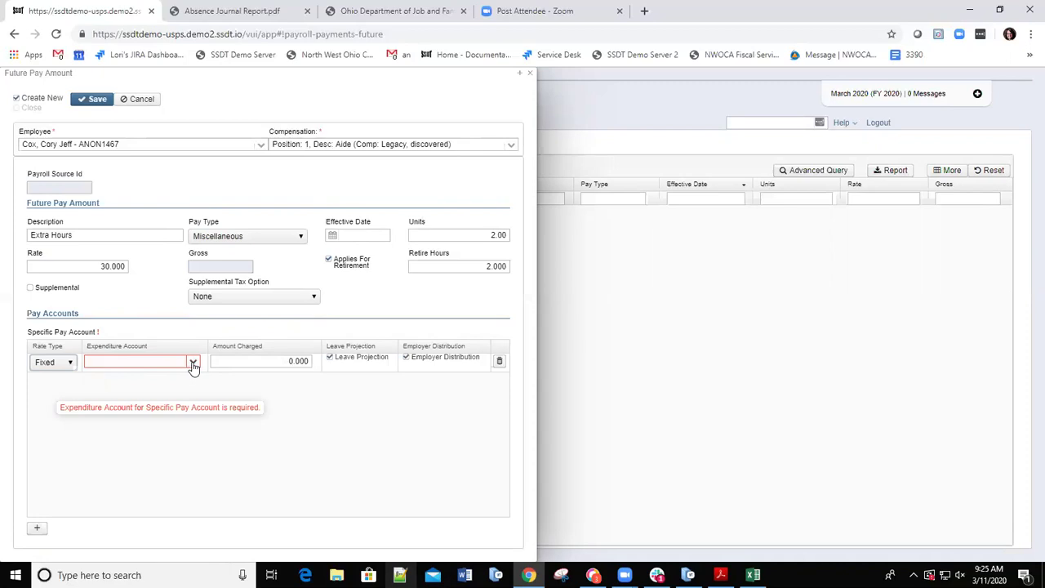
{"action": "left_click", "coordinate": [150, 361]}
{"action": "type", "text": "001-"}
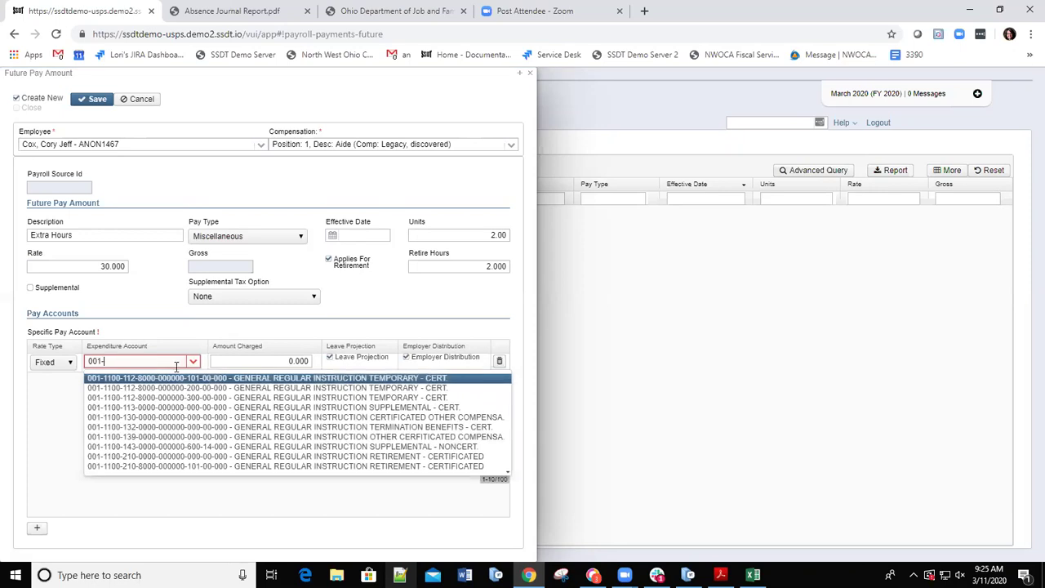
{"action": "type", "text": "1100"}
{"action": "type", "text": "-11"}
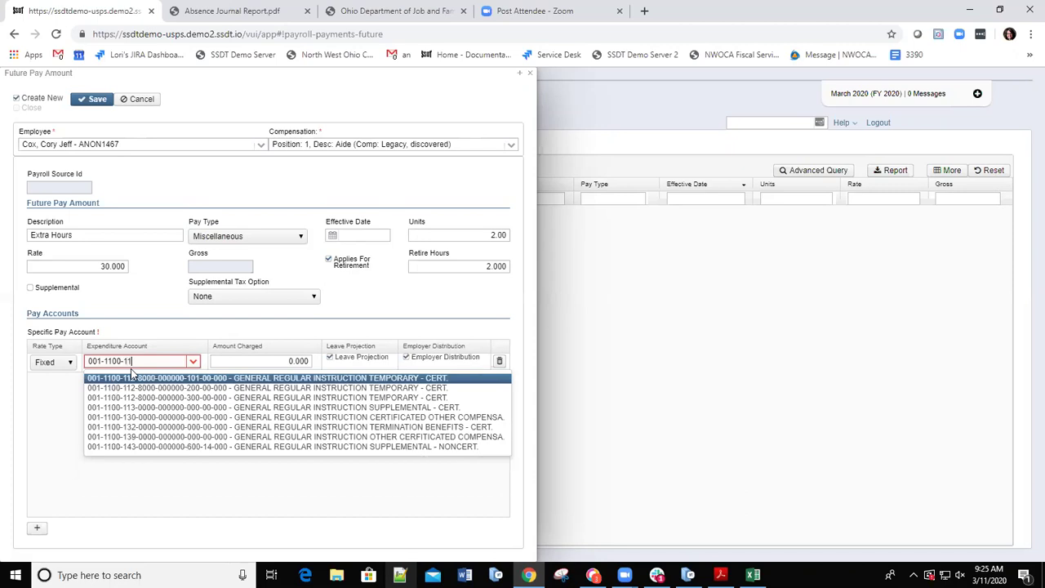
{"action": "type", "text": "3"}
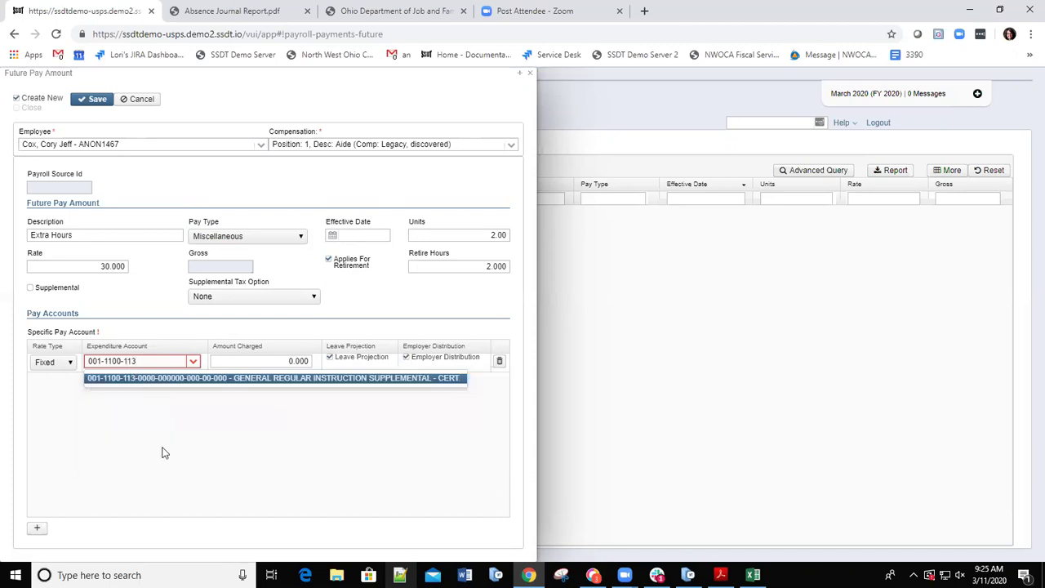
{"action": "left_click", "coordinate": [140, 378]}
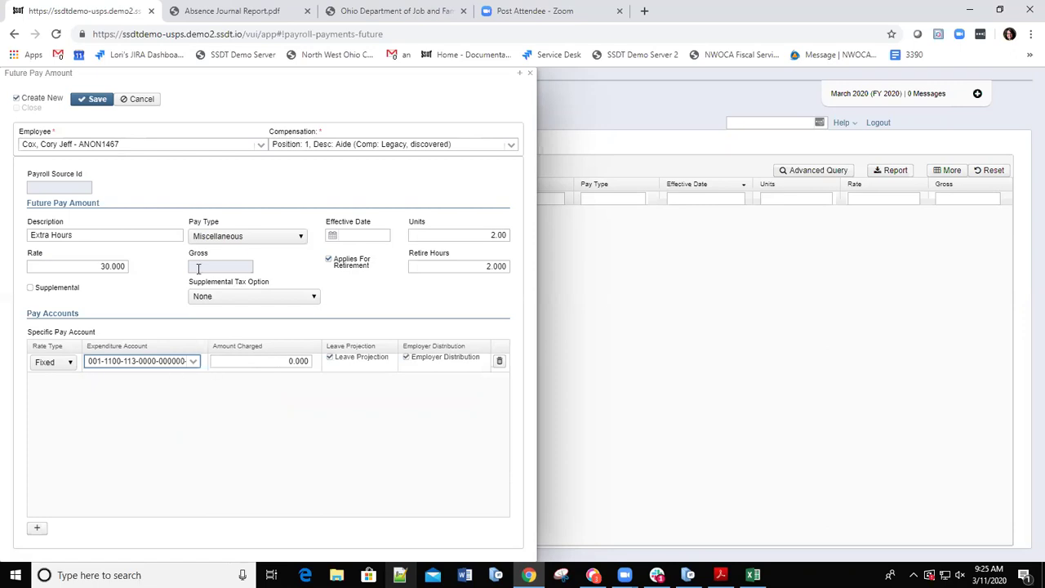
- Set the pay account's rate type to Percent with 100 as the amount charged, and save the future pay amount
{"action": "left_click", "coordinate": [70, 364]}
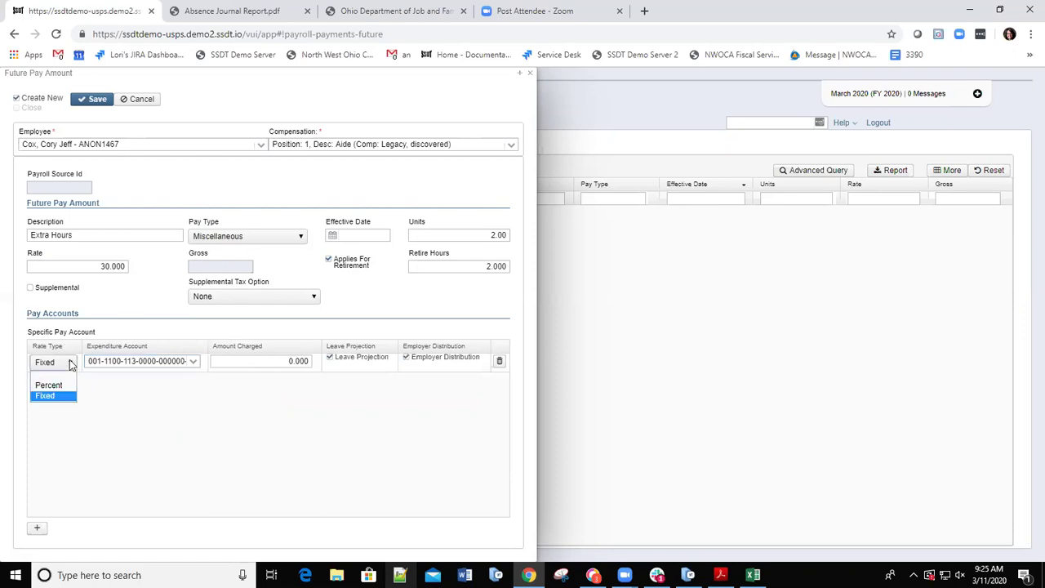
{"action": "left_click", "coordinate": [49, 386]}
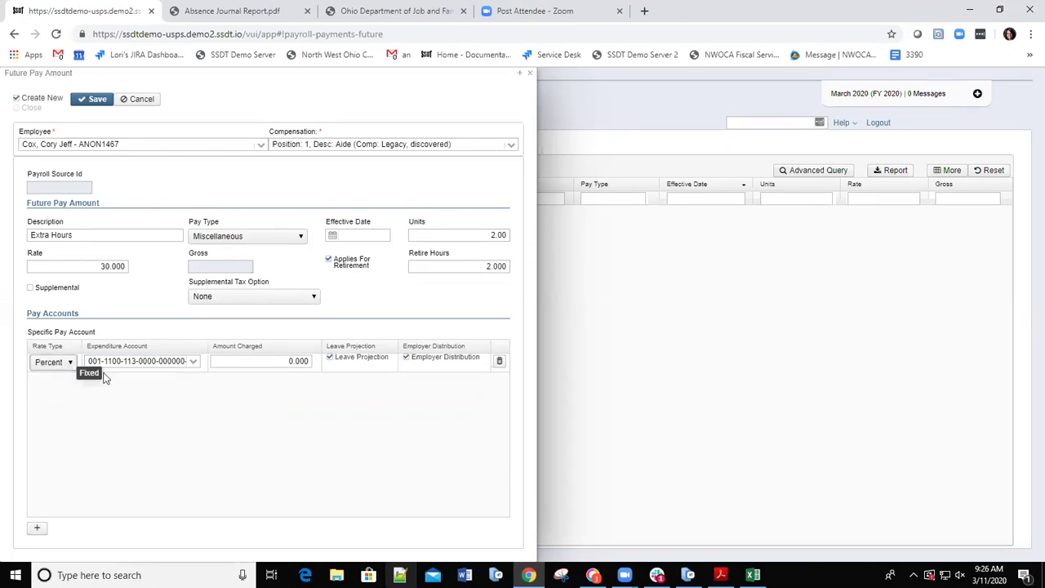
{"action": "left_click", "coordinate": [304, 361]}
{"action": "type", "text": "100"}
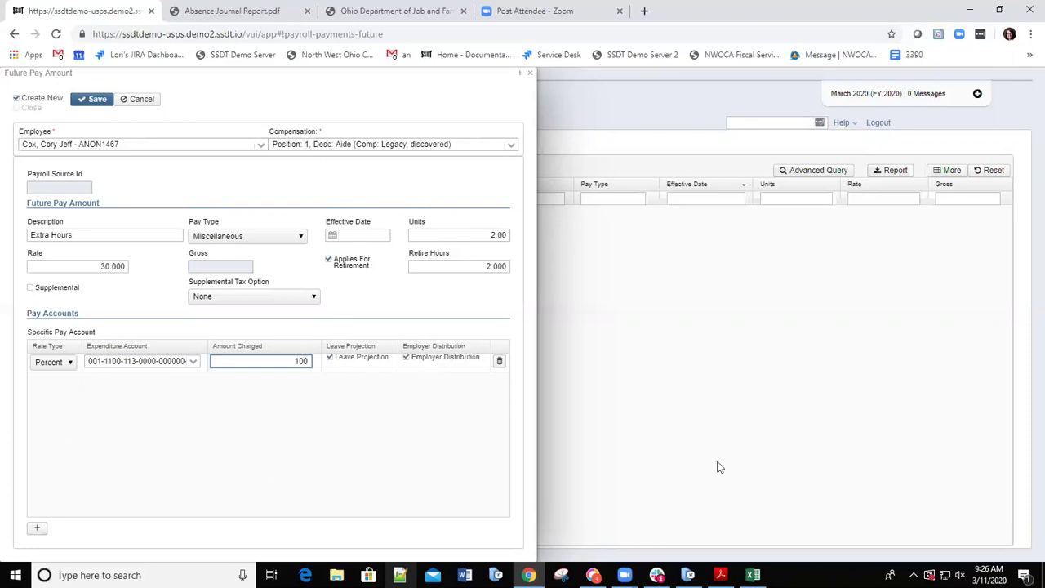
{"action": "left_click", "coordinate": [92, 101]}
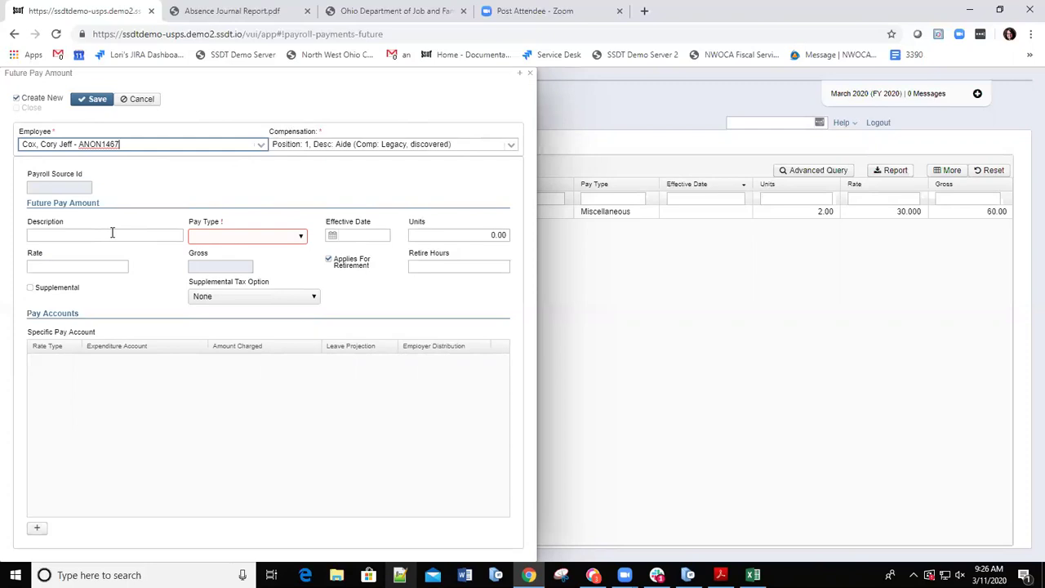
- Turn off Create New and close the future pay amount form
{"action": "left_click", "coordinate": [20, 112]}
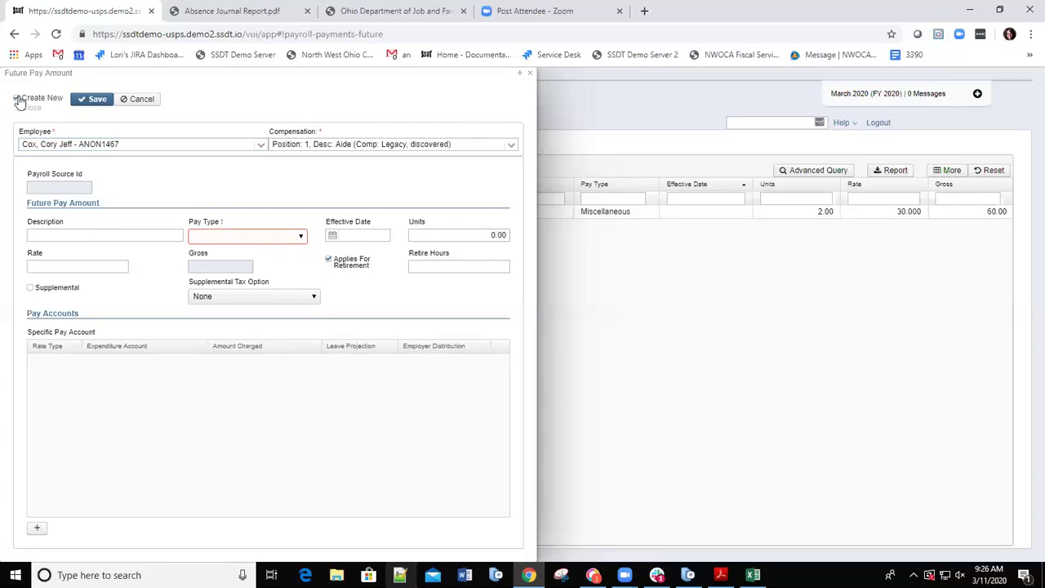
{"action": "left_click", "coordinate": [15, 98]}
{"action": "left_click", "coordinate": [17, 108]}
{"action": "left_click", "coordinate": [529, 73]}
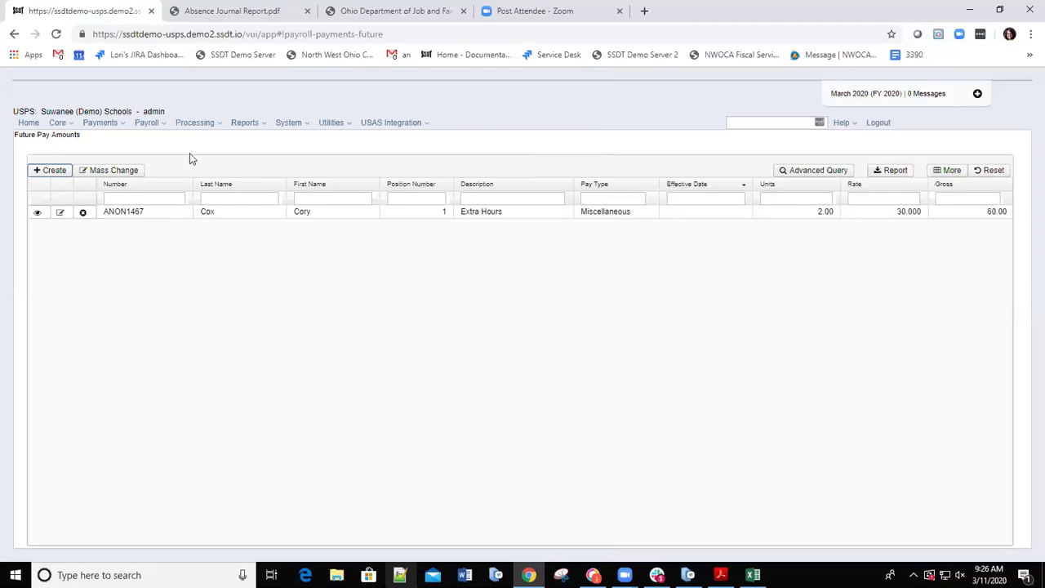
- Set up a future pay report in Comma Separated Values format, named 3-20-20 FuturePayAmount Report, with Show Report Options enabled
{"action": "left_click", "coordinate": [35, 175]}
{"action": "left_click", "coordinate": [890, 173]}
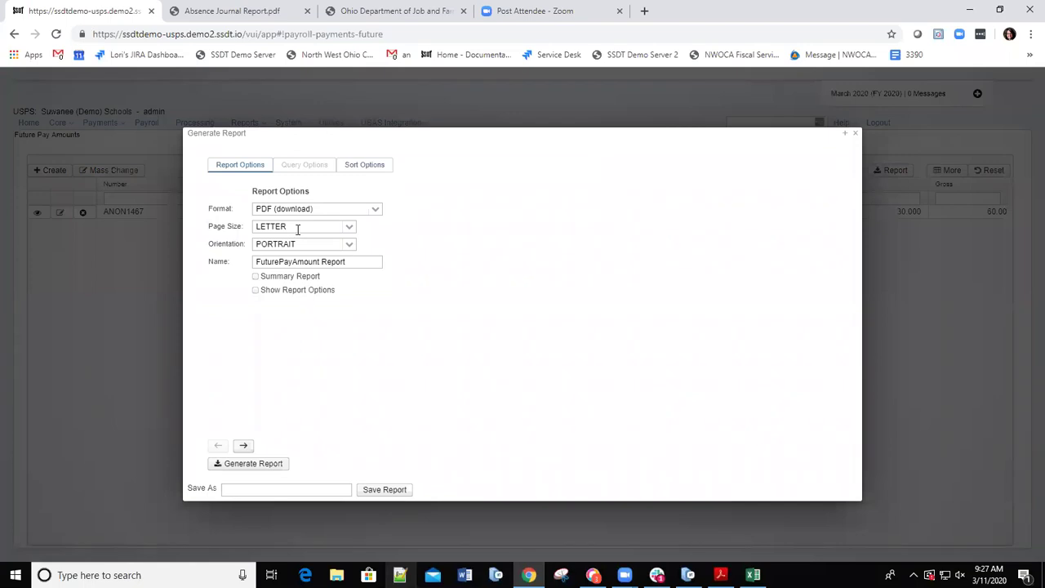
{"action": "left_click", "coordinate": [376, 211]}
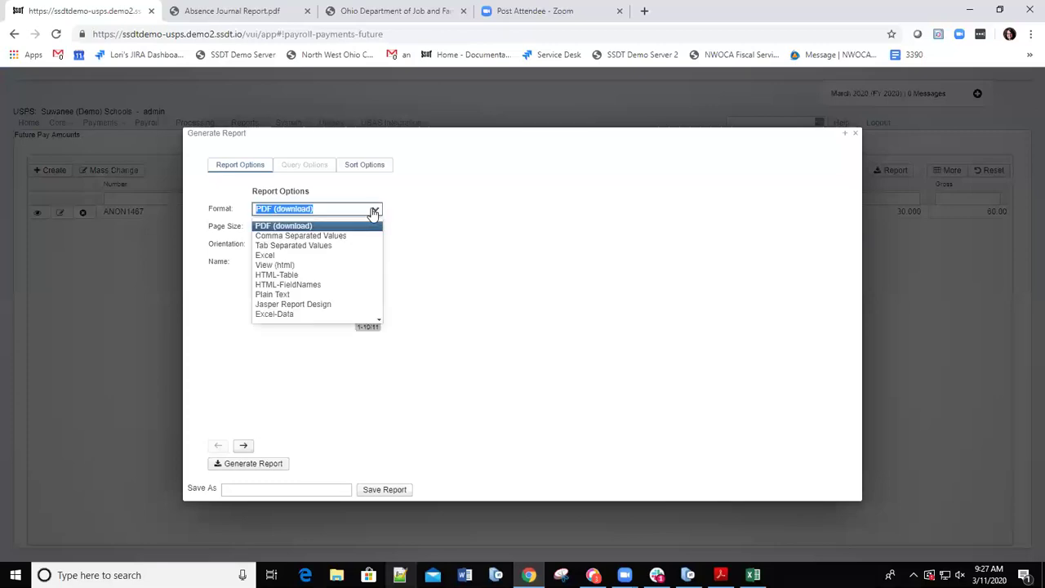
{"action": "left_click", "coordinate": [302, 236]}
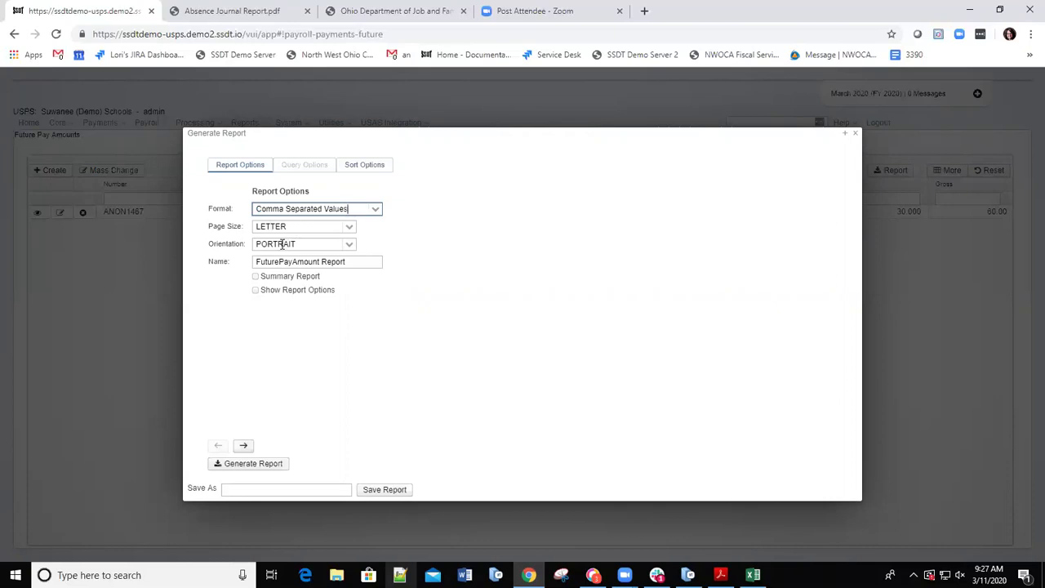
{"action": "left_click", "coordinate": [257, 261]}
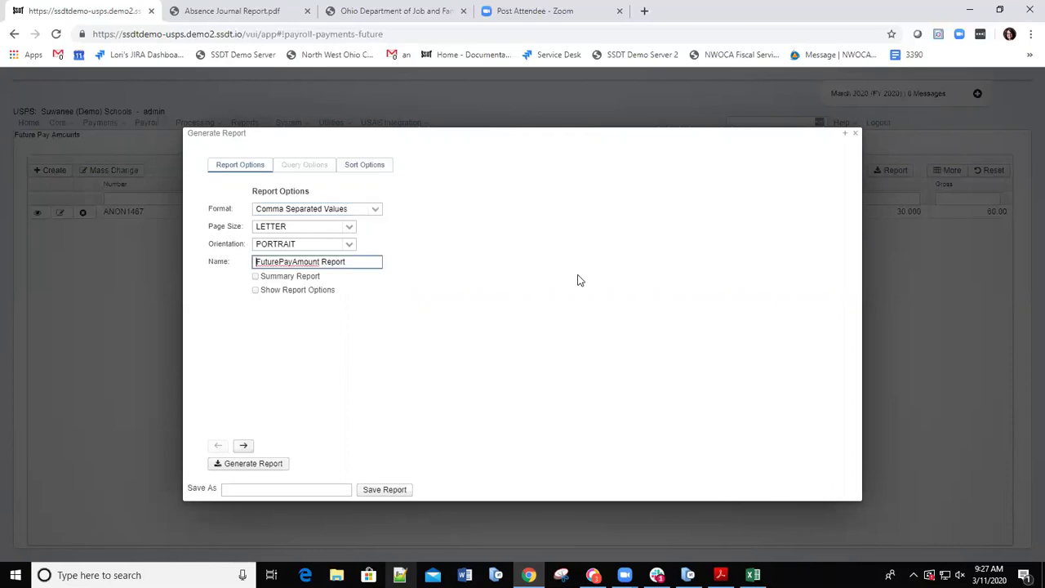
{"action": "type", "text": "3-20-20"}
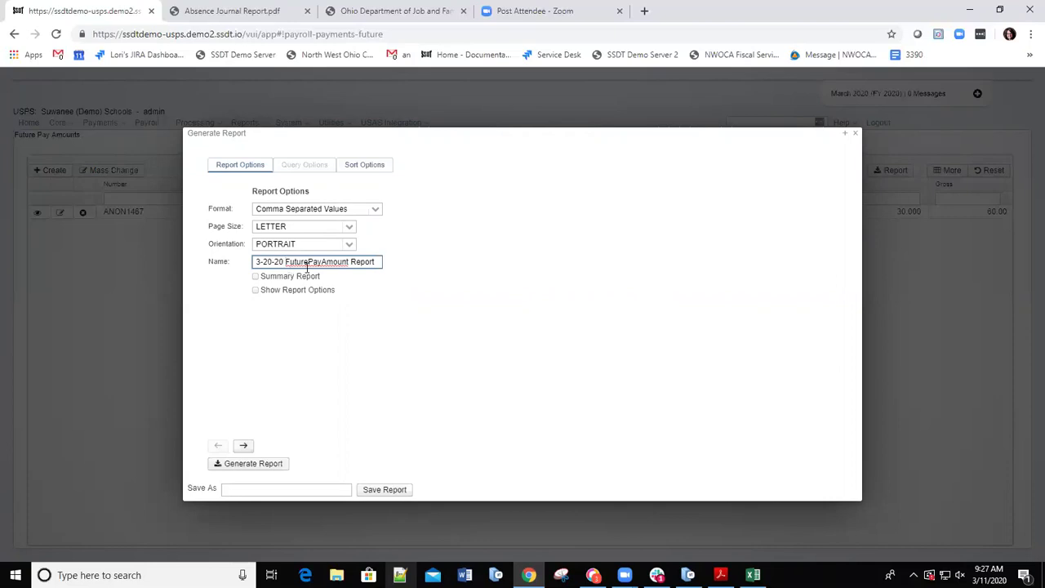
{"action": "left_click", "coordinate": [255, 291]}
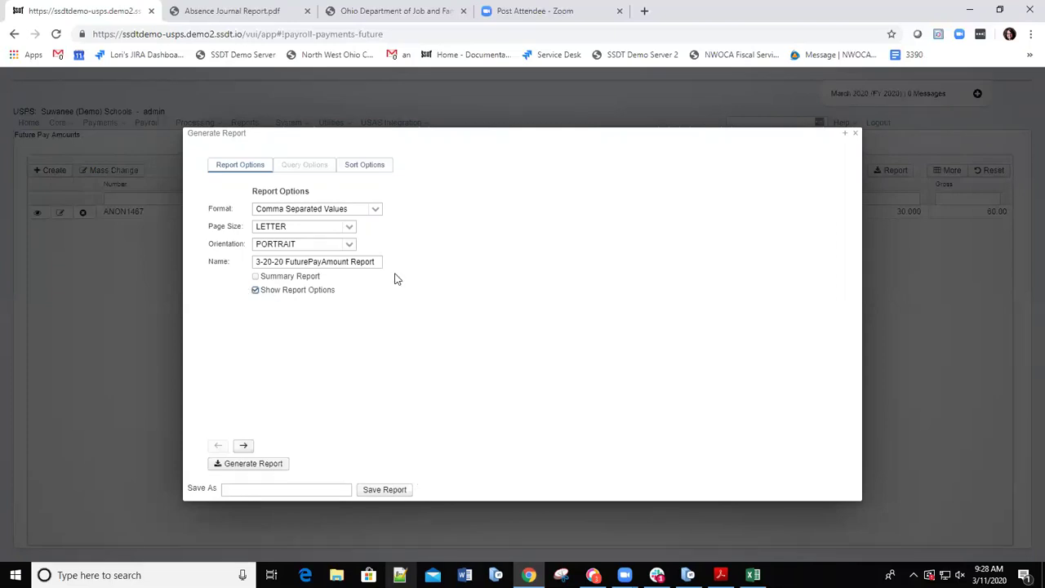
- Generate the future pay report, save it as the 3-20-20 FuturePayAmount Report CSV in Downloads, and open the downloaded file
{"action": "left_click", "coordinate": [258, 464]}
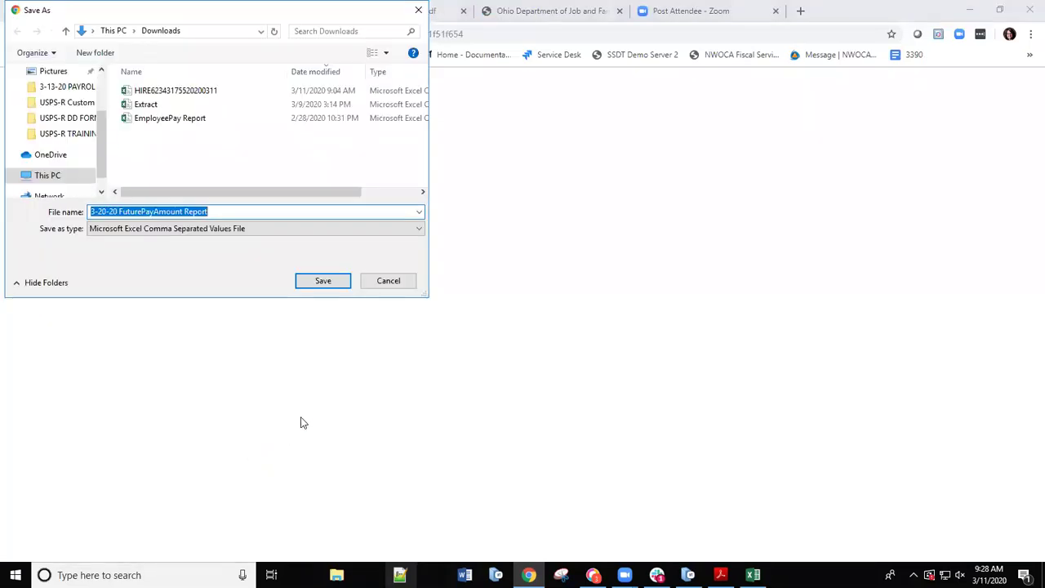
{"action": "left_click", "coordinate": [329, 285]}
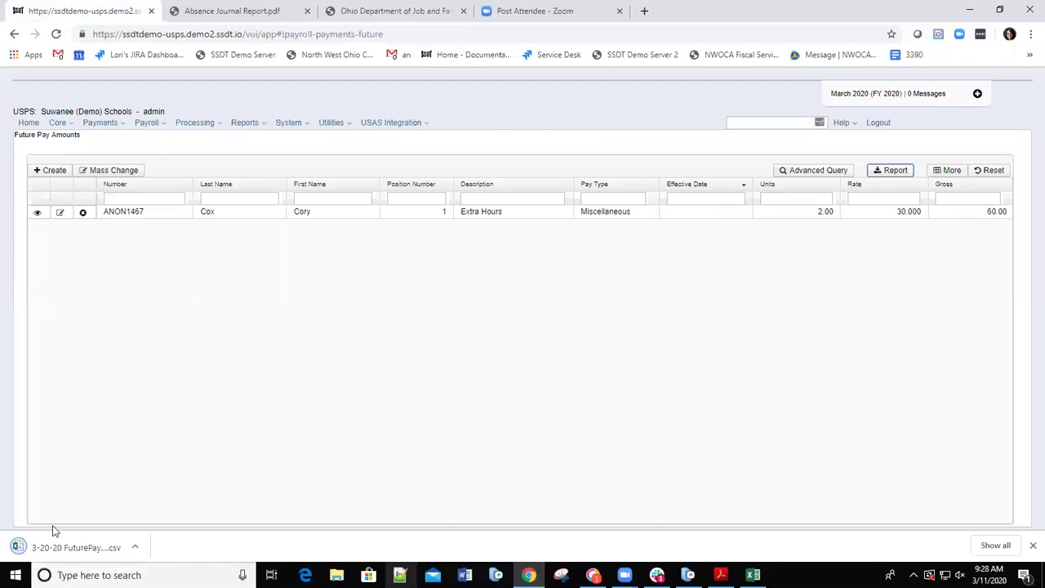
{"action": "left_click", "coordinate": [57, 548]}
{"action": "left_click", "coordinate": [74, 550]}
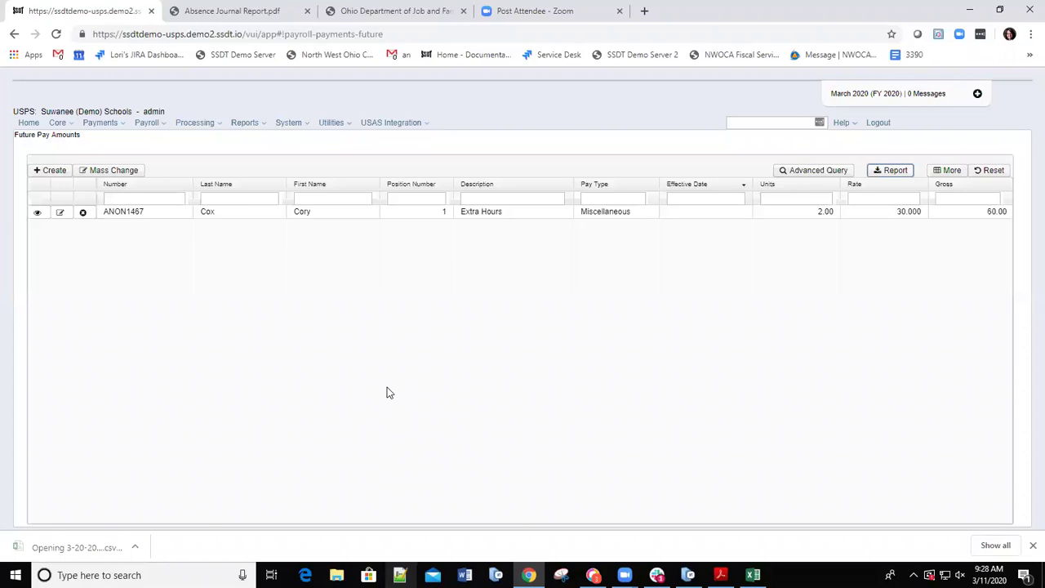
{"action": "left_click", "coordinate": [50, 549]}
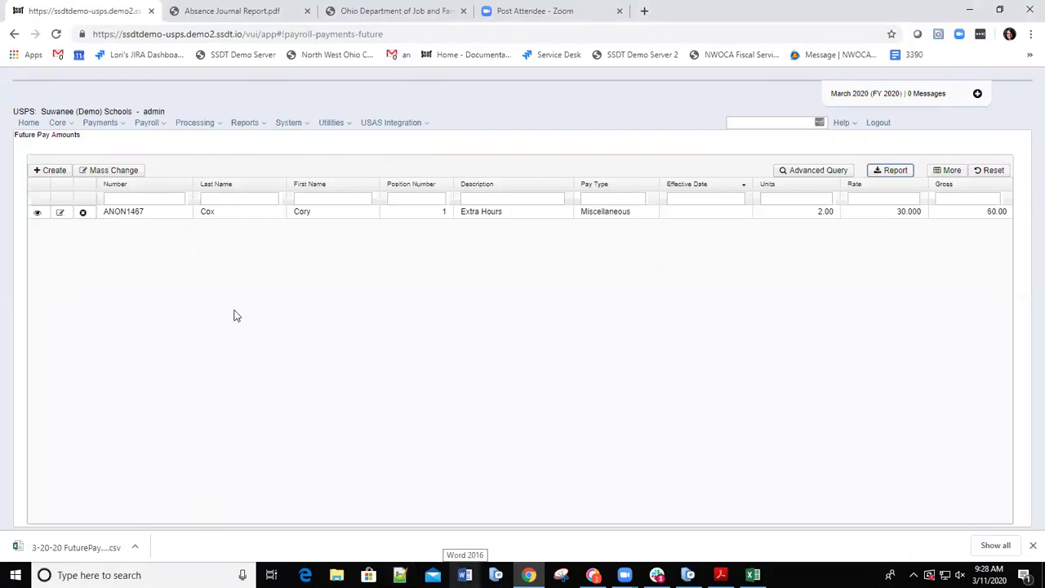
{"action": "left_click", "coordinate": [54, 545]}
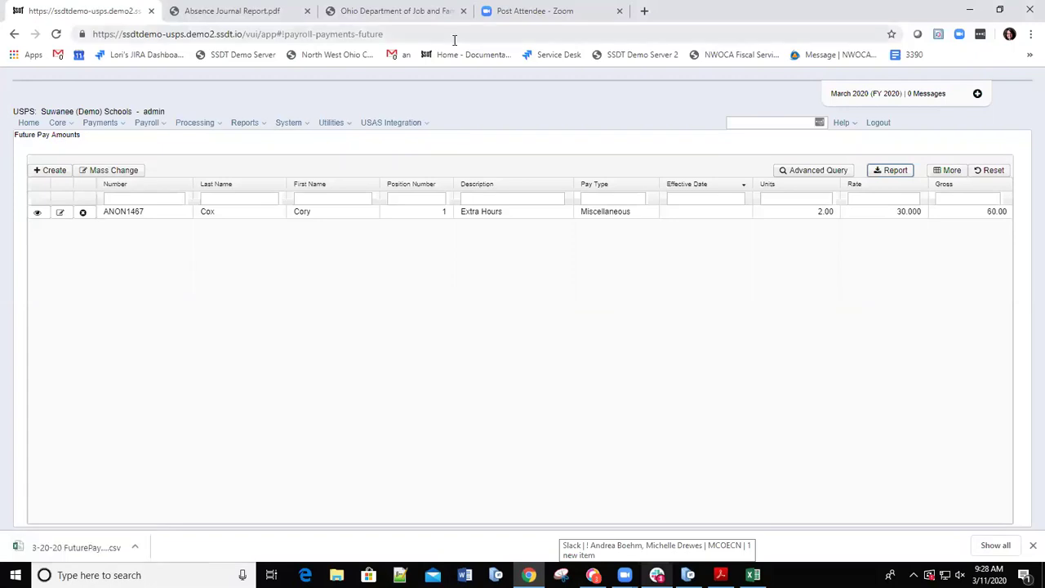
- Look for the opened CSV report outside the browser, on the desktop and in File Explorer
{"action": "left_click", "coordinate": [969, 9]}
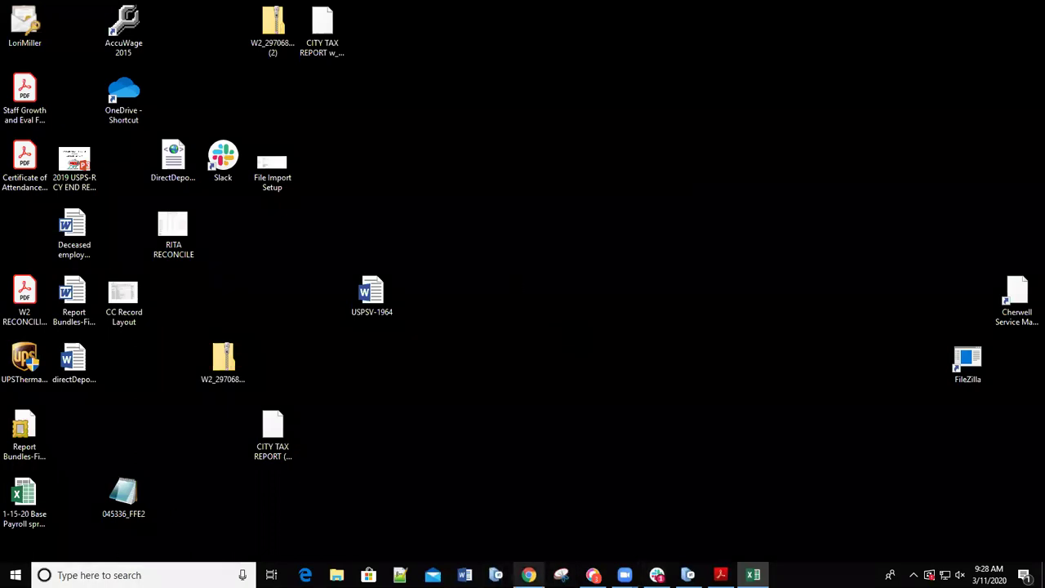
{"action": "left_click", "coordinate": [529, 575]}
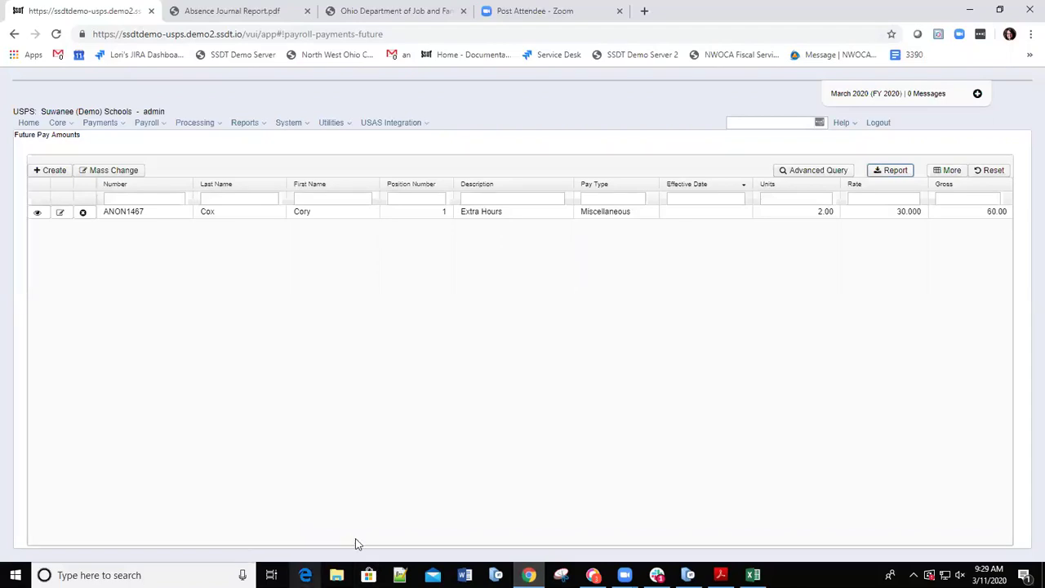
{"action": "left_click", "coordinate": [337, 575]}
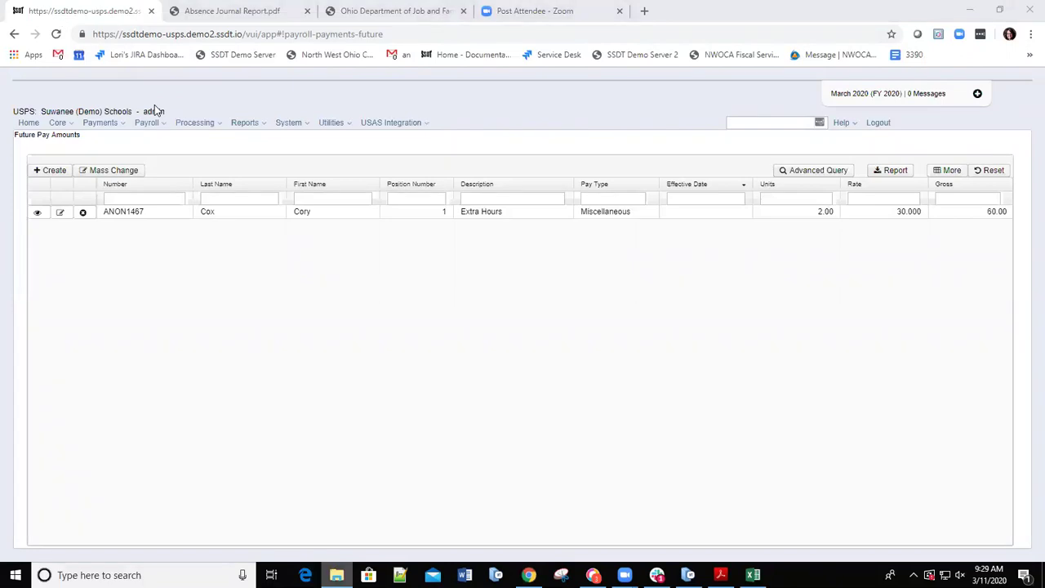
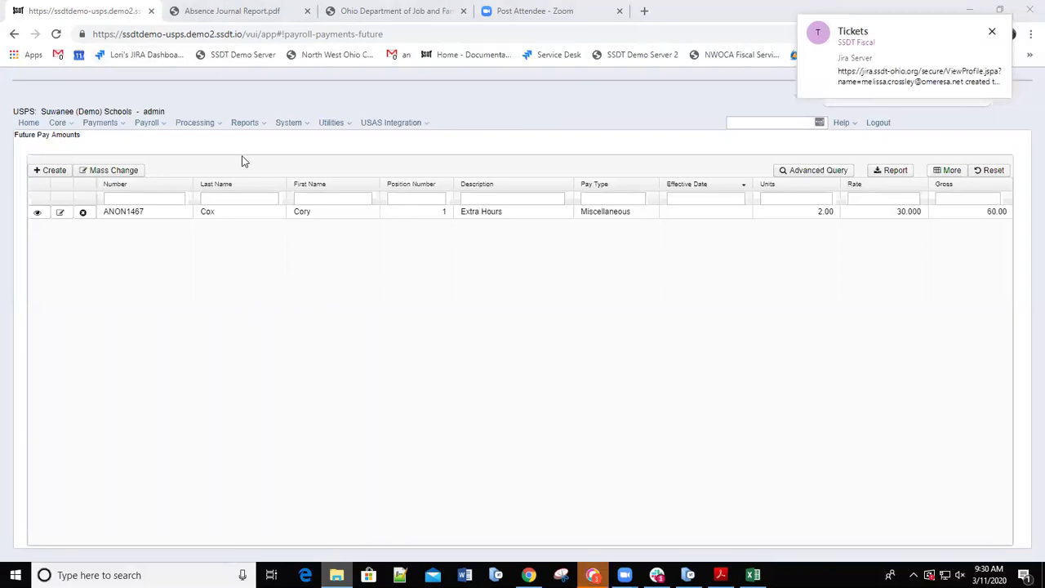
- Open the SSDT Future Pay Amount Report from the Report Manager for generation and show its query options
{"action": "left_click", "coordinate": [263, 127]}
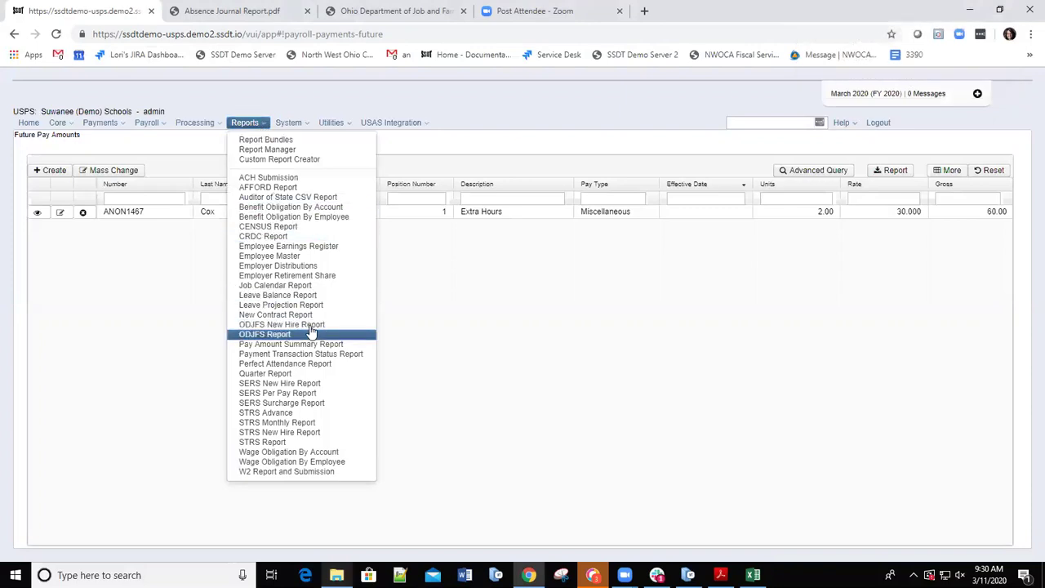
{"action": "left_click", "coordinate": [284, 150]}
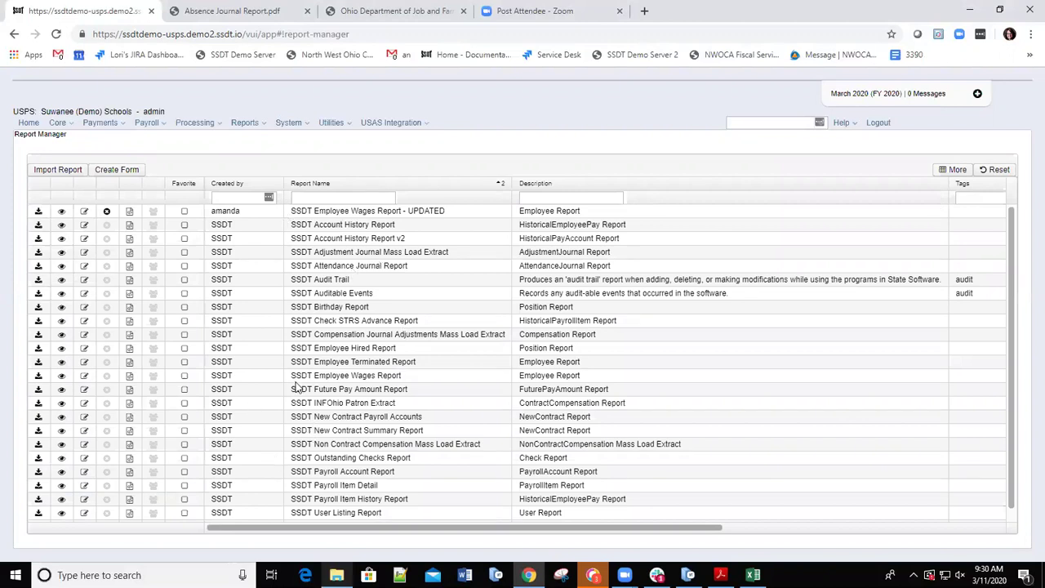
{"action": "left_click", "coordinate": [37, 390]}
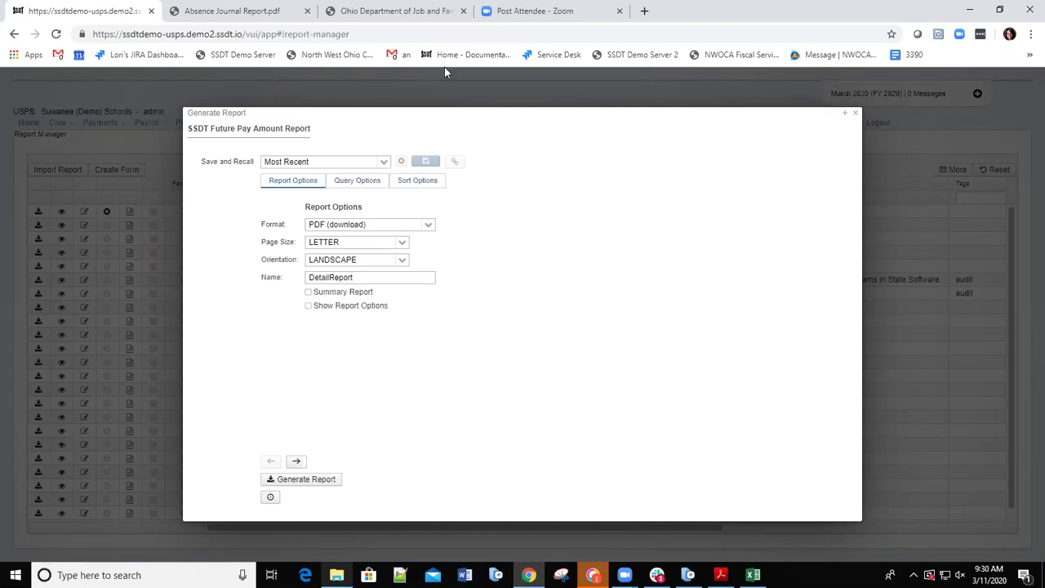
{"action": "left_click", "coordinate": [355, 184]}
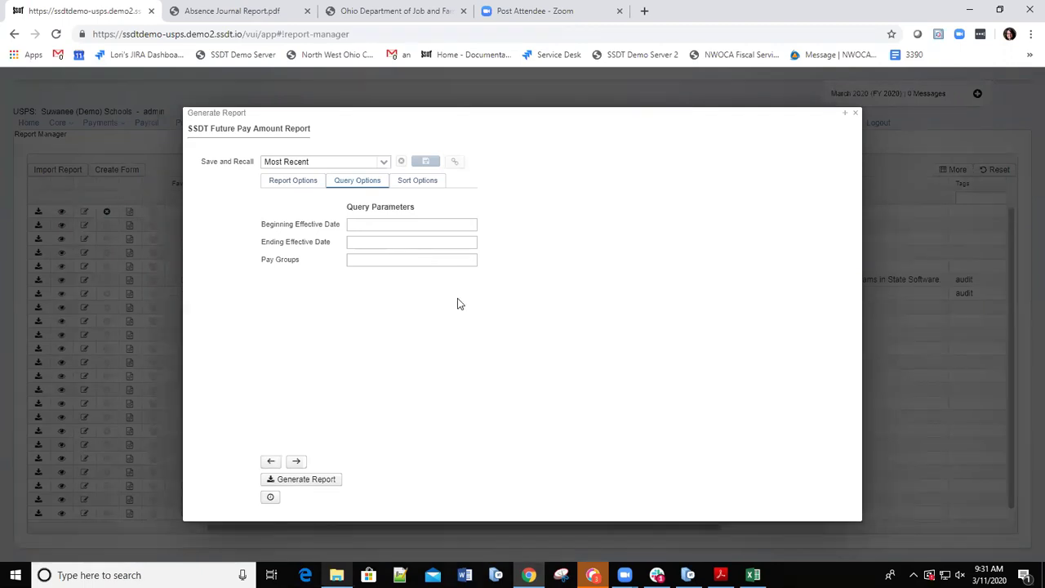
- Generate the SSDT Future Pay Amount Report and save the PDF as 3-20-20 Future Report
{"action": "left_click", "coordinate": [324, 481]}
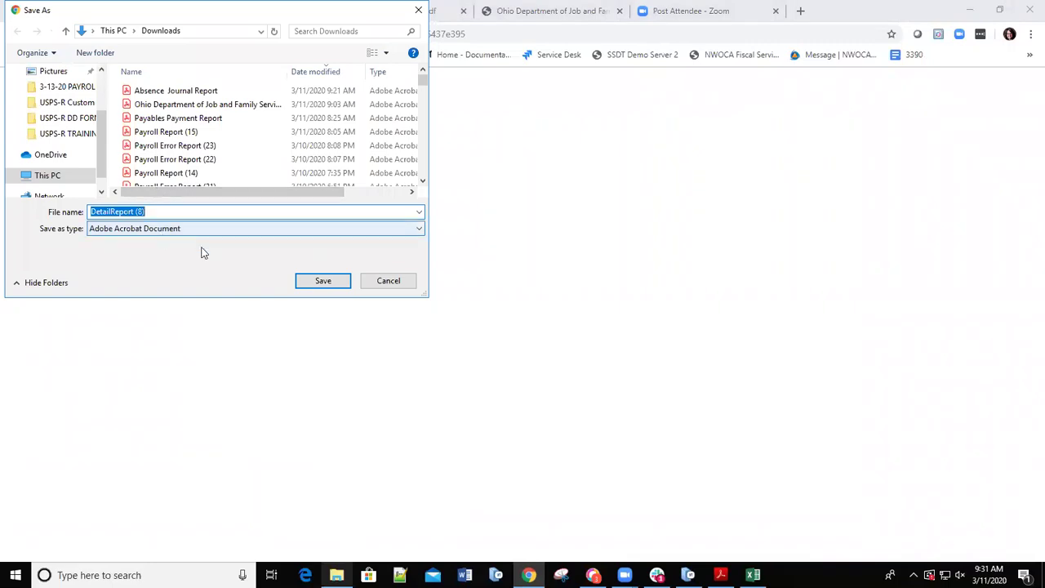
{"action": "key", "text": "BackSpace"}
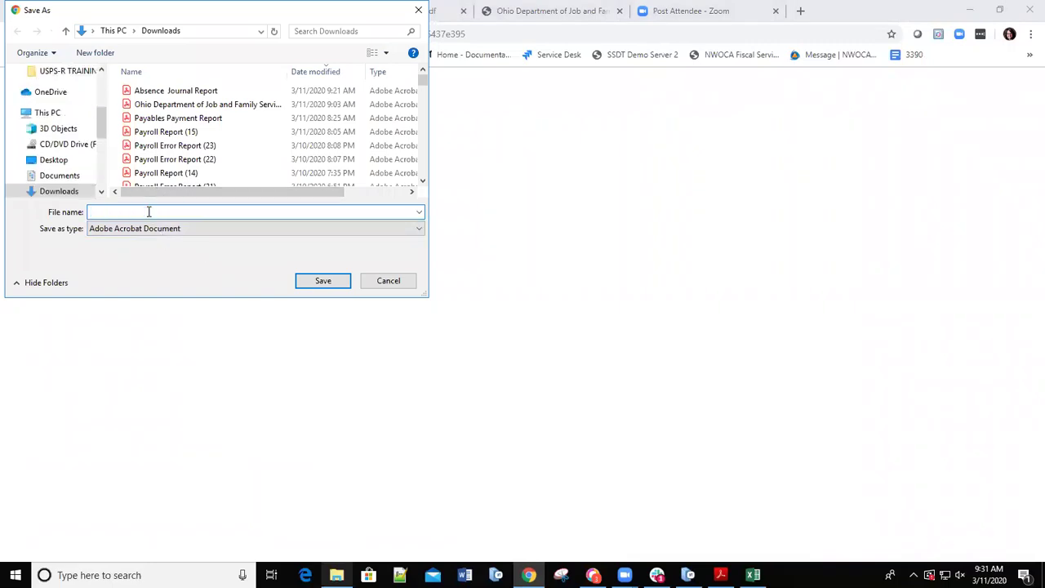
{"action": "type", "text": "3-20"}
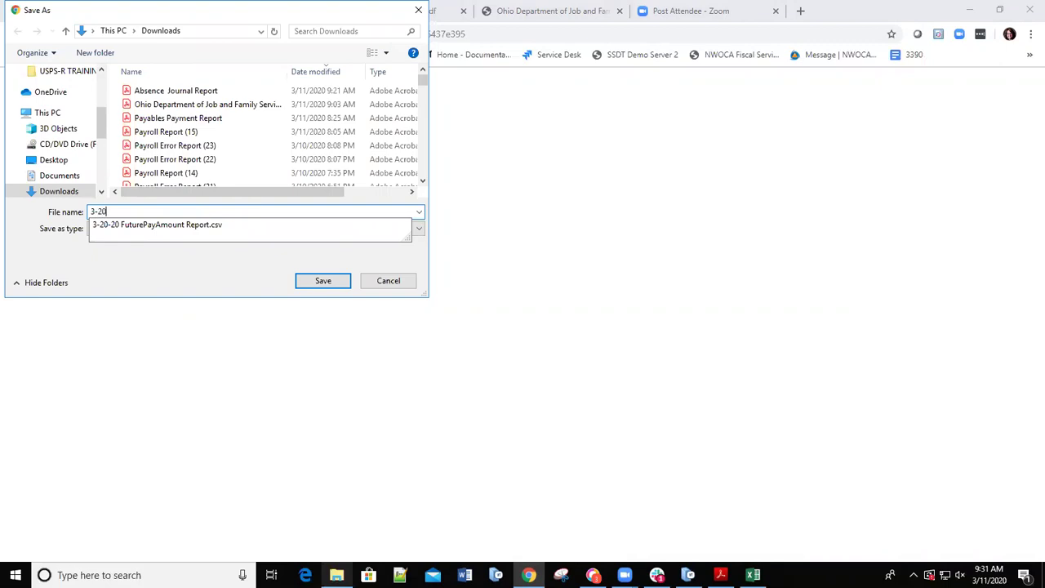
{"action": "type", "text": "-20 Future Report"}
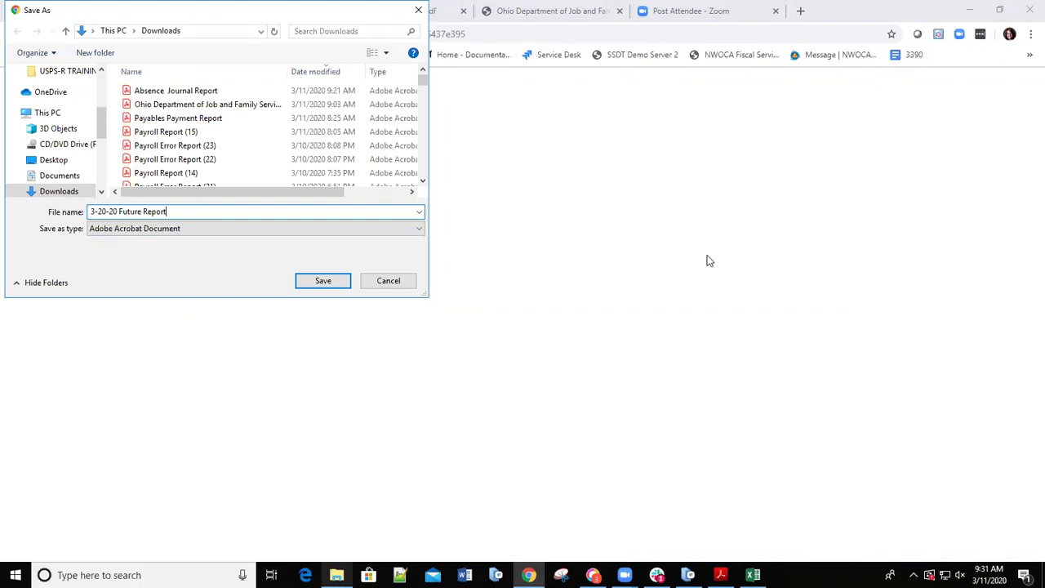
{"action": "left_click", "coordinate": [323, 281]}
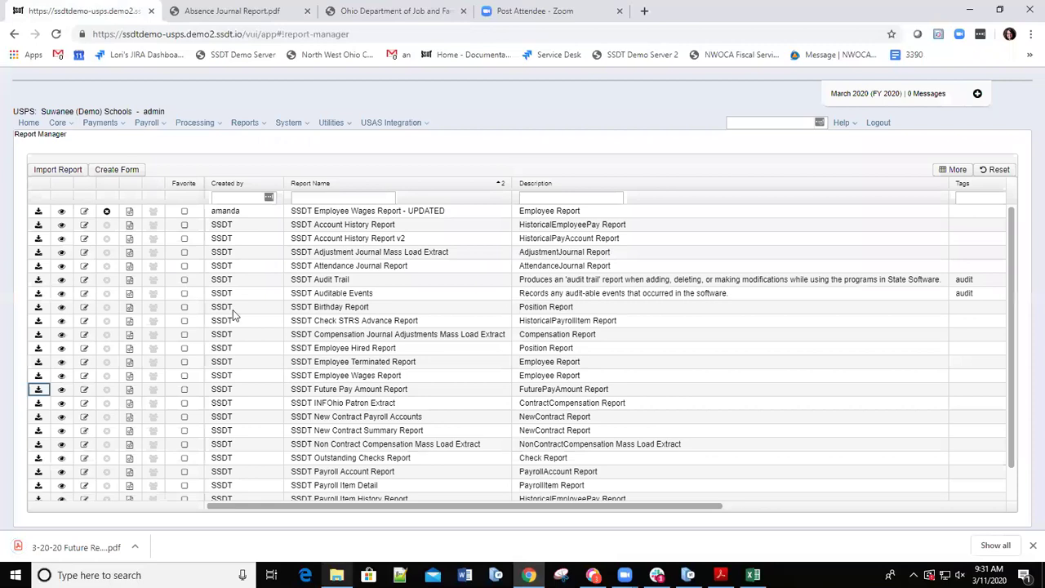
- Open the downloaded 3-20-20 Future Report PDF, review the employee's future payment and pay account, and close it
{"action": "left_click", "coordinate": [79, 548]}
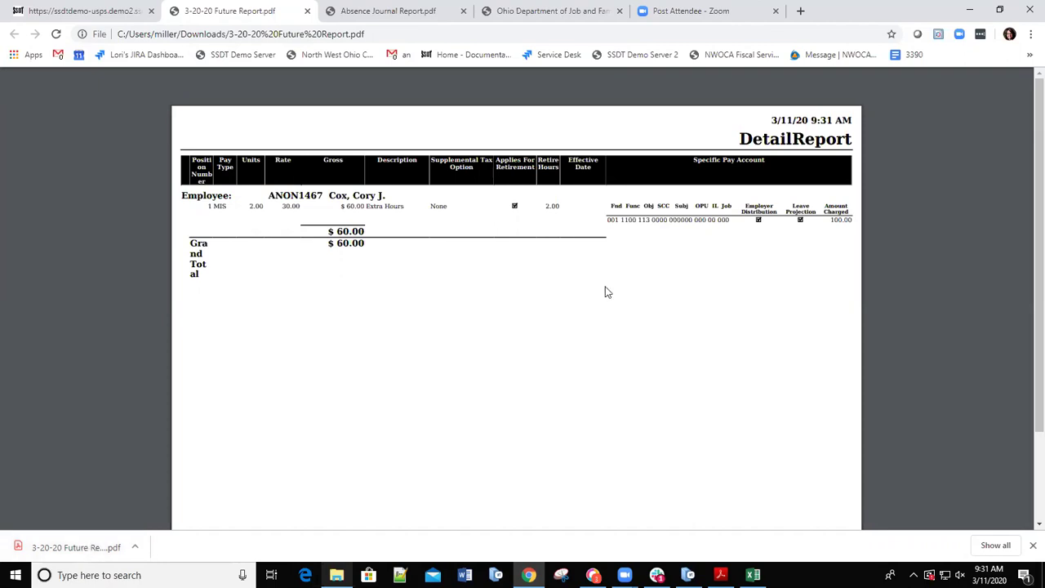
{"action": "scroll", "coordinate": [522, 176], "scroll_direction": "down", "scroll_amount": 1}
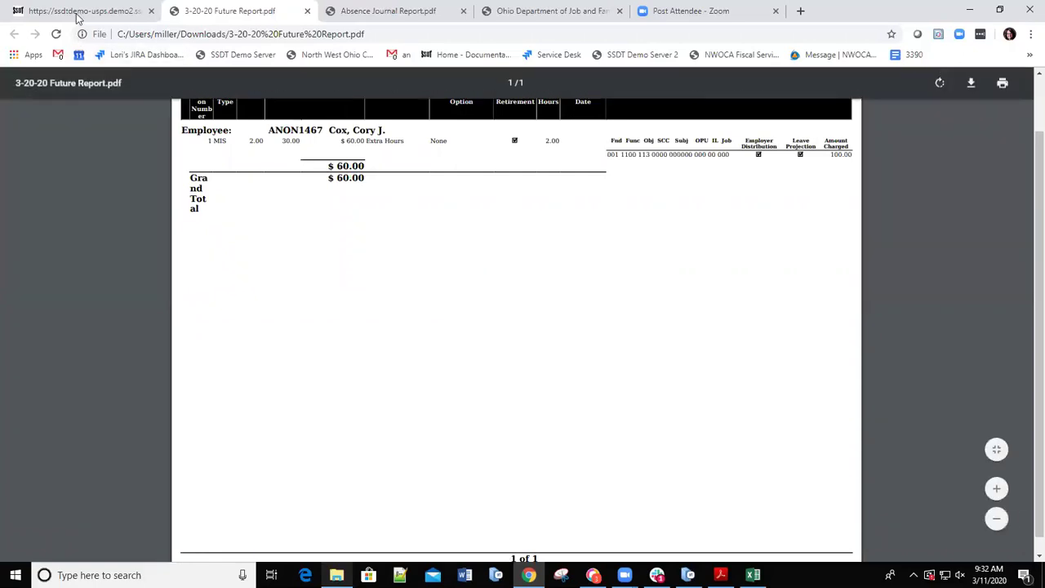
{"action": "key", "text": "ctrl+w"}
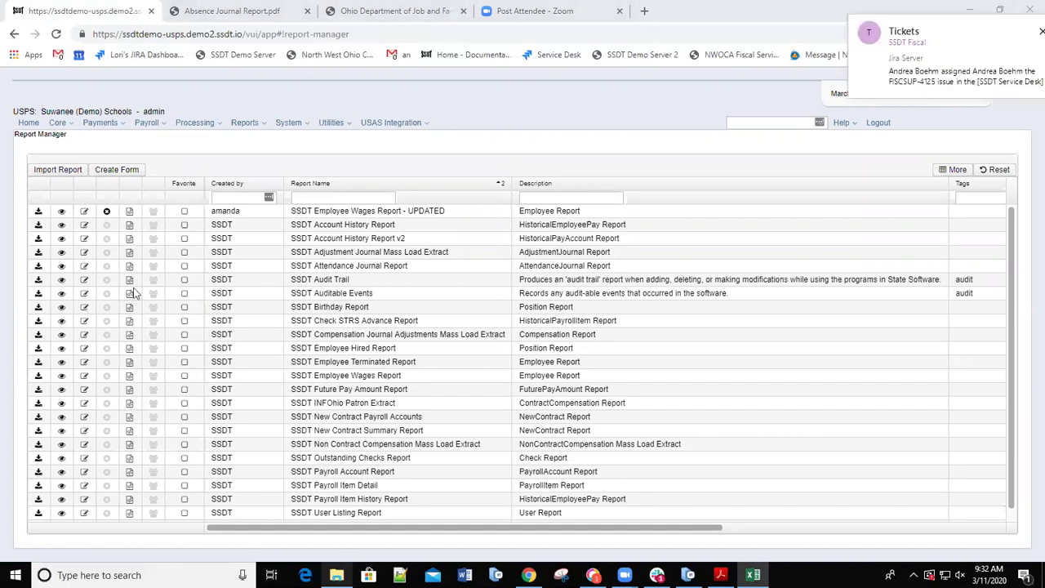
- Go to Payroll Processing and open the detail of the posted Test payroll dated 02/16/2020
{"action": "left_click", "coordinate": [163, 131]}
{"action": "left_click", "coordinate": [163, 128]}
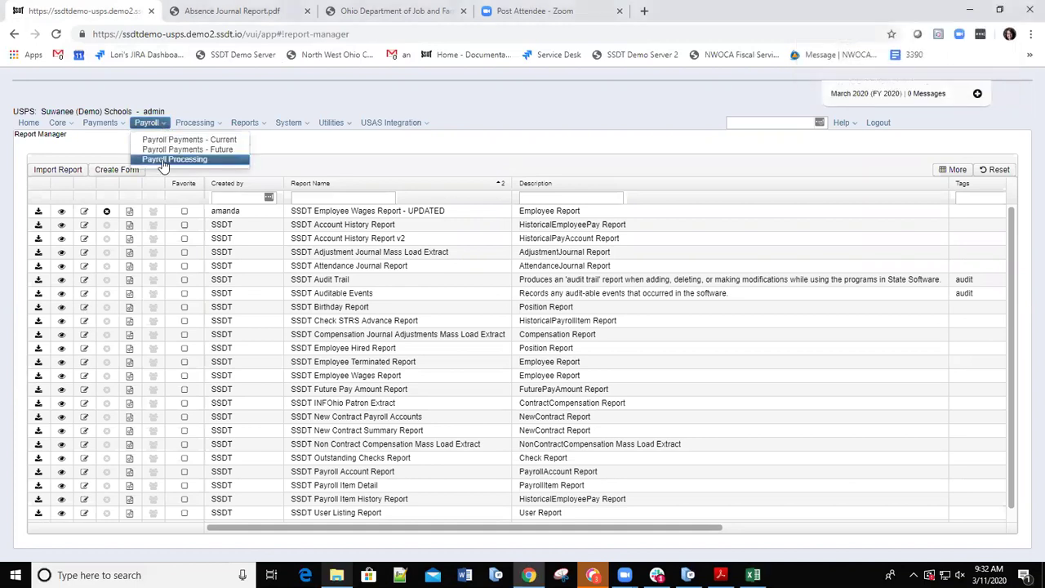
{"action": "left_click", "coordinate": [163, 160]}
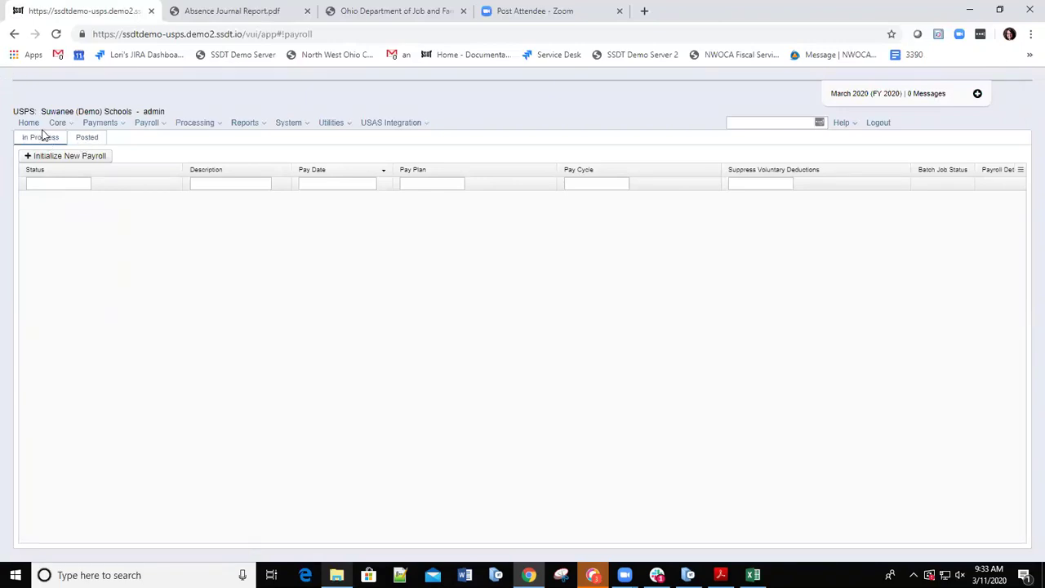
{"action": "left_click", "coordinate": [88, 138]}
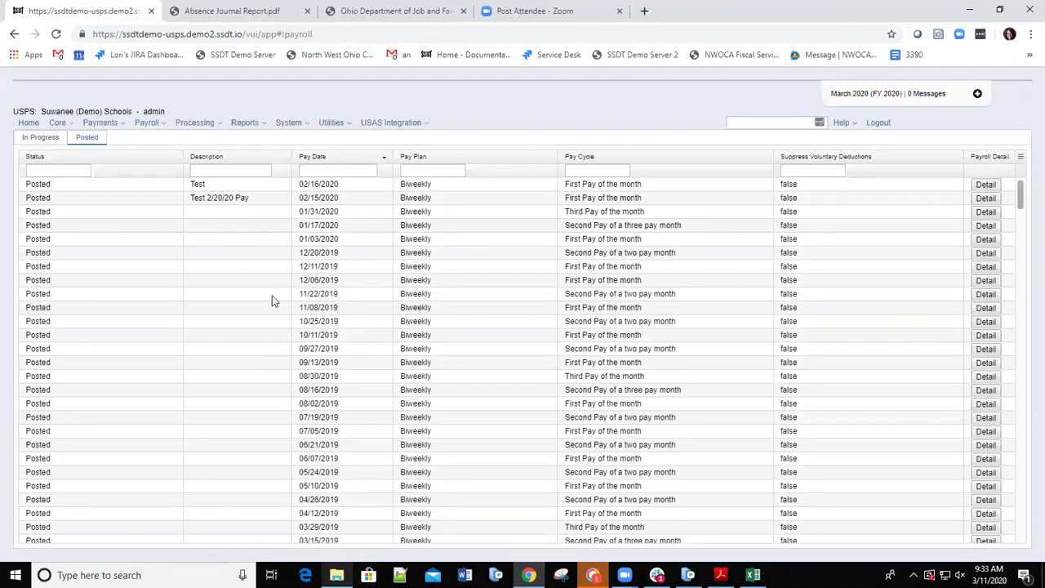
{"action": "left_click", "coordinate": [985, 186]}
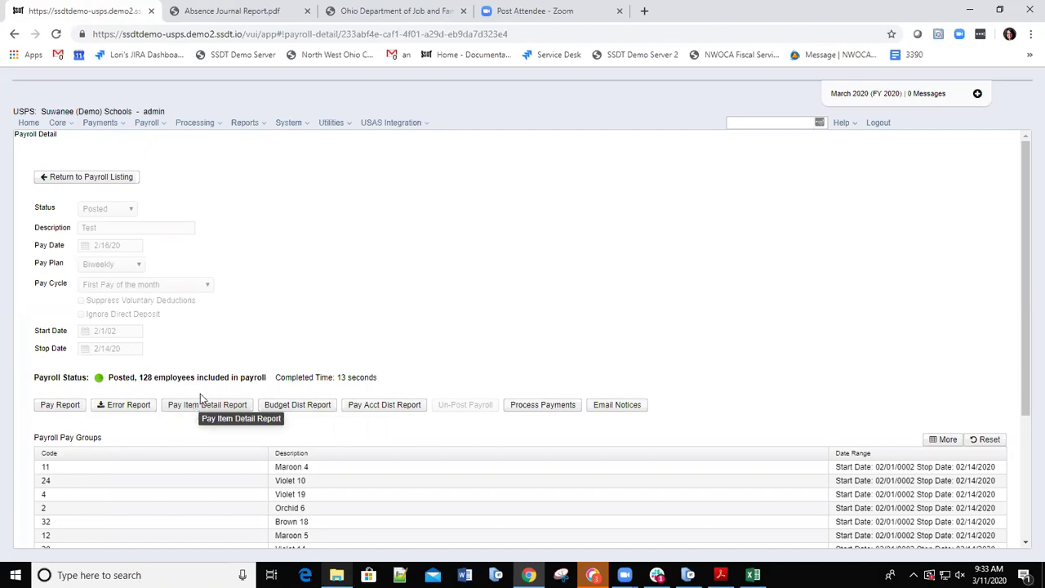
- Open the posted payroll's Email Direct Deposit Notices form and move all selected employees back to the available list
{"action": "left_click", "coordinate": [606, 406]}
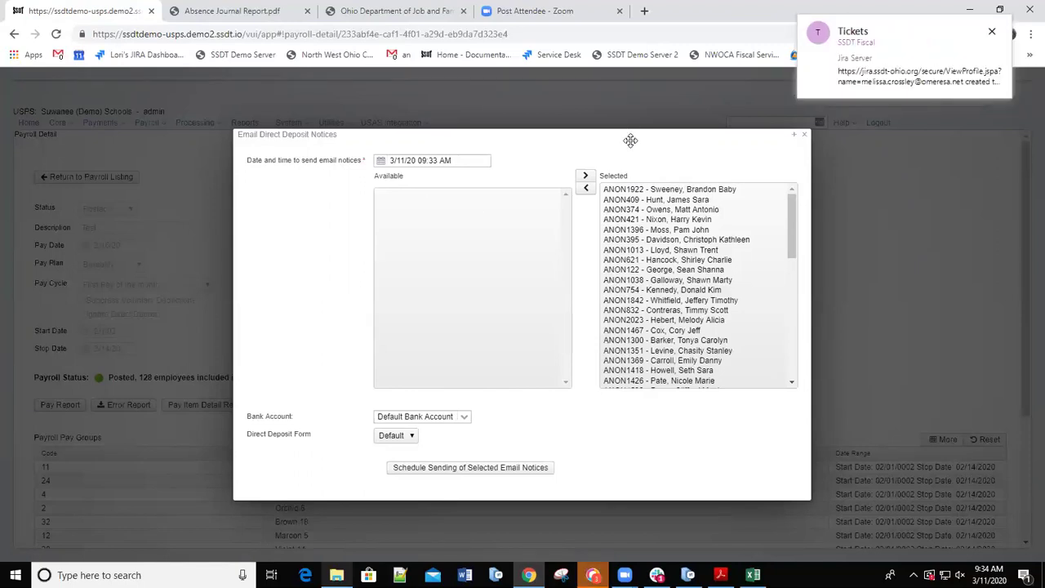
{"action": "left_click", "coordinate": [630, 192]}
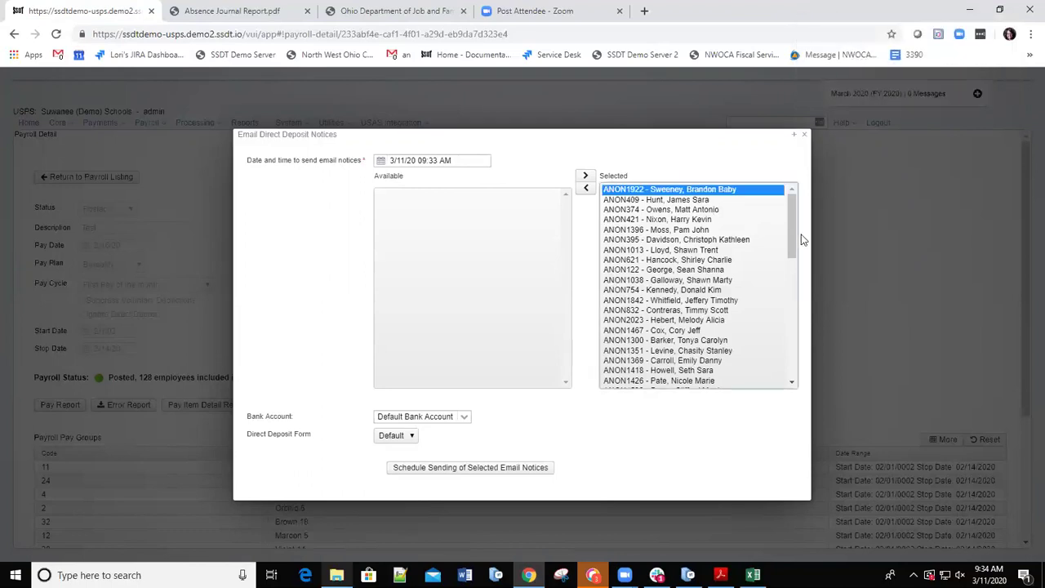
{"action": "left_click_drag", "start_coordinate": [788, 229], "coordinate": [778, 393]}
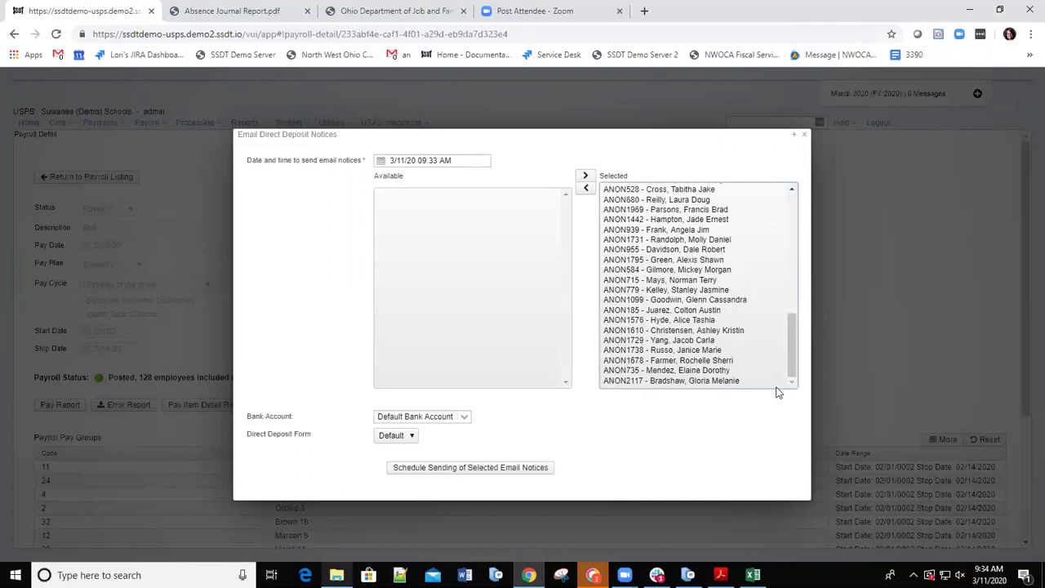
{"action": "left_click", "coordinate": [658, 383], "text": "shift"}
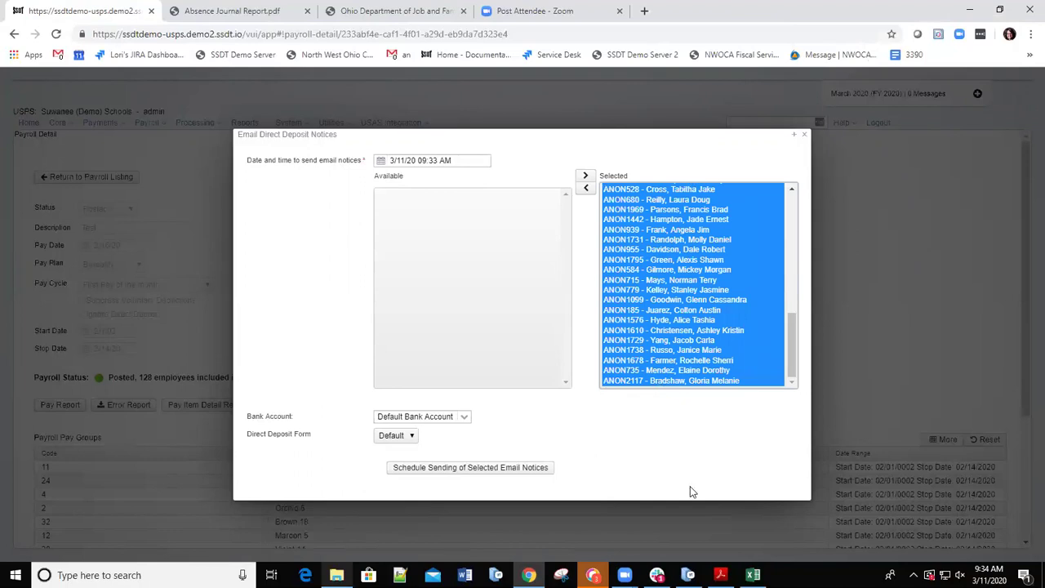
{"action": "left_click", "coordinate": [585, 190]}
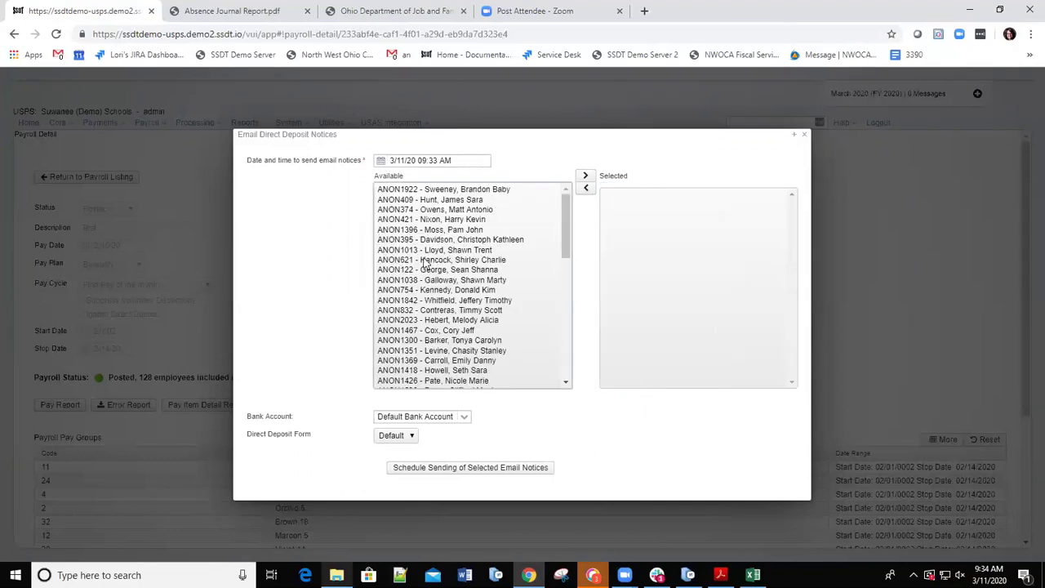
- Select employee ANON1013 for the email notice, check the direct deposit form choices, and close the form without scheduling
{"action": "double_click", "coordinate": [453, 249]}
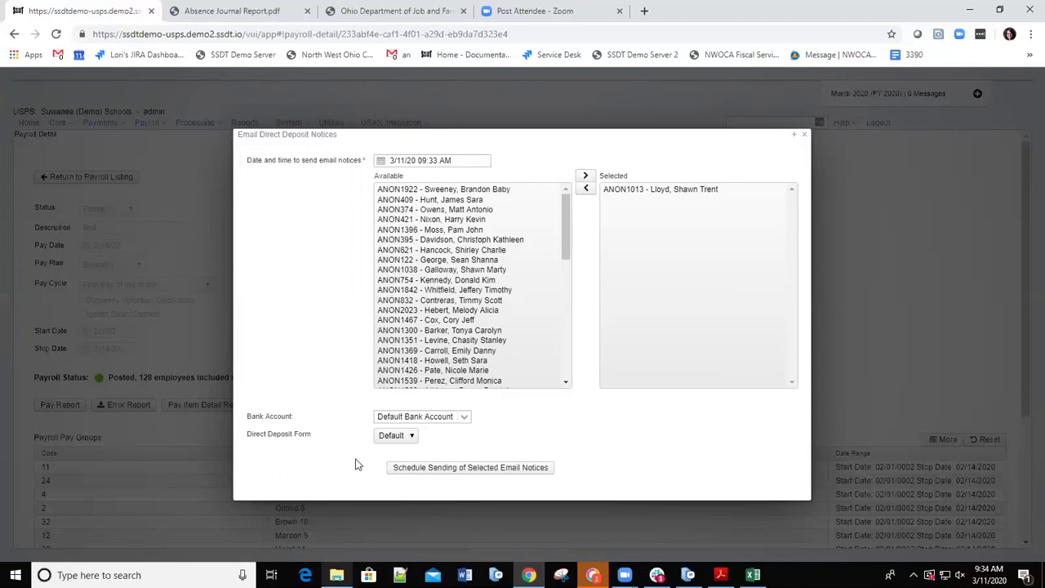
{"action": "left_click", "coordinate": [412, 438]}
{"action": "left_click", "coordinate": [413, 438]}
{"action": "left_click", "coordinate": [798, 135]}
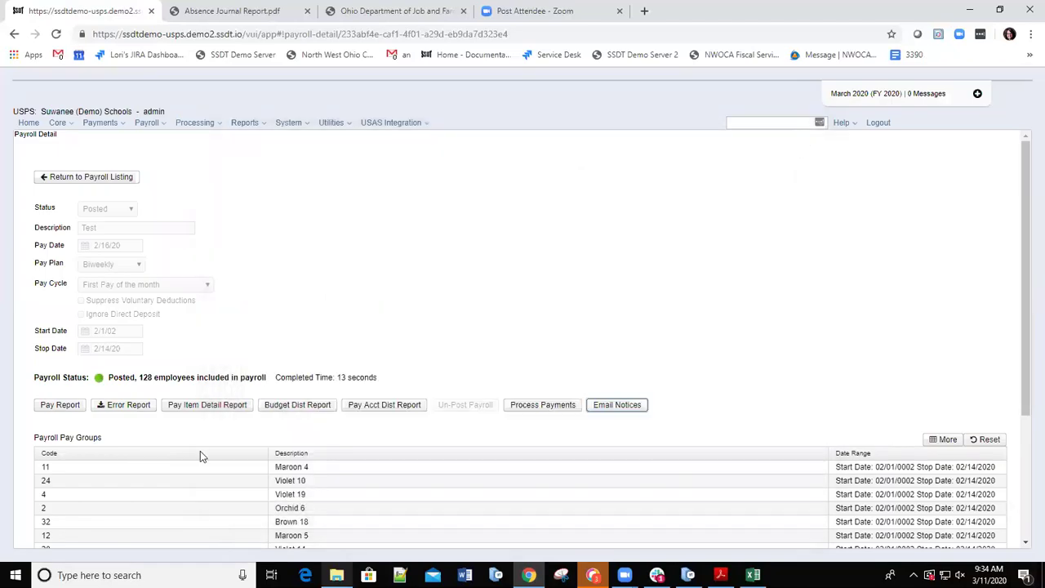
- View the Process Payments options for the posted payroll and close them without processing anything
{"action": "left_click", "coordinate": [548, 406]}
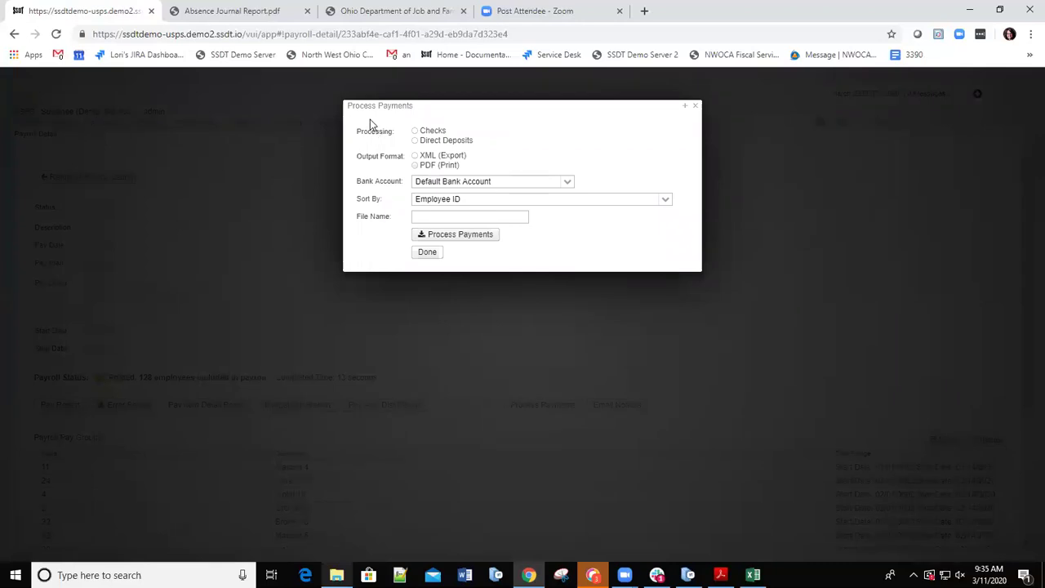
{"action": "left_click", "coordinate": [695, 107]}
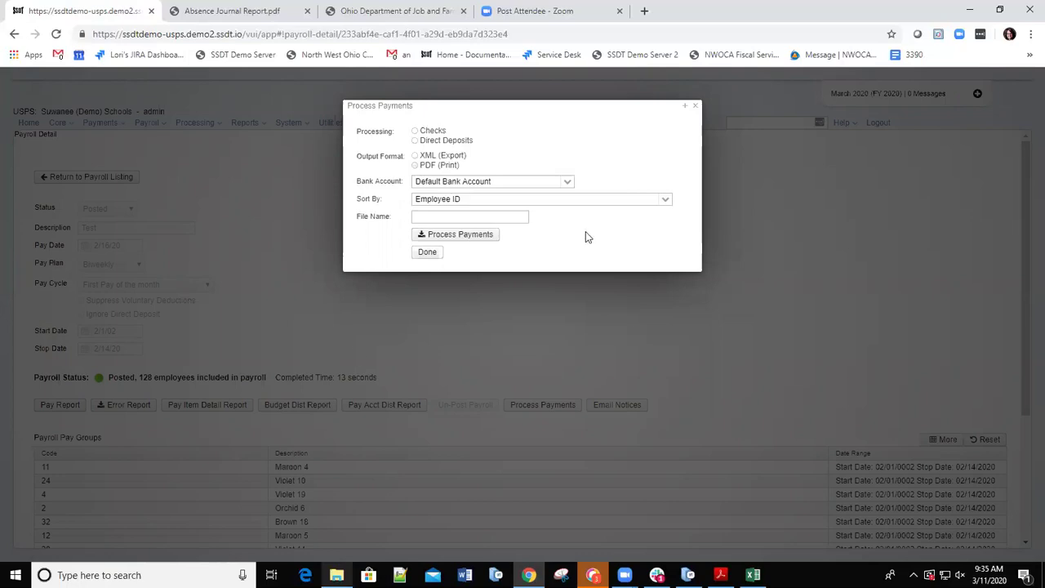
{"action": "left_click", "coordinate": [694, 106]}
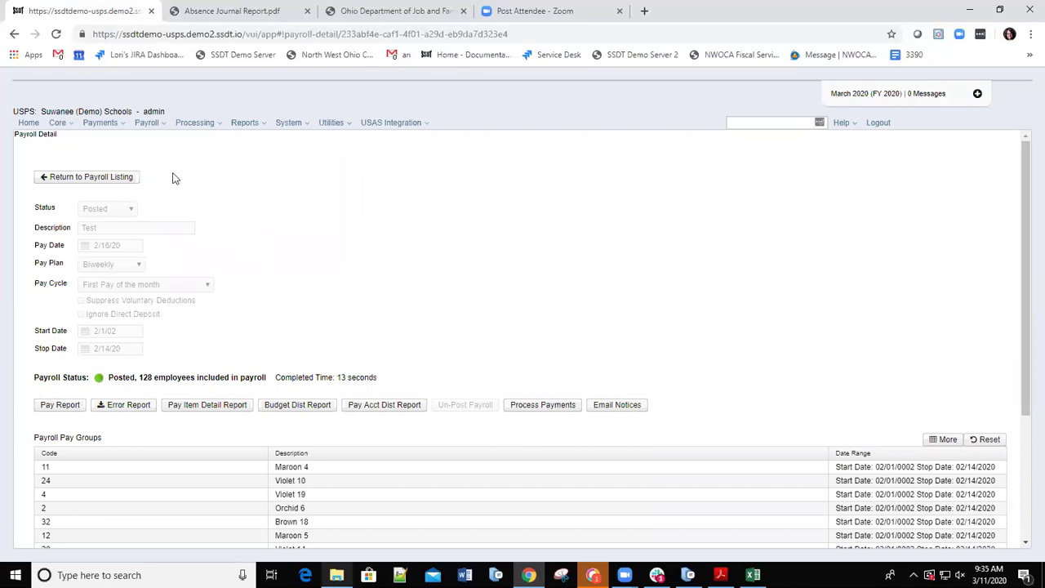
- Return to the payroll listing and start initializing a new payroll
{"action": "left_click", "coordinate": [162, 123]}
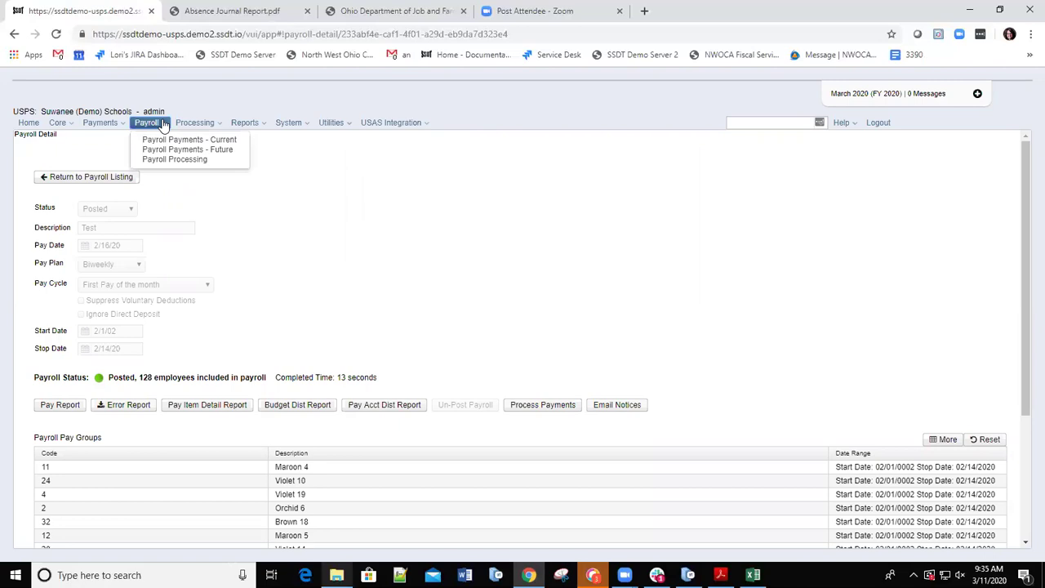
{"action": "left_click", "coordinate": [58, 178]}
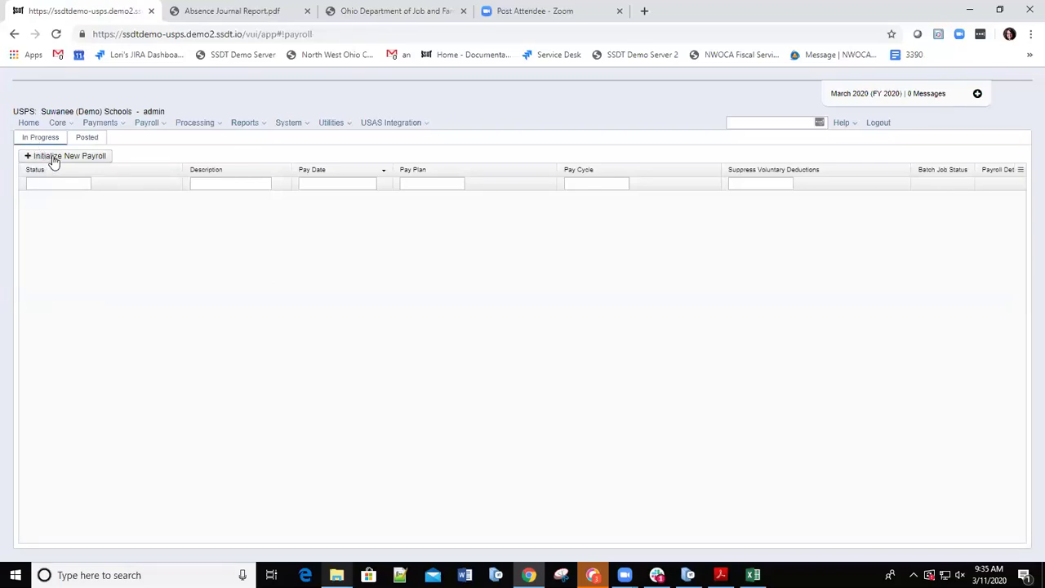
{"action": "left_click", "coordinate": [54, 157]}
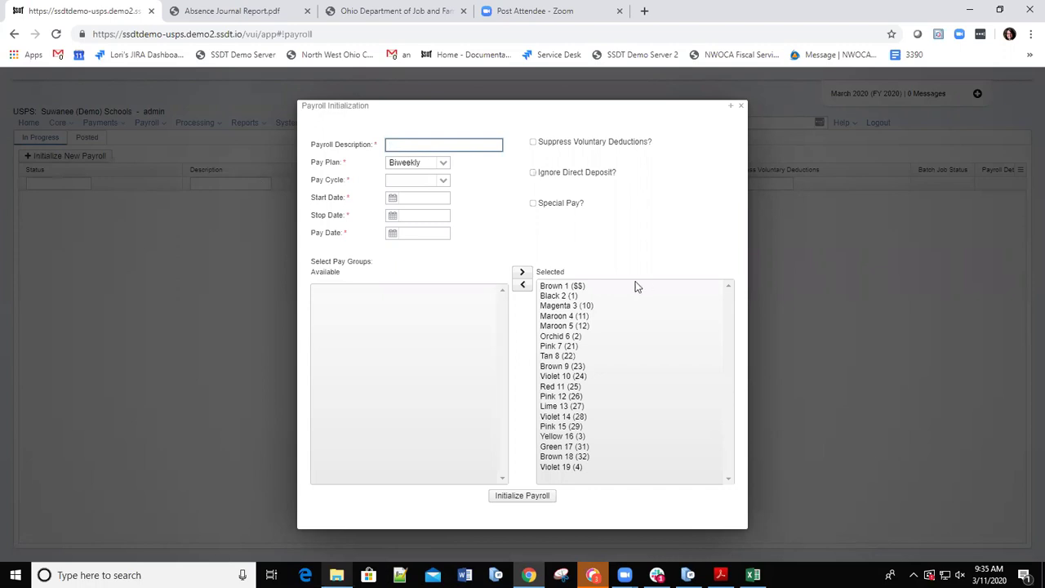
{"action": "mouse_move", "coordinate": [629, 287]}
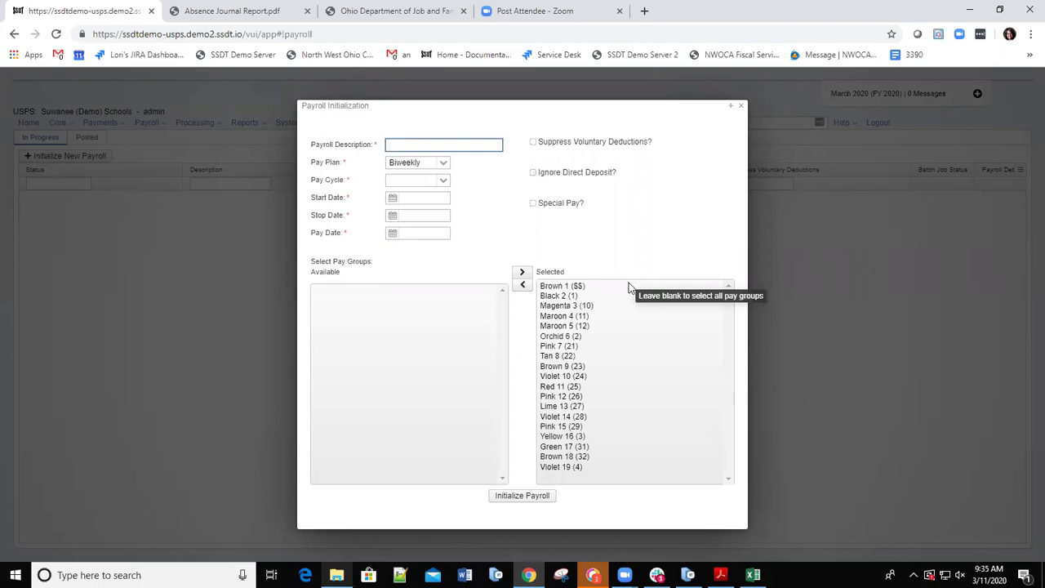
- Describe the new payroll as 3-20-20 Payroll, with the Biweekly pay plan and the First Pay of the month cycle
{"action": "type", "text": "3-20"}
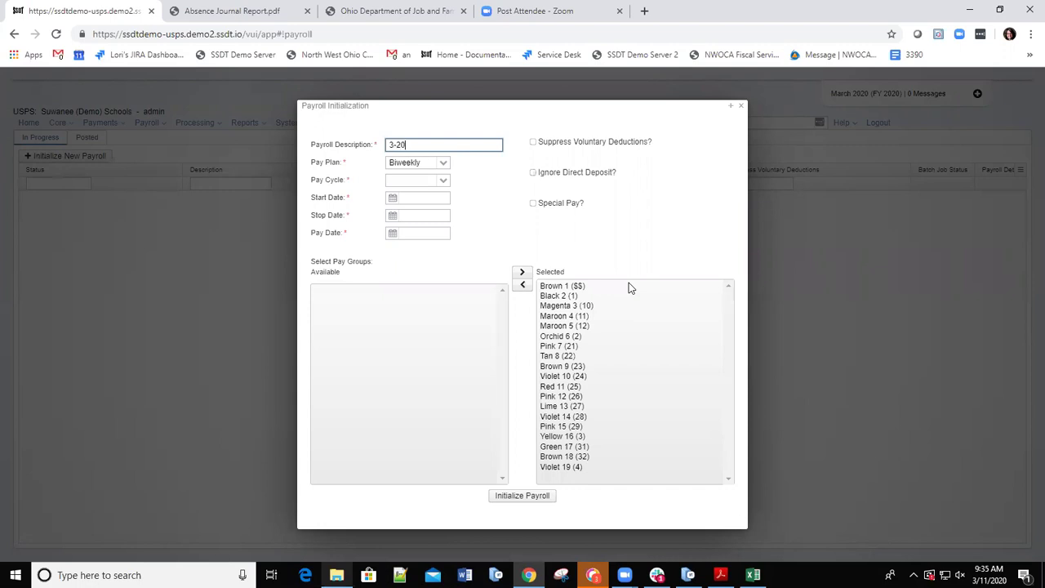
{"action": "type", "text": "-20 Payroll"}
{"action": "left_click", "coordinate": [447, 168]}
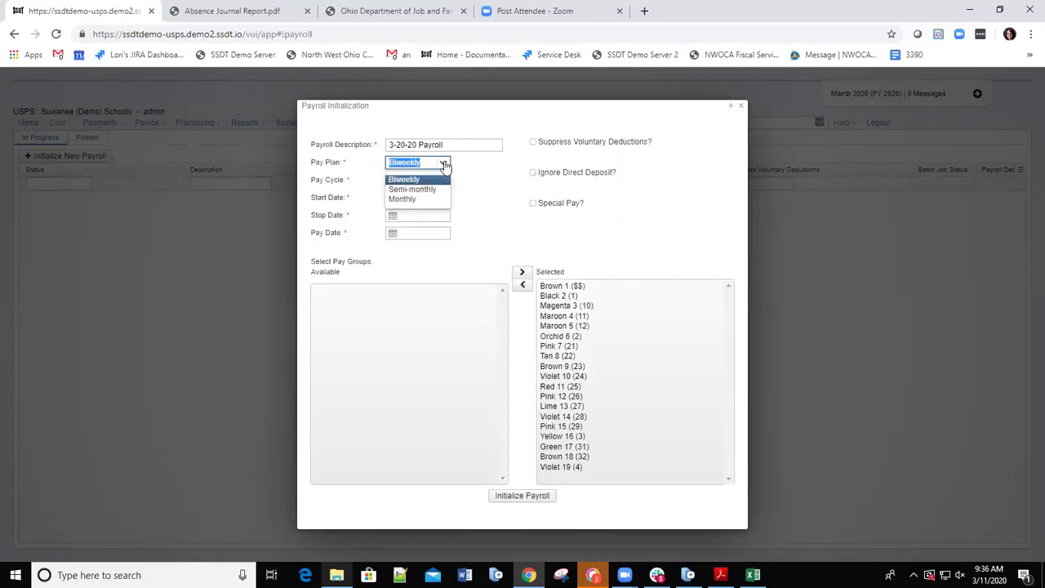
{"action": "left_click", "coordinate": [431, 179]}
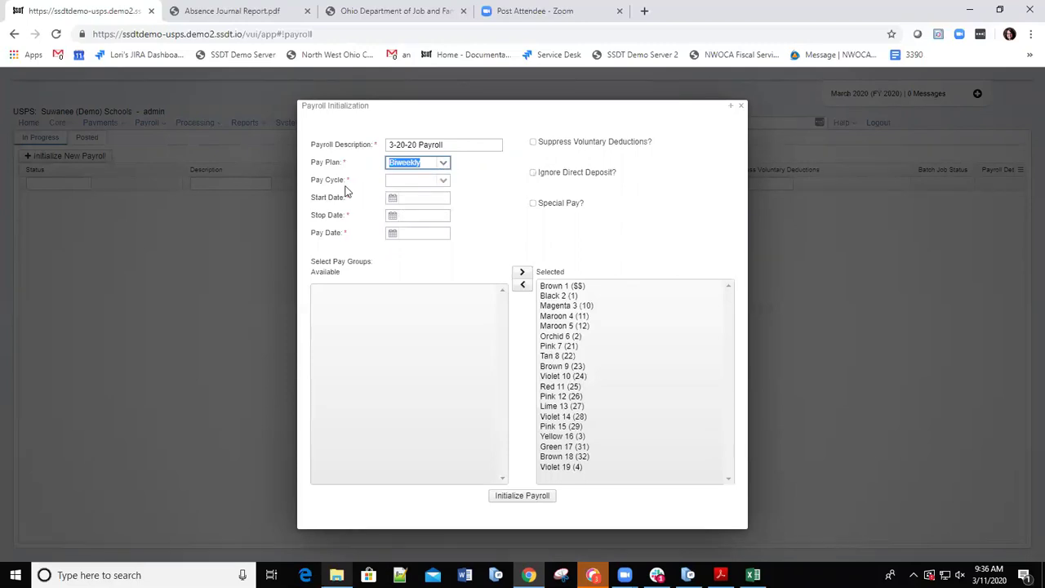
{"action": "left_click", "coordinate": [442, 181]}
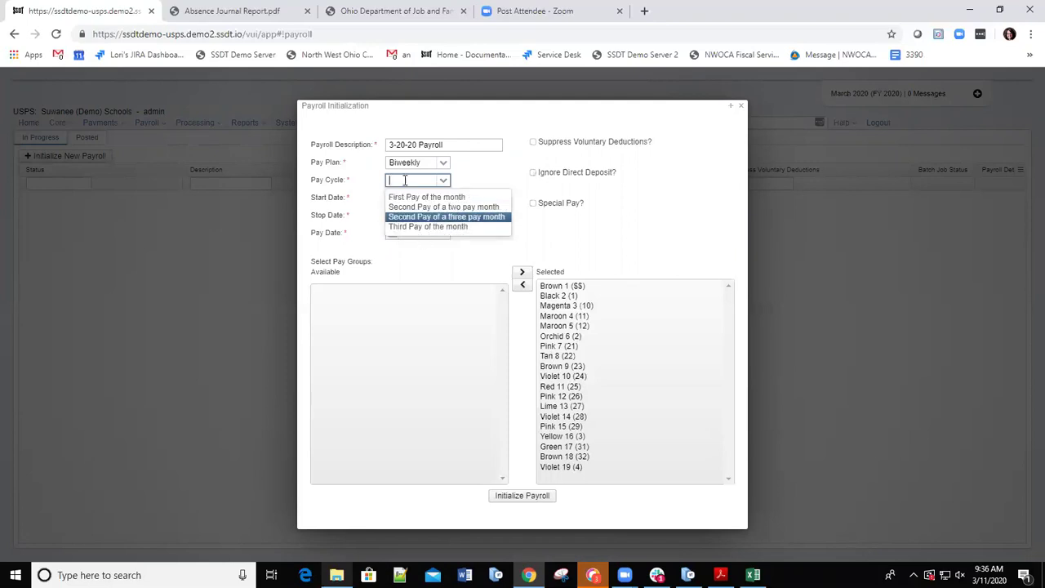
{"action": "left_click", "coordinate": [414, 198]}
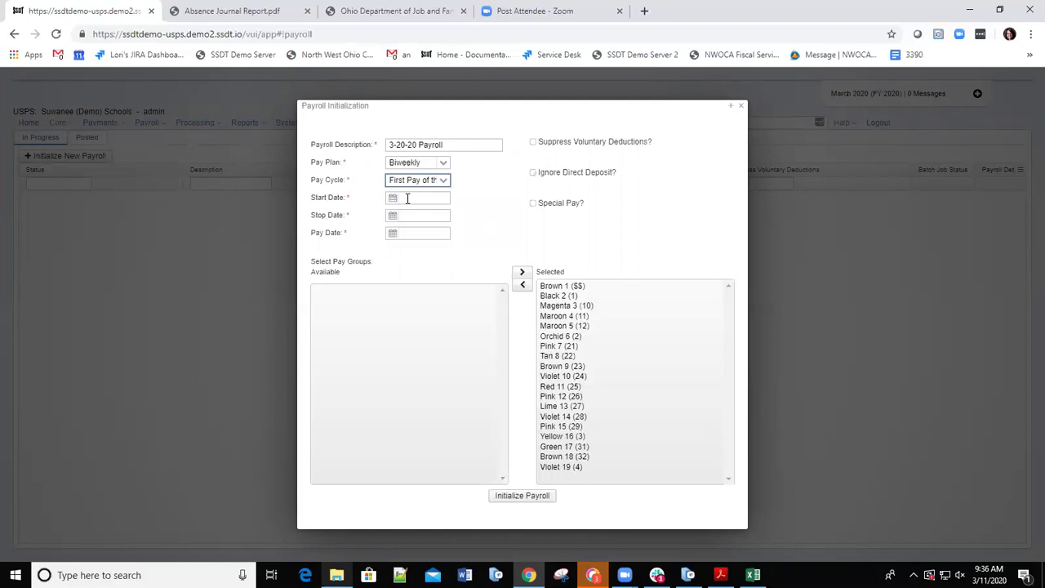
- Set the payroll's start date to 3/1/20, stop date to 3/14/20 and pay date to 3/20/20
{"action": "left_click", "coordinate": [415, 198]}
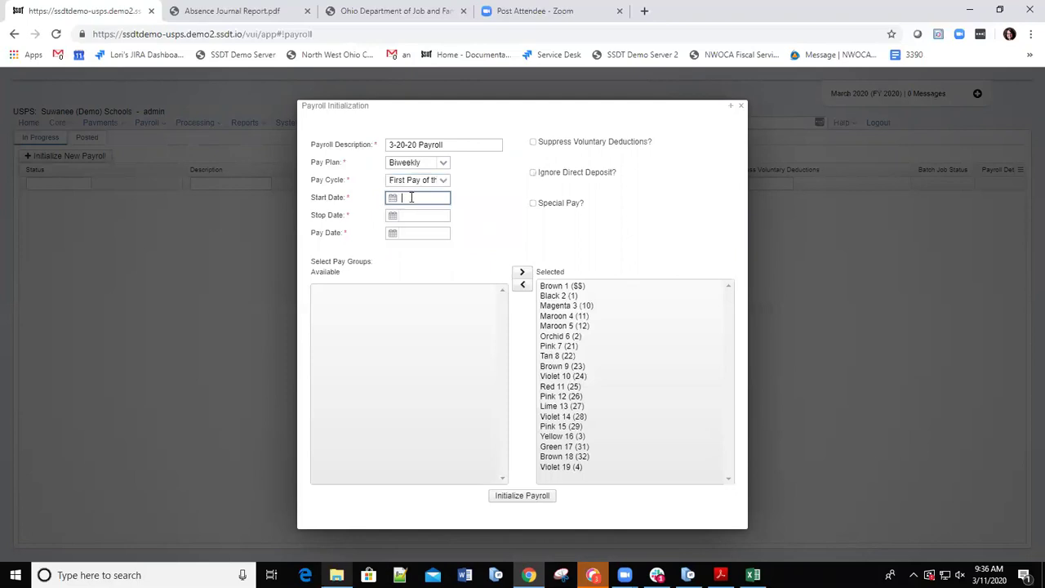
{"action": "type", "text": "3/1/20"}
{"action": "key", "text": "Tab"}
{"action": "type", "text": "3/14/20"}
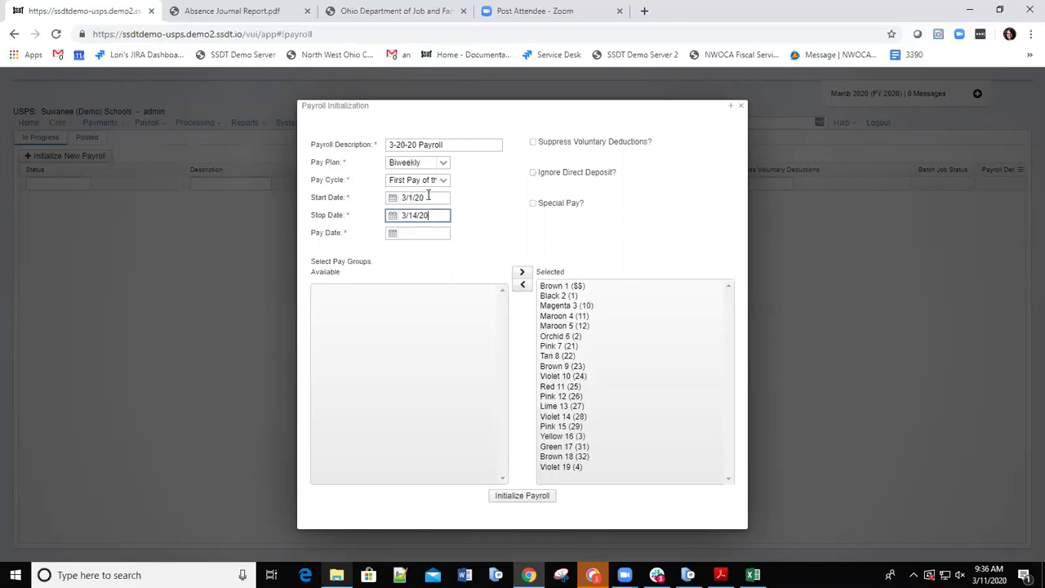
{"action": "left_click", "coordinate": [419, 235]}
{"action": "type", "text": "3/20"}
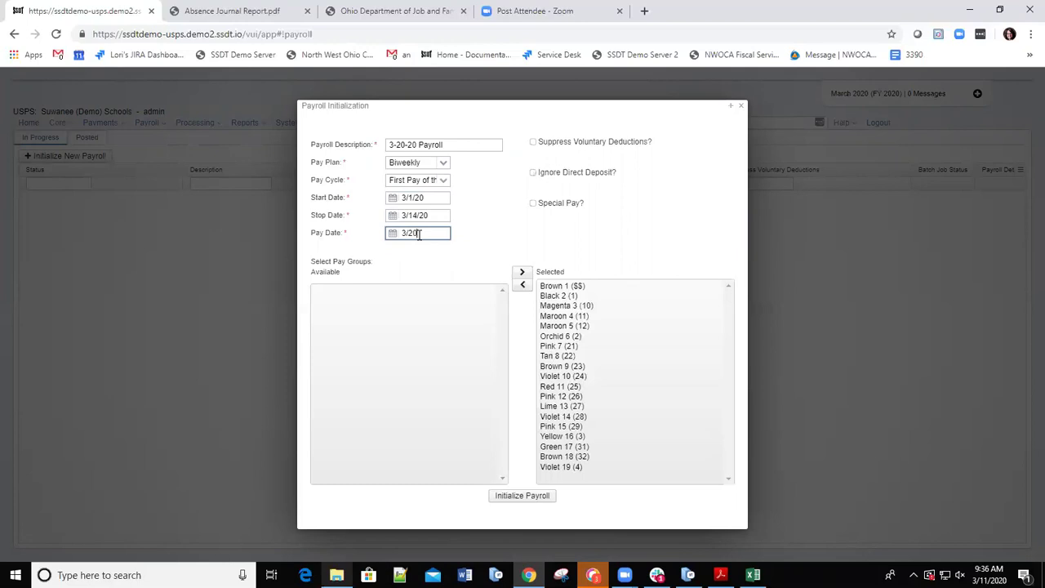
{"action": "key", "text": "BackSpace"}
{"action": "type", "text": "0/20"}
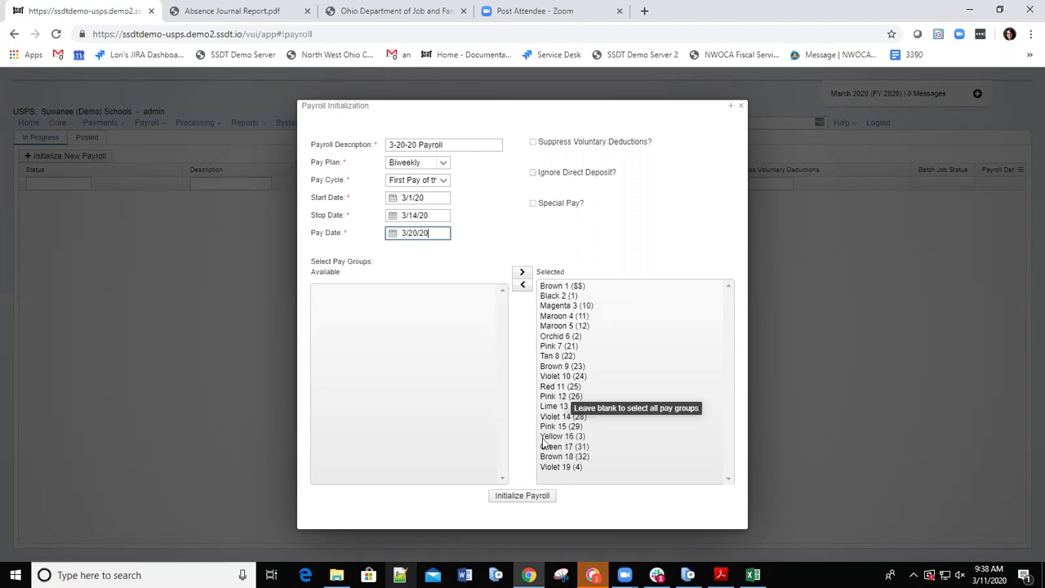
- Exclude pay groups Violet 10 (24) and Maroon 4 (11) from the selection and initialize the payroll
{"action": "left_click", "coordinate": [552, 378]}
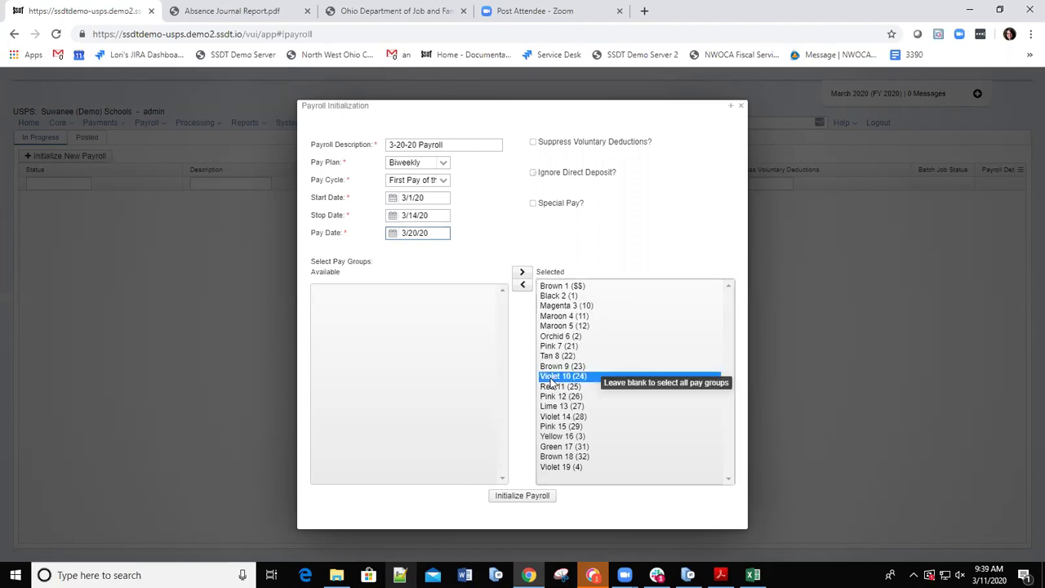
{"action": "double_click", "coordinate": [552, 378]}
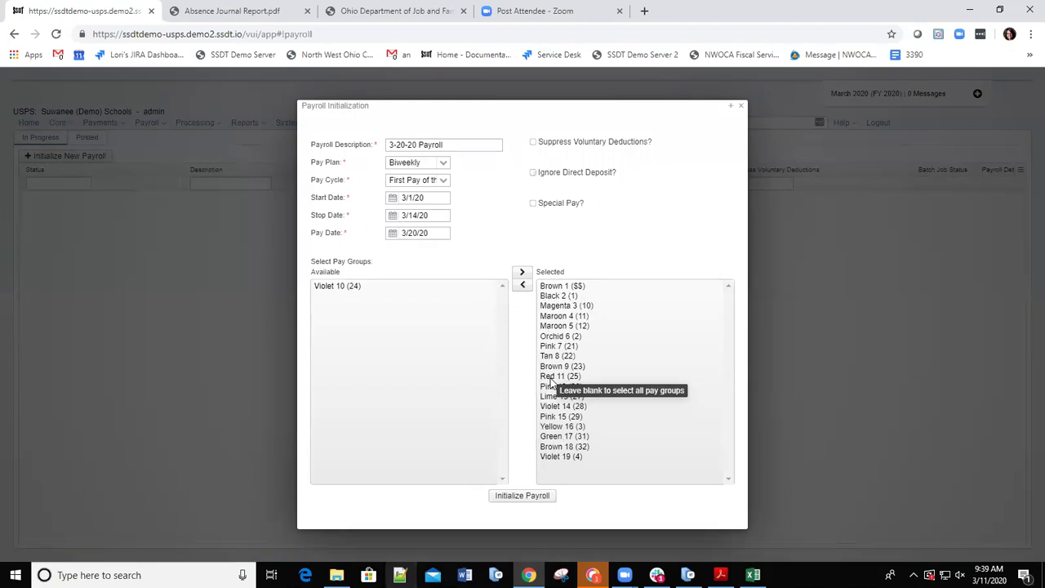
{"action": "double_click", "coordinate": [552, 316]}
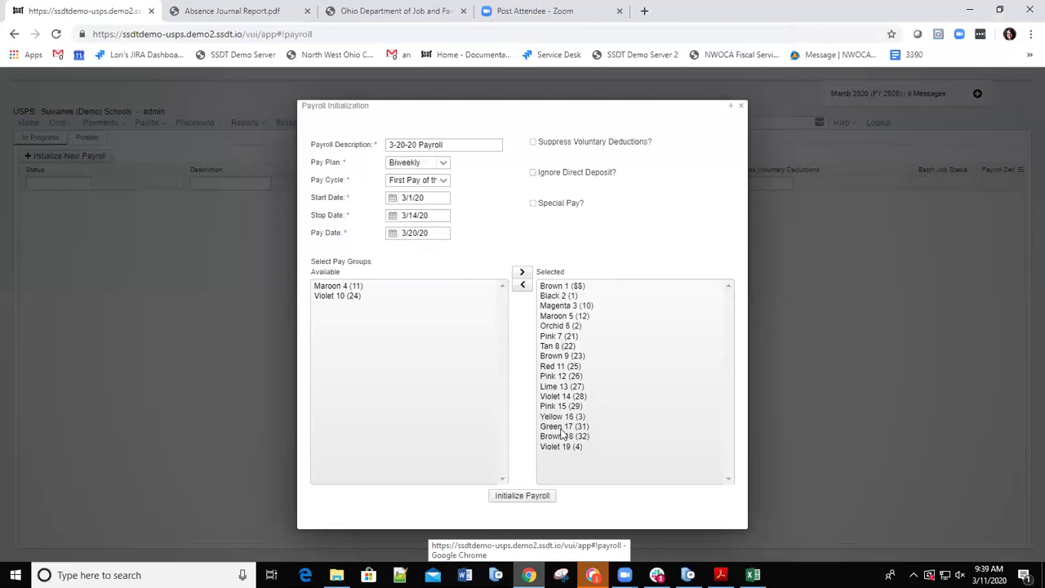
{"action": "left_click", "coordinate": [523, 496]}
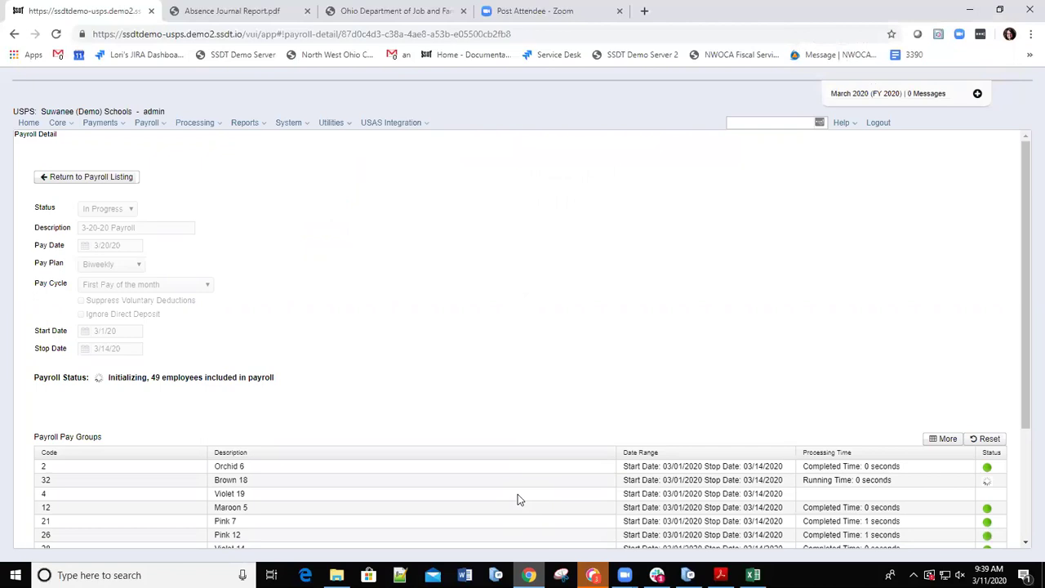
- Save the initialized payroll's error report as Payroll Error Report (24) in Downloads and review the PDF
{"action": "scroll", "coordinate": [781, 344], "scroll_direction": "down", "scroll_amount": 2}
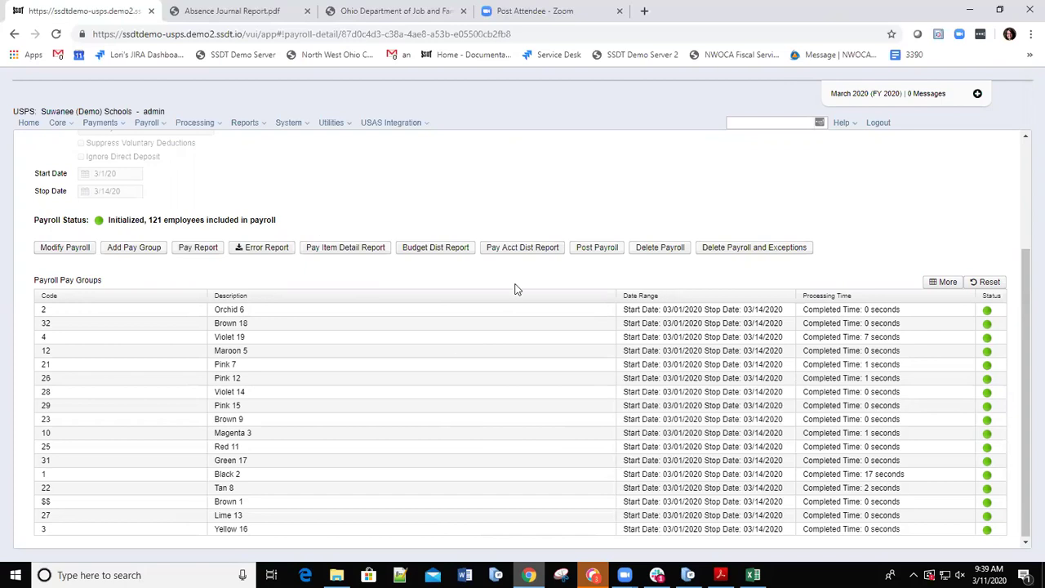
{"action": "left_click", "coordinate": [252, 253]}
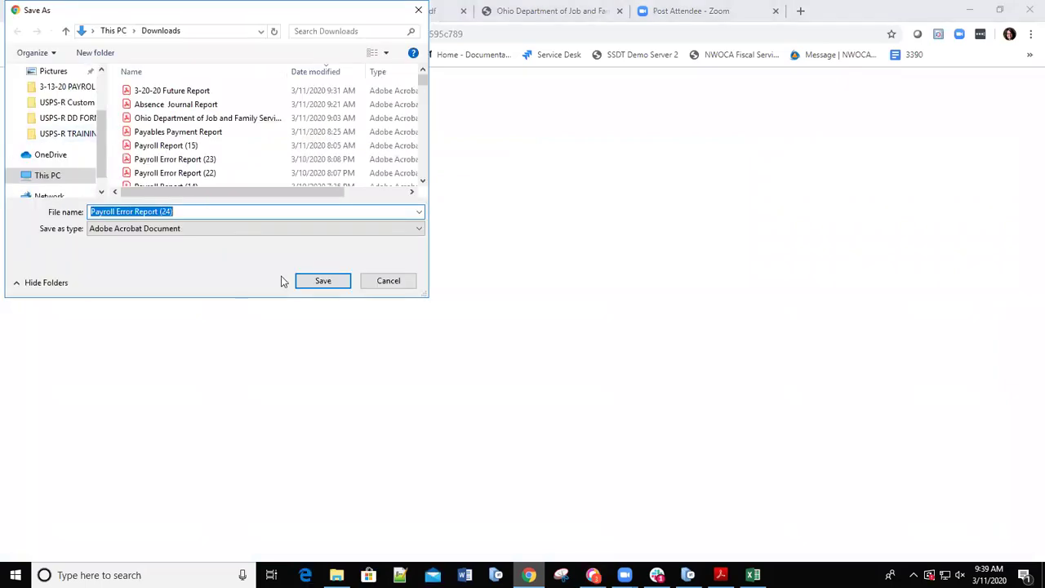
{"action": "left_click", "coordinate": [323, 282]}
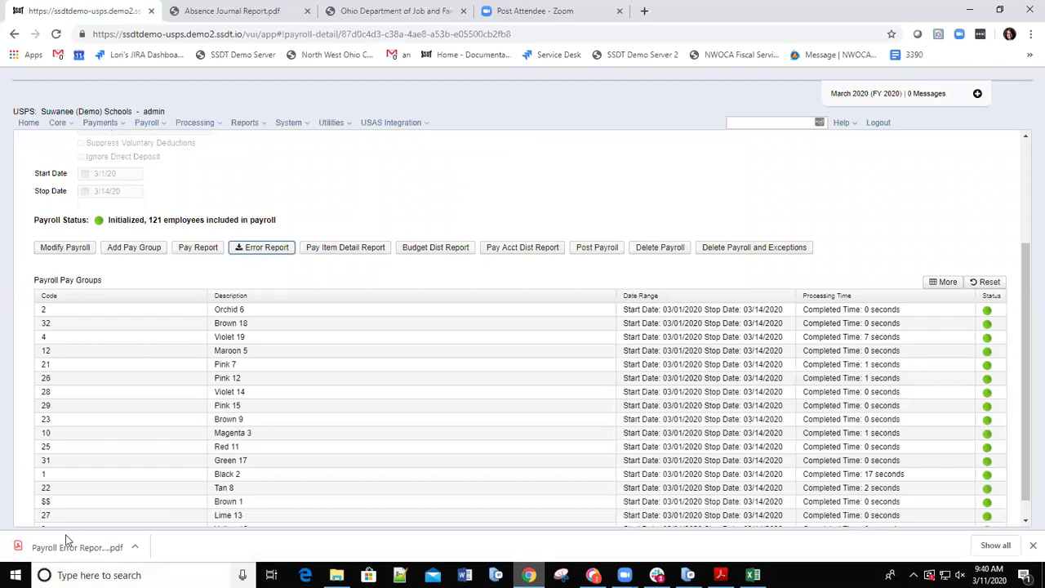
{"action": "left_click", "coordinate": [43, 545]}
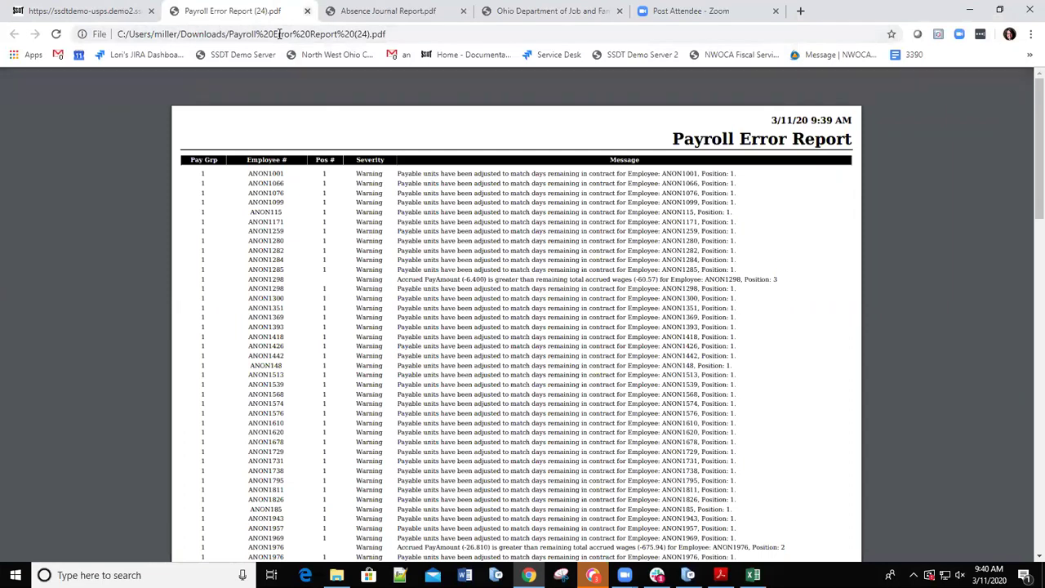
{"action": "key", "text": "ctrl+w"}
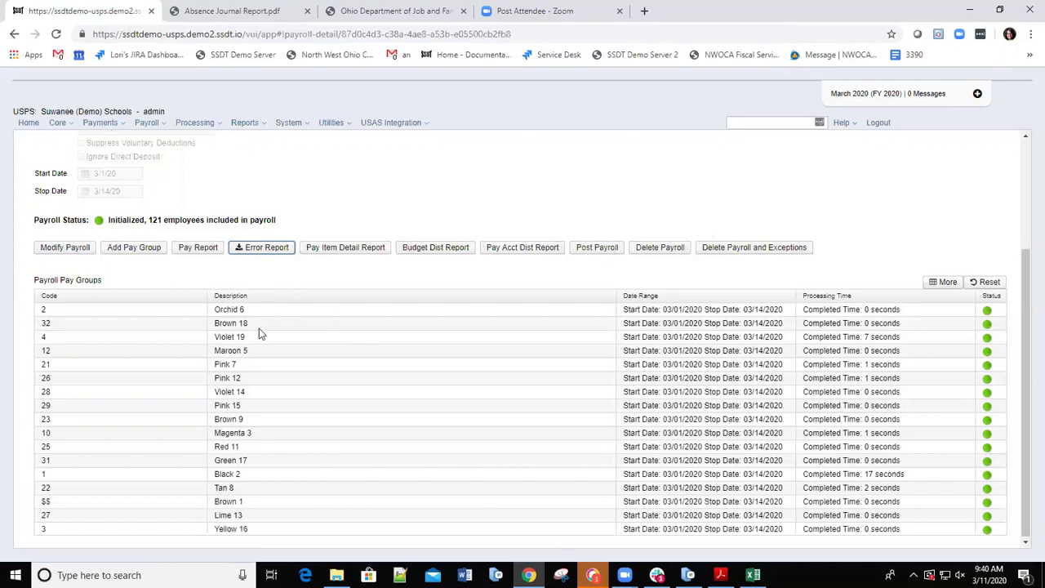
- Modify the payroll by marking the Orchid 6 pay group for re-initialization and updating the payroll
{"action": "left_click", "coordinate": [64, 251]}
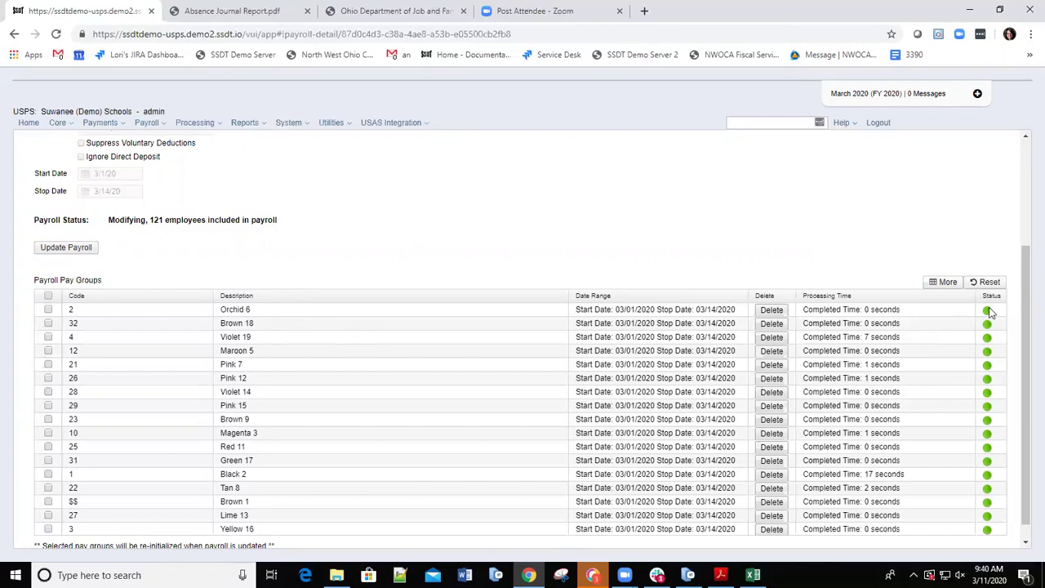
{"action": "left_click", "coordinate": [48, 310]}
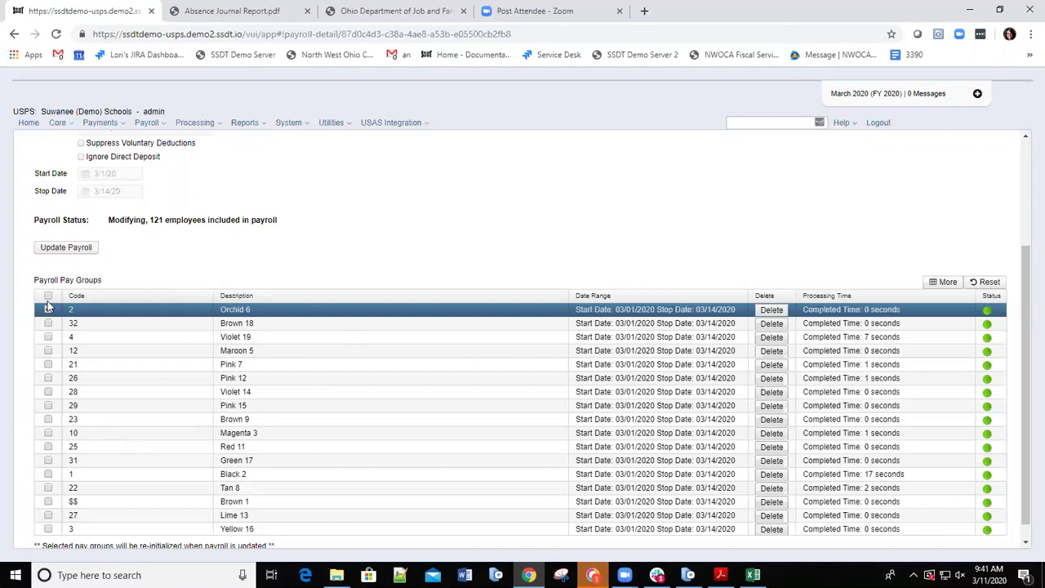
{"action": "left_click", "coordinate": [64, 253]}
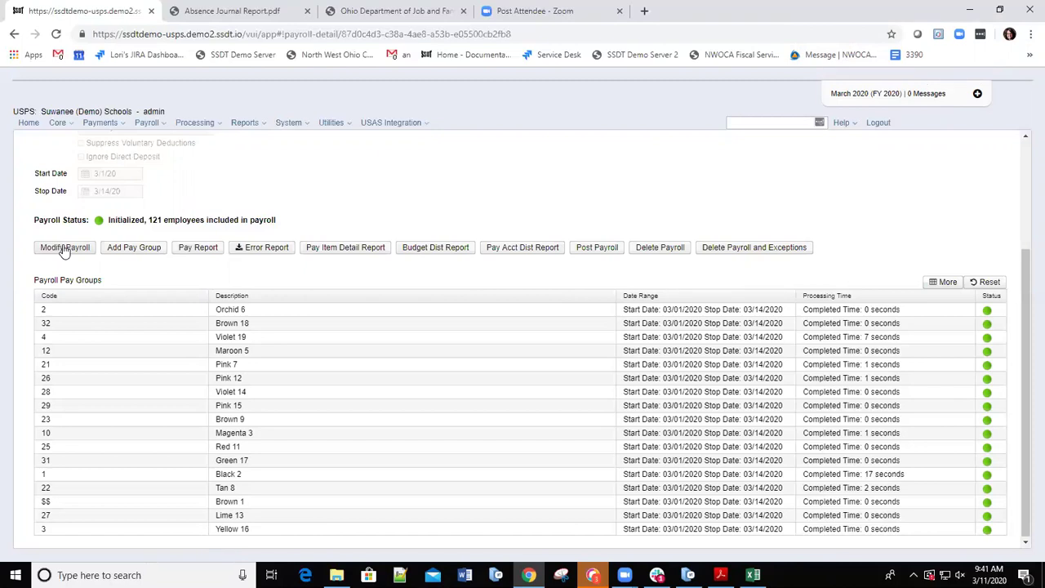
- Start adding pay groups to the payroll and select Maroon 4 (11) and Violet 10 (24)
{"action": "scroll", "coordinate": [66, 251], "scroll_direction": "up", "scroll_amount": 1}
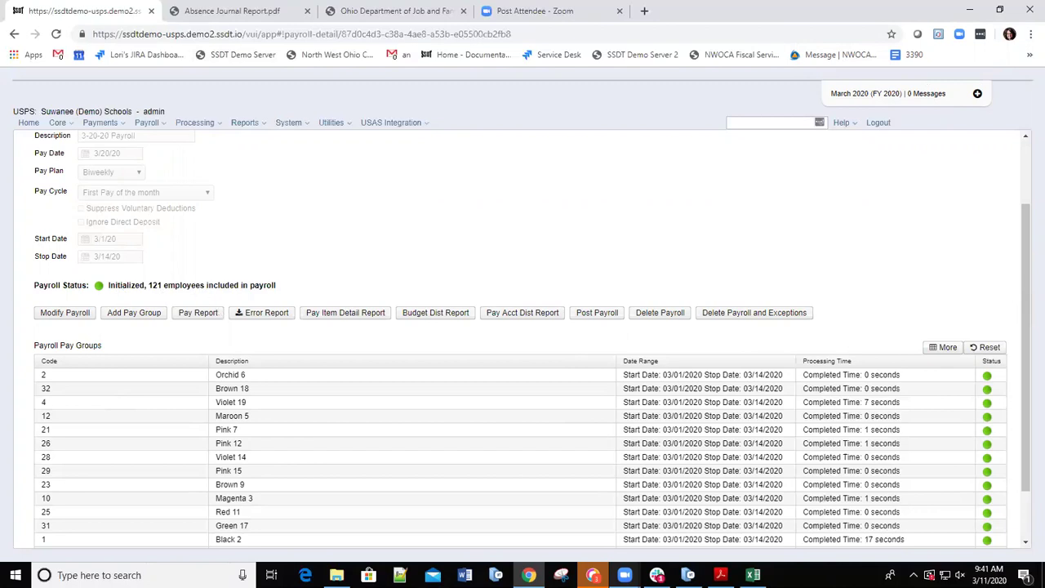
{"action": "left_click", "coordinate": [132, 315]}
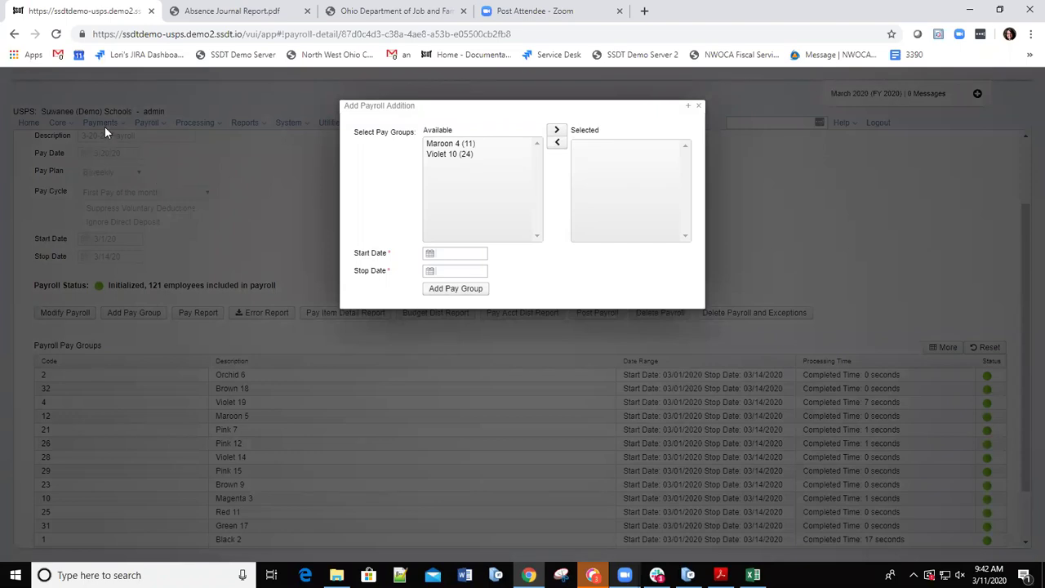
{"action": "left_click", "coordinate": [436, 146]}
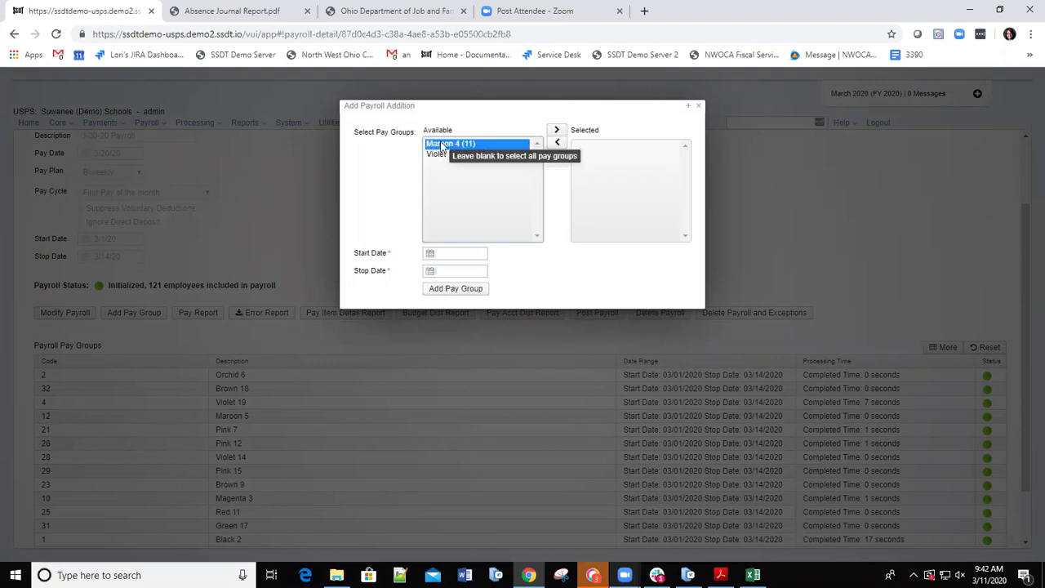
{"action": "left_click", "coordinate": [557, 132]}
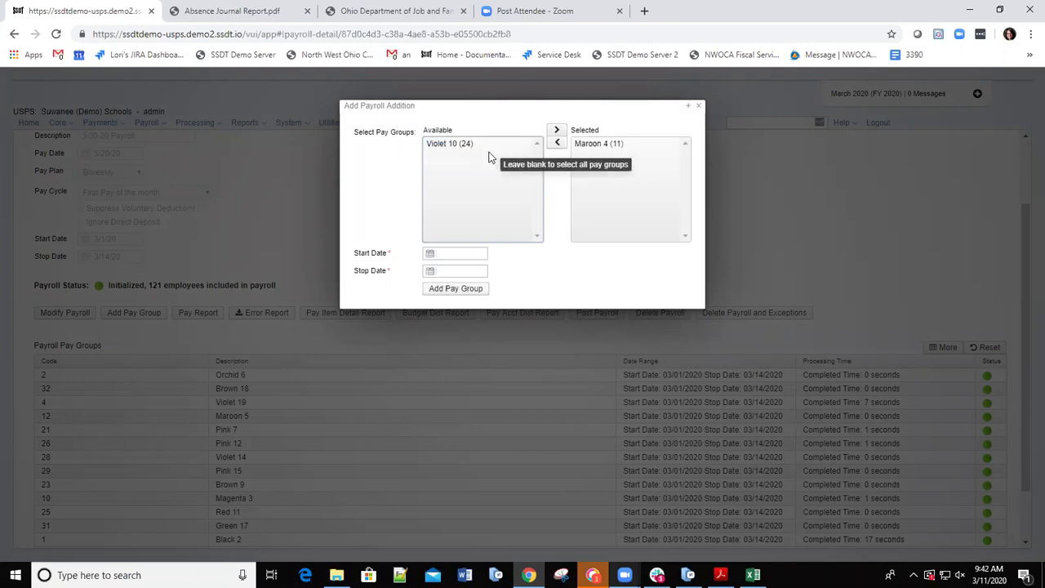
{"action": "left_click", "coordinate": [435, 146]}
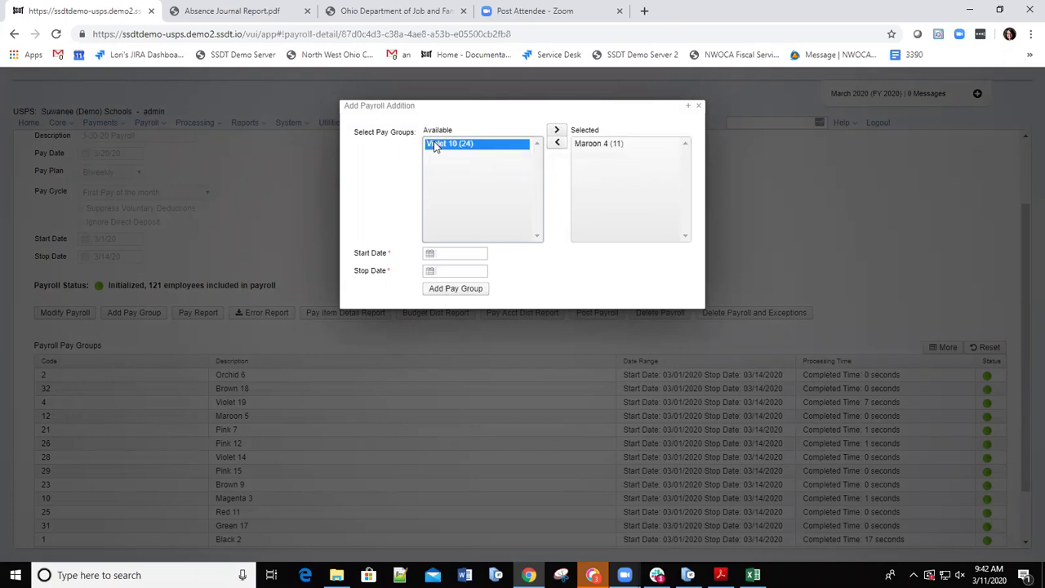
{"action": "double_click", "coordinate": [438, 145]}
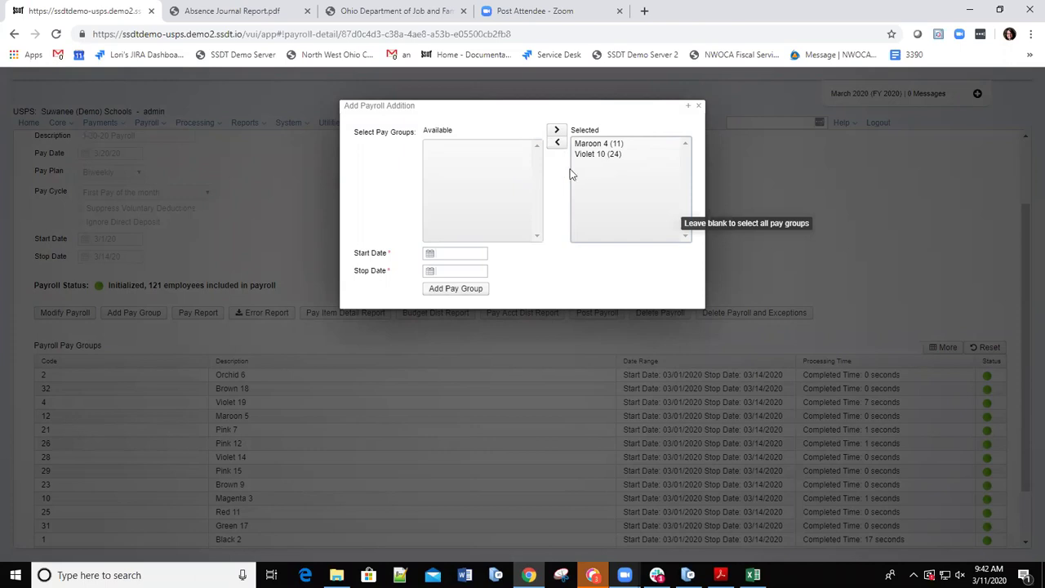
- Set the selected pay groups' start date to 2/23/20 and stop date to 3/14/20, and add them to the payroll
{"action": "left_click", "coordinate": [459, 252]}
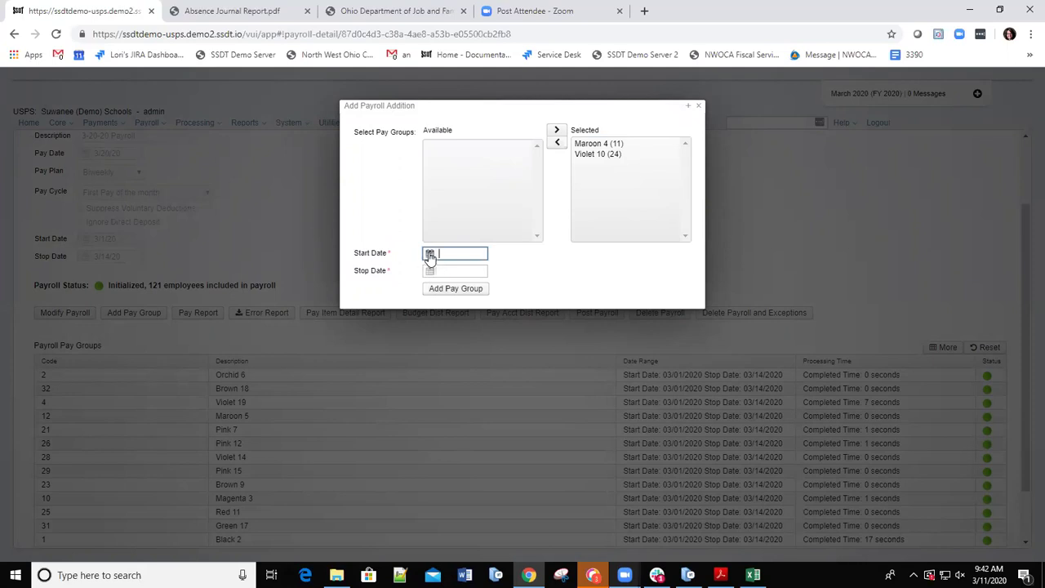
{"action": "left_click", "coordinate": [430, 256]}
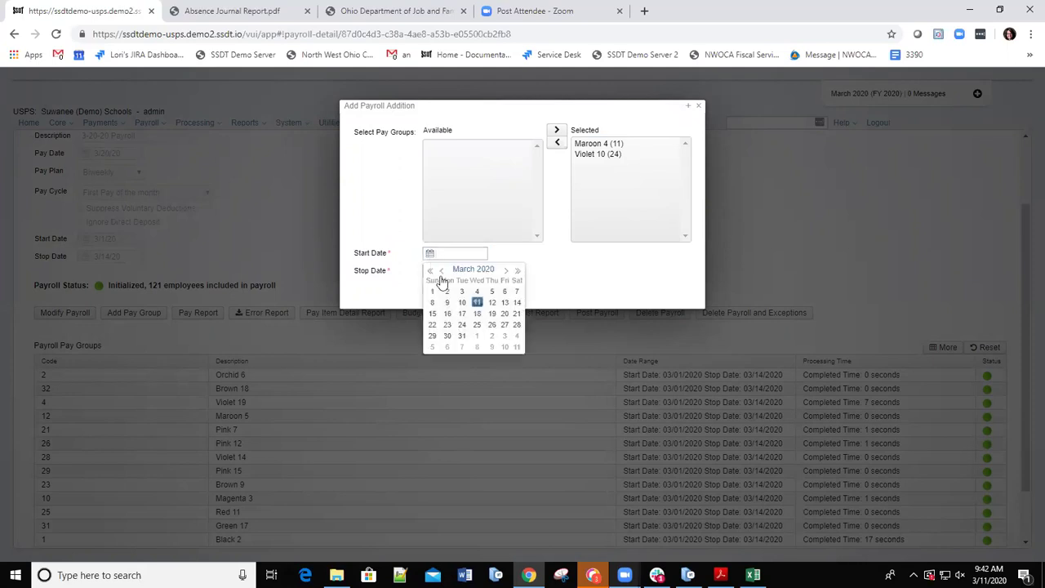
{"action": "left_click", "coordinate": [442, 271]}
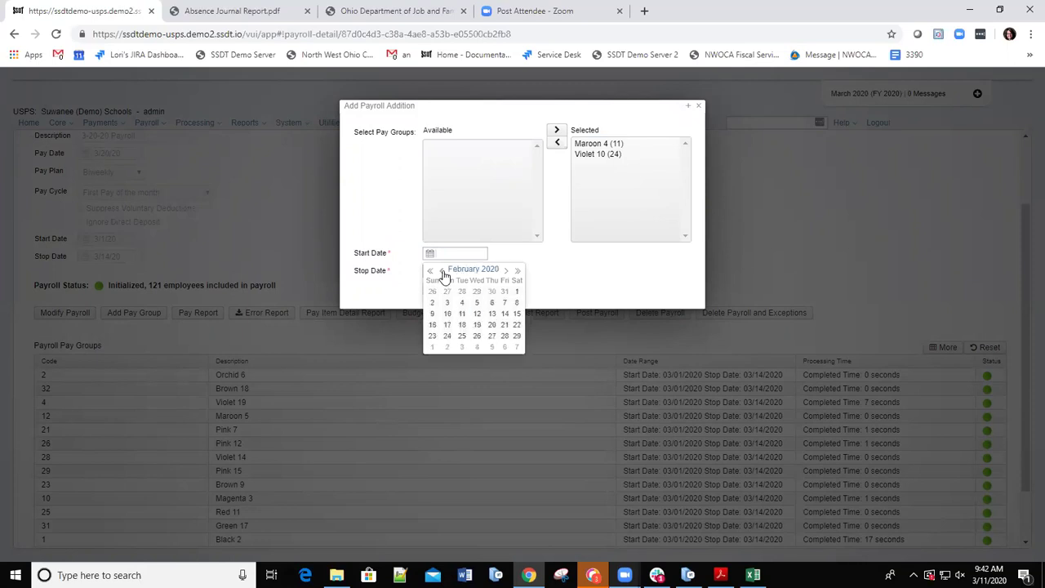
{"action": "left_click", "coordinate": [433, 337]}
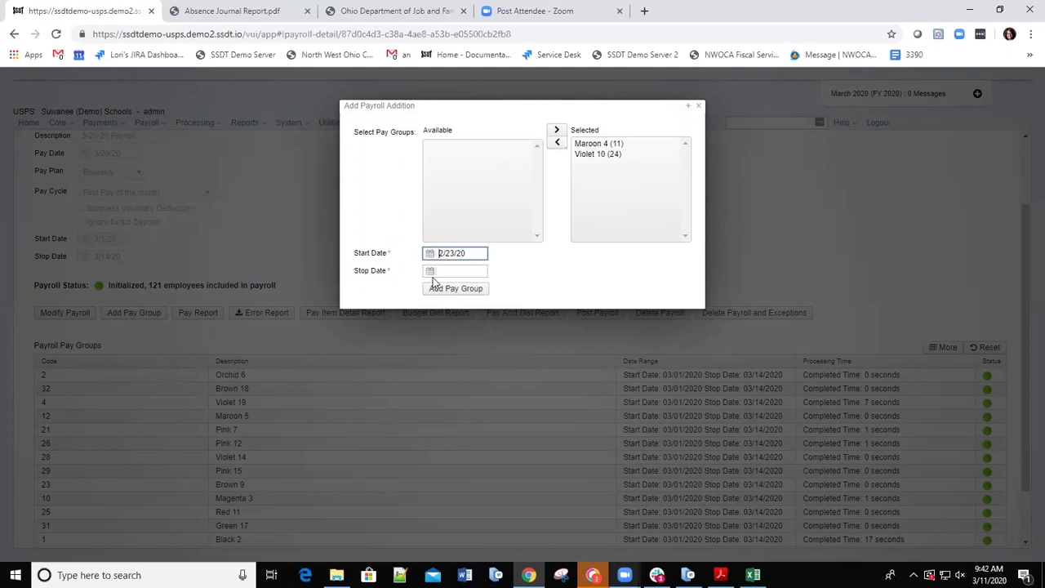
{"action": "left_click", "coordinate": [430, 274]}
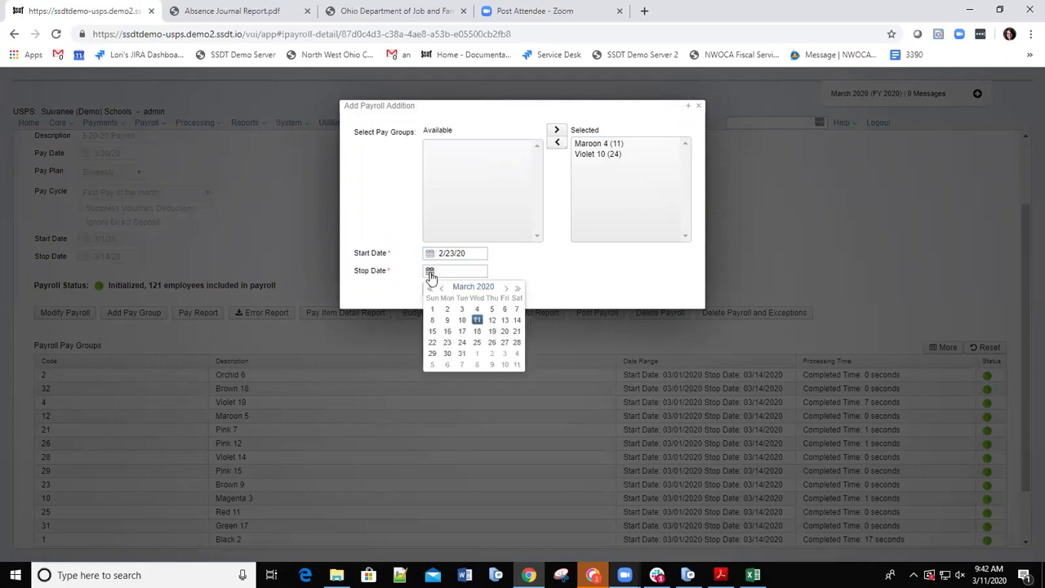
{"action": "left_click", "coordinate": [517, 310]}
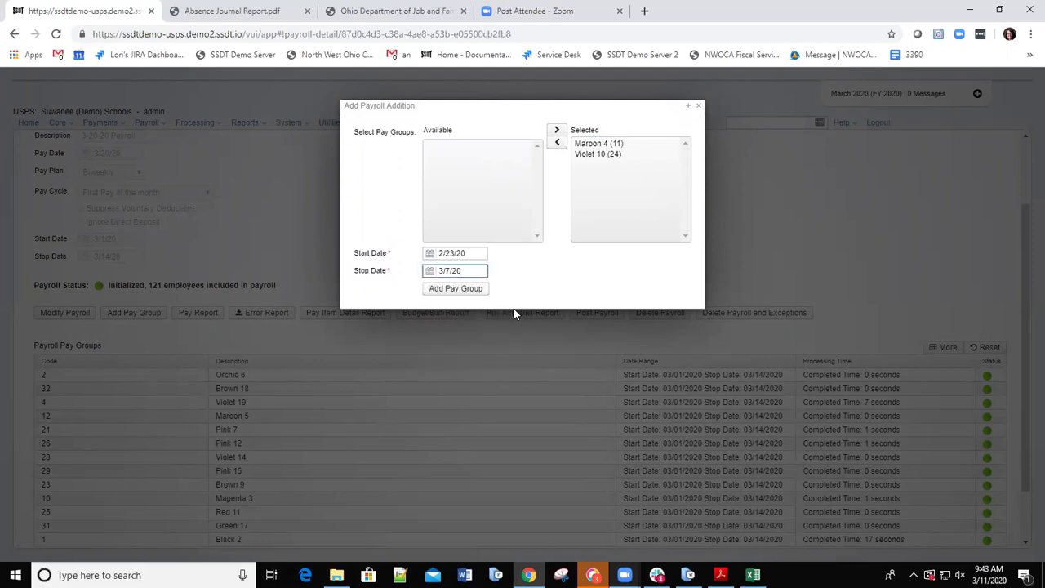
{"action": "left_click", "coordinate": [429, 273]}
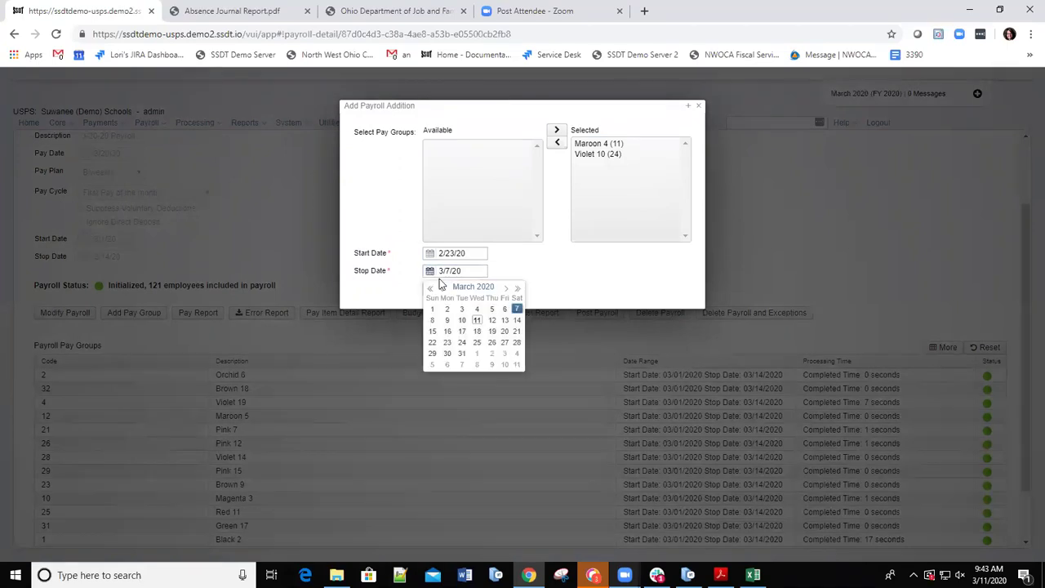
{"action": "left_click", "coordinate": [518, 320]}
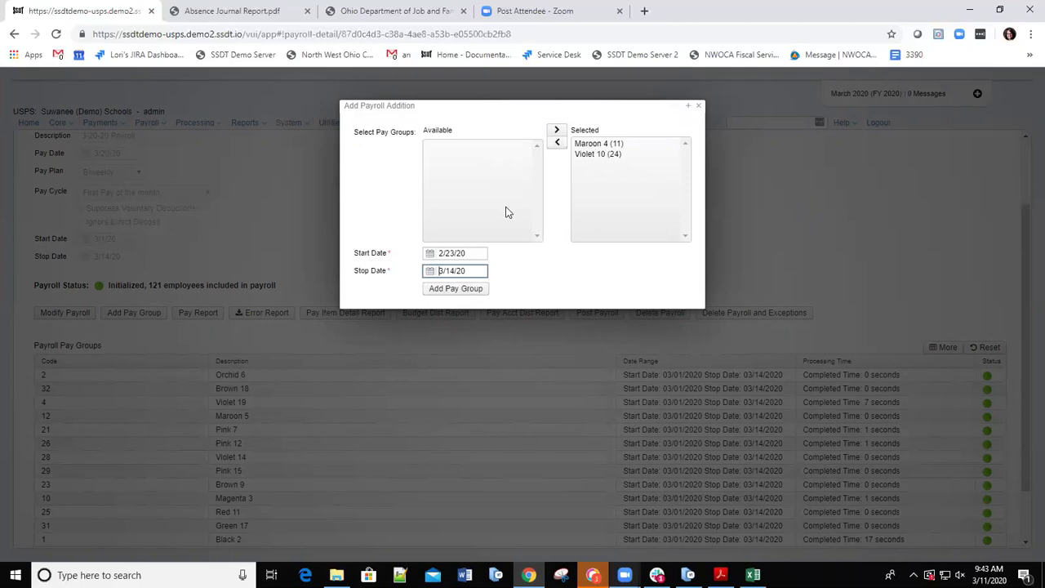
{"action": "left_click", "coordinate": [449, 291]}
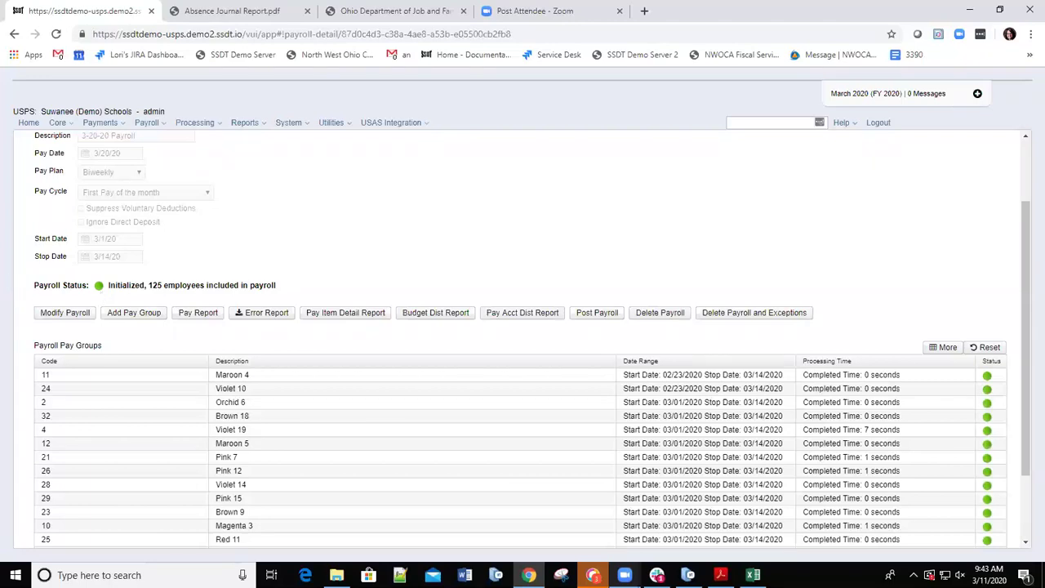
- Set up a pay report titled "3-20-20 INITIAL Payroll Report", sorted by Employee Last Name
{"action": "key", "text": "alt+Tab"}
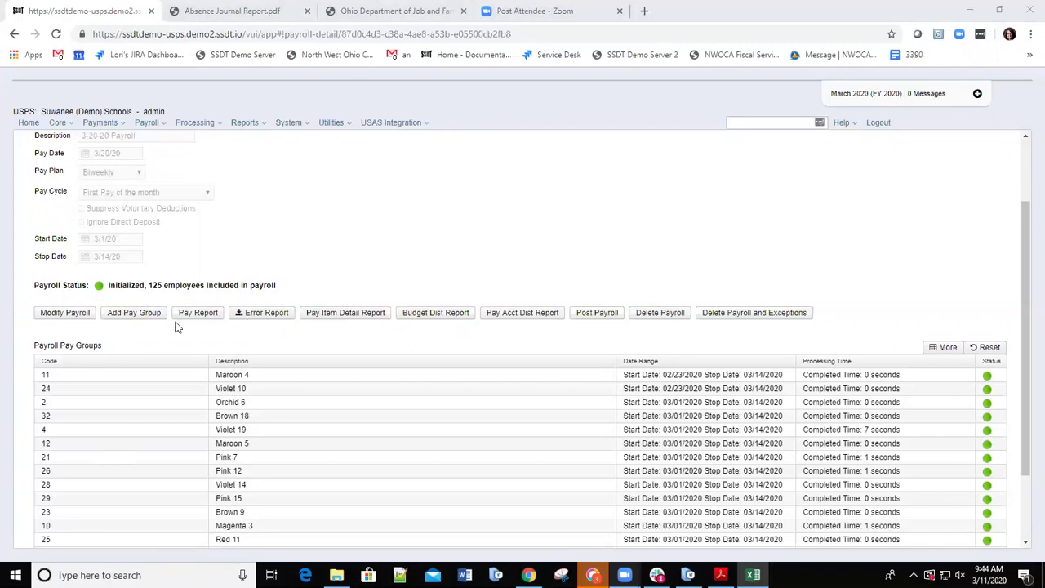
{"action": "left_click", "coordinate": [202, 313]}
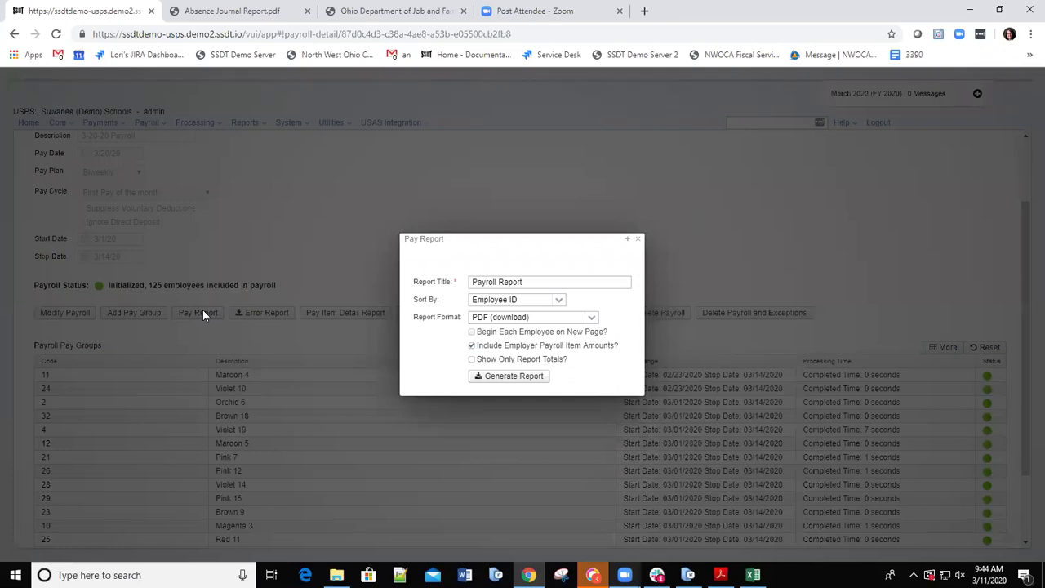
{"action": "left_click", "coordinate": [559, 301]}
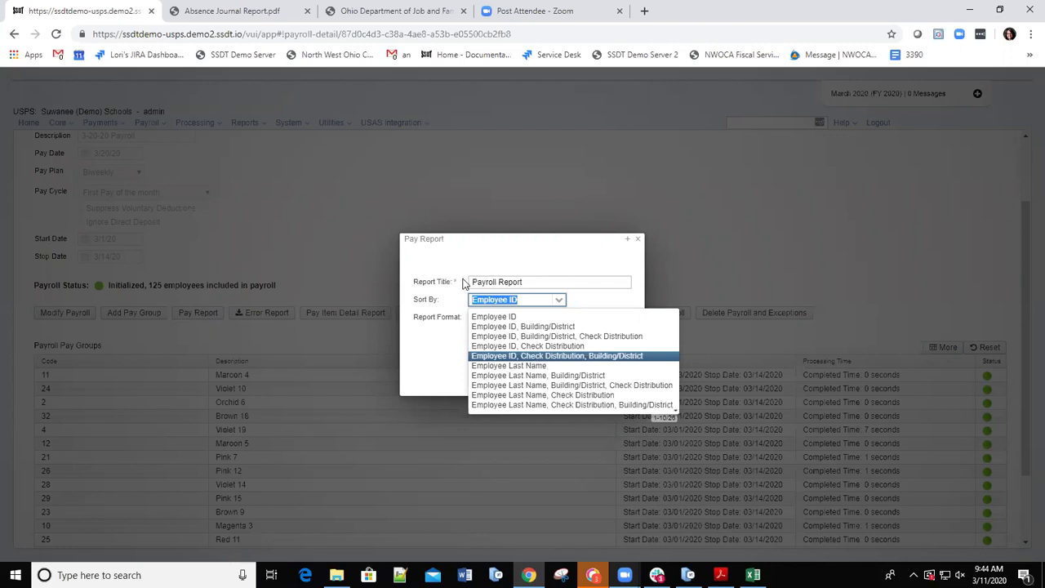
{"action": "left_click", "coordinate": [547, 277]}
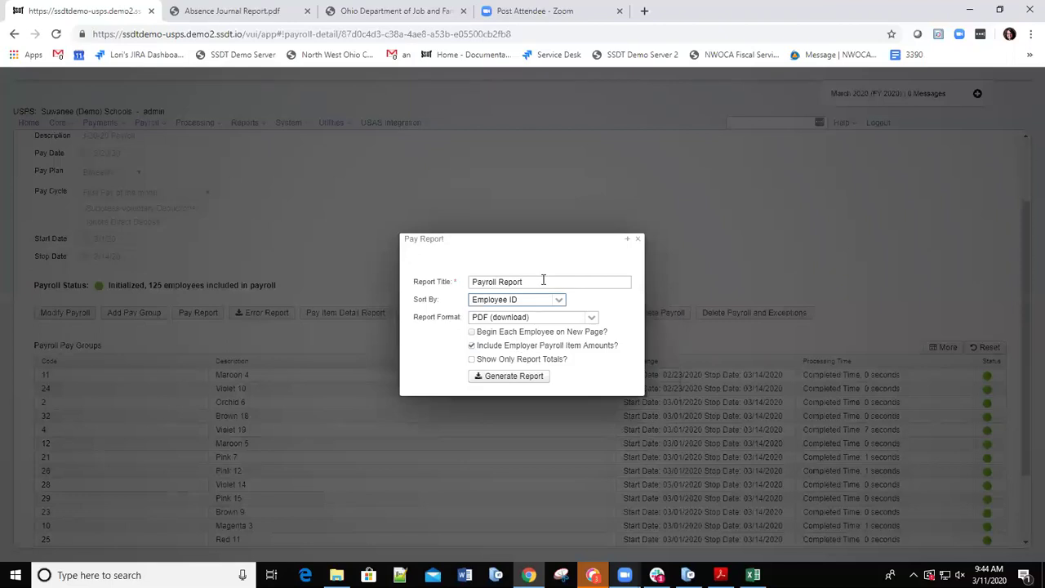
{"action": "left_click", "coordinate": [474, 284]}
{"action": "type", "text": "3-20-20 "}
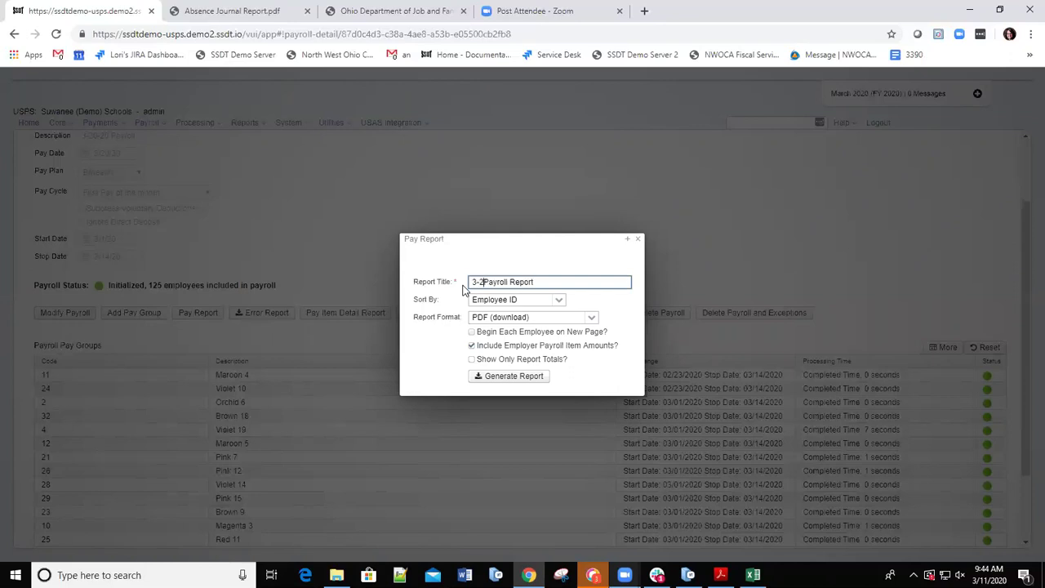
{"action": "type", "text": "INITI"}
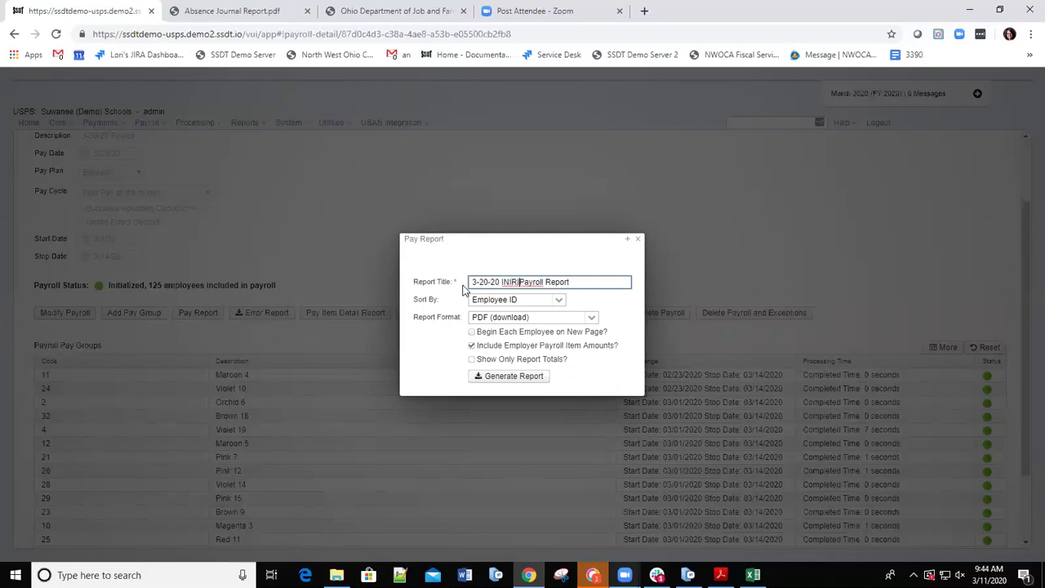
{"action": "type", "text": "AL"}
{"action": "left_click", "coordinate": [558, 302]}
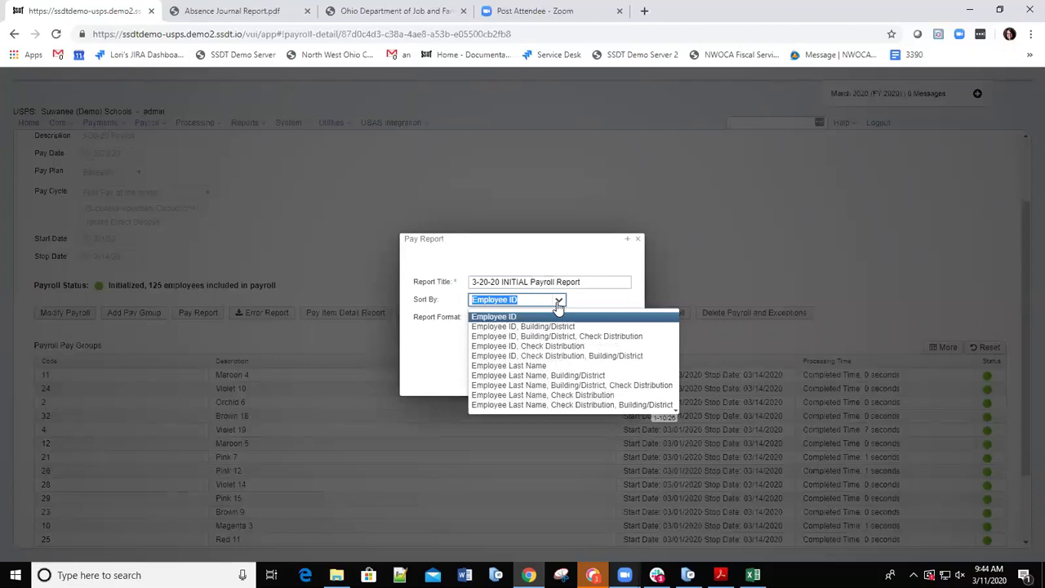
{"action": "left_click", "coordinate": [526, 369]}
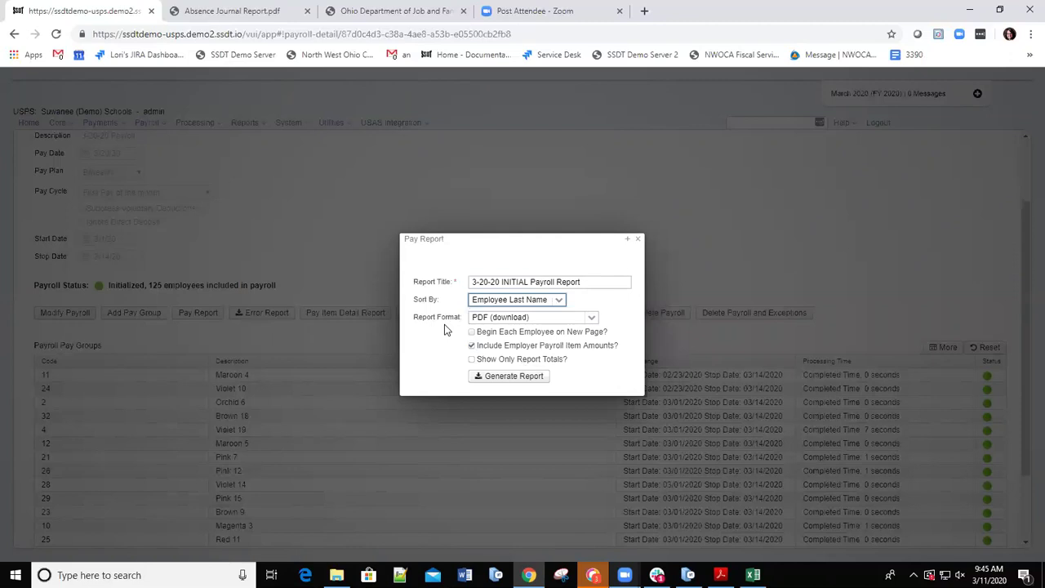
- Generate the pay report as a PDF download and save it as 3-20-20 INITIAL Payroll Report in Downloads
{"action": "left_click", "coordinate": [590, 318]}
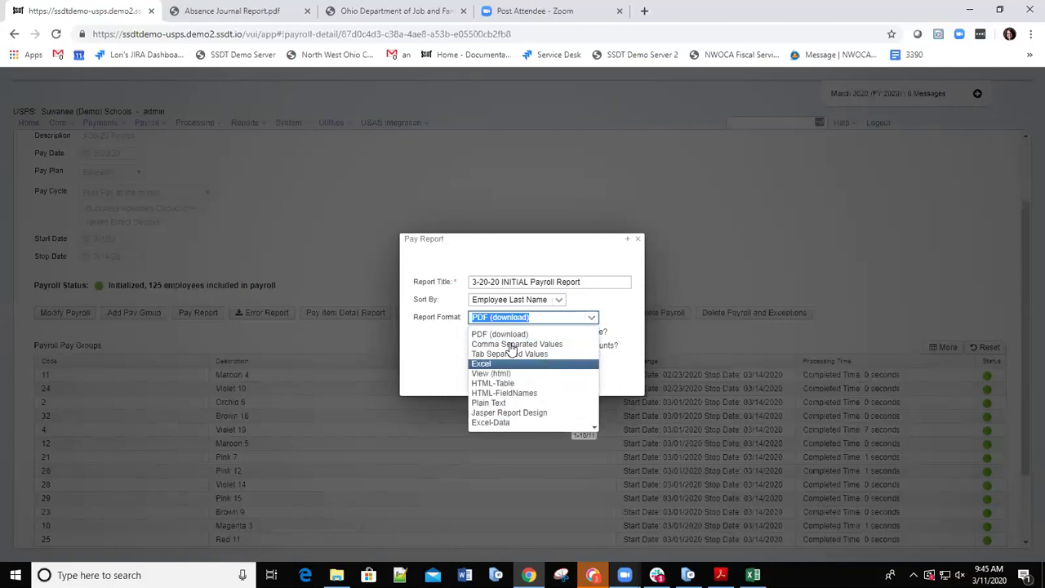
{"action": "left_click", "coordinate": [591, 319]}
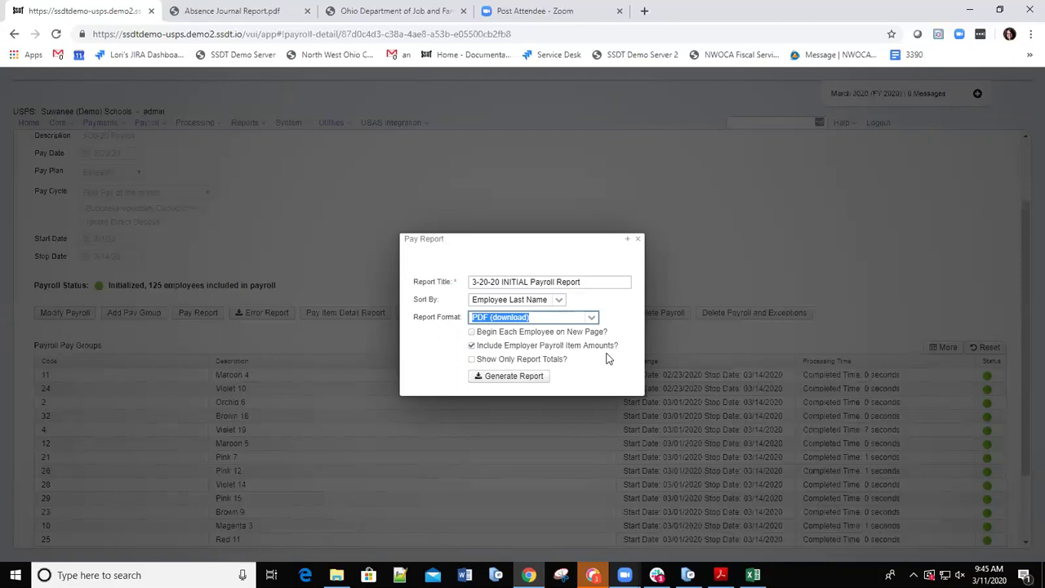
{"action": "left_click", "coordinate": [503, 379]}
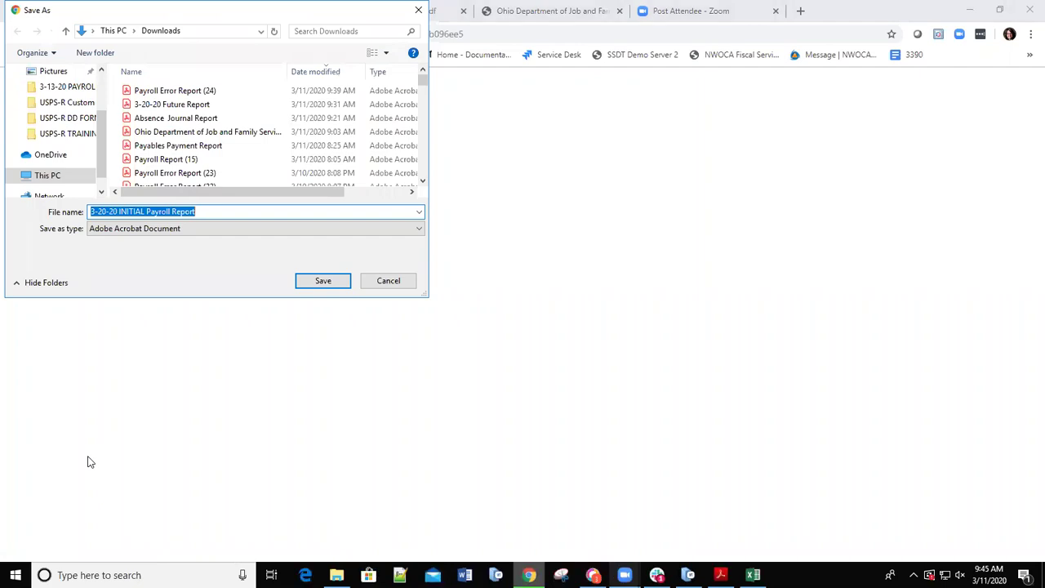
{"action": "left_click", "coordinate": [323, 282]}
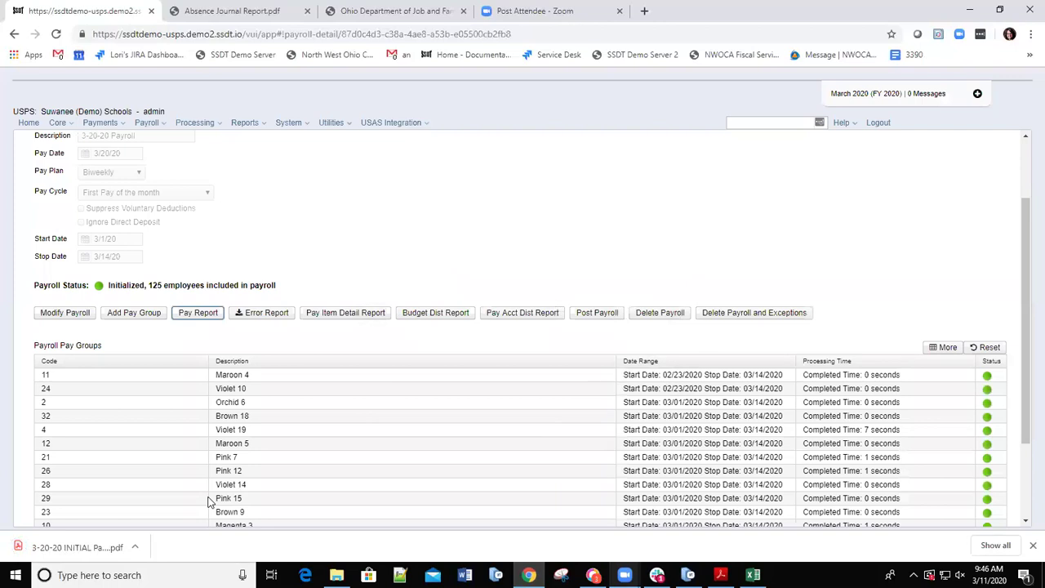
- Open the saved payroll report PDF and examine its selection page, pay group date ranges and individual employee pay details
{"action": "left_click", "coordinate": [49, 551]}
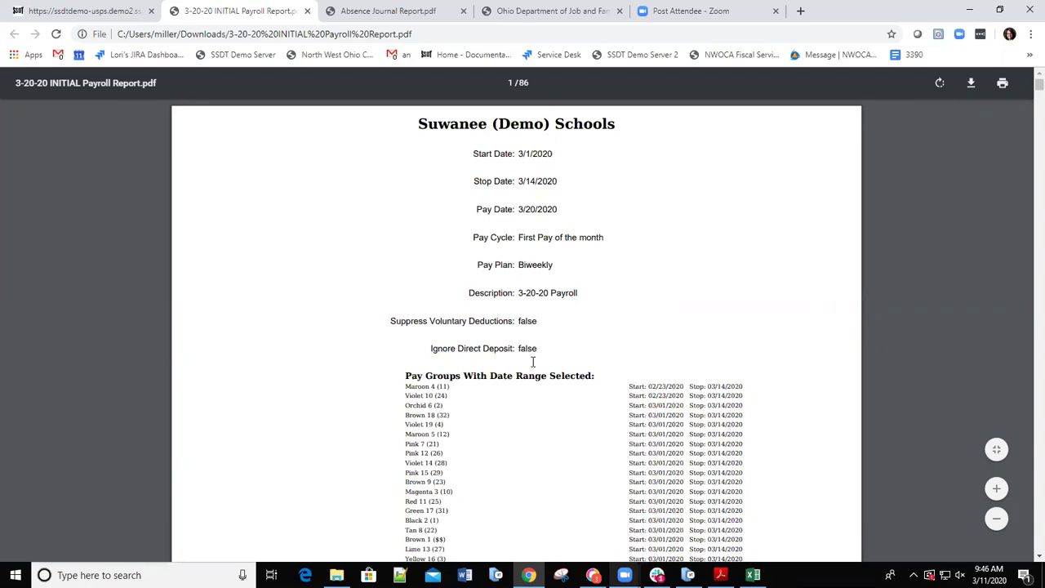
{"action": "scroll", "coordinate": [532, 361], "scroll_direction": "down", "scroll_amount": 5}
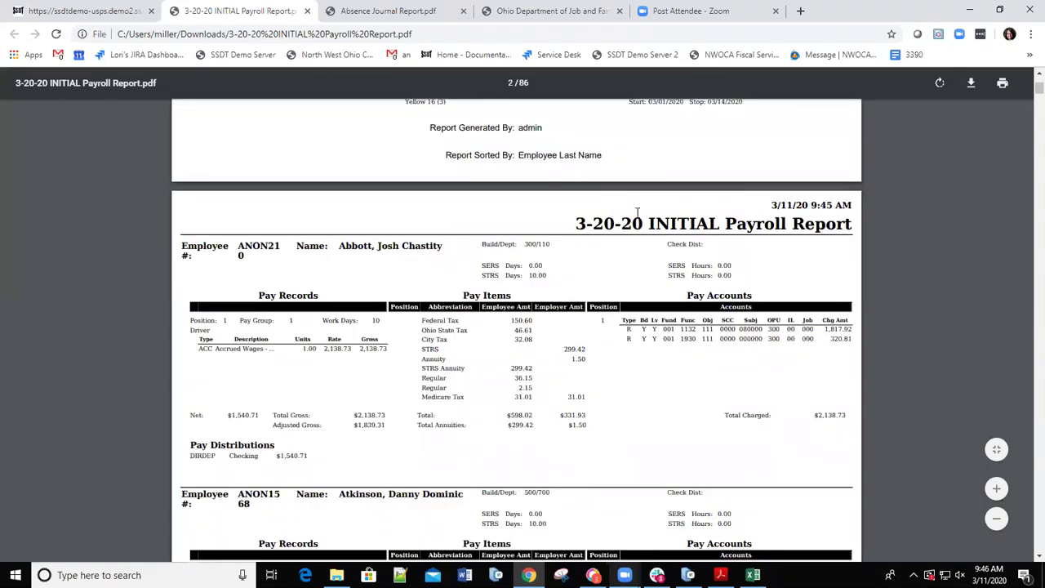
{"action": "scroll", "coordinate": [570, 207], "scroll_direction": "up", "scroll_amount": 5}
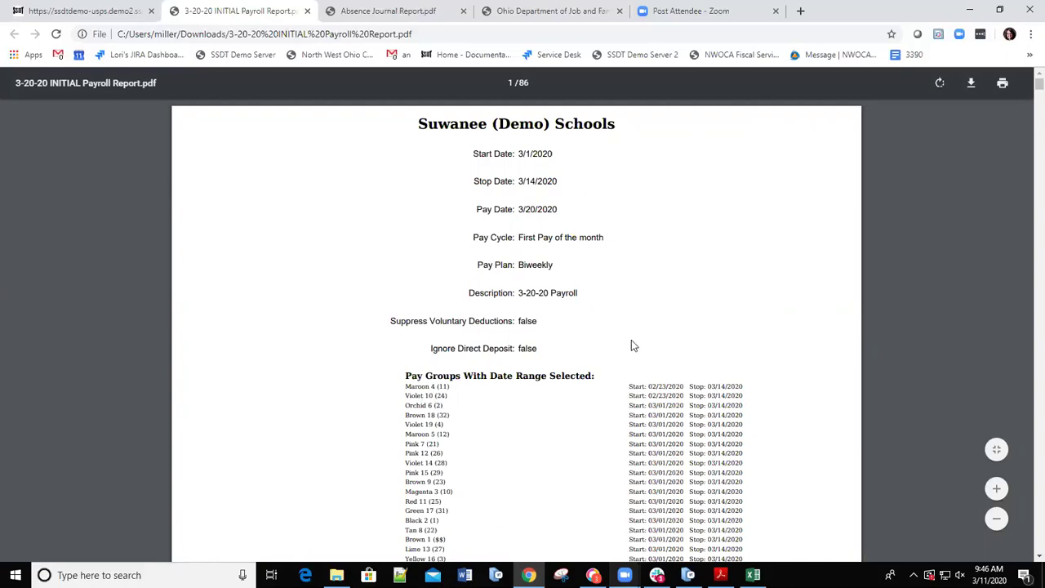
{"action": "scroll", "coordinate": [490, 379], "scroll_direction": "down", "scroll_amount": 15}
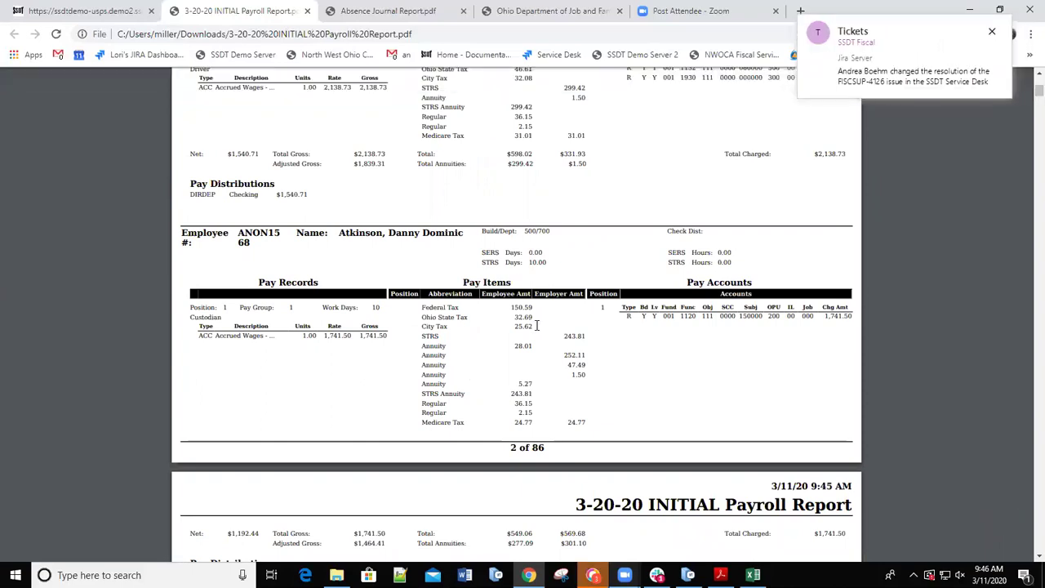
{"action": "scroll", "coordinate": [539, 319], "scroll_direction": "down", "scroll_amount": 4}
{"action": "scroll", "coordinate": [539, 326], "scroll_direction": "down", "scroll_amount": 12}
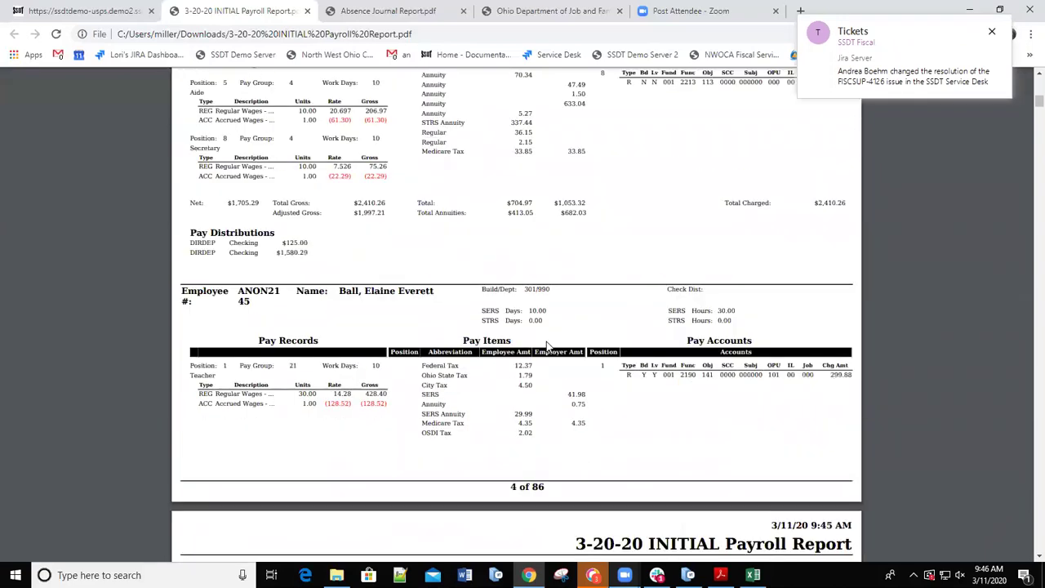
{"action": "scroll", "coordinate": [547, 347], "scroll_direction": "down", "scroll_amount": 20}
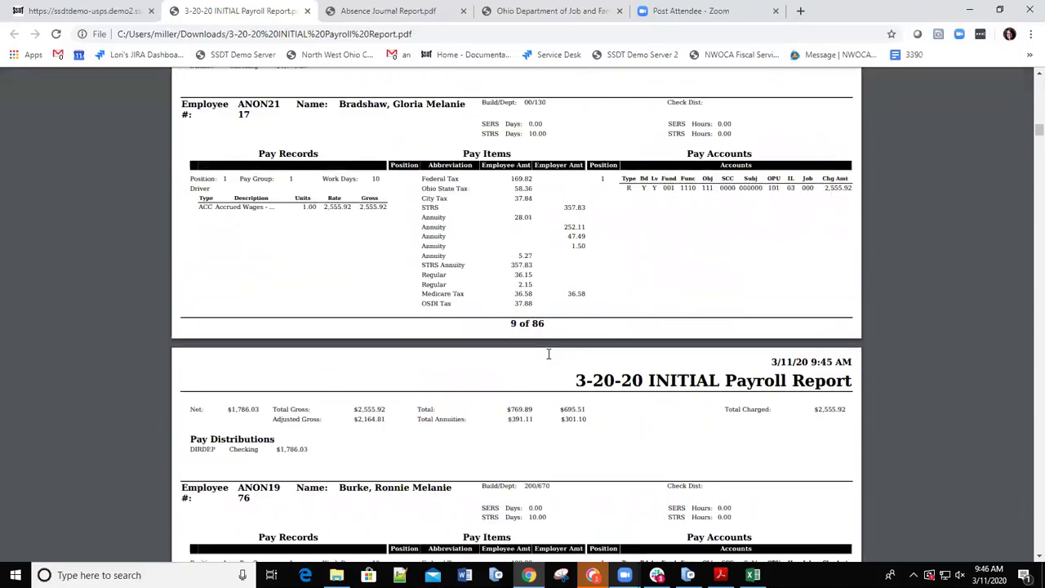
{"action": "scroll", "coordinate": [546, 364], "scroll_direction": "down", "scroll_amount": 5}
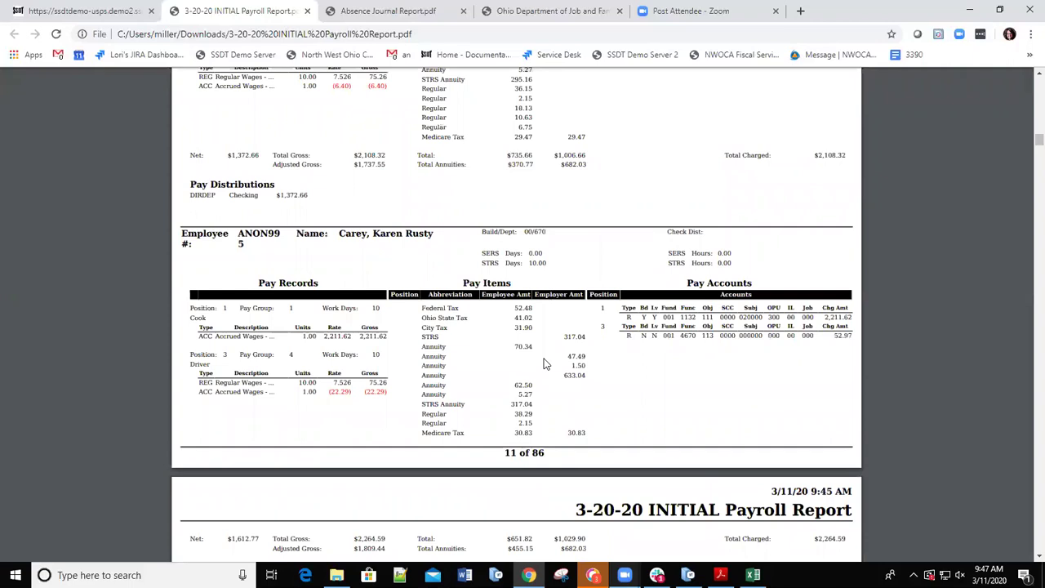
- Examine the report summary, pay group totals and pay type totals near the end of the payroll report
{"action": "scroll", "coordinate": [546, 365], "scroll_direction": "down", "scroll_amount": 20}
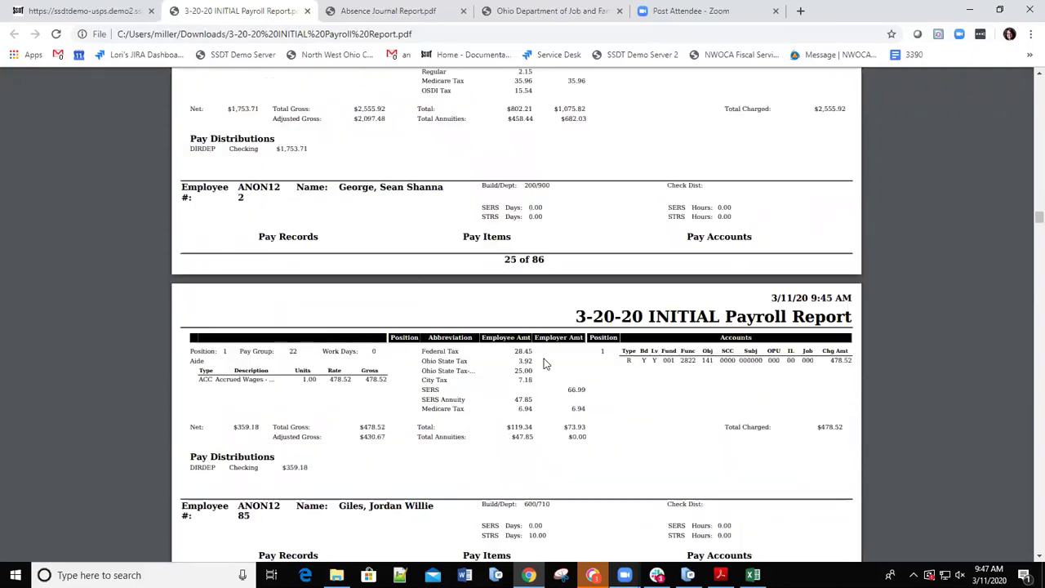
{"action": "scroll", "coordinate": [546, 365], "scroll_direction": "down", "scroll_amount": 20}
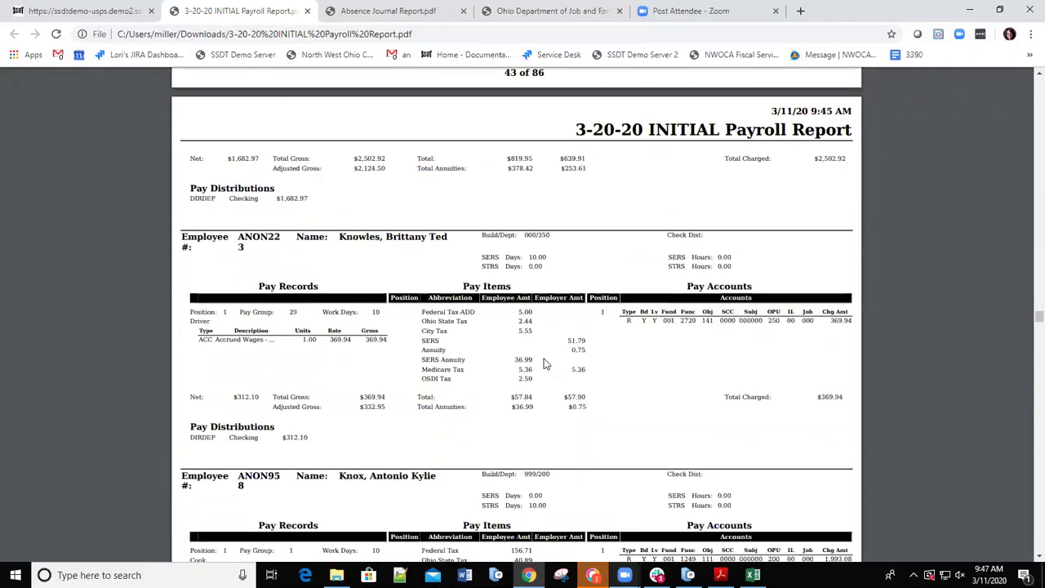
{"action": "scroll", "coordinate": [545, 365], "scroll_direction": "down", "scroll_amount": 20}
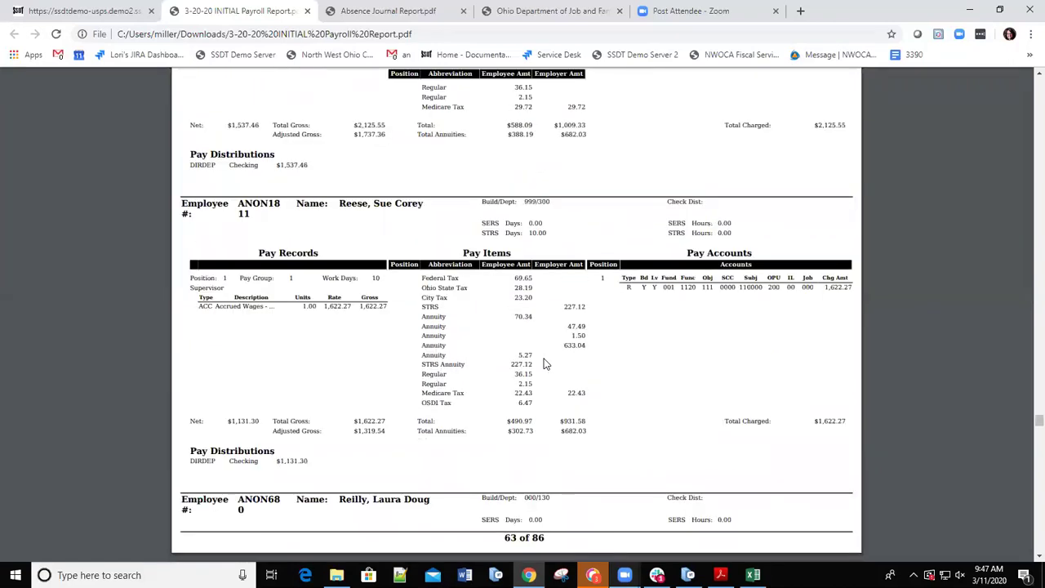
{"action": "scroll", "coordinate": [546, 364], "scroll_direction": "down", "scroll_amount": 20}
{"action": "scroll", "coordinate": [545, 365], "scroll_direction": "down", "scroll_amount": 20}
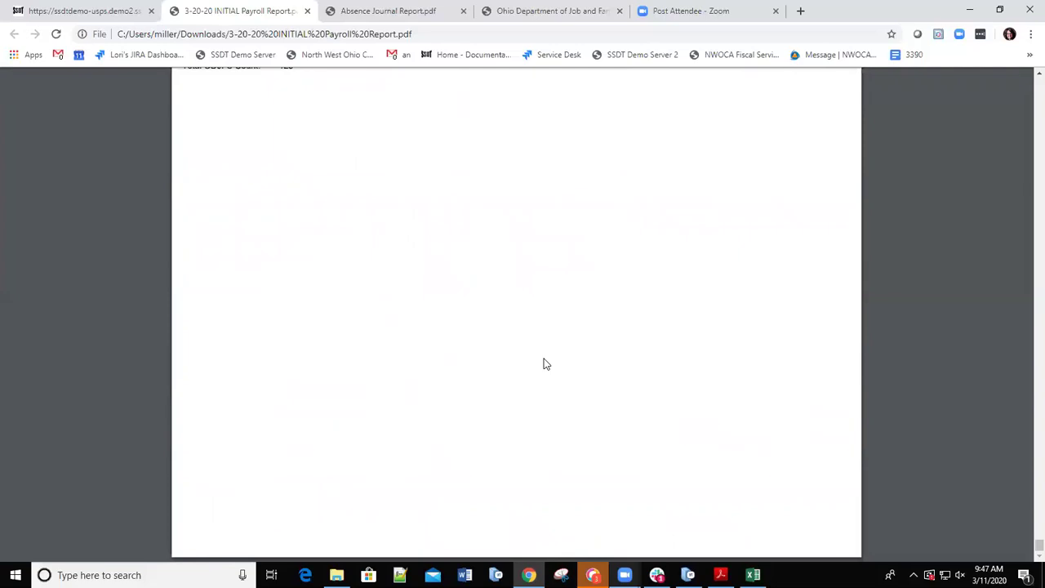
{"action": "scroll", "coordinate": [553, 283], "scroll_direction": "up", "scroll_amount": 12}
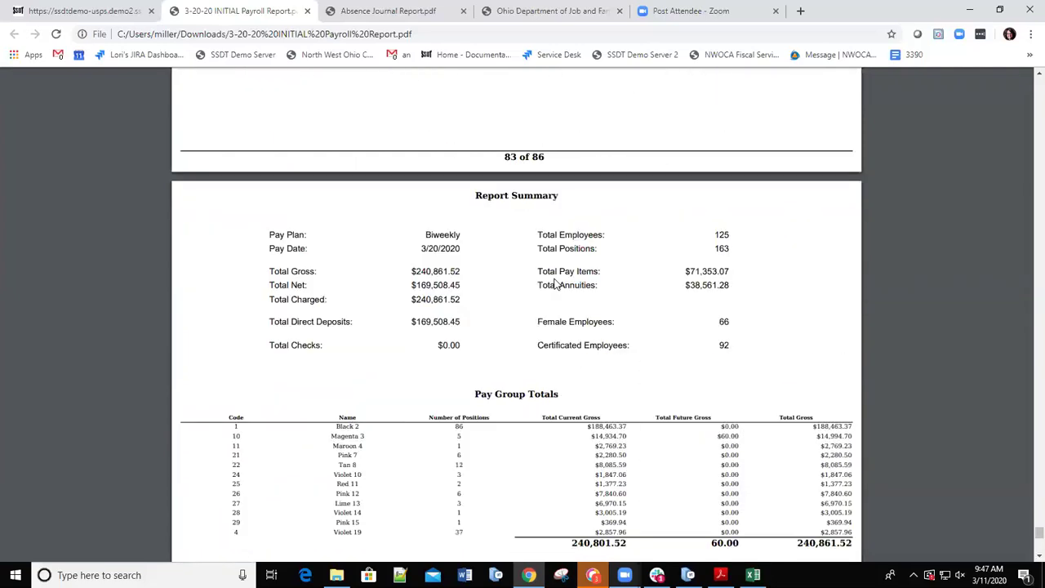
{"action": "scroll", "coordinate": [426, 289], "scroll_direction": "up", "scroll_amount": 1}
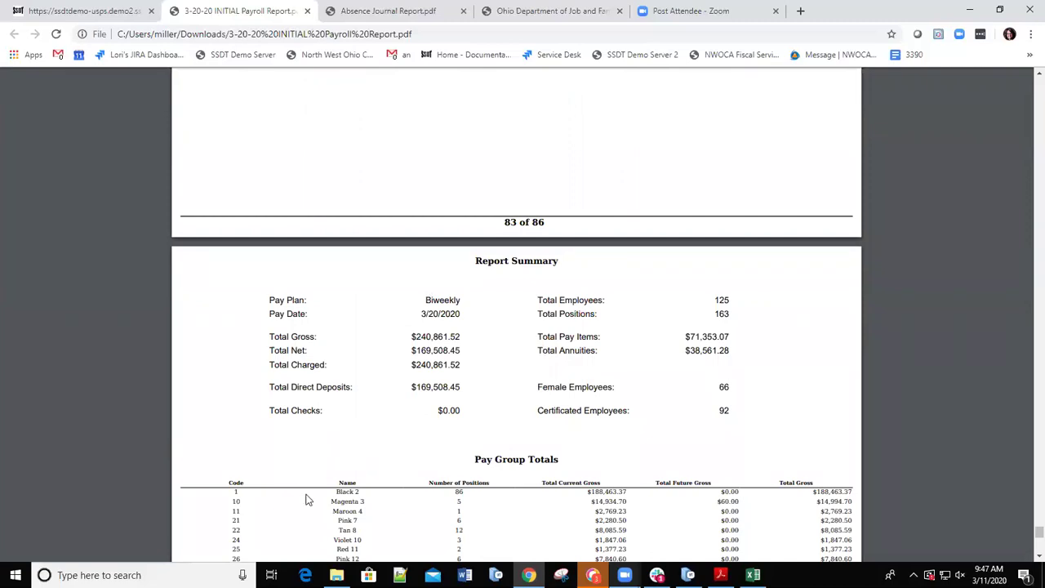
{"action": "scroll", "coordinate": [469, 516], "scroll_direction": "down", "scroll_amount": 2}
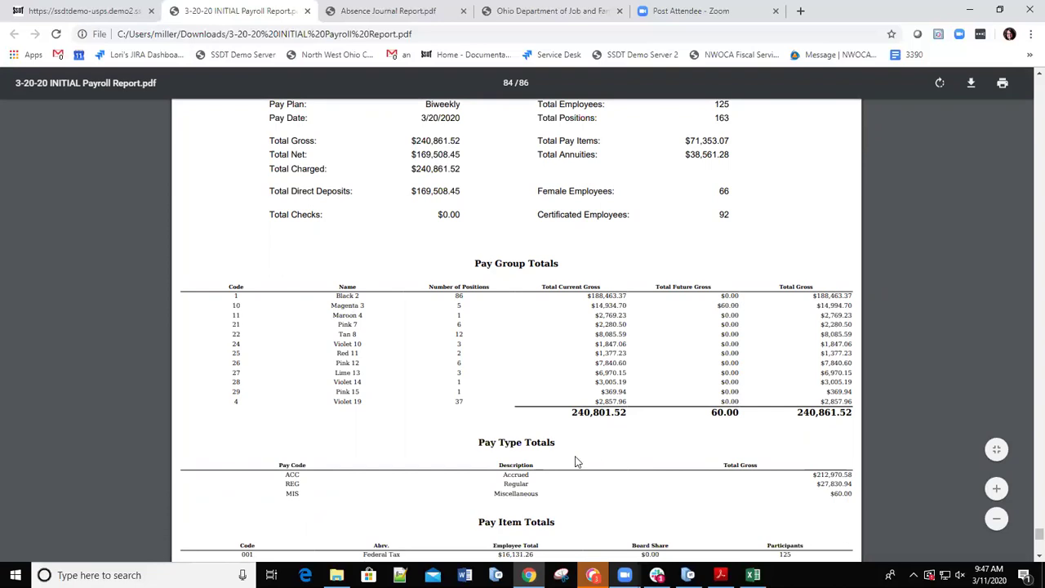
- Review the payroll report's pay type totals against the gross, net and employee figures in its report summary
{"action": "scroll", "coordinate": [561, 480], "scroll_direction": "down", "scroll_amount": 2}
{"action": "scroll", "coordinate": [487, 382], "scroll_direction": "up", "scroll_amount": 4}
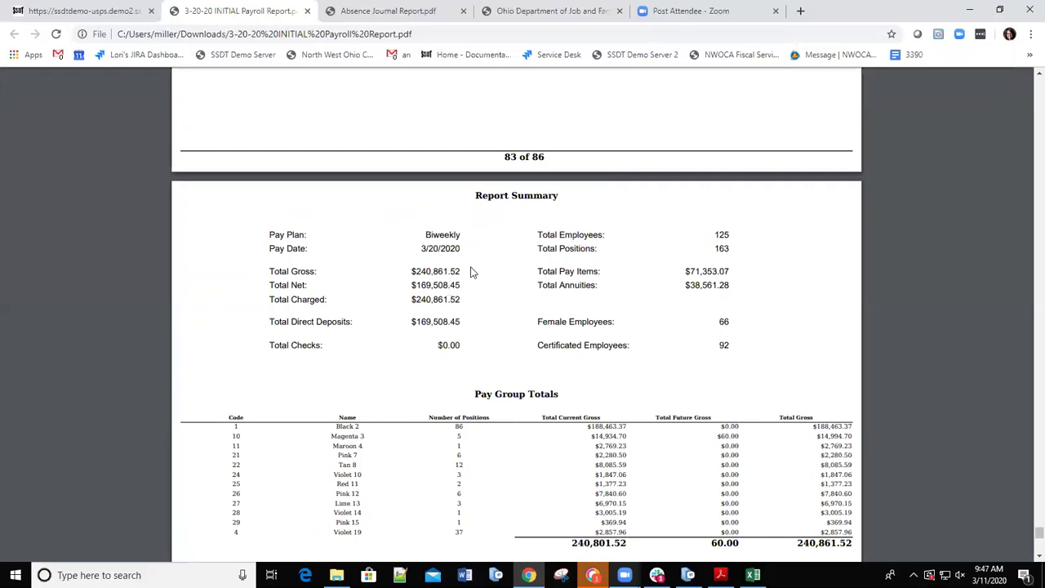
{"action": "scroll", "coordinate": [471, 270], "scroll_direction": "down", "scroll_amount": 1}
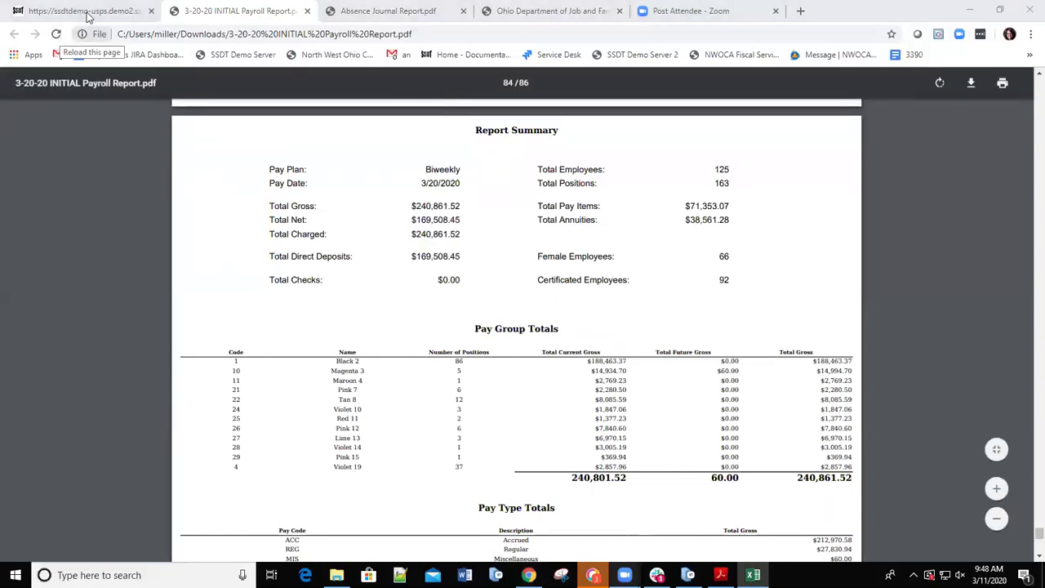
- Generate the Budget Distribution Report for the 3-20-20 payroll as a PDF, saving it in Downloads, and open it
{"action": "left_click", "coordinate": [88, 13]}
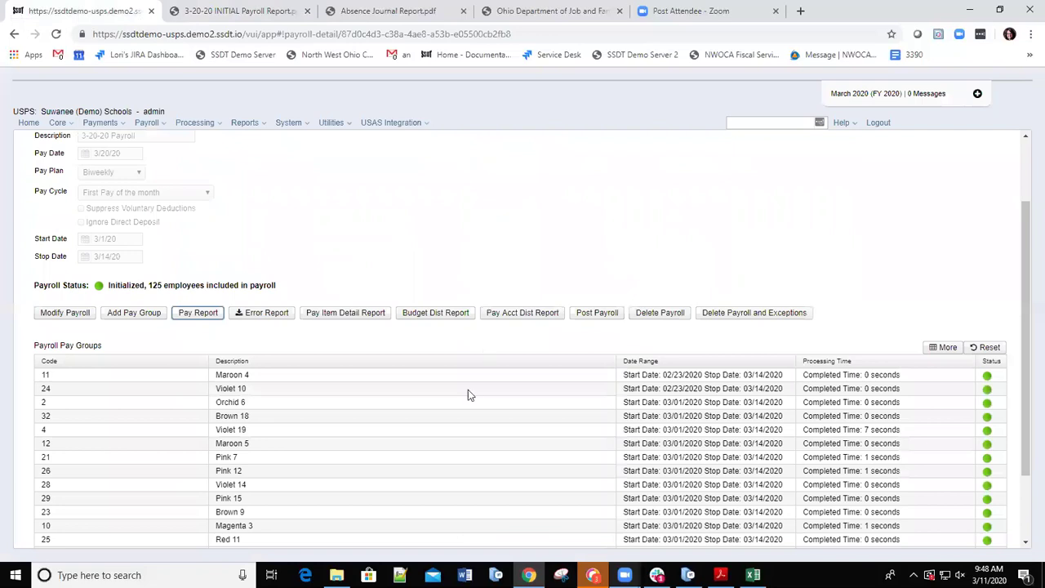
{"action": "left_click", "coordinate": [434, 319]}
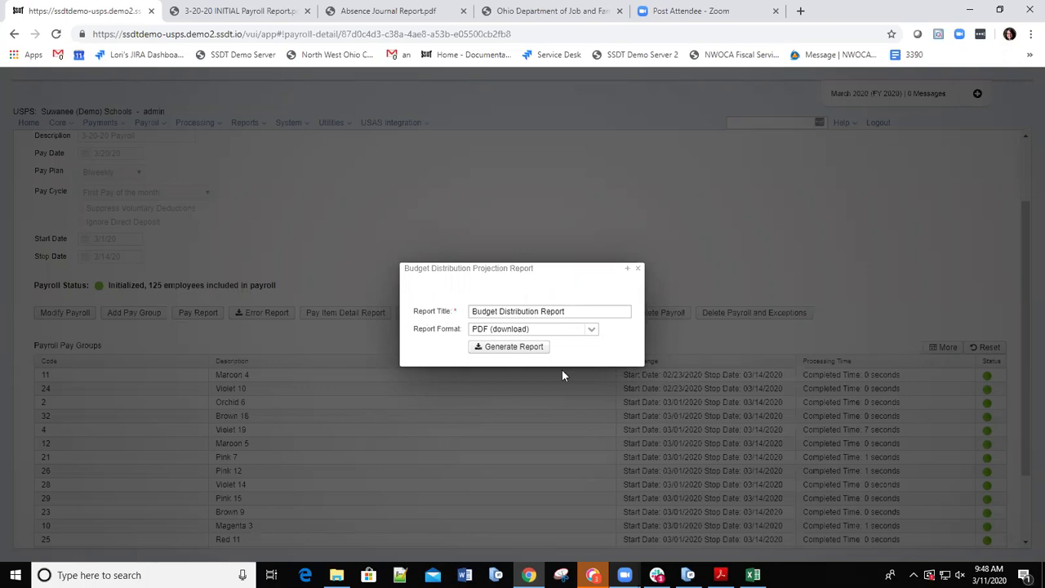
{"action": "left_click", "coordinate": [510, 351]}
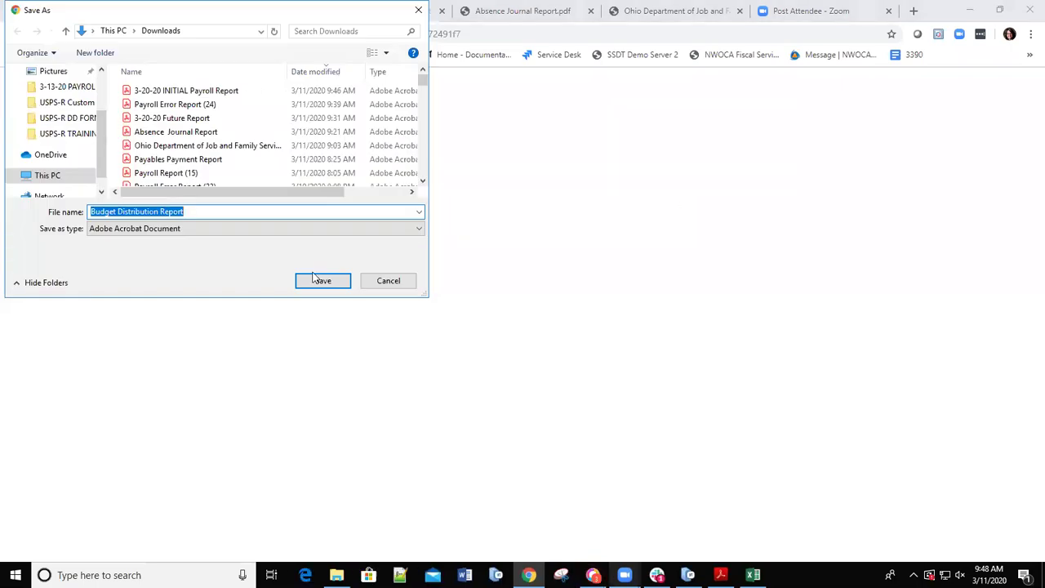
{"action": "left_click", "coordinate": [322, 280]}
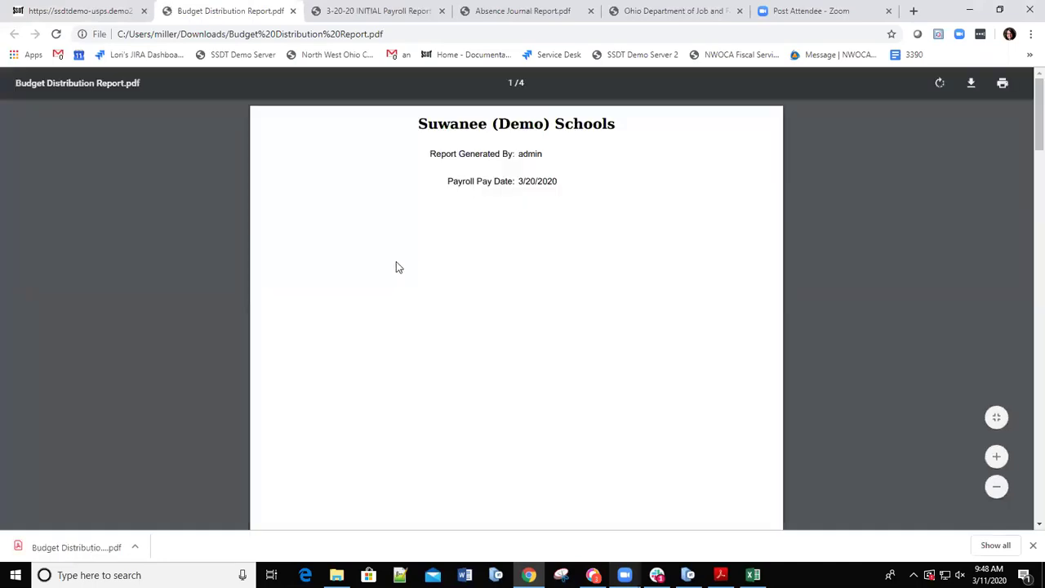
- Examine the Budget Distribution Report's gross expended by account and the fund totals in its report summary
{"action": "scroll", "coordinate": [415, 282], "scroll_direction": "down", "scroll_amount": 4}
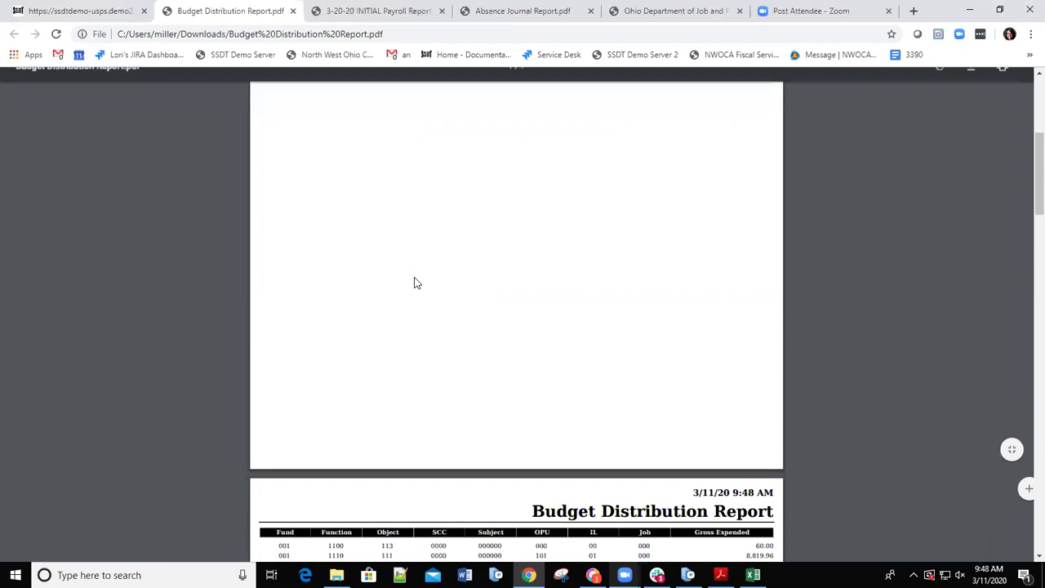
{"action": "scroll", "coordinate": [416, 282], "scroll_direction": "down", "scroll_amount": 2}
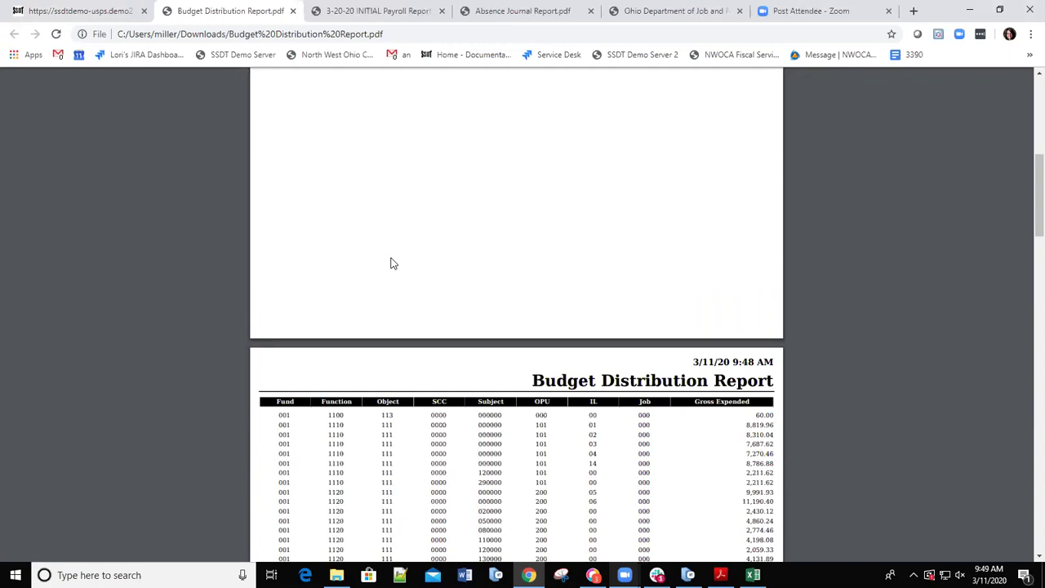
{"action": "scroll", "coordinate": [388, 259], "scroll_direction": "down", "scroll_amount": 3}
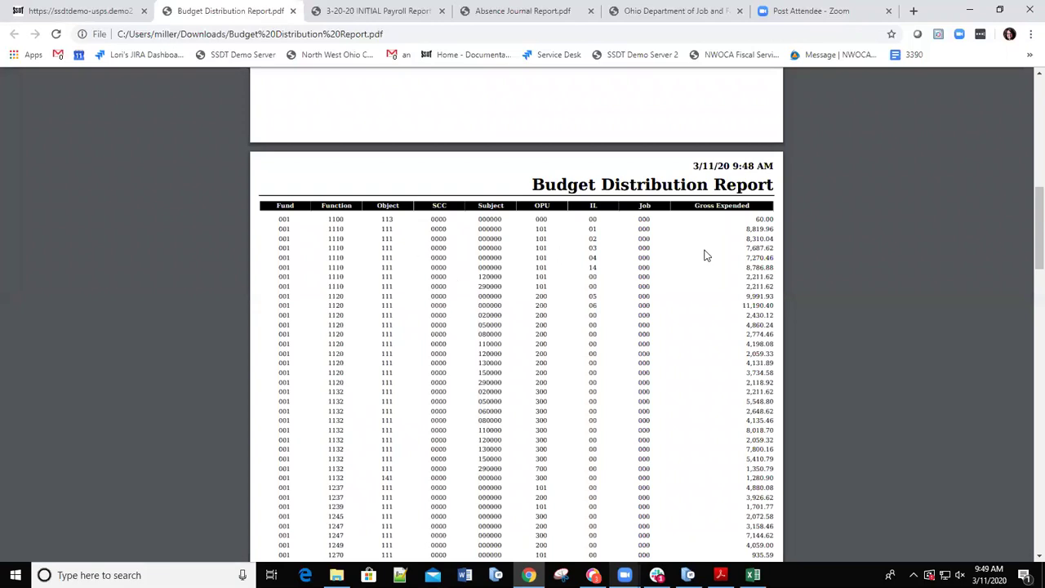
{"action": "scroll", "coordinate": [511, 278], "scroll_direction": "down", "scroll_amount": 6}
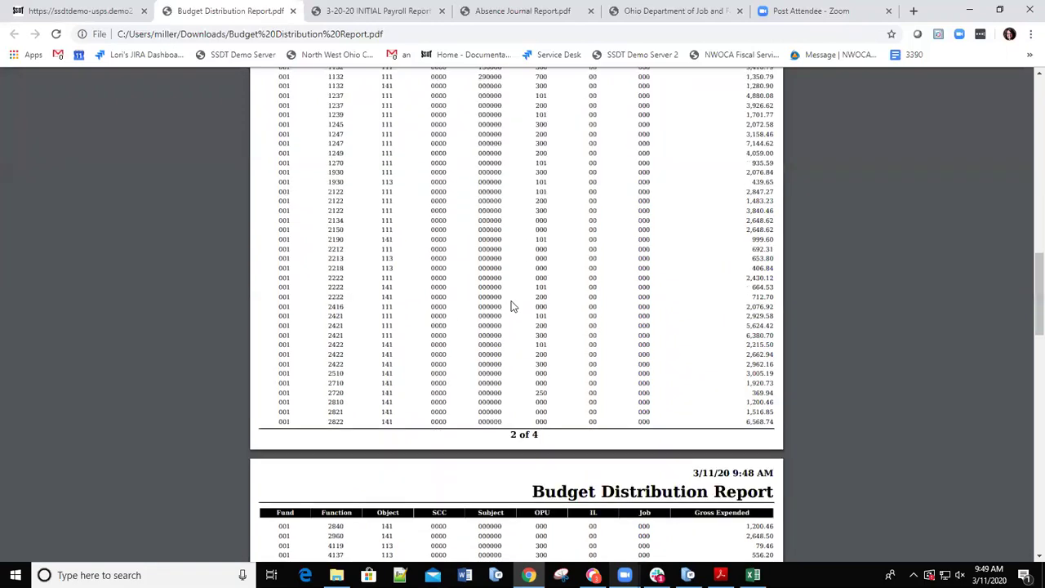
{"action": "scroll", "coordinate": [564, 314], "scroll_direction": "down", "scroll_amount": 10}
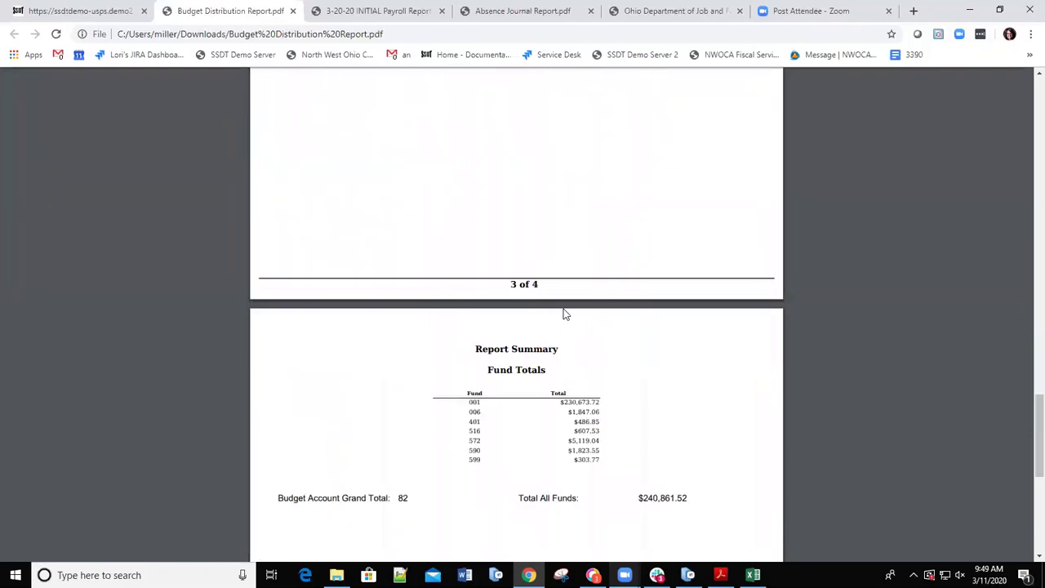
{"action": "scroll", "coordinate": [560, 311], "scroll_direction": "up", "scroll_amount": 5}
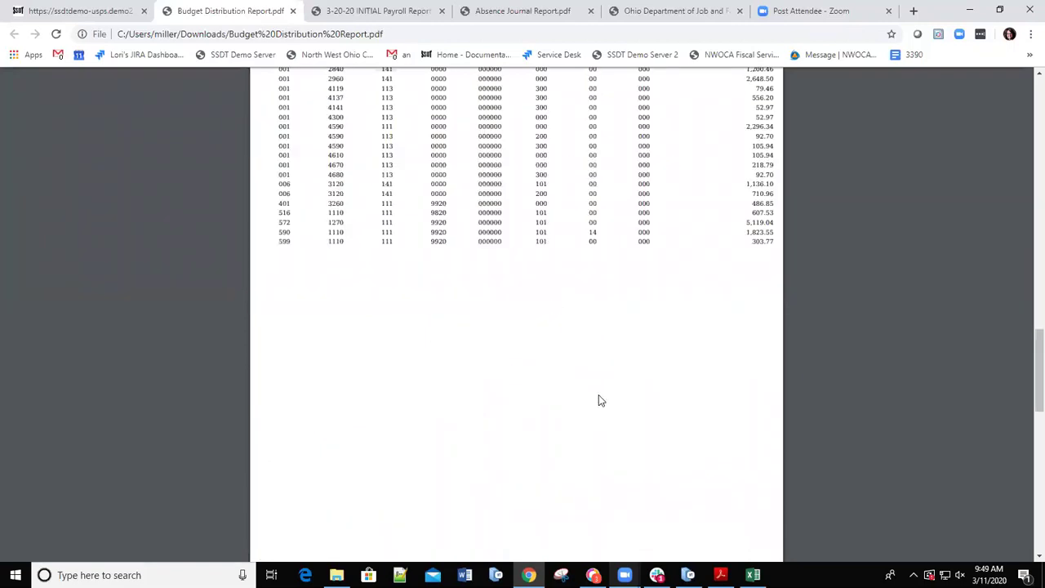
{"action": "scroll", "coordinate": [555, 367], "scroll_direction": "down", "scroll_amount": 12}
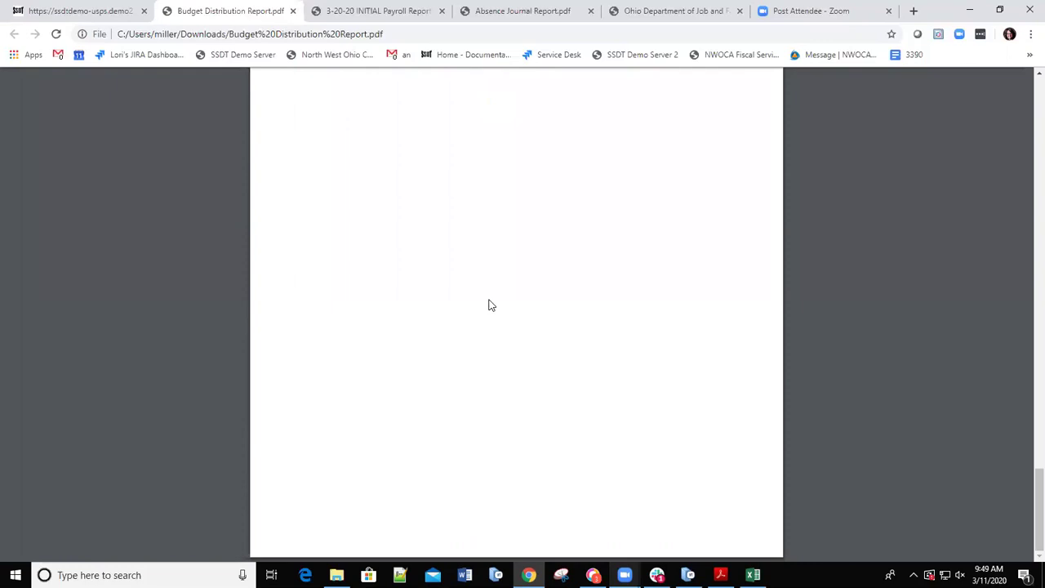
{"action": "scroll", "coordinate": [454, 200], "scroll_direction": "up", "scroll_amount": 5}
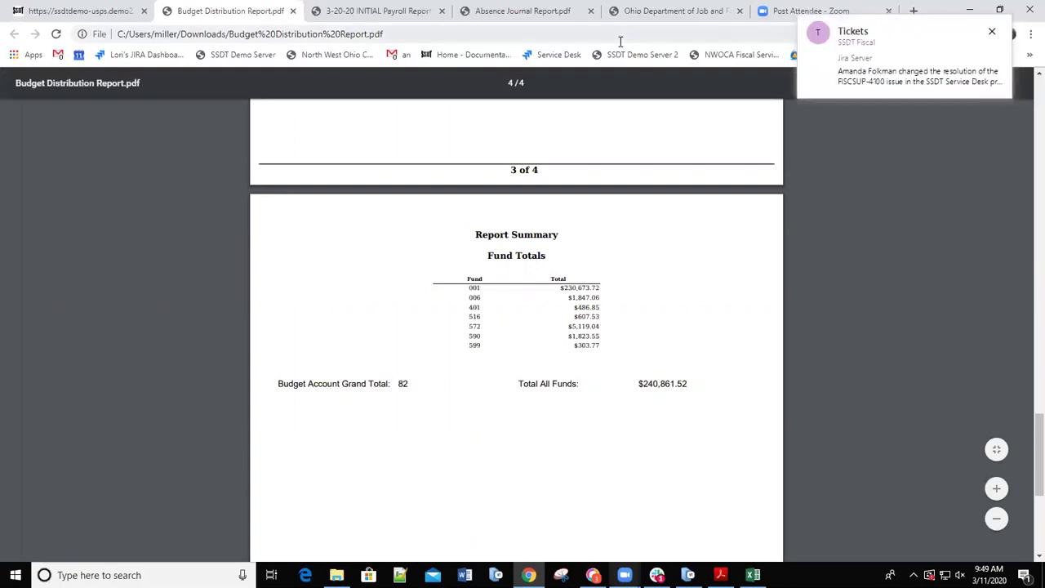
- Return to the payroll and set up its account distribution report titled "3-20-20- INITIAL Payroll Account Distribution Detail Report"
{"action": "left_click", "coordinate": [79, 16]}
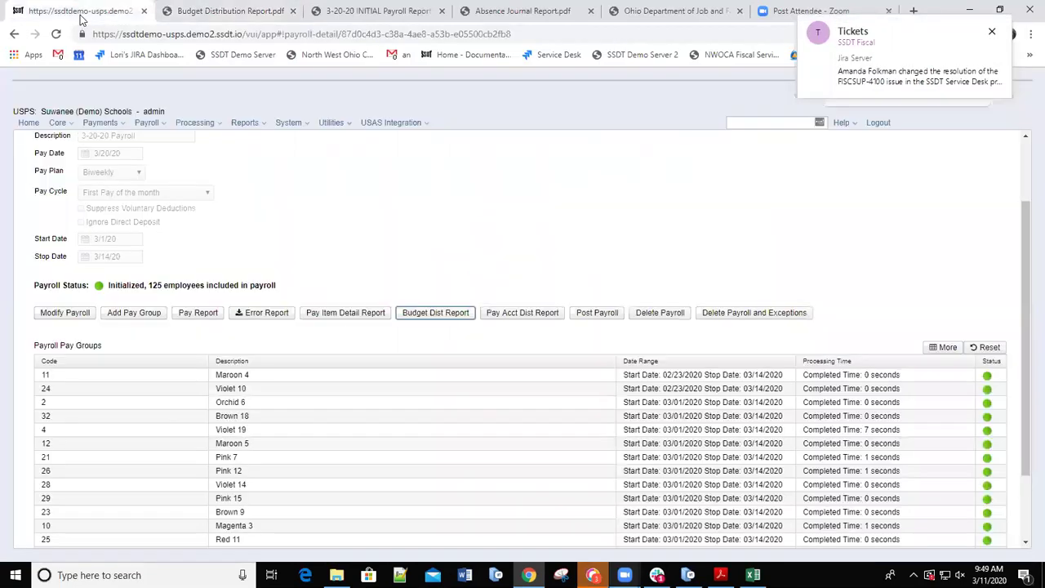
{"action": "left_click", "coordinate": [523, 317]}
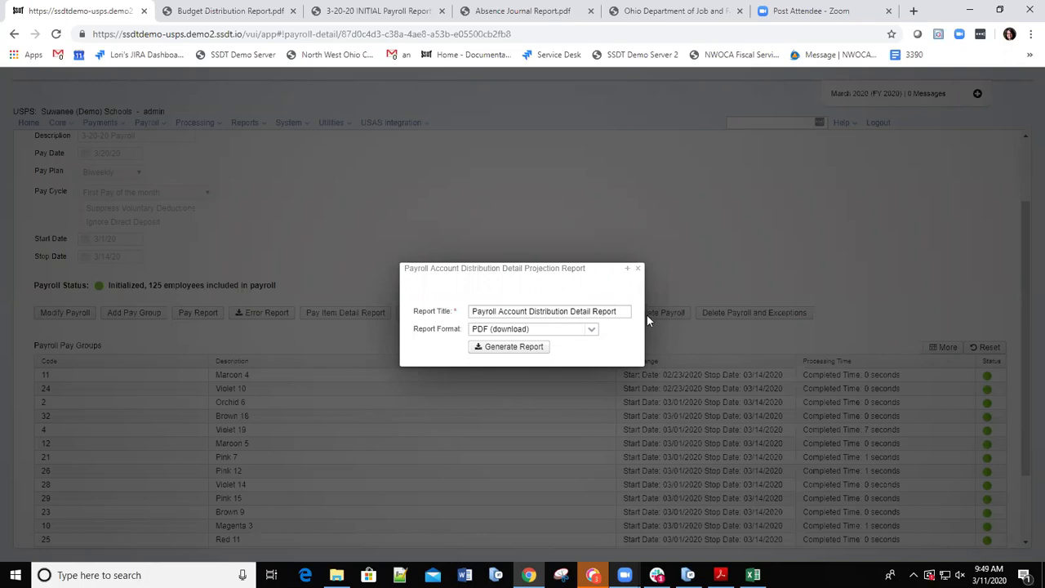
{"action": "left_click", "coordinate": [459, 313]}
{"action": "type", "text": "3-20-20- "}
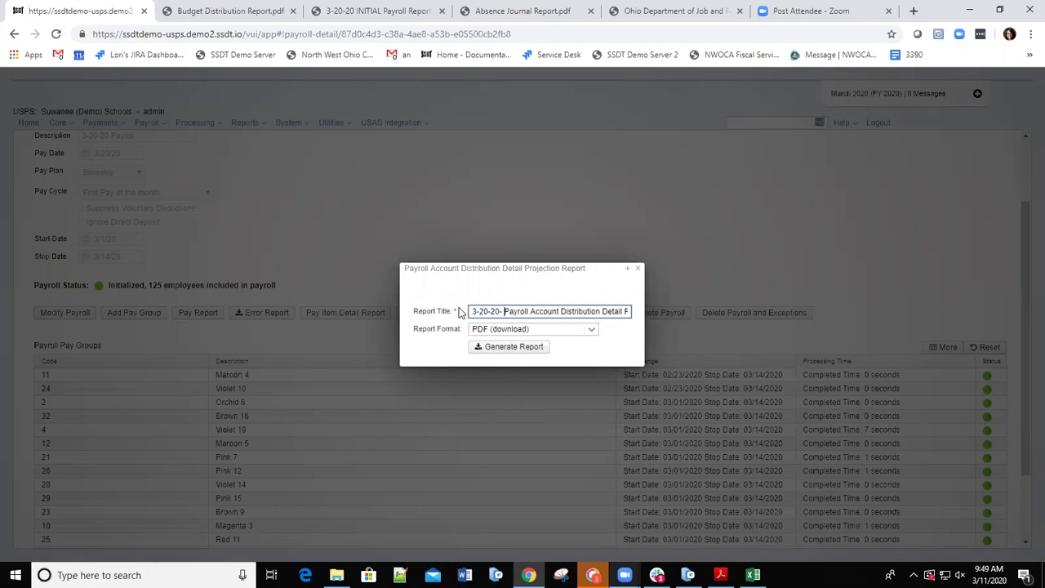
{"action": "type", "text": "INITIAL"}
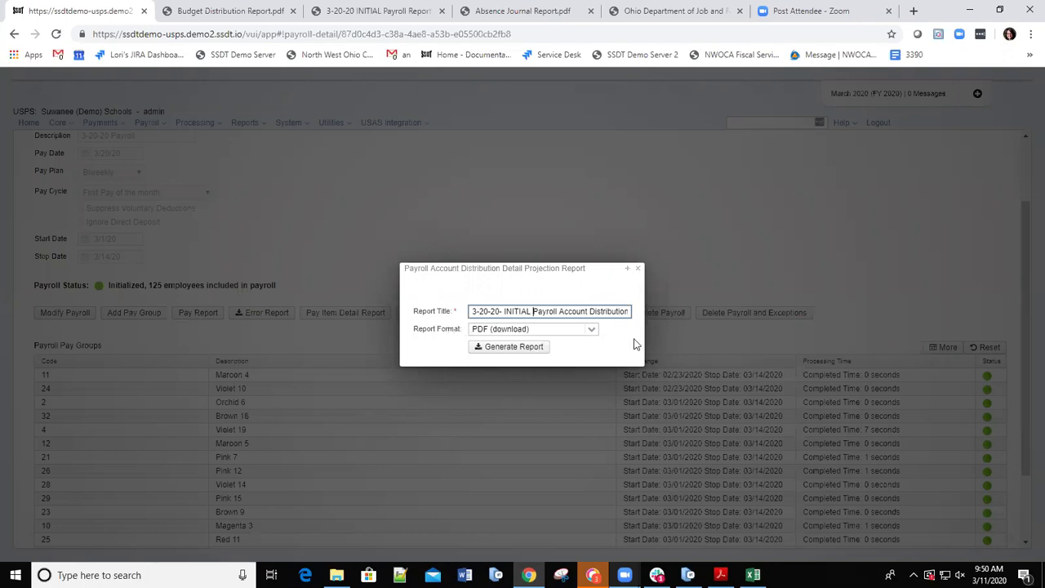
- Generate the account distribution detail report as a PDF, saving it under its title in Downloads, and open it
{"action": "left_click", "coordinate": [516, 347]}
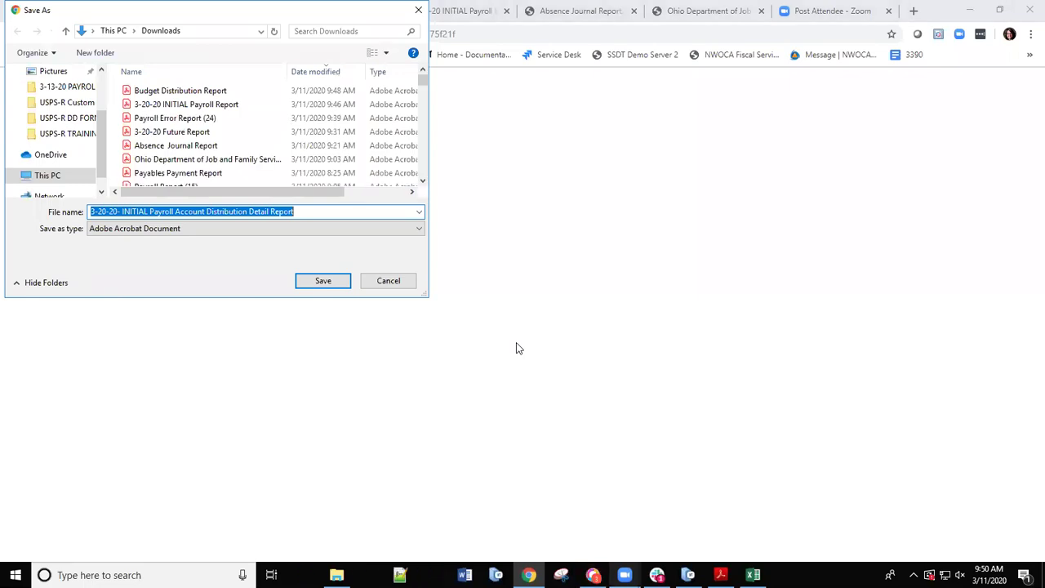
{"action": "left_click", "coordinate": [322, 280]}
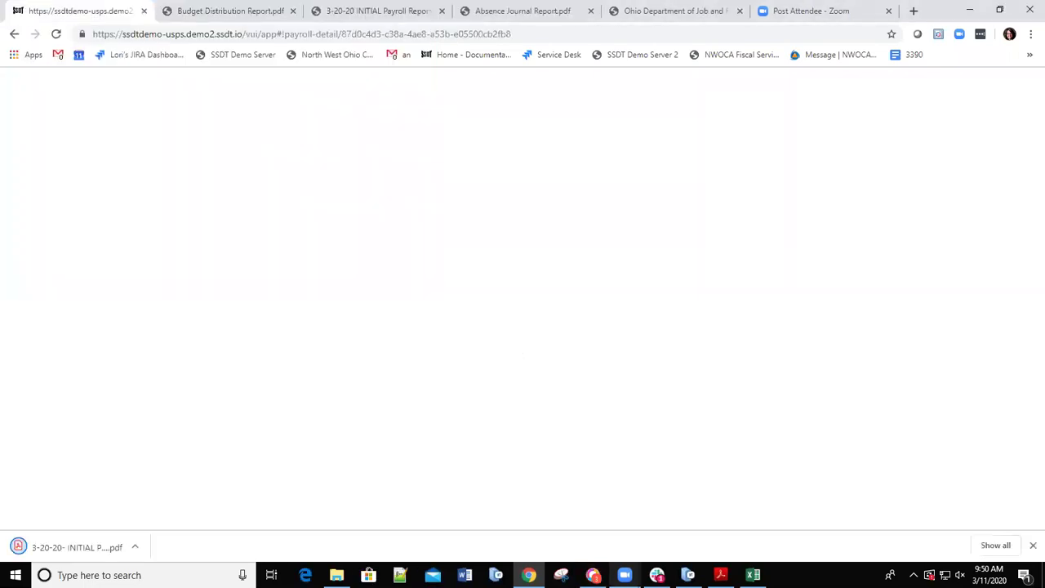
{"action": "left_click", "coordinate": [57, 552]}
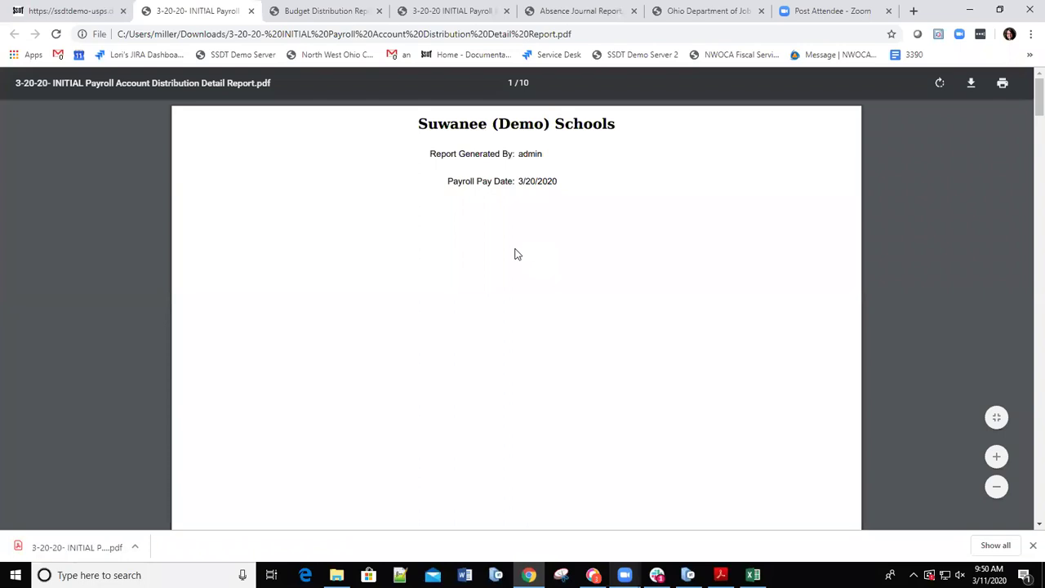
- Examine the account distribution detail report's employee amounts and budget subtotals per account, and the fund totals on its last page
{"action": "scroll", "coordinate": [506, 253], "scroll_direction": "down", "scroll_amount": 1}
{"action": "scroll", "coordinate": [507, 255], "scroll_direction": "down", "scroll_amount": 15}
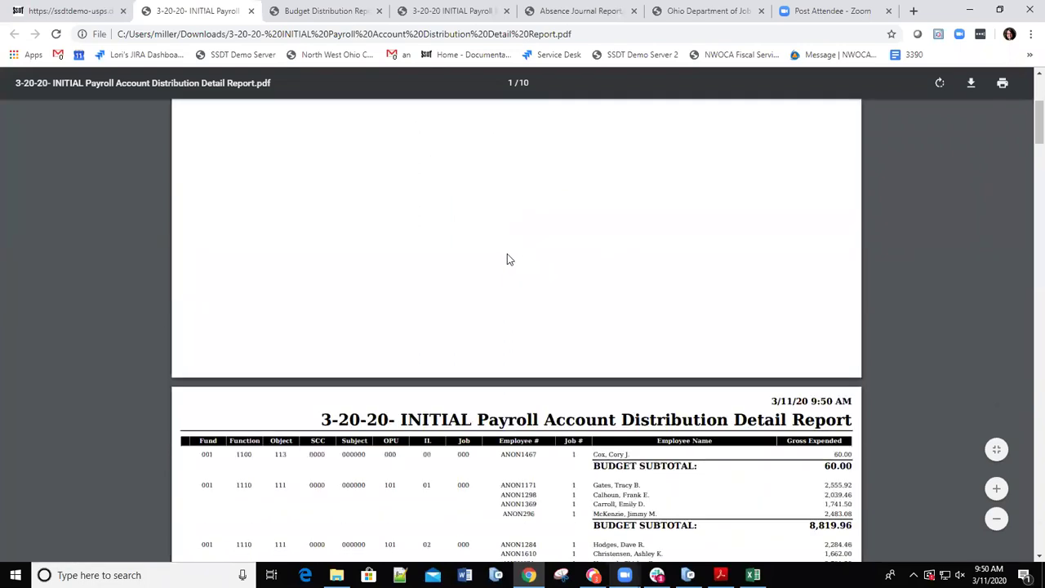
{"action": "scroll", "coordinate": [507, 260], "scroll_direction": "up", "scroll_amount": 2}
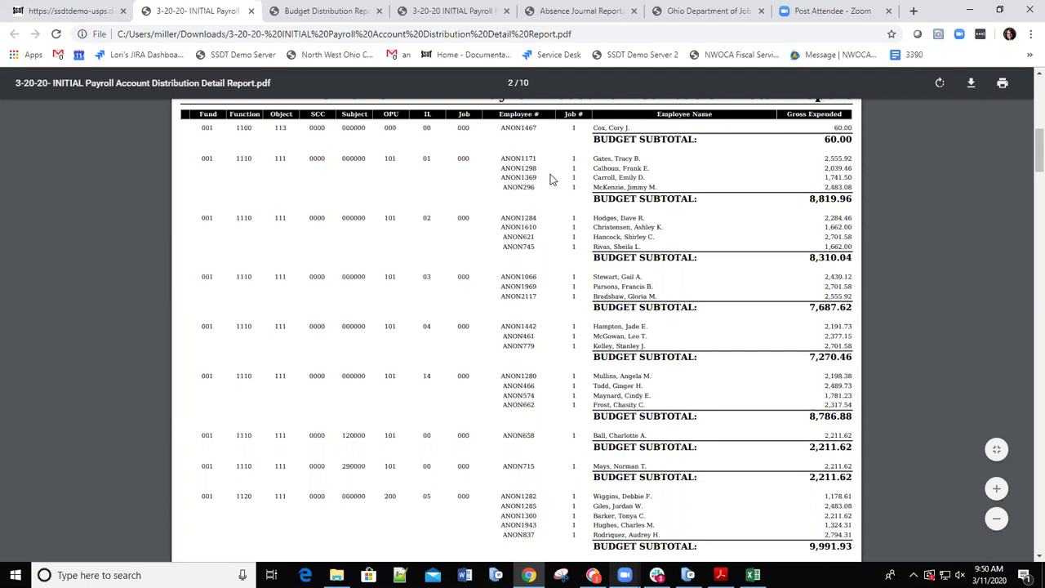
{"action": "scroll", "coordinate": [591, 228], "scroll_direction": "down", "scroll_amount": 3}
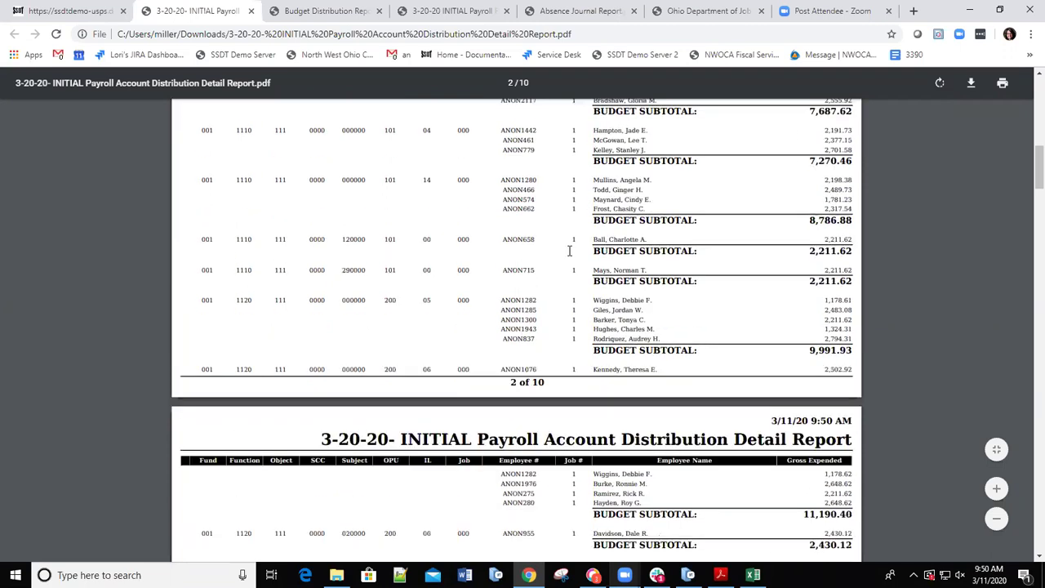
{"action": "scroll", "coordinate": [569, 250], "scroll_direction": "down", "scroll_amount": 15}
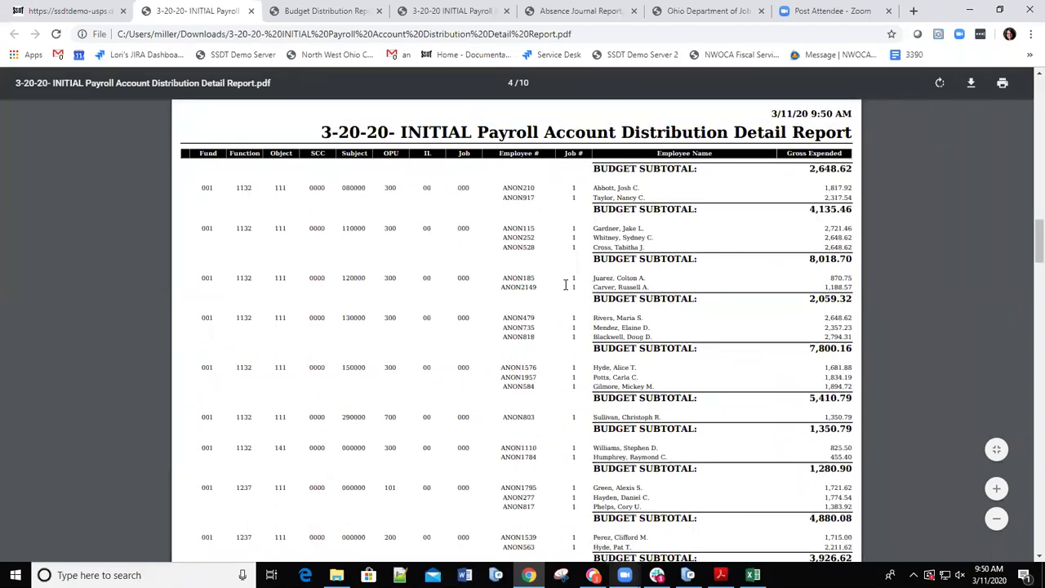
{"action": "scroll", "coordinate": [564, 286], "scroll_direction": "down", "scroll_amount": 5}
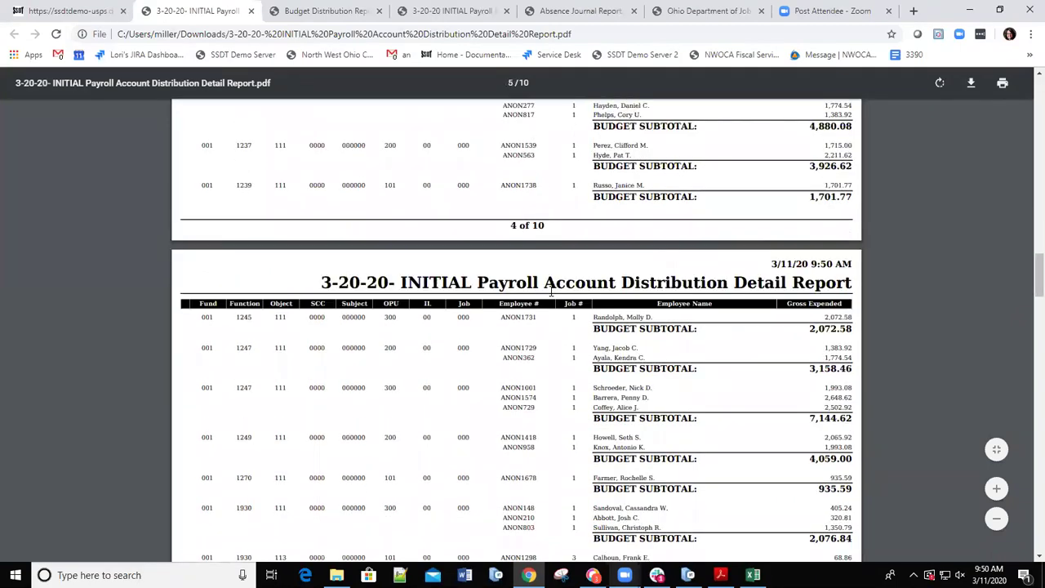
{"action": "scroll", "coordinate": [551, 291], "scroll_direction": "down", "scroll_amount": 10}
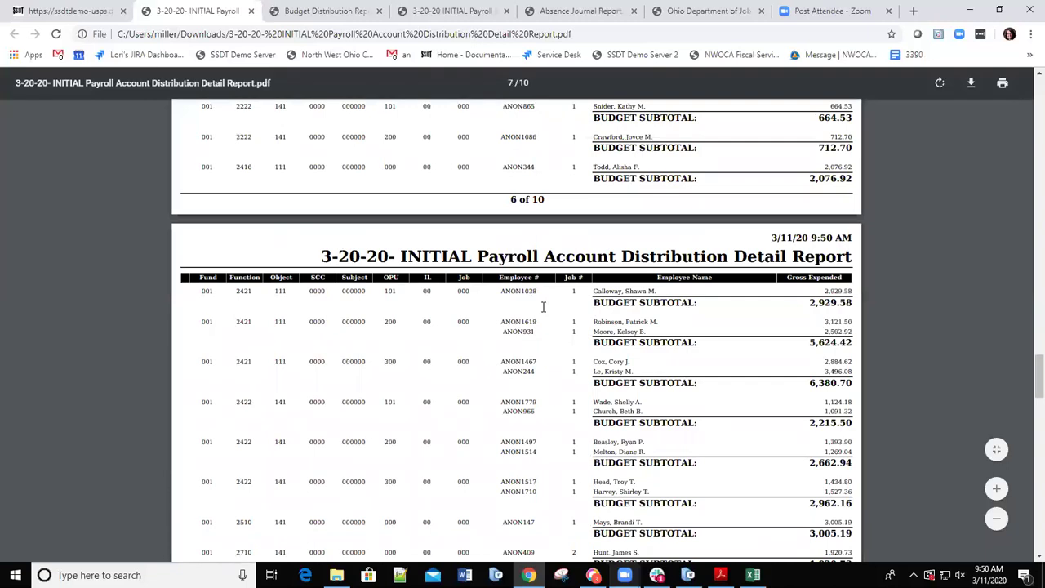
{"action": "scroll", "coordinate": [547, 306], "scroll_direction": "down", "scroll_amount": 15}
{"action": "scroll", "coordinate": [538, 318], "scroll_direction": "down", "scroll_amount": 5}
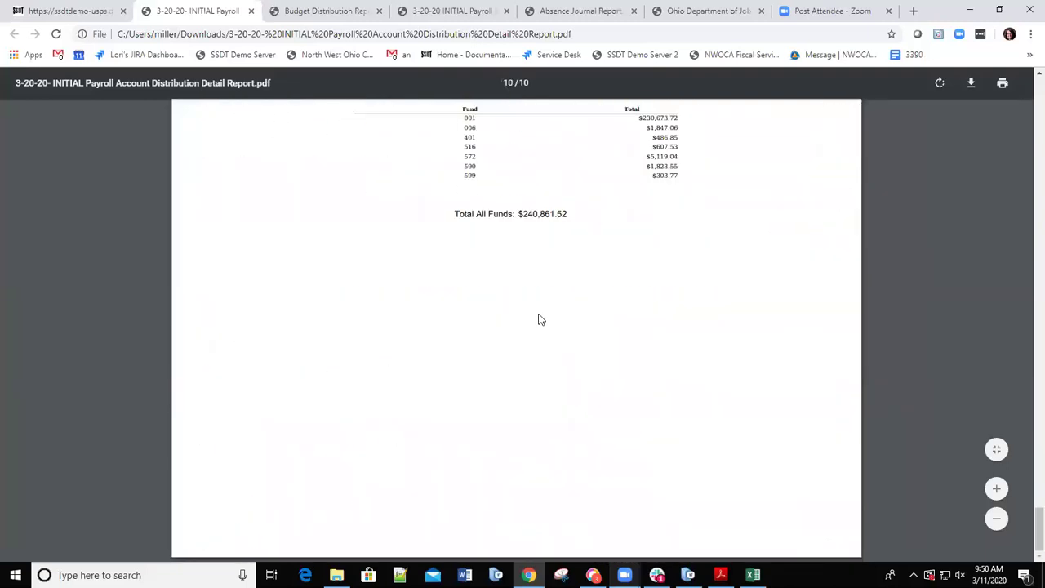
{"action": "scroll", "coordinate": [538, 318], "scroll_direction": "up", "scroll_amount": 3}
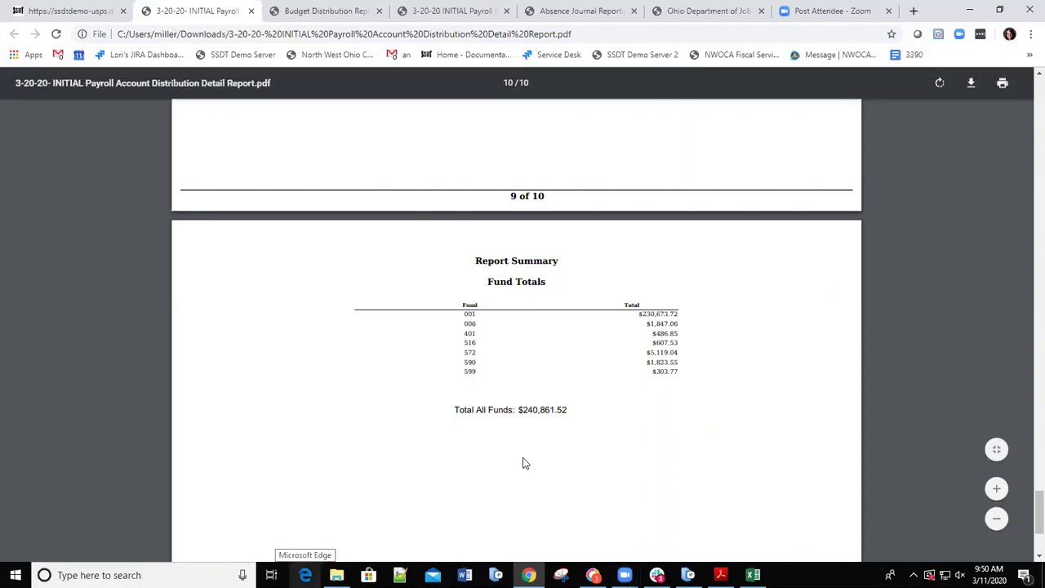
- Set up the payroll's pay item detail report titled "3-20- INITIAL Payroll Item Detail Report", sorted by Employee Name
{"action": "left_click", "coordinate": [69, 17]}
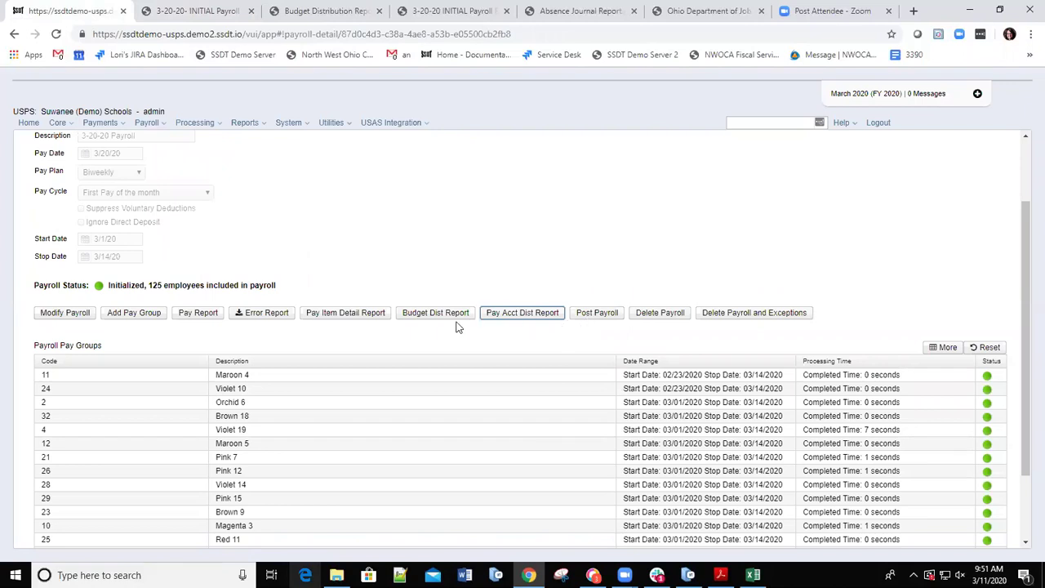
{"action": "left_click", "coordinate": [346, 317]}
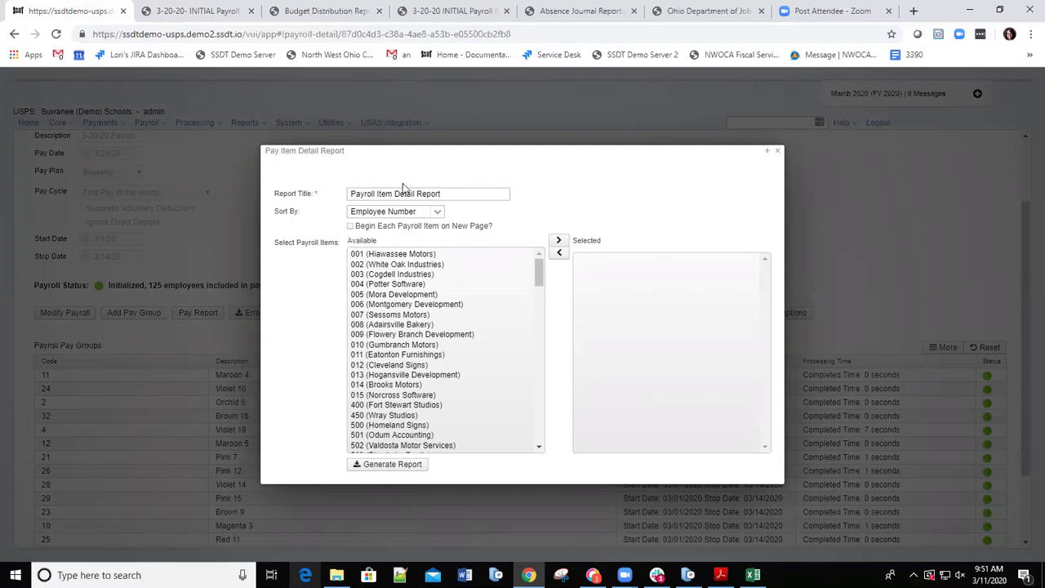
{"action": "left_click", "coordinate": [352, 193]}
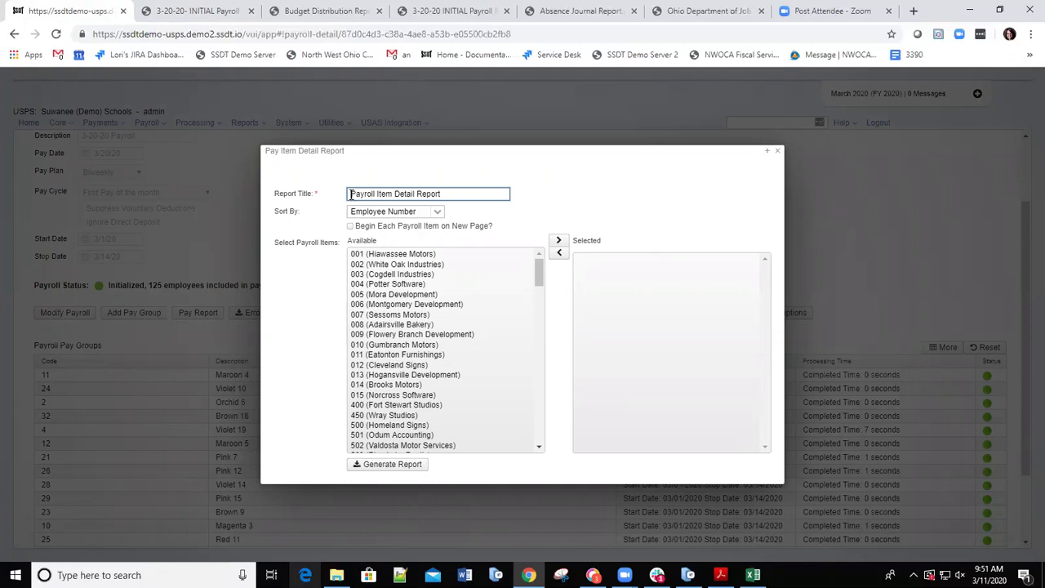
{"action": "type", "text": "3-20- INI"}
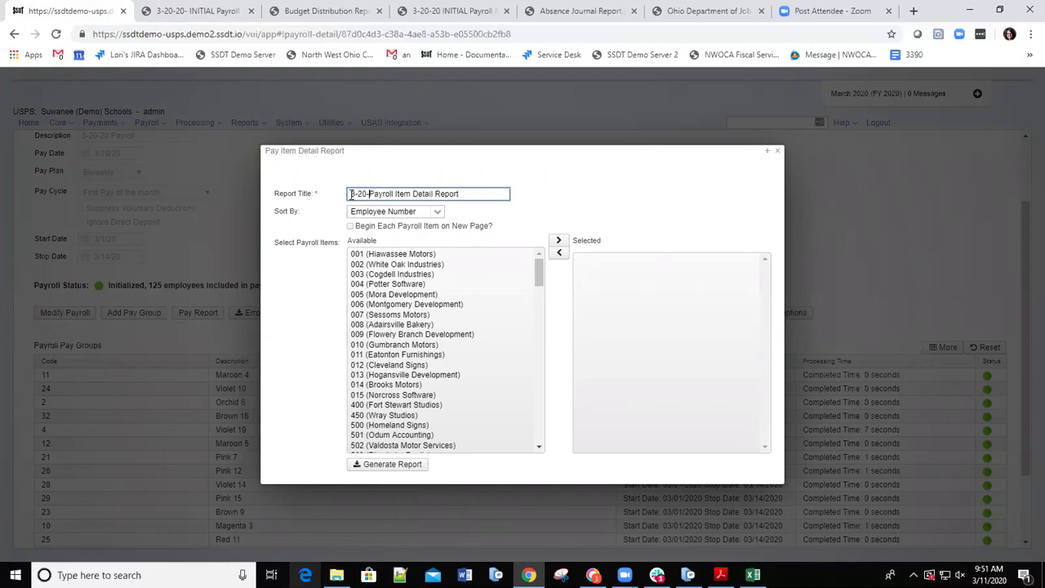
{"action": "type", "text": "TIAL"}
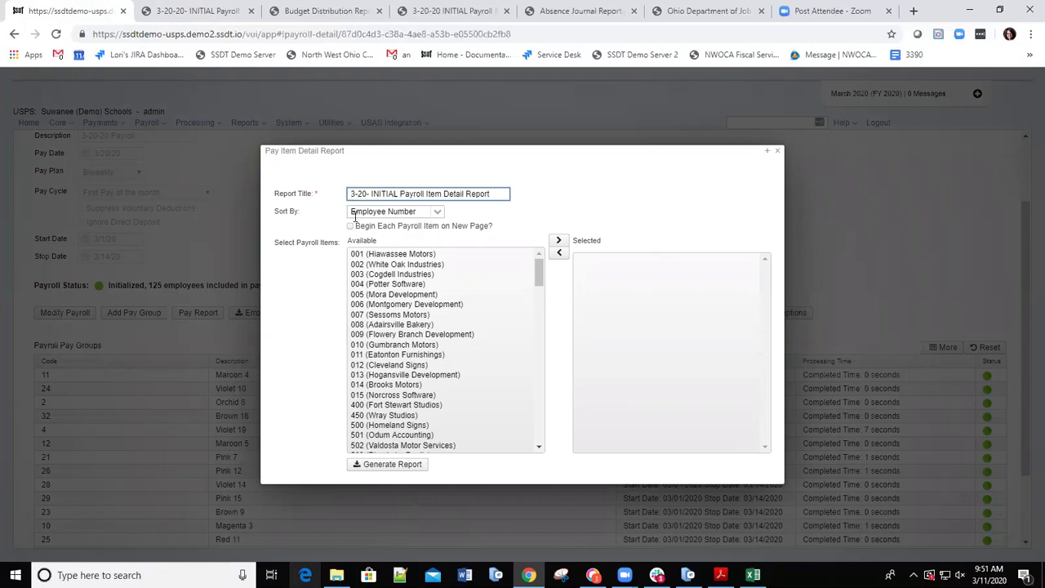
{"action": "left_click", "coordinate": [435, 211]}
{"action": "left_click", "coordinate": [402, 229]}
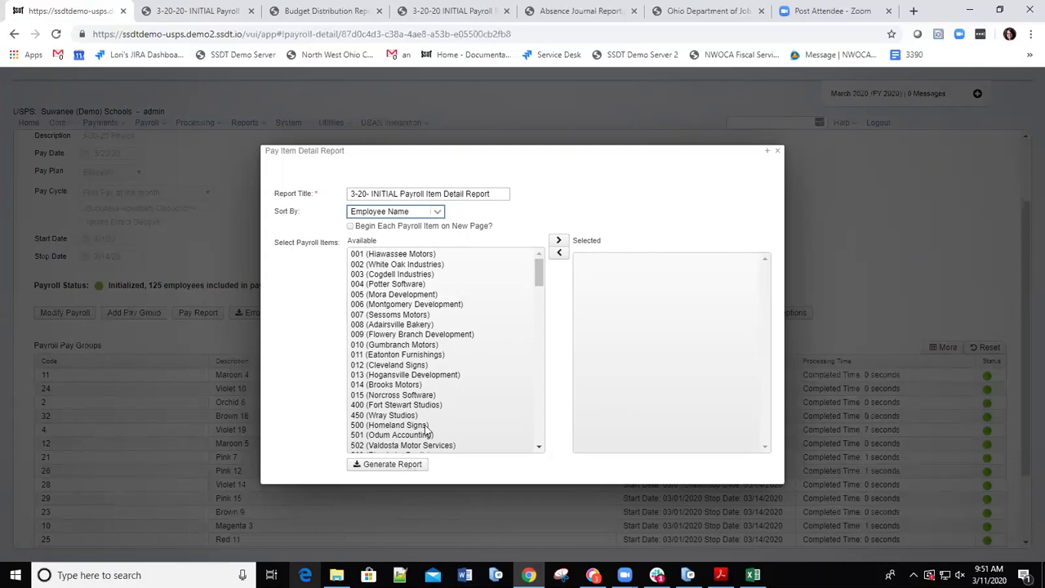
- Try adding payroll item 400 (Fort Stewart Studios) to the report's selected items, and take it back out
{"action": "left_click", "coordinate": [356, 406]}
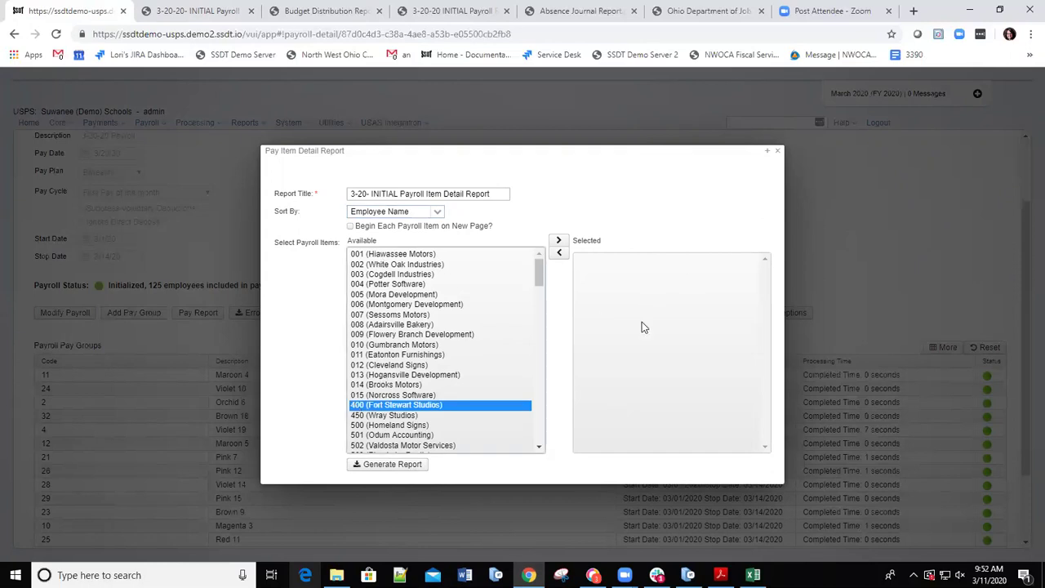
{"action": "double_click", "coordinate": [368, 405]}
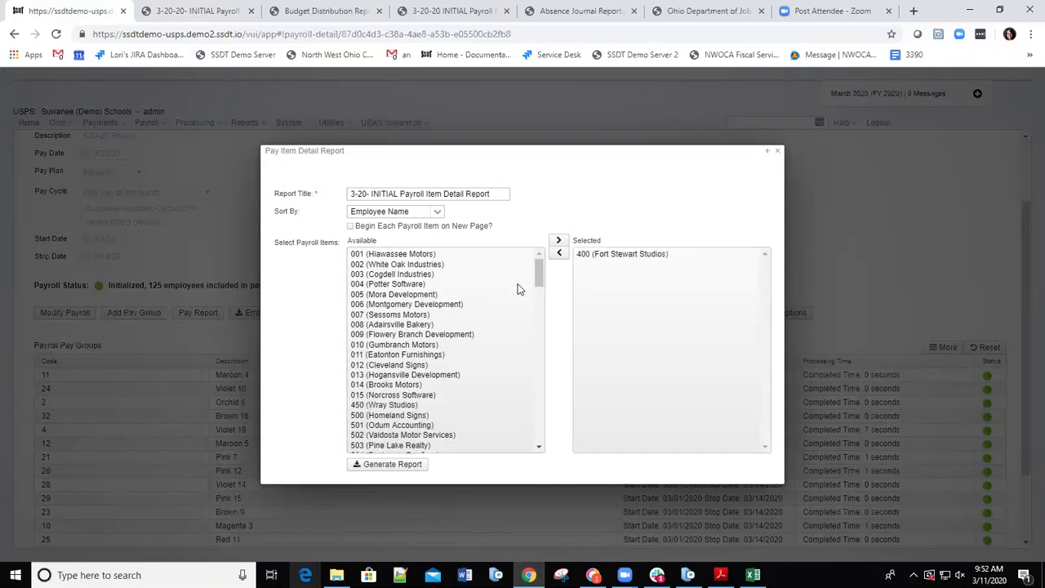
{"action": "left_click", "coordinate": [604, 254]}
{"action": "left_click", "coordinate": [558, 254]}
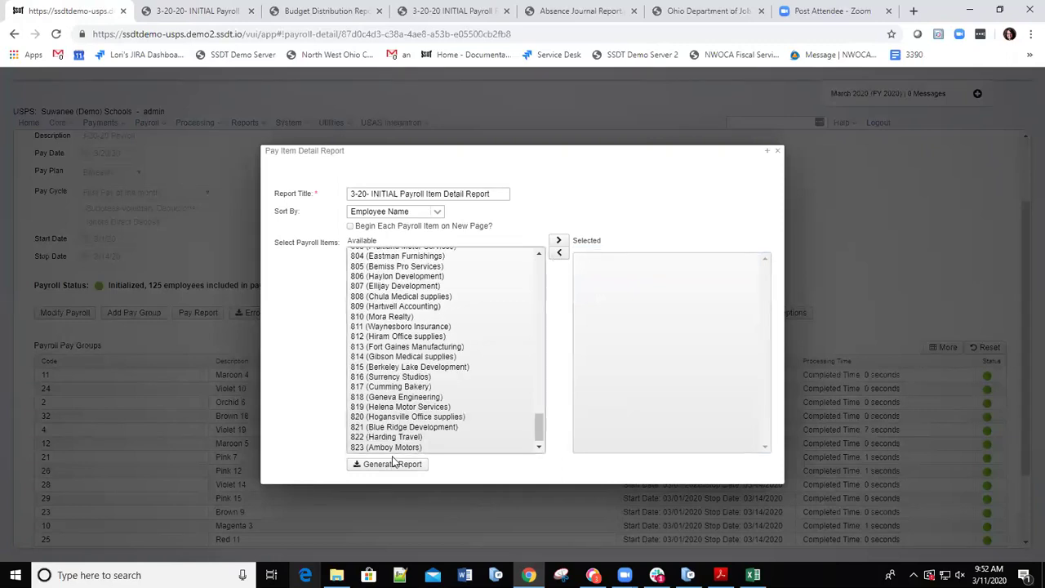
- Generate the pay item detail report for all payroll items, save the PDF under its title in Downloads, and open it
{"action": "left_click", "coordinate": [388, 464]}
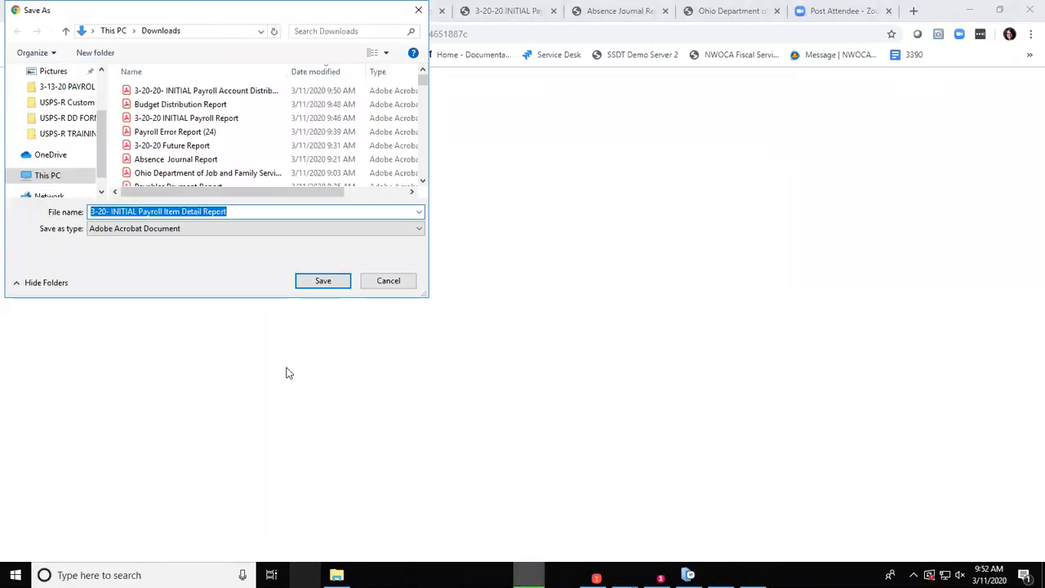
{"action": "left_click", "coordinate": [327, 286]}
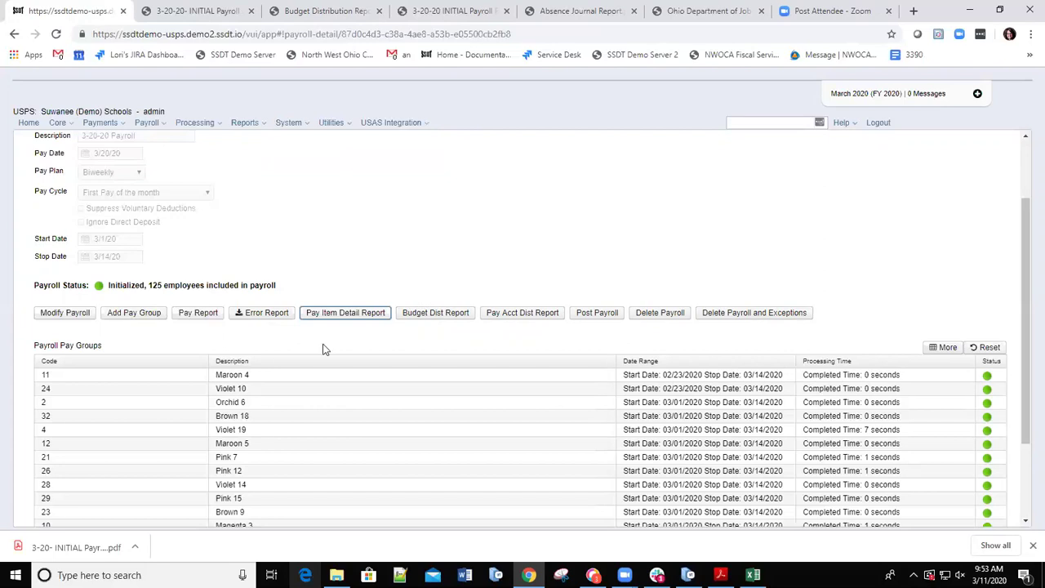
{"action": "left_click", "coordinate": [70, 554]}
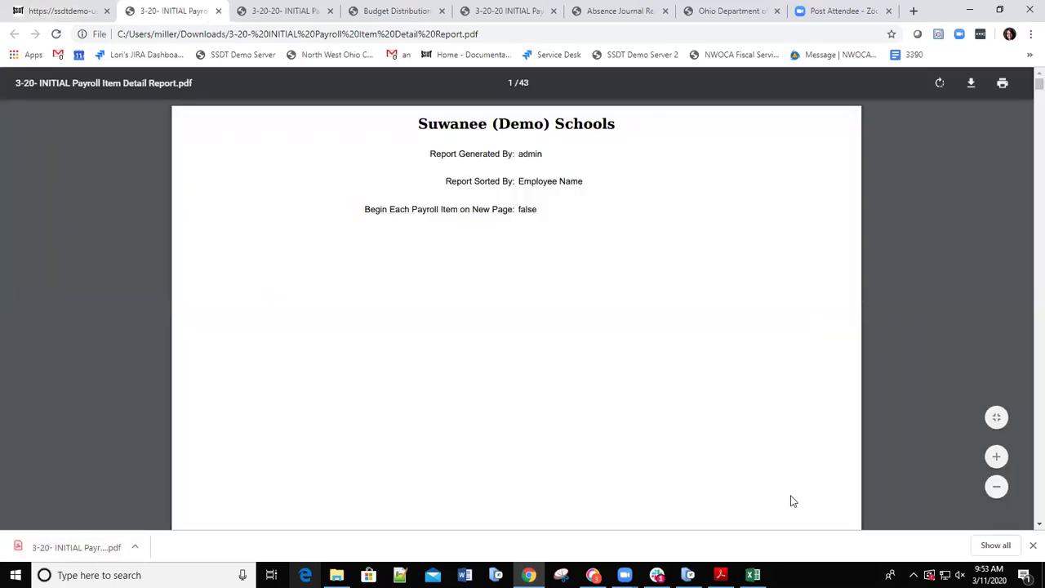
- Examine the pay item detail report's employee and employer shares, applicable gross, gross wages and participant totals for each pay item
{"action": "scroll", "coordinate": [490, 344], "scroll_direction": "down", "scroll_amount": 5}
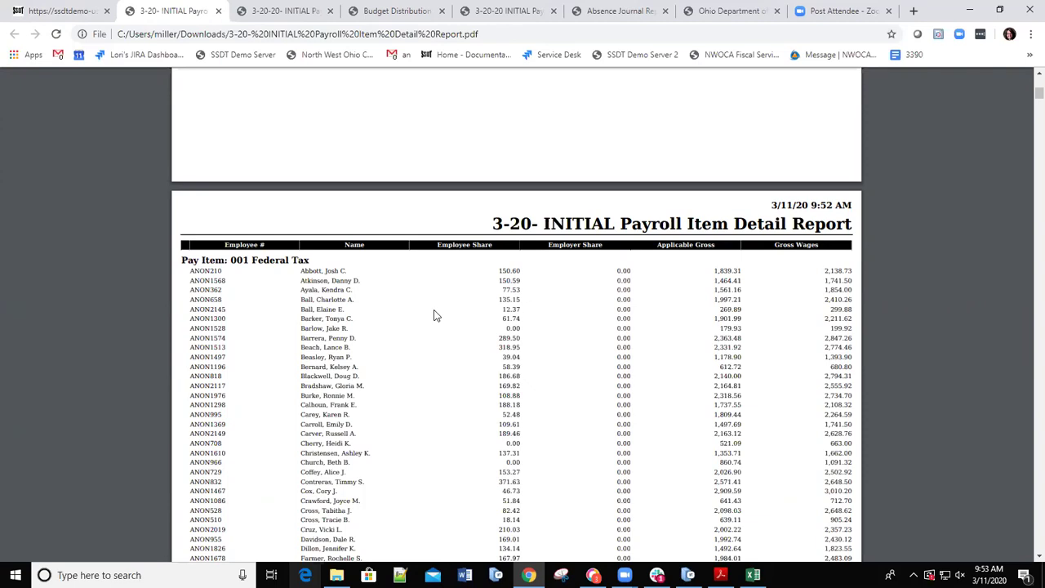
{"action": "scroll", "coordinate": [466, 291], "scroll_direction": "down", "scroll_amount": 2}
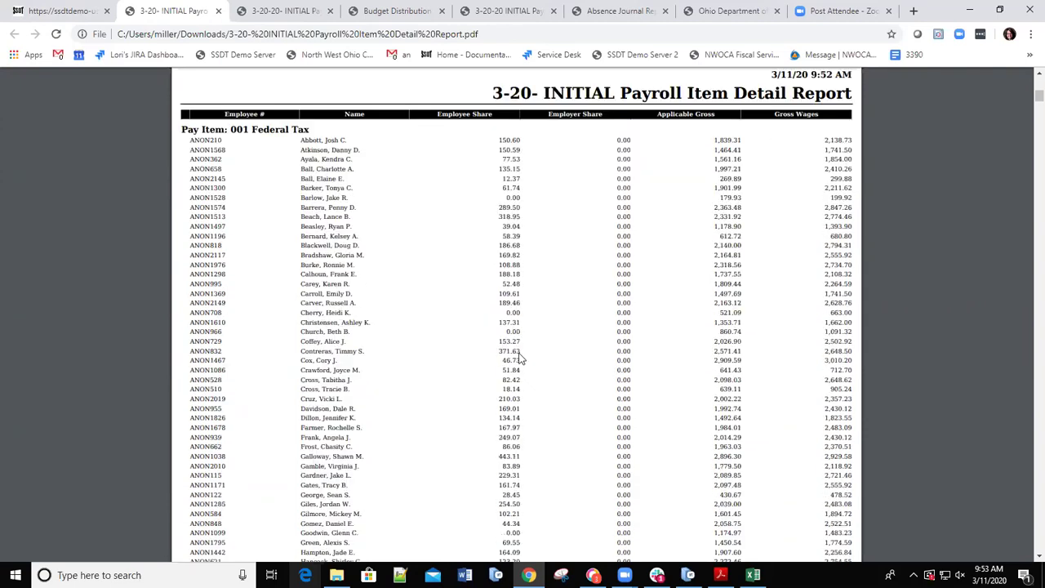
{"action": "scroll", "coordinate": [518, 361], "scroll_direction": "down", "scroll_amount": 6}
{"action": "scroll", "coordinate": [557, 371], "scroll_direction": "down", "scroll_amount": 10}
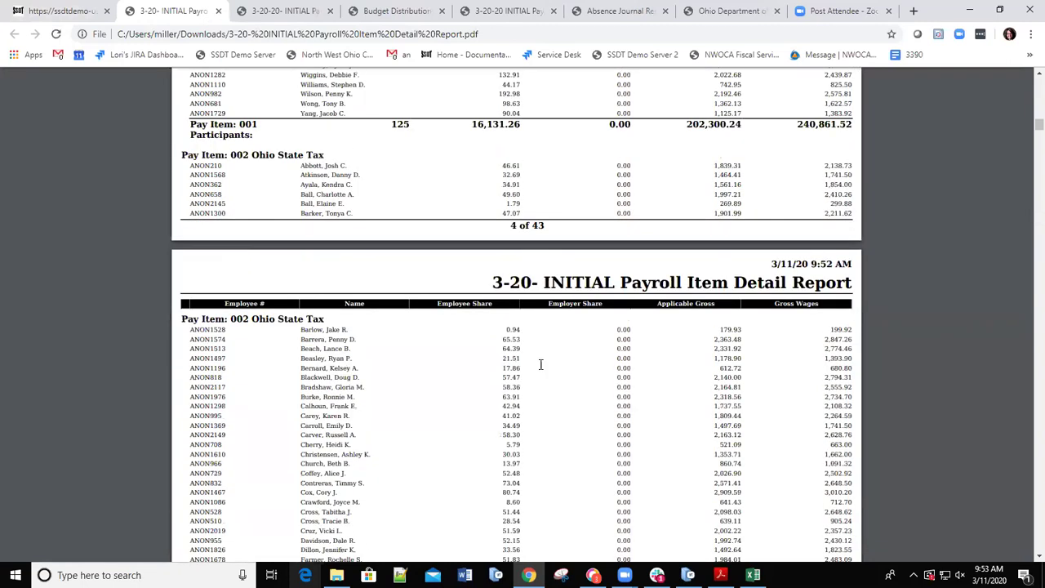
{"action": "scroll", "coordinate": [541, 364], "scroll_direction": "down", "scroll_amount": 13}
{"action": "scroll", "coordinate": [502, 372], "scroll_direction": "down", "scroll_amount": 7}
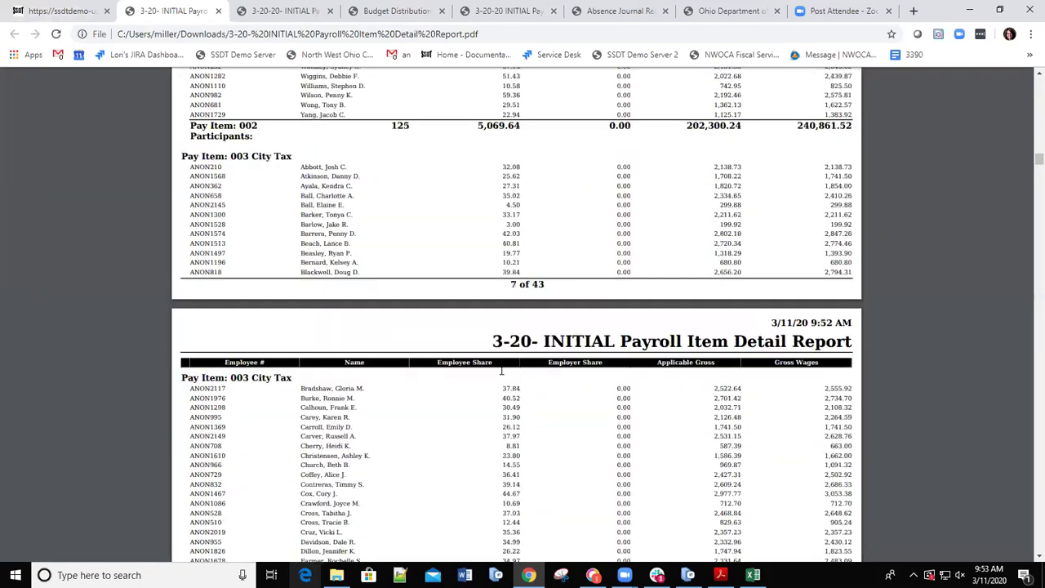
{"action": "scroll", "coordinate": [502, 372], "scroll_direction": "down", "scroll_amount": 4}
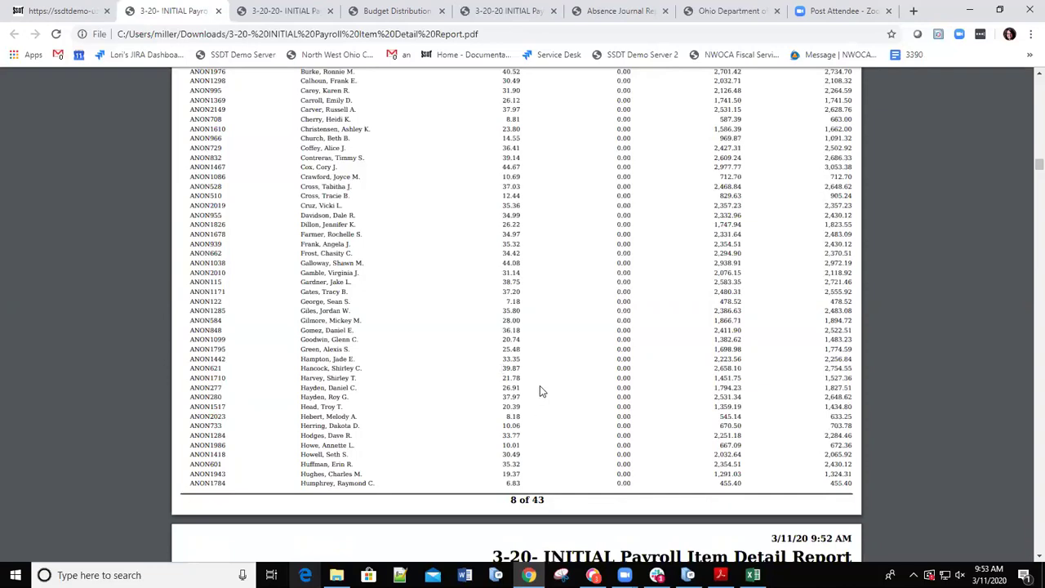
{"action": "scroll", "coordinate": [539, 386], "scroll_direction": "down", "scroll_amount": 5}
{"action": "scroll", "coordinate": [539, 390], "scroll_direction": "down", "scroll_amount": 15}
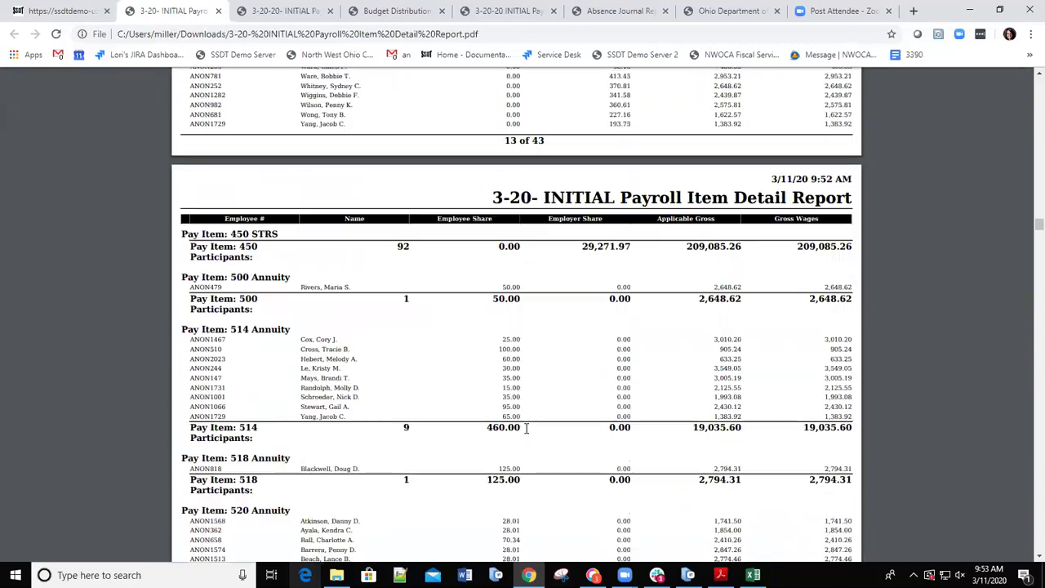
{"action": "scroll", "coordinate": [527, 428], "scroll_direction": "down", "scroll_amount": 20}
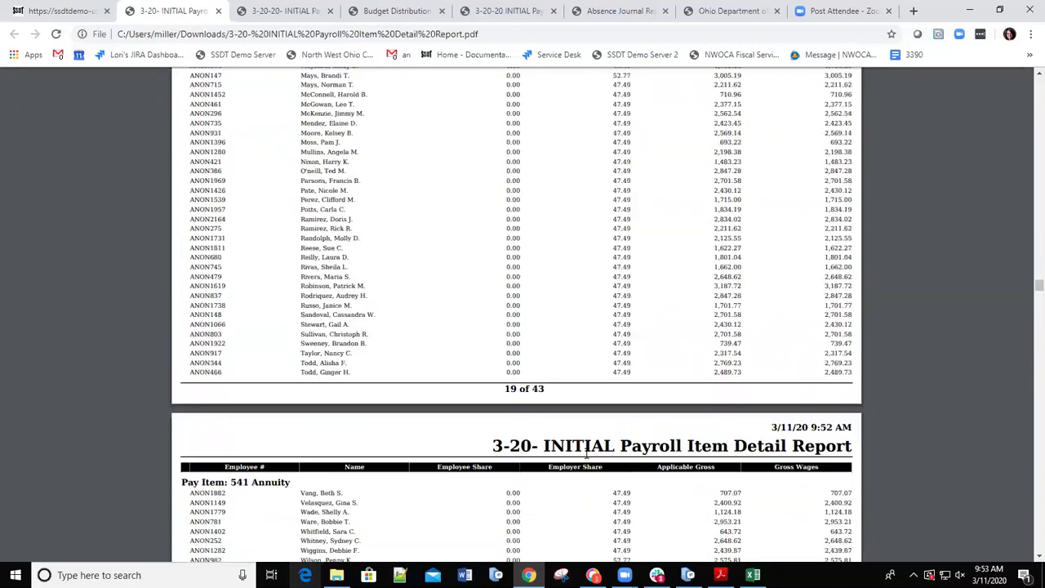
{"action": "scroll", "coordinate": [563, 439], "scroll_direction": "down", "scroll_amount": 13}
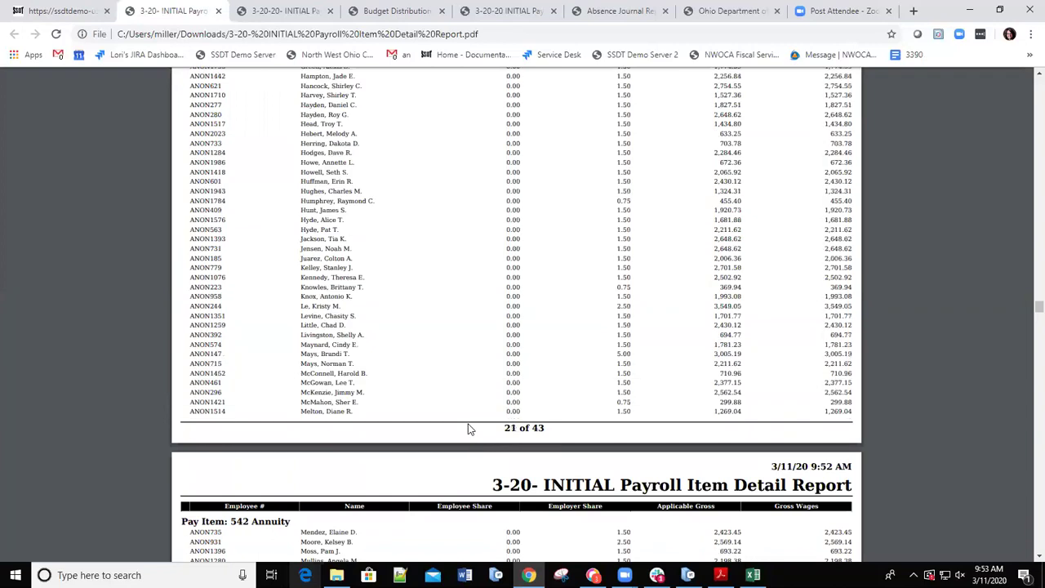
{"action": "scroll", "coordinate": [469, 428], "scroll_direction": "down", "scroll_amount": 8}
{"action": "scroll", "coordinate": [470, 429], "scroll_direction": "down", "scroll_amount": 8}
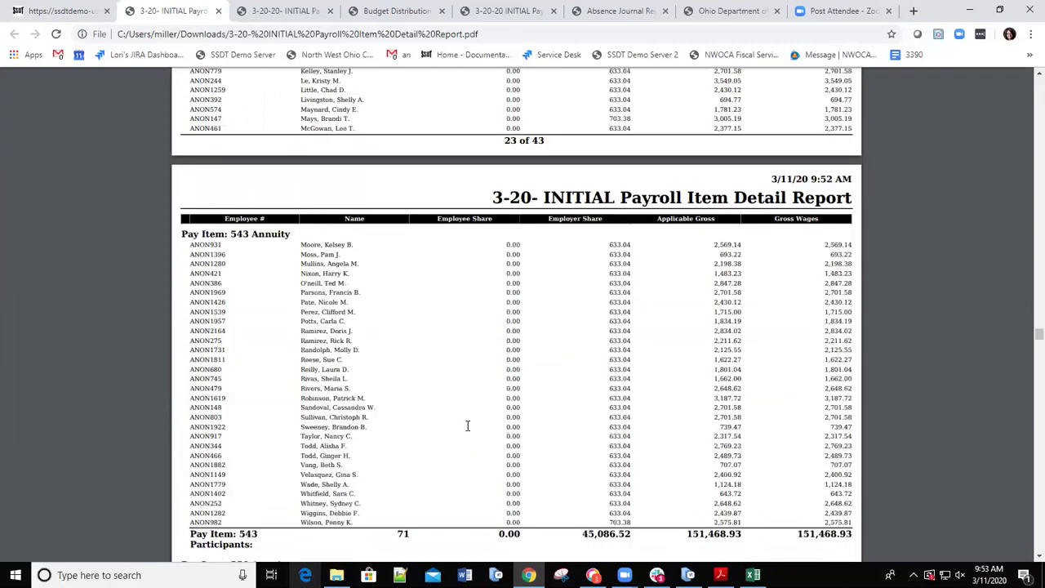
- Review the annuity and deduction pay items in the second half of the 3-20 INITIAL Payroll Item Detail Report
{"action": "scroll", "coordinate": [459, 396], "scroll_direction": "down", "scroll_amount": 12}
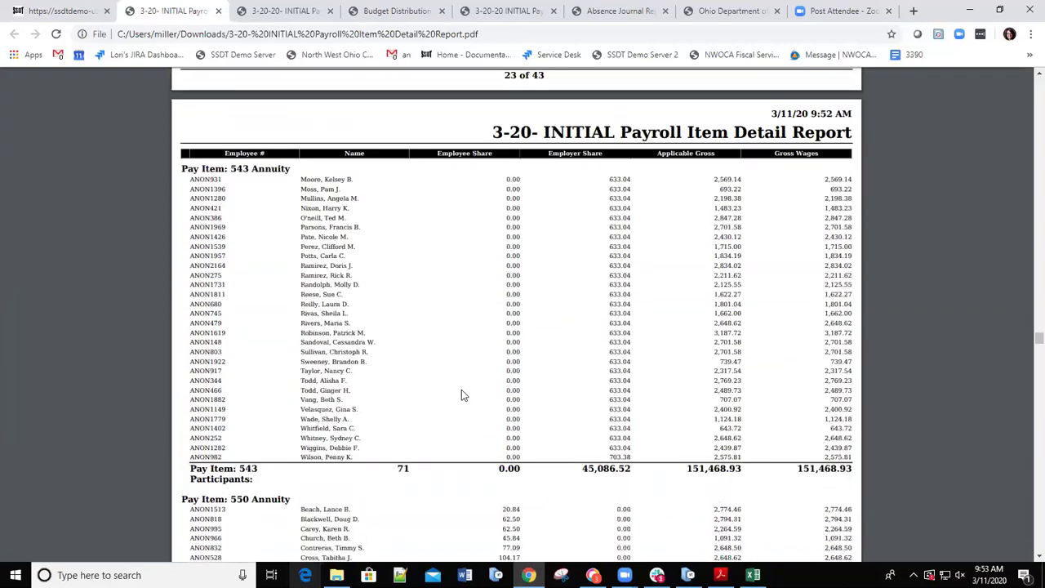
{"action": "scroll", "coordinate": [448, 406], "scroll_direction": "down", "scroll_amount": 20}
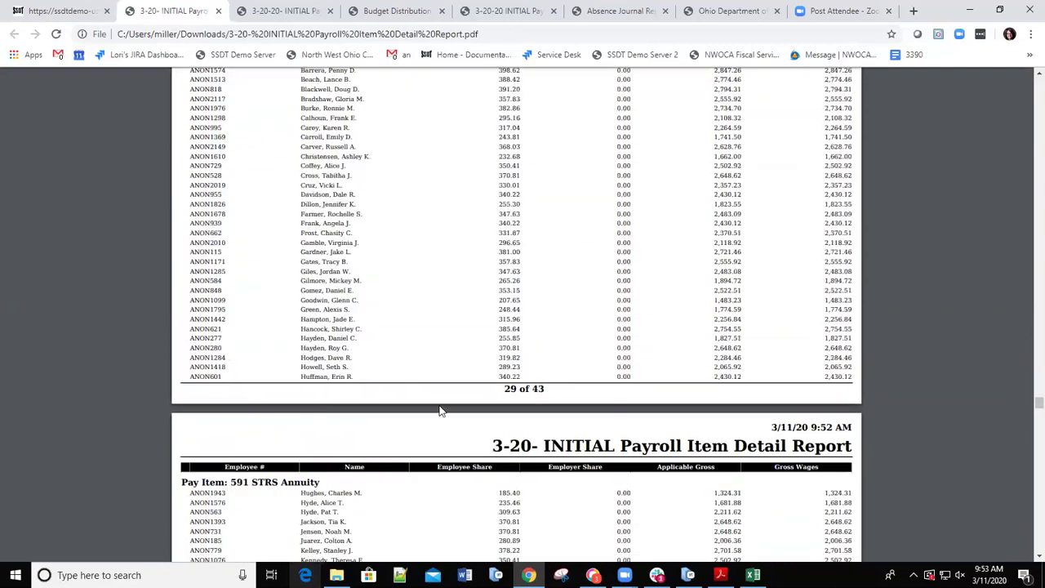
{"action": "scroll", "coordinate": [435, 412], "scroll_direction": "down", "scroll_amount": 12}
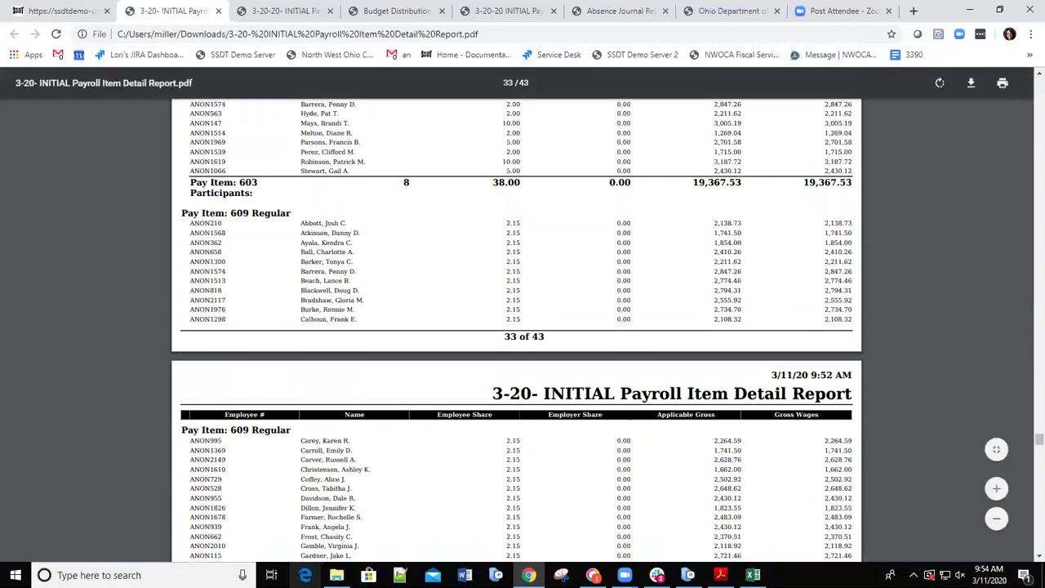
- Return to the payroll detail page and post the initialized 3-20-20 payroll
{"action": "left_click", "coordinate": [59, 10]}
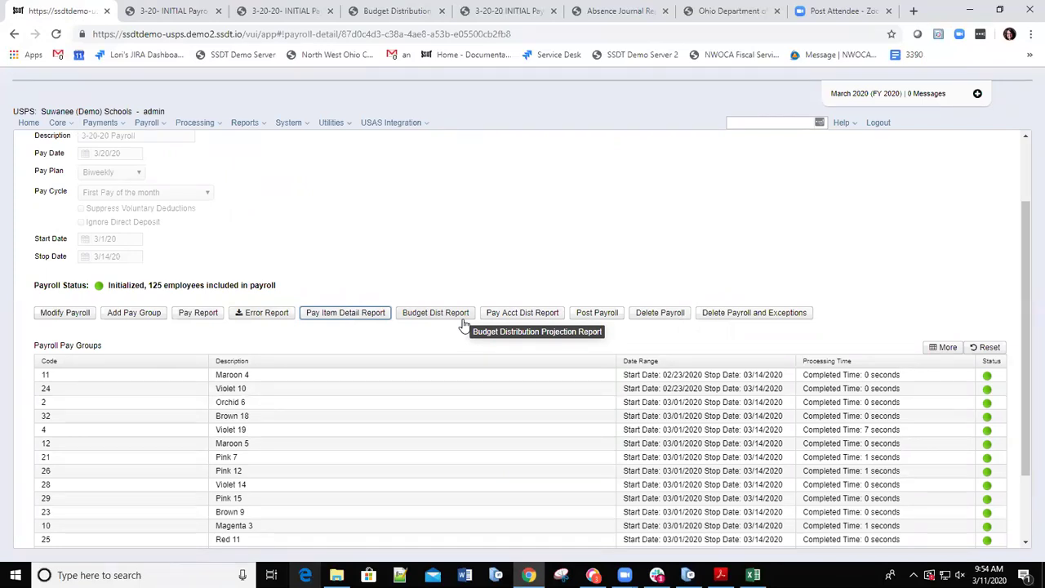
{"action": "scroll", "coordinate": [462, 325], "scroll_direction": "down", "scroll_amount": 1}
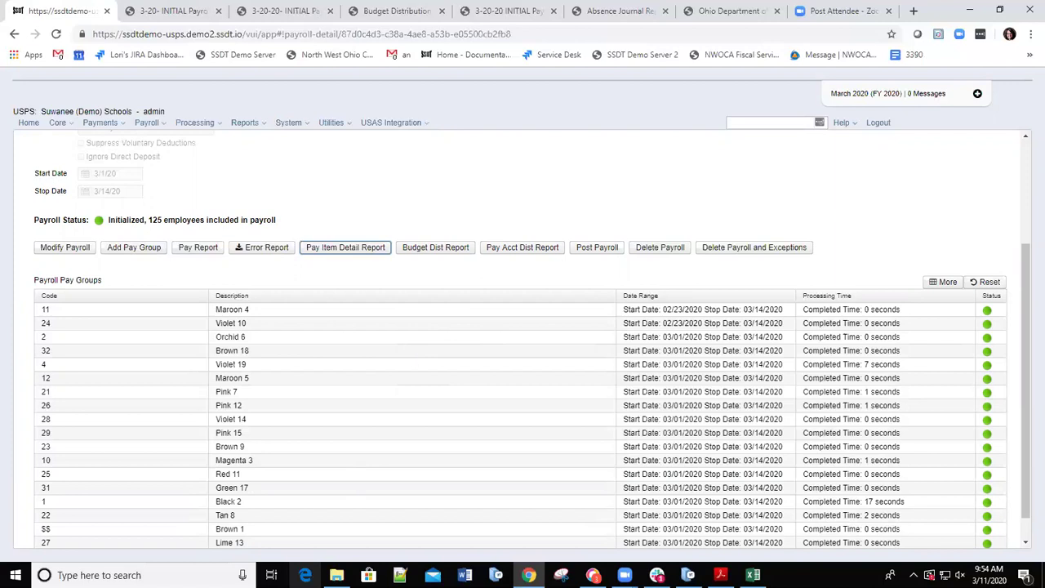
{"action": "left_click", "coordinate": [600, 253]}
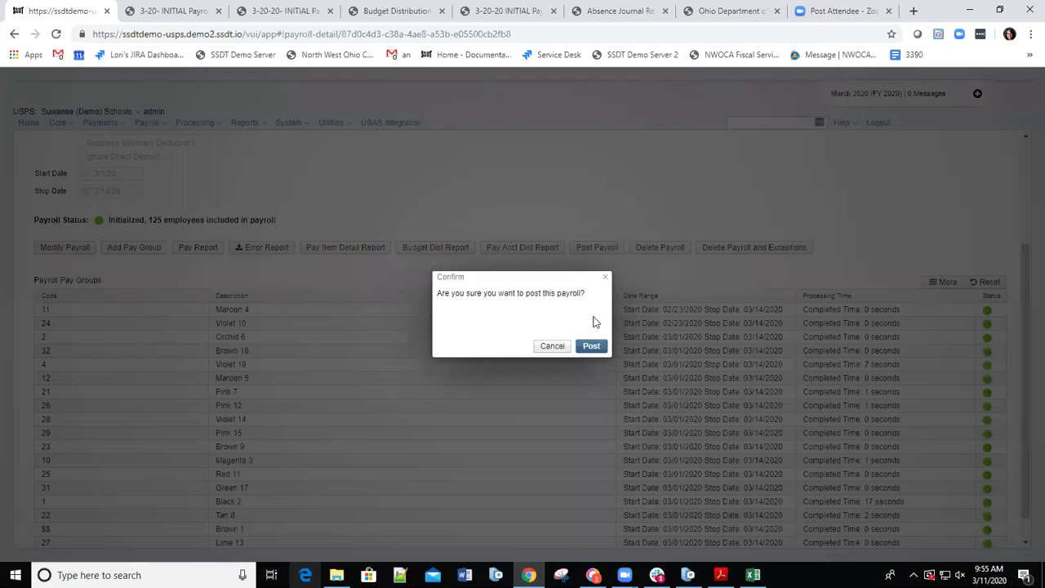
{"action": "left_click", "coordinate": [591, 347]}
{"action": "left_click", "coordinate": [591, 348]}
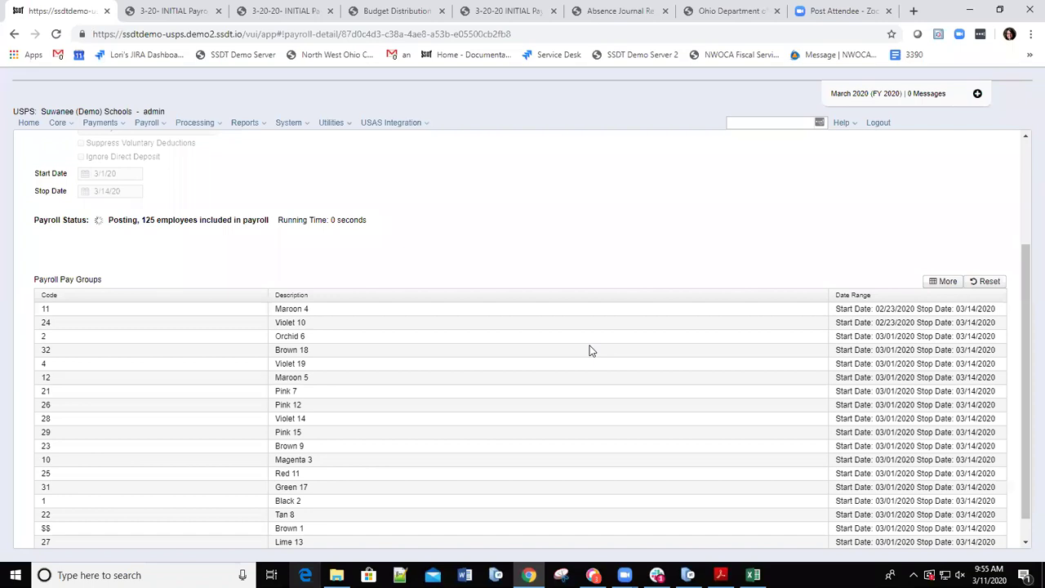
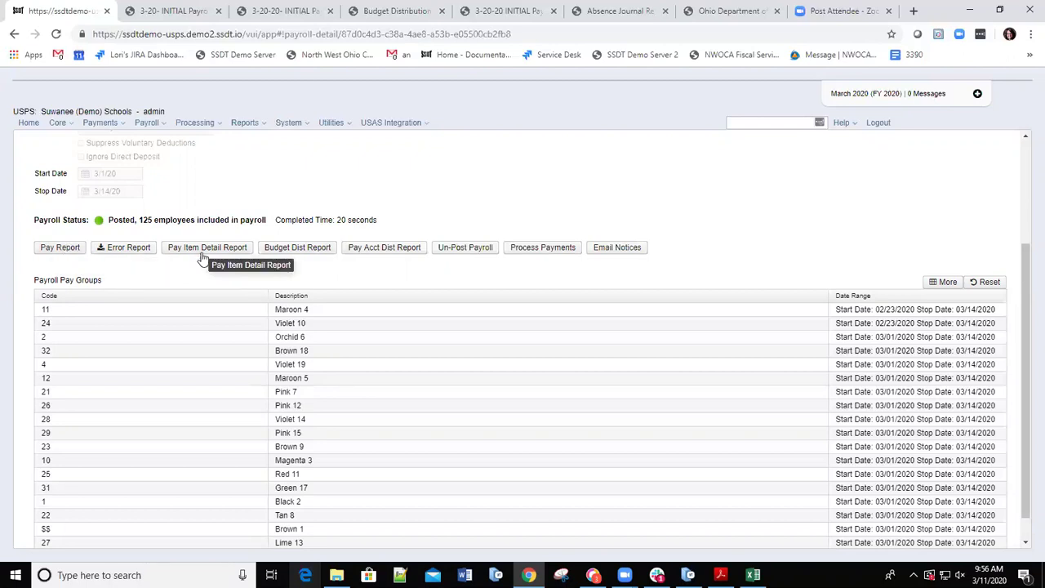
- Generate the budget distribution report as a PDF titled "3-20-20 FINAL Budget Distribution Report" and save it in Downloads
{"action": "left_click", "coordinate": [296, 249]}
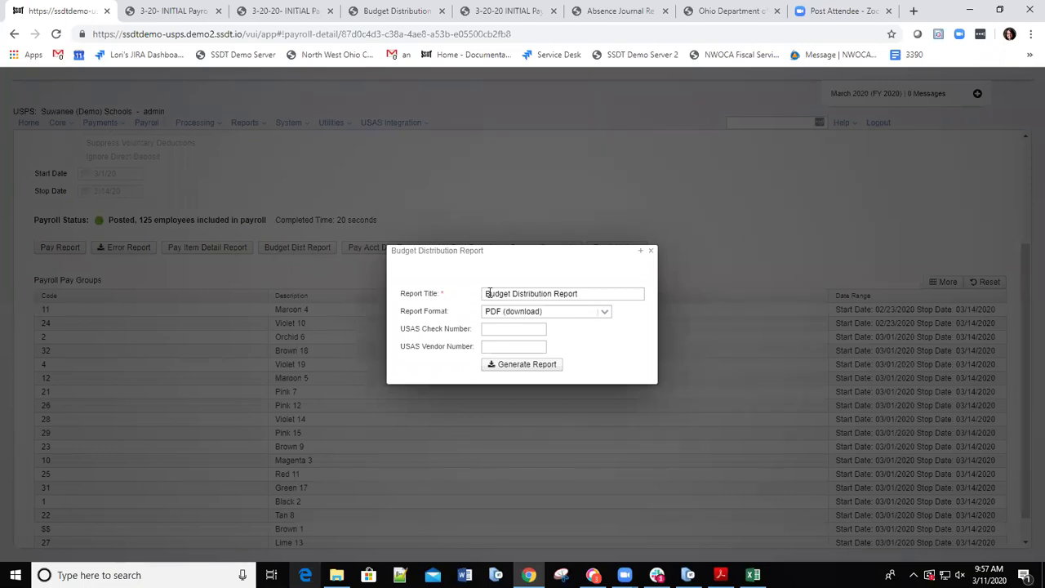
{"action": "double_click", "coordinate": [487, 293]}
{"action": "left_click", "coordinate": [487, 293]}
{"action": "type", "text": "3-20-20 "}
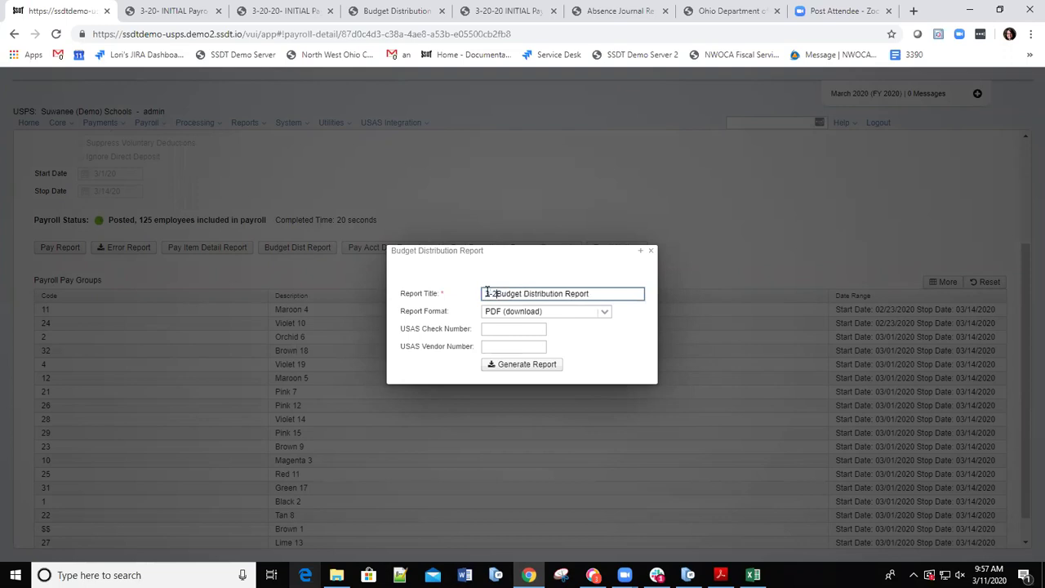
{"action": "type", "text": "FINAL"}
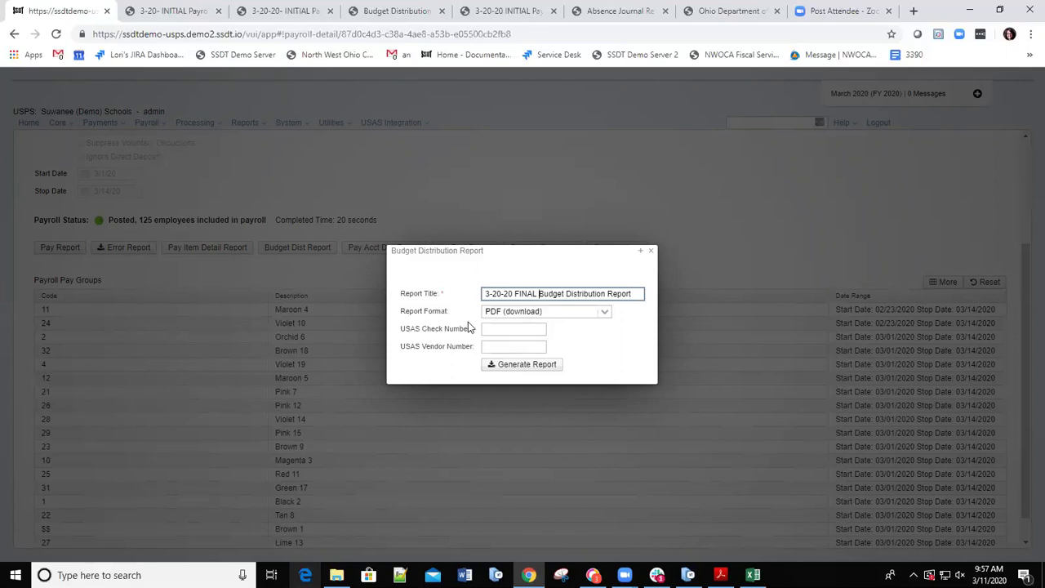
{"action": "left_click", "coordinate": [520, 369]}
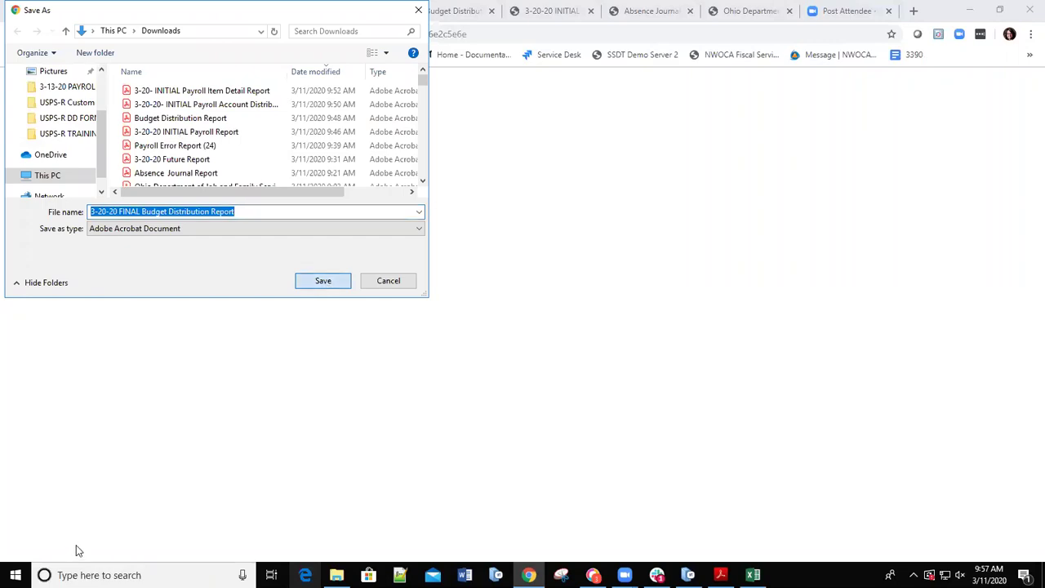
{"action": "key", "text": "Return"}
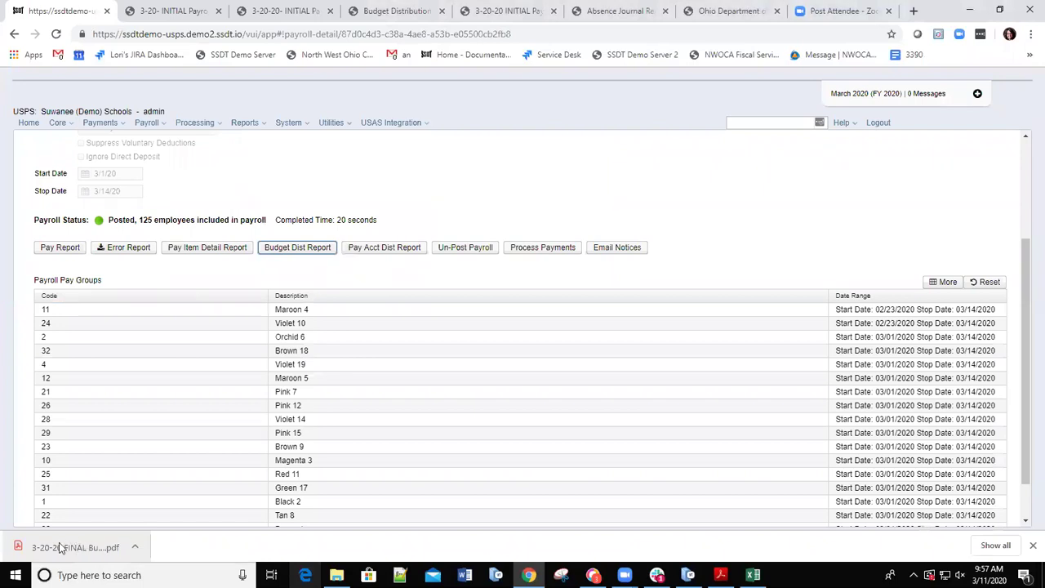
- Open the saved FINAL budget distribution PDF and review it through to the Treasurer's Certificate on the last page
{"action": "left_click", "coordinate": [59, 547]}
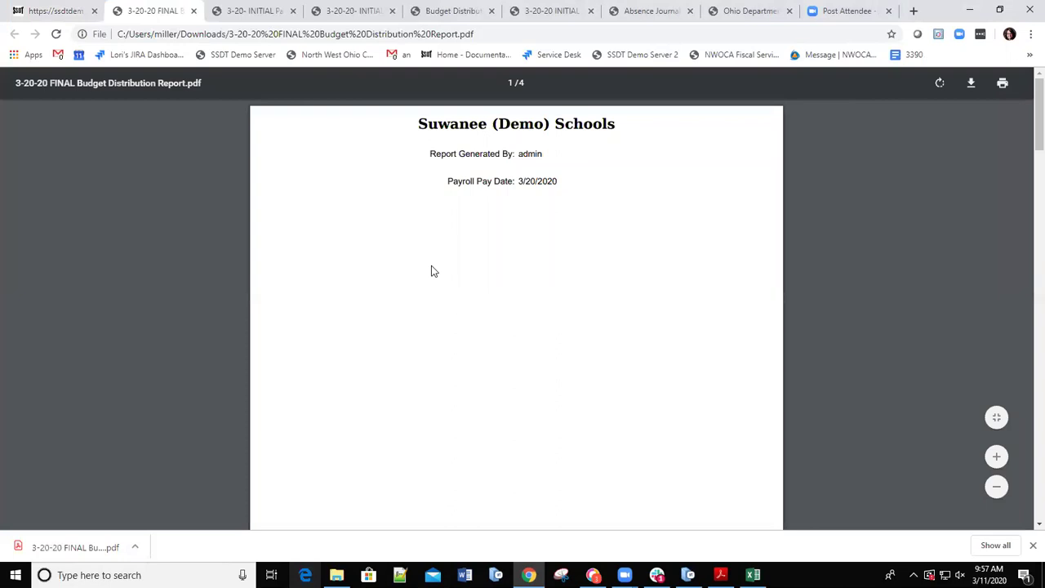
{"action": "scroll", "coordinate": [480, 325], "scroll_direction": "down", "scroll_amount": 10}
{"action": "scroll", "coordinate": [482, 325], "scroll_direction": "down", "scroll_amount": 6}
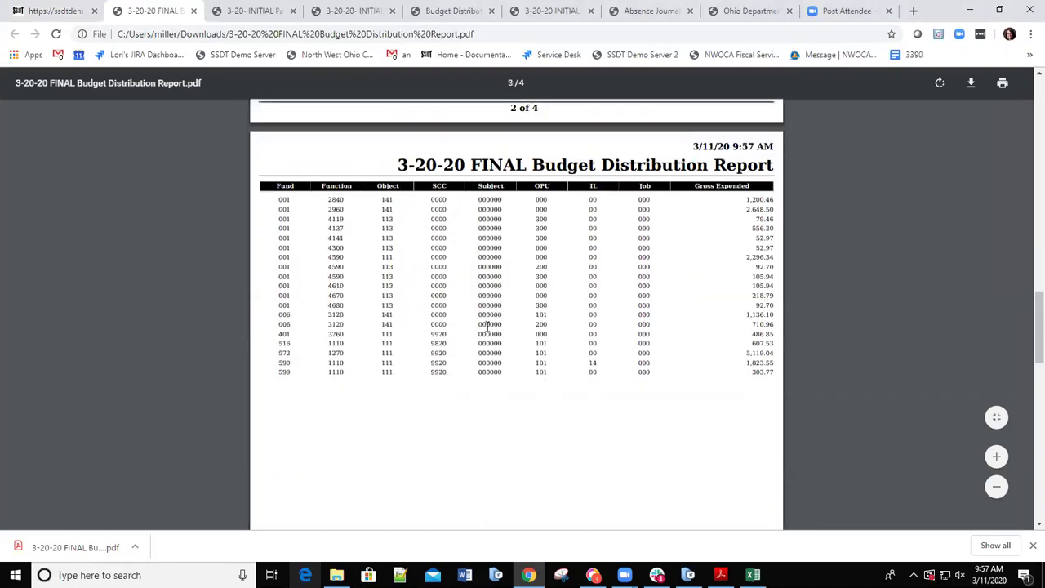
{"action": "scroll", "coordinate": [487, 325], "scroll_direction": "down", "scroll_amount": 5}
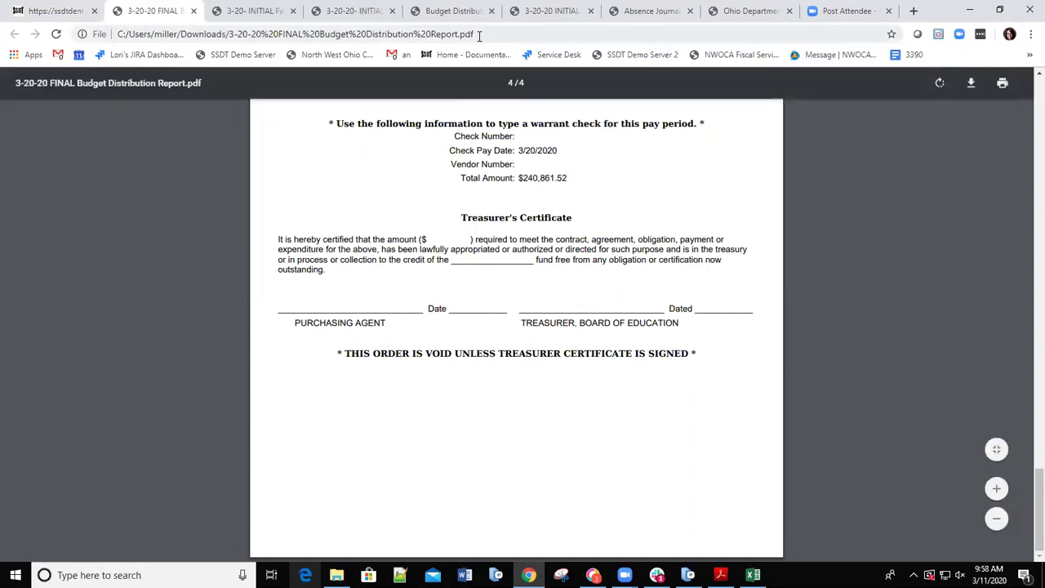
- Return to the payroll detail page and un-post the 3-20-20 payroll
{"action": "left_click", "coordinate": [47, 11]}
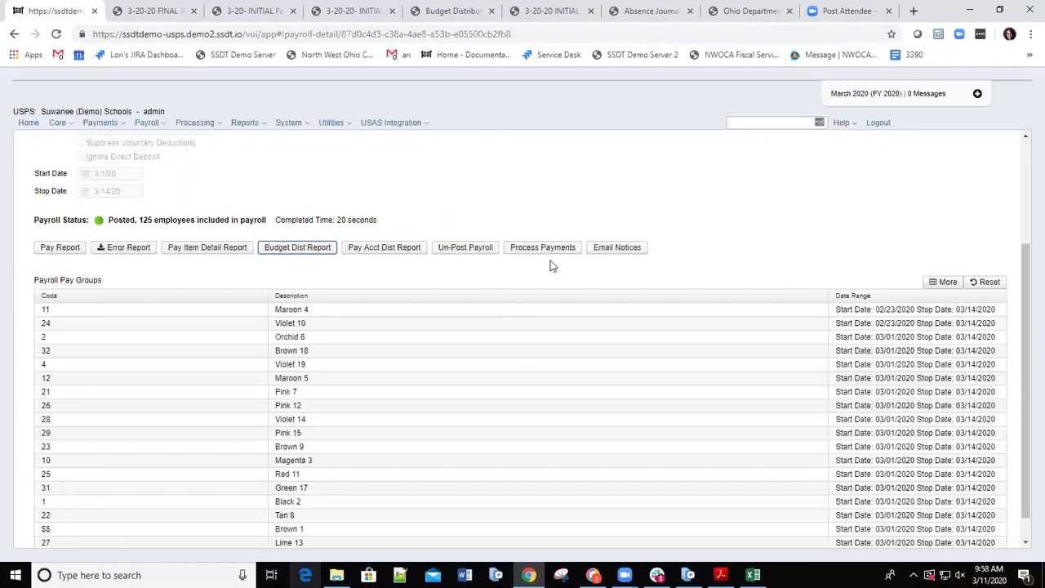
{"action": "left_click", "coordinate": [461, 249]}
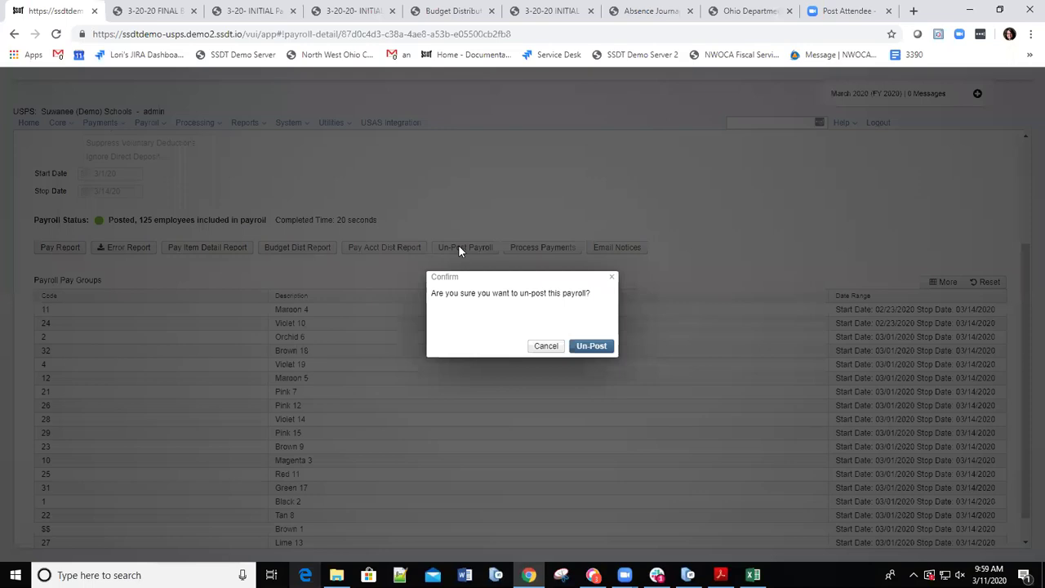
{"action": "left_click", "coordinate": [595, 347]}
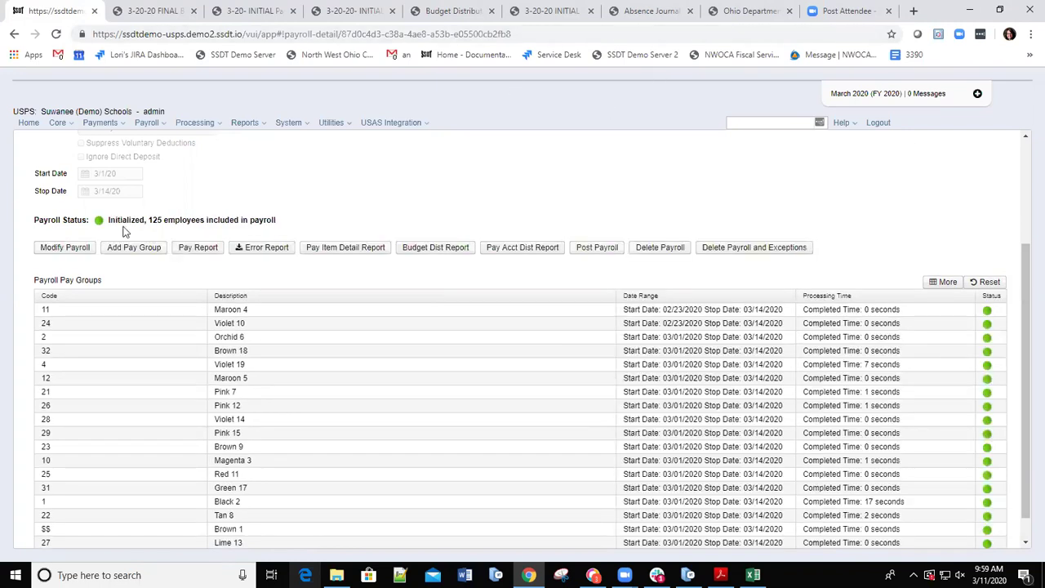
- Open the current payroll payments, view the blank Position Pay entry form, and close it without adding a payment
{"action": "left_click", "coordinate": [163, 124]}
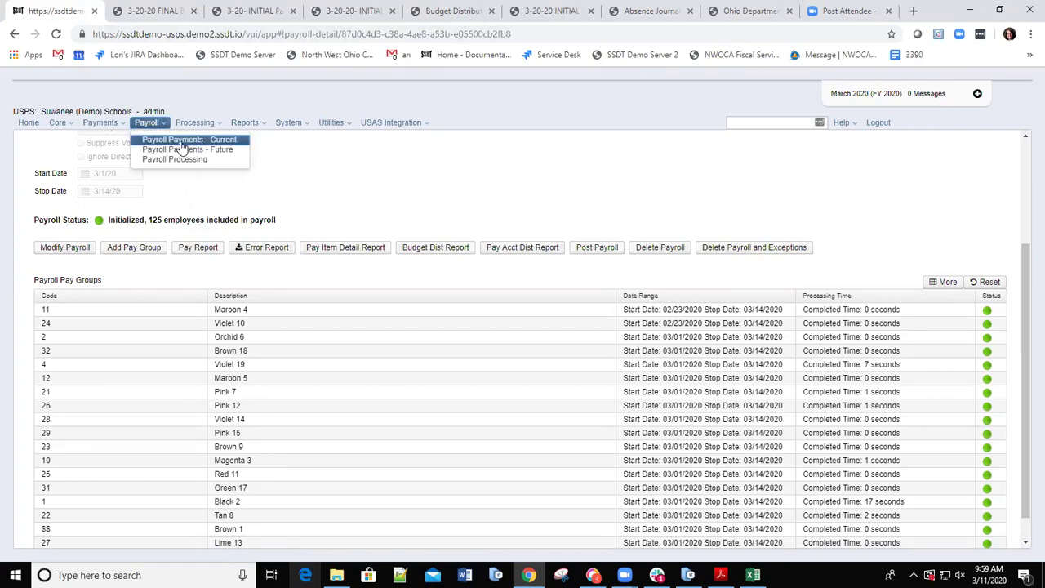
{"action": "left_click", "coordinate": [181, 142]}
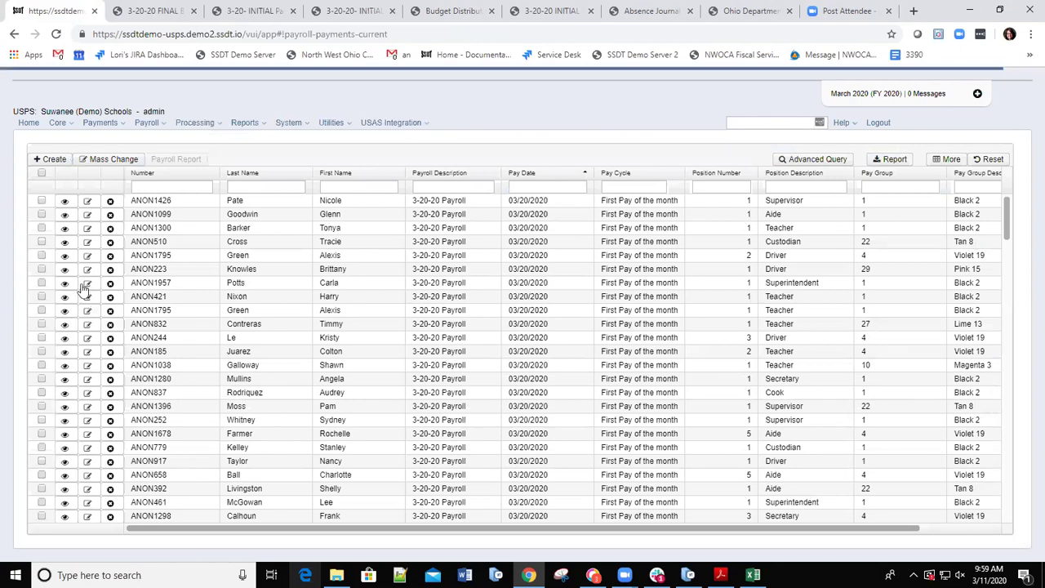
{"action": "left_click", "coordinate": [50, 160]}
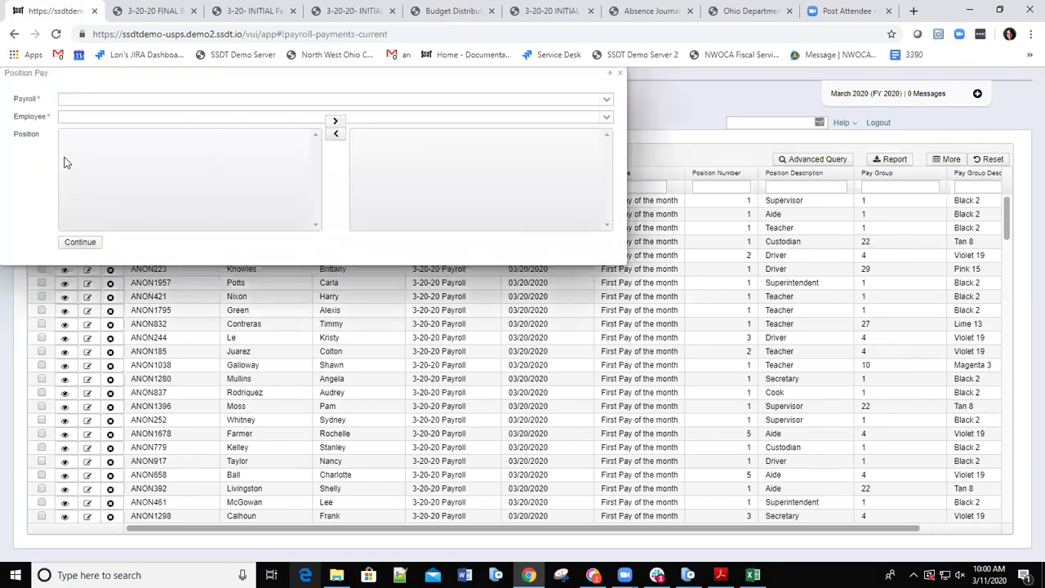
{"action": "left_click", "coordinate": [623, 75]}
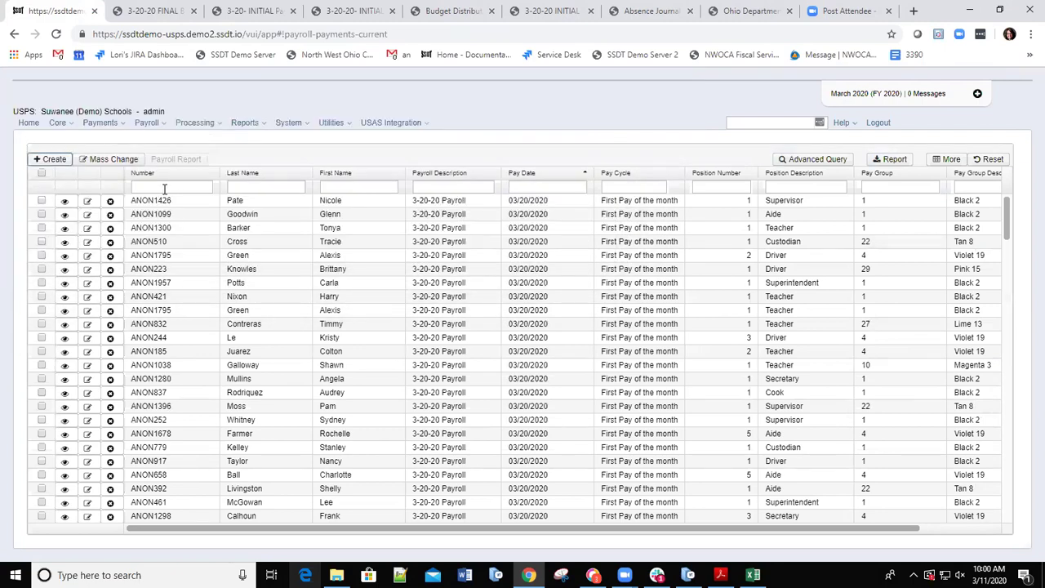
- Start a new attendance/absence entry set to Post Current for the 3-20-20 Payroll (Pay Date: 03/20/2020)
{"action": "left_click", "coordinate": [70, 125]}
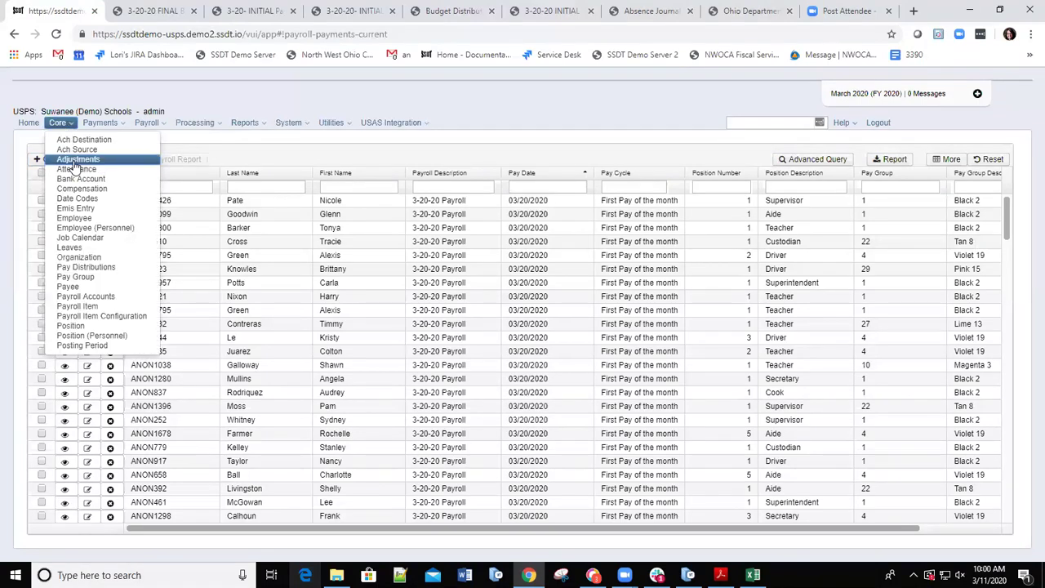
{"action": "left_click", "coordinate": [69, 169]}
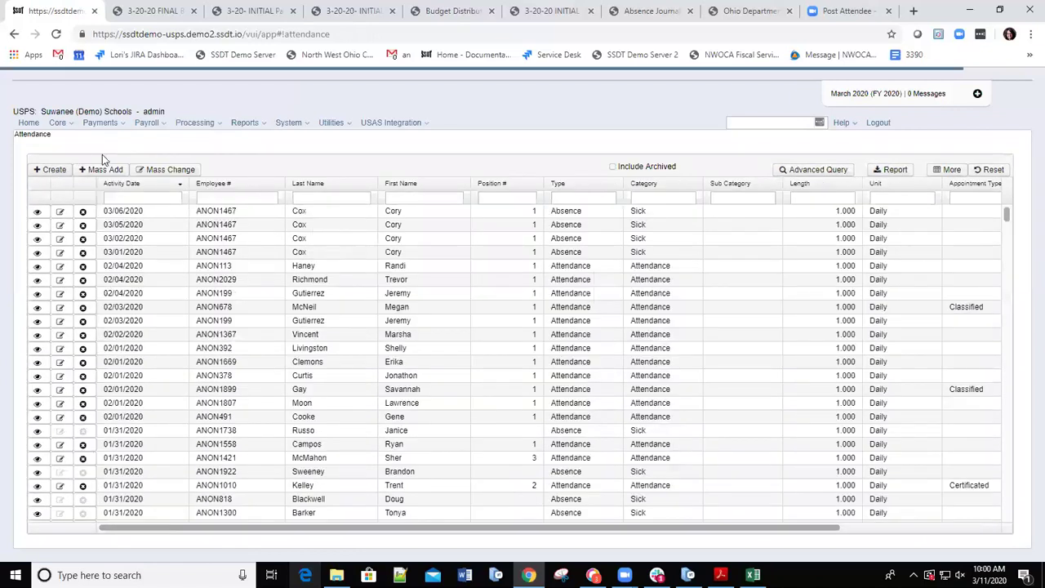
{"action": "left_click", "coordinate": [48, 172]}
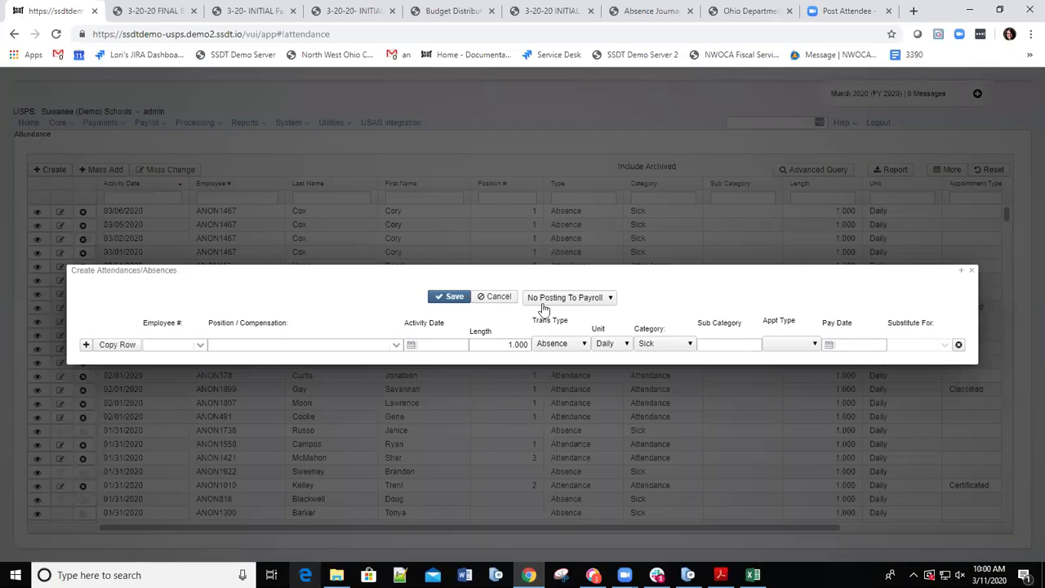
{"action": "left_click", "coordinate": [612, 301]}
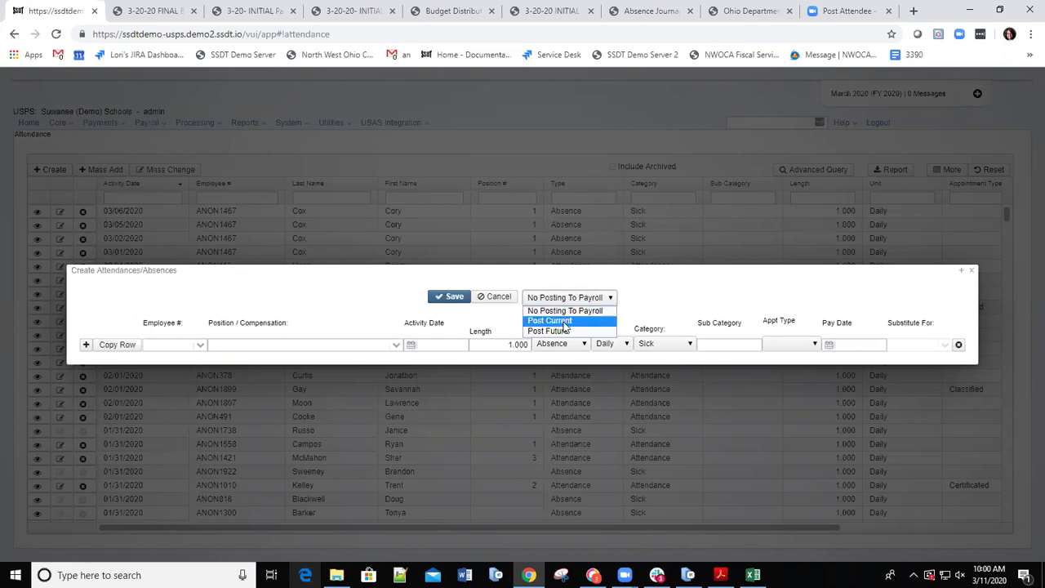
{"action": "left_click", "coordinate": [563, 320]}
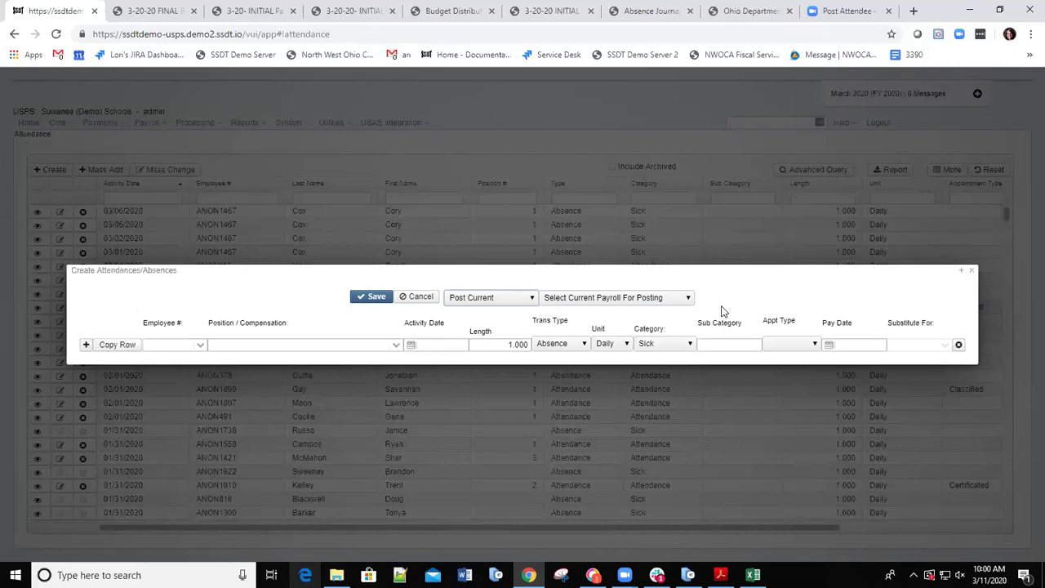
{"action": "left_click", "coordinate": [687, 300]}
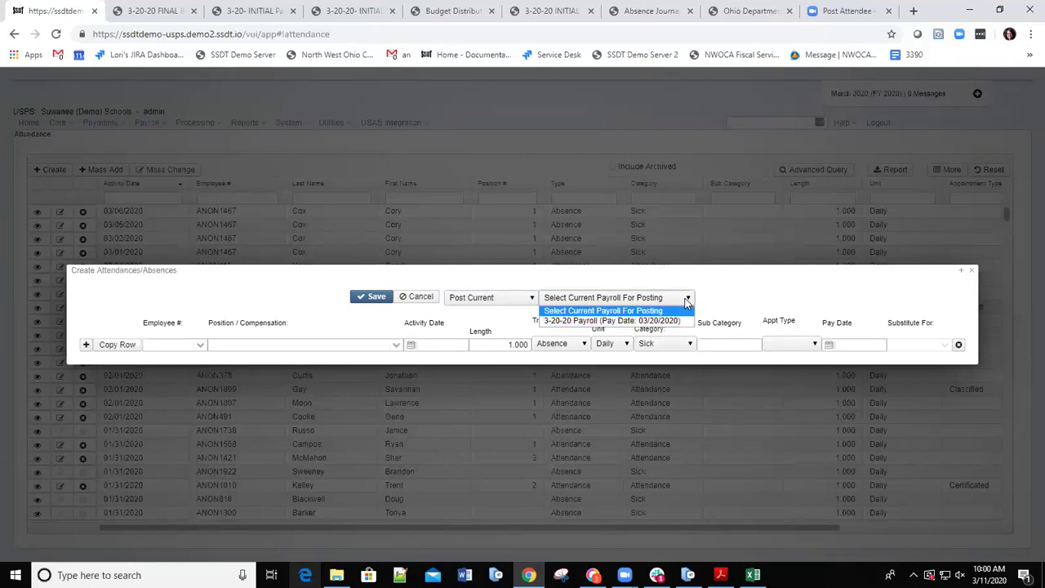
{"action": "left_click", "coordinate": [619, 321]}
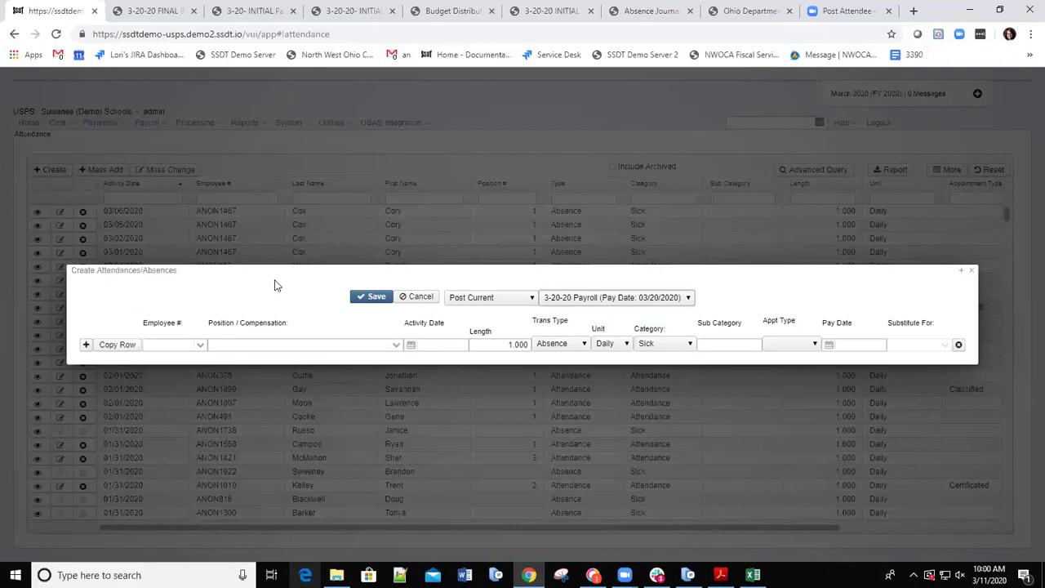
- Fill the entry for the employee shown atop the attendance list, with activity date 3/8/20 and transaction type Attendance
{"action": "left_click", "coordinate": [164, 345]}
{"action": "type", "text": "cox"}
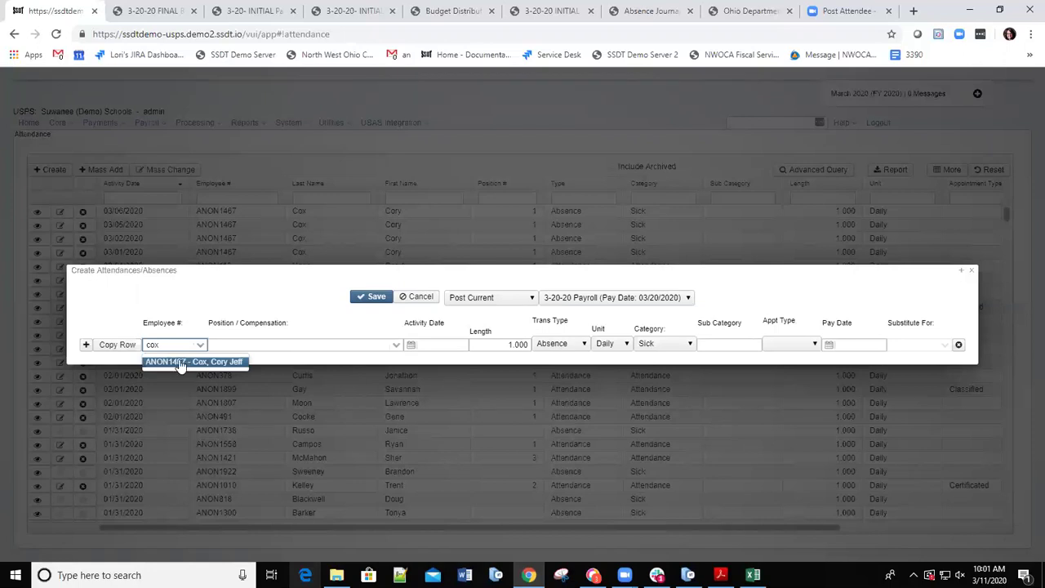
{"action": "left_click", "coordinate": [179, 364]}
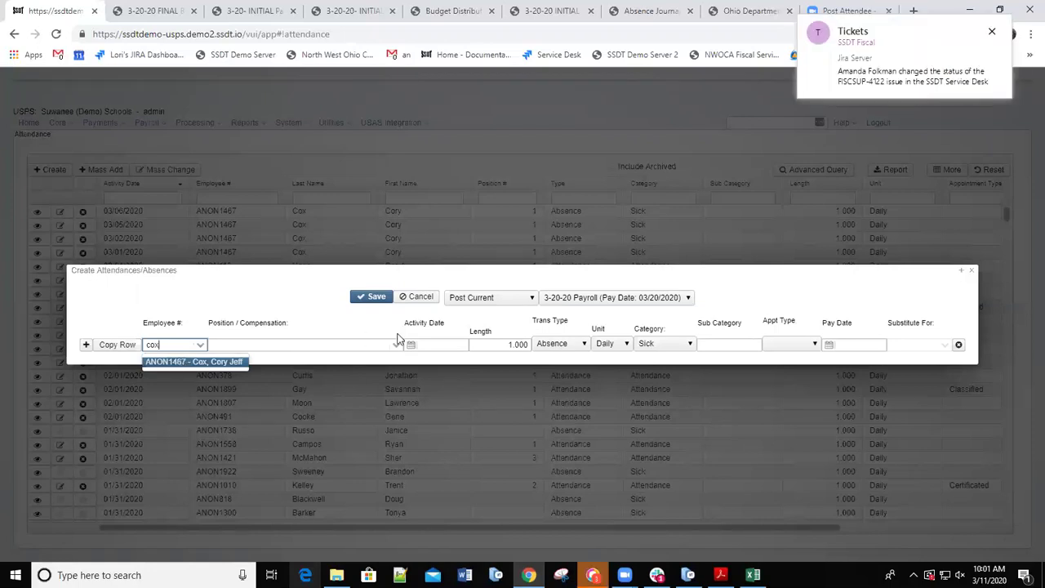
{"action": "left_click", "coordinate": [445, 345]}
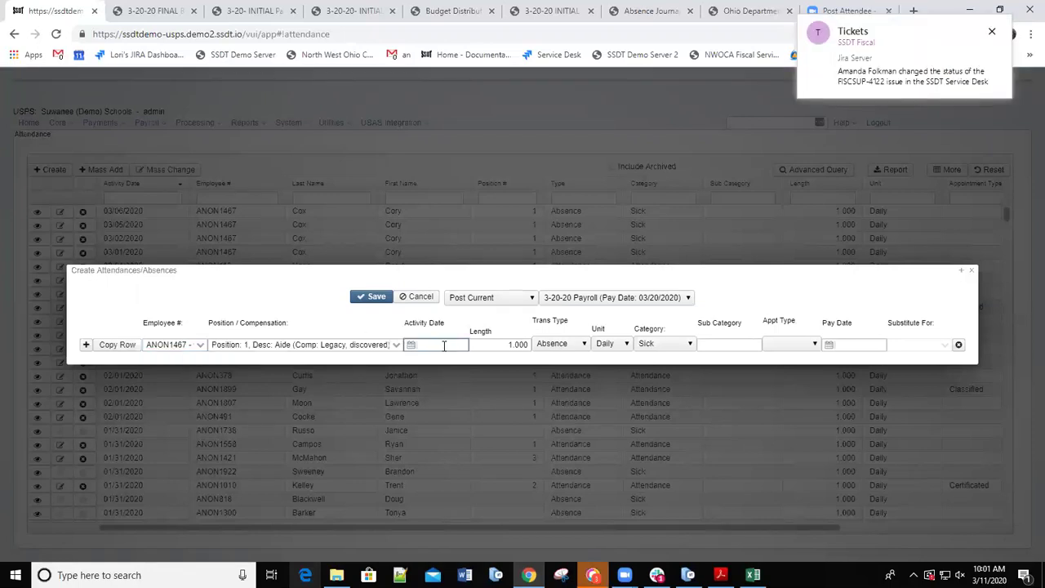
{"action": "type", "text": "3/13"}
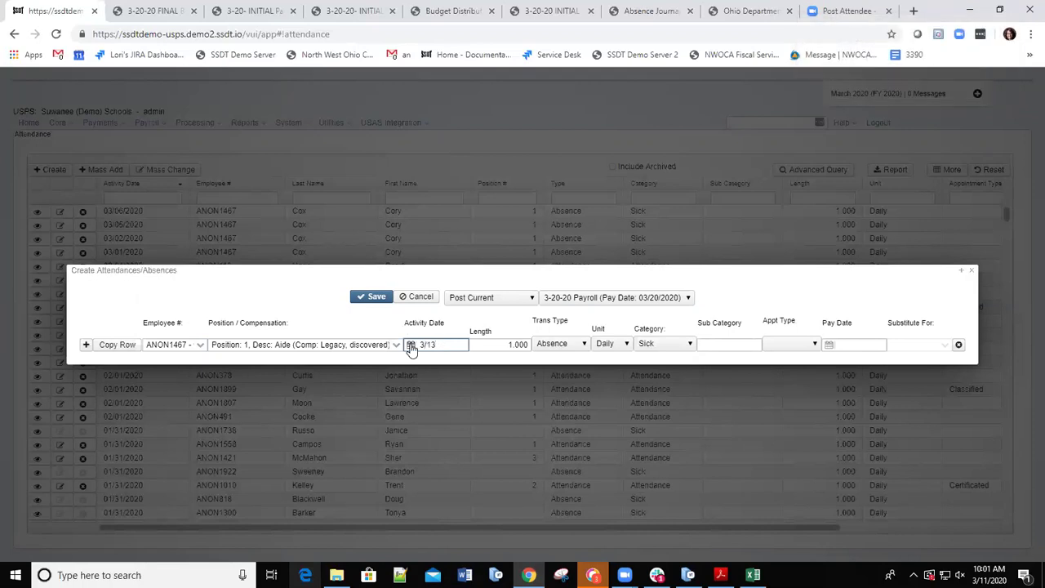
{"action": "left_click", "coordinate": [412, 346]}
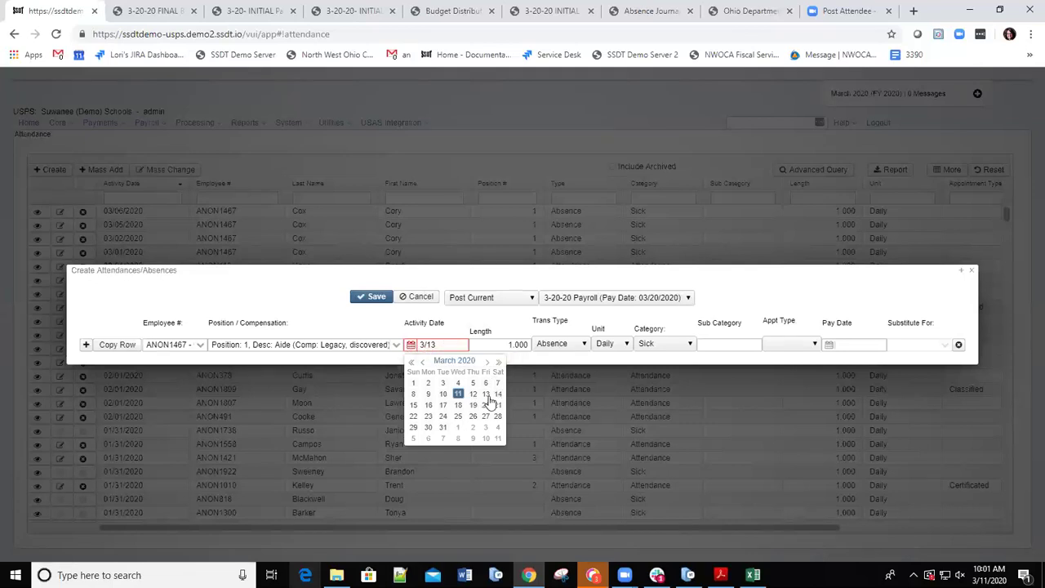
{"action": "left_click", "coordinate": [413, 394]}
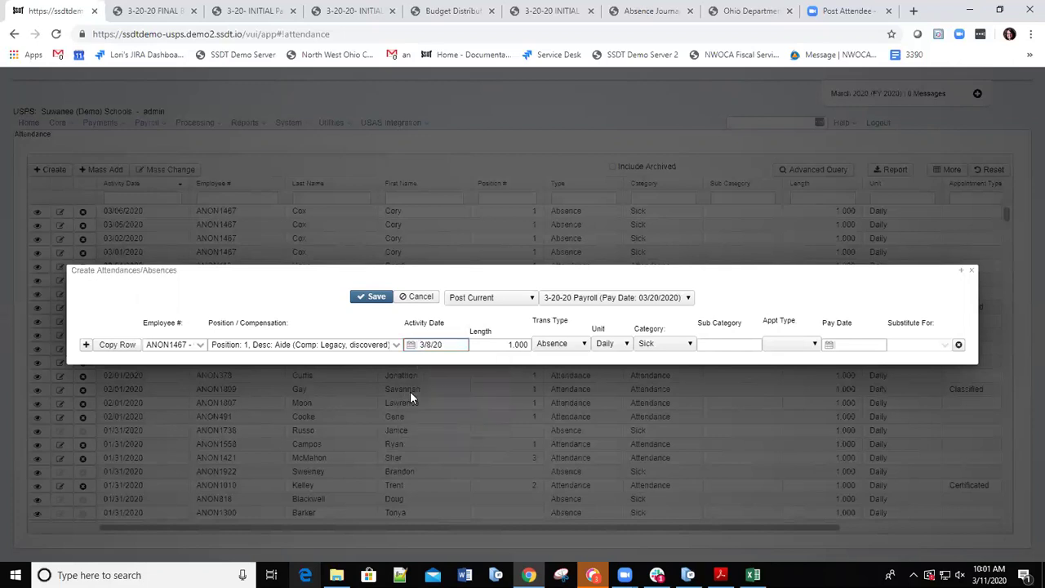
{"action": "left_click", "coordinate": [585, 346]}
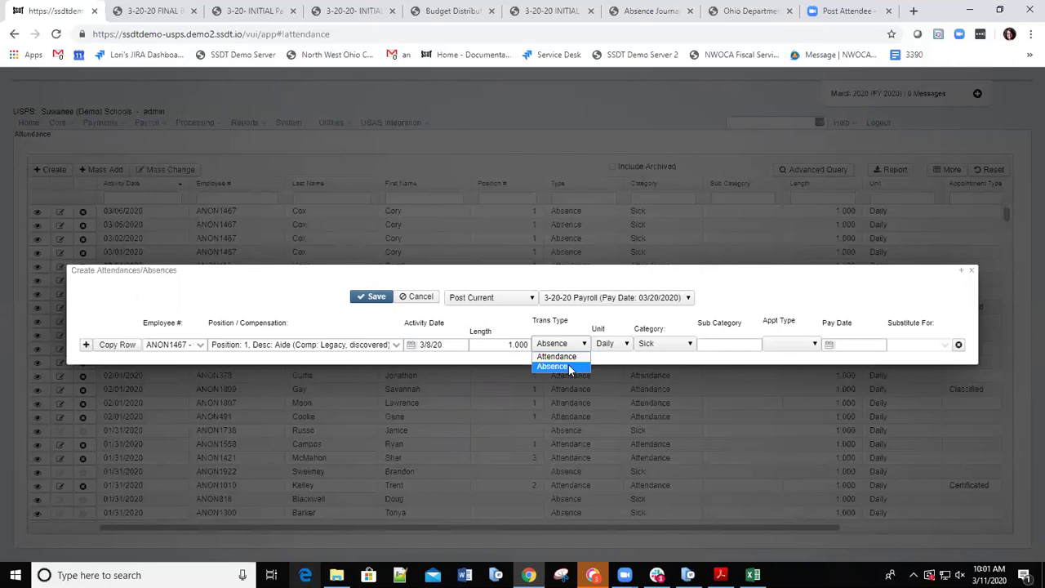
{"action": "left_click", "coordinate": [561, 356]}
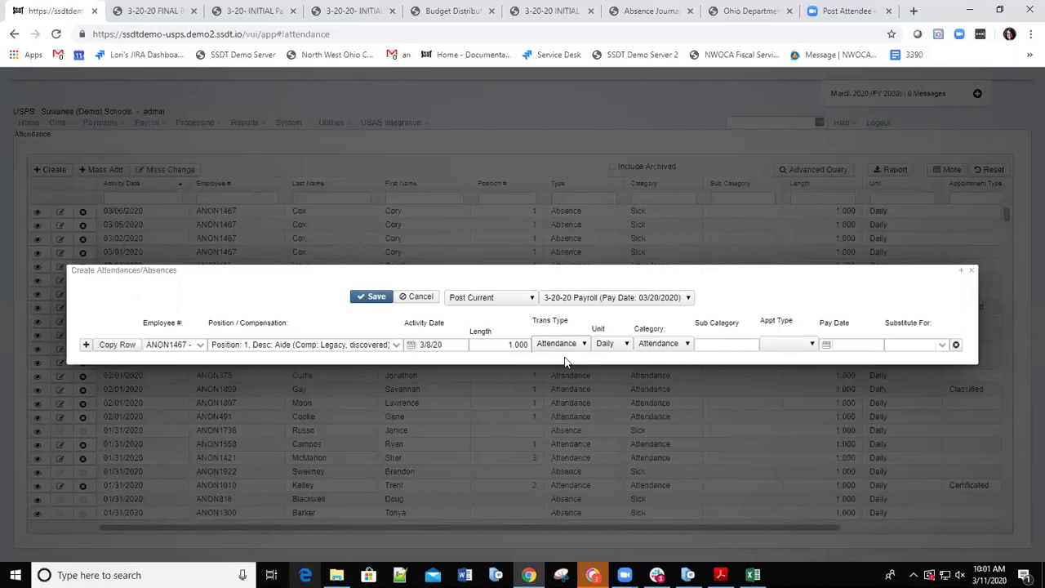
- Copy the completed attendance row and set the copy's activity date to 3/14/20
{"action": "left_click", "coordinate": [85, 346]}
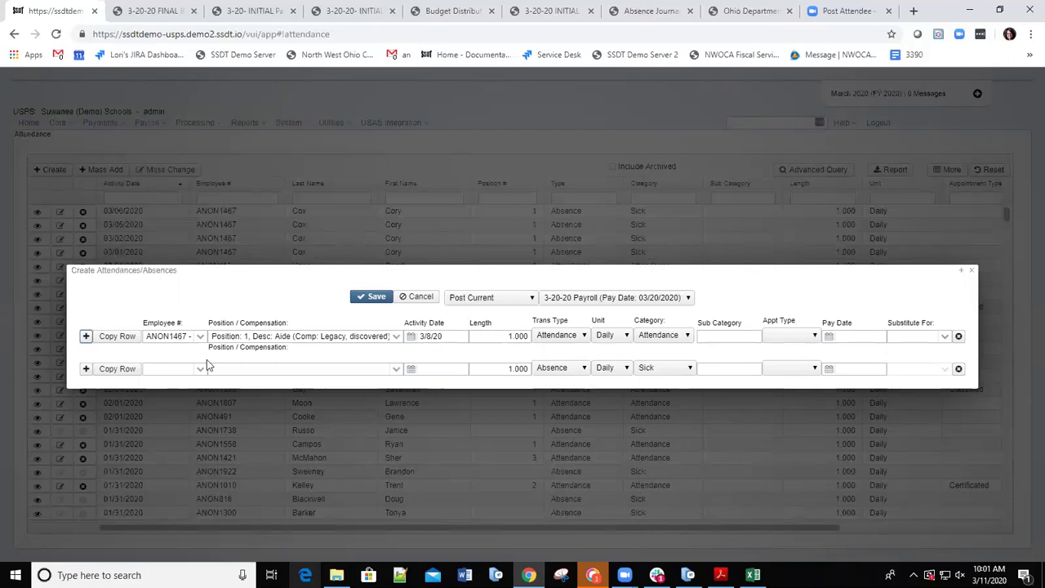
{"action": "left_click", "coordinate": [959, 369]}
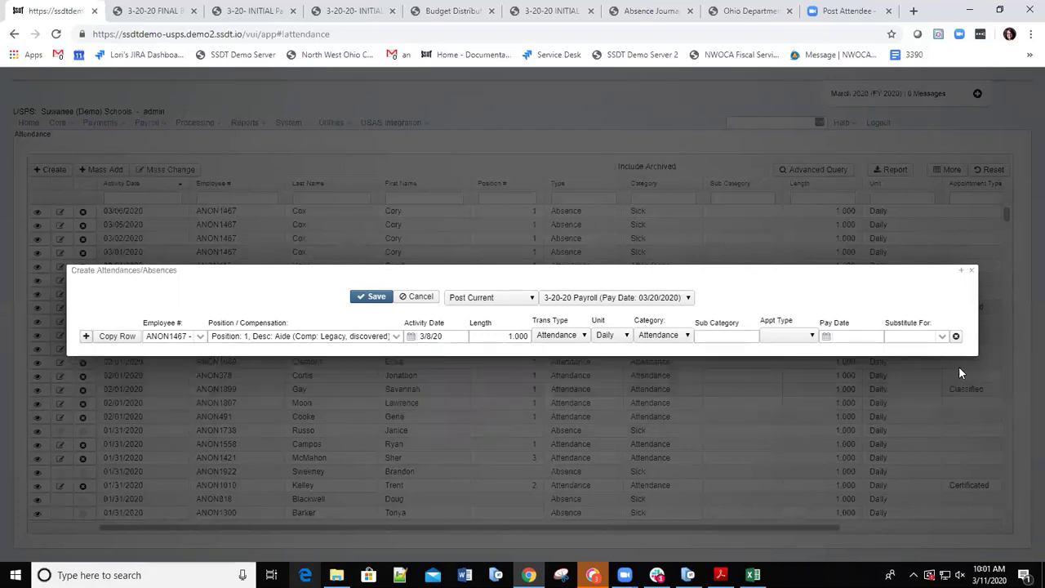
{"action": "left_click", "coordinate": [113, 337]}
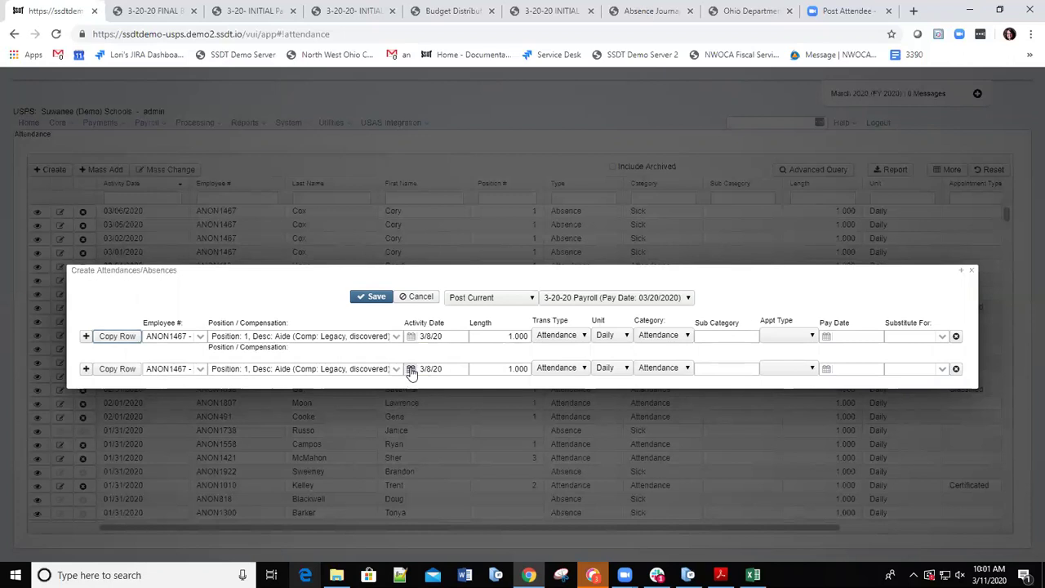
{"action": "left_click", "coordinate": [411, 370]}
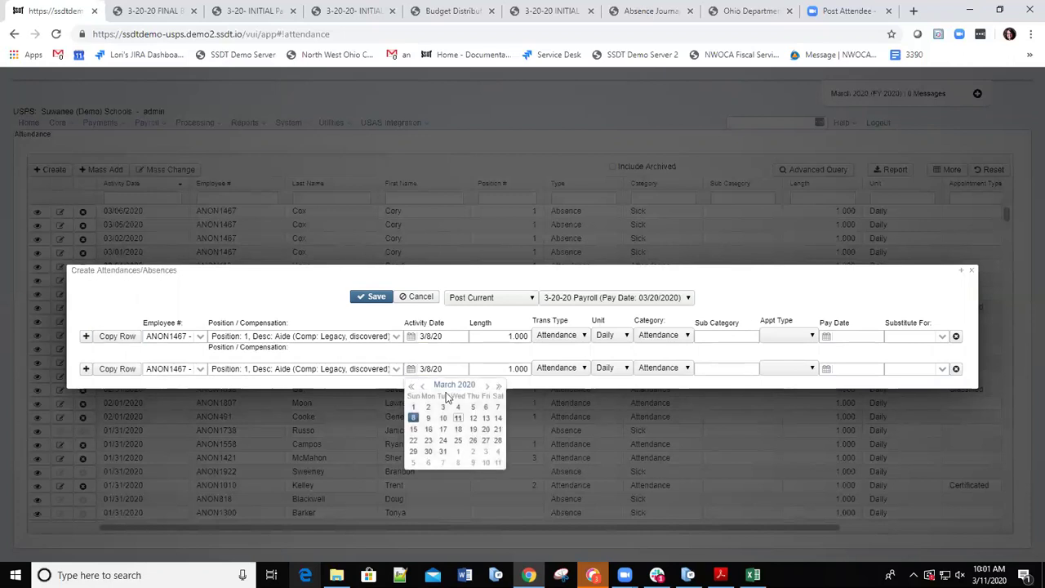
{"action": "left_click", "coordinate": [498, 418]}
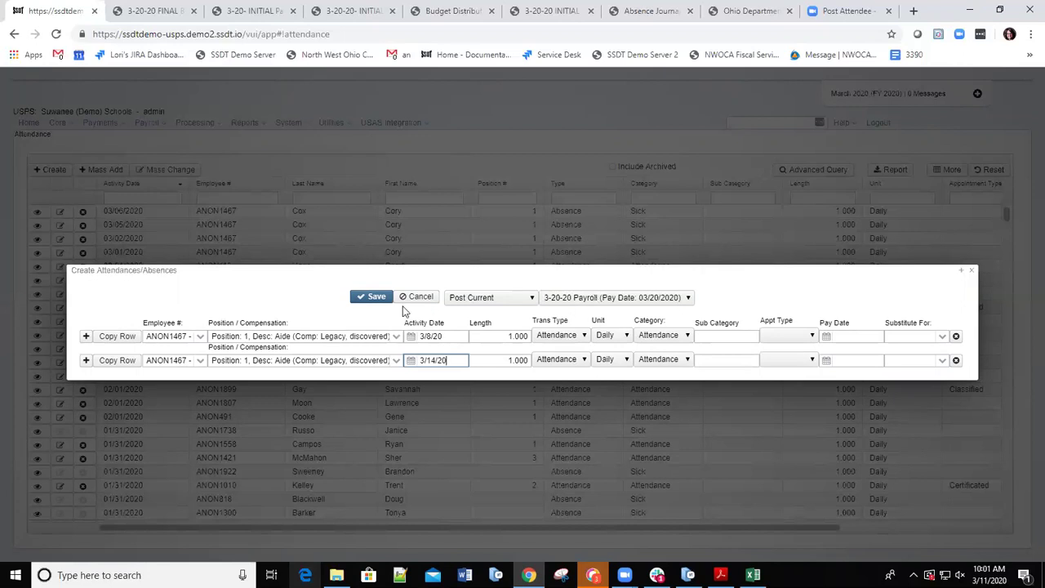
- Save the two attendance entries and post both records to the current payroll
{"action": "left_click", "coordinate": [374, 299]}
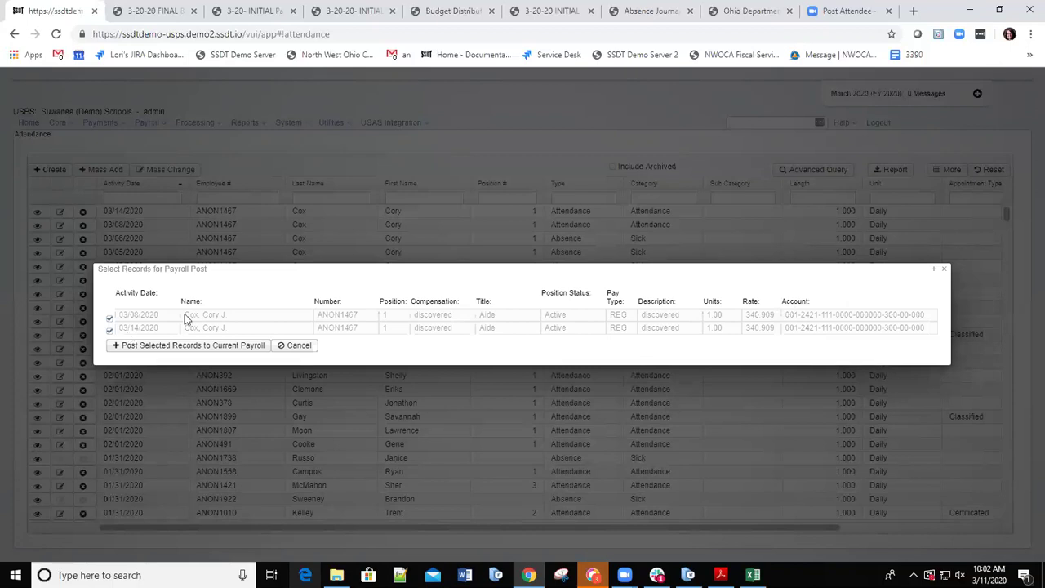
{"action": "left_click", "coordinate": [109, 330]}
{"action": "left_click", "coordinate": [186, 346]}
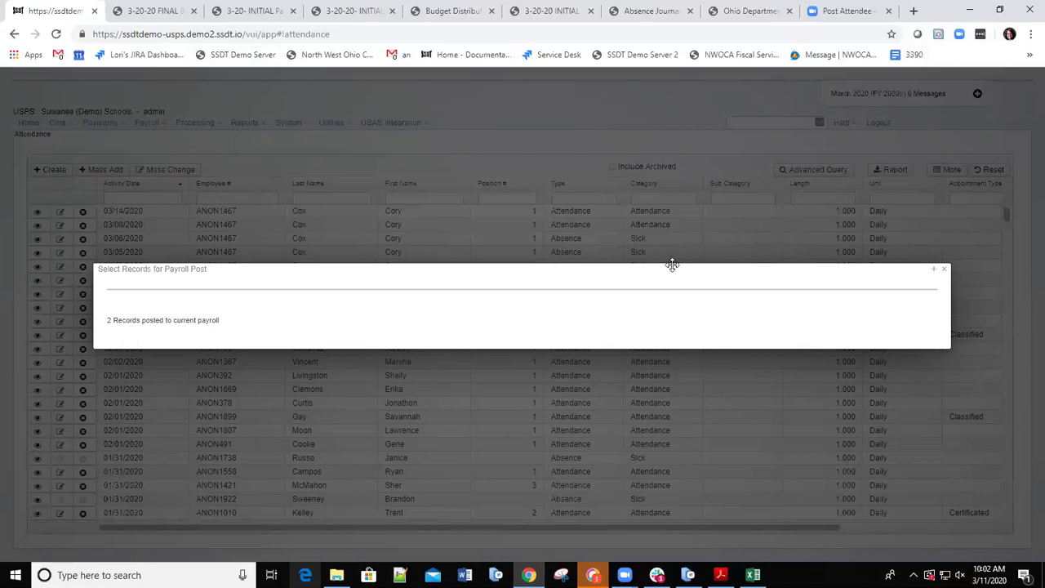
{"action": "left_click", "coordinate": [943, 270]}
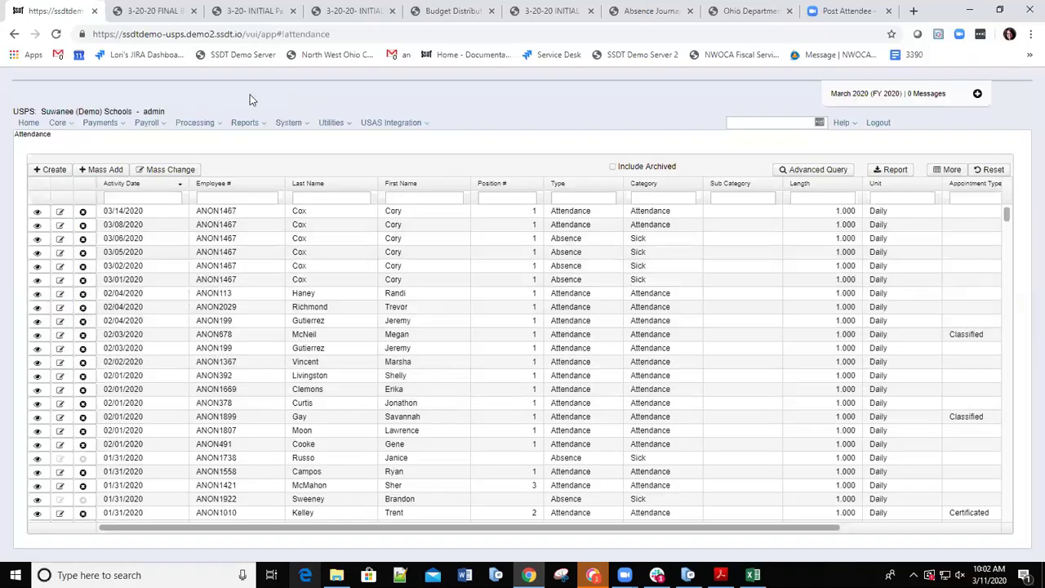
- Open the current payroll payments and filter them by the last name of the employee whose attendance was posted
{"action": "left_click", "coordinate": [163, 129]}
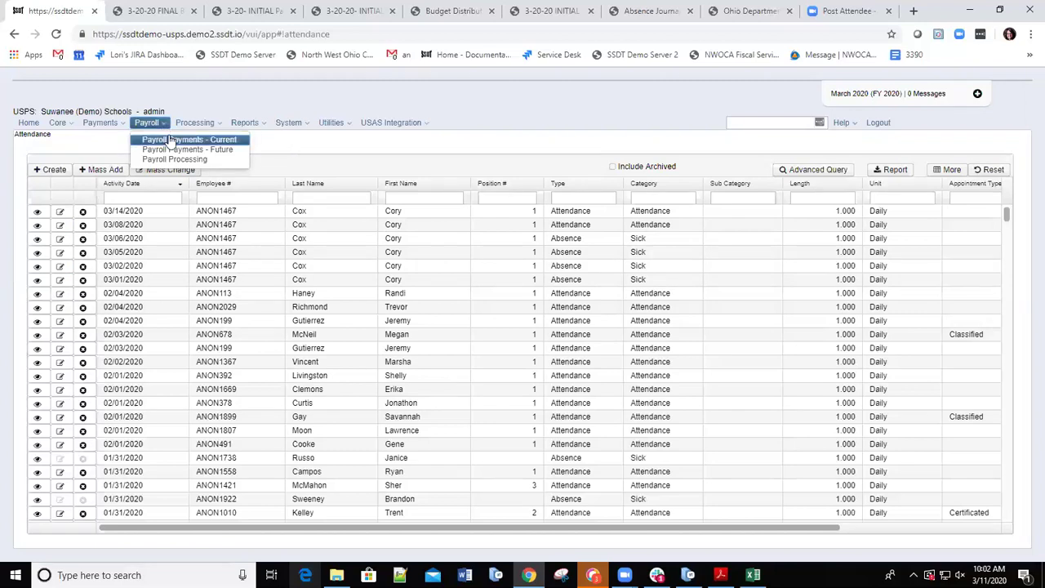
{"action": "left_click", "coordinate": [170, 141]}
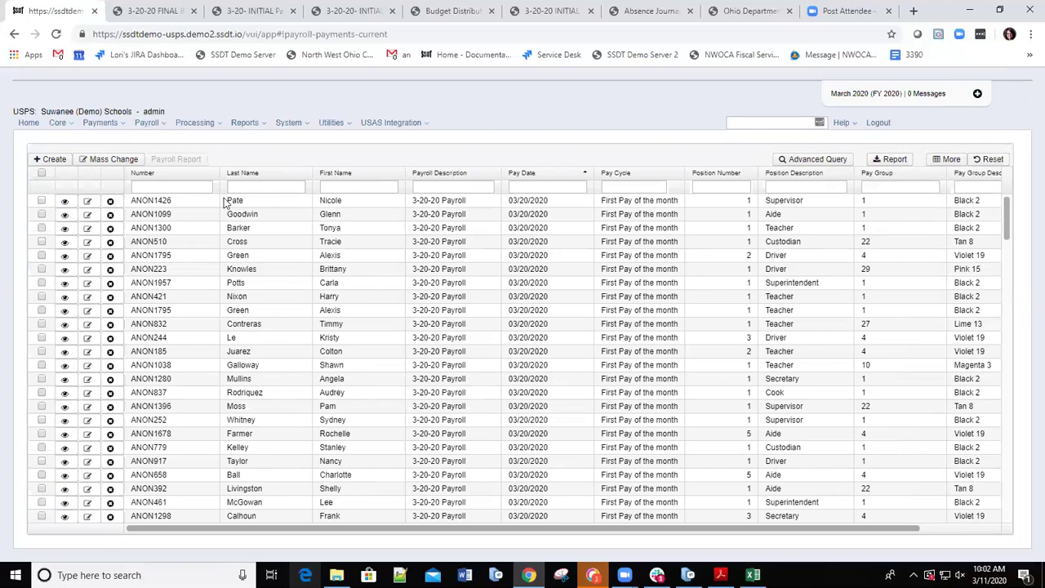
{"action": "left_click", "coordinate": [274, 187]}
{"action": "type", "text": "cox"}
{"action": "key", "text": "Return"}
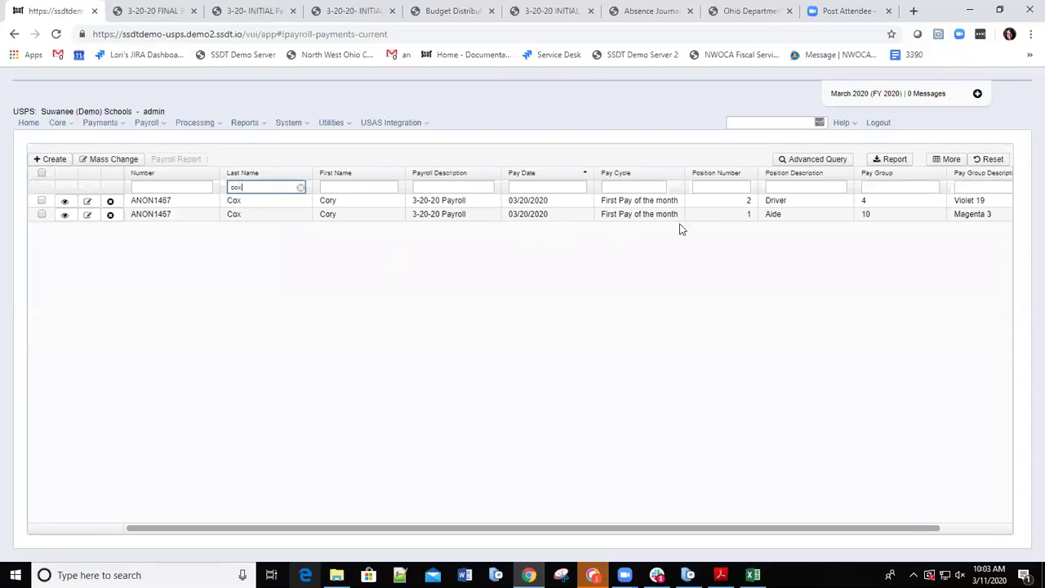
- Inspect the employee's Position Pay details for position 2 (Driver) and position 1 (Aide) without changing them
{"action": "left_click", "coordinate": [88, 203]}
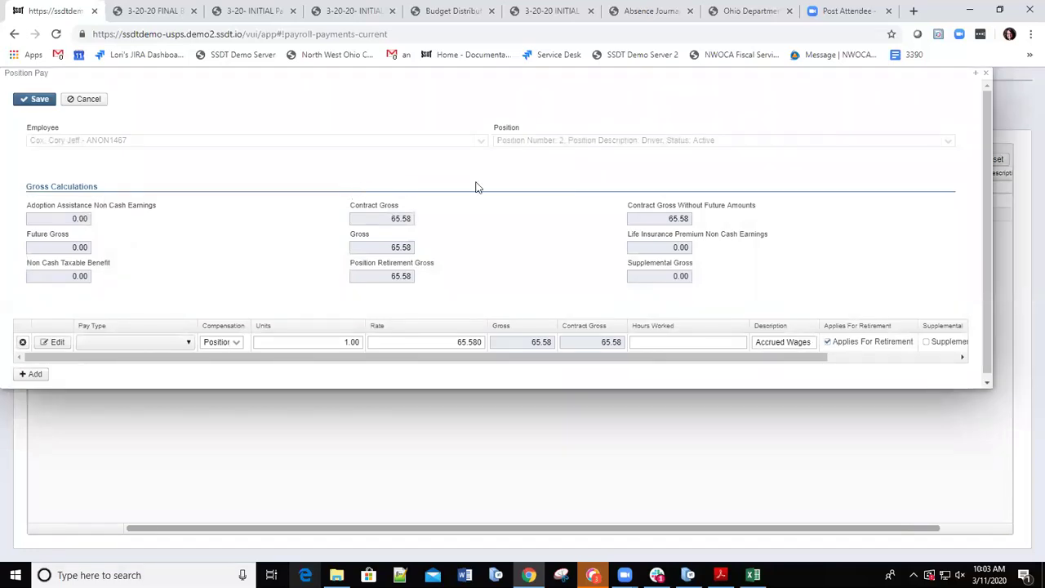
{"action": "left_click", "coordinate": [986, 73]}
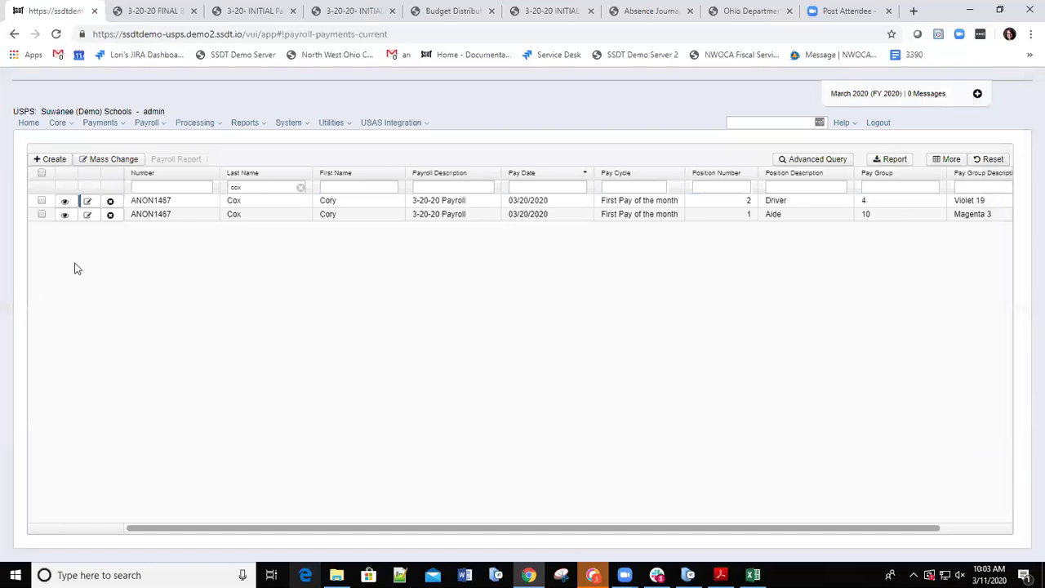
{"action": "left_click", "coordinate": [88, 215]}
{"action": "left_click", "coordinate": [87, 215]}
- Generate the 3-20-20 payroll's pay report as a PDF sorted by Employee Last Name and save it as Payroll Report (16)
{"action": "left_click", "coordinate": [164, 124]}
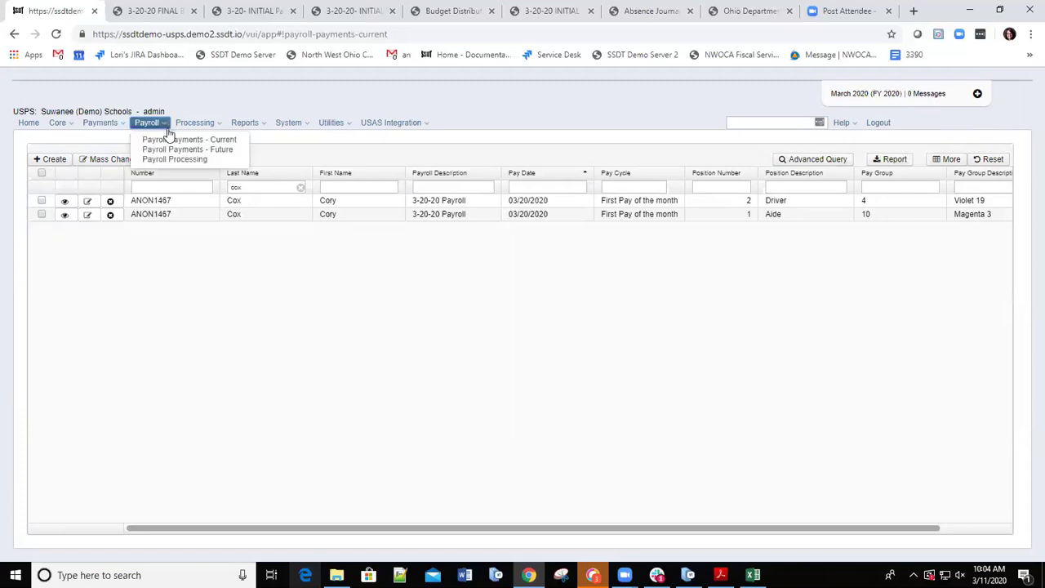
{"action": "left_click", "coordinate": [175, 159]}
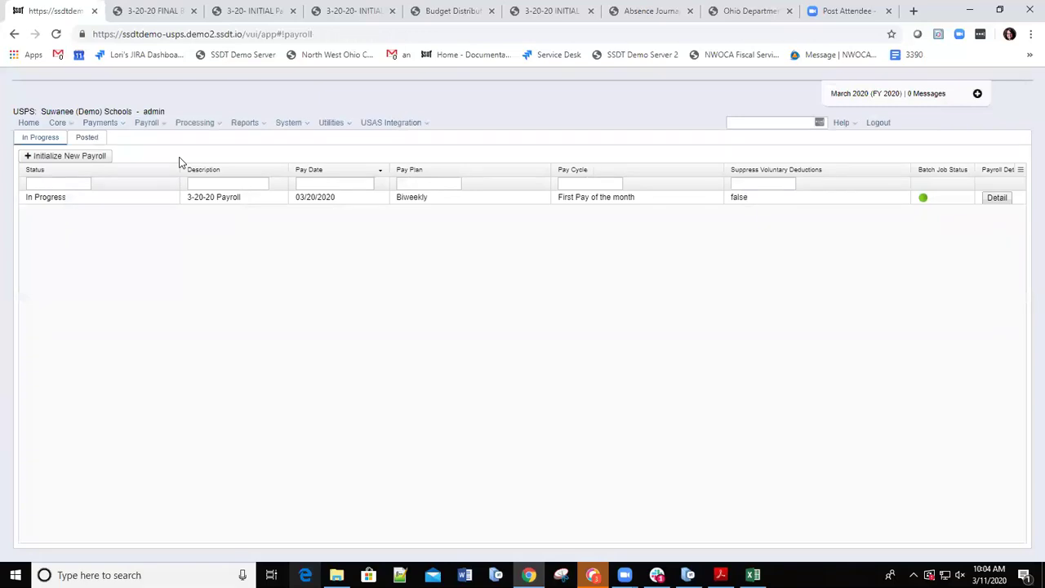
{"action": "left_click", "coordinate": [996, 199]}
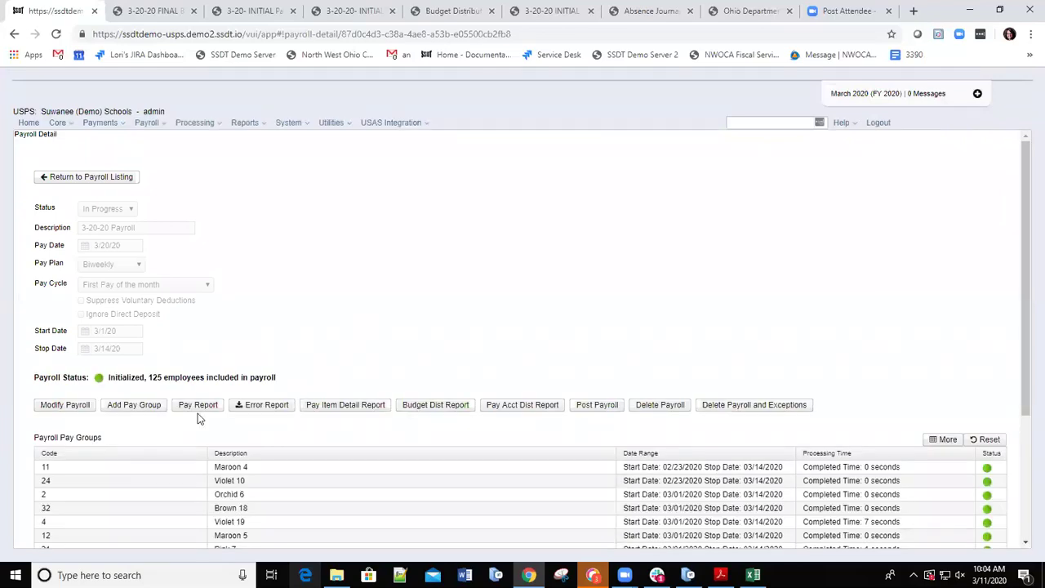
{"action": "left_click", "coordinate": [198, 406]}
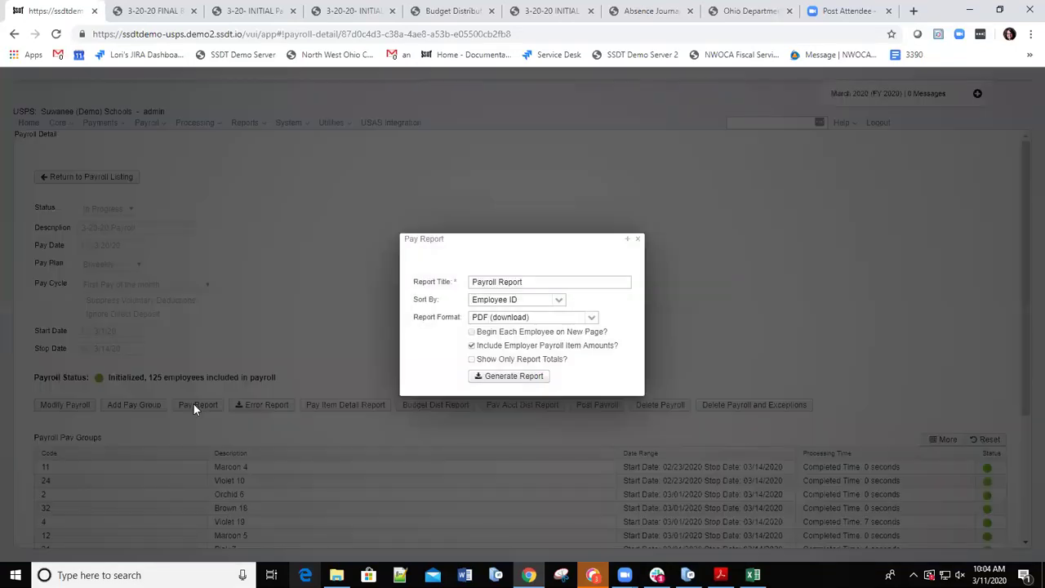
{"action": "left_click", "coordinate": [555, 300]}
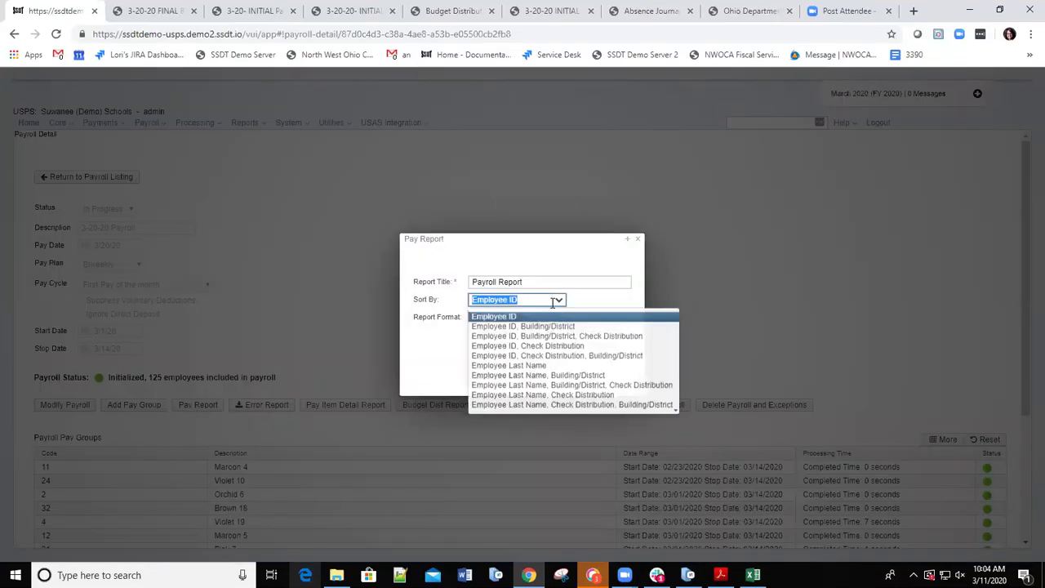
{"action": "left_click", "coordinate": [527, 366]}
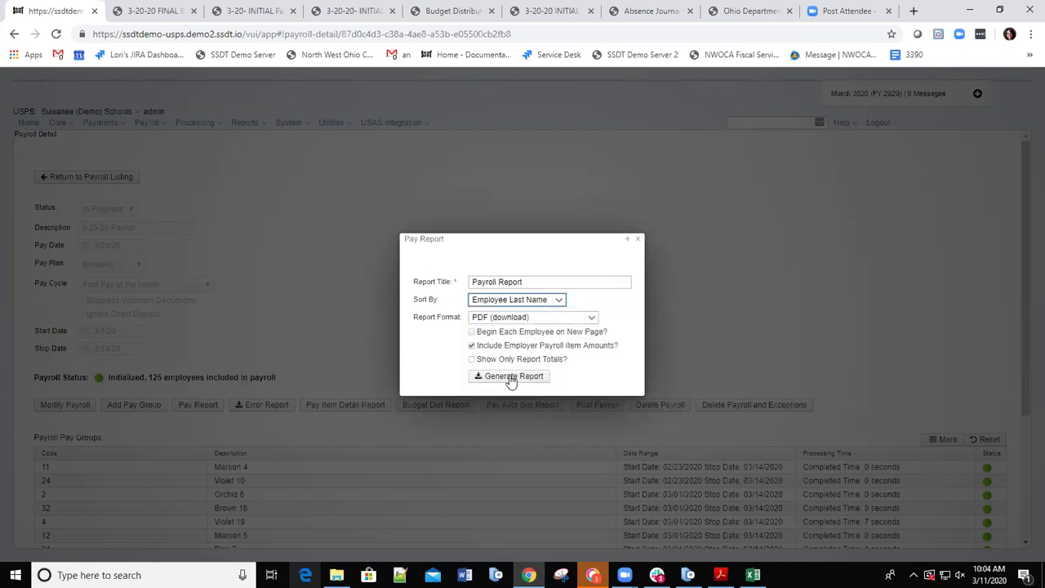
{"action": "left_click", "coordinate": [502, 378]}
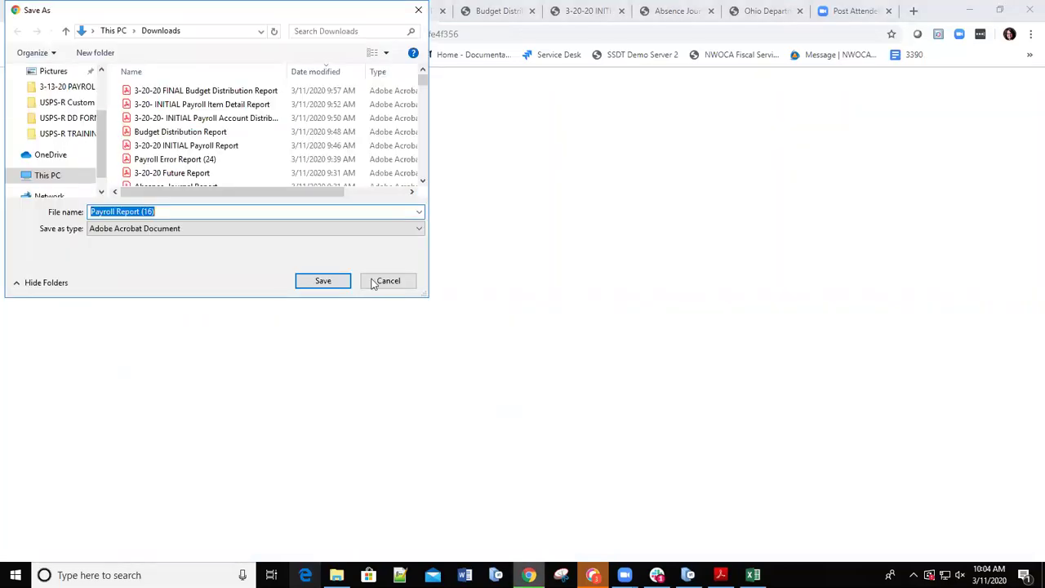
{"action": "left_click", "coordinate": [323, 280]}
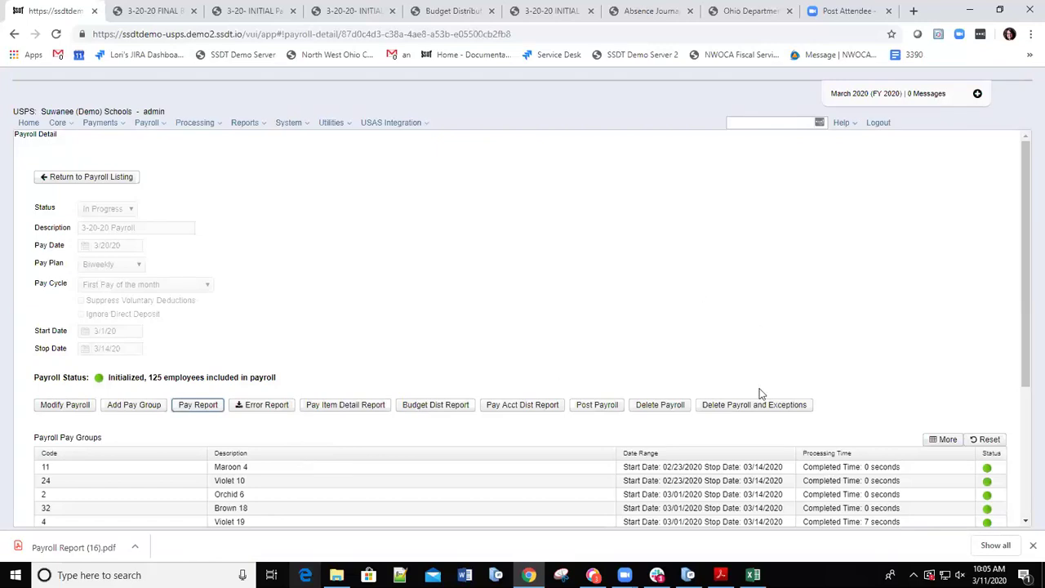
- Open the saved payroll report PDF, search for the employee's last name, and examine the REG pay records for position 1
{"action": "left_click", "coordinate": [81, 558]}
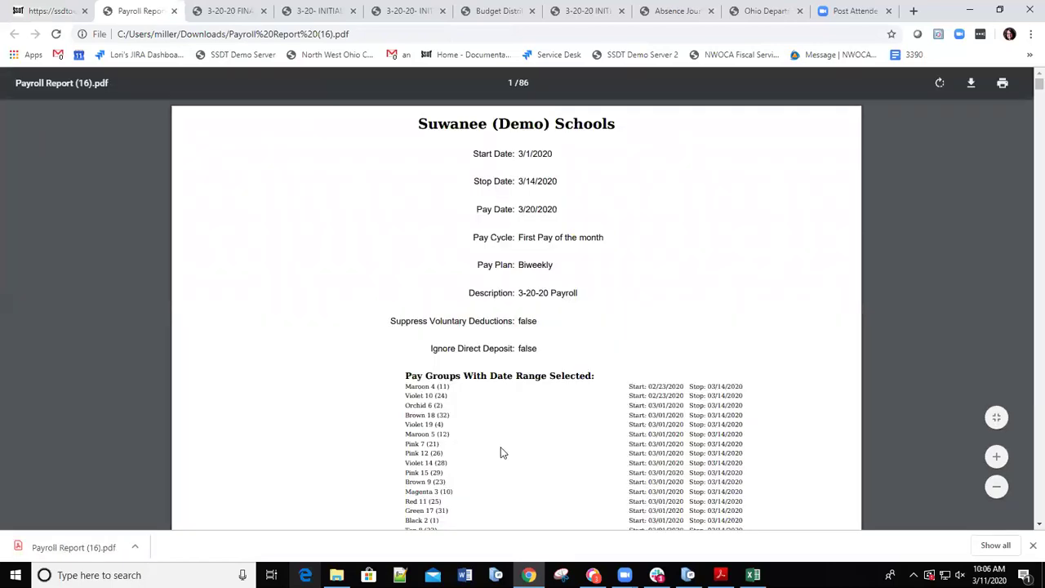
{"action": "key", "text": "ctrl+f"}
{"action": "type", "text": "cox"}
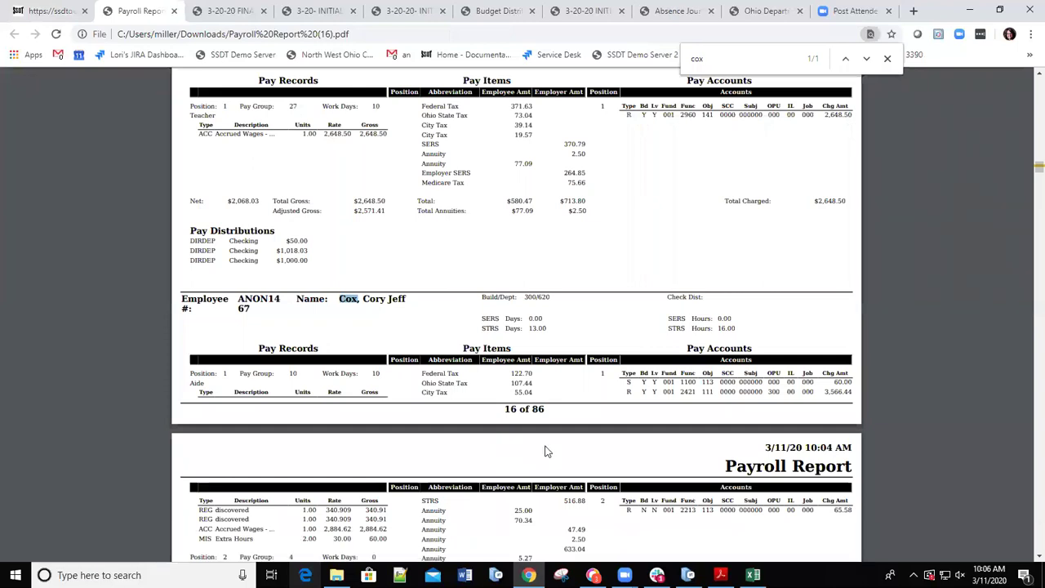
{"action": "scroll", "coordinate": [225, 381], "scroll_direction": "down", "scroll_amount": 3}
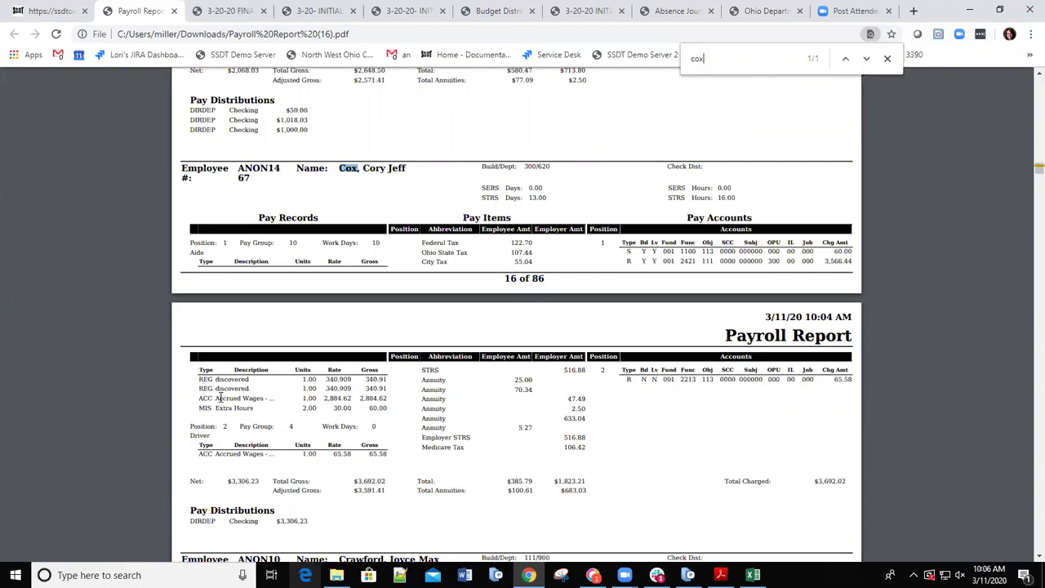
{"action": "left_click_drag", "start_coordinate": [199, 377], "coordinate": [185, 394]}
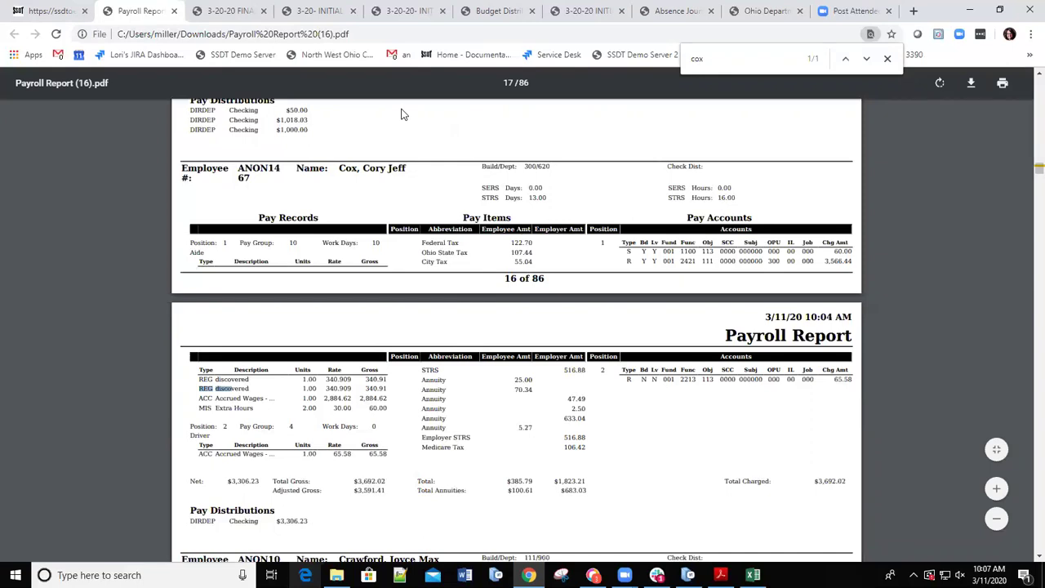
- Return to the payroll application, open the current payroll payments, and filter them by the employee's last name
{"action": "key", "text": "ctrl+shift+Tab"}
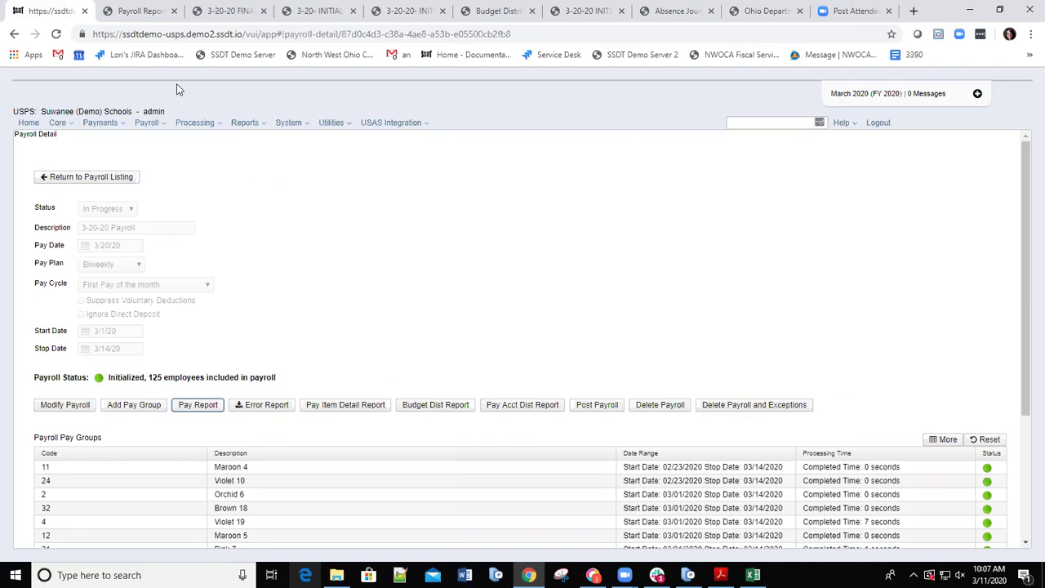
{"action": "left_click", "coordinate": [162, 122]}
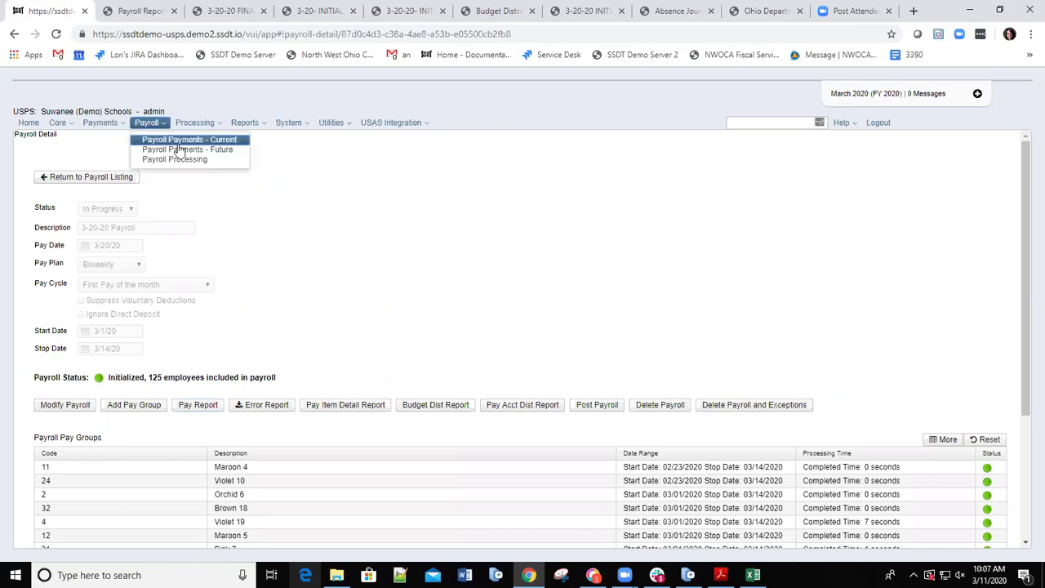
{"action": "left_click", "coordinate": [187, 143]}
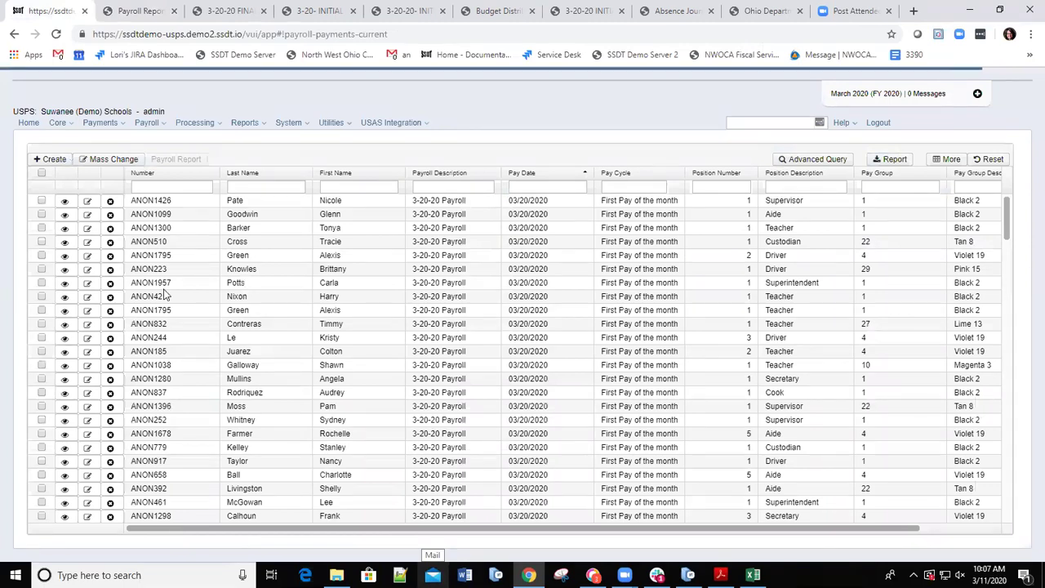
{"action": "left_click", "coordinate": [267, 186]}
{"action": "type", "text": "cox"}
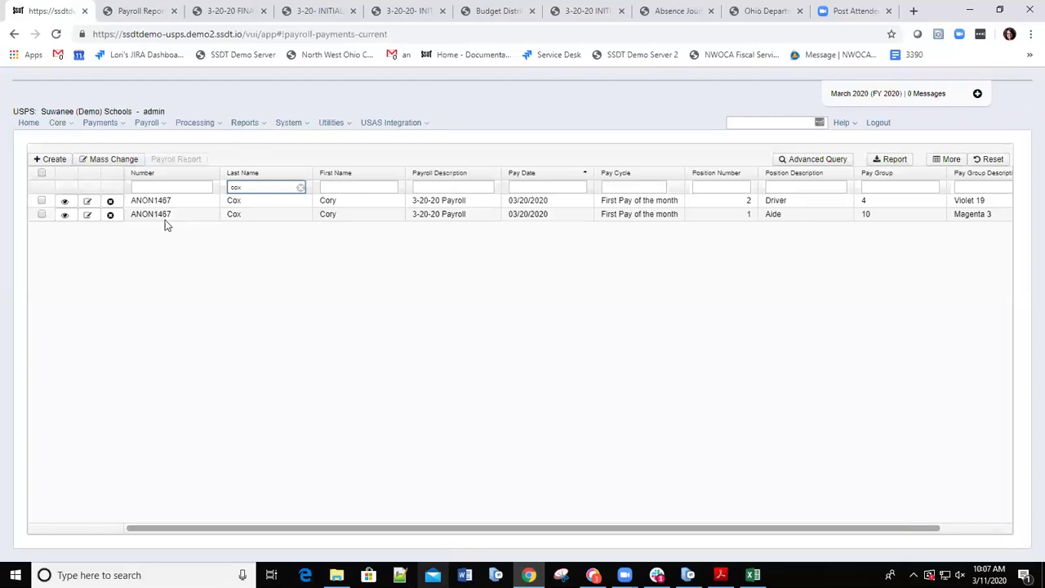
- Change the pay type of both Regular "discovered" entries to Miscellaneous in the employee's position 1 (Aide) pay and save
{"action": "left_click", "coordinate": [87, 215]}
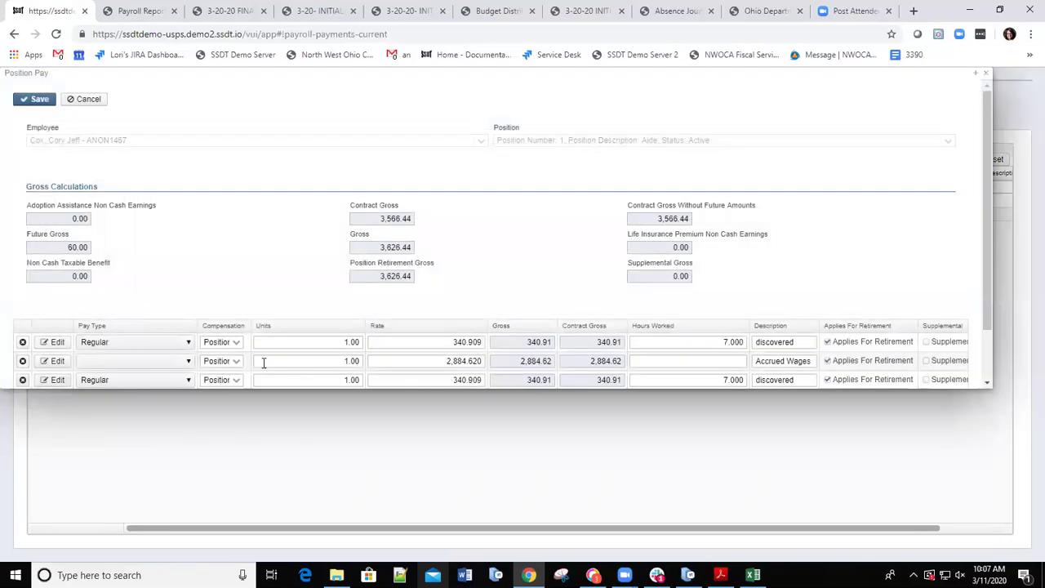
{"action": "scroll", "coordinate": [174, 356], "scroll_direction": "down", "scroll_amount": 1}
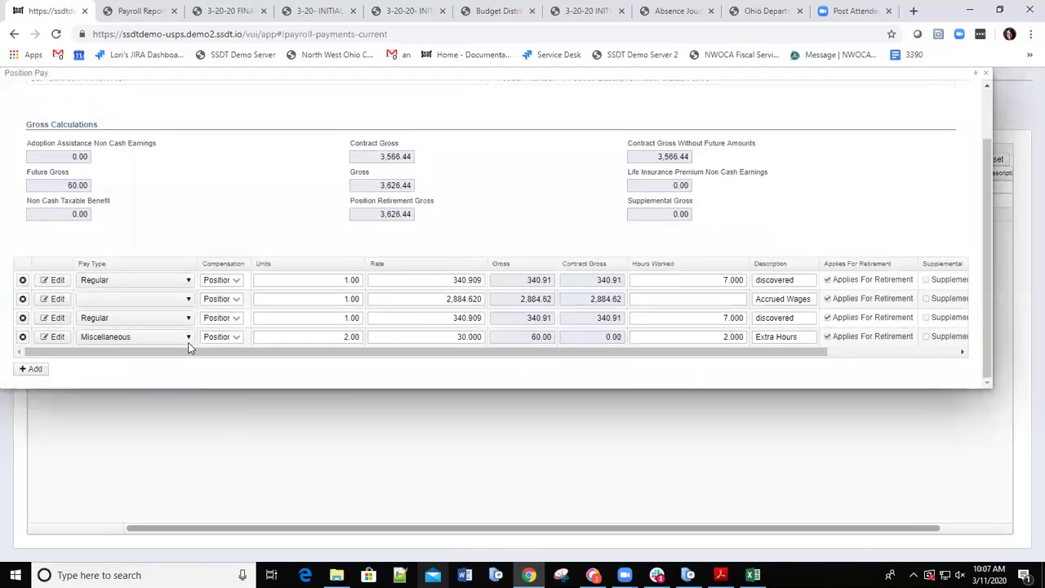
{"action": "left_click", "coordinate": [188, 282]}
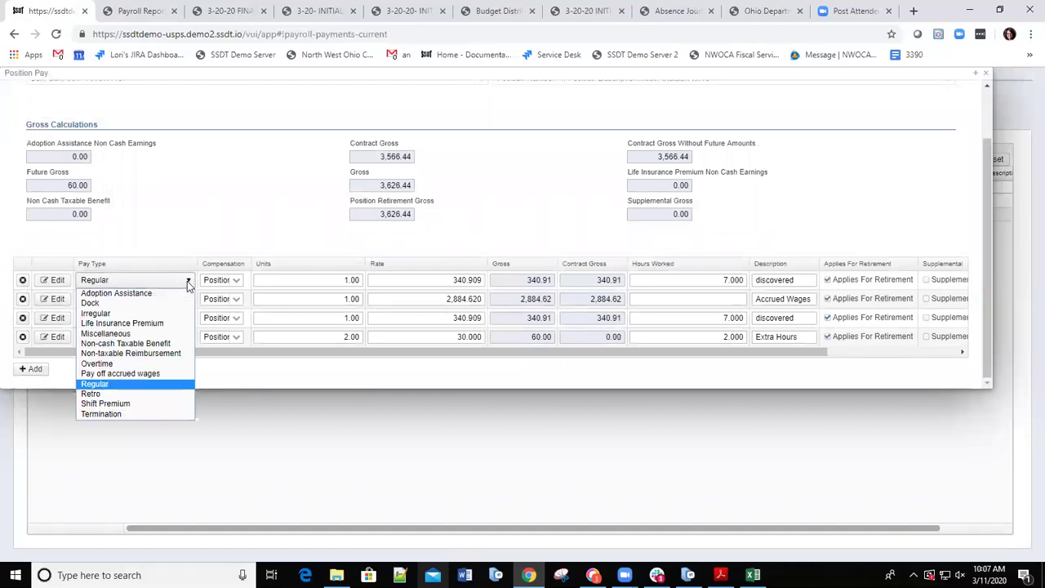
{"action": "left_click", "coordinate": [115, 337]}
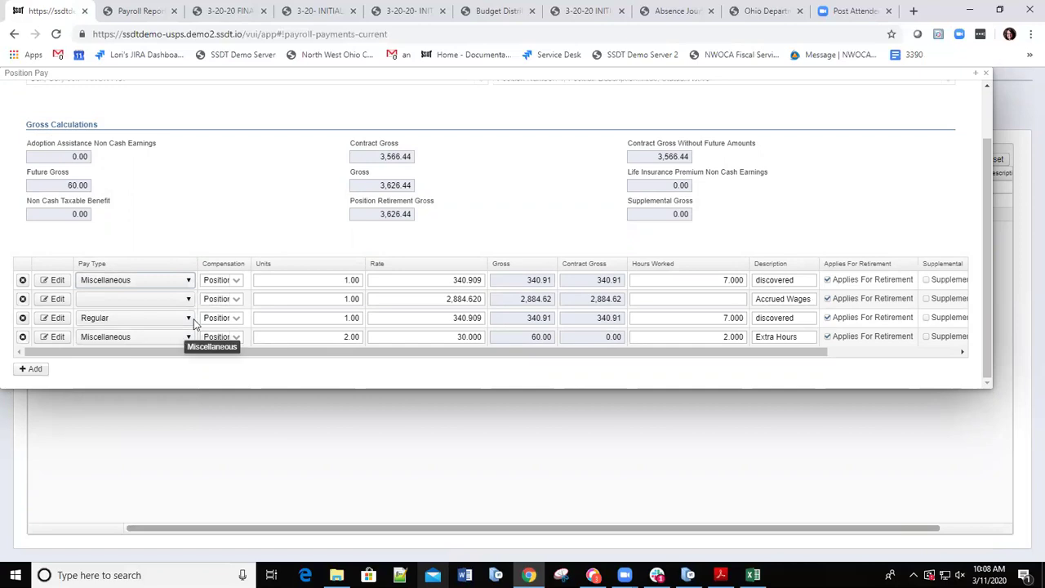
{"action": "left_click", "coordinate": [190, 319]}
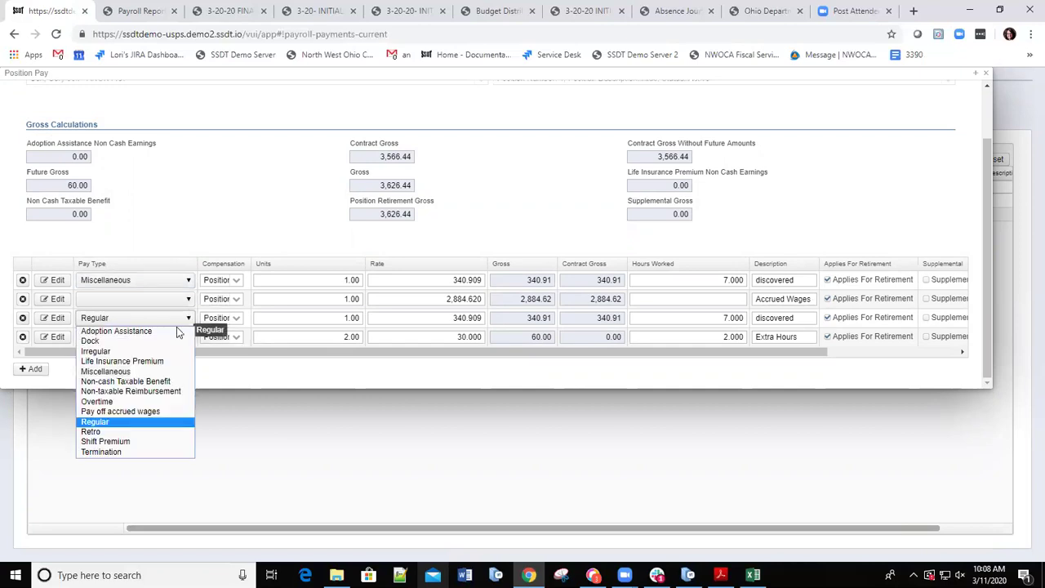
{"action": "left_click", "coordinate": [117, 372]}
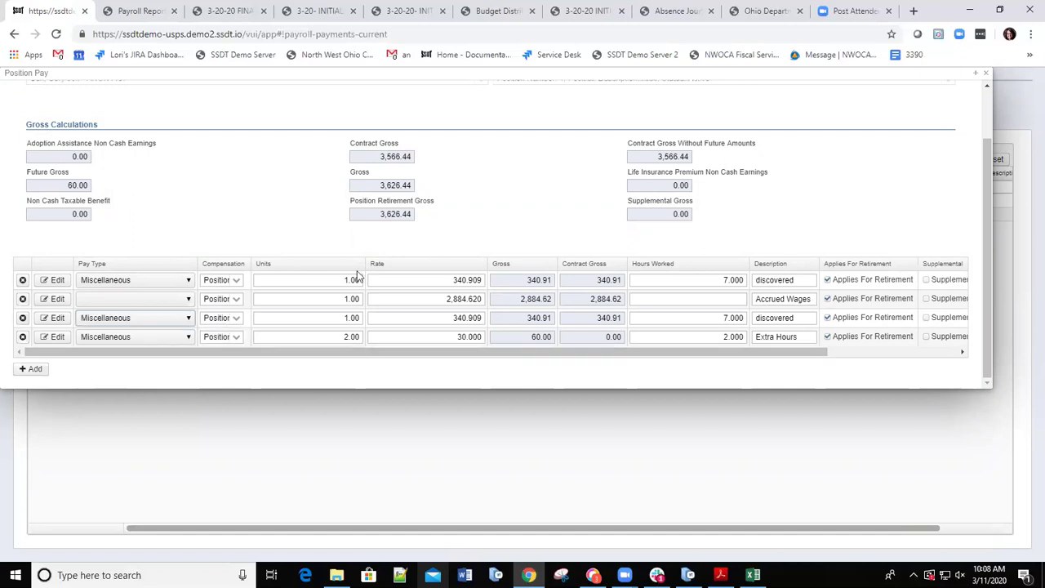
{"action": "scroll", "coordinate": [85, 119], "scroll_direction": "up", "scroll_amount": 1}
{"action": "left_click", "coordinate": [34, 101]}
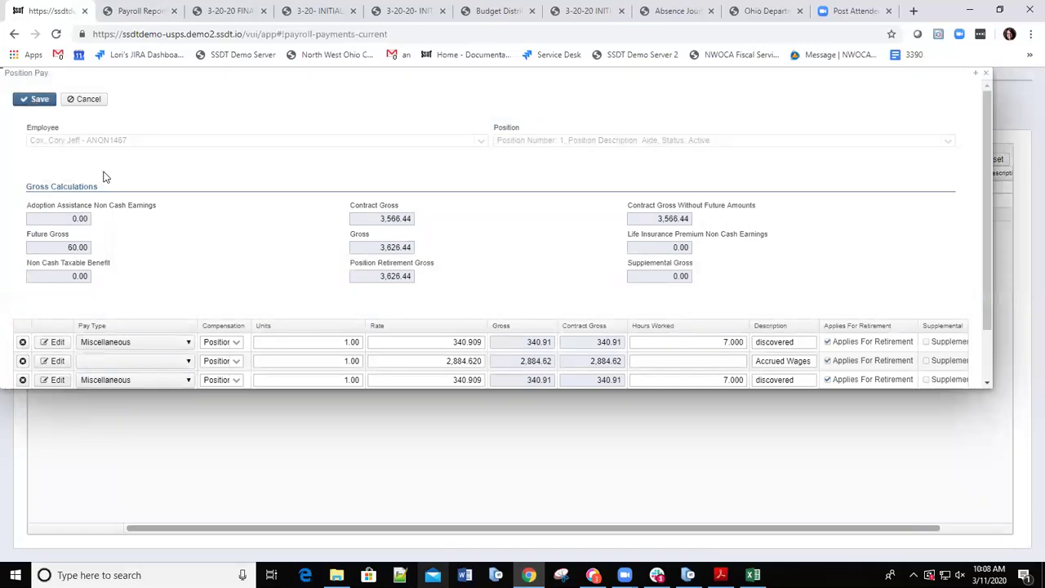
{"action": "left_click", "coordinate": [985, 74]}
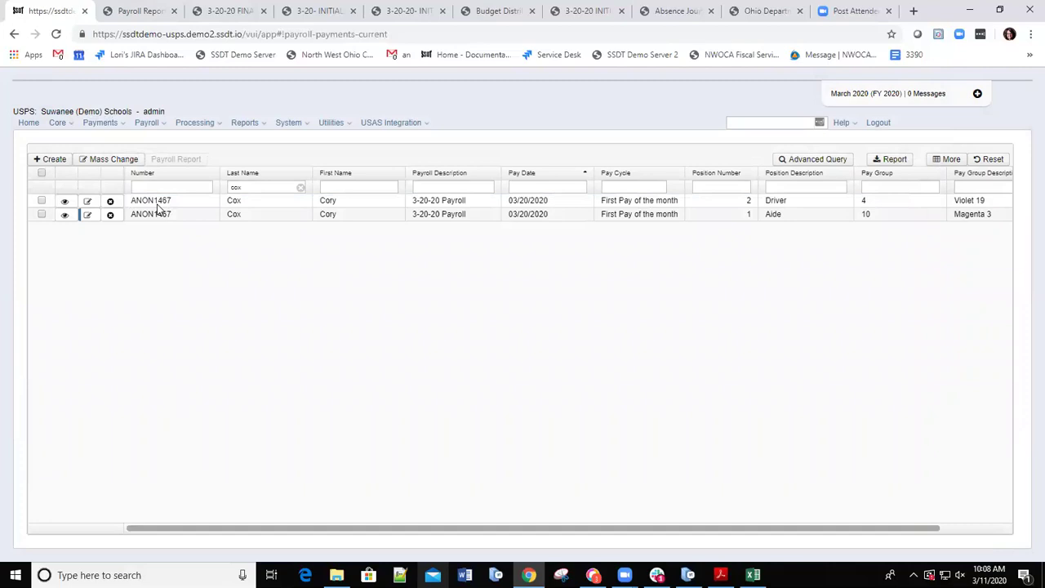
- Generate the 3-20-20 payroll's pay report as a PDF sorted by Employee Last Name and save it as Payroll Report (17)
{"action": "left_click", "coordinate": [162, 124]}
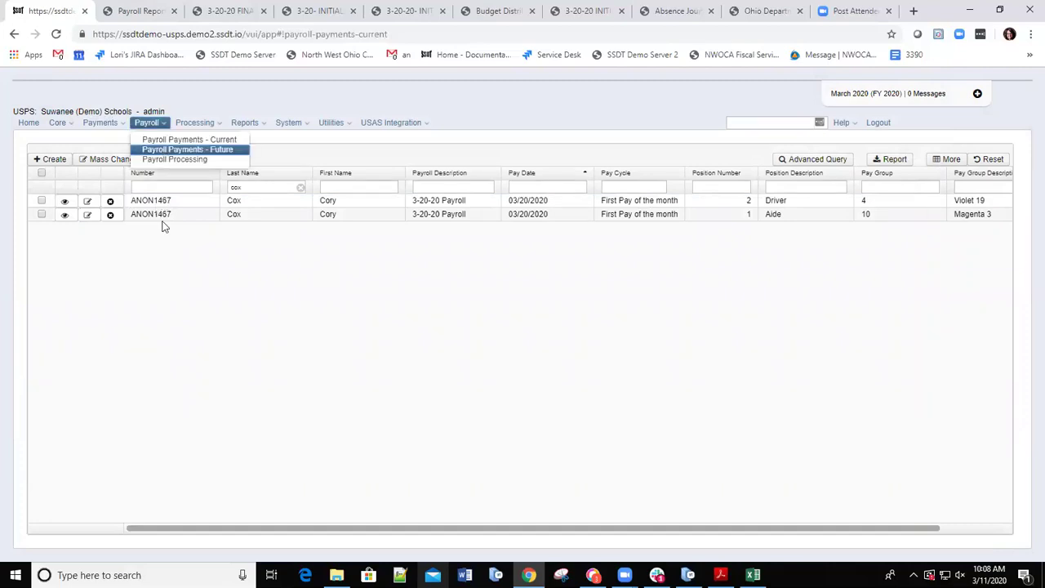
{"action": "left_click", "coordinate": [173, 161]}
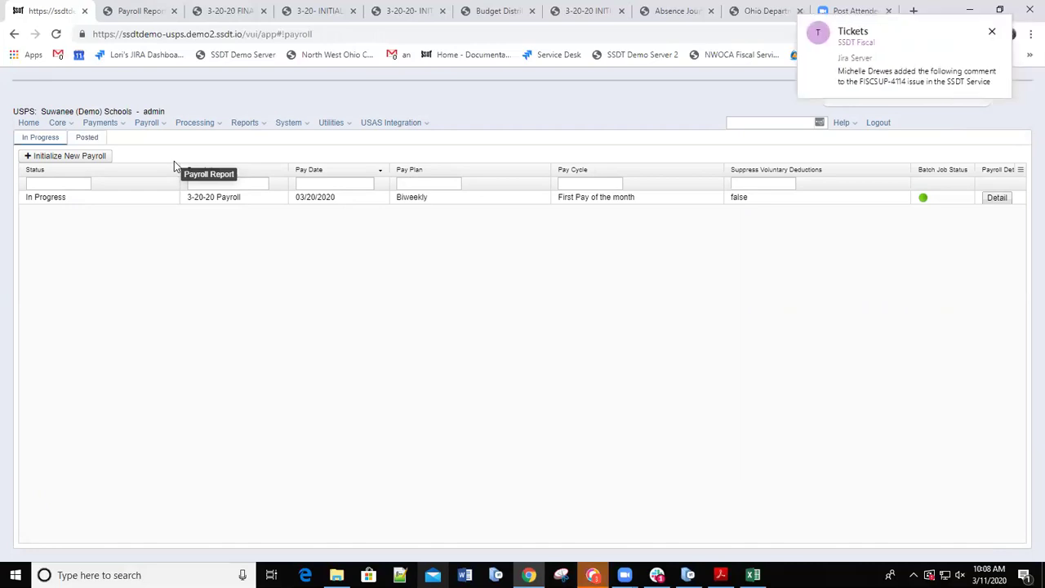
{"action": "left_click", "coordinate": [997, 197]}
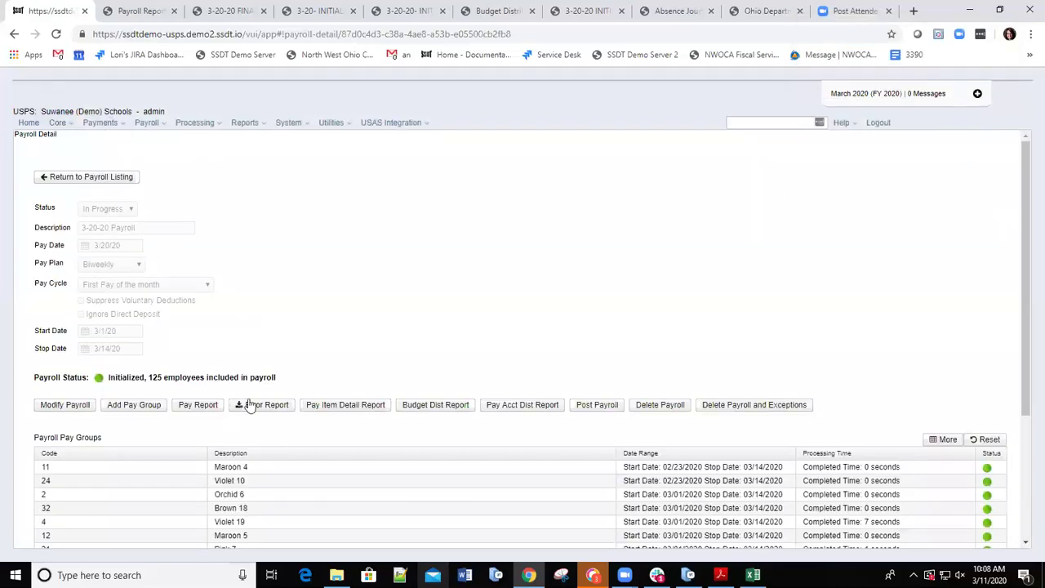
{"action": "left_click", "coordinate": [194, 397]}
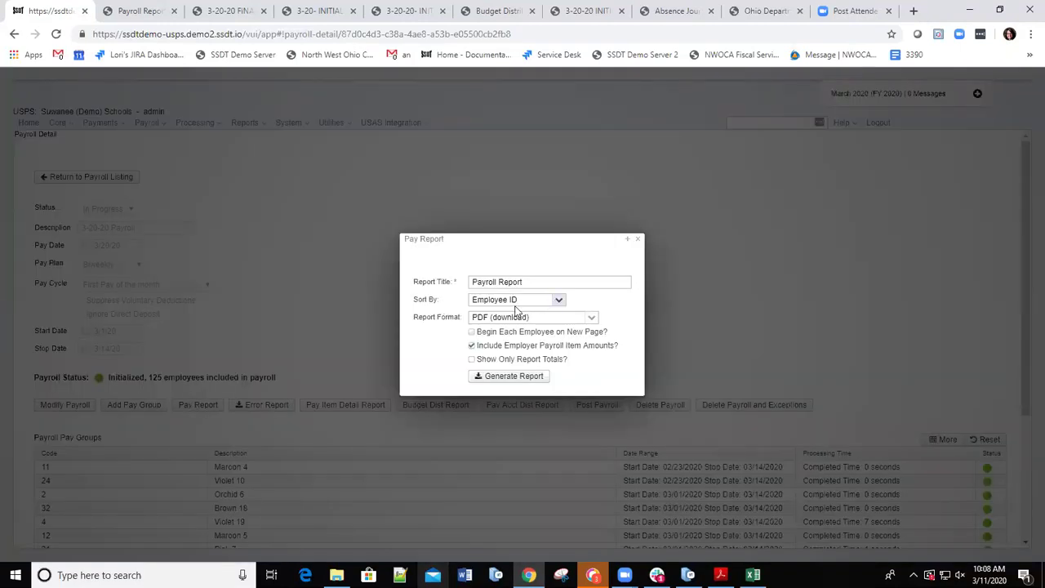
{"action": "left_click", "coordinate": [519, 302]}
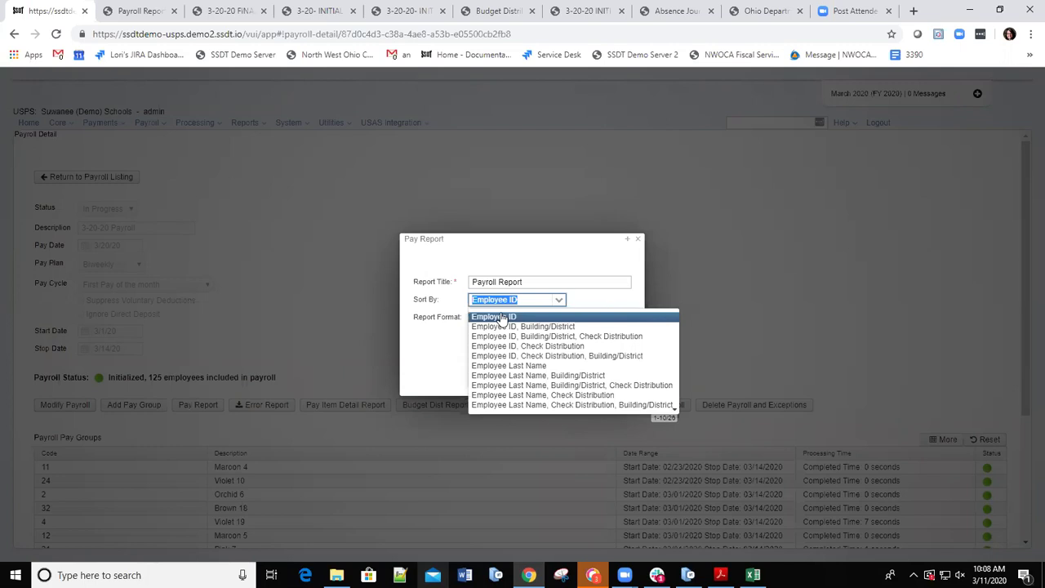
{"action": "left_click", "coordinate": [507, 365]}
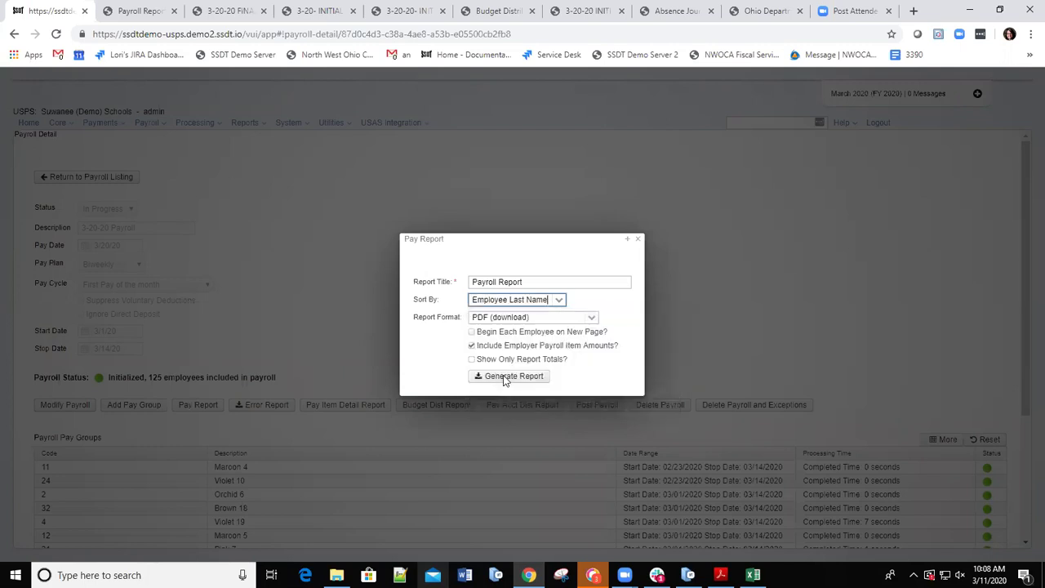
{"action": "left_click", "coordinate": [510, 376]}
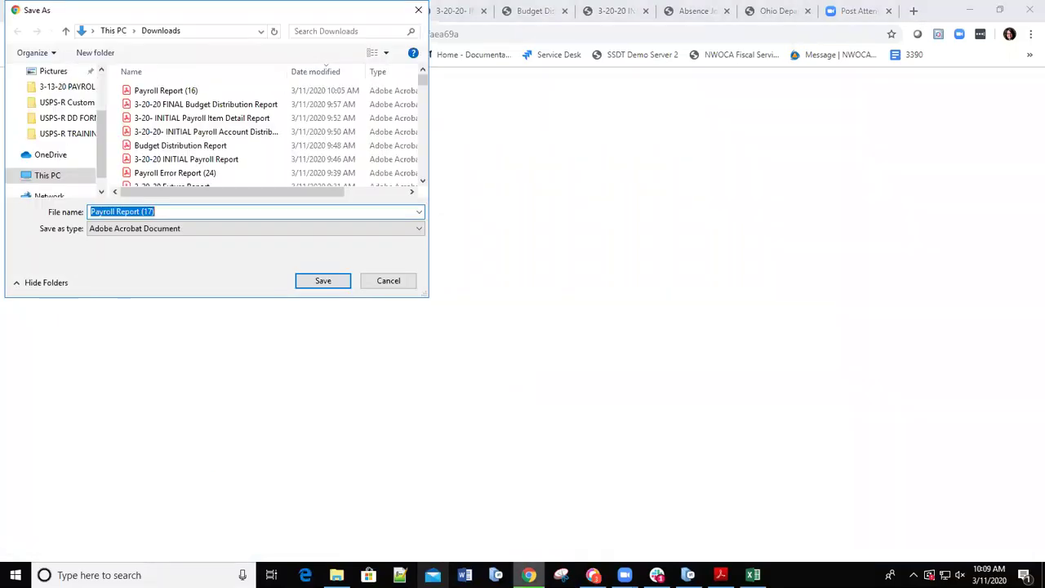
{"action": "left_click", "coordinate": [322, 280]}
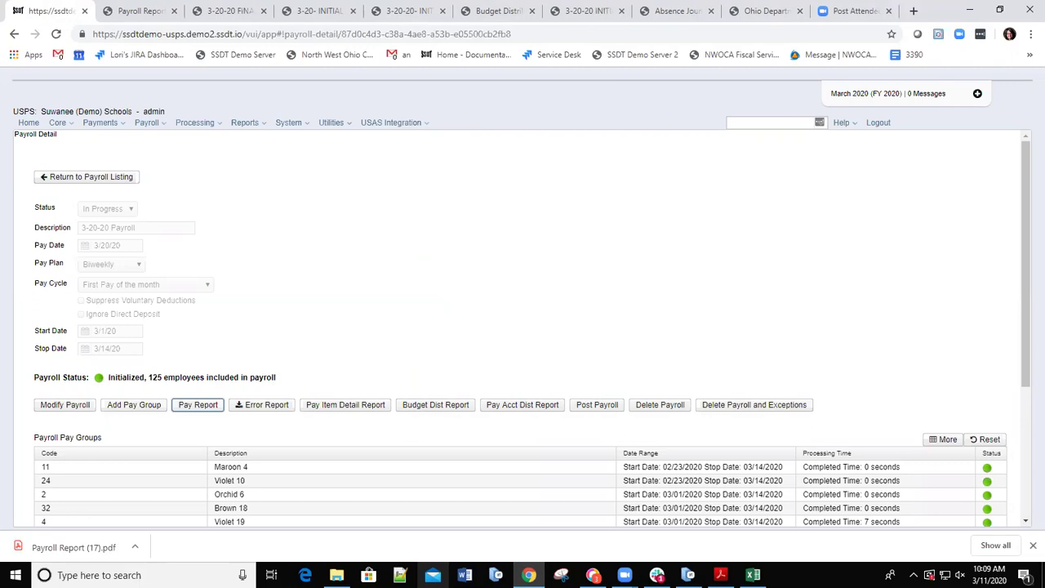
- Open Payroll Report (17), search for the employee's last name, and examine the pay types of the "discovered" records
{"action": "left_click", "coordinate": [49, 548]}
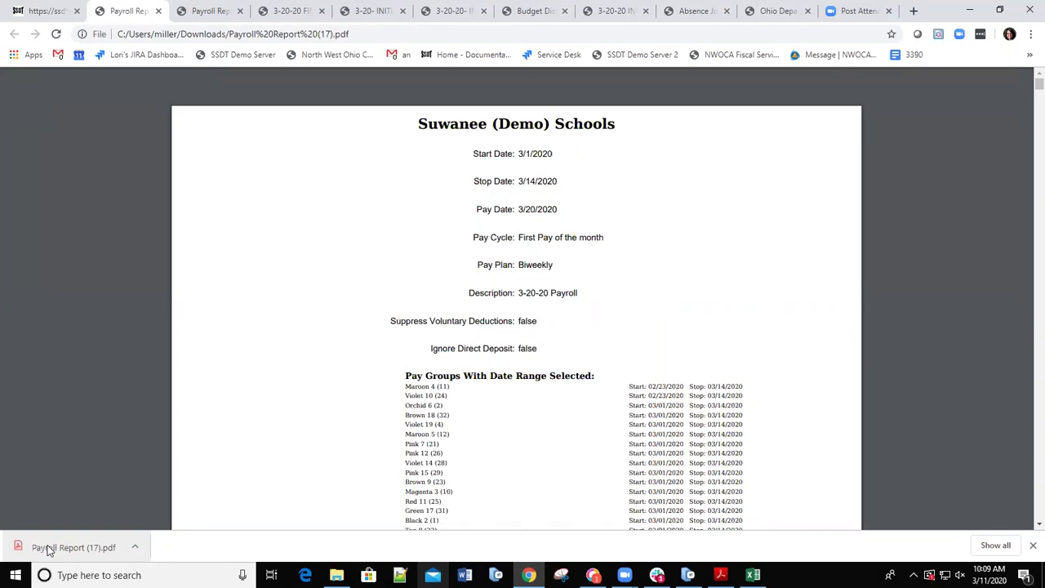
{"action": "key", "text": "ctrl+f"}
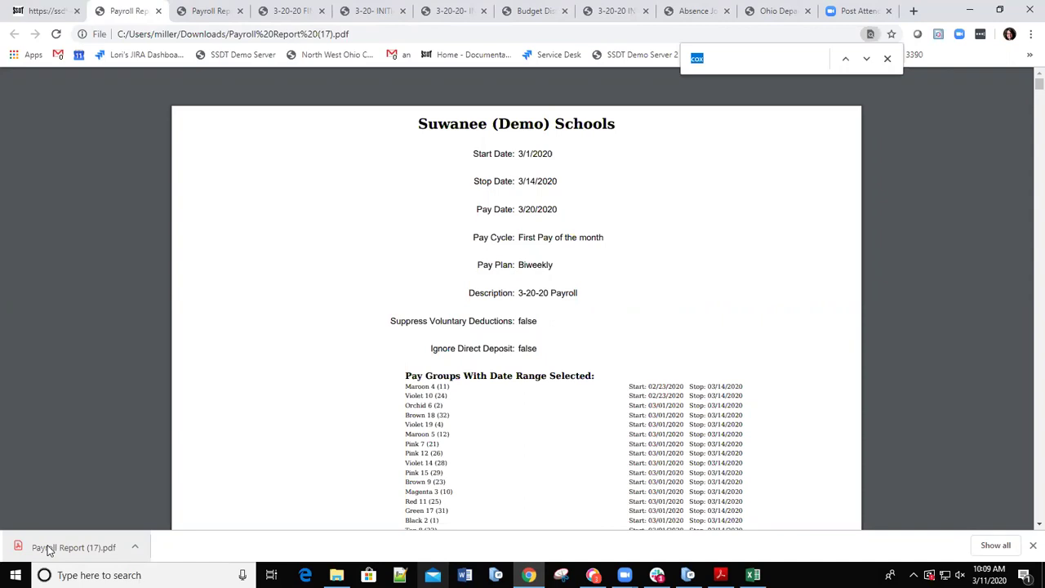
{"action": "key", "text": "BackSpace"}
{"action": "type", "text": "cox"}
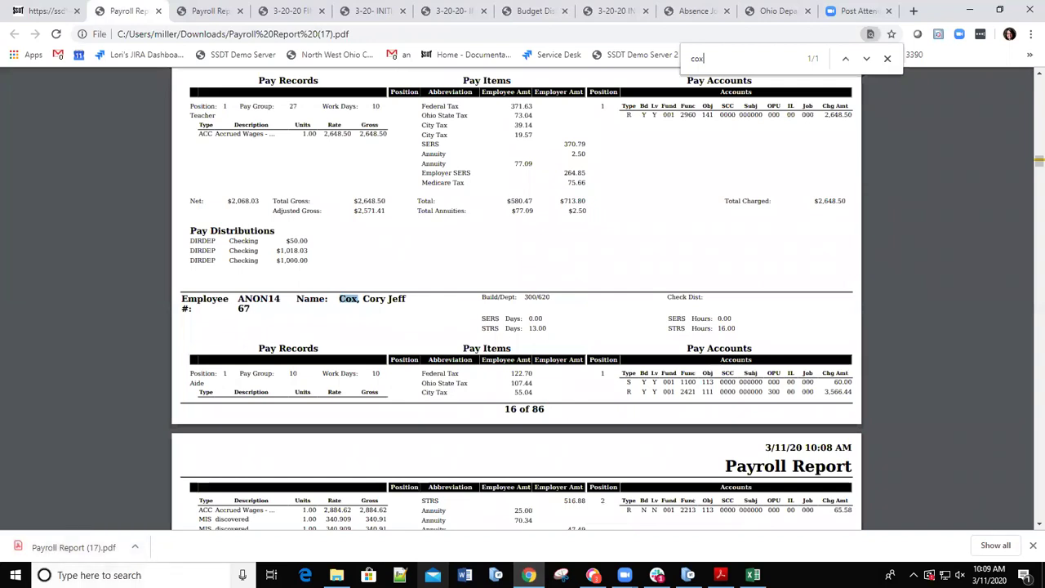
{"action": "scroll", "coordinate": [344, 374], "scroll_direction": "down", "scroll_amount": 2}
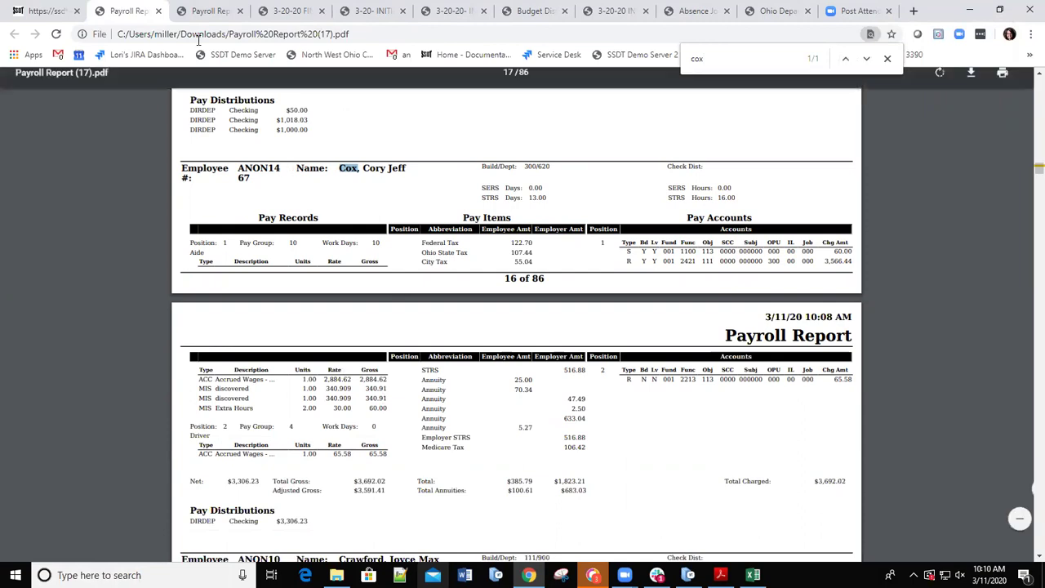
- Post the 3-20-20 payroll from its detail page in the payroll application
{"action": "left_click", "coordinate": [49, 16]}
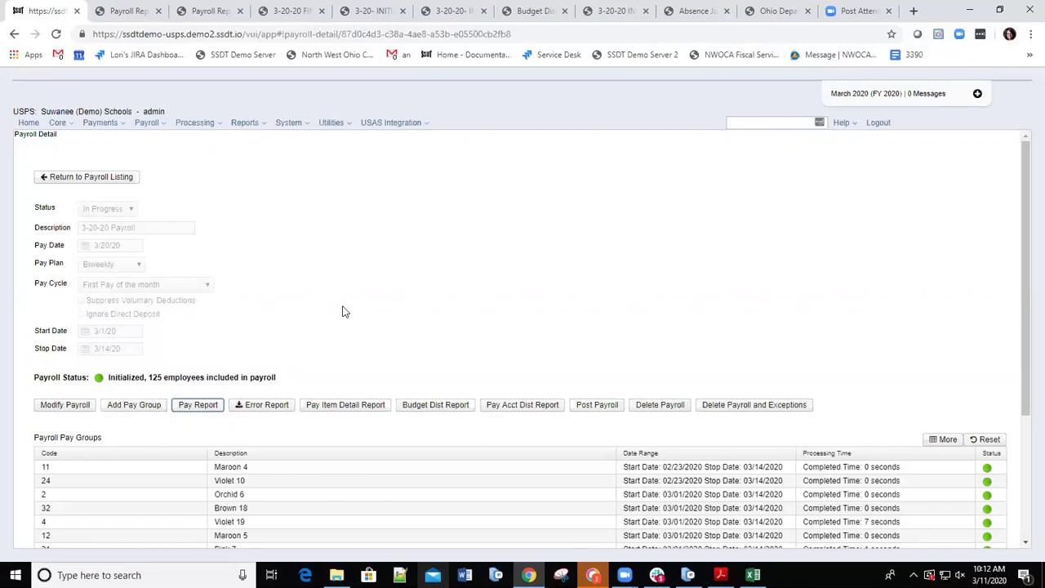
{"action": "left_click", "coordinate": [596, 408]}
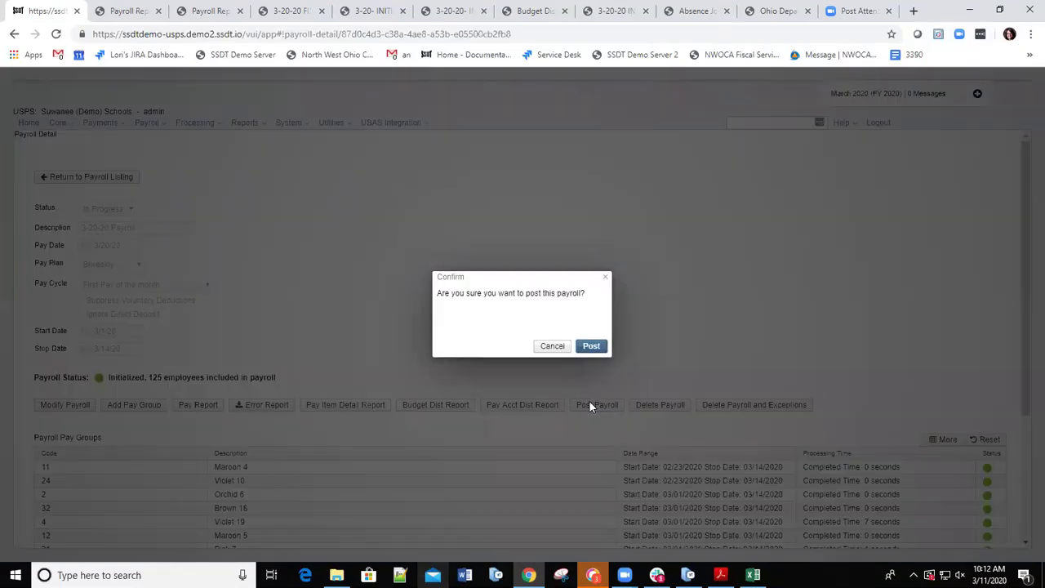
{"action": "left_click", "coordinate": [591, 347]}
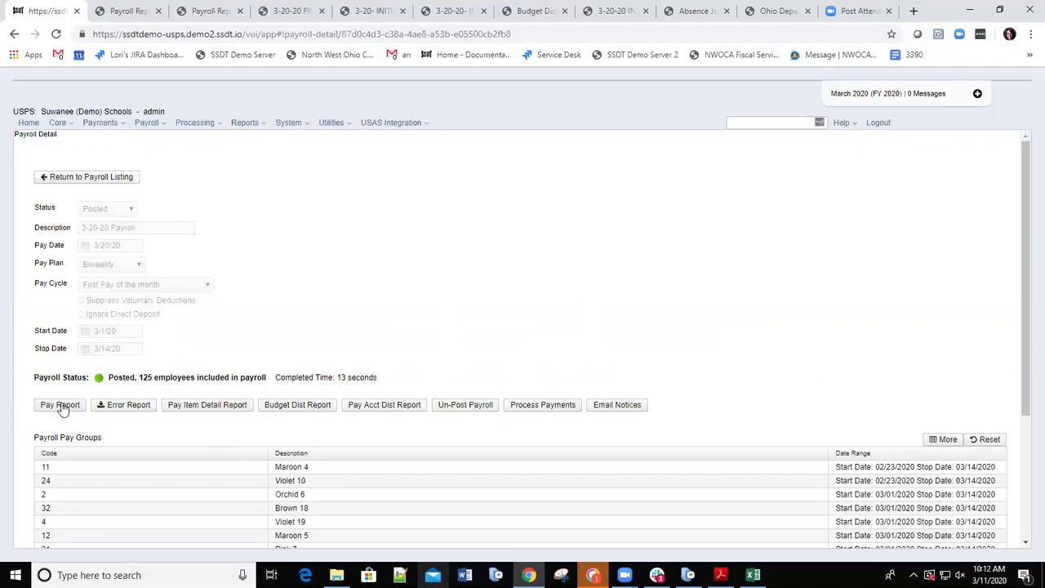
- Generate the posted payroll's error report, review its PDF, and return to the payroll detail
{"action": "left_click", "coordinate": [132, 407]}
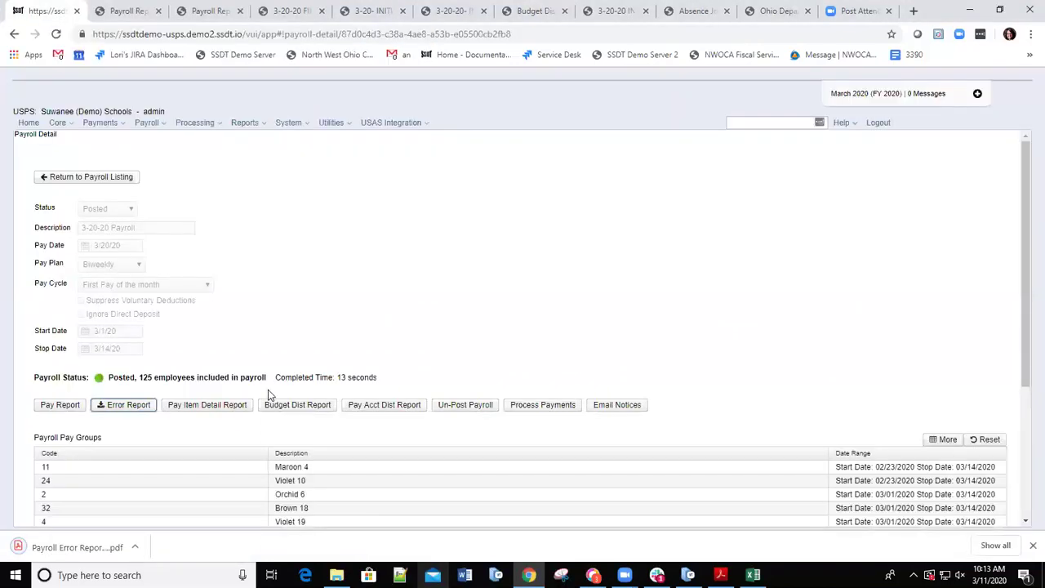
{"action": "left_click", "coordinate": [63, 550]}
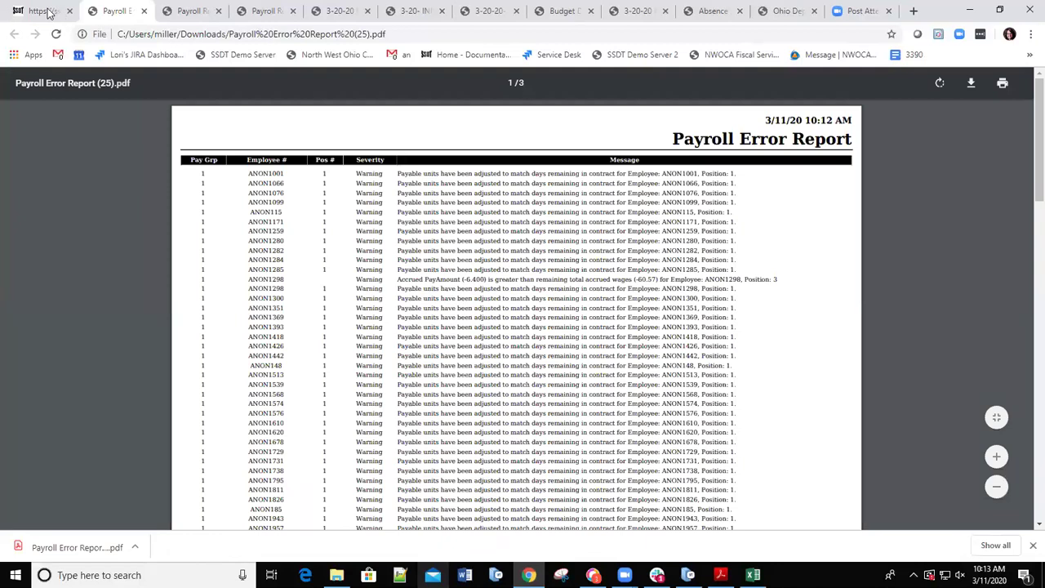
{"action": "left_click", "coordinate": [43, 11]}
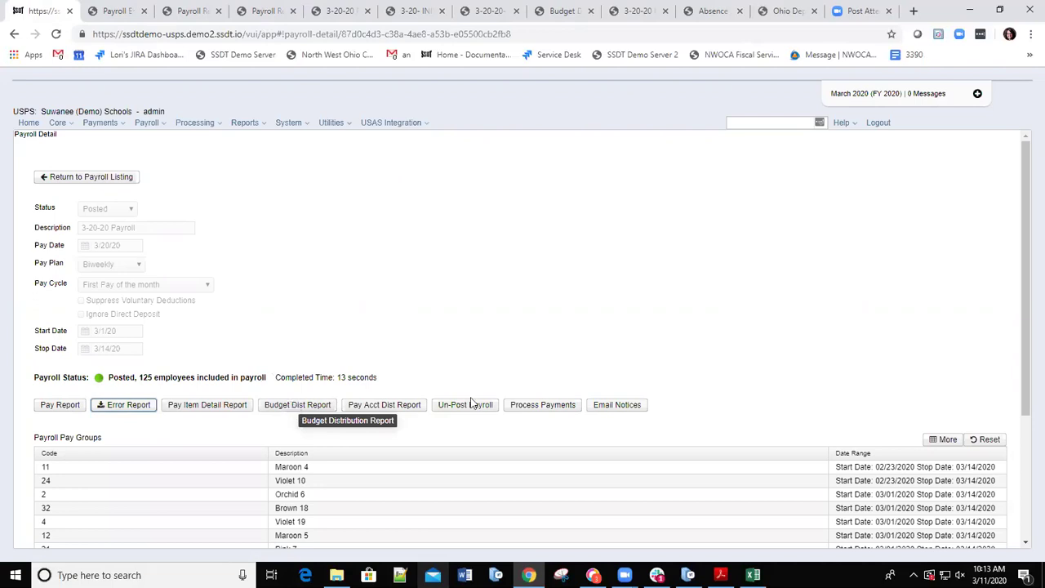
- Process the payroll's direct deposits as an XML export from the Default Bank Account, sorted by Employee Last Name with all direct deposits printed, and save DirectDeposits.xml
{"action": "left_click", "coordinate": [527, 406]}
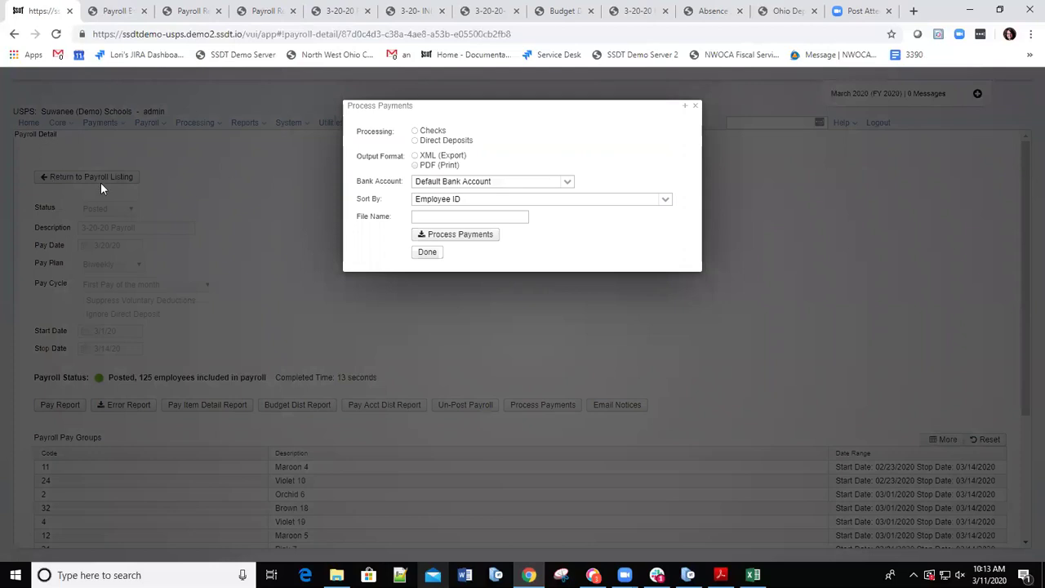
{"action": "left_click", "coordinate": [415, 142]}
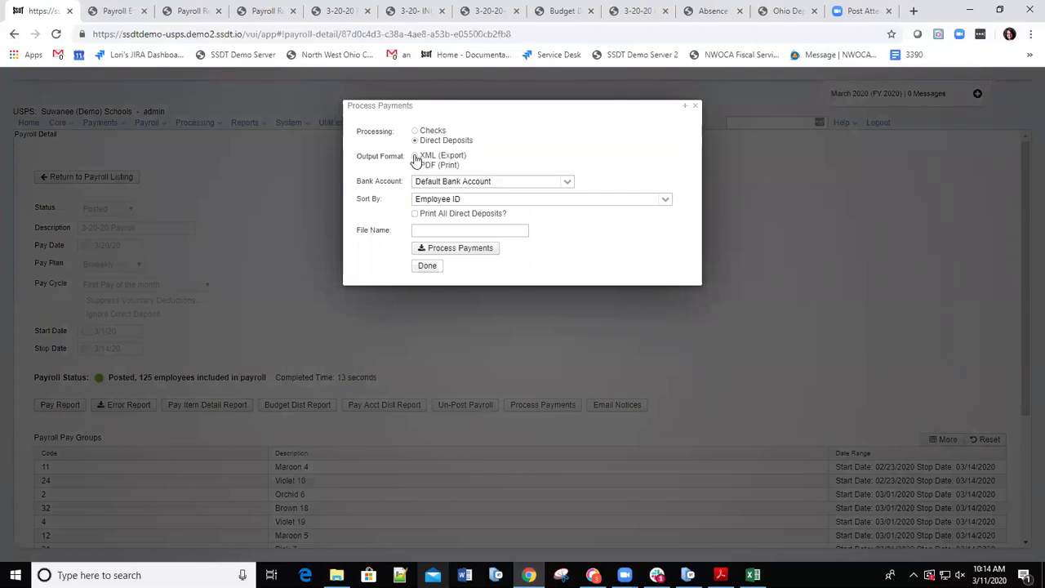
{"action": "left_click", "coordinate": [414, 156]}
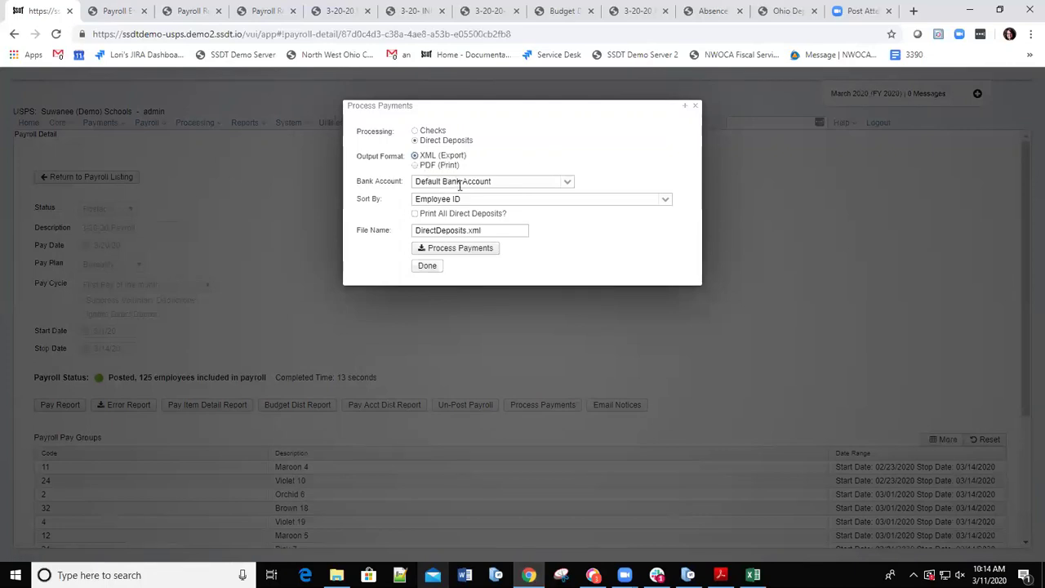
{"action": "left_click", "coordinate": [567, 186]}
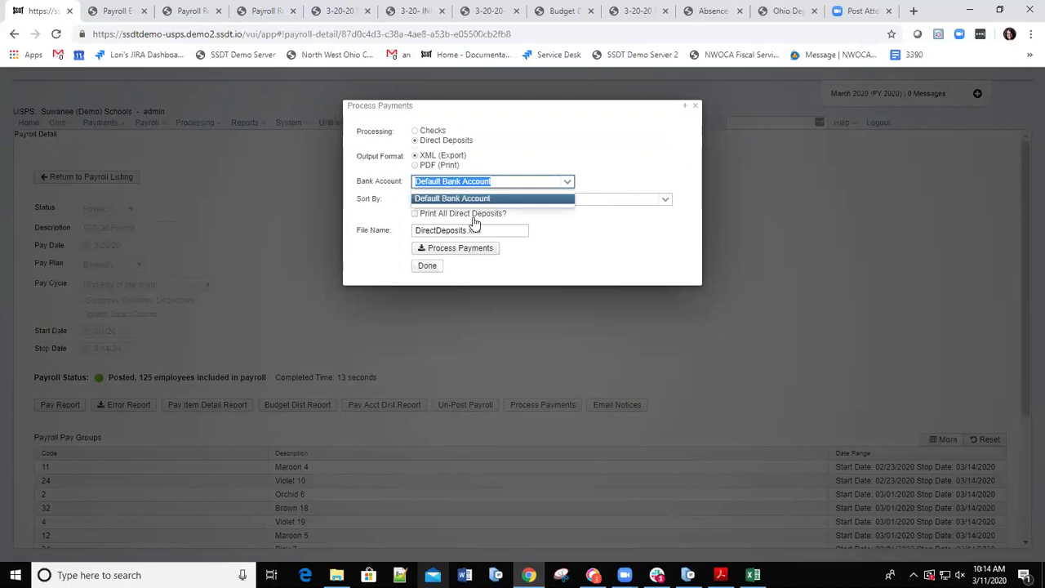
{"action": "left_click", "coordinate": [567, 186]}
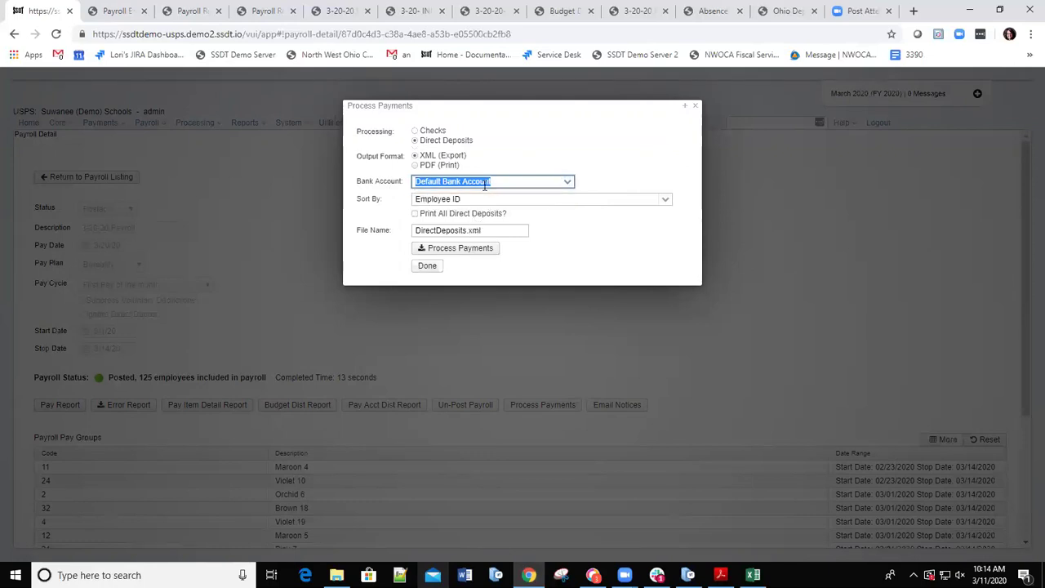
{"action": "left_click", "coordinate": [648, 200]}
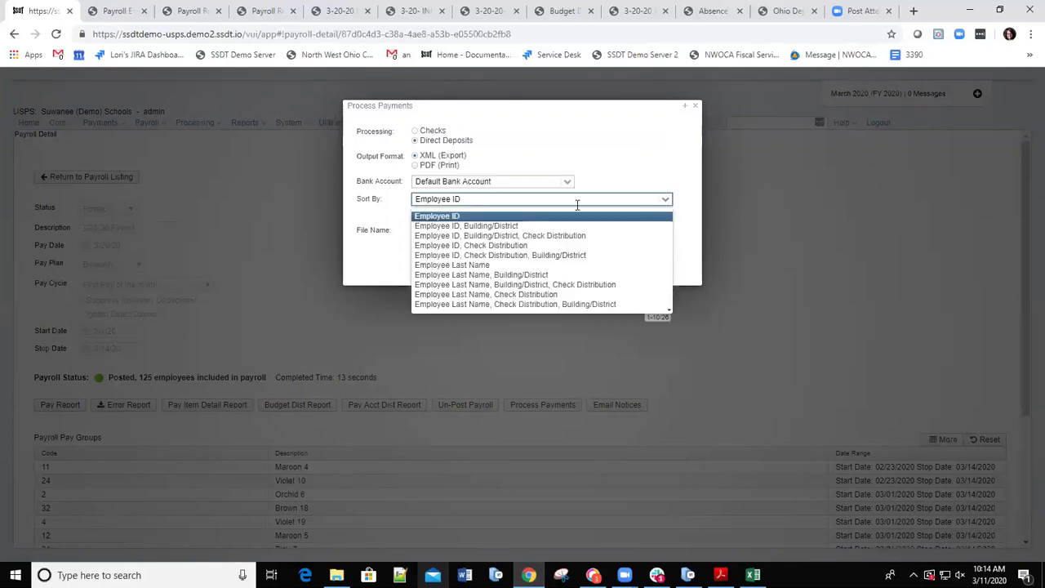
{"action": "left_click", "coordinate": [479, 265]}
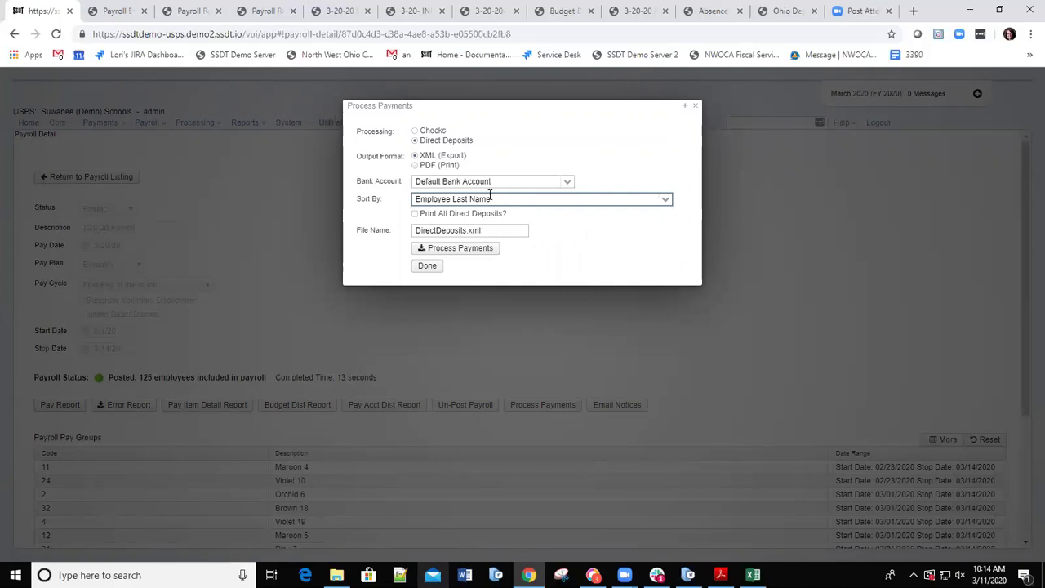
{"action": "left_click", "coordinate": [415, 214]}
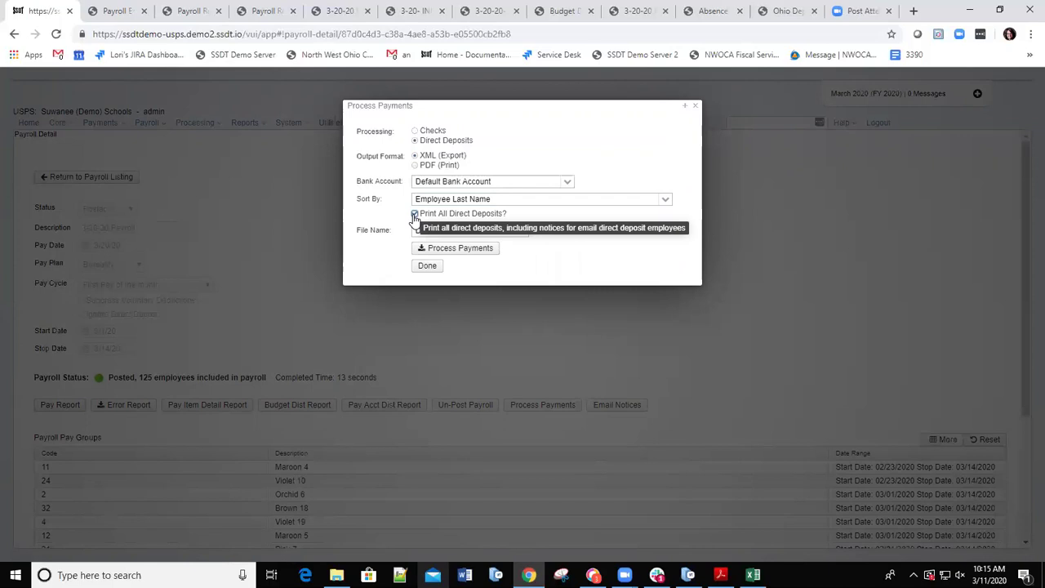
{"action": "left_click", "coordinate": [460, 249]}
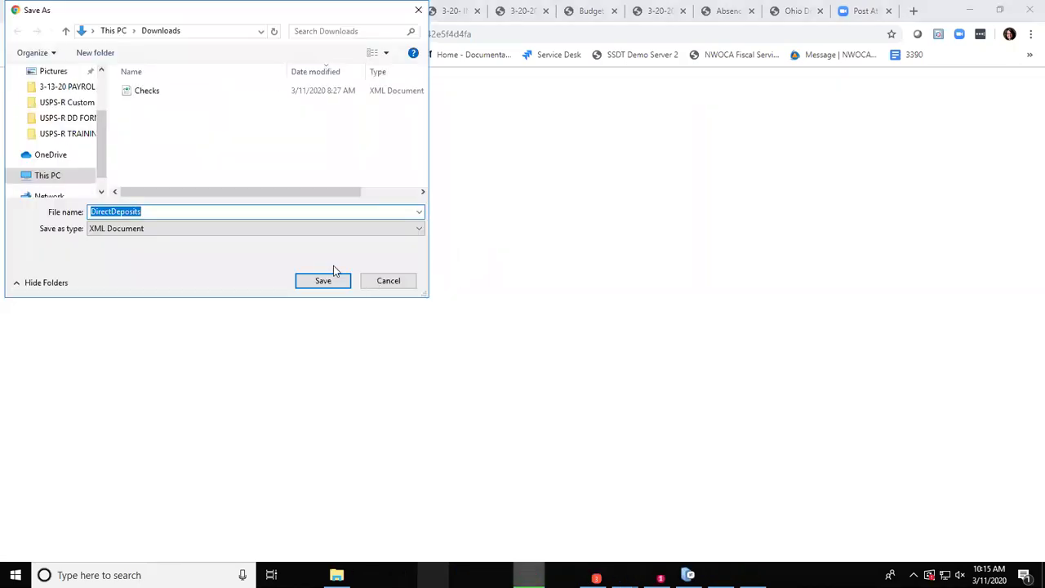
{"action": "left_click", "coordinate": [316, 284]}
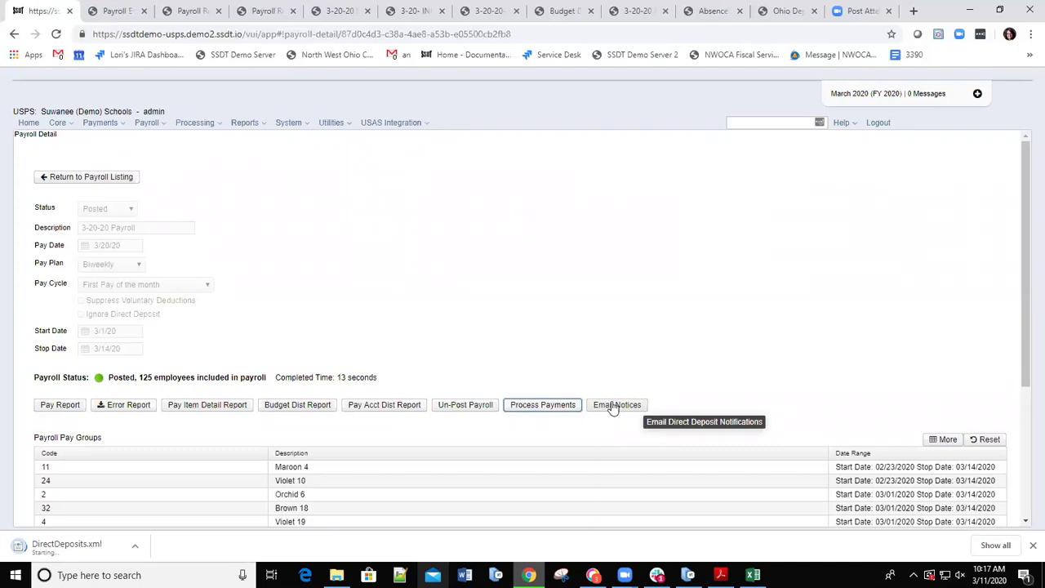
- Open the payroll's email direct deposit notices and choose the Default direct deposit form
{"action": "left_click", "coordinate": [606, 406]}
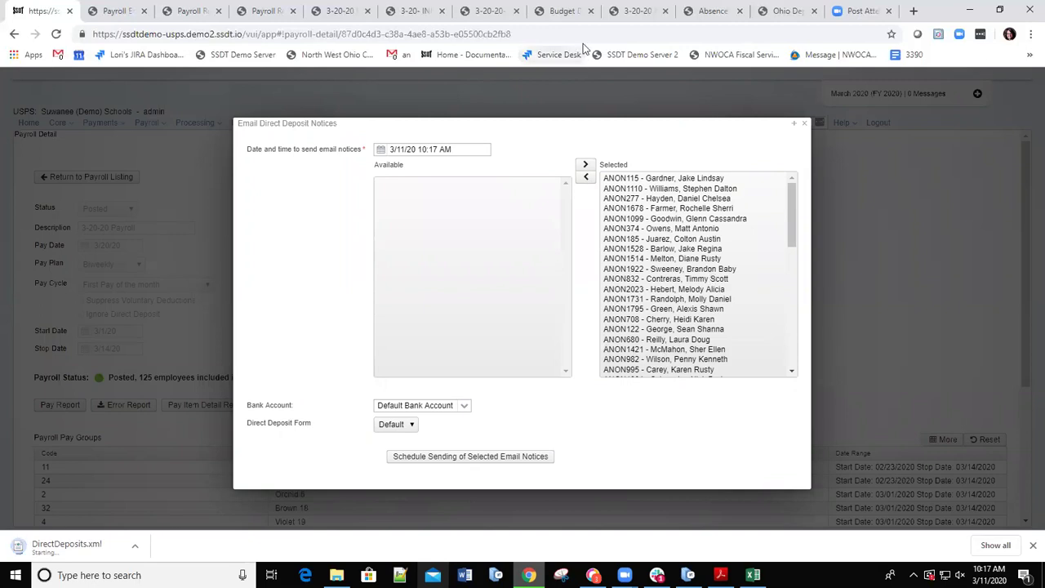
{"action": "left_click", "coordinate": [466, 148]}
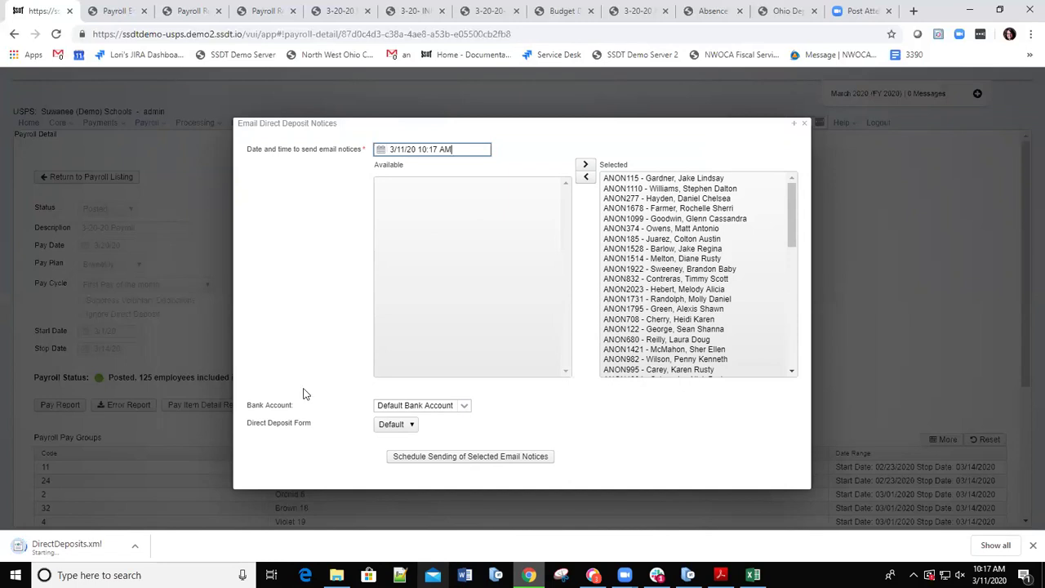
{"action": "left_click", "coordinate": [414, 428]}
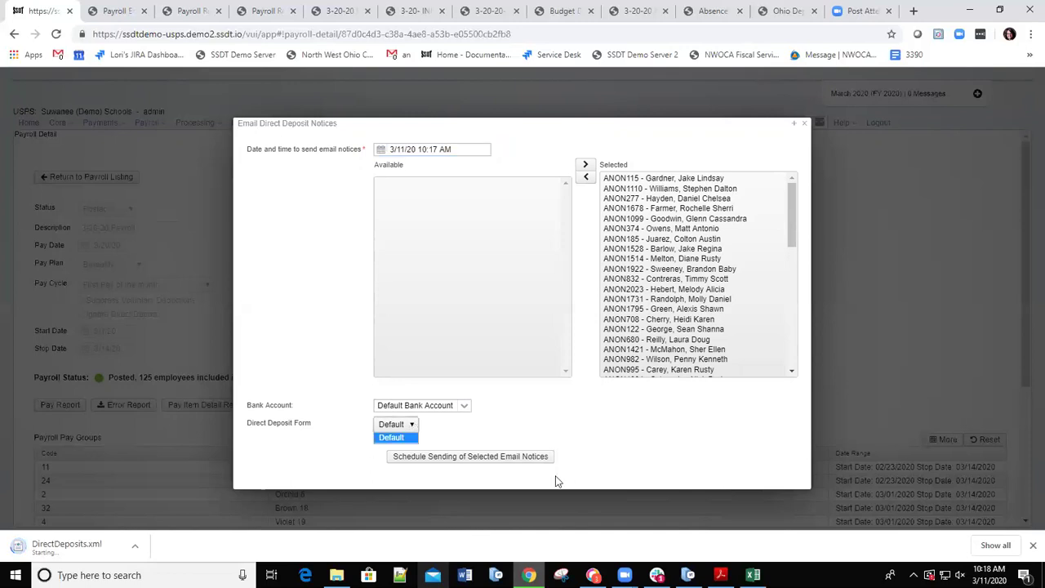
{"action": "left_click", "coordinate": [390, 437]}
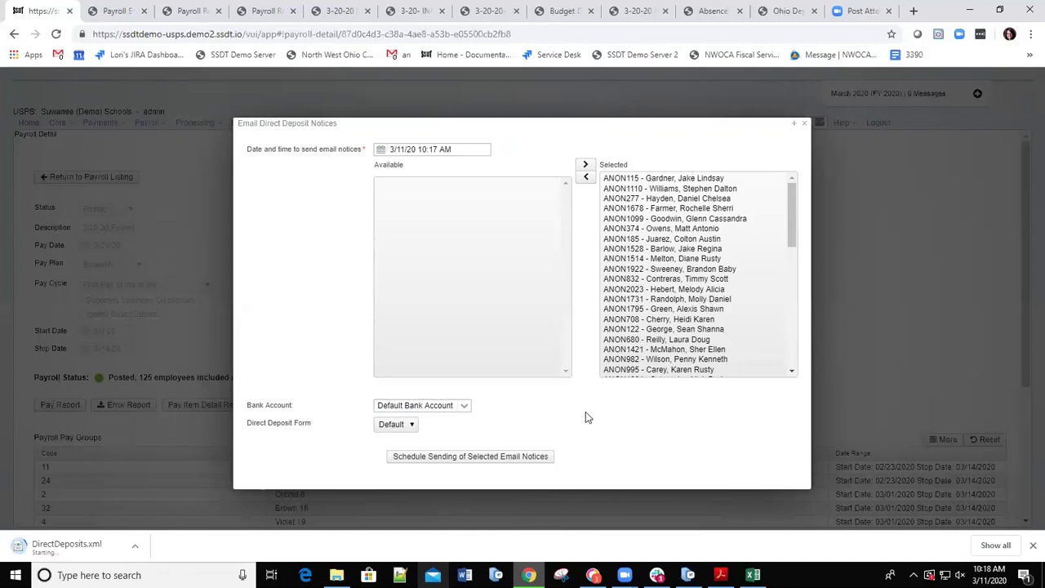
- Set the notices' send time to 2:00 AM, enter 3/21//20 as the date, and try to schedule them
{"action": "left_click", "coordinate": [412, 149]}
{"action": "key", "text": "BackSpace"}
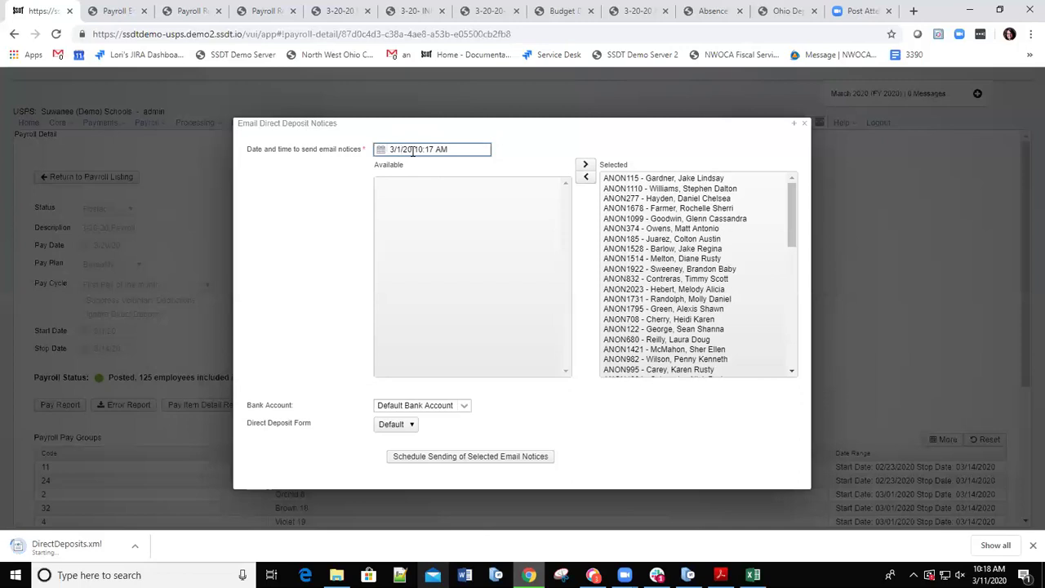
{"action": "type", "text": "3"}
{"action": "key", "text": "BackSpace"}
{"action": "key", "text": "BackSpace"}
{"action": "type", "text": "21/"}
{"action": "key", "text": "BackSpace"}
{"action": "double_click", "coordinate": [441, 148]}
{"action": "key", "text": "BackSpace"}
{"action": "key", "text": "BackSpace"}
{"action": "type", "text": "2:00"}
{"action": "left_click", "coordinate": [421, 149]}
{"action": "left_click", "coordinate": [421, 462]}
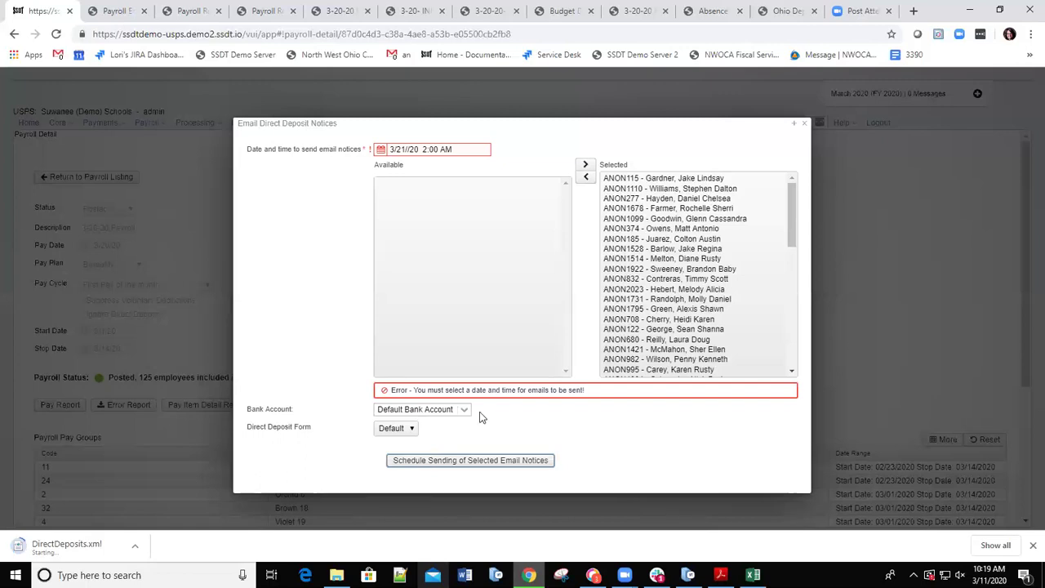
- Correct the send date to 3/21/20, schedule the selected email notices, and close the notices dialog
{"action": "double_click", "coordinate": [414, 149]}
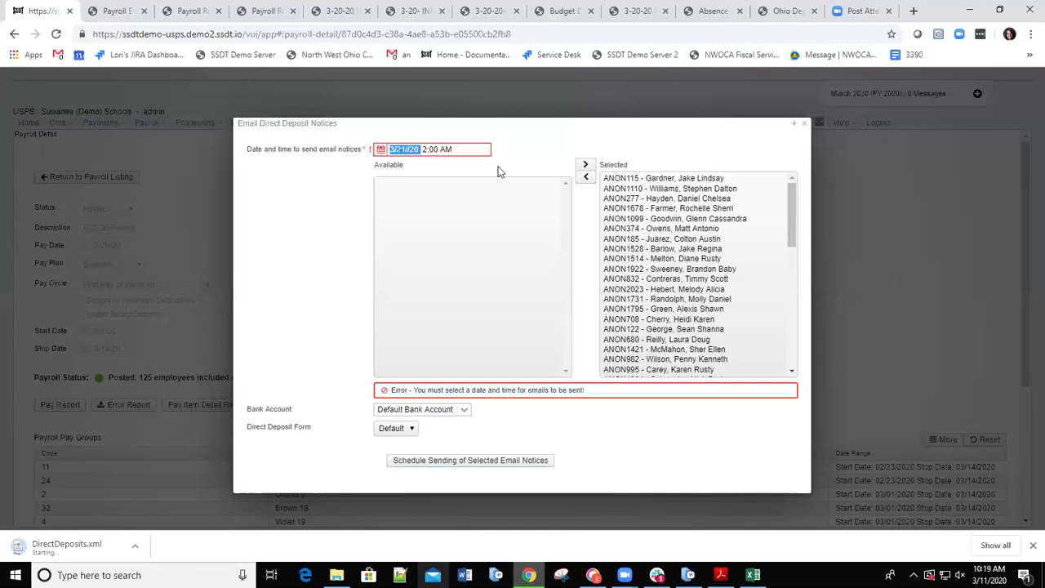
{"action": "type", "text": "3/21/20"}
{"action": "left_click", "coordinate": [504, 443]}
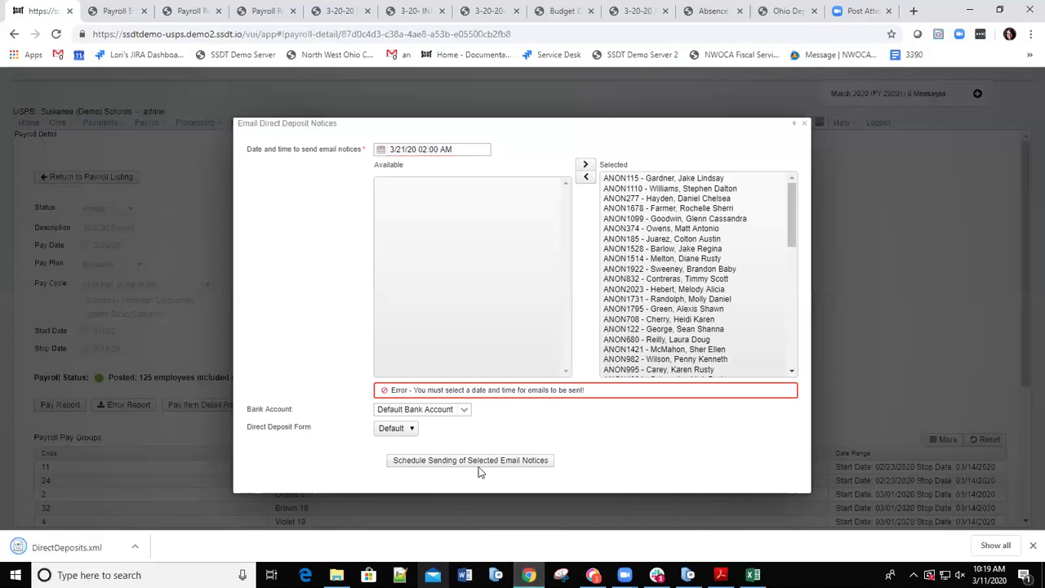
{"action": "left_click", "coordinate": [471, 462]}
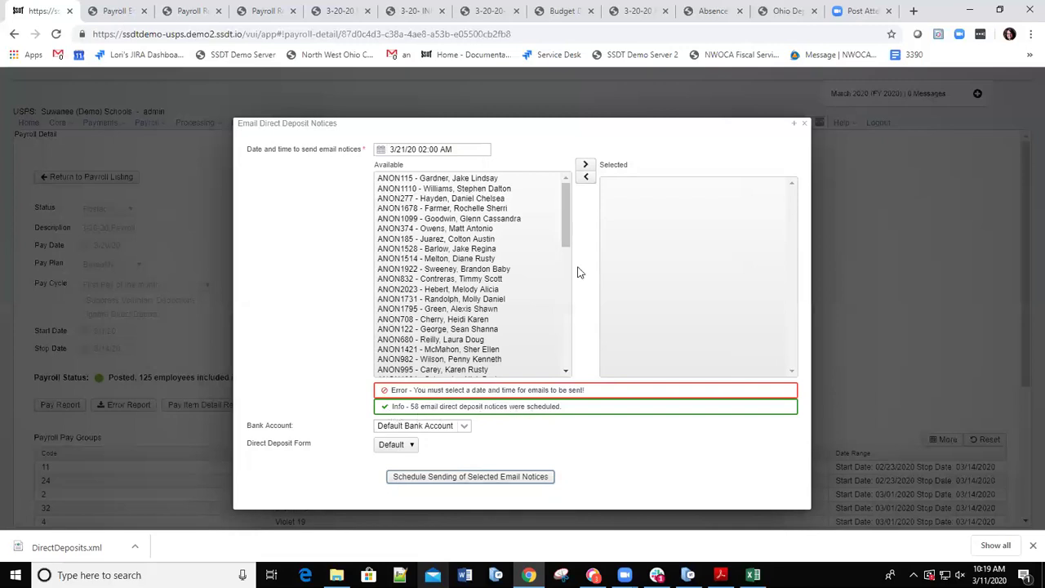
{"action": "left_click", "coordinate": [804, 122]}
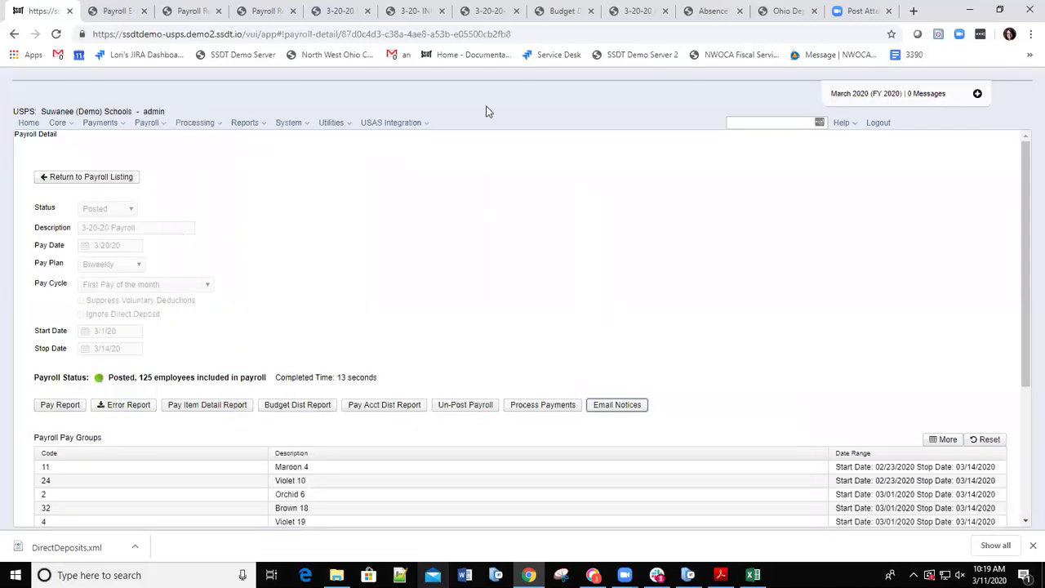
- Open the Job Scheduler and move the Status column ahead of Description in the job grid
{"action": "left_click", "coordinate": [337, 126]}
{"action": "left_click", "coordinate": [343, 129]}
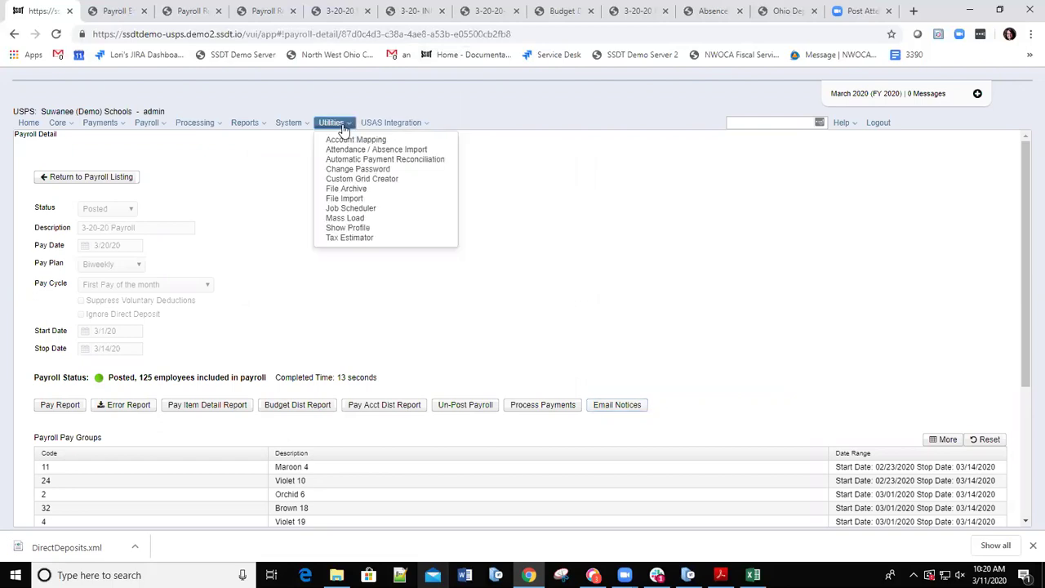
{"action": "left_click", "coordinate": [356, 209]}
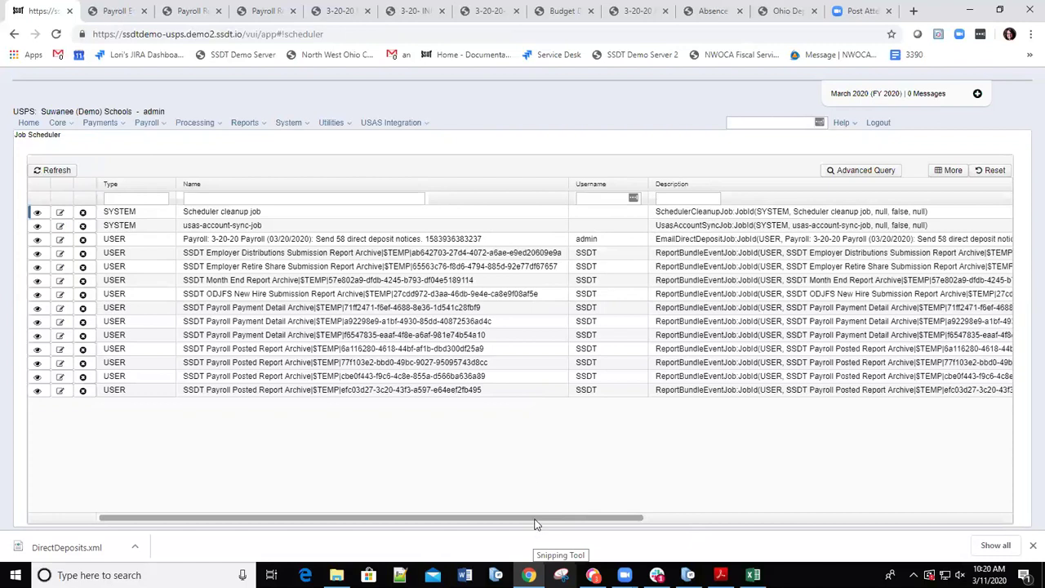
{"action": "left_click_drag", "start_coordinate": [536, 518], "coordinate": [902, 520]}
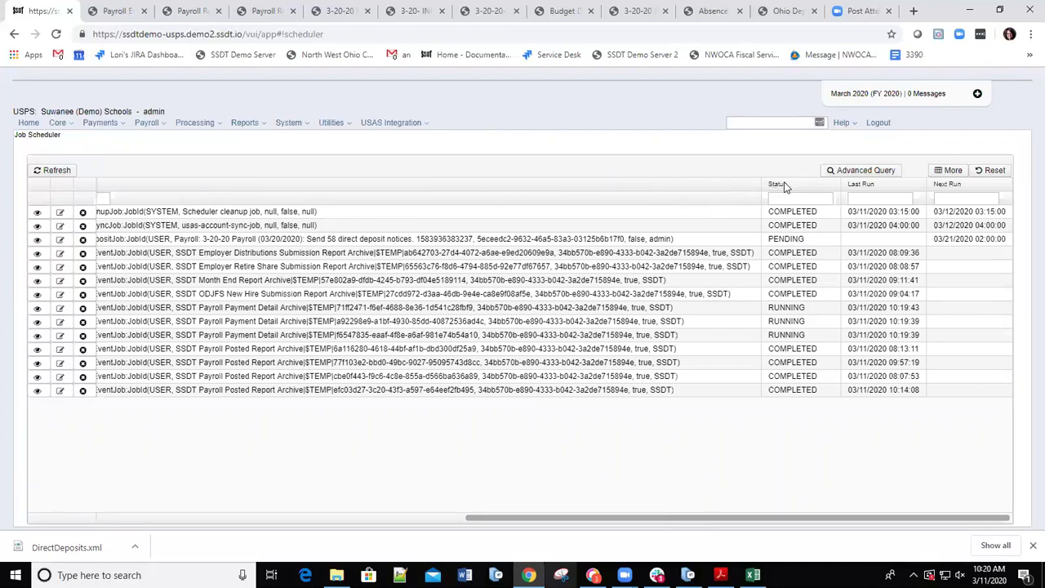
{"action": "left_click_drag", "start_coordinate": [783, 190], "coordinate": [150, 181]}
{"action": "mouse_move", "coordinate": [477, 201]}
{"action": "left_mouse_down"}
{"action": "mouse_move", "coordinate": [729, 188]}
{"action": "mouse_move", "coordinate": [683, 186]}
{"action": "left_mouse_up"}
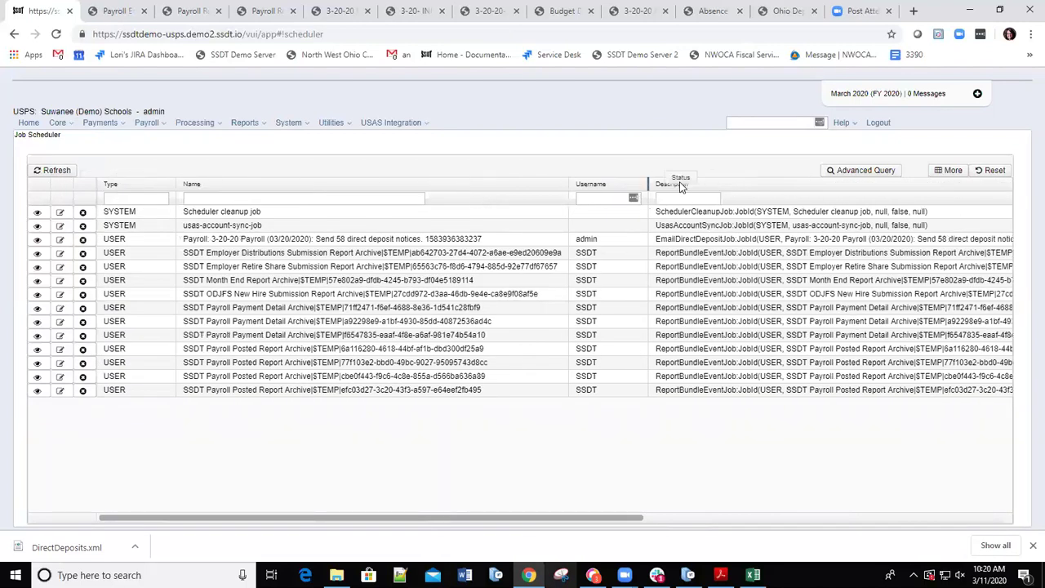
- Move the Next Run and Last Run columns ahead of Description in the job grid
{"action": "left_click_drag", "start_coordinate": [570, 516], "coordinate": [849, 522]}
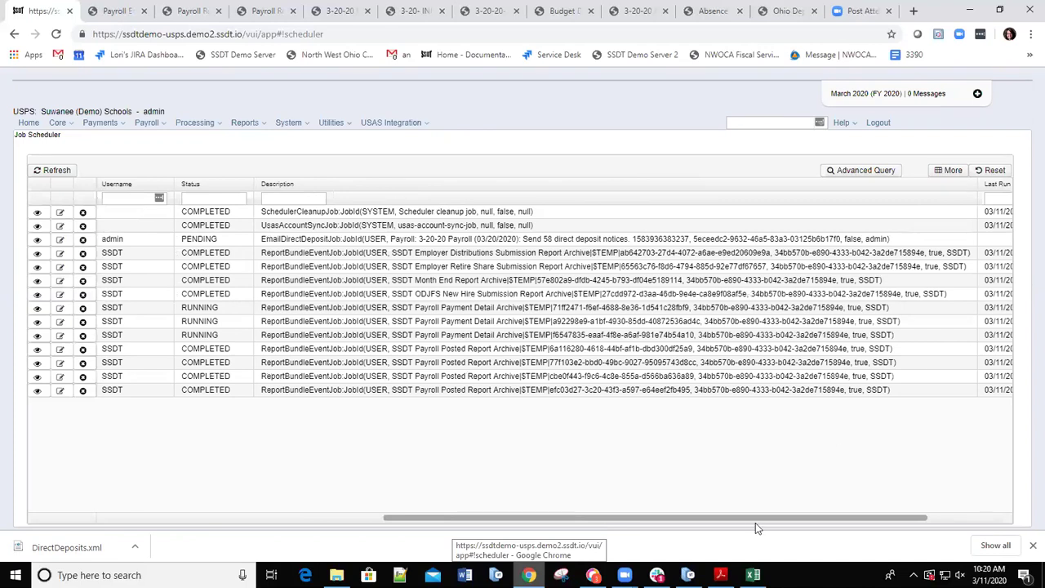
{"action": "left_click_drag", "start_coordinate": [764, 518], "coordinate": [880, 490]}
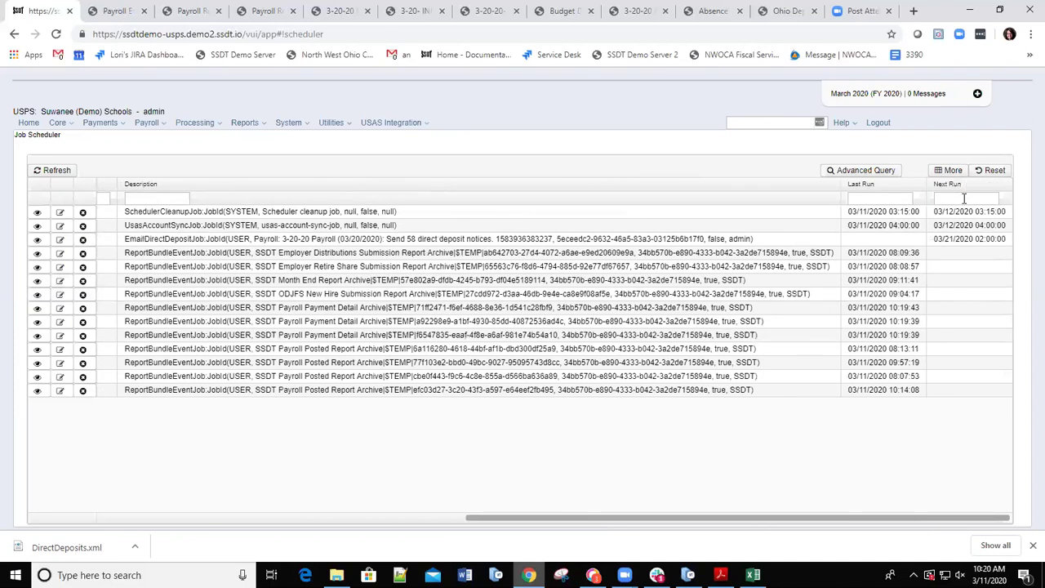
{"action": "left_click_drag", "start_coordinate": [957, 188], "coordinate": [116, 181]}
{"action": "left_click_drag", "start_coordinate": [965, 202], "coordinate": [897, 191]}
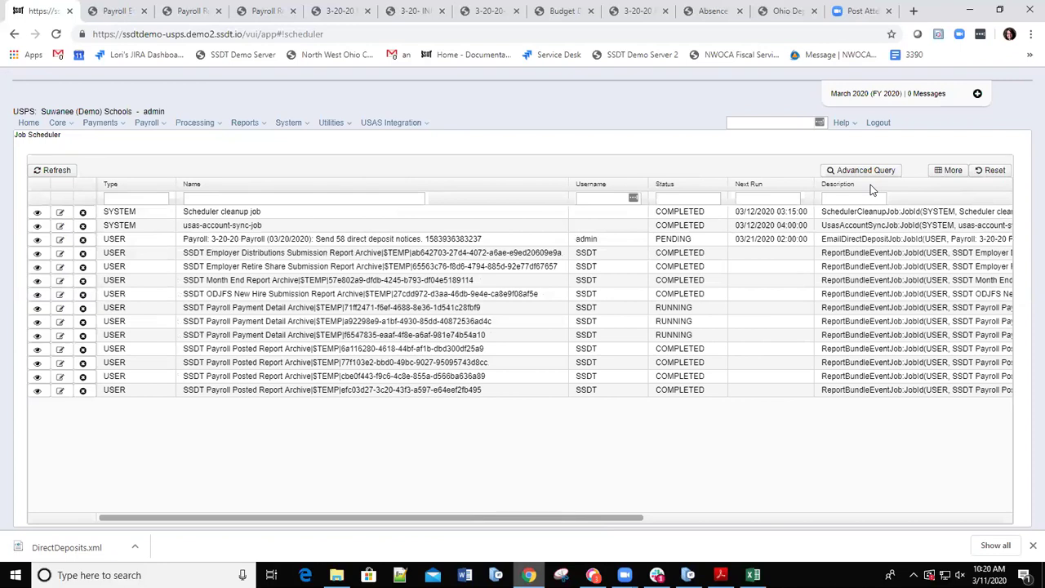
{"action": "left_click_drag", "start_coordinate": [570, 518], "coordinate": [801, 519]}
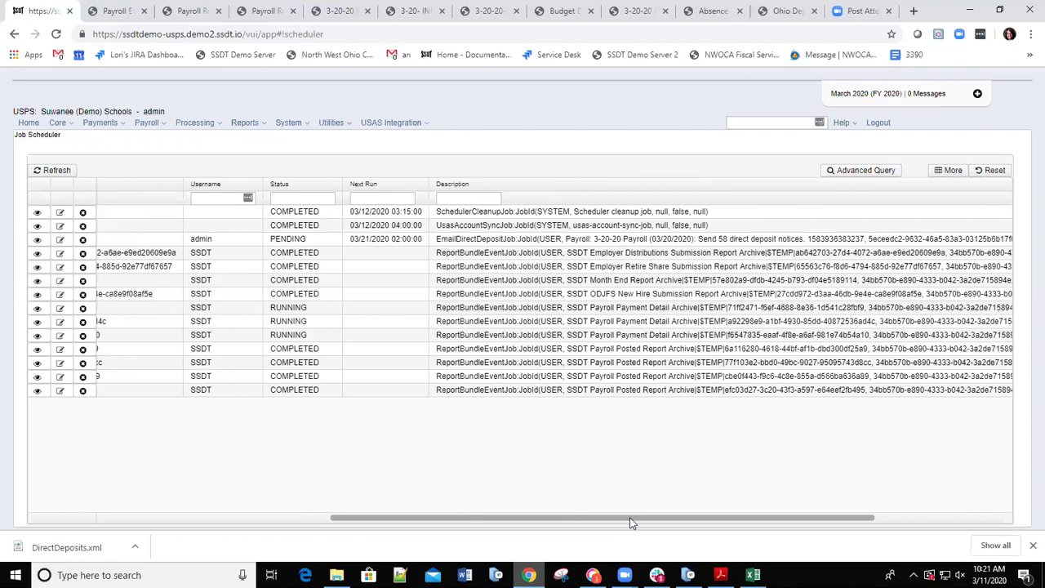
{"action": "left_click_drag", "start_coordinate": [784, 520], "coordinate": [923, 520]}
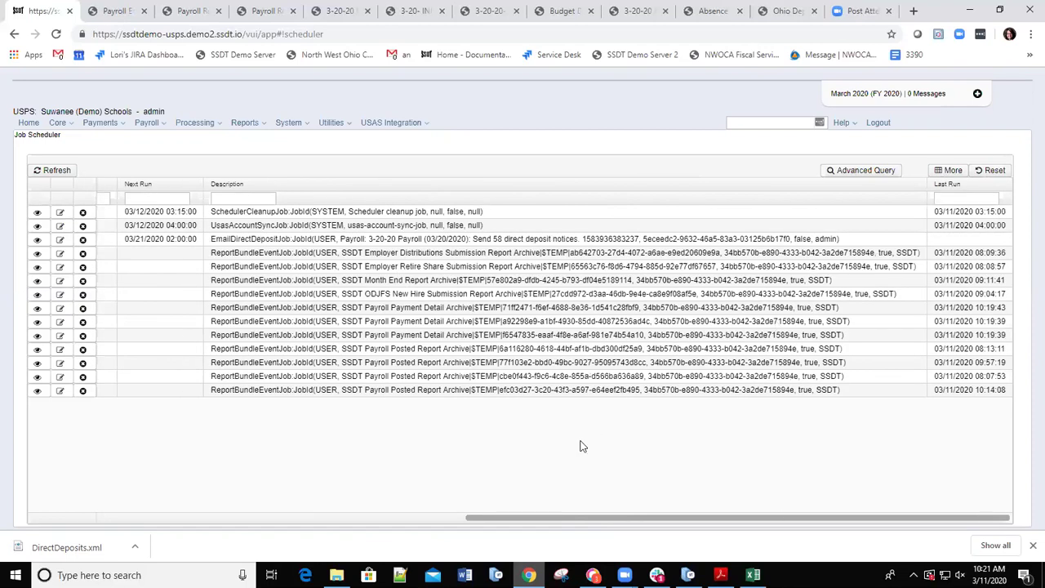
{"action": "left_click_drag", "start_coordinate": [956, 186], "coordinate": [222, 182]}
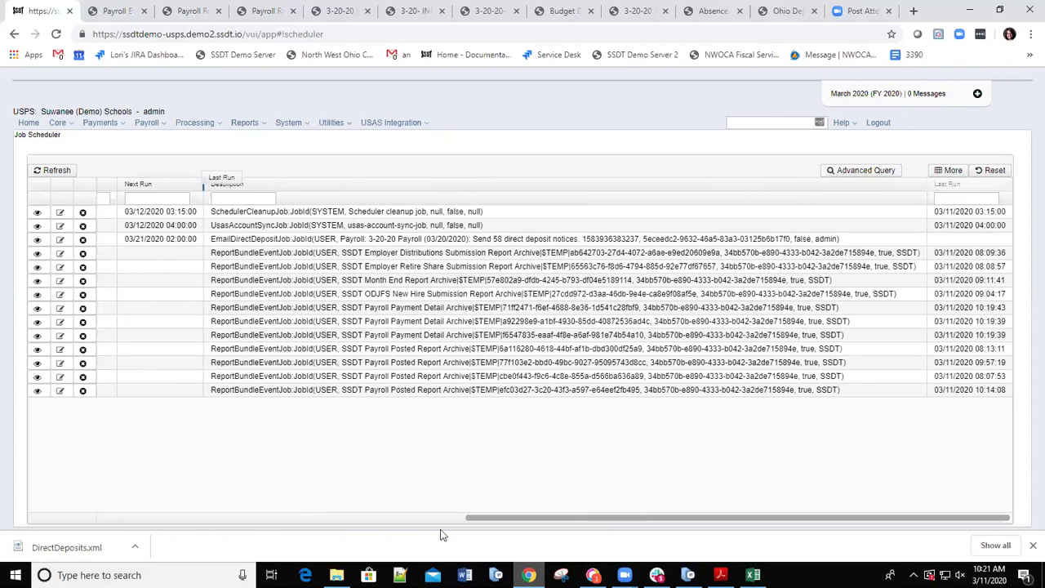
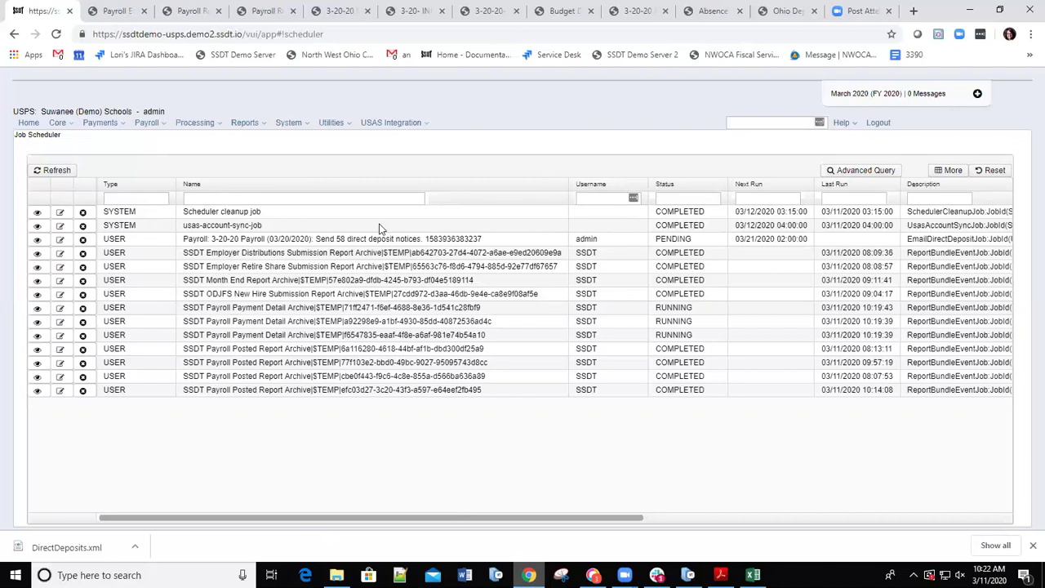
- Delete the pending job that sends the 3-20-20 payroll's direct deposit notices, and open Payroll Processing
{"action": "left_click", "coordinate": [82, 240]}
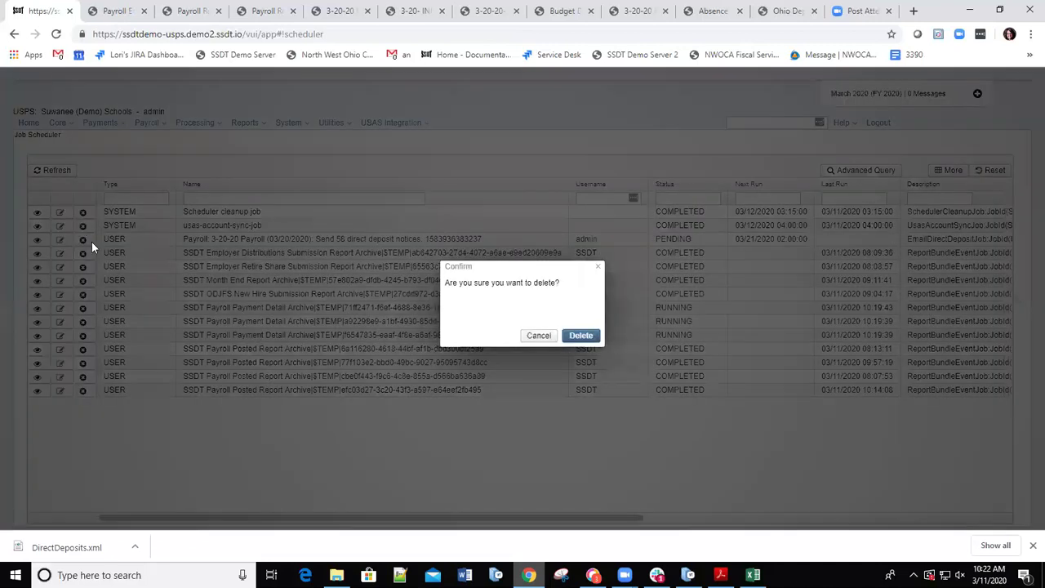
{"action": "left_click", "coordinate": [580, 336]}
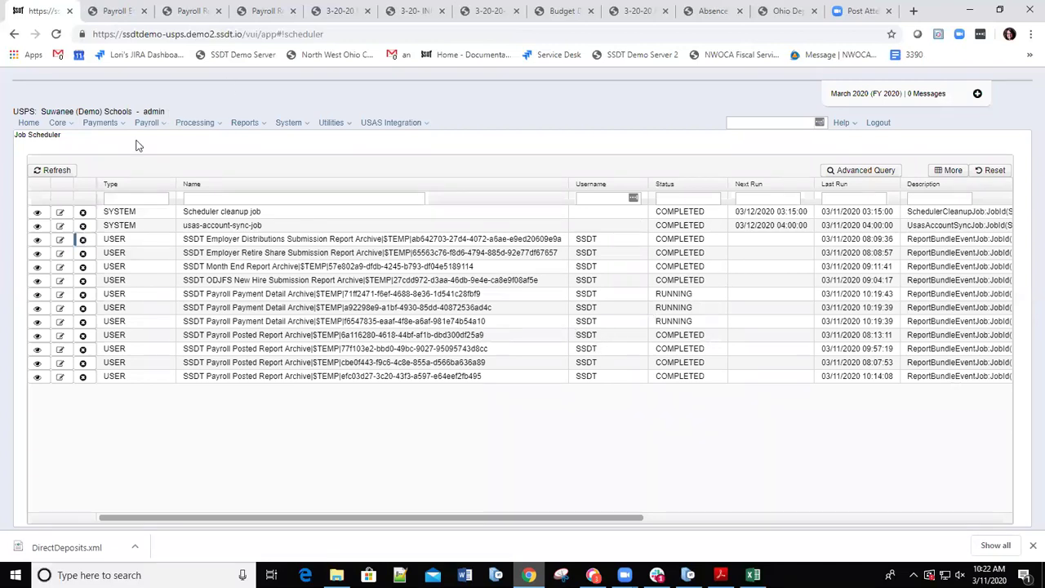
{"action": "left_click", "coordinate": [159, 124]}
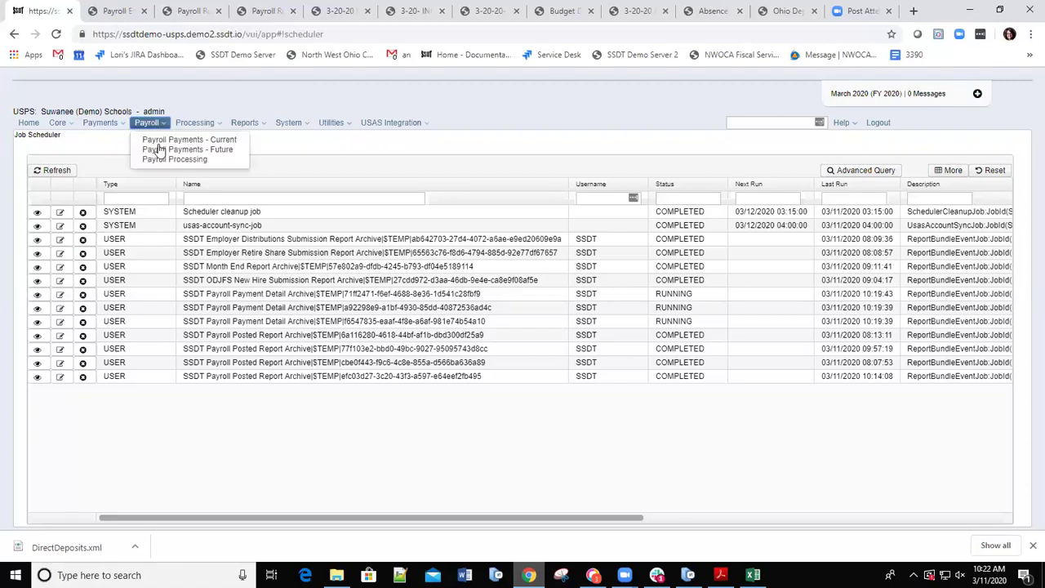
{"action": "left_click", "coordinate": [182, 163]}
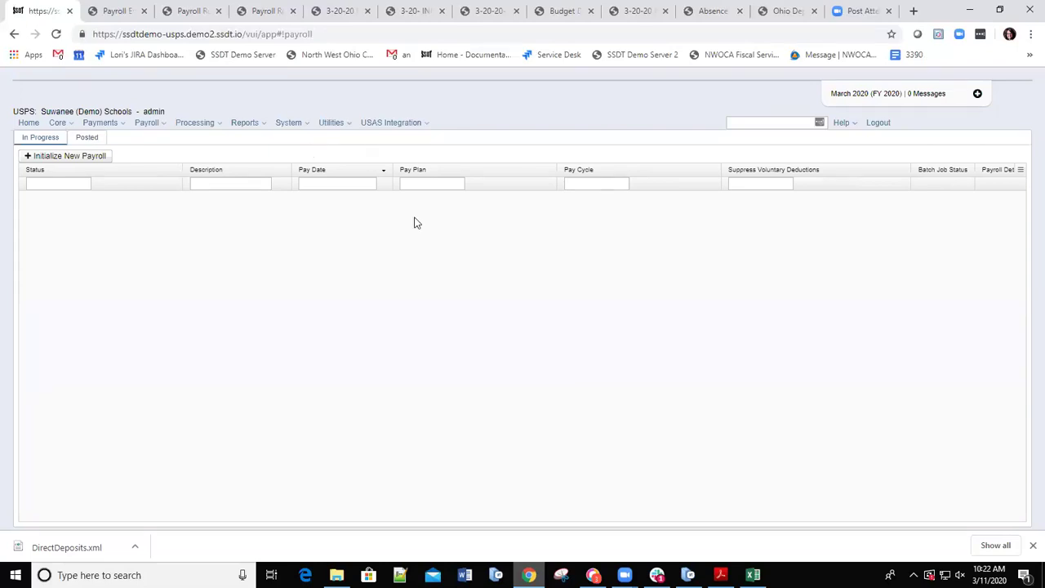
- Open the ACH Submission report, exclude the employee SSN, and keep the sort by Employee Name
{"action": "left_click", "coordinate": [263, 124]}
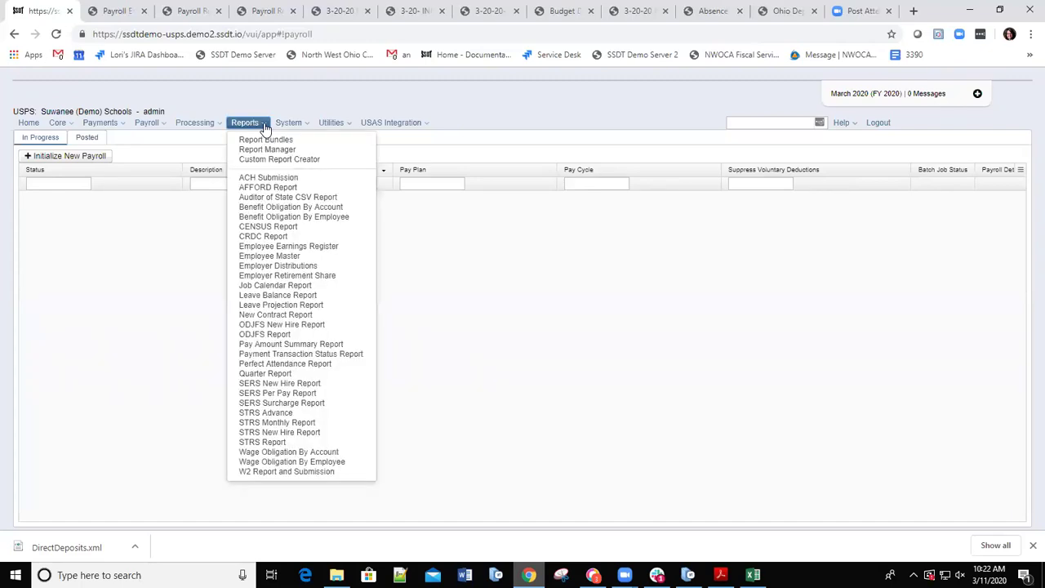
{"action": "left_click", "coordinate": [256, 177]}
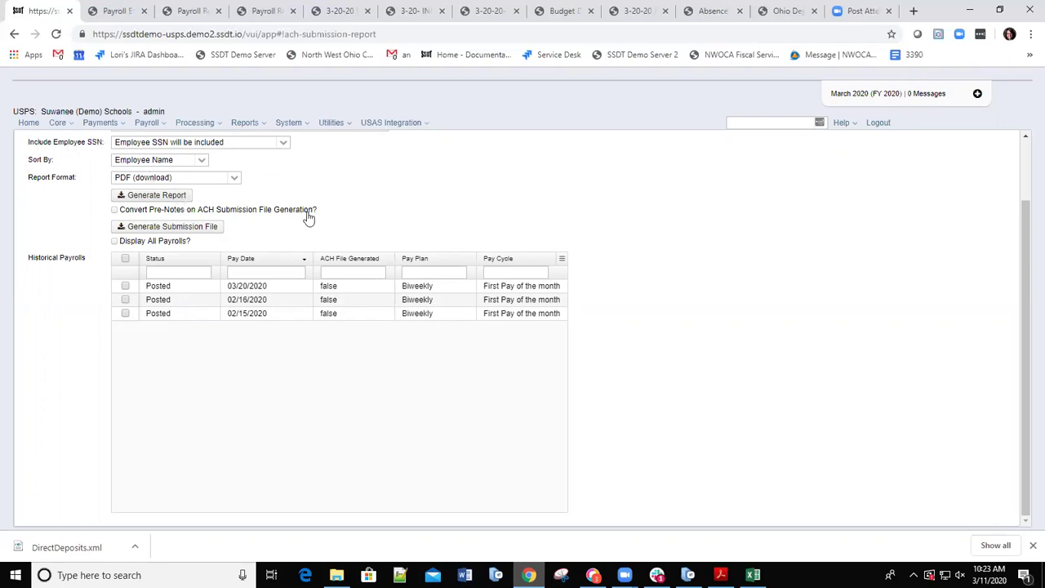
{"action": "scroll", "coordinate": [308, 217], "scroll_direction": "up", "scroll_amount": 2}
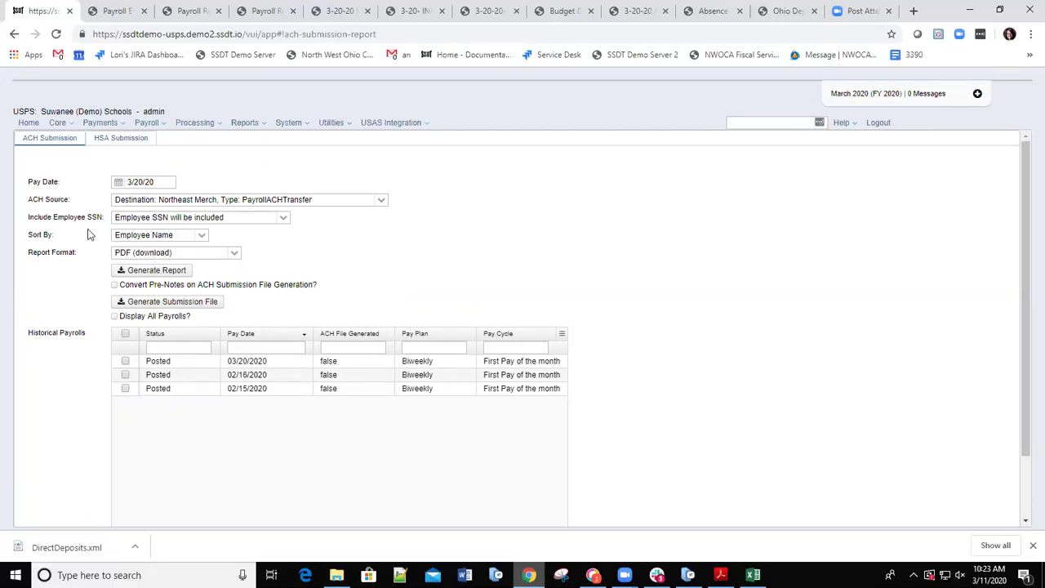
{"action": "left_click", "coordinate": [280, 221]}
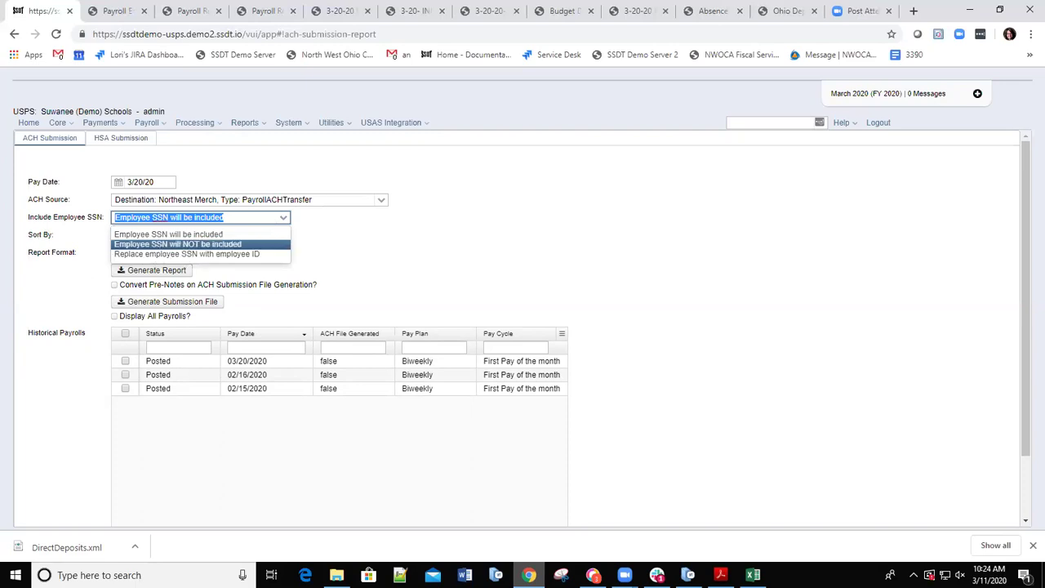
{"action": "left_click", "coordinate": [143, 245]}
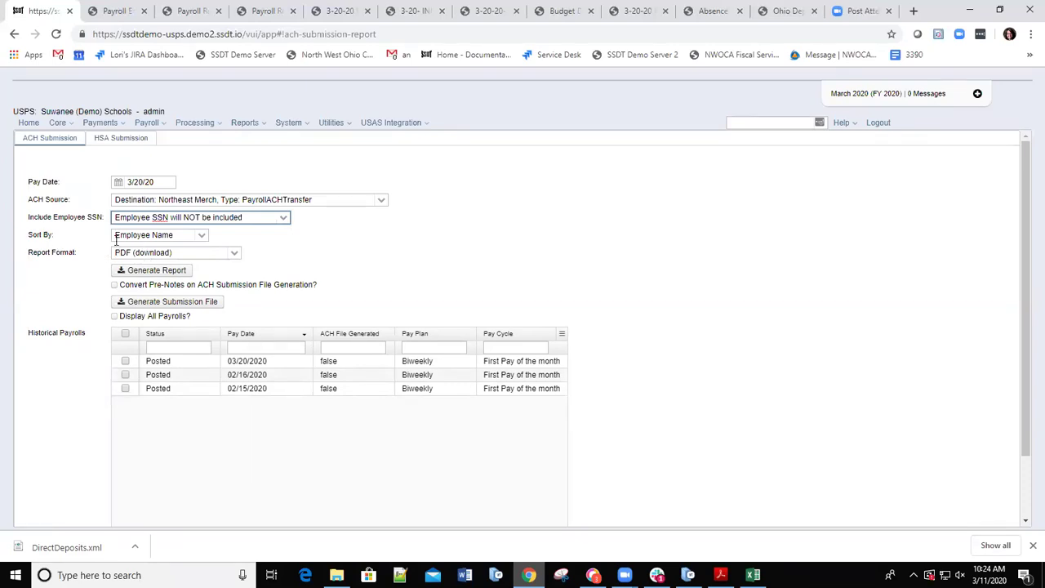
{"action": "left_click", "coordinate": [203, 236]}
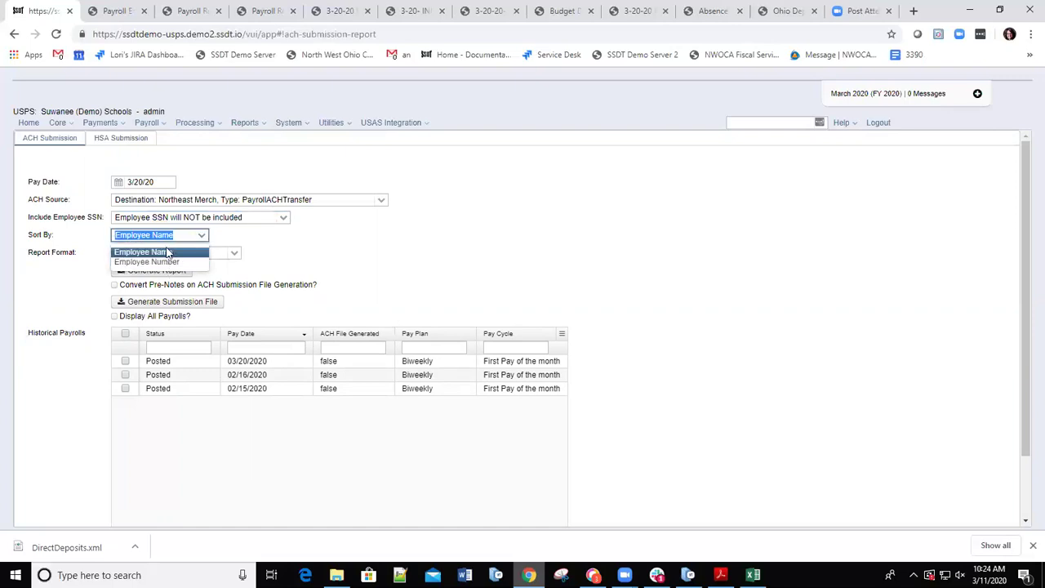
{"action": "left_click", "coordinate": [167, 253]}
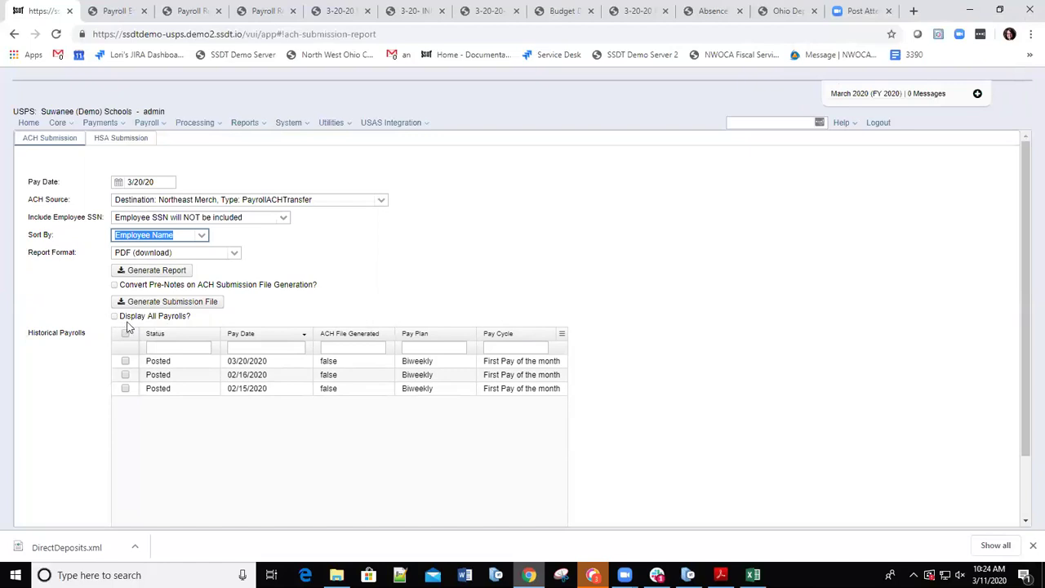
- Display all payrolls, generate and save the ACH Submission Report PDF for the 03/20/2020 payroll, and review its summary totals
{"action": "left_click", "coordinate": [115, 316]}
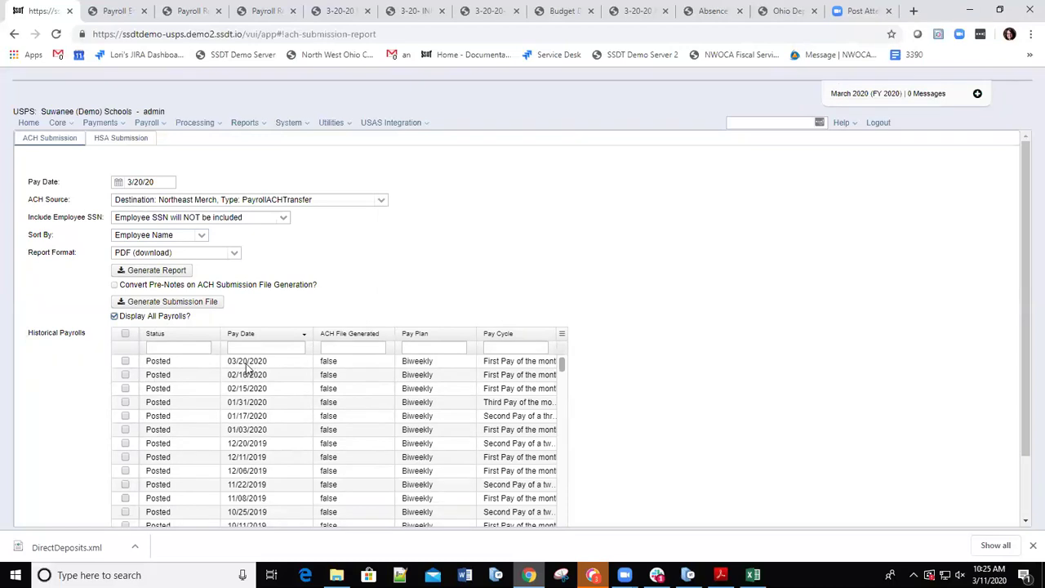
{"action": "left_click", "coordinate": [125, 361]}
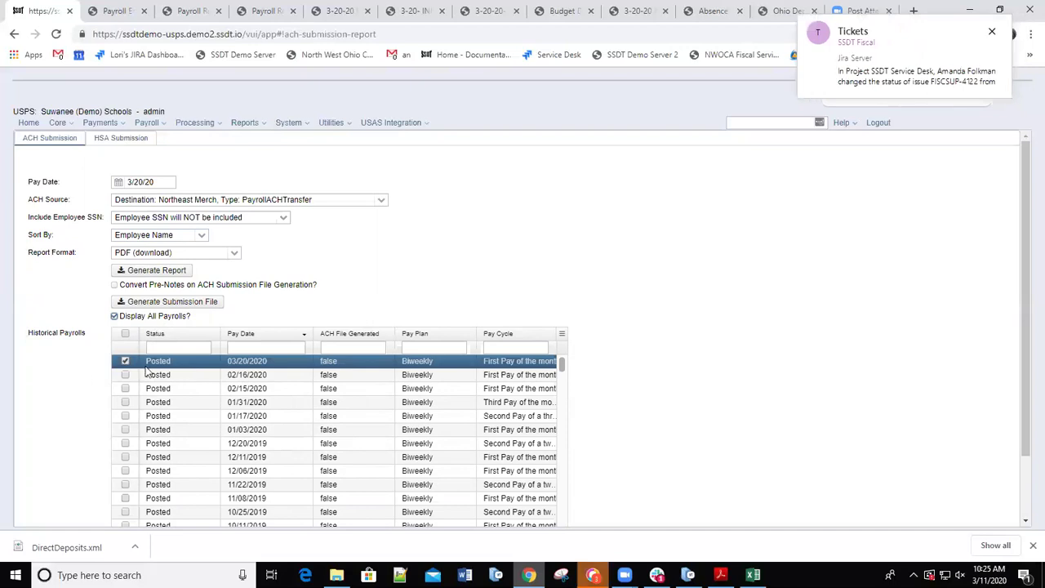
{"action": "left_click", "coordinate": [155, 272]}
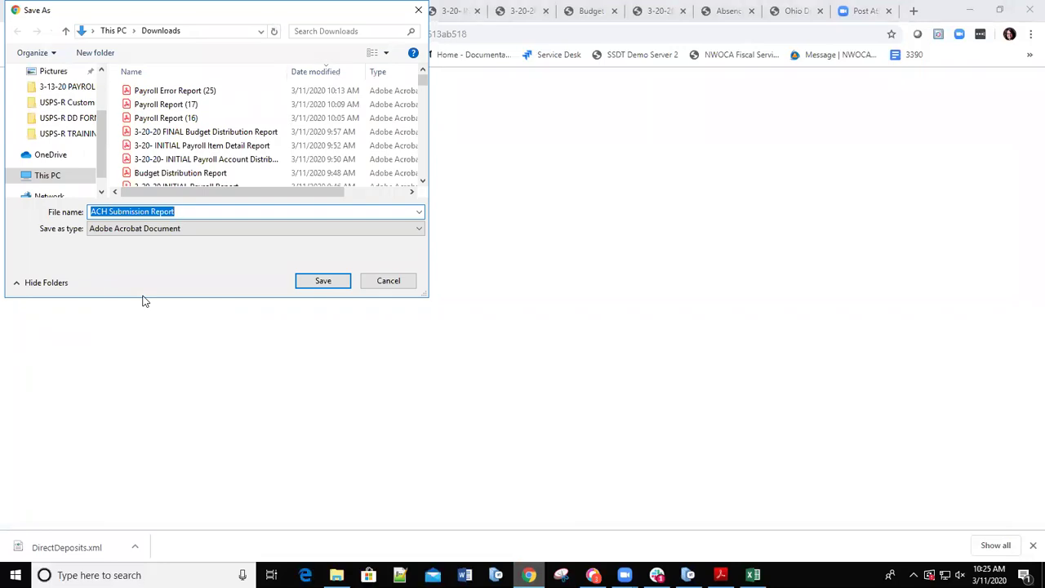
{"action": "left_click", "coordinate": [324, 283]}
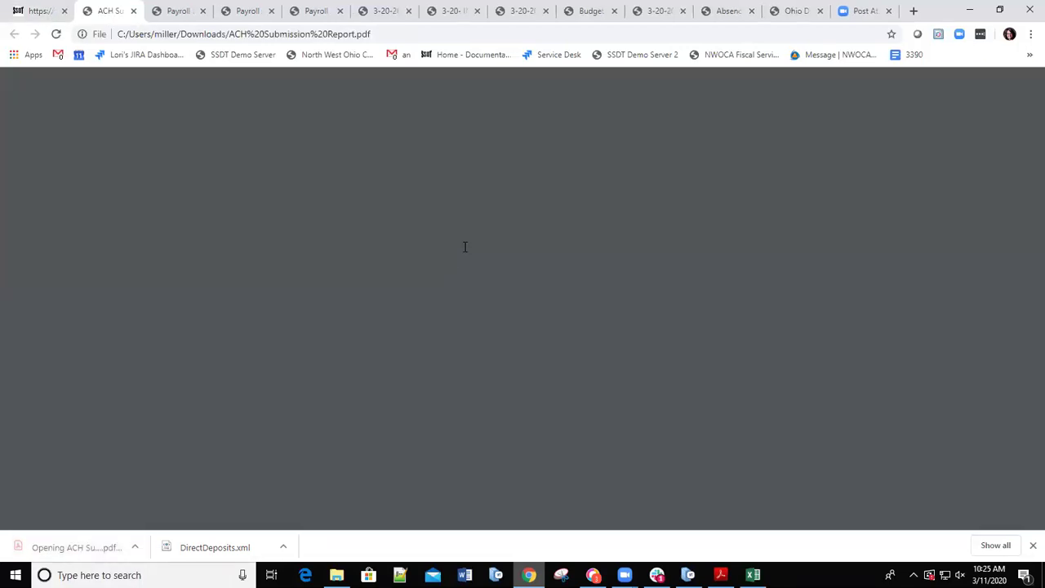
{"action": "scroll", "coordinate": [484, 287], "scroll_direction": "down", "scroll_amount": 3}
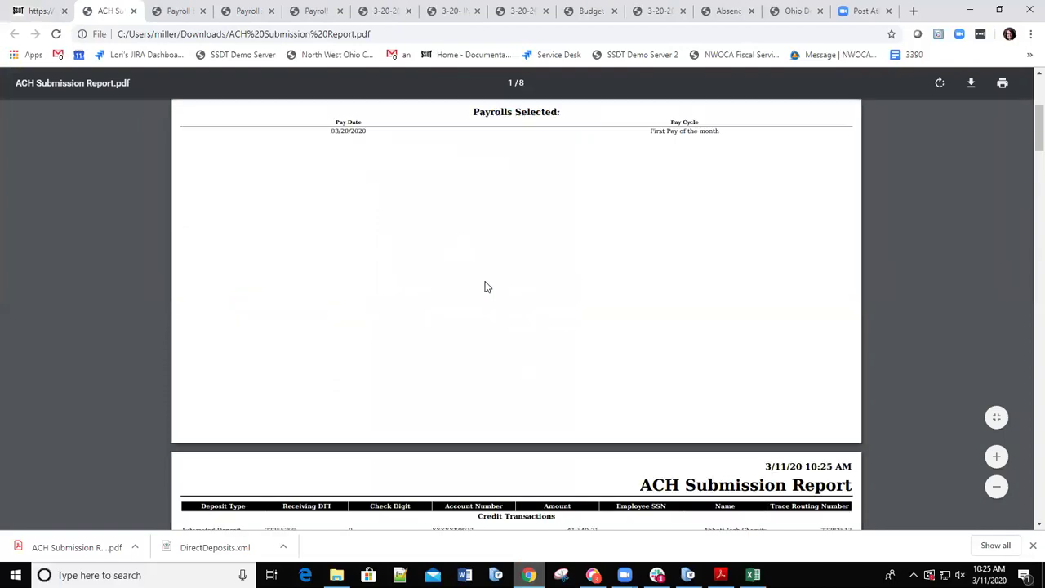
{"action": "scroll", "coordinate": [482, 310], "scroll_direction": "down", "scroll_amount": 20}
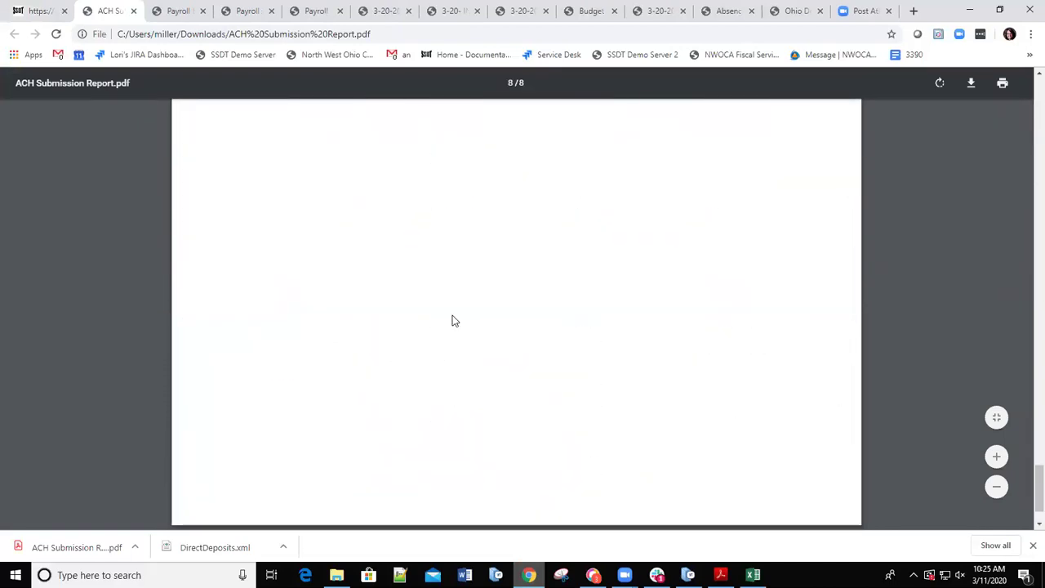
{"action": "scroll", "coordinate": [454, 320], "scroll_direction": "up", "scroll_amount": 5}
{"action": "scroll", "coordinate": [440, 328], "scroll_direction": "down", "scroll_amount": 3}
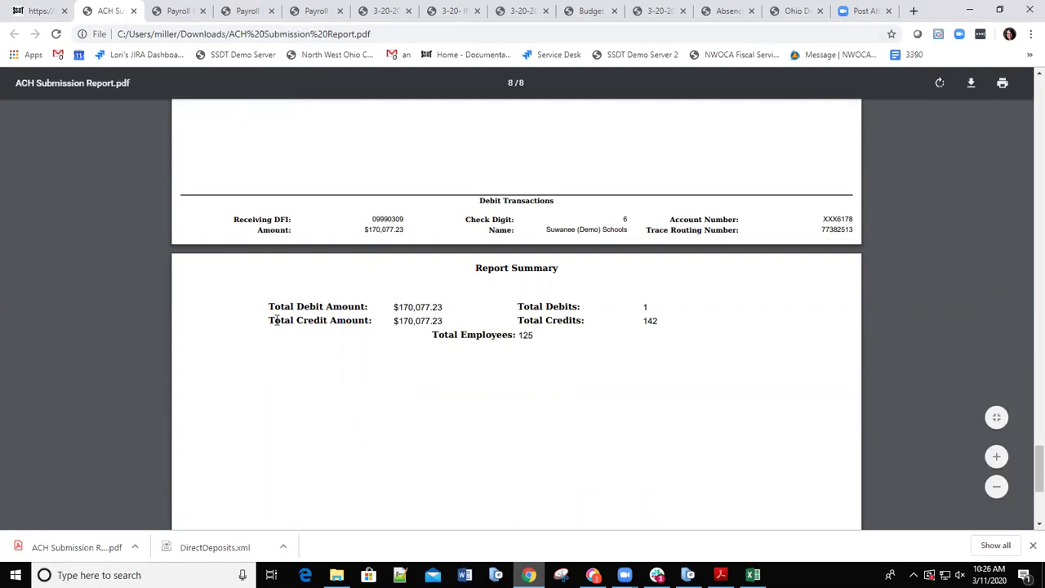
- Return to ACH Submission, enable pre-note conversion, and generate and save the submission file for the 03/20/2020 payroll
{"action": "left_click", "coordinate": [37, 12]}
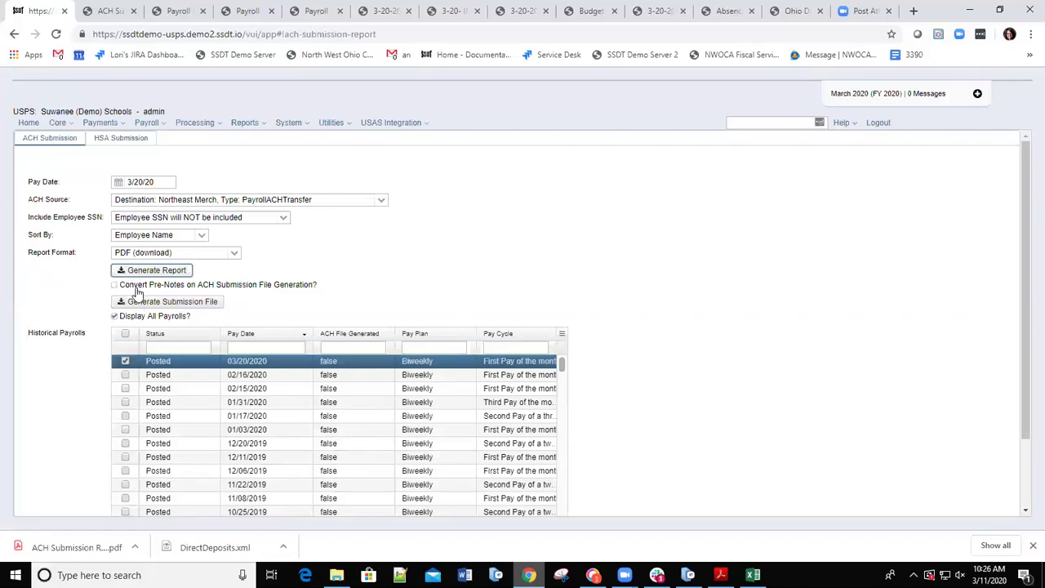
{"action": "mouse_move", "coordinate": [137, 291]}
{"action": "left_click", "coordinate": [115, 285]}
{"action": "mouse_move", "coordinate": [141, 291]}
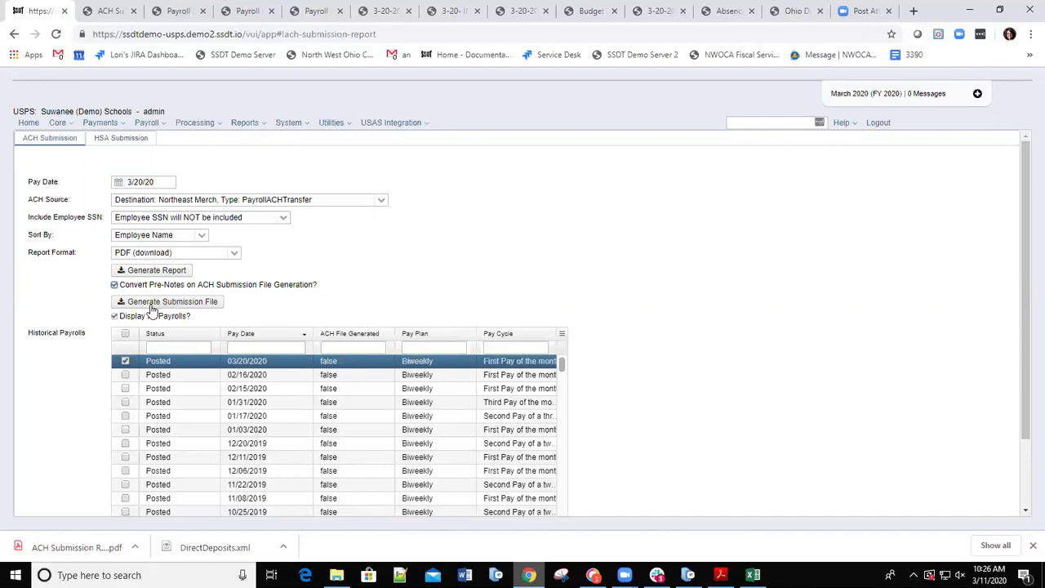
{"action": "left_click", "coordinate": [171, 307]}
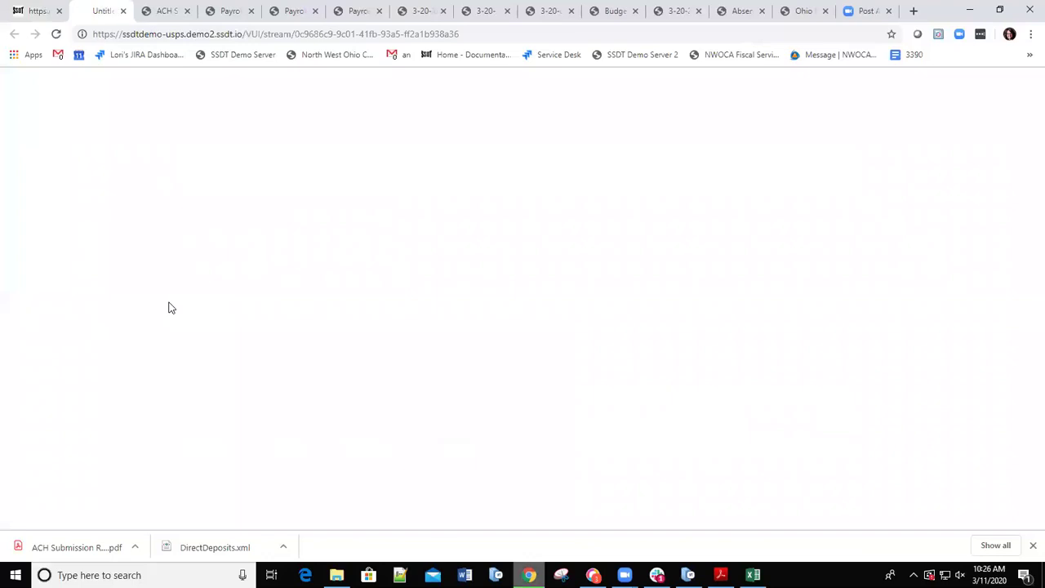
{"action": "left_click", "coordinate": [319, 286]}
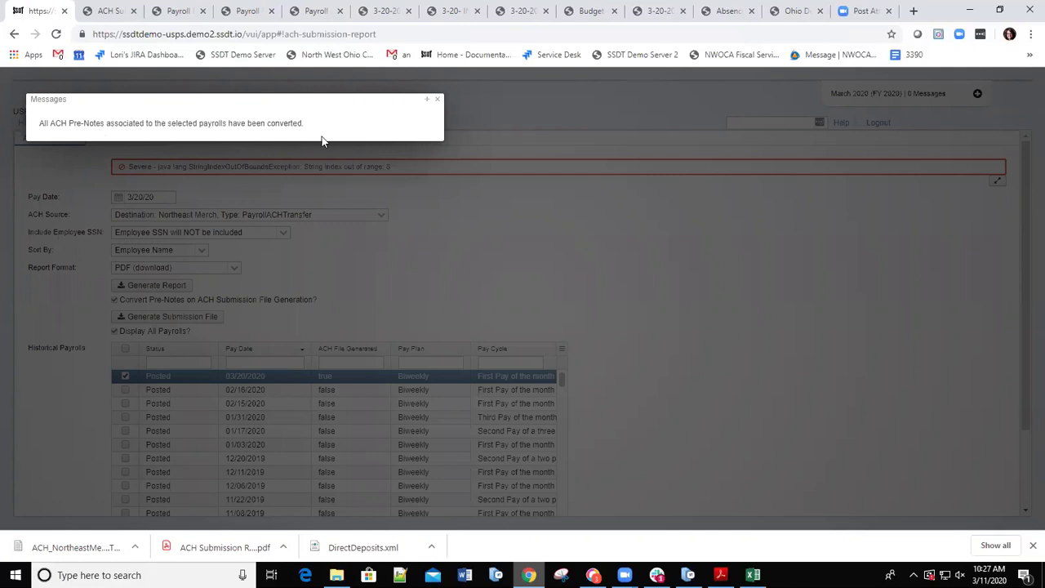
- Dismiss the pre-note message, check the total near the end of the ACH_NortheastMerch file in Notepad, and close the file
{"action": "left_click", "coordinate": [216, 360]}
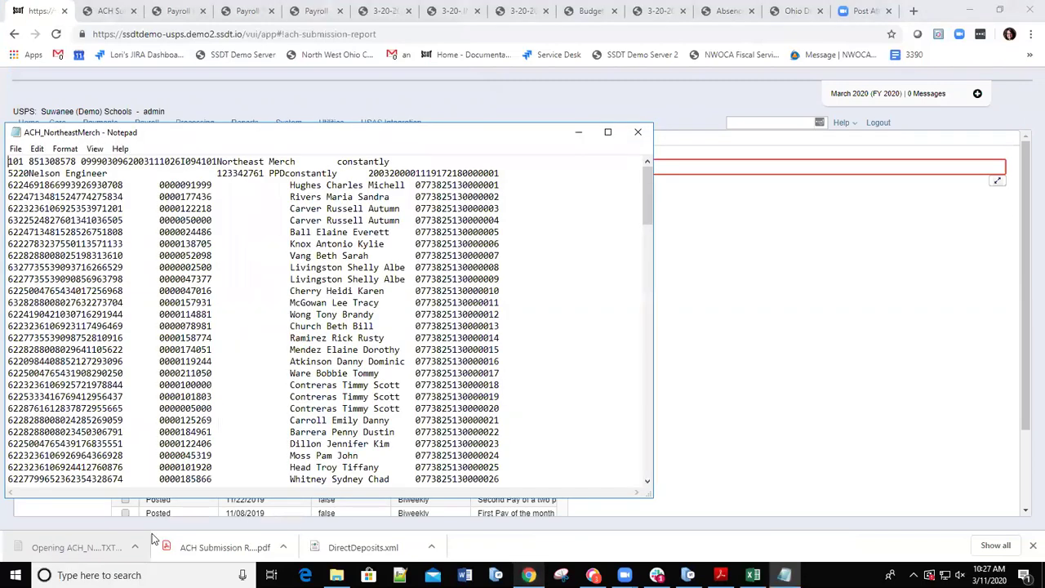
{"action": "scroll", "coordinate": [404, 407], "scroll_direction": "down", "scroll_amount": 20}
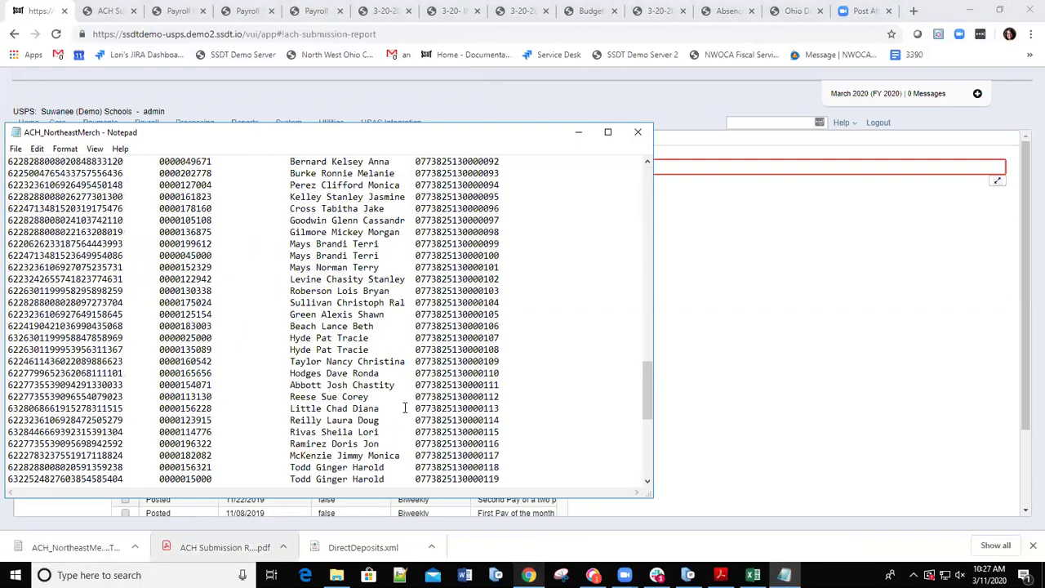
{"action": "scroll", "coordinate": [404, 407], "scroll_direction": "down", "scroll_amount": 9}
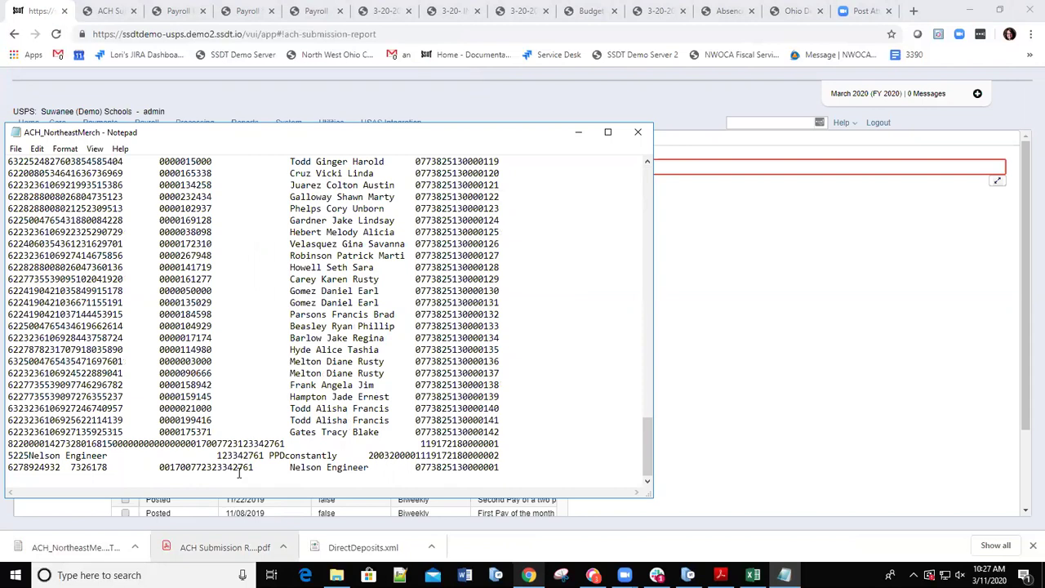
{"action": "left_click_drag", "start_coordinate": [197, 444], "coordinate": [240, 447]}
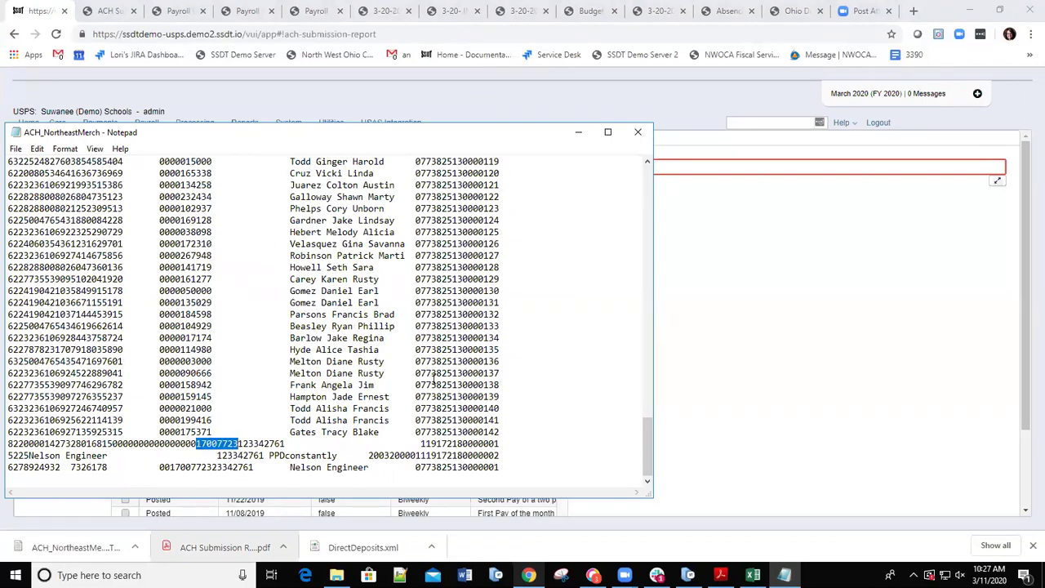
{"action": "left_click", "coordinate": [637, 132]}
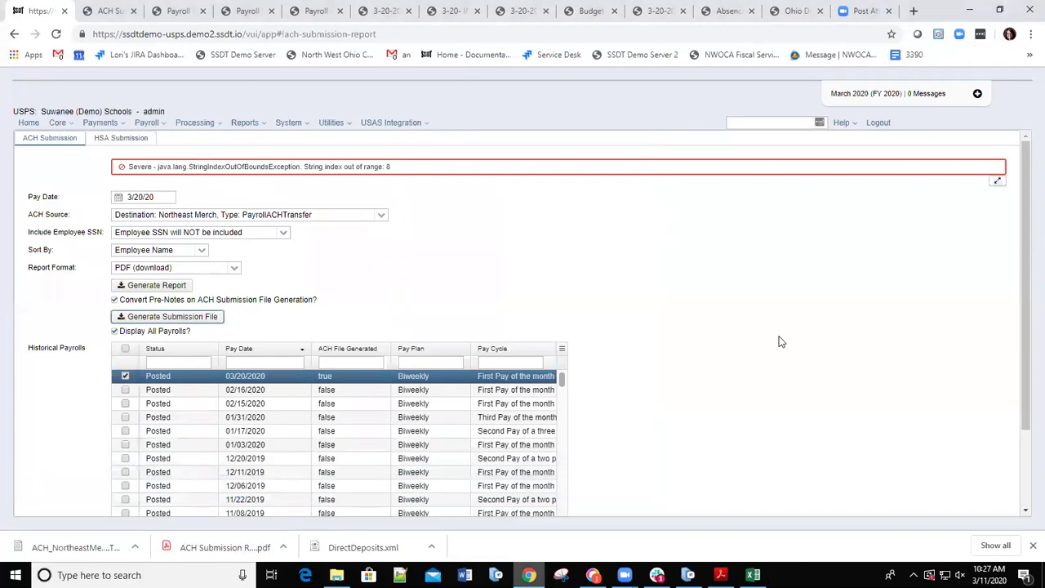
- View the Check Register, and check which ACH sources are available for the HSA Submission
{"action": "left_click", "coordinate": [115, 128]}
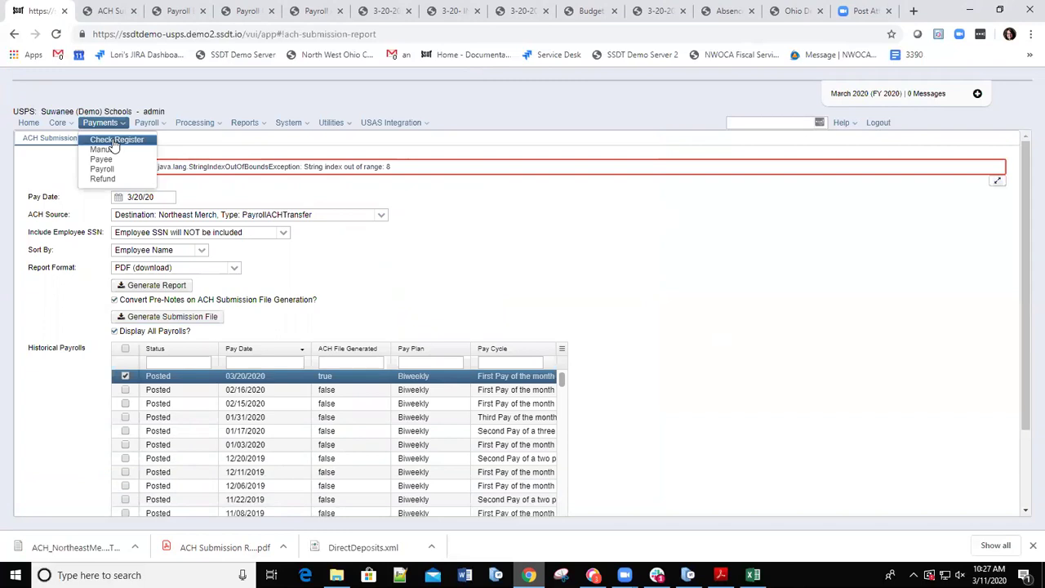
{"action": "left_click", "coordinate": [115, 140]}
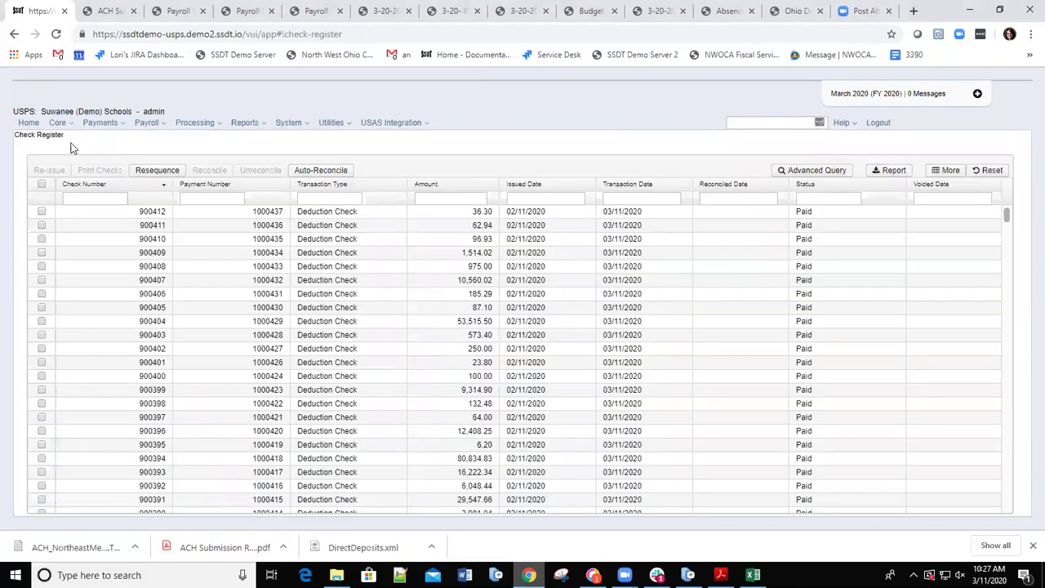
{"action": "left_click", "coordinate": [260, 123]}
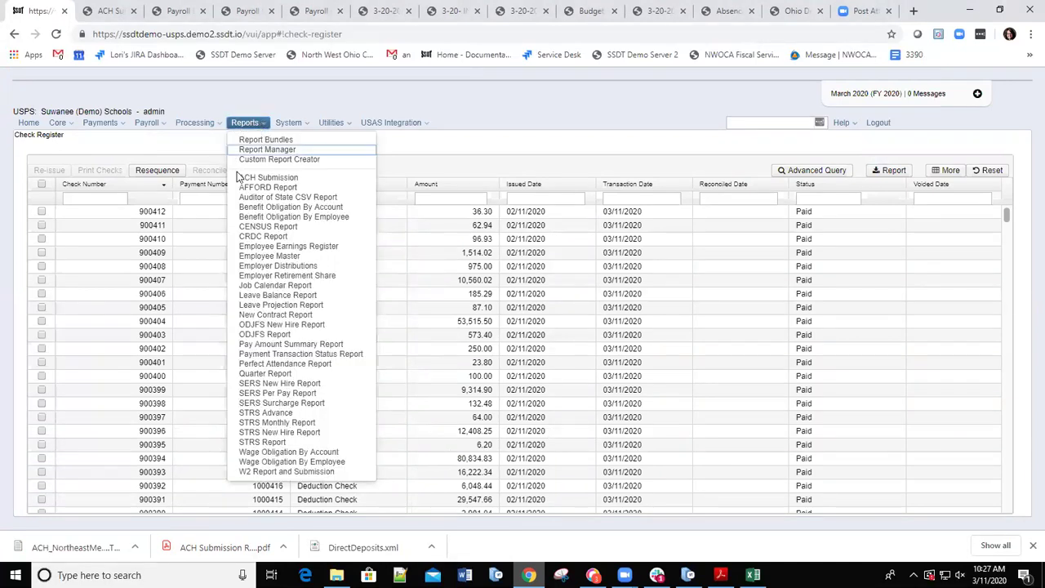
{"action": "left_click", "coordinate": [260, 177]}
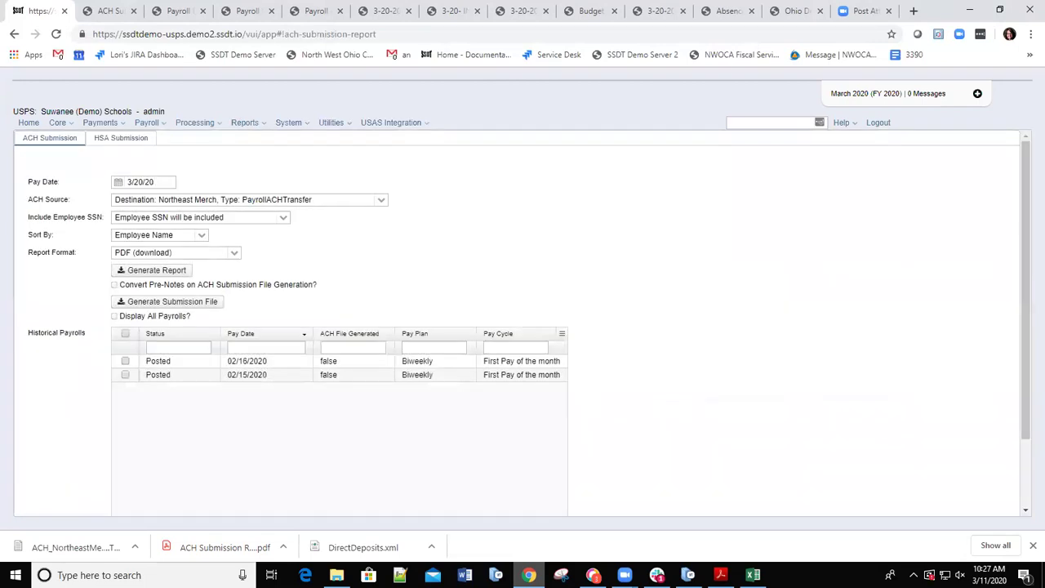
{"action": "left_click", "coordinate": [121, 139]}
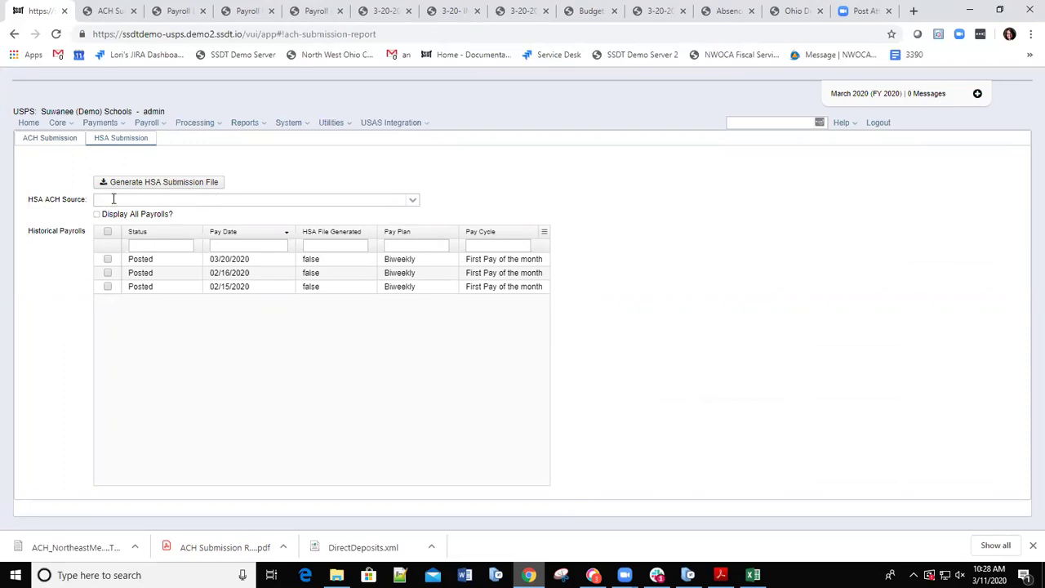
{"action": "left_click", "coordinate": [413, 201]}
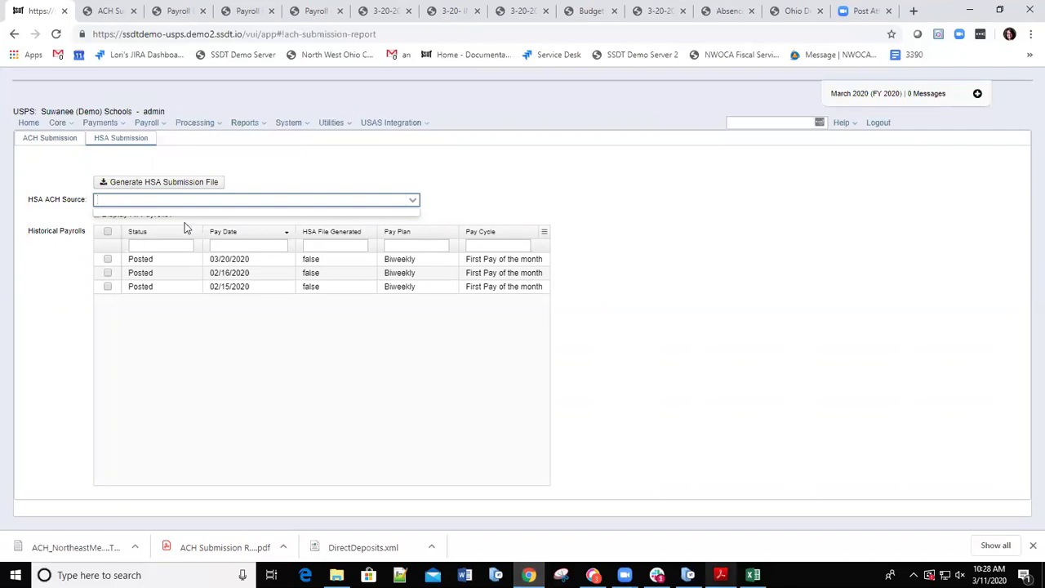
- Open the detail of the posted 3-20-20 Payroll from Payroll Processing
{"action": "left_click", "coordinate": [166, 126]}
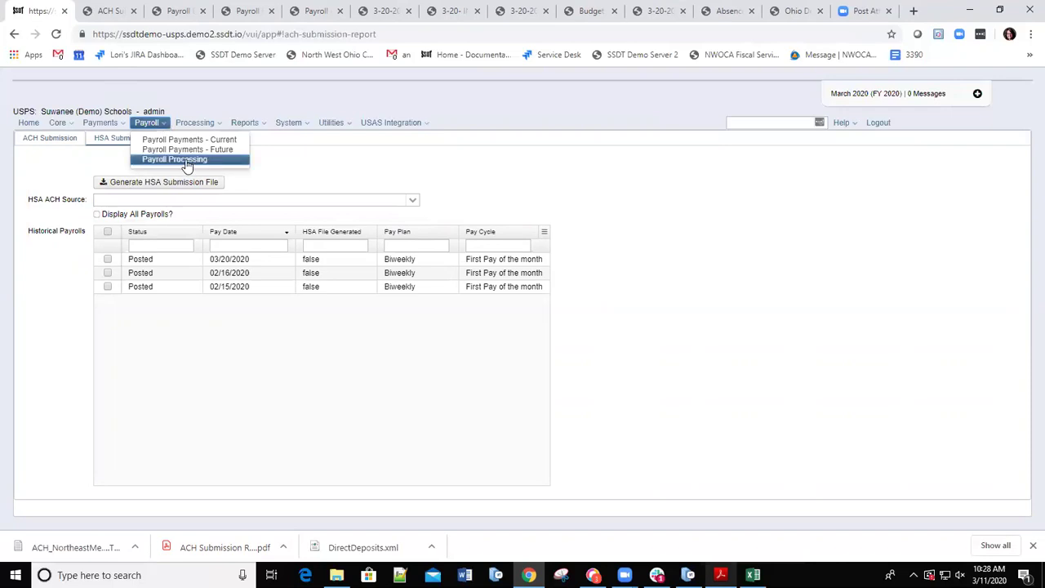
{"action": "left_click", "coordinate": [186, 164]}
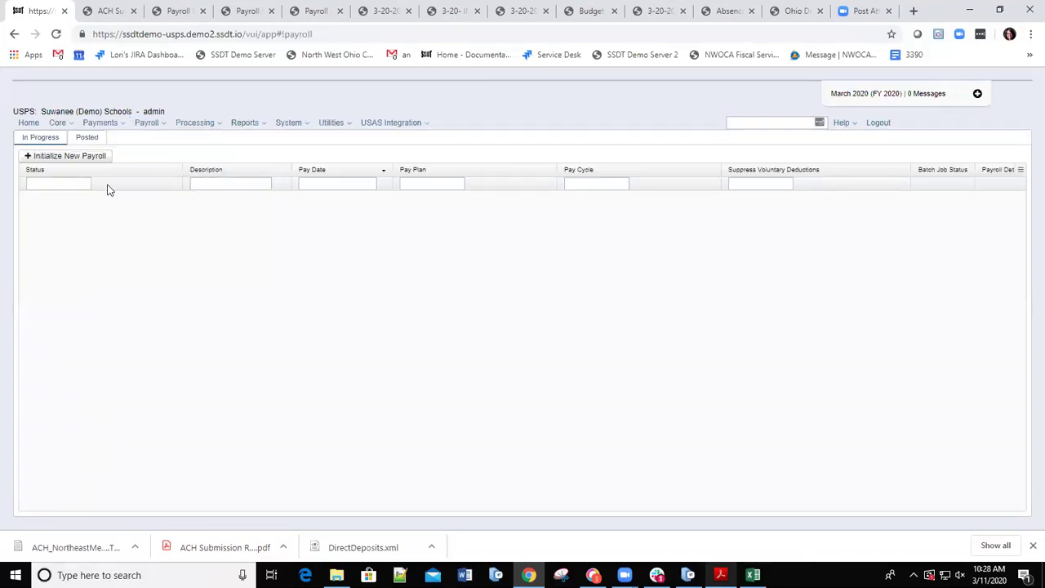
{"action": "left_click", "coordinate": [87, 138]}
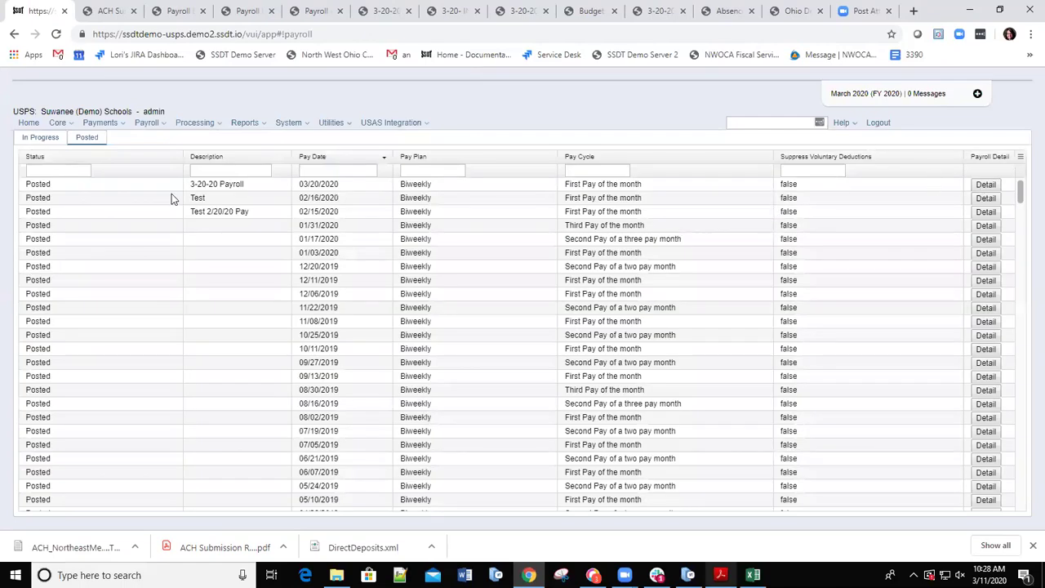
{"action": "left_click", "coordinate": [984, 185]}
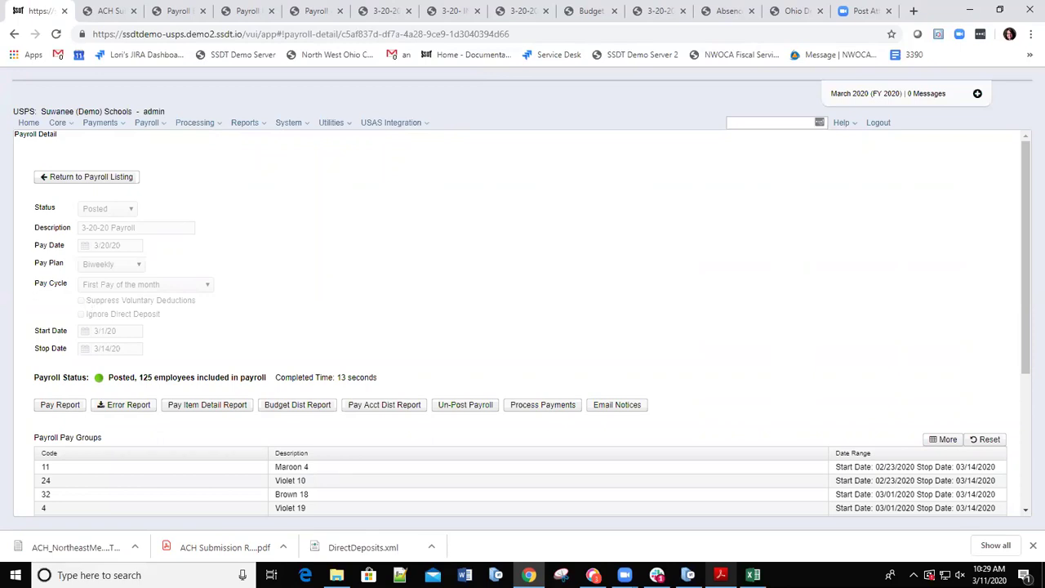
- Uninstall the USAS Integration Module from the system Modules list and refresh the page
{"action": "key", "text": "alt+Tab"}
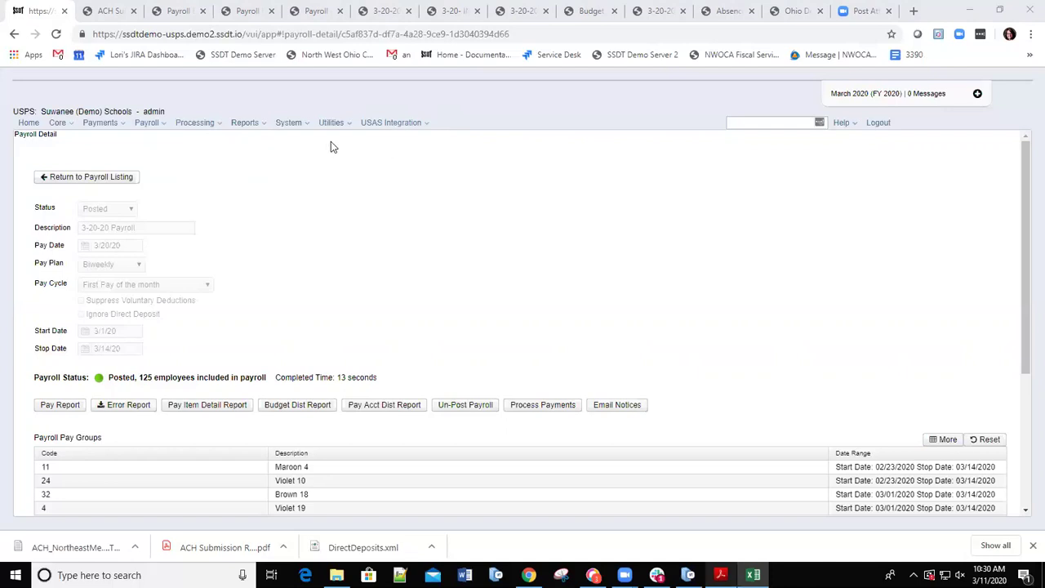
{"action": "left_click", "coordinate": [306, 124]}
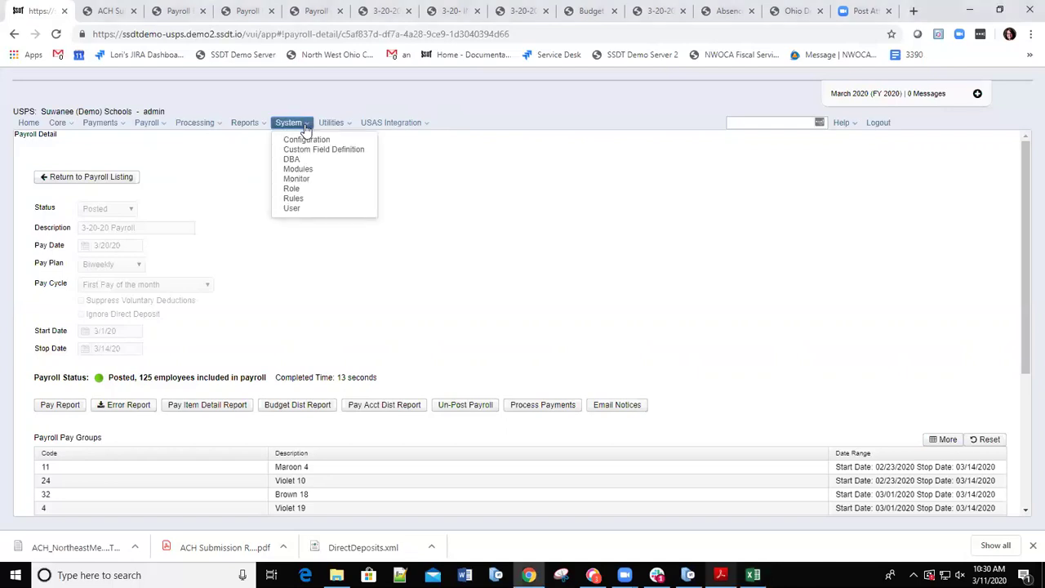
{"action": "left_click", "coordinate": [299, 169]}
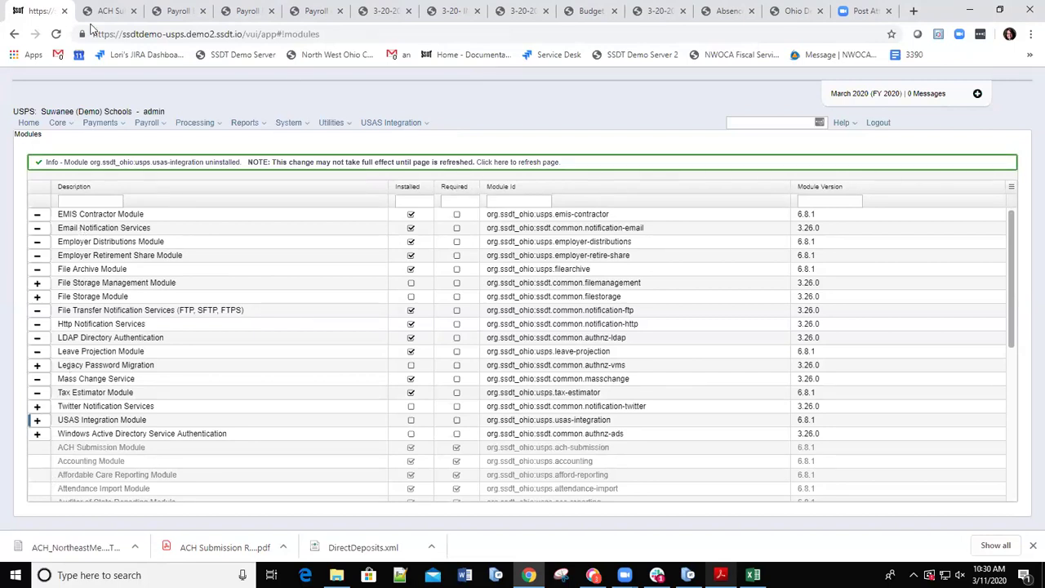
{"action": "left_click", "coordinate": [56, 34]}
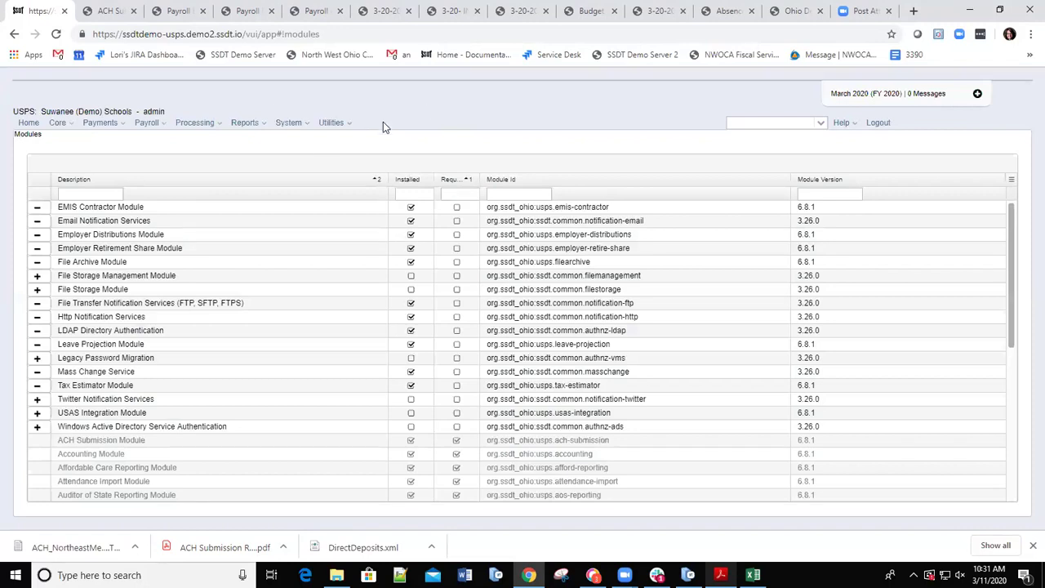
- Install the USAS Integration Module again, refresh the page, and view the USAS Integration functions
{"action": "left_click", "coordinate": [37, 413]}
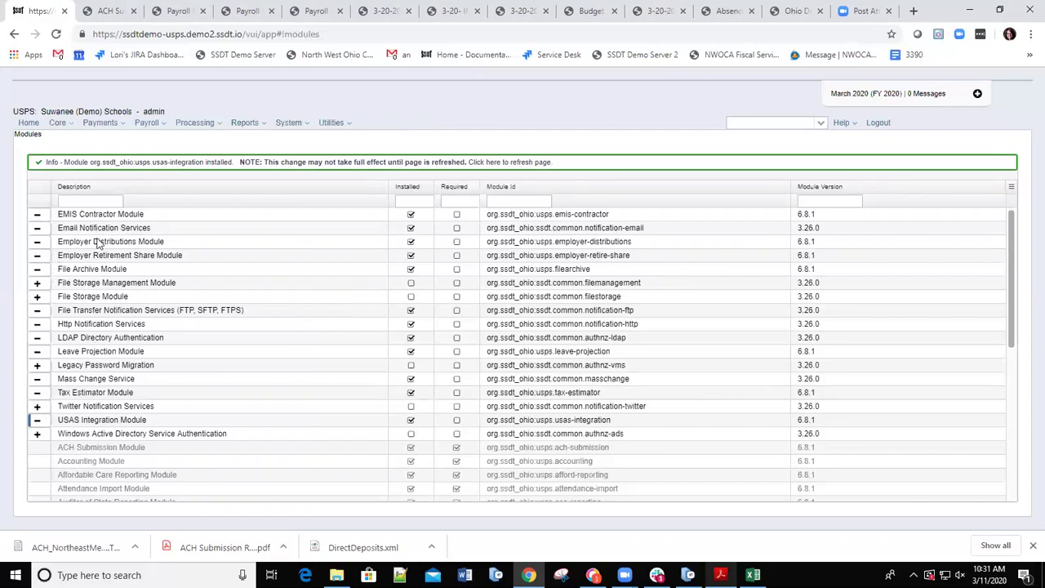
{"action": "left_click", "coordinate": [55, 35]}
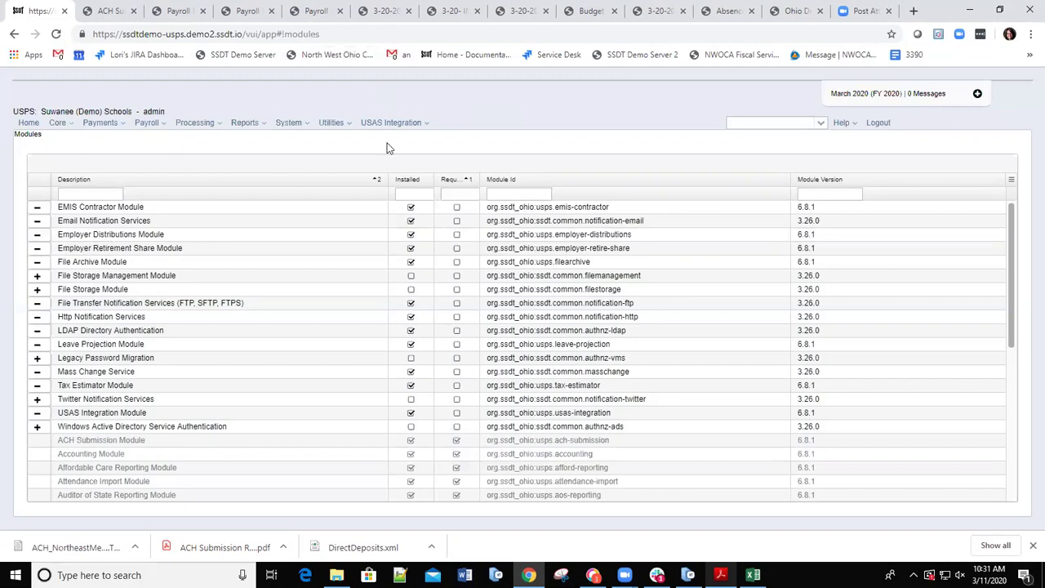
{"action": "left_click", "coordinate": [426, 126]}
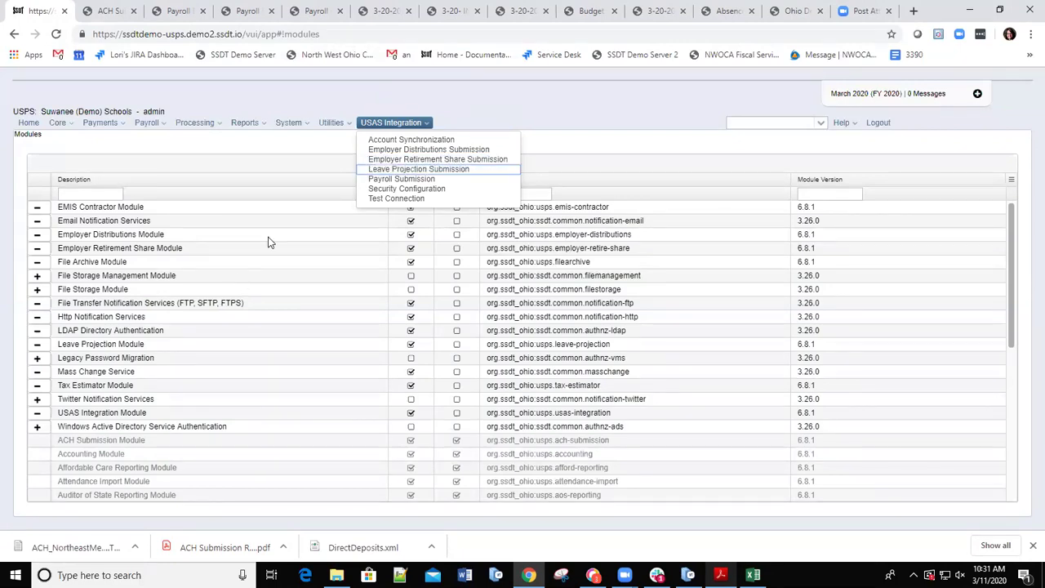
- Uninstall the Employer Distributions and Employer Retirement Share modules, refresh the page, and check the USAS Integration functions
{"action": "left_click", "coordinate": [278, 124]}
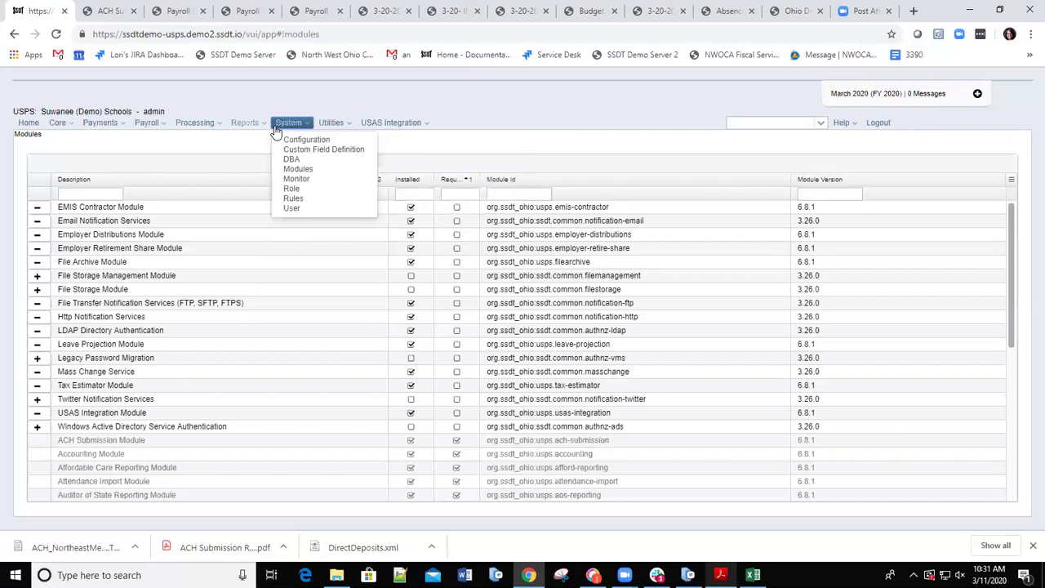
{"action": "left_click", "coordinate": [37, 235]}
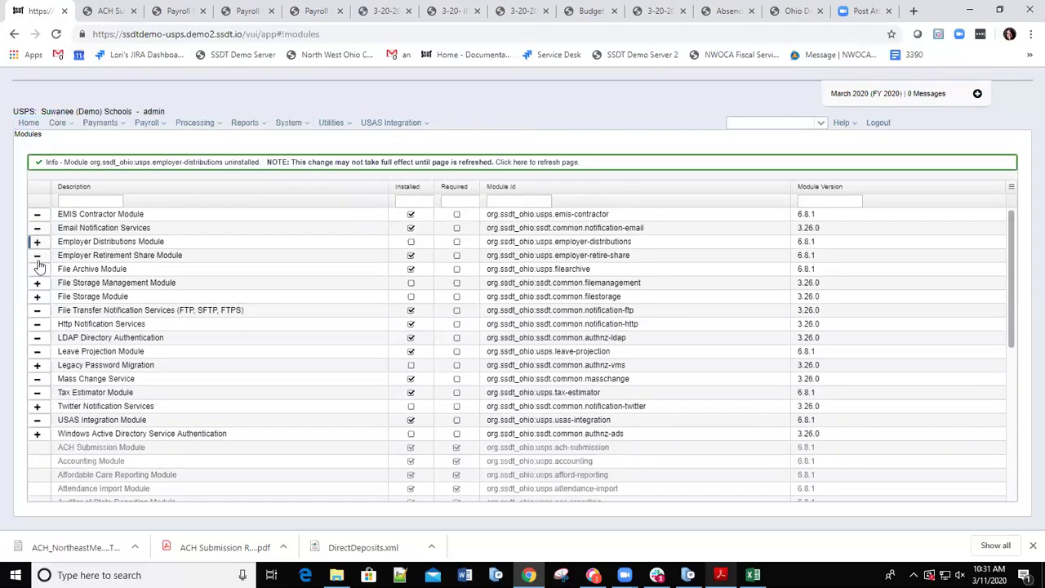
{"action": "left_click", "coordinate": [37, 255]}
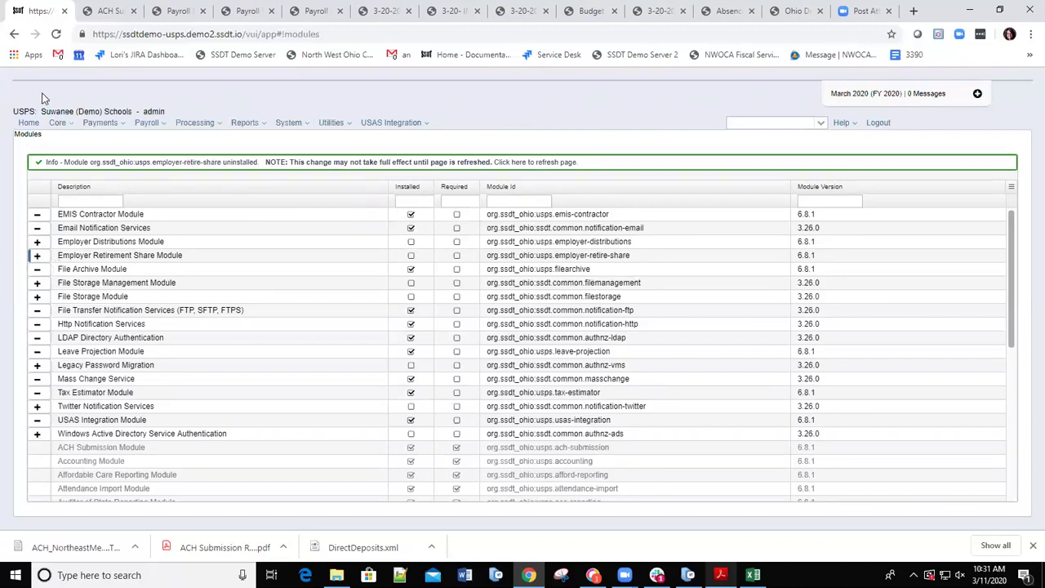
{"action": "left_click", "coordinate": [56, 34]}
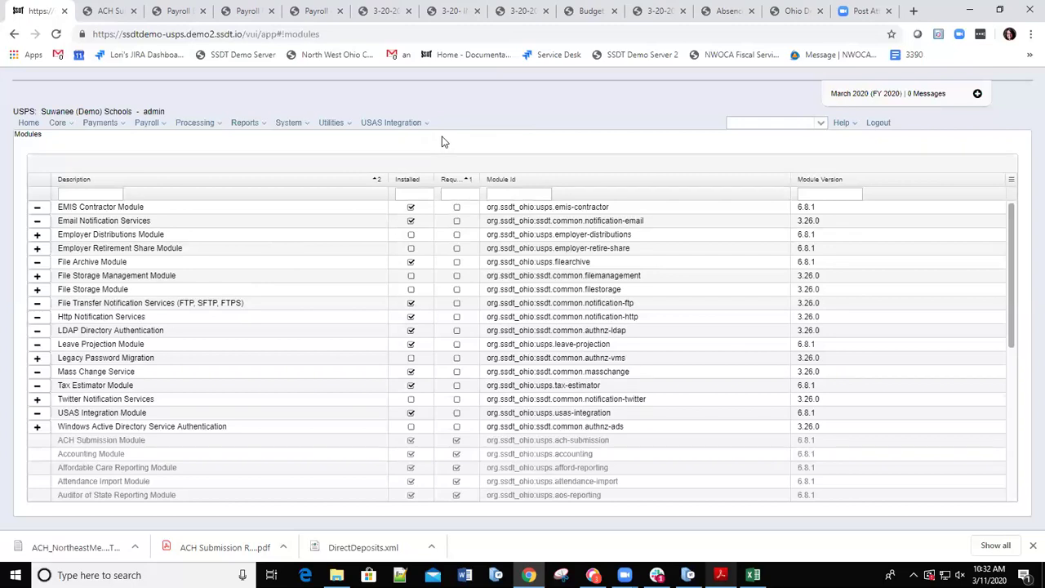
{"action": "left_click", "coordinate": [424, 124]}
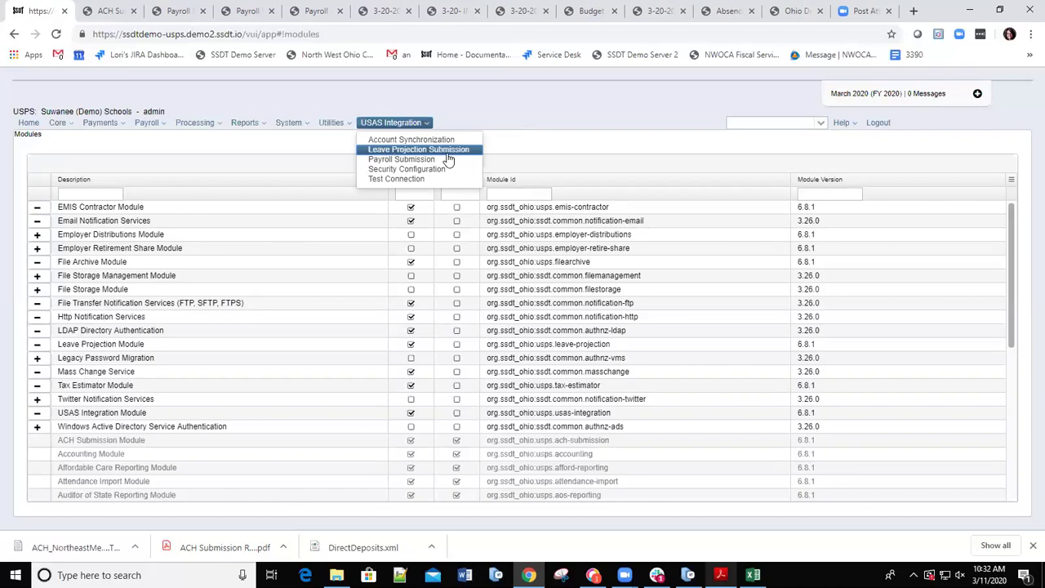
- Reinstall the Employer Distributions and Employer Retirement Share modules, refresh the page, and recheck the USAS Integration functions
{"action": "left_click", "coordinate": [307, 133]}
{"action": "left_click", "coordinate": [308, 128]}
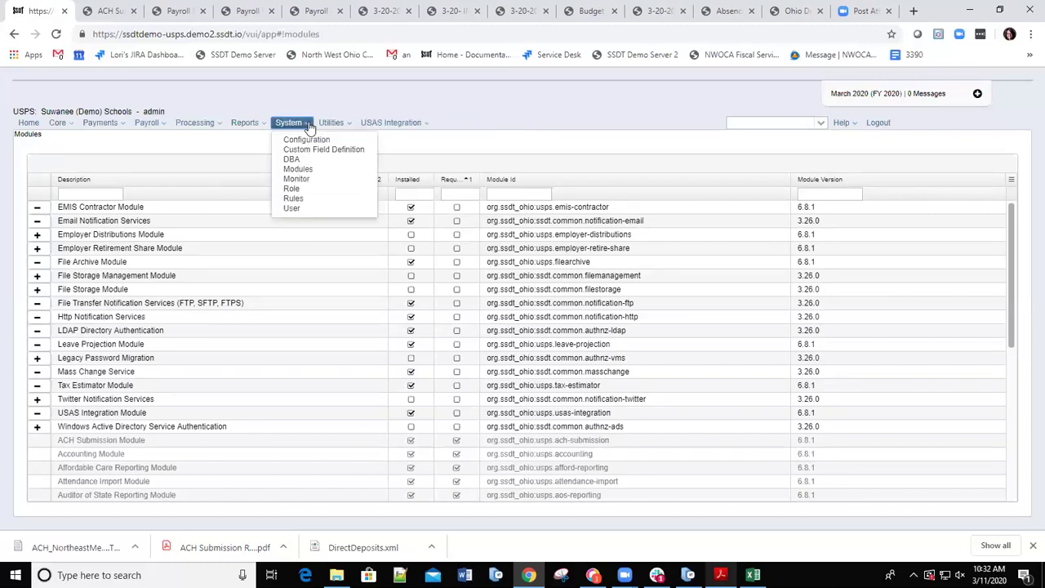
{"action": "left_click", "coordinate": [297, 169]}
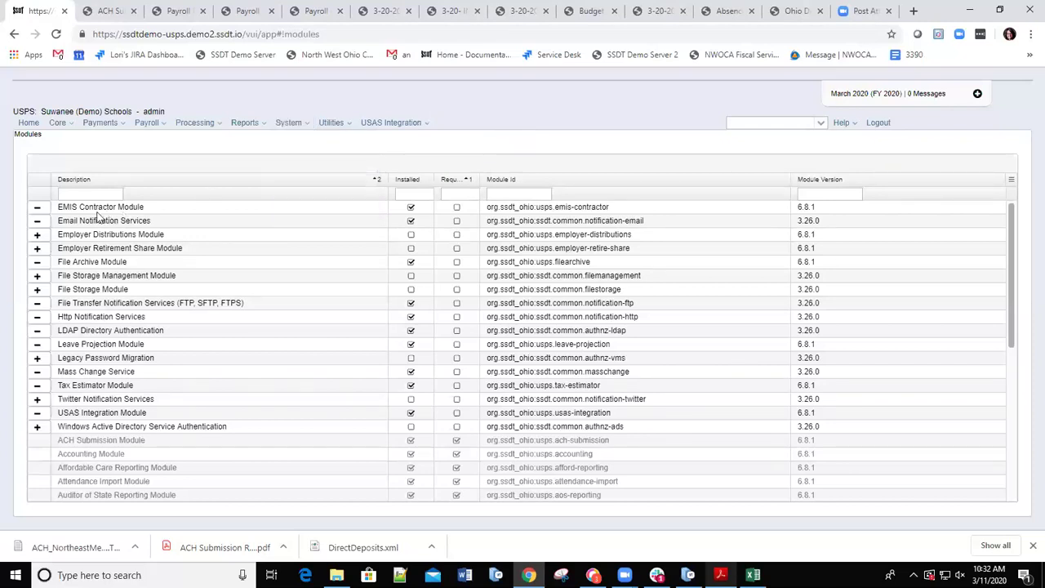
{"action": "left_click", "coordinate": [37, 235]}
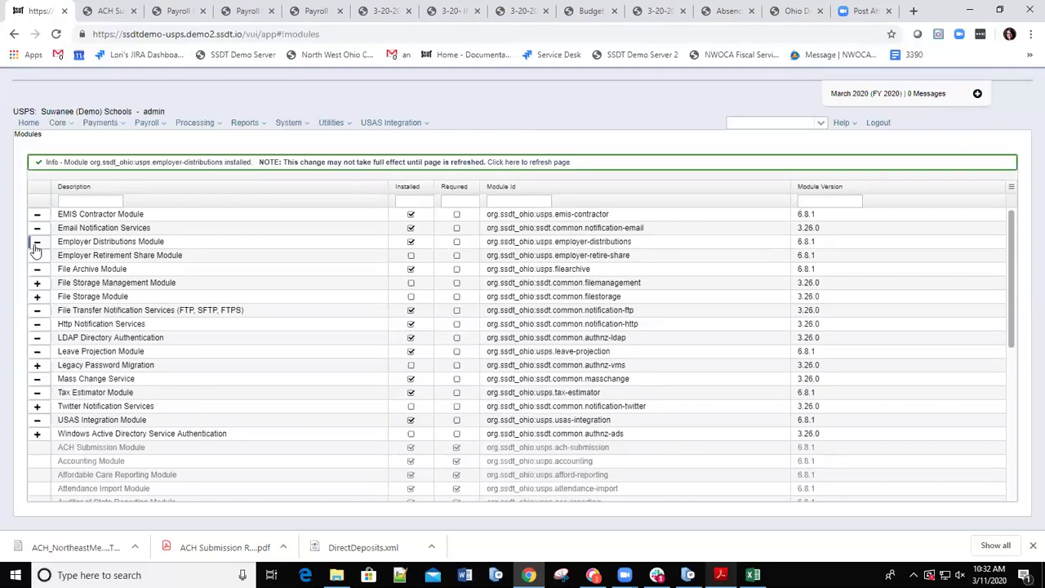
{"action": "left_click", "coordinate": [37, 256]}
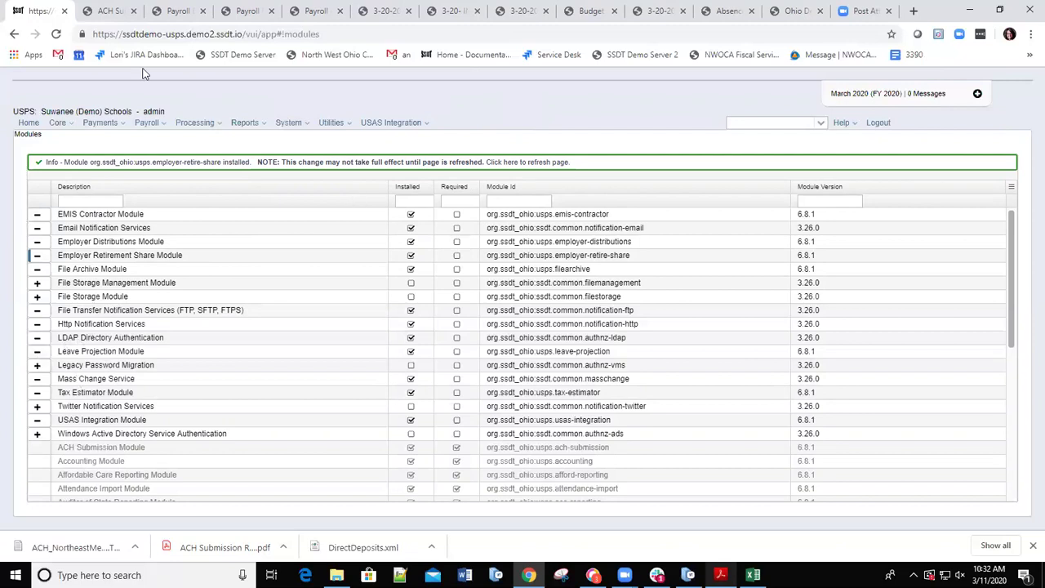
{"action": "left_click", "coordinate": [58, 35]}
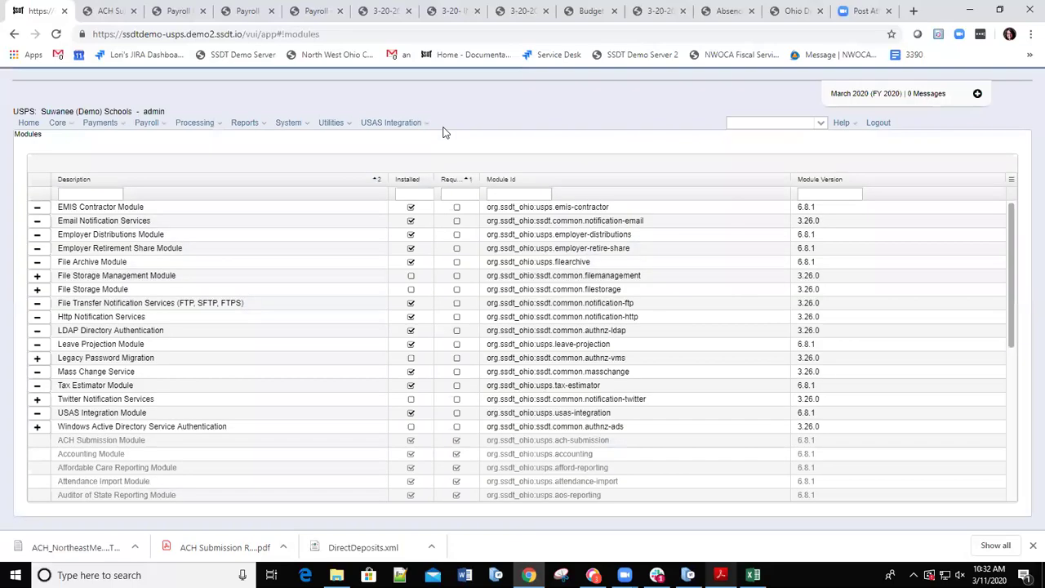
{"action": "left_click", "coordinate": [426, 124]}
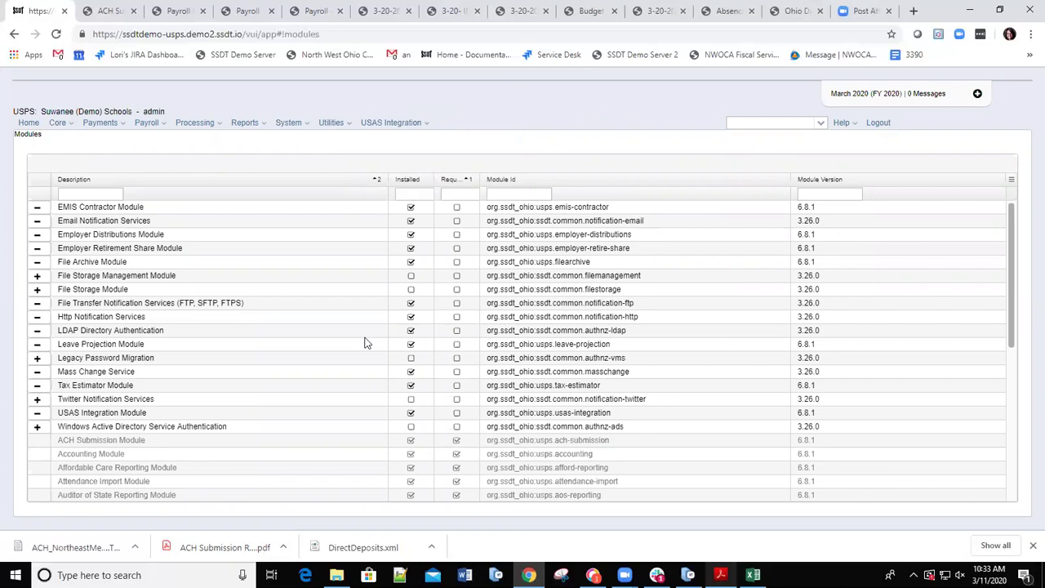
- Open the Employer Distributions Report, set its start and end dates to 3/20/20, and leave the payment cycle blank
{"action": "left_click", "coordinate": [265, 126]}
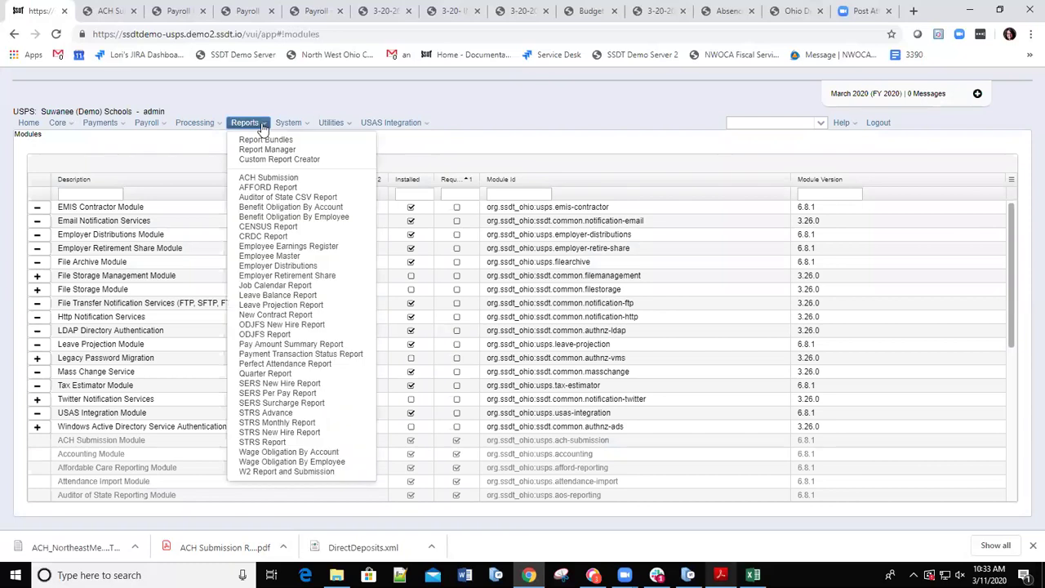
{"action": "left_click", "coordinate": [261, 267]}
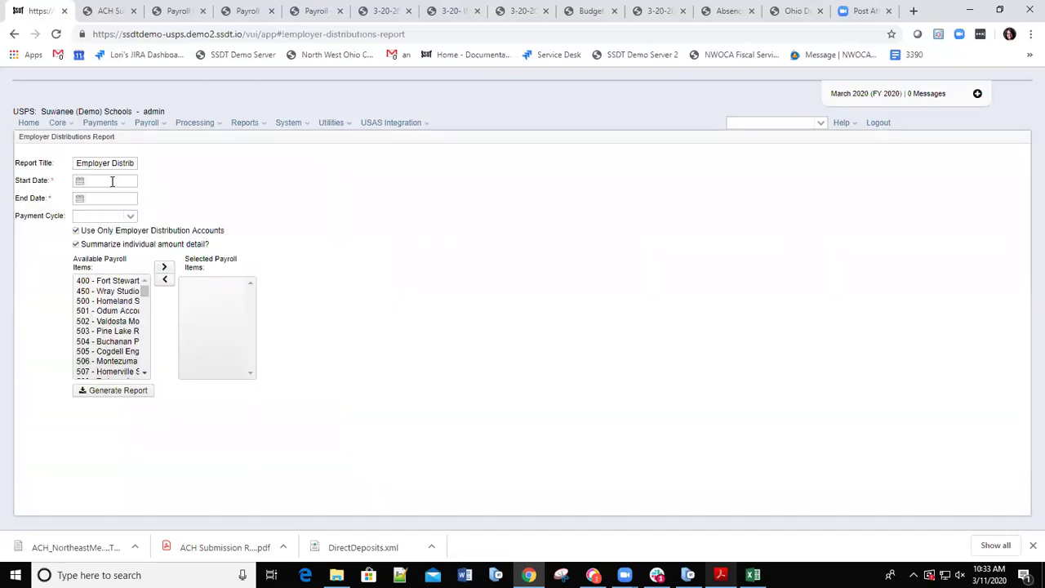
{"action": "mouse_move", "coordinate": [120, 200]}
{"action": "left_click", "coordinate": [106, 180]}
{"action": "type", "text": "3/2020"}
{"action": "key", "text": "Tab"}
{"action": "type", "text": "3/20/20"}
{"action": "left_click", "coordinate": [131, 221]}
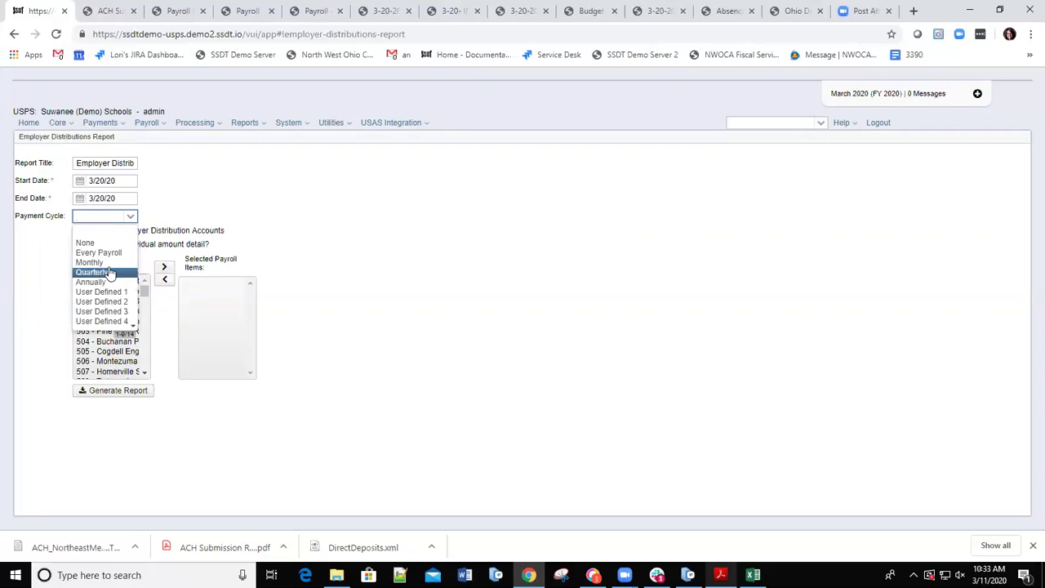
{"action": "left_click", "coordinate": [196, 205]}
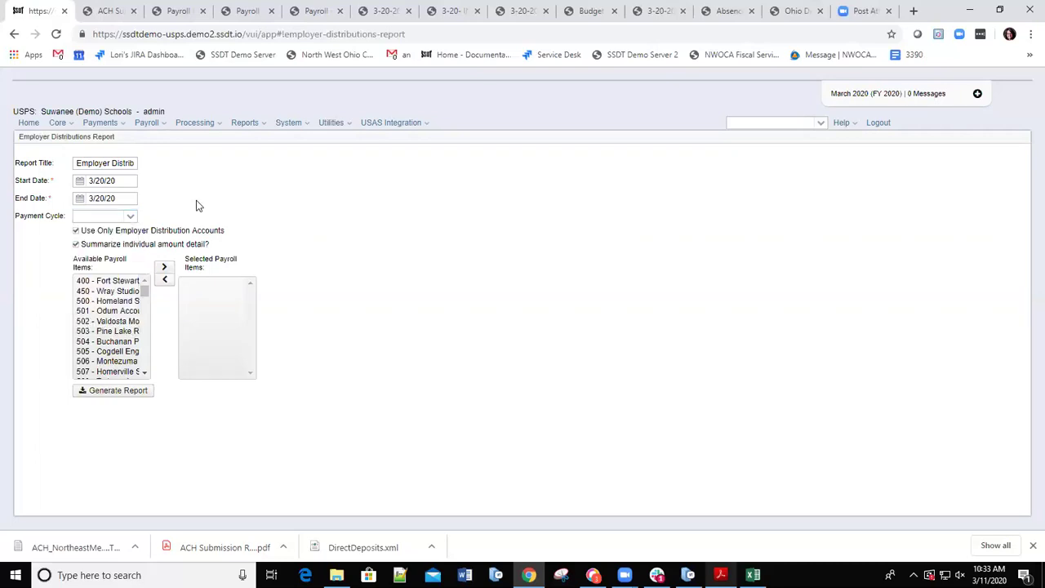
- Disable Use Only Employer Distribution Accounts and add payroll items 502, 503 and 505 to the selected payroll items
{"action": "left_click", "coordinate": [76, 244]}
{"action": "left_click", "coordinate": [76, 234]}
{"action": "left_click", "coordinate": [76, 244]}
{"action": "left_click", "coordinate": [88, 322]}
{"action": "double_click", "coordinate": [87, 323]}
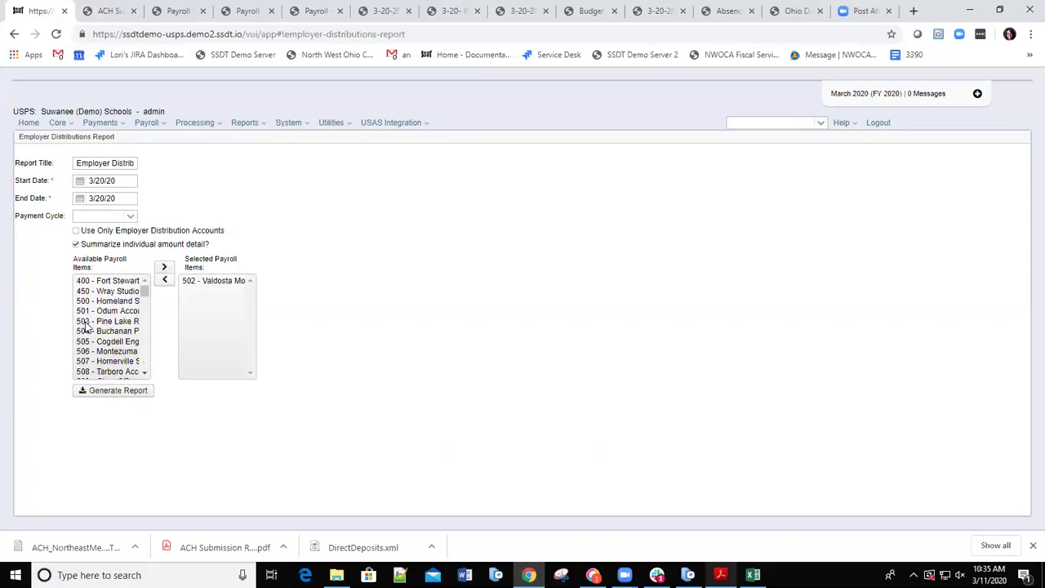
{"action": "left_click", "coordinate": [86, 335]}
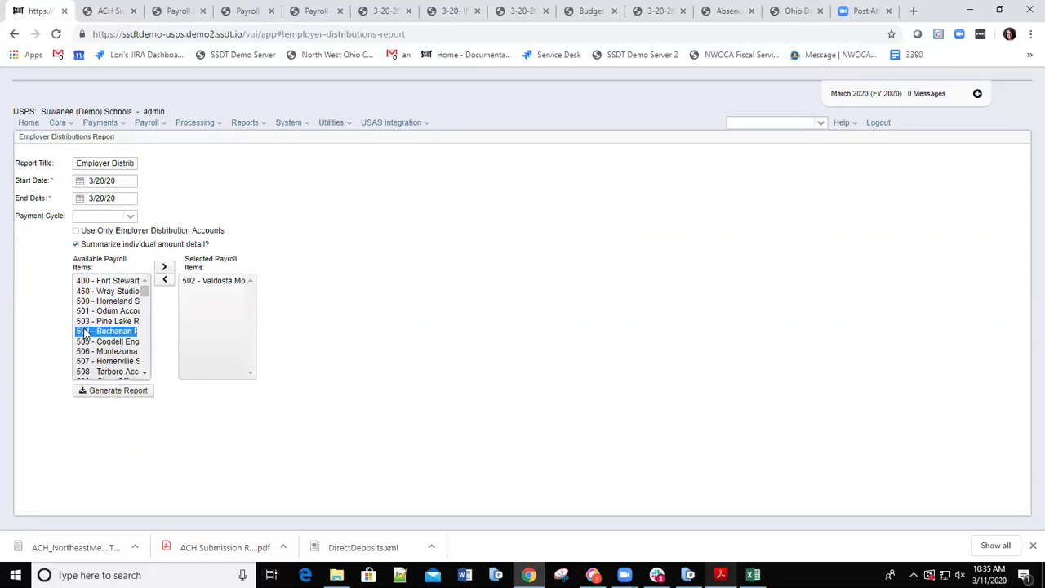
{"action": "left_click", "coordinate": [86, 322]}
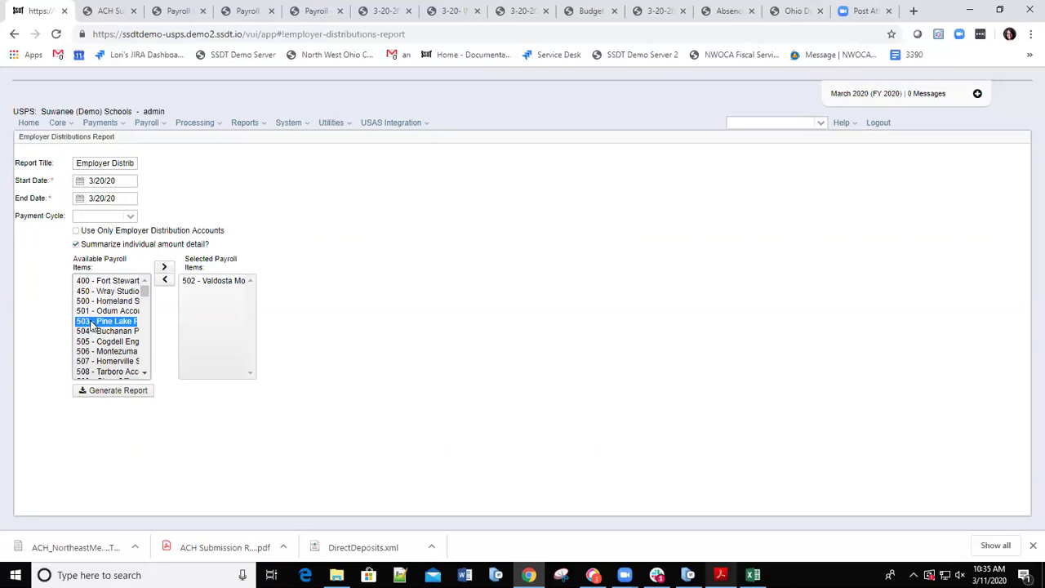
{"action": "double_click", "coordinate": [82, 324]}
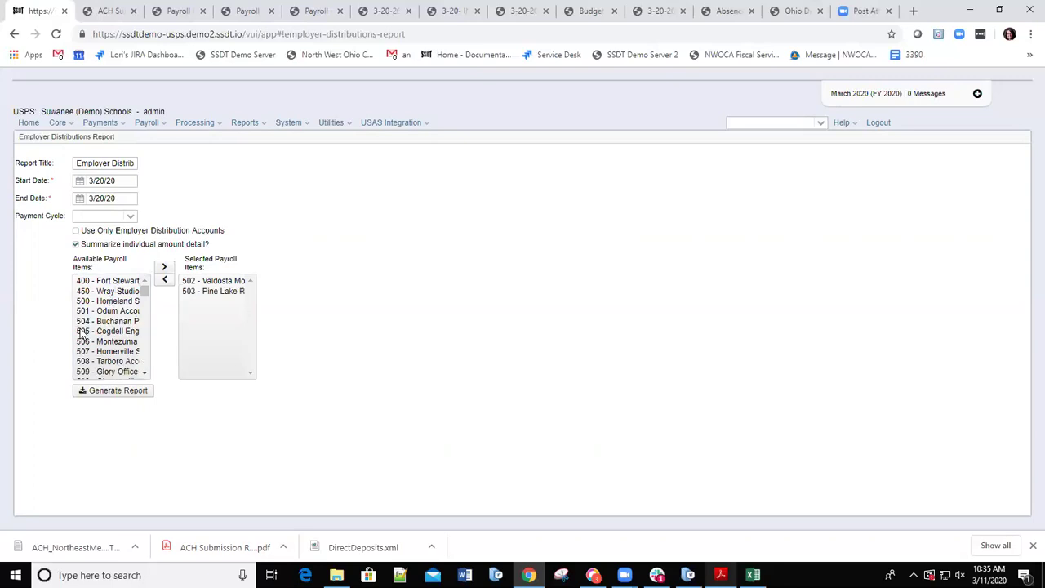
{"action": "left_click", "coordinate": [82, 333]}
{"action": "double_click", "coordinate": [83, 333]}
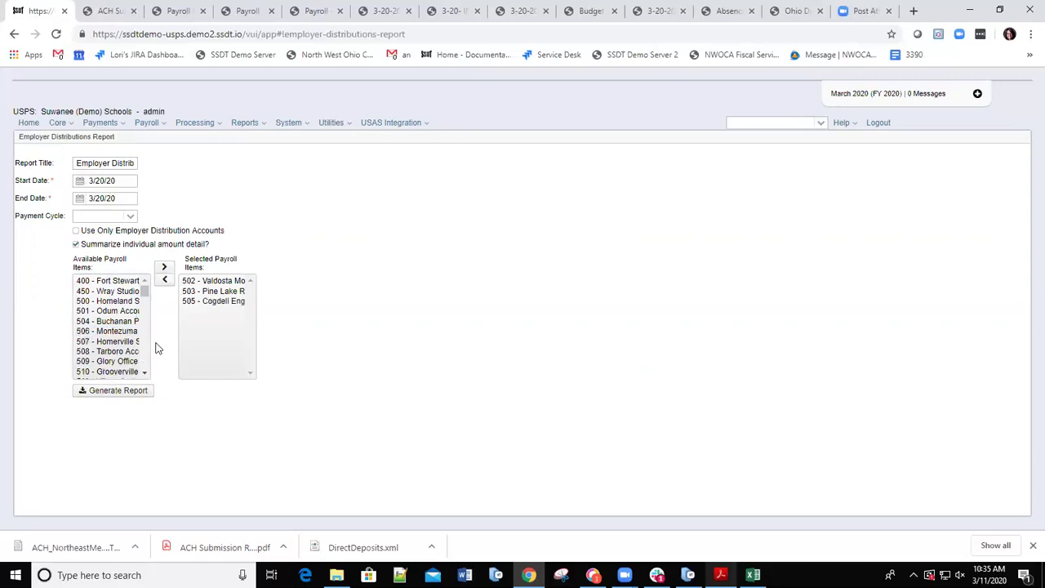
- Remove payroll items 502, 503 and 505 from the selection and enable Use Only Employer Distribution Accounts, keeping individual amounts summarized
{"action": "left_click", "coordinate": [209, 281]}
{"action": "left_click", "coordinate": [165, 280]}
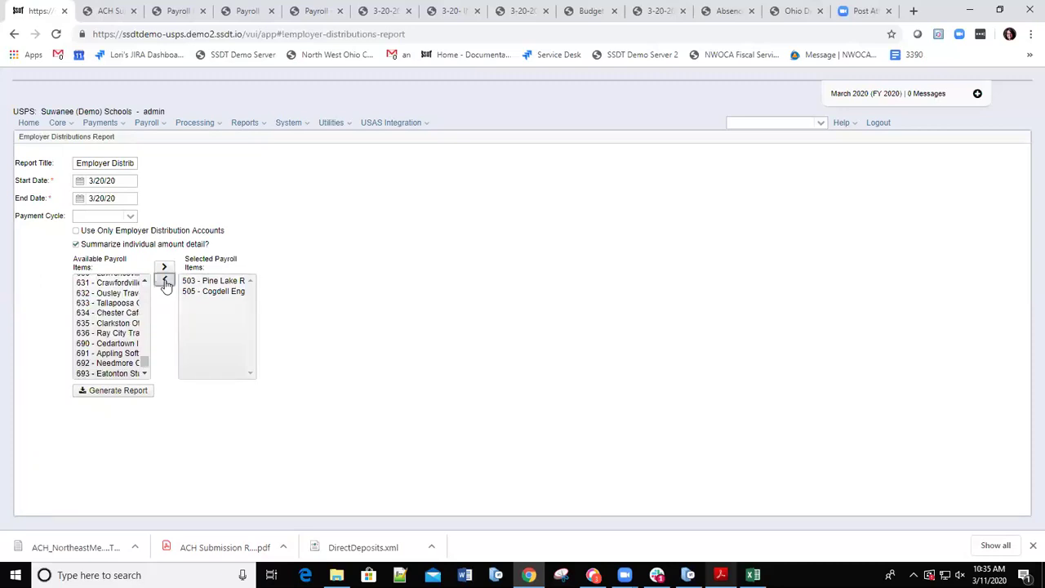
{"action": "left_click", "coordinate": [186, 282]}
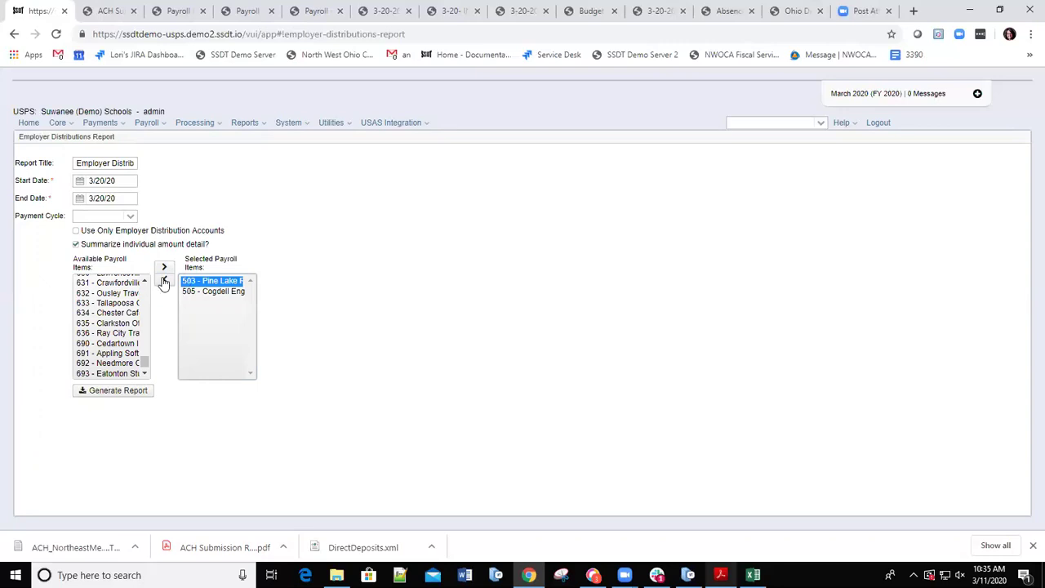
{"action": "left_click", "coordinate": [164, 280]}
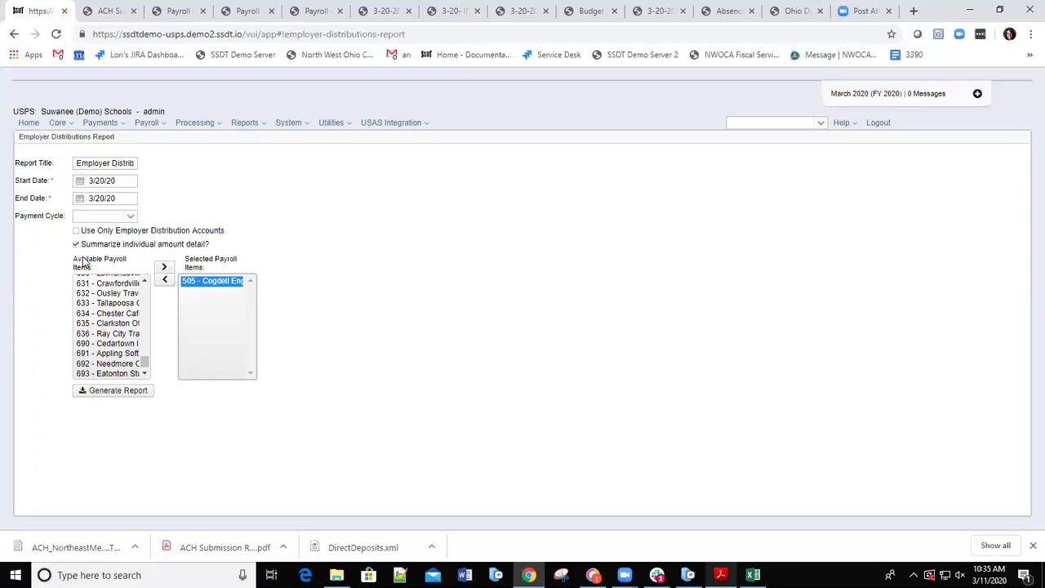
{"action": "left_click", "coordinate": [165, 281]}
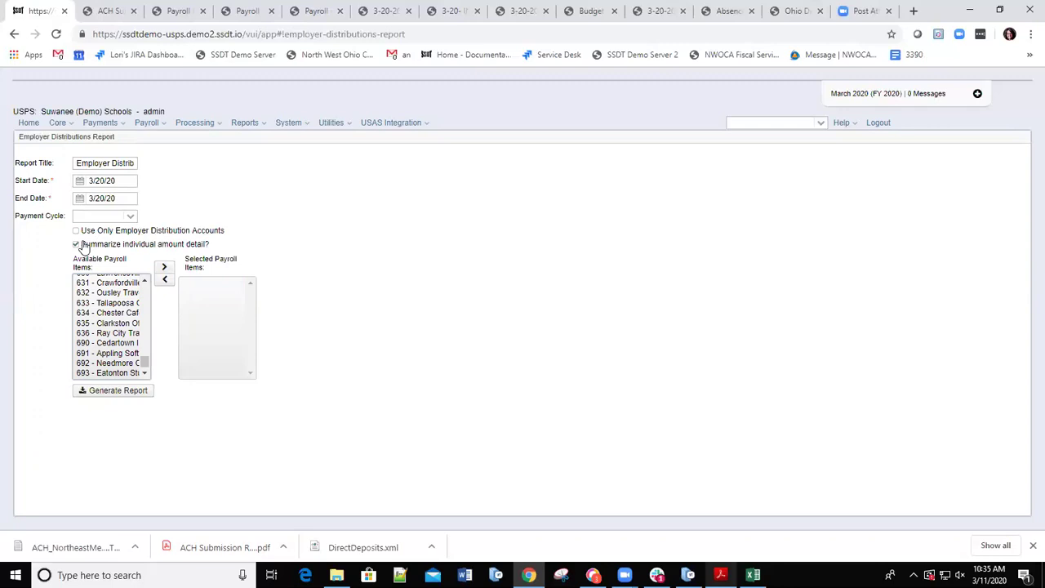
{"action": "left_click", "coordinate": [76, 231]}
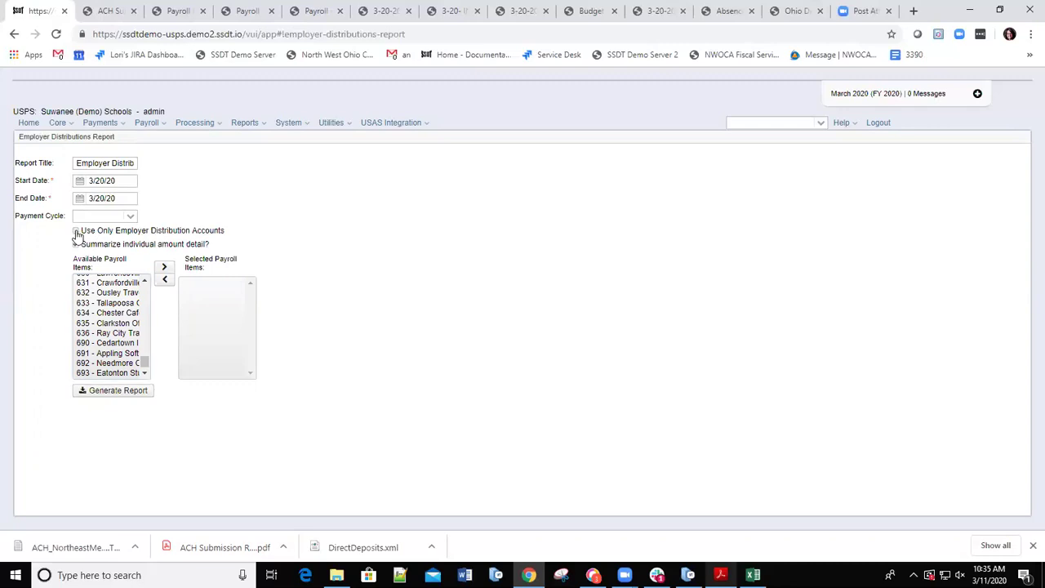
{"action": "left_click", "coordinate": [76, 244]}
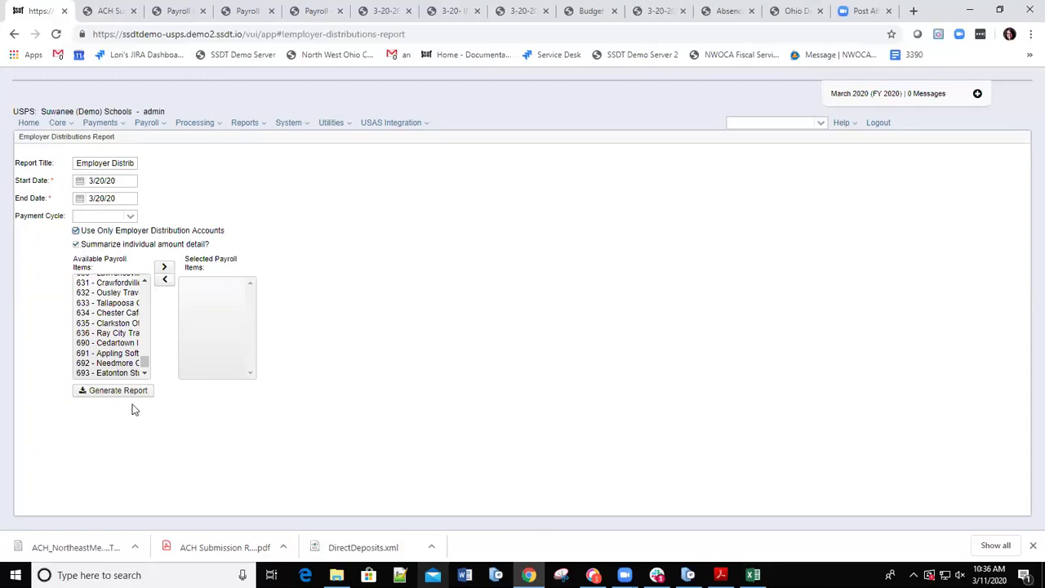
- Add payroll item 692 to the selected payroll items for the Employer Distributions Report
{"action": "scroll", "coordinate": [144, 366], "scroll_direction": "down", "scroll_amount": 1}
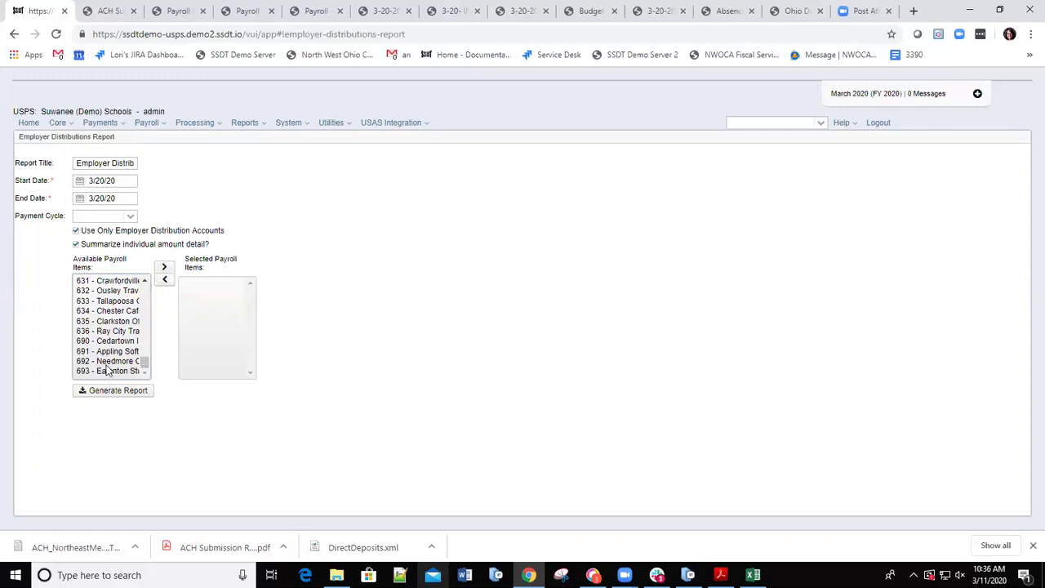
{"action": "left_click", "coordinate": [107, 362]}
{"action": "double_click", "coordinate": [105, 365]}
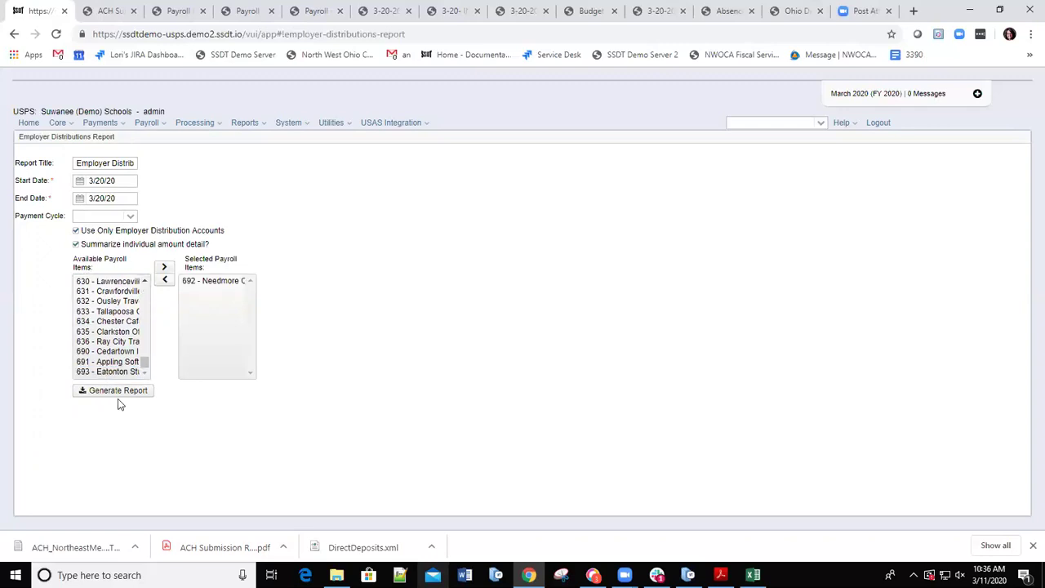
- Generate and save the Employer Distributions Report PDF for payroll item 692 and review its pages through the grand totals
{"action": "left_click", "coordinate": [116, 394]}
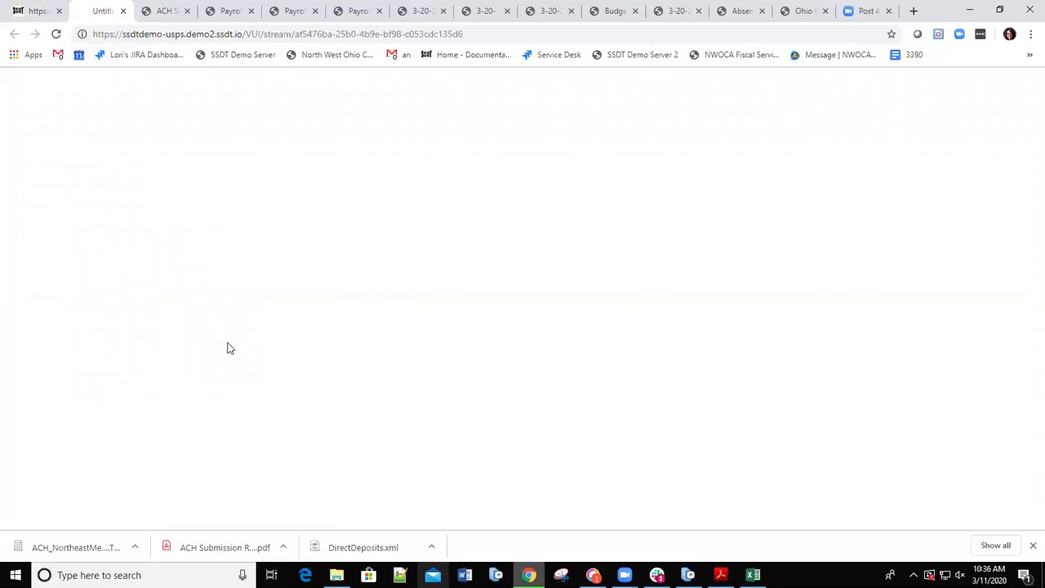
{"action": "left_click", "coordinate": [323, 284]}
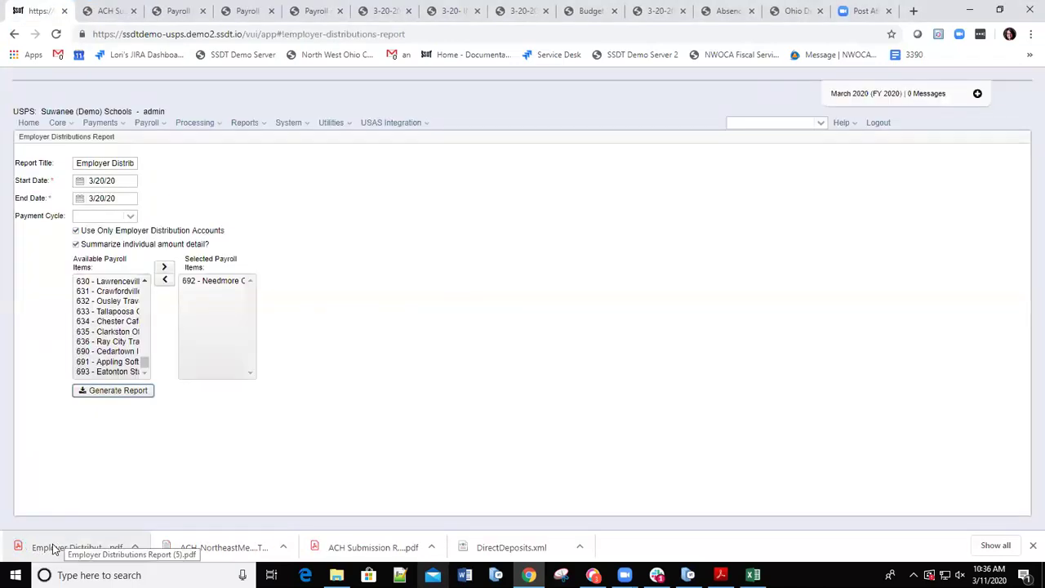
{"action": "left_click", "coordinate": [52, 548]}
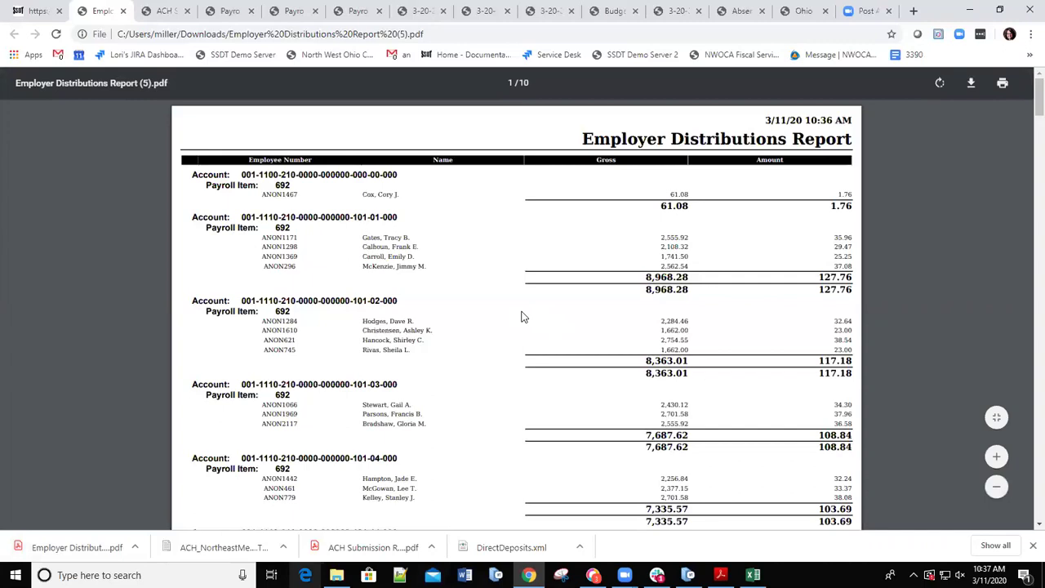
{"action": "scroll", "coordinate": [438, 313], "scroll_direction": "down", "scroll_amount": 10}
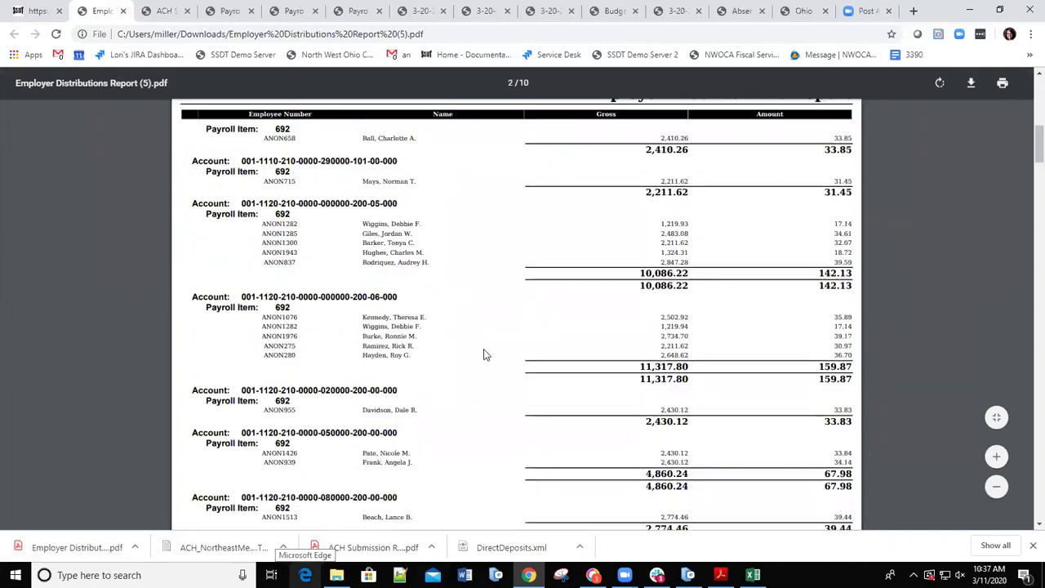
{"action": "scroll", "coordinate": [484, 353], "scroll_direction": "down", "scroll_amount": 5}
{"action": "scroll", "coordinate": [484, 353], "scroll_direction": "down", "scroll_amount": 20}
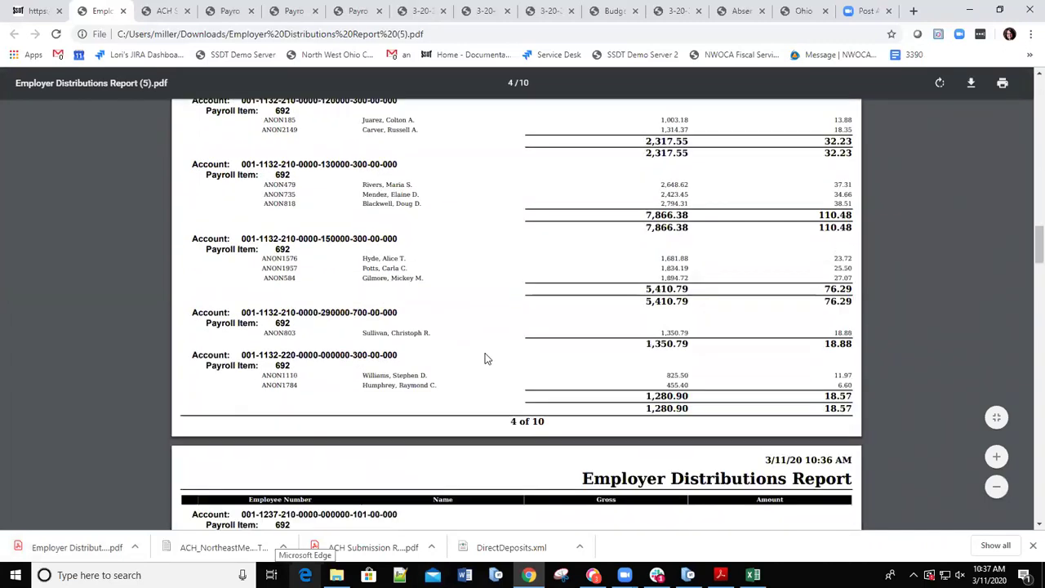
{"action": "scroll", "coordinate": [469, 399], "scroll_direction": "down", "scroll_amount": 15}
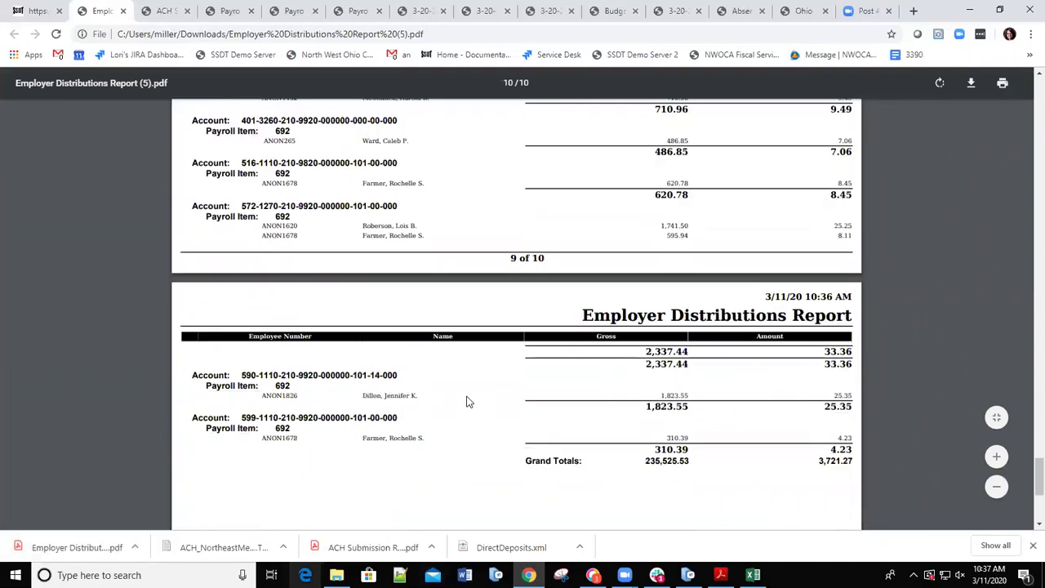
{"action": "scroll", "coordinate": [462, 375], "scroll_direction": "up", "scroll_amount": 3}
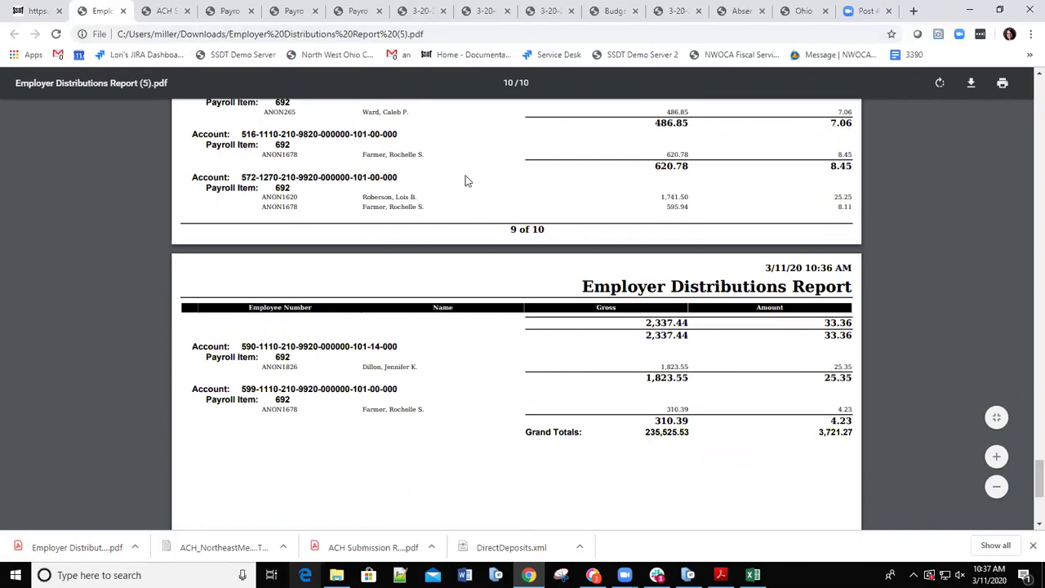
- Open the Employer Retirement Share report and set its begin and end dates to 3/20/20
{"action": "left_click", "coordinate": [37, 10]}
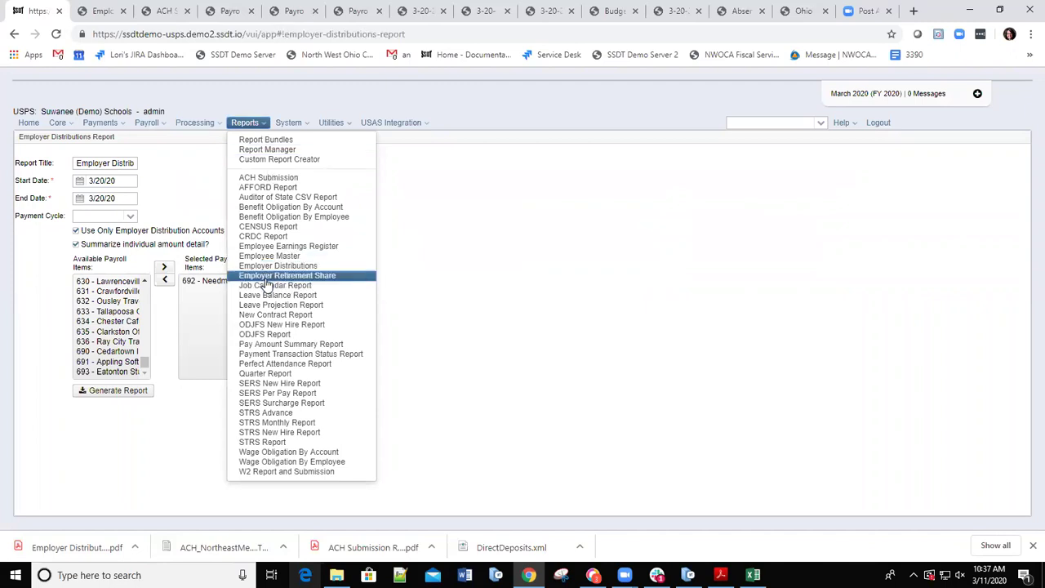
{"action": "left_click", "coordinate": [265, 277]}
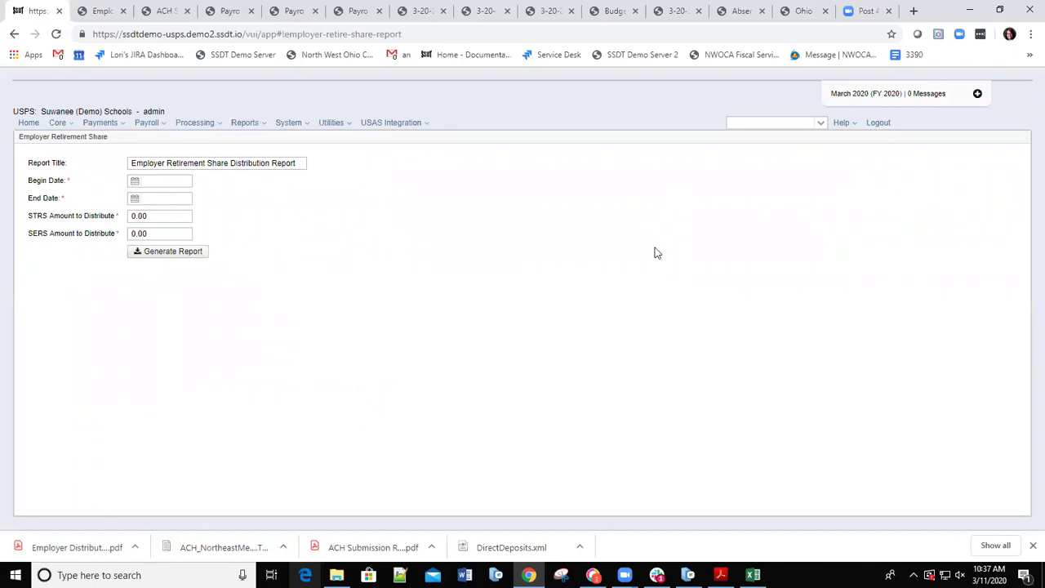
{"action": "left_click_drag", "start_coordinate": [148, 161], "coordinate": [207, 163]}
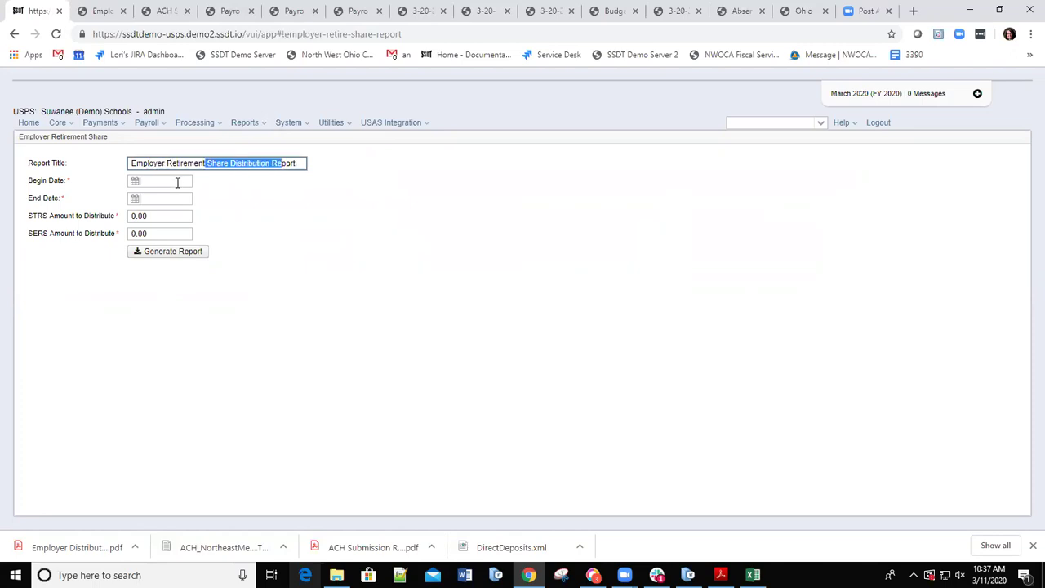
{"action": "left_click", "coordinate": [178, 181]}
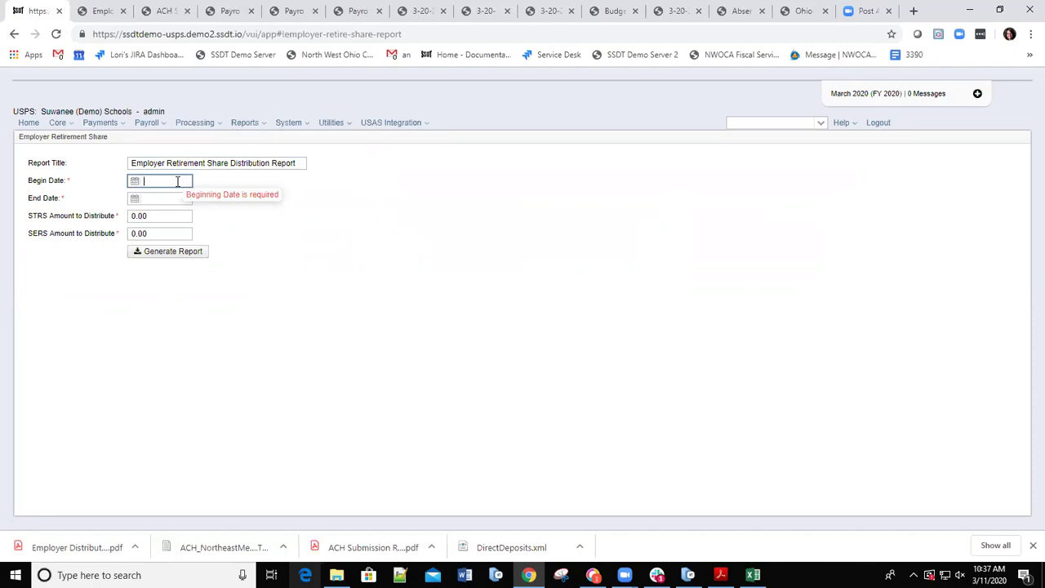
{"action": "type", "text": "3/20/20"}
{"action": "key", "text": "Tab"}
{"action": "type", "text": "3/20/20"}
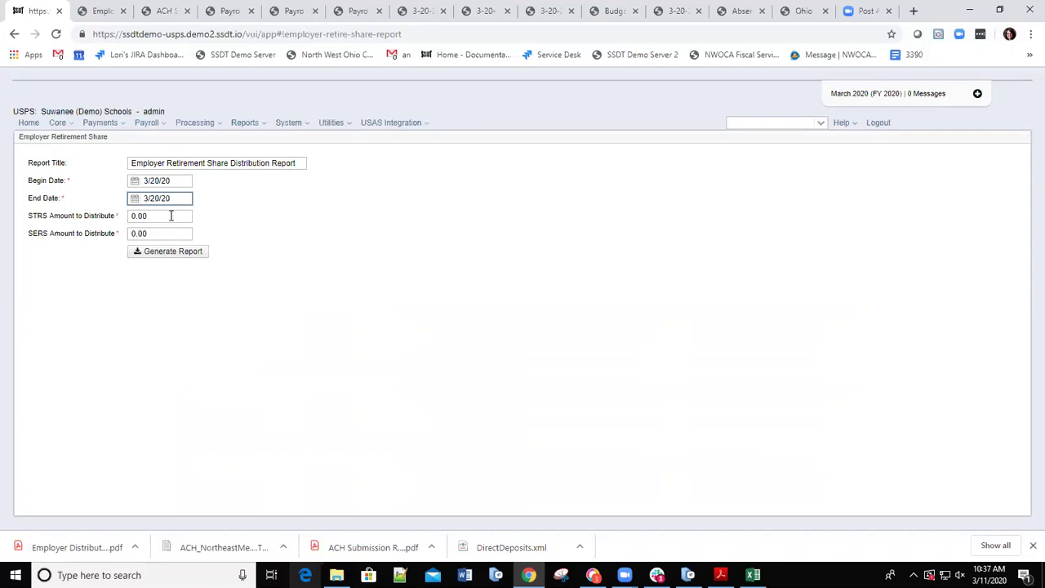
- Set the STRS and SERS amounts to distribute to 3000 each, and generate and save the Employer Retirement Share Distribution Report PDF
{"action": "left_click", "coordinate": [171, 215]}
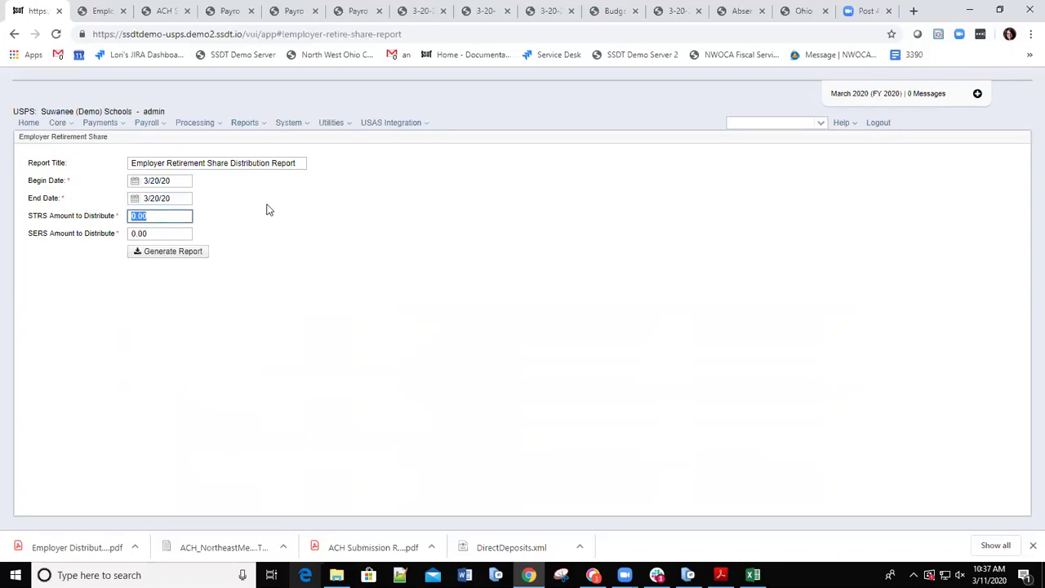
{"action": "type", "text": "3000"}
{"action": "key", "text": "Tab"}
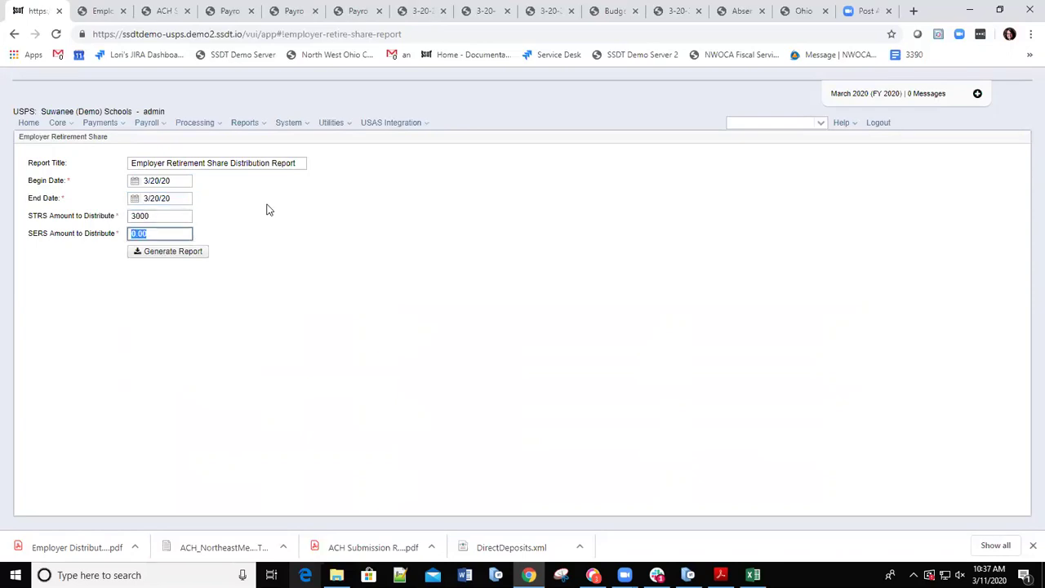
{"action": "type", "text": "3000"}
{"action": "left_click", "coordinate": [172, 252]}
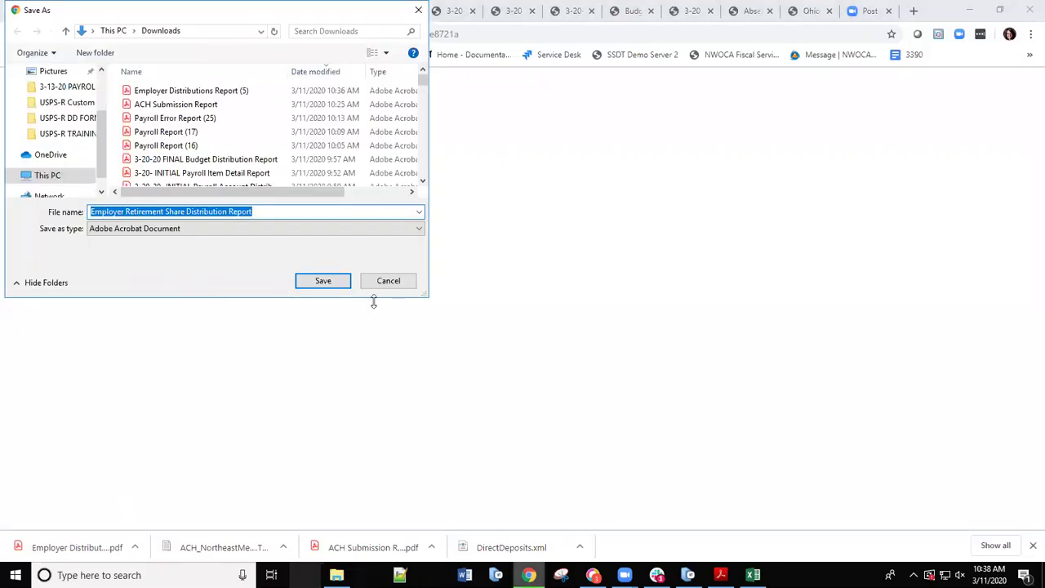
{"action": "left_click", "coordinate": [321, 285]}
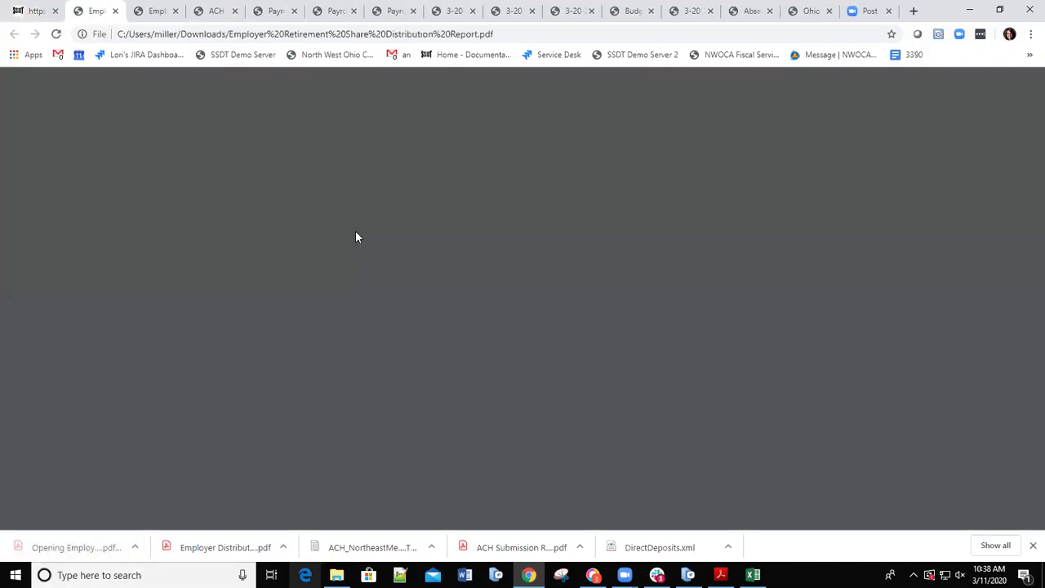
- Review the STRS and SERS pro-rated amounts and the summary page of the Employer Retirement Share Distribution Report
{"action": "scroll", "coordinate": [379, 312], "scroll_direction": "down", "scroll_amount": 7}
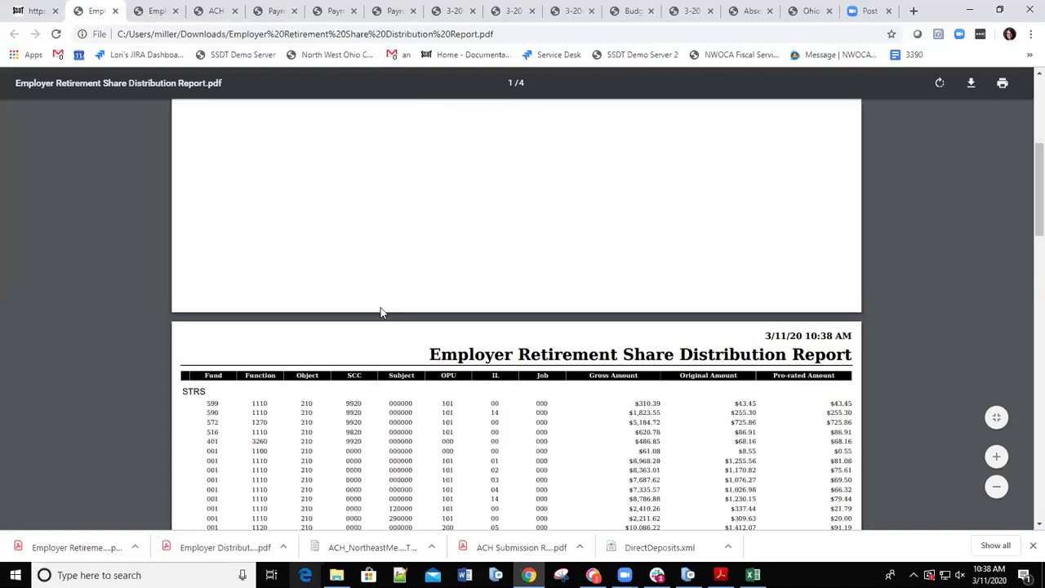
{"action": "scroll", "coordinate": [384, 306], "scroll_direction": "down", "scroll_amount": 15}
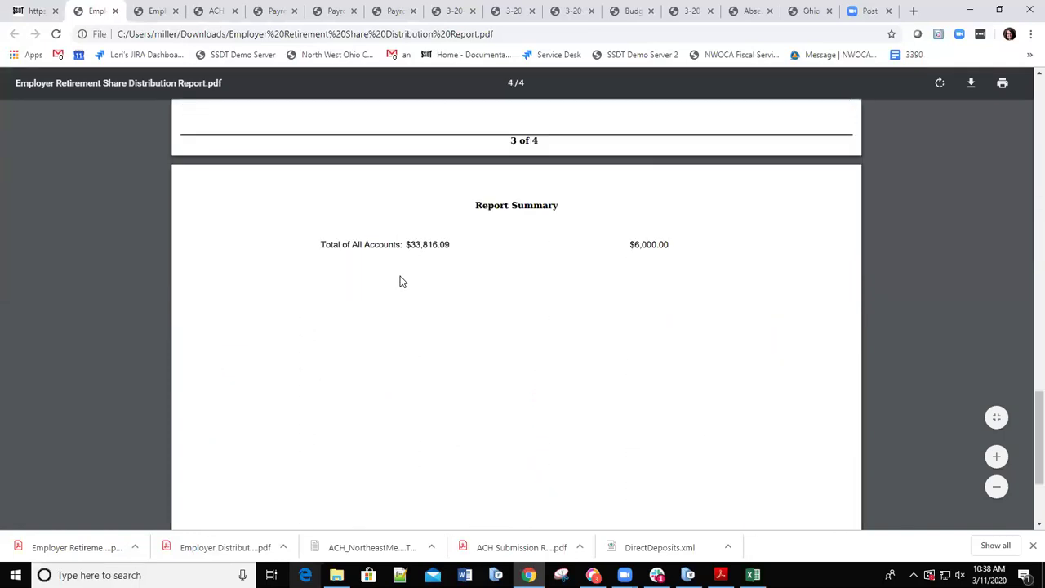
{"action": "scroll", "coordinate": [411, 258], "scroll_direction": "up", "scroll_amount": 5}
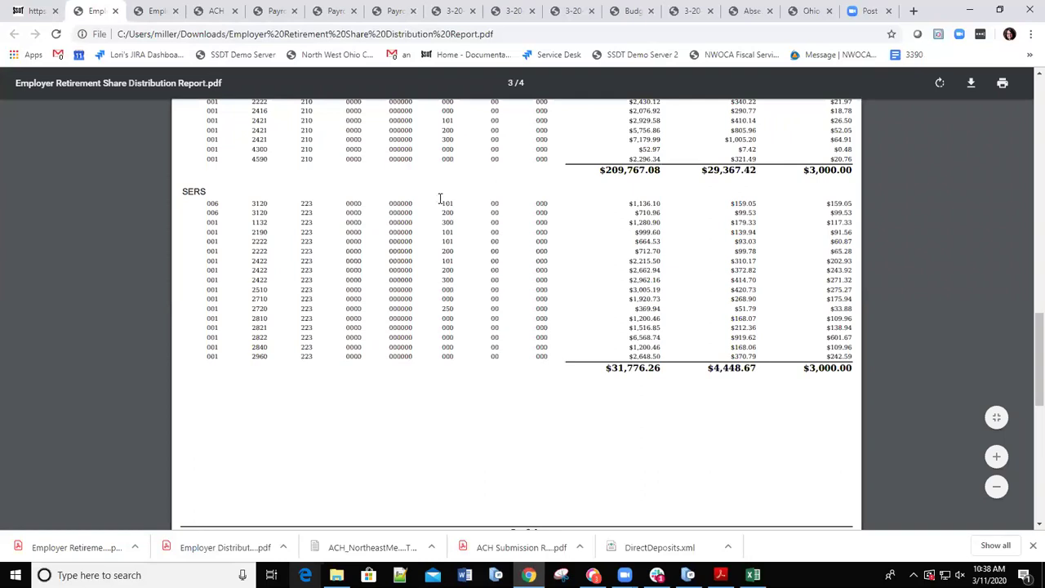
{"action": "scroll", "coordinate": [495, 205], "scroll_direction": "up", "scroll_amount": 5}
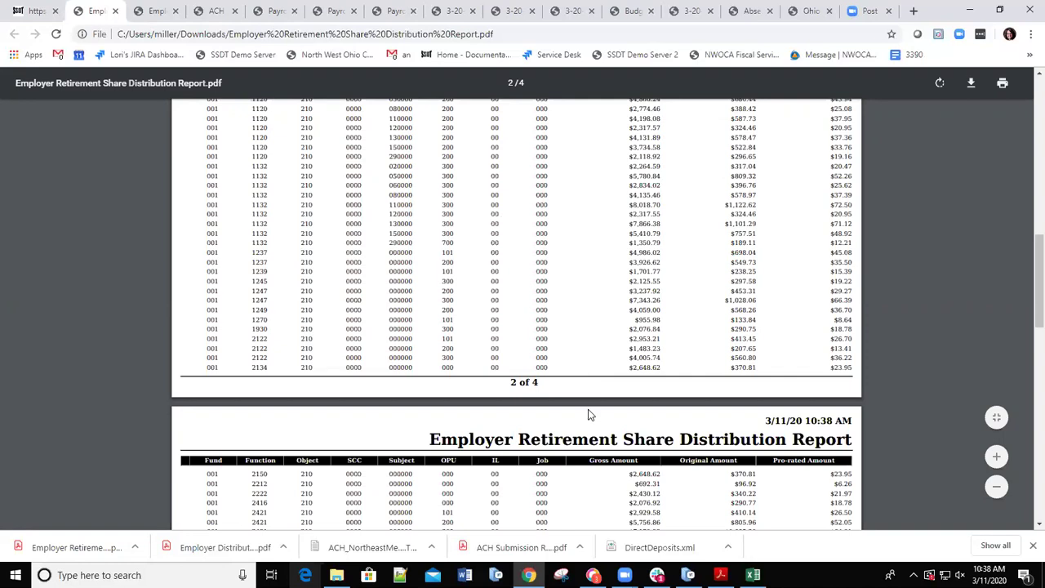
{"action": "scroll", "coordinate": [621, 425], "scroll_direction": "down", "scroll_amount": 15}
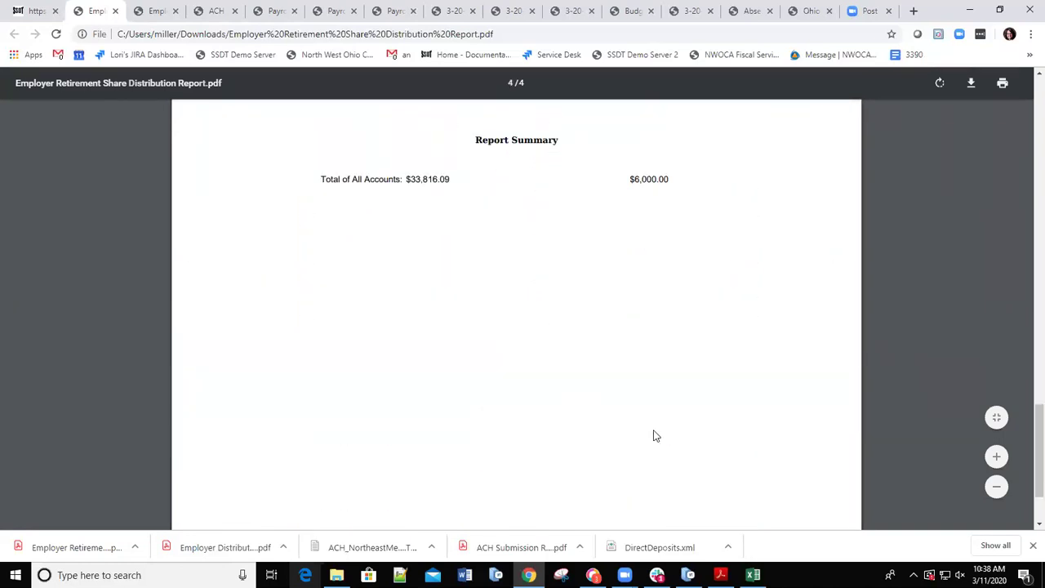
{"action": "scroll", "coordinate": [650, 343], "scroll_direction": "up", "scroll_amount": 5}
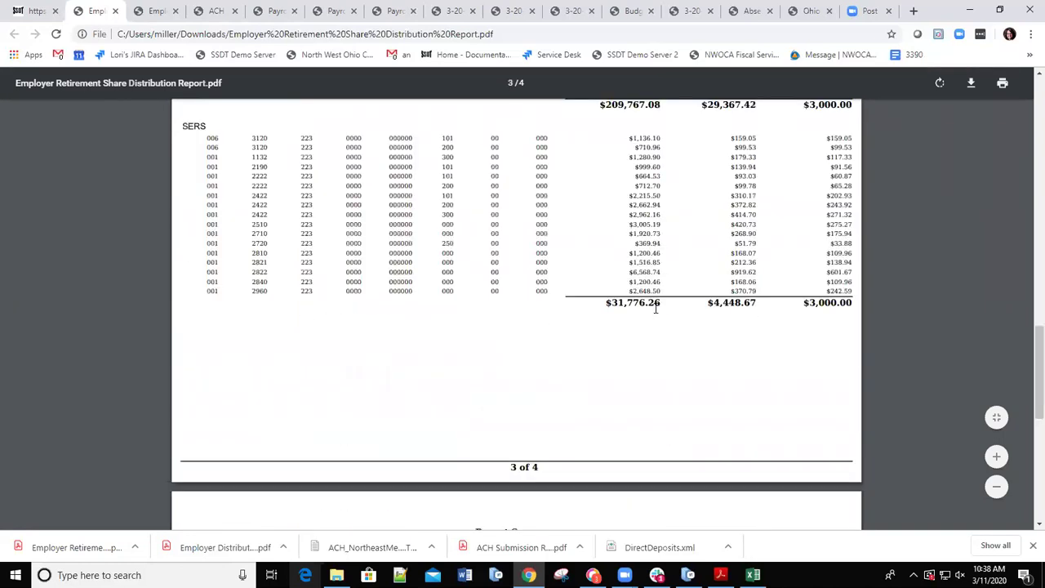
{"action": "scroll", "coordinate": [594, 485], "scroll_direction": "down", "scroll_amount": 5}
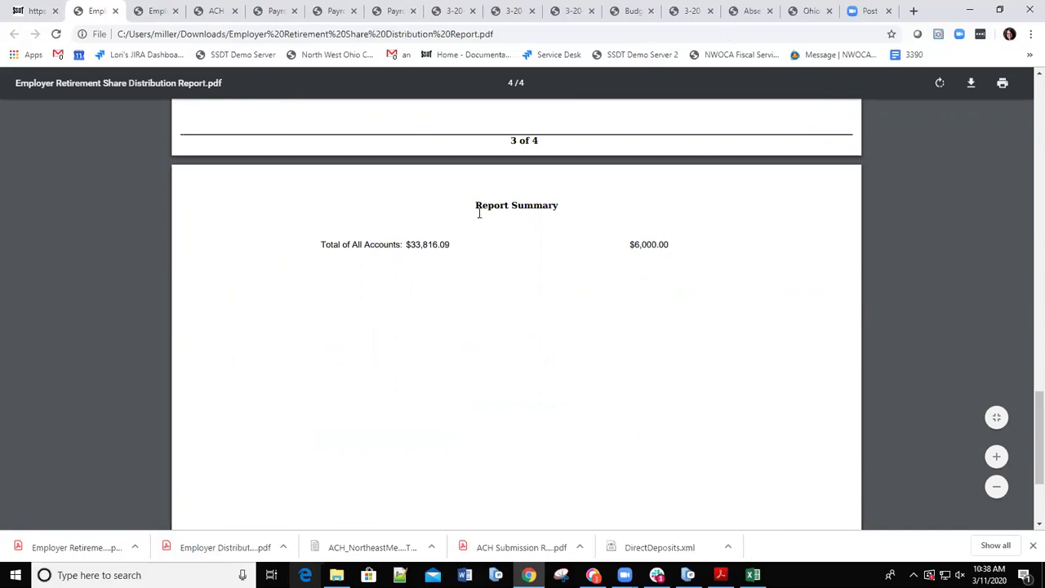
- Open the USAS Employer Distributions Submission and set its start and end dates to 3/20/20
{"action": "left_click", "coordinate": [44, 15]}
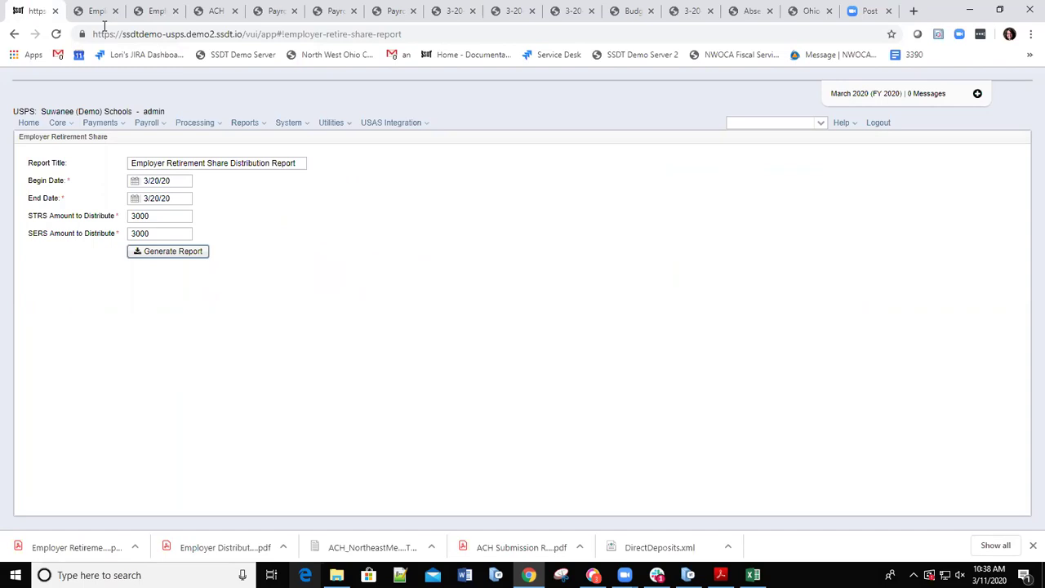
{"action": "left_click", "coordinate": [422, 127]}
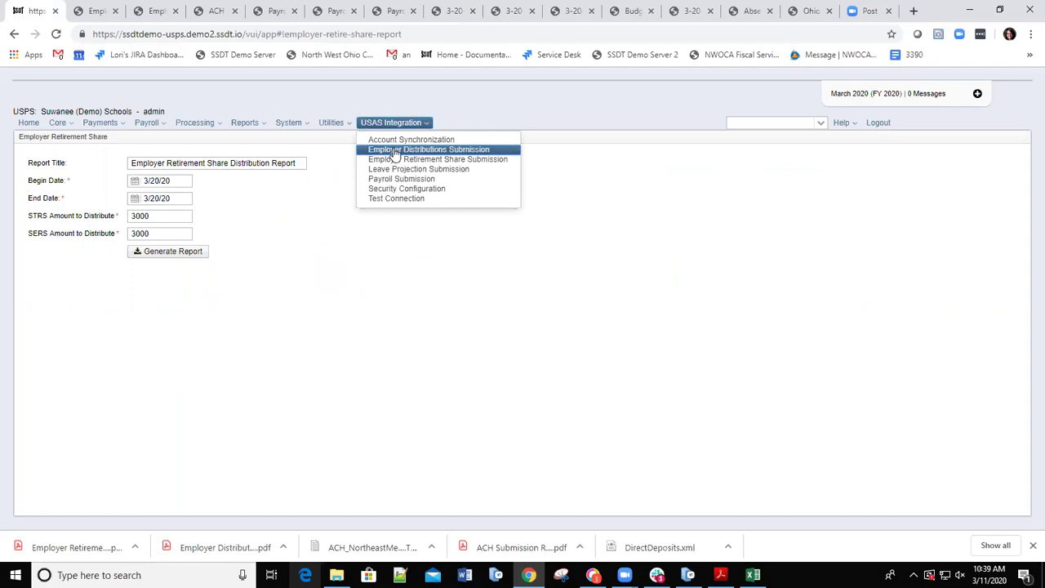
{"action": "left_click", "coordinate": [393, 152]}
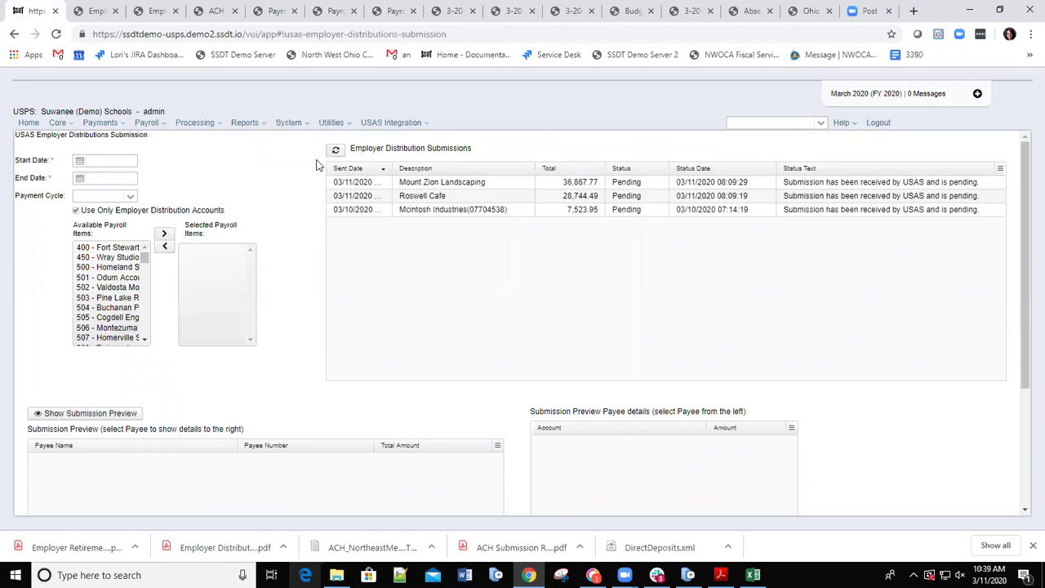
{"action": "left_click", "coordinate": [115, 157]}
{"action": "type", "text": "3/20/20"}
{"action": "left_click", "coordinate": [97, 177]}
{"action": "type", "text": "3/20/20"}
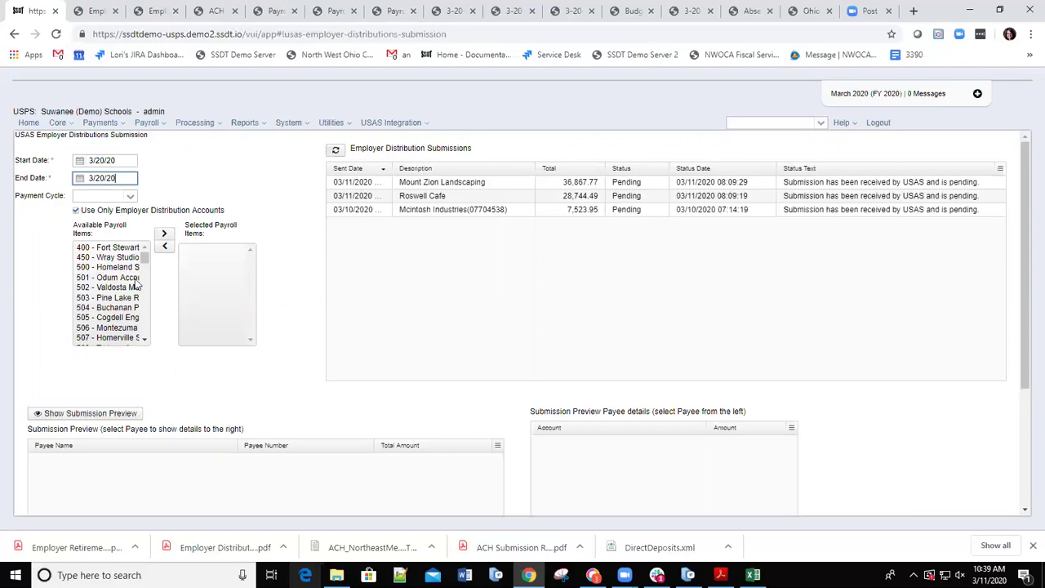
- Add payroll item 692 to the selected payroll items and show the submission preview
{"action": "left_click_drag", "start_coordinate": [145, 258], "coordinate": [112, 351]}
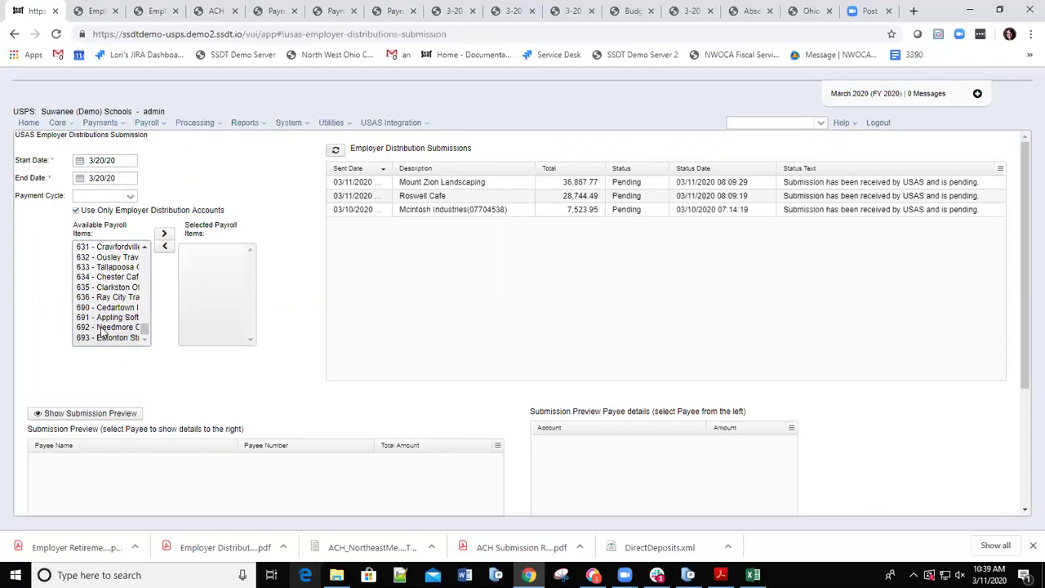
{"action": "double_click", "coordinate": [103, 330]}
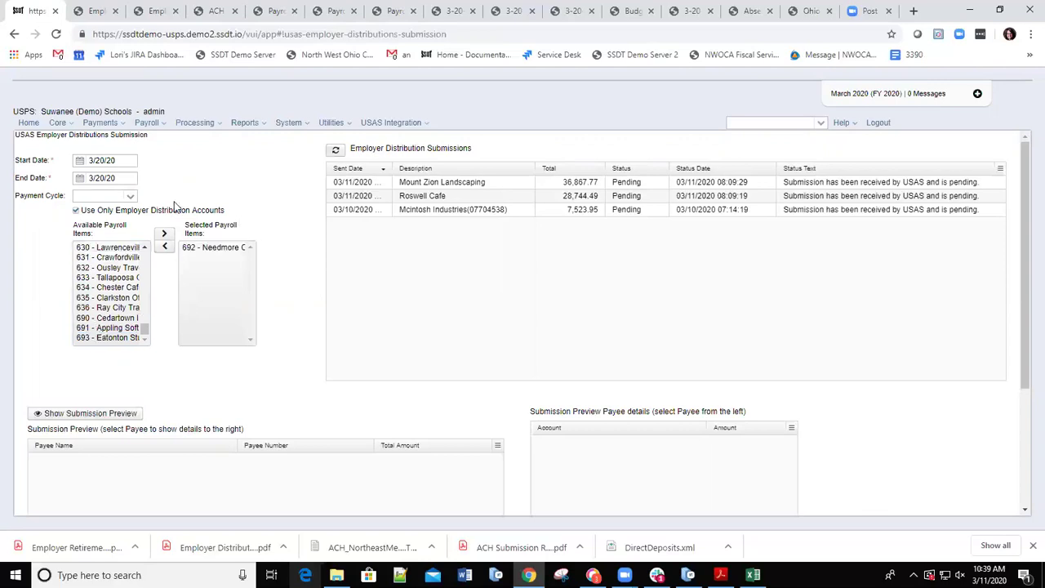
{"action": "left_click", "coordinate": [72, 415]}
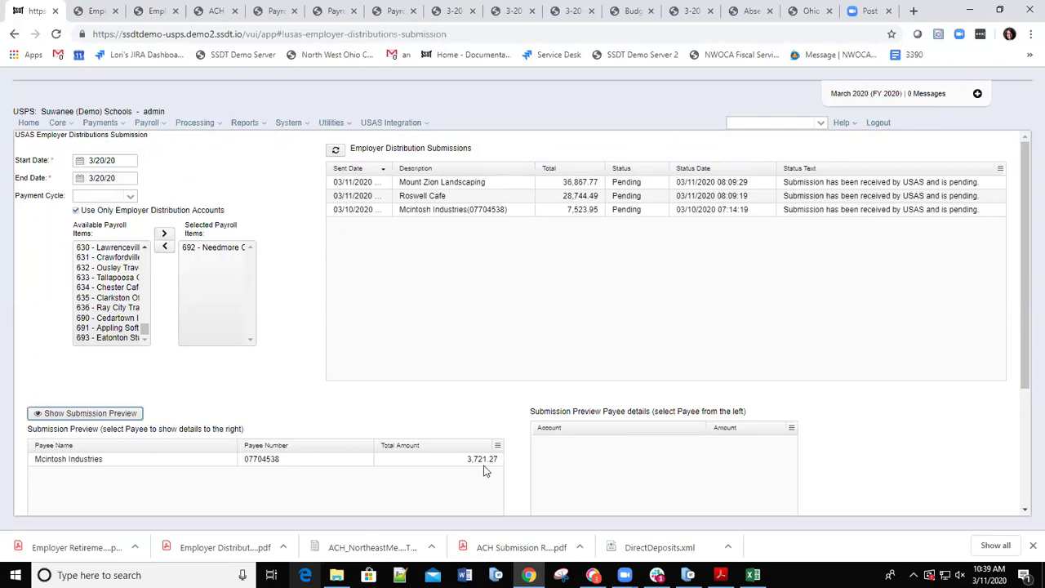
- Submit the previewed employer distributions to USAS and check the list of Employer Distribution Submissions
{"action": "scroll", "coordinate": [433, 352], "scroll_direction": "down", "scroll_amount": 2}
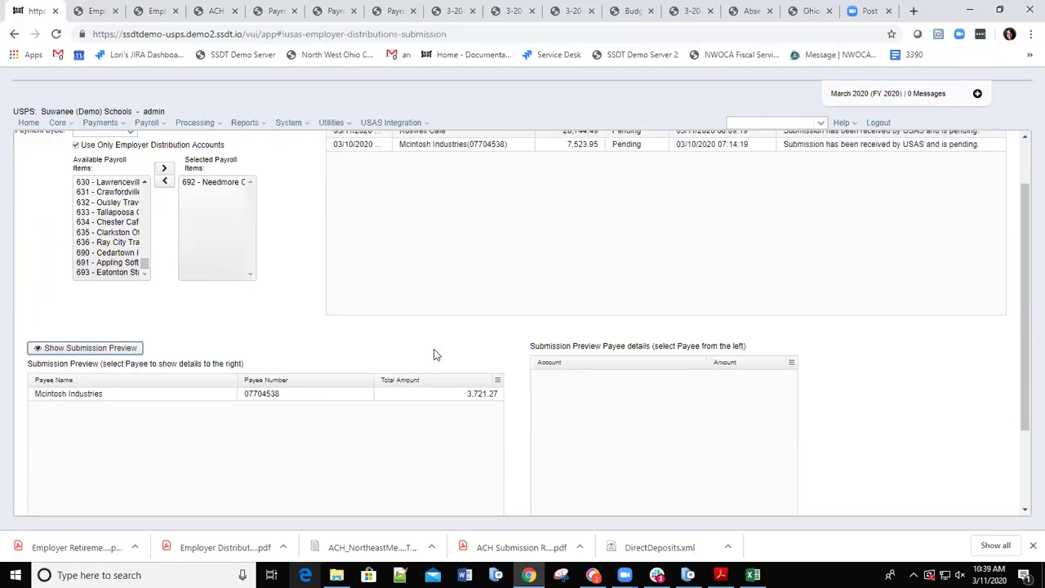
{"action": "scroll", "coordinate": [344, 396], "scroll_direction": "down", "scroll_amount": 1}
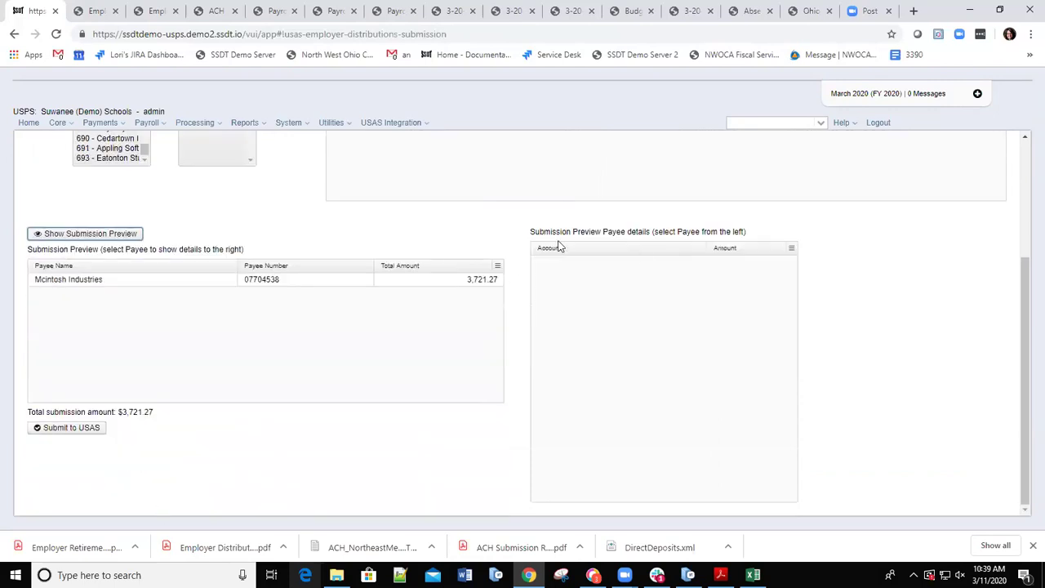
{"action": "left_click", "coordinate": [63, 432]}
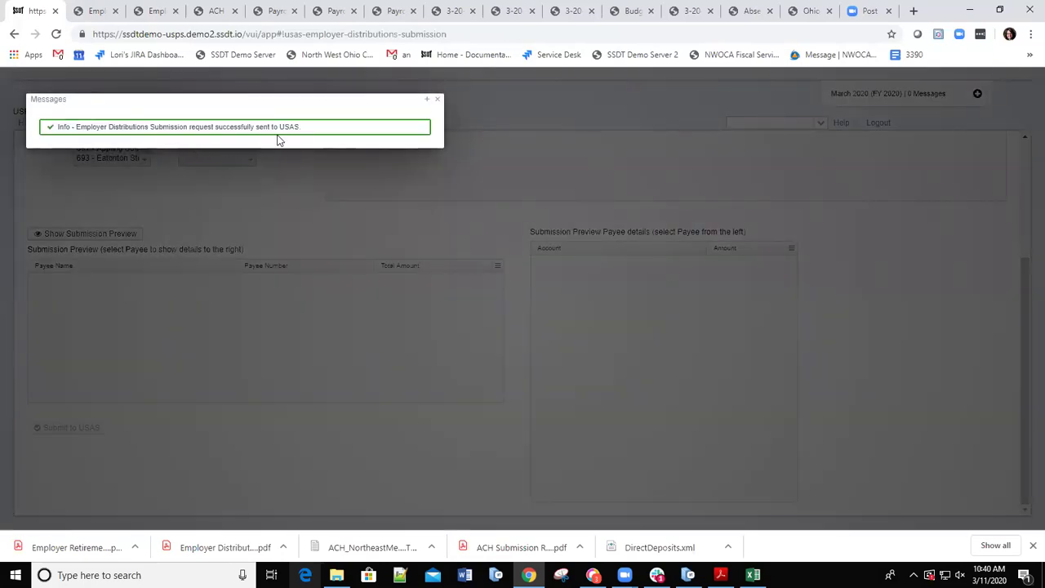
{"action": "left_click", "coordinate": [437, 99]}
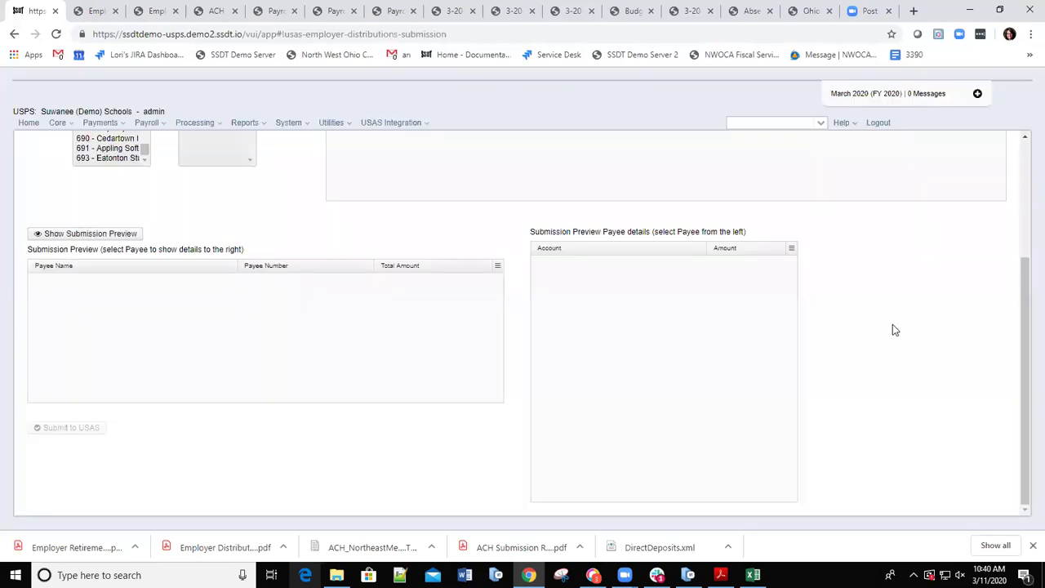
{"action": "scroll", "coordinate": [892, 330], "scroll_direction": "up", "scroll_amount": 3}
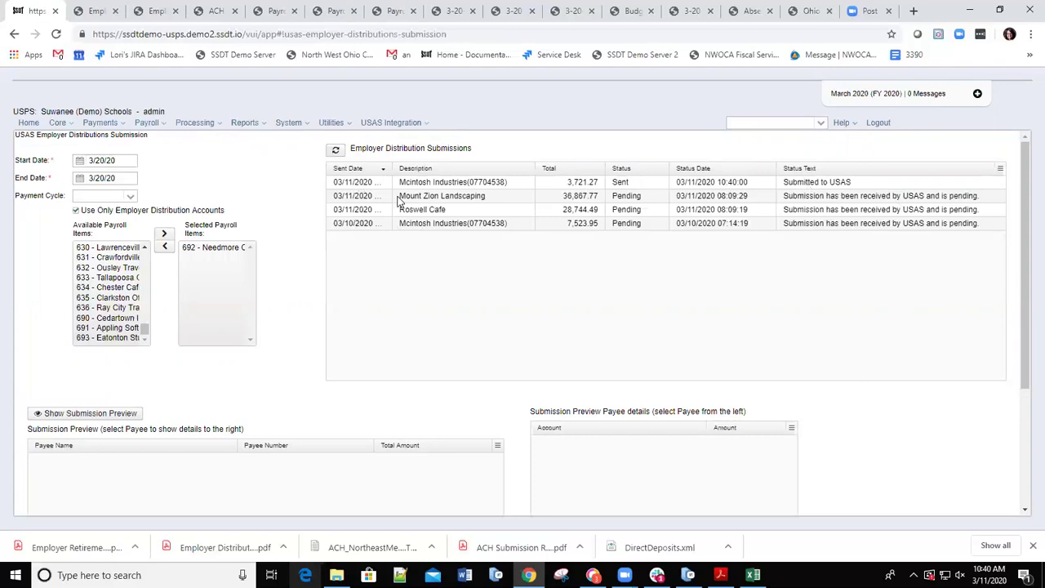
- Open the USAS Employer Retirement Share Submission and set its begin and end dates to 3/20/20
{"action": "left_click_drag", "start_coordinate": [145, 333], "coordinate": [145, 260]}
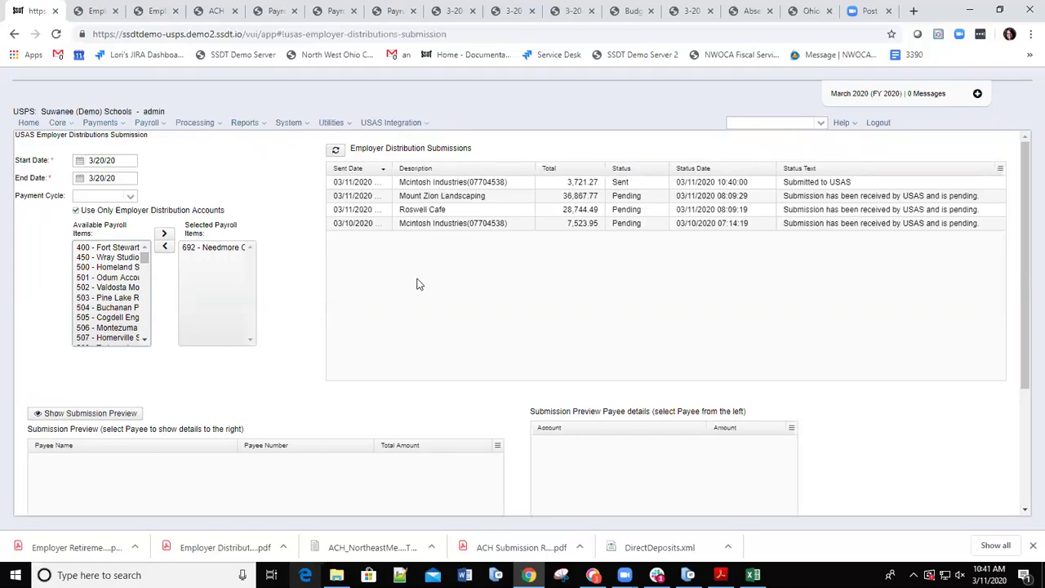
{"action": "left_click", "coordinate": [426, 124]}
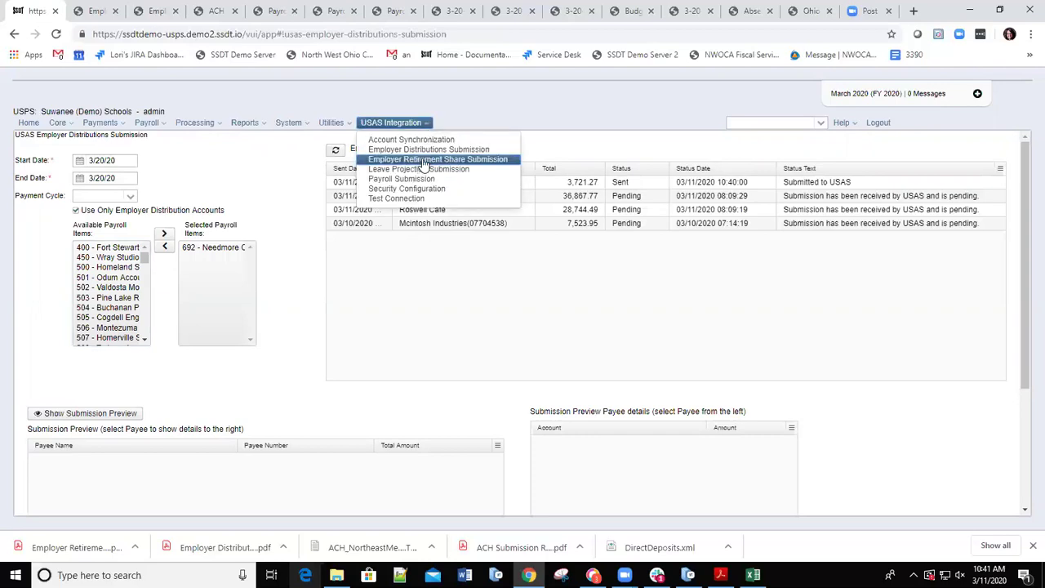
{"action": "left_click", "coordinate": [423, 160]}
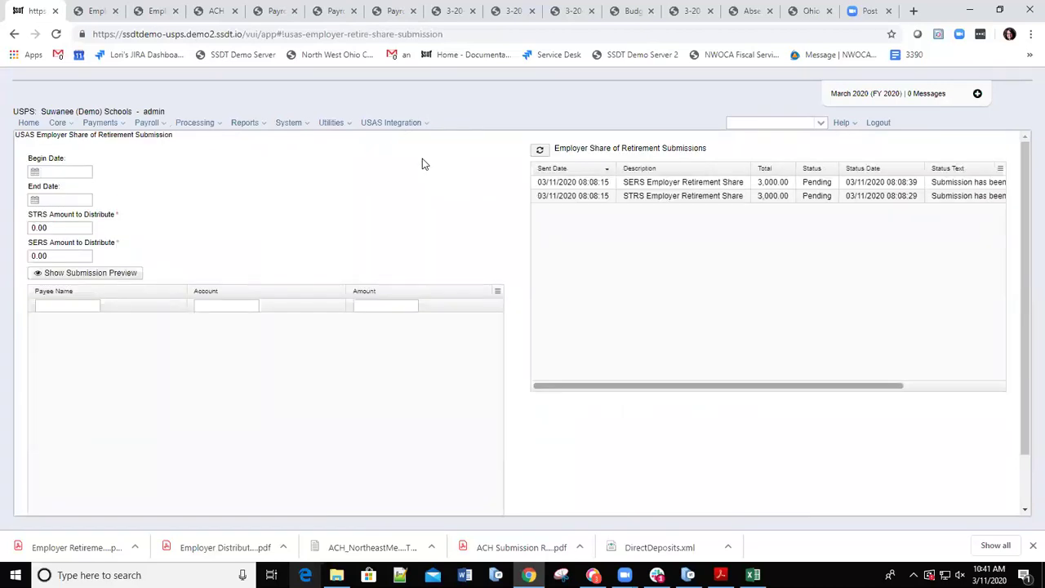
{"action": "left_click", "coordinate": [64, 172]}
{"action": "type", "text": "3/20"}
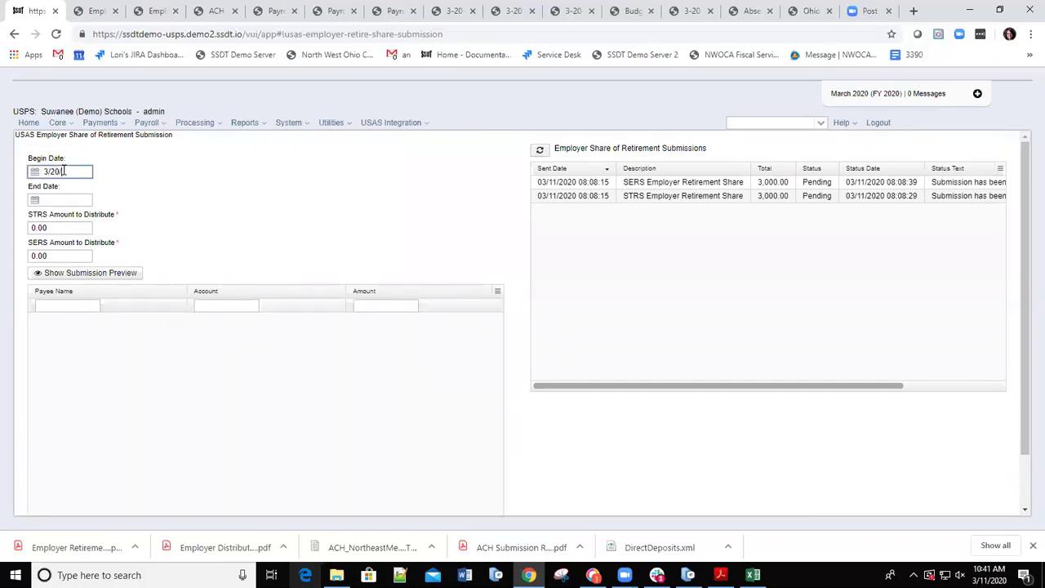
{"action": "type", "text": "/20"}
{"action": "key", "text": "Tab"}
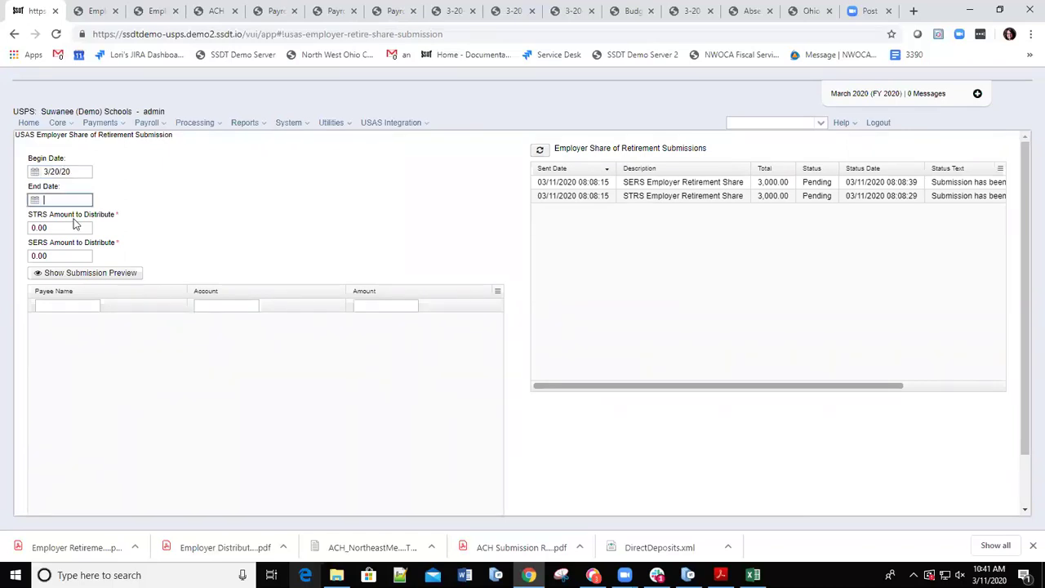
{"action": "type", "text": "3/20/20"}
- Set the STRS and SERS amounts to distribute to 10000 each and show the submission preview
{"action": "left_click", "coordinate": [57, 224]}
{"action": "type", "text": "21"}
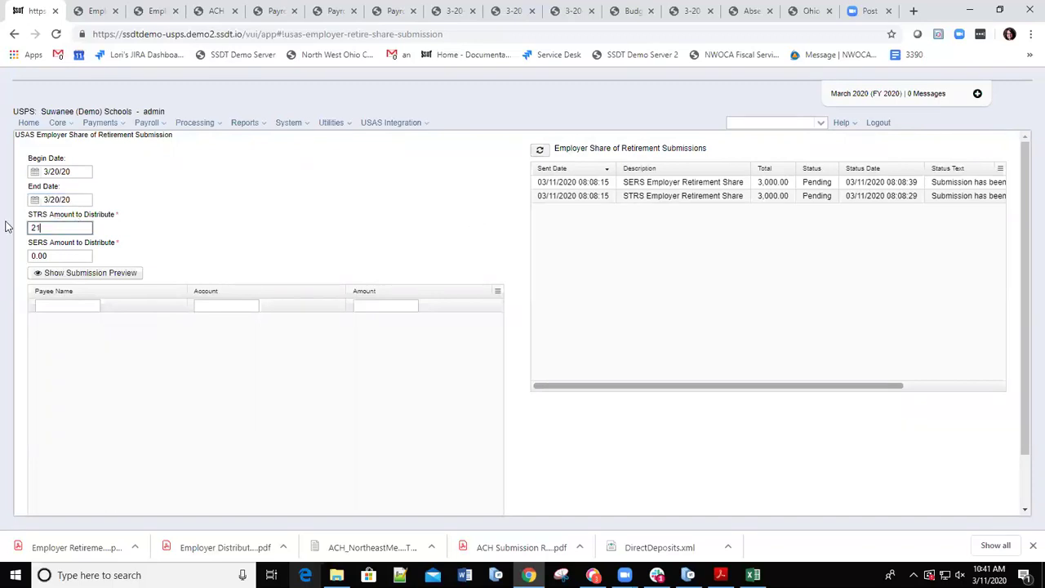
{"action": "key", "text": "BackSpace"}
{"action": "key", "text": "BackSpace"}
{"action": "type", "text": "10000"}
{"action": "key", "text": "Tab"}
{"action": "type", "text": "10000"}
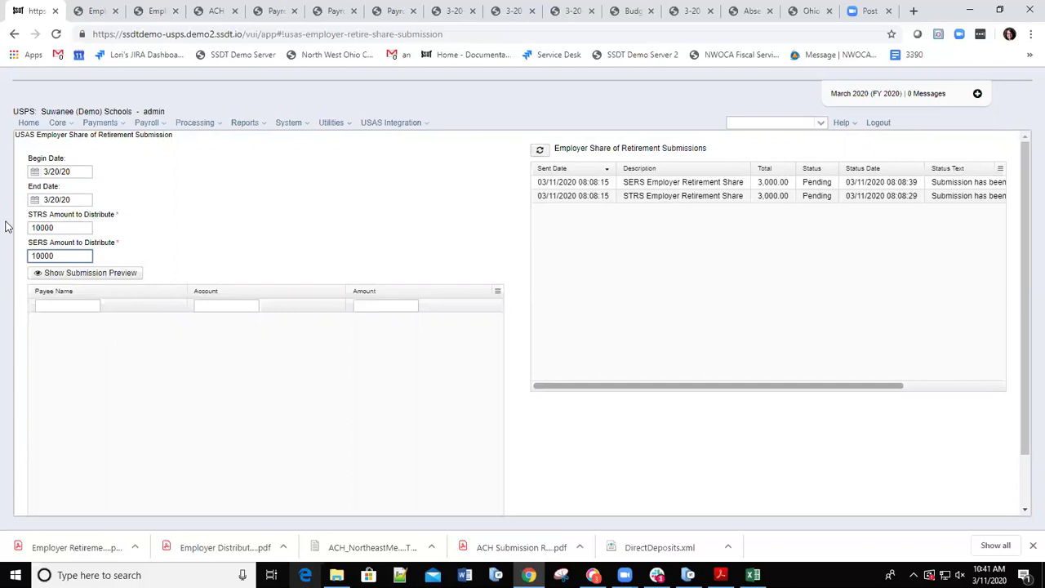
{"action": "left_click", "coordinate": [103, 277]}
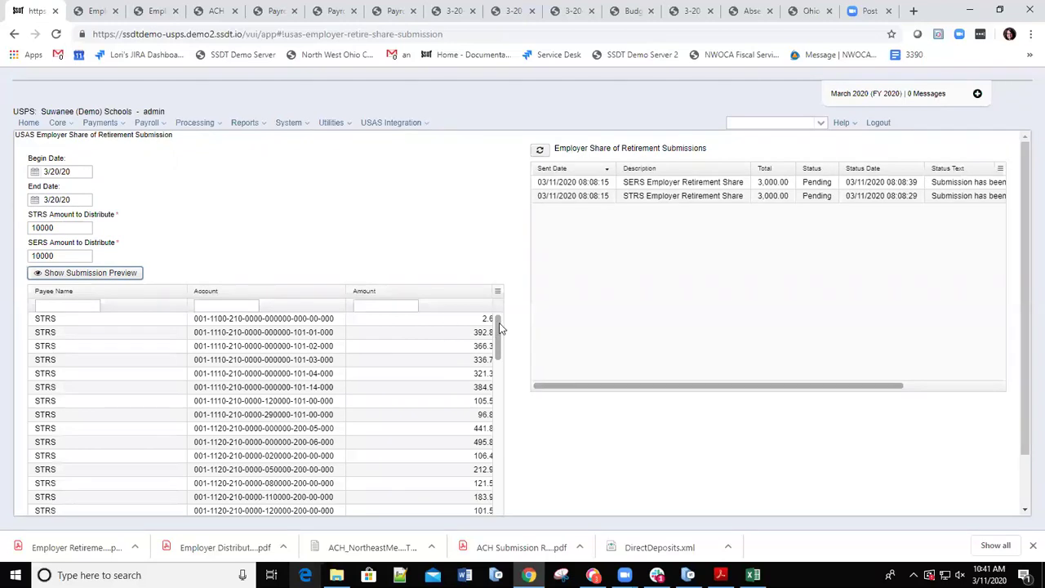
- Review the previewed STRS and SERS account amounts and submit the employer share of retirement to USAS
{"action": "scroll", "coordinate": [341, 372], "scroll_direction": "down", "scroll_amount": 10}
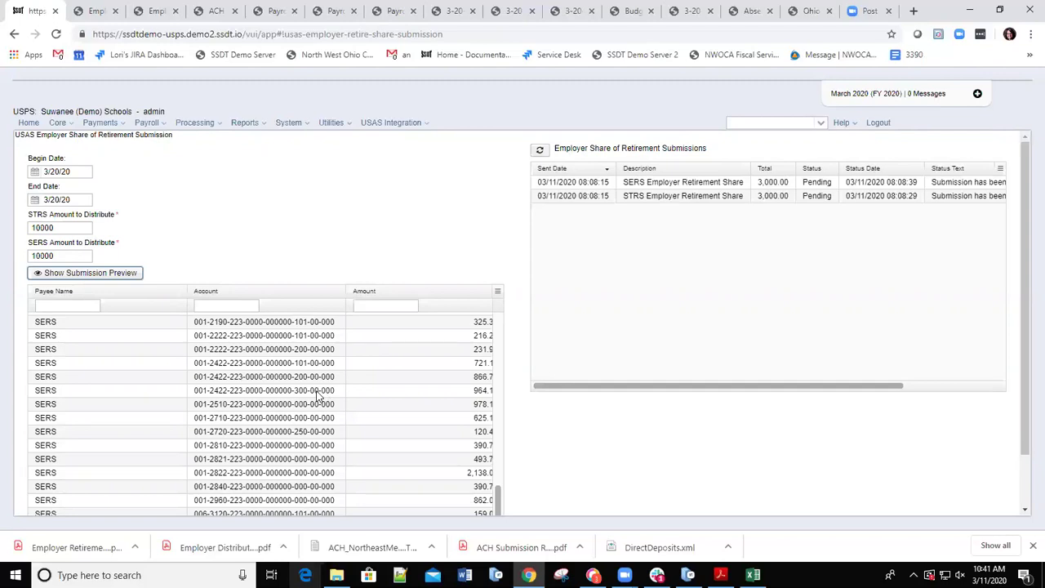
{"action": "scroll", "coordinate": [299, 392], "scroll_direction": "up", "scroll_amount": 10}
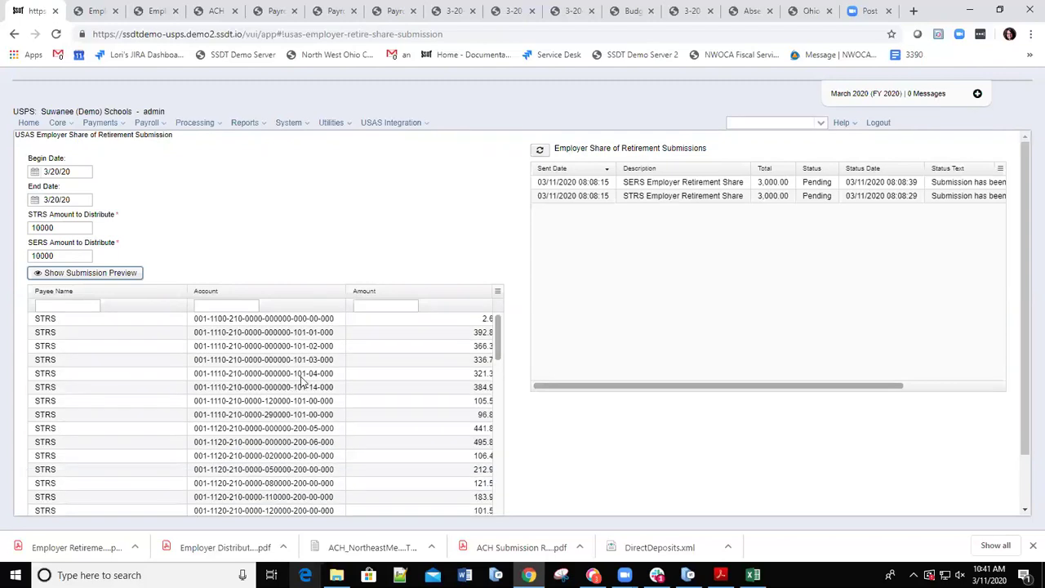
{"action": "scroll", "coordinate": [324, 363], "scroll_direction": "down", "scroll_amount": 10}
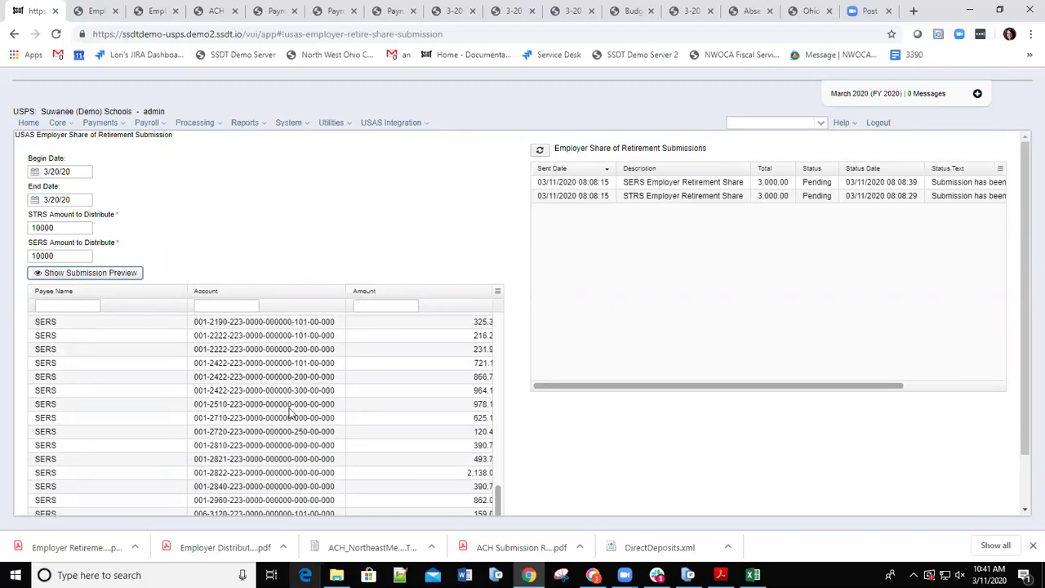
{"action": "scroll", "coordinate": [285, 406], "scroll_direction": "up", "scroll_amount": 5}
{"action": "scroll", "coordinate": [280, 397], "scroll_direction": "up", "scroll_amount": 3}
{"action": "scroll", "coordinate": [345, 422], "scroll_direction": "down", "scroll_amount": 10}
{"action": "scroll", "coordinate": [122, 288], "scroll_direction": "down", "scroll_amount": 1}
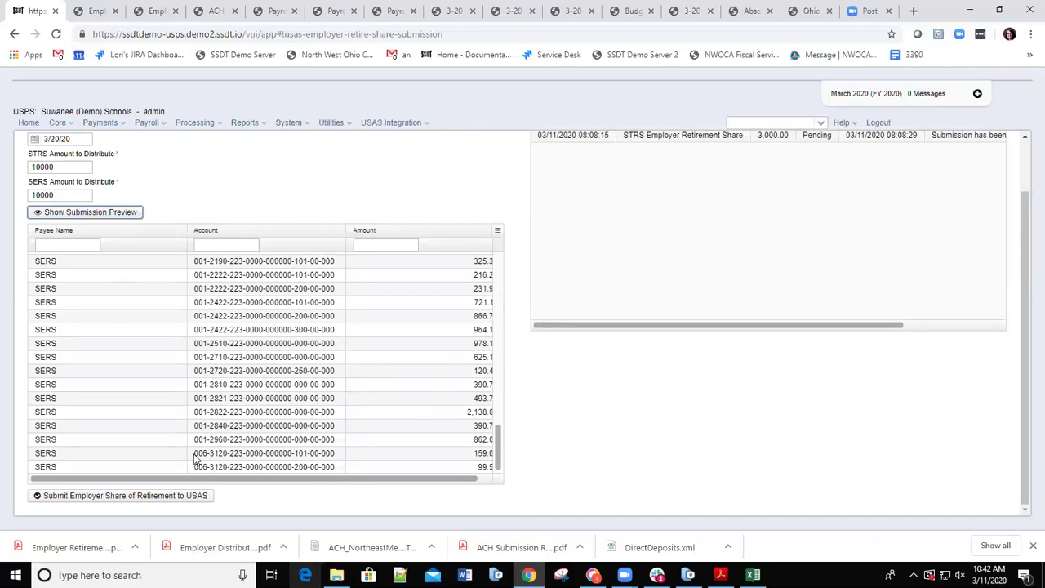
{"action": "left_click", "coordinate": [103, 497]}
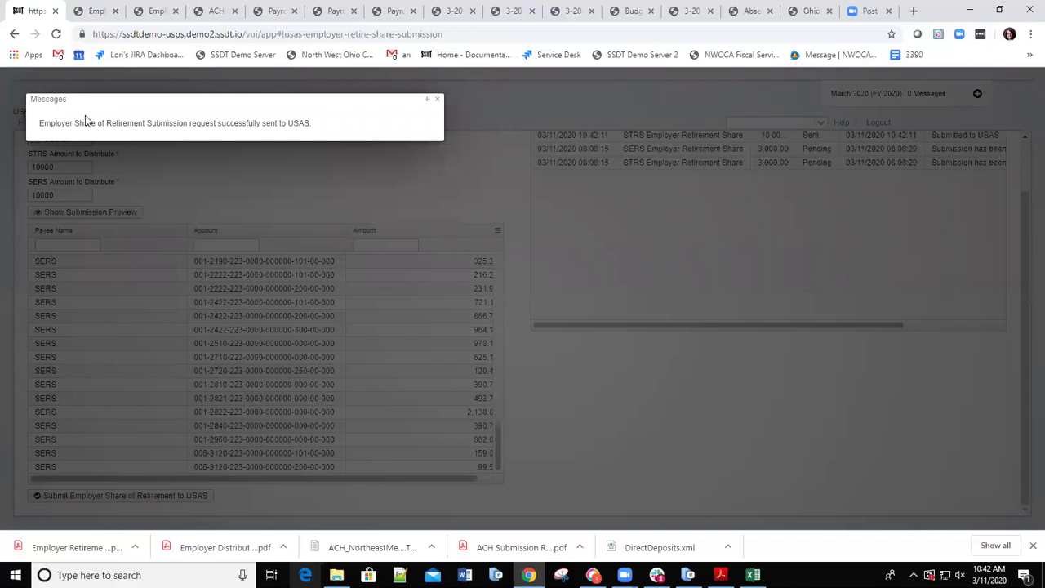
{"action": "left_click", "coordinate": [437, 100]}
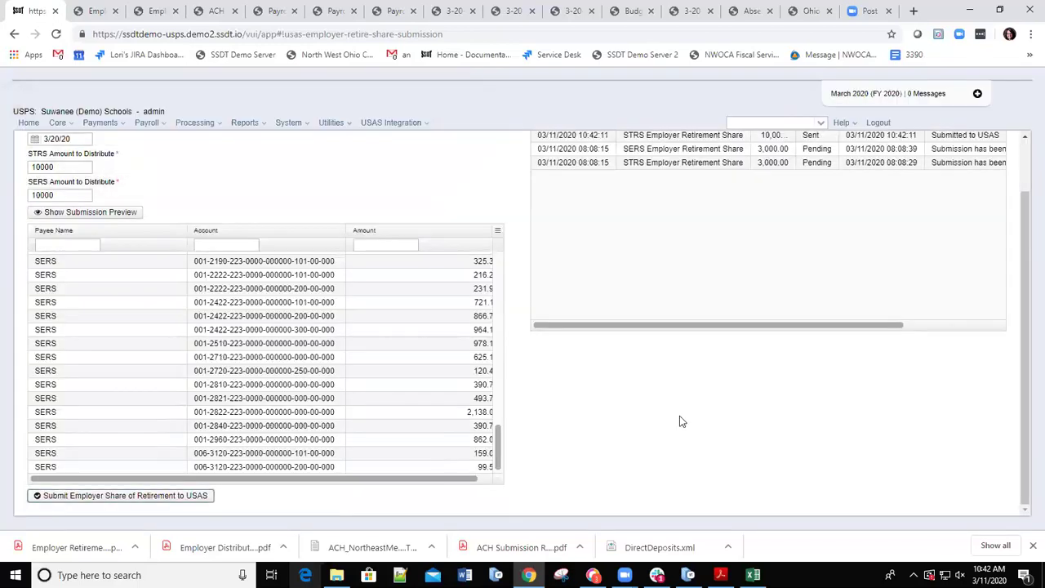
{"action": "scroll", "coordinate": [654, 286], "scroll_direction": "up", "scroll_amount": 1}
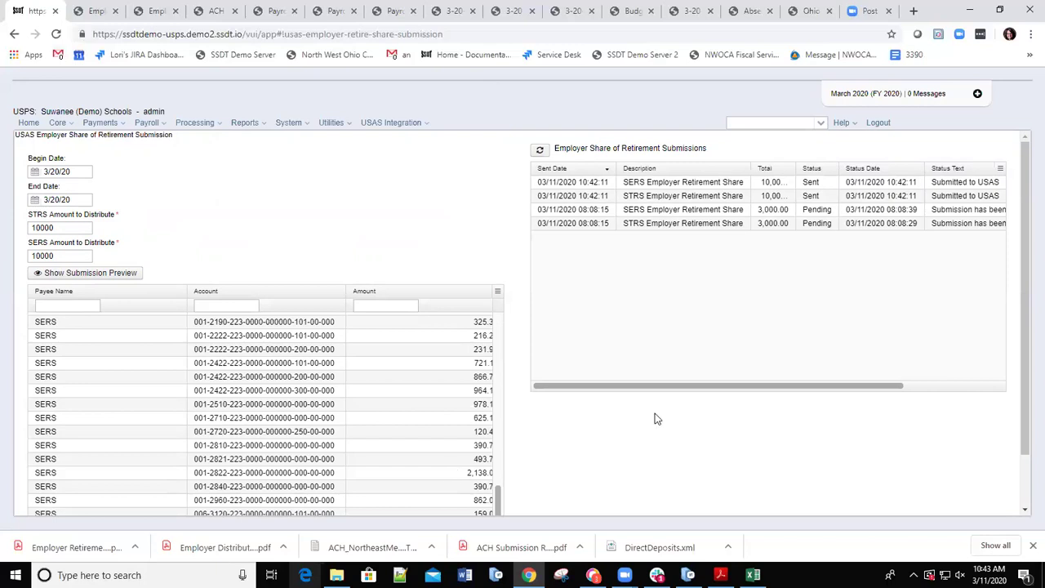
- Open the USAS Payroll Submission, submit the 3-20-20 Payroll to USAS, and return to the payroll listing
{"action": "left_click", "coordinate": [425, 125]}
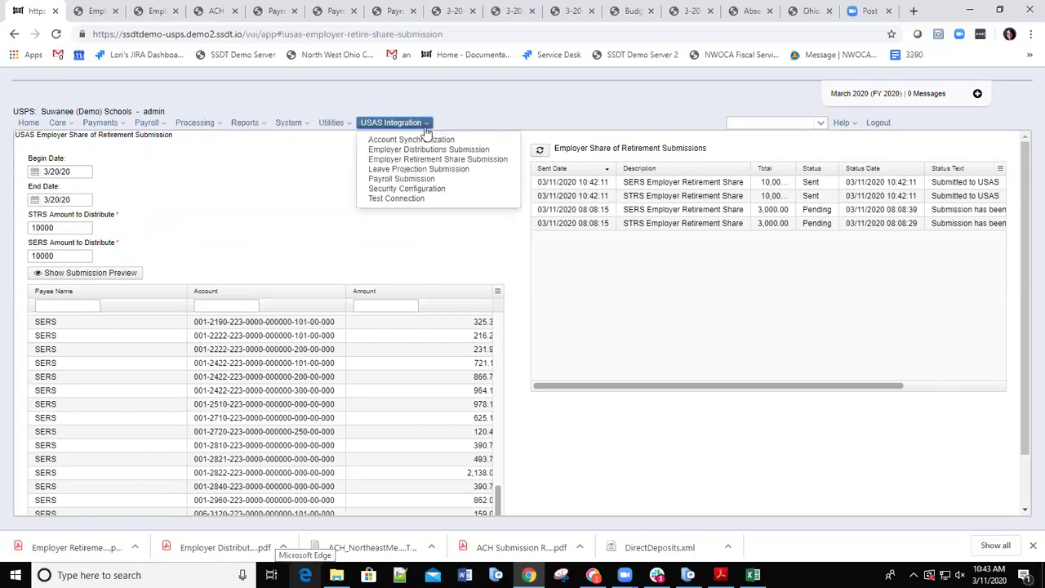
{"action": "left_click", "coordinate": [388, 181]}
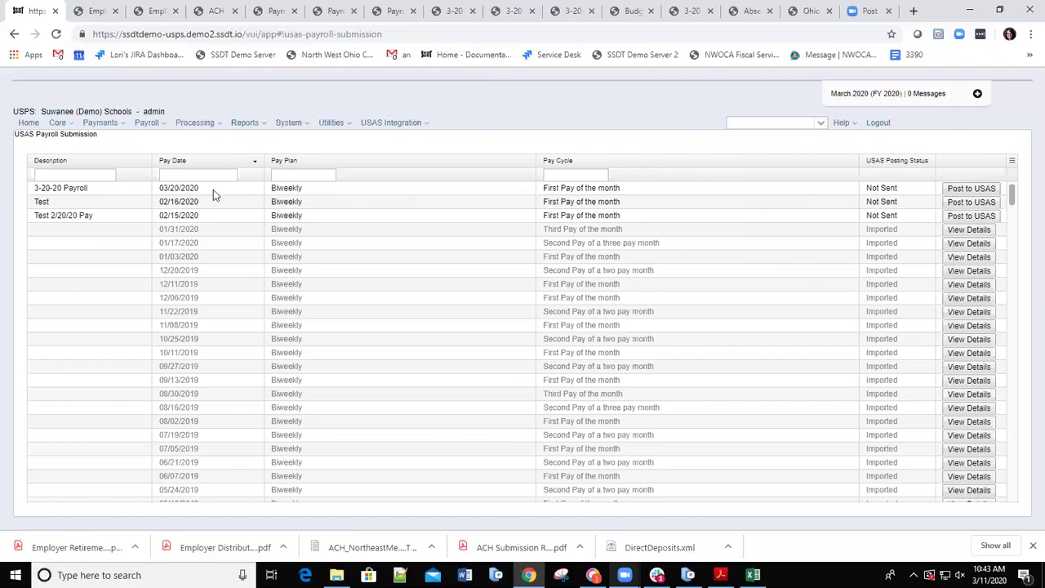
{"action": "left_click", "coordinate": [962, 190]}
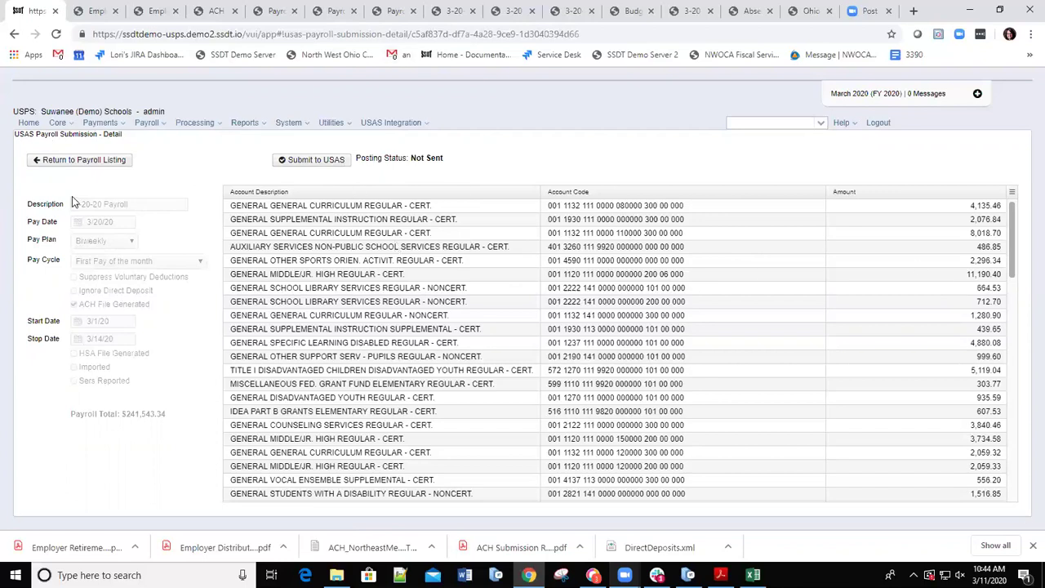
{"action": "left_click", "coordinate": [311, 163]}
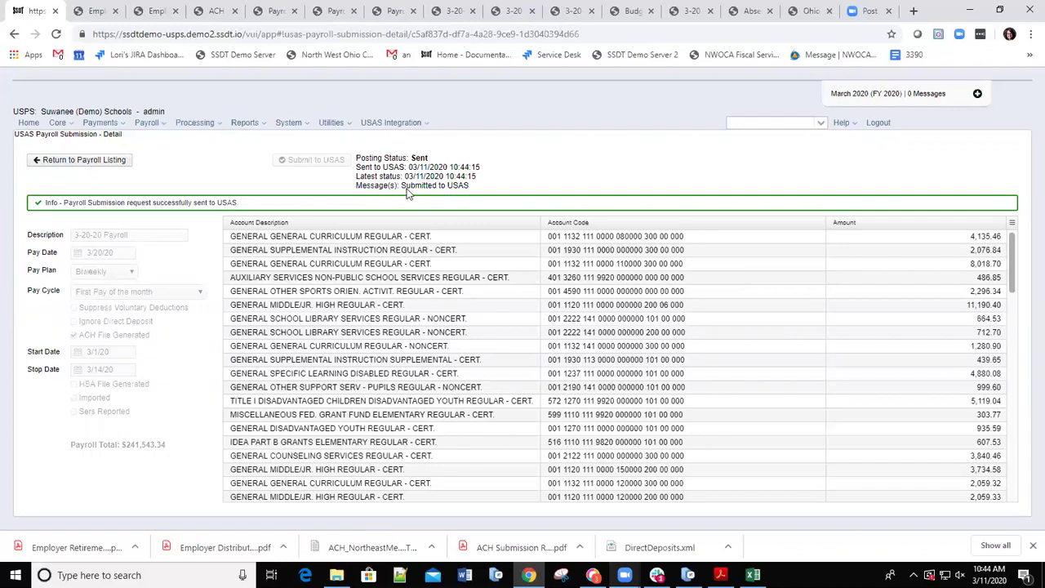
{"action": "left_click", "coordinate": [79, 162]}
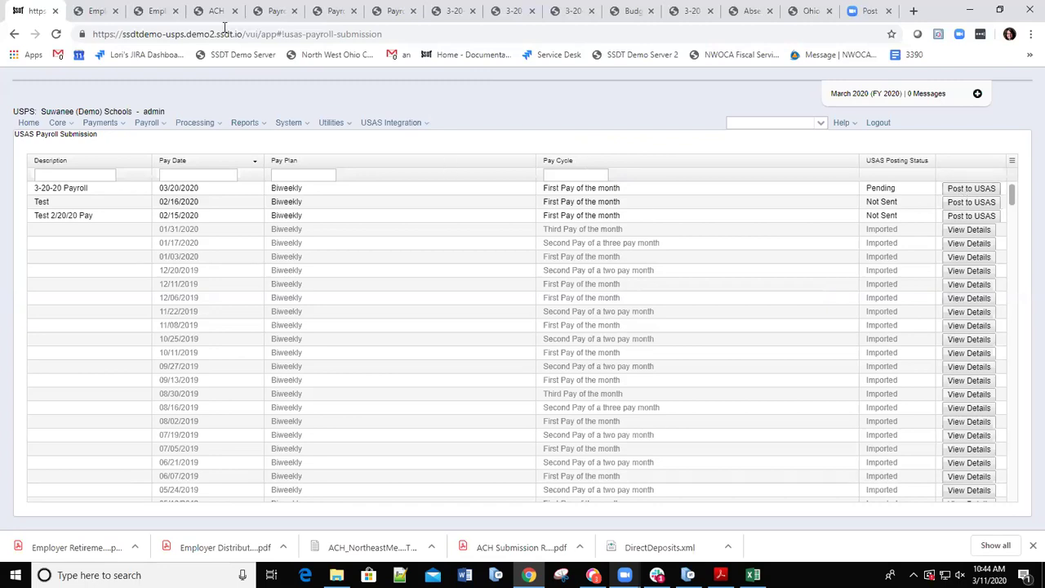
- Open Payroll Processing to check the list of in-progress payrolls
{"action": "left_click", "coordinate": [164, 126]}
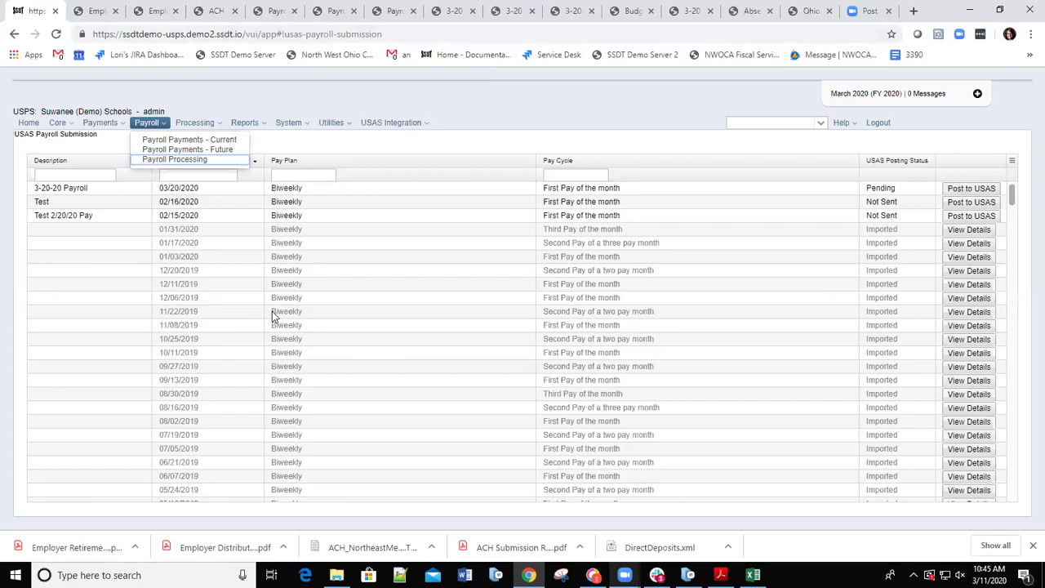
{"action": "left_click", "coordinate": [172, 160]}
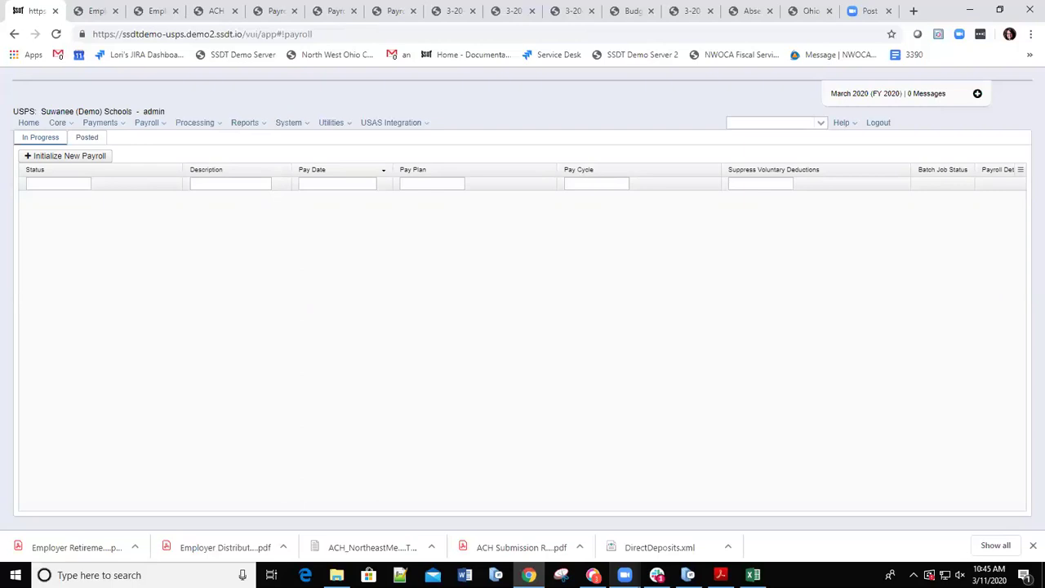
{"action": "key", "text": "alt+Tab"}
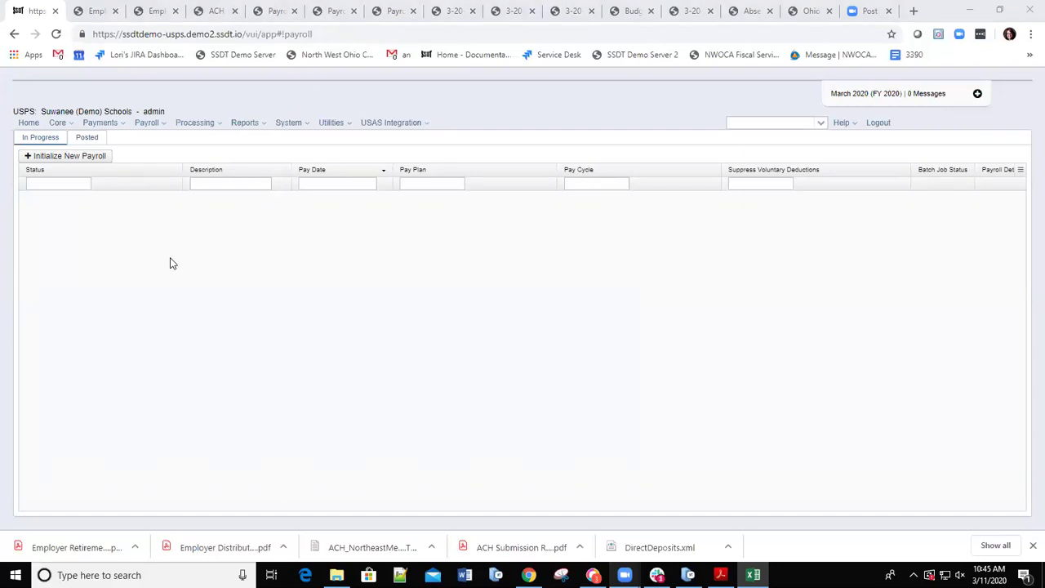
{"action": "left_click", "coordinate": [229, 260]}
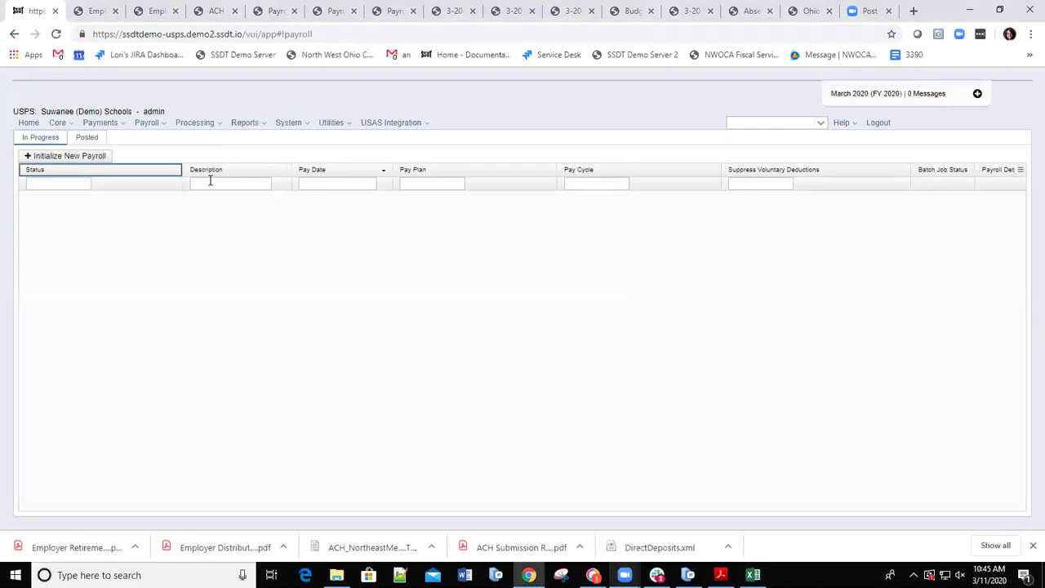
- Open Process Outstanding Payables and show the payables by item type
{"action": "left_click", "coordinate": [217, 124]}
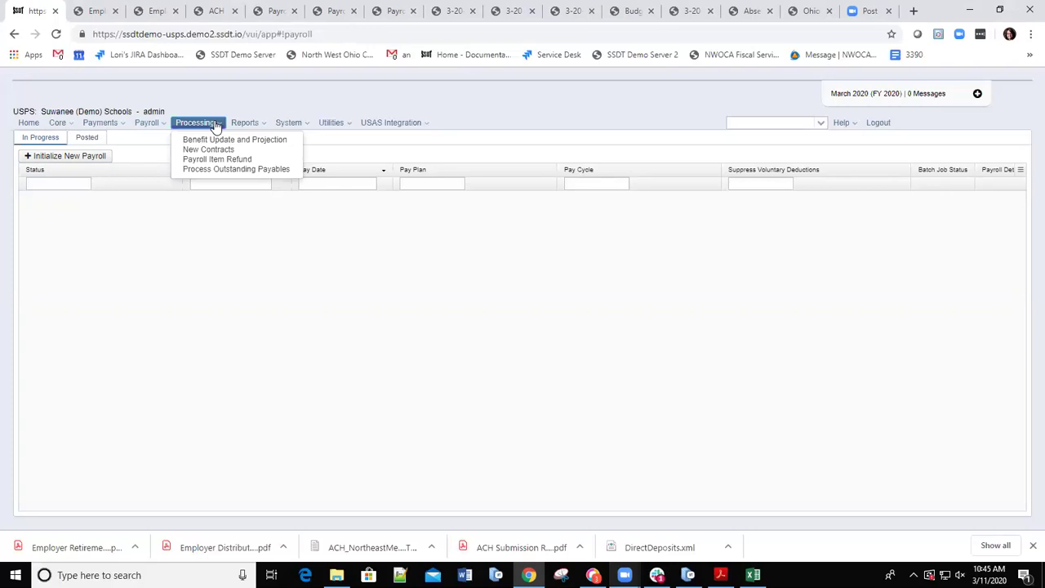
{"action": "left_click", "coordinate": [197, 173]}
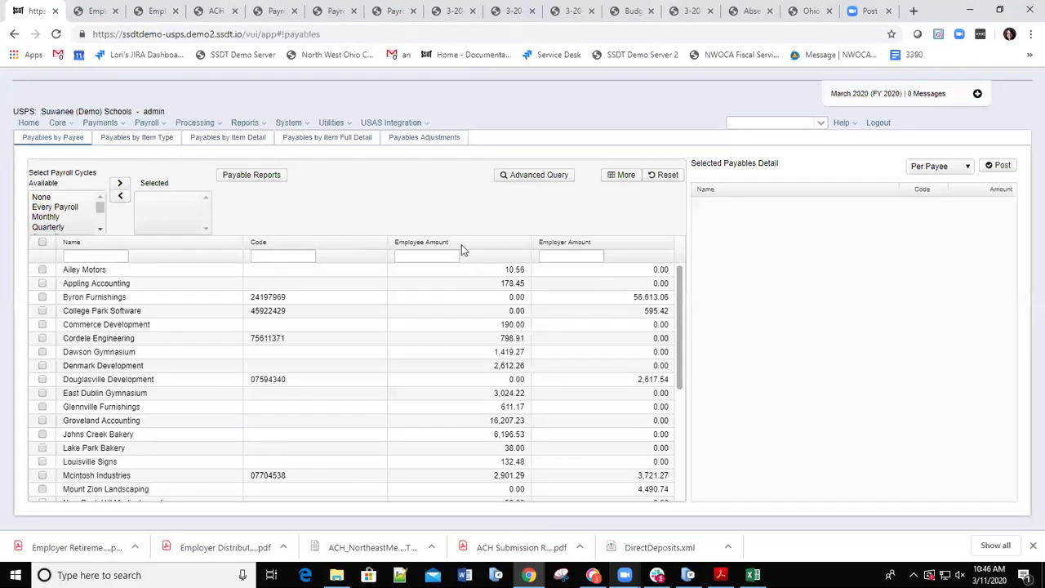
{"action": "left_click", "coordinate": [128, 139]}
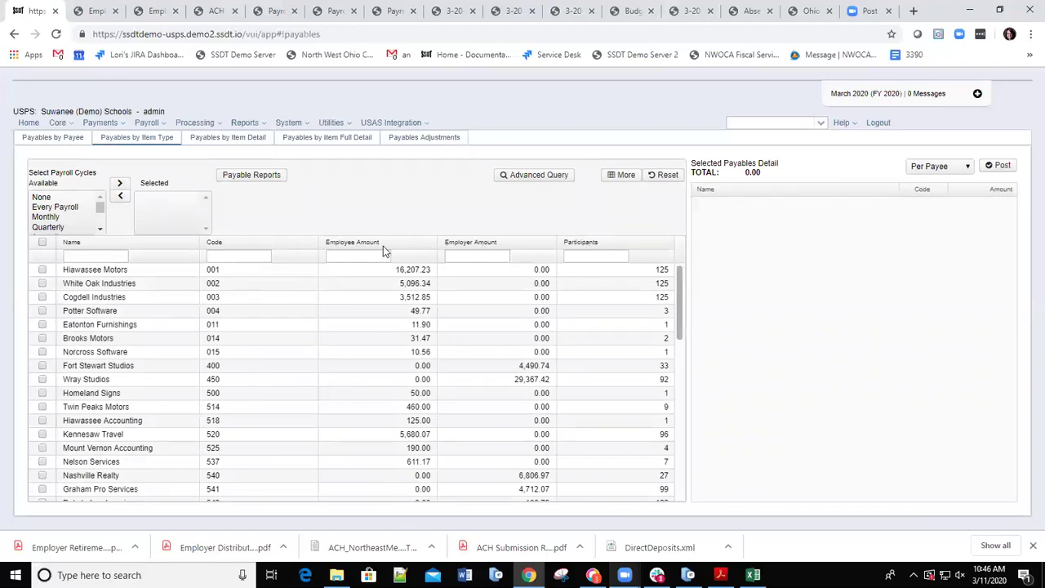
- Move the Participants column ahead of the amount columns, and restore the grid's original column order
{"action": "mouse_move", "coordinate": [581, 243]}
{"action": "left_mouse_down"}
{"action": "mouse_move", "coordinate": [328, 241]}
{"action": "mouse_move", "coordinate": [359, 241]}
{"action": "left_mouse_up"}
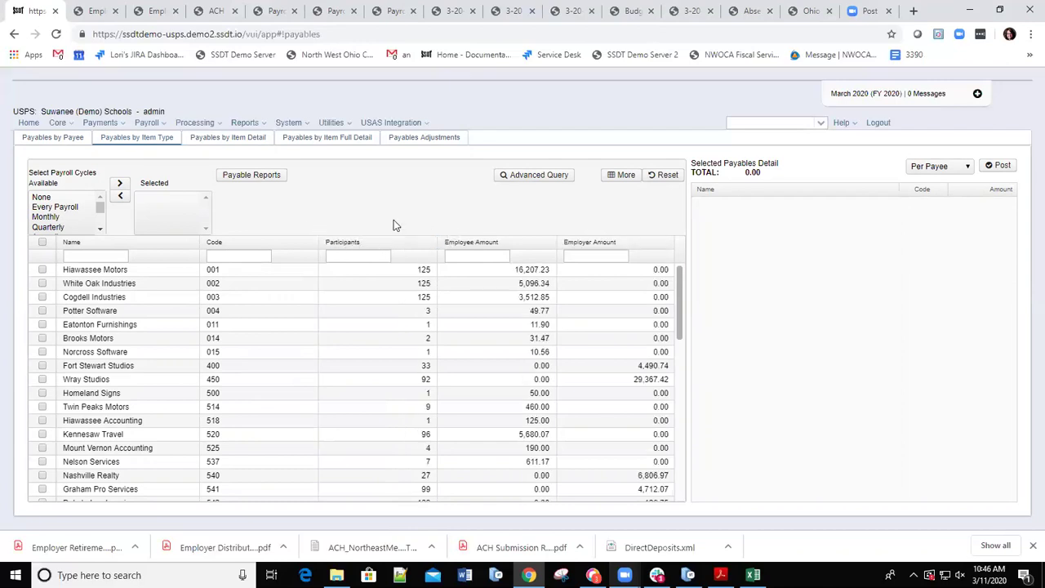
{"action": "left_click_drag", "start_coordinate": [471, 245], "coordinate": [345, 245]}
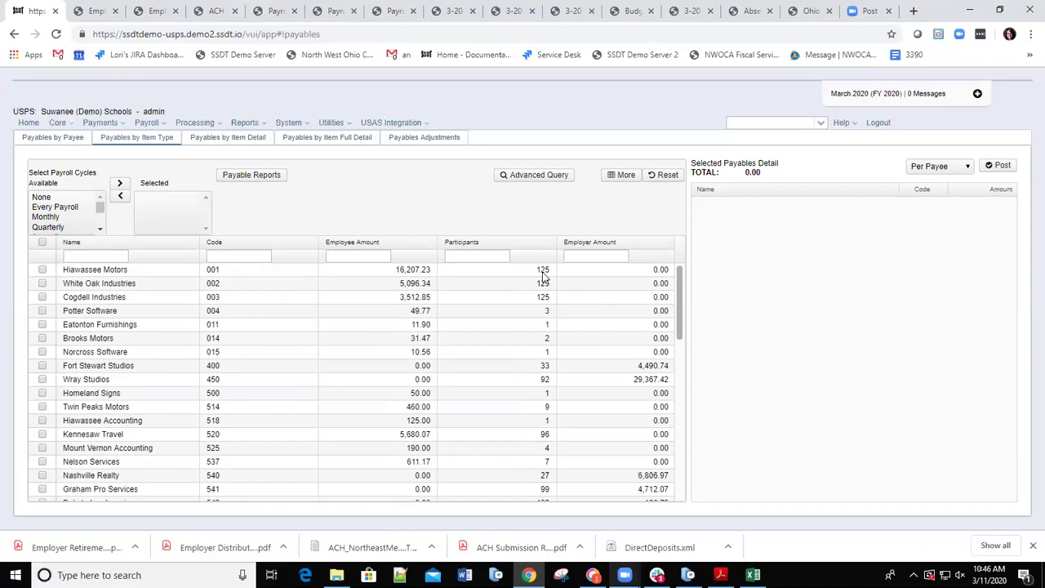
{"action": "mouse_move", "coordinate": [590, 243]}
{"action": "left_mouse_down"}
{"action": "mouse_move", "coordinate": [462, 249]}
{"action": "mouse_move", "coordinate": [495, 270]}
{"action": "left_mouse_up"}
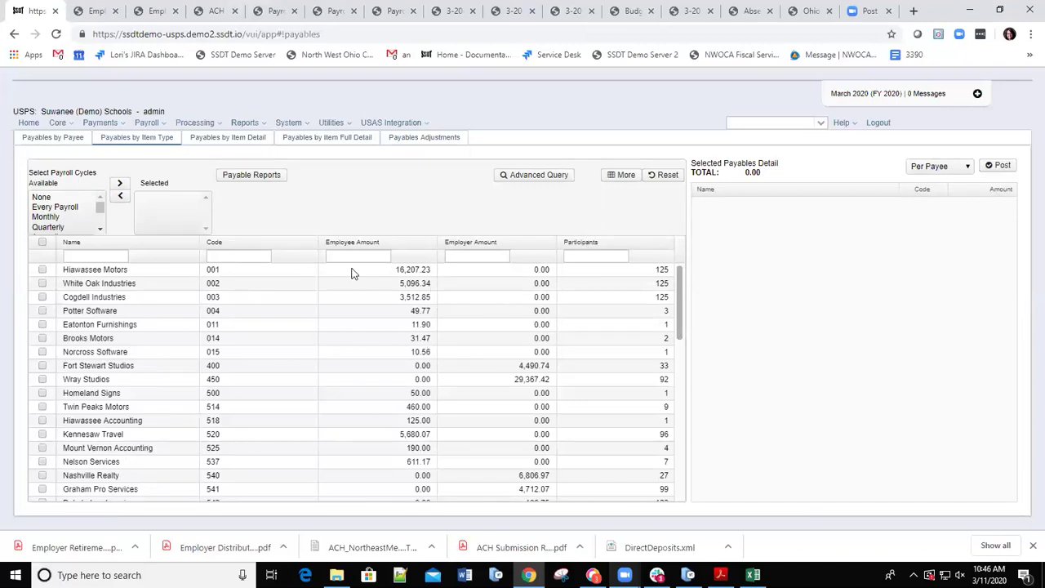
- Show the payables by item detail and filter the list by an employee's last name
{"action": "left_click", "coordinate": [208, 141]}
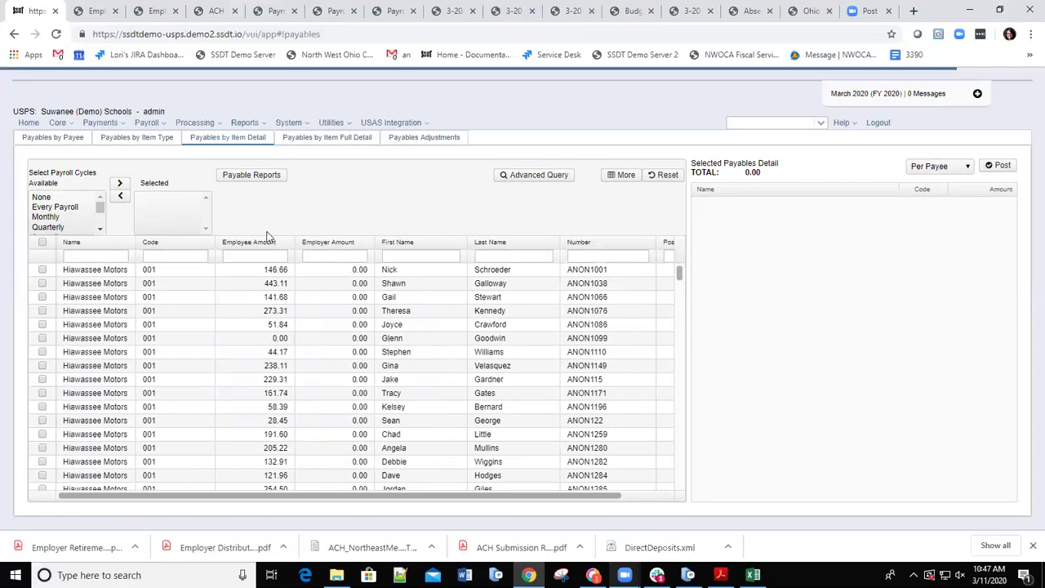
{"action": "left_click", "coordinate": [381, 500]}
{"action": "left_click_drag", "start_coordinate": [373, 495], "coordinate": [504, 497]}
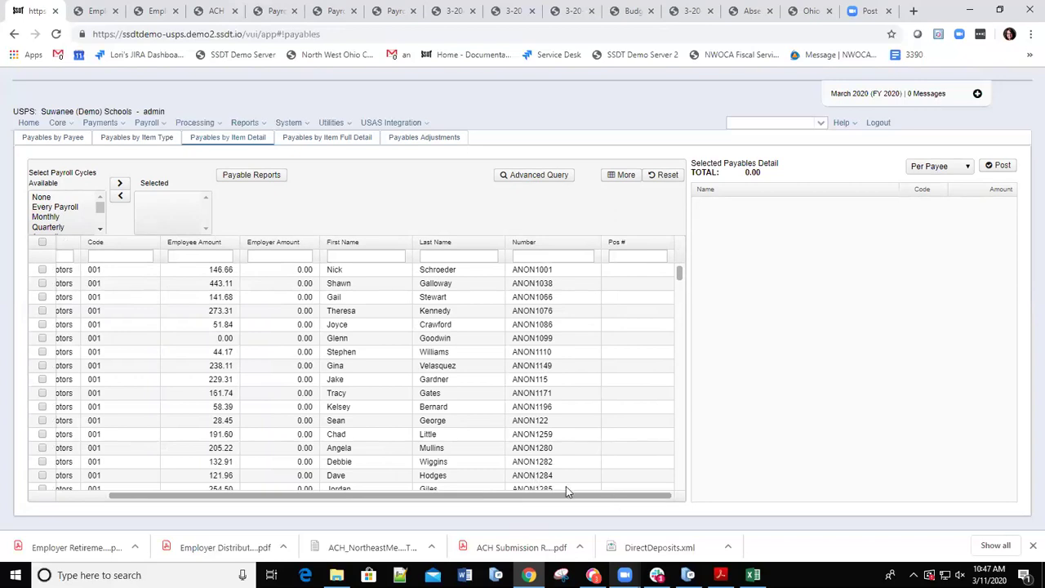
{"action": "left_click_drag", "start_coordinate": [389, 497], "coordinate": [368, 495]}
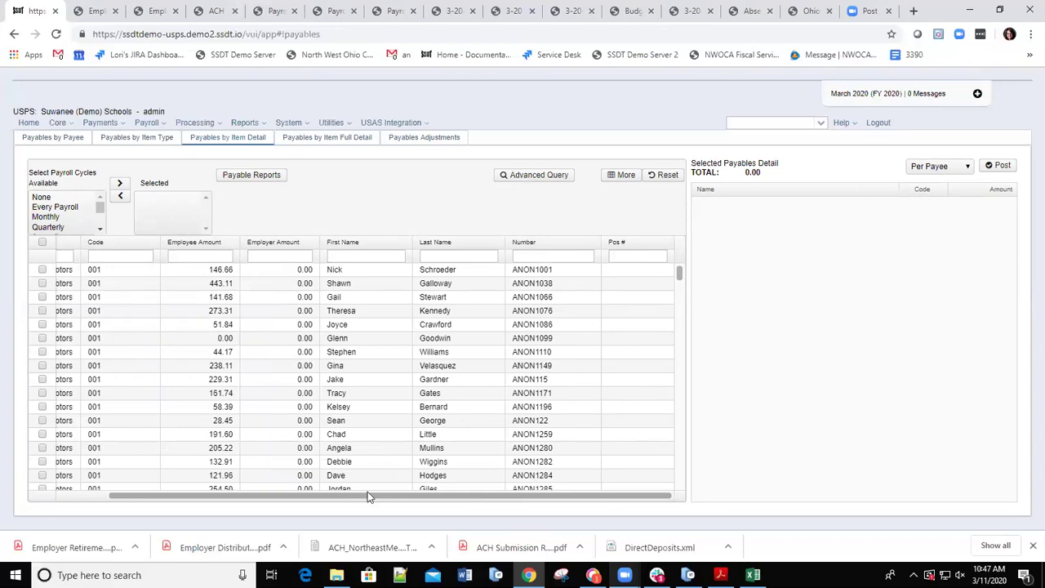
{"action": "left_click", "coordinate": [492, 256]}
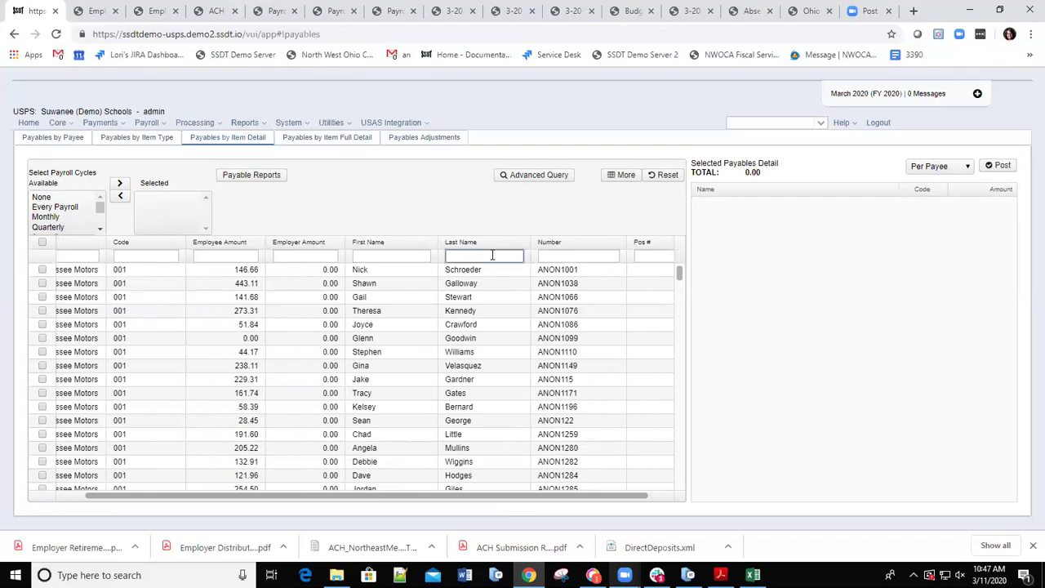
{"action": "type", "text": "schroe"}
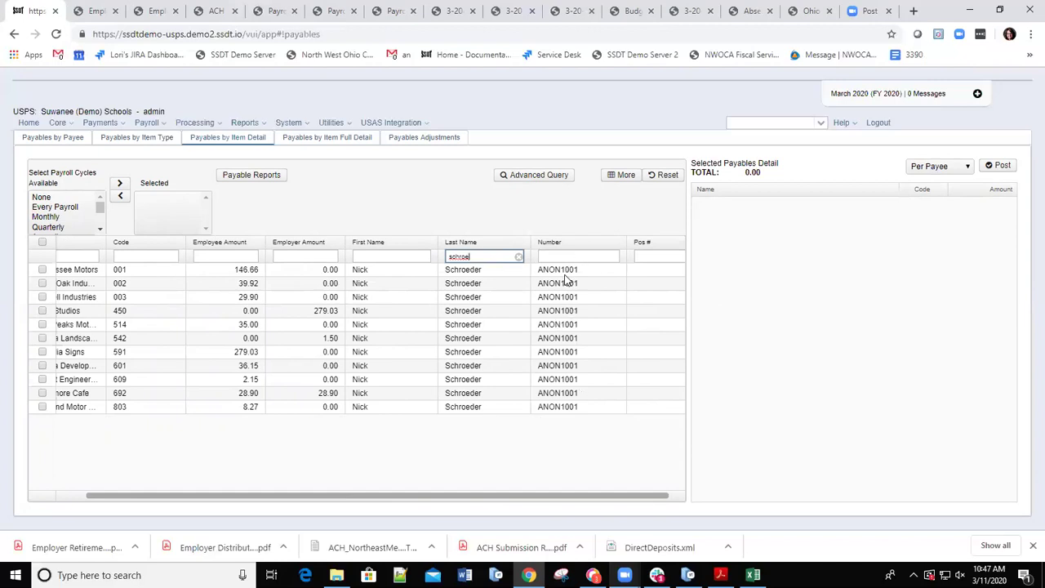
- Clear the last name filter from the item detail list and show the payables by item full detail
{"action": "left_click", "coordinate": [519, 256]}
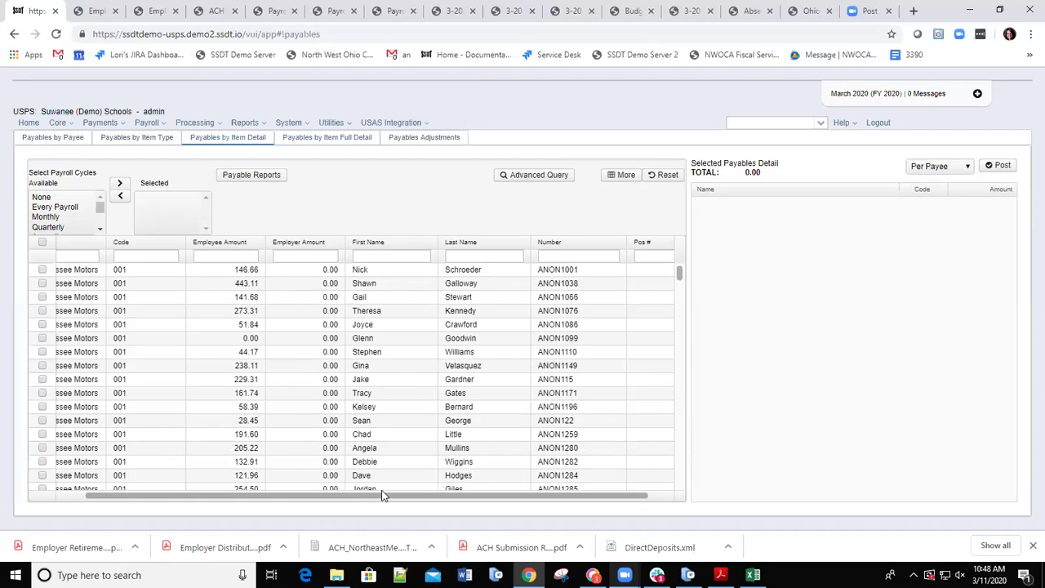
{"action": "left_click_drag", "start_coordinate": [389, 500], "coordinate": [517, 508]}
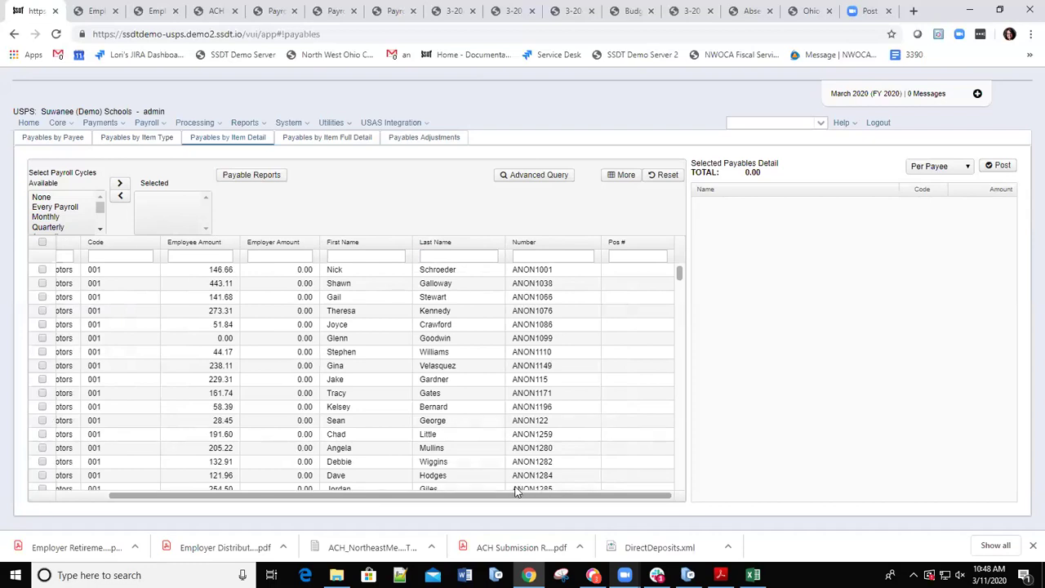
{"action": "left_click_drag", "start_coordinate": [515, 495], "coordinate": [413, 494]}
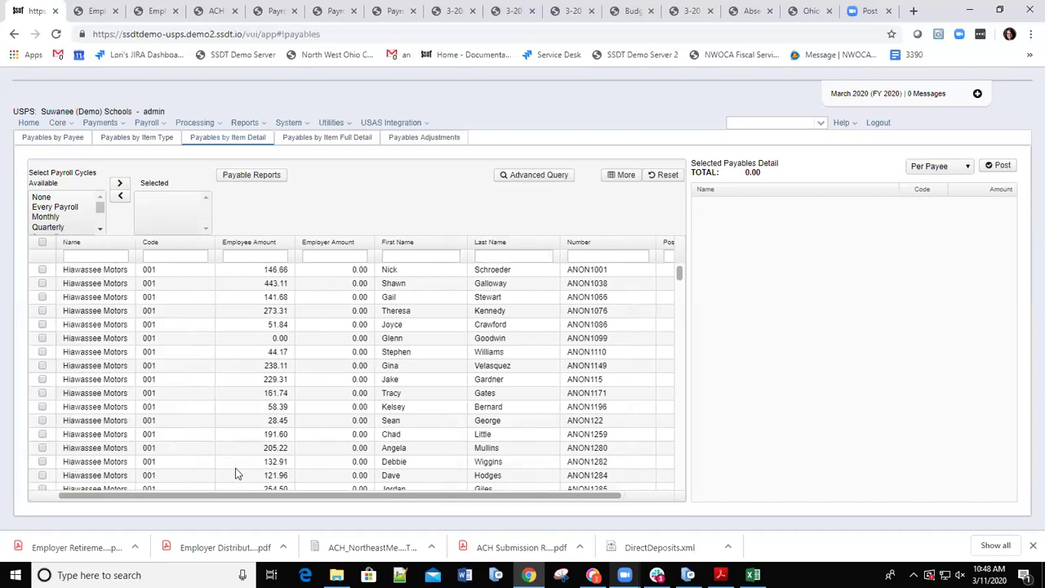
{"action": "left_click", "coordinate": [327, 140]}
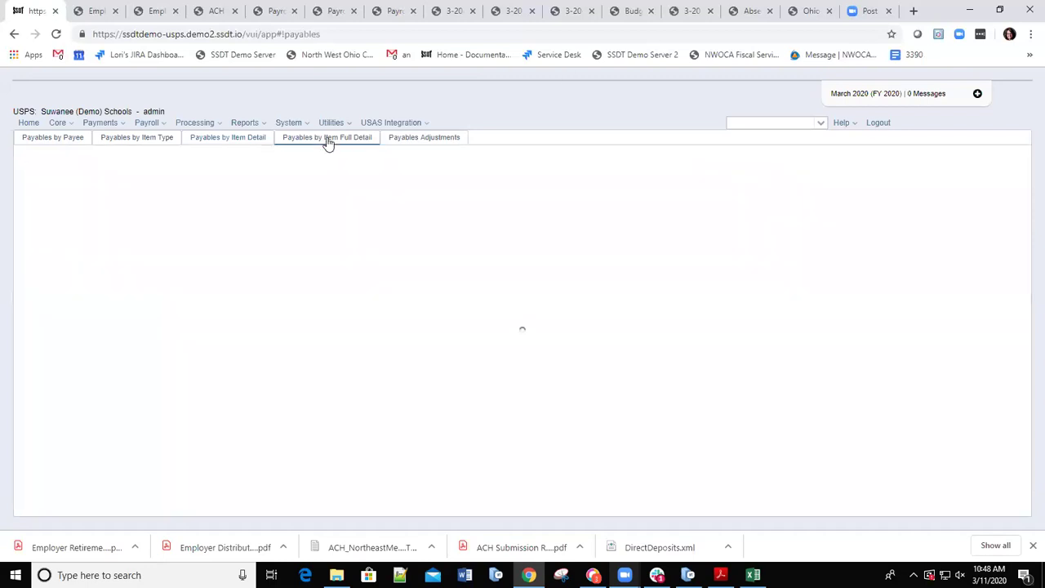
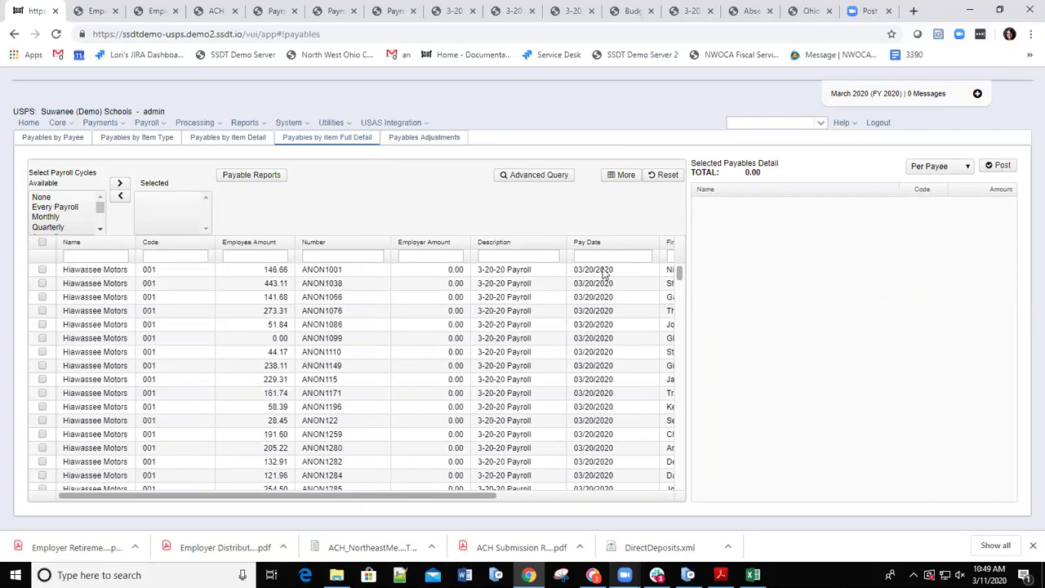
{"action": "left_click_drag", "start_coordinate": [439, 497], "coordinate": [549, 514]}
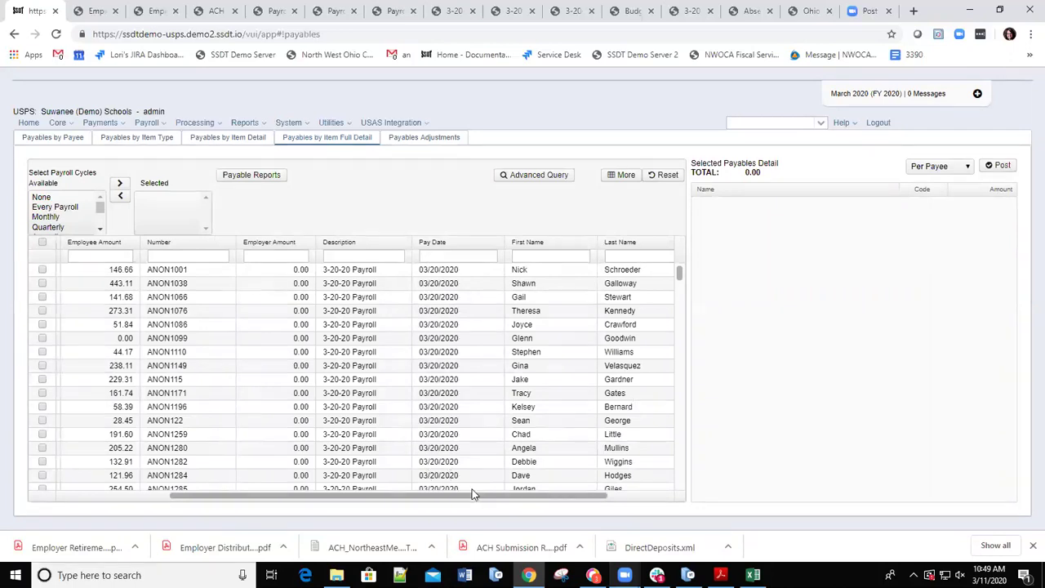
{"action": "left_click_drag", "start_coordinate": [472, 495], "coordinate": [359, 496]}
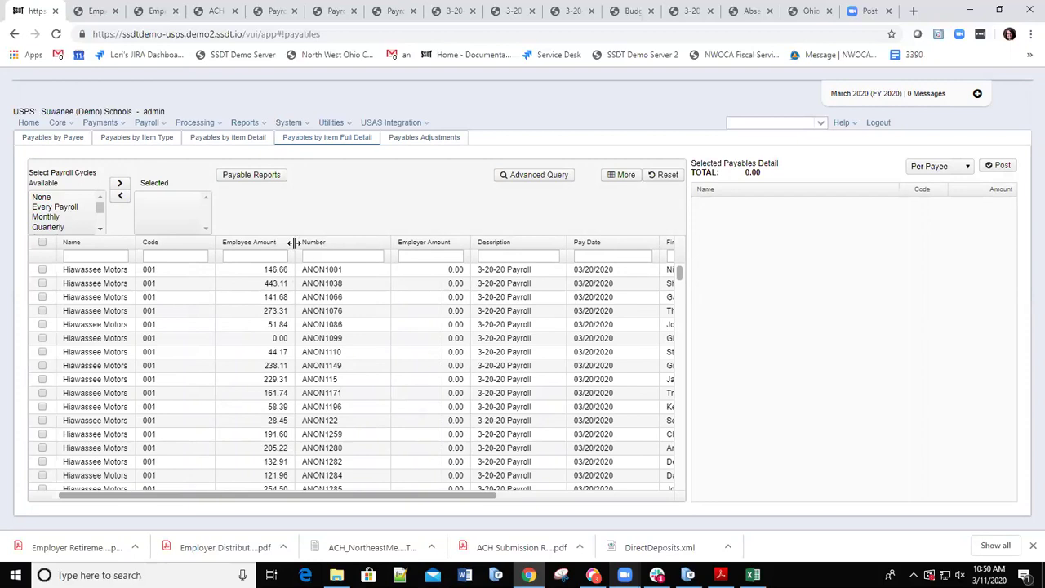
- Open the Payable Reports options
{"action": "left_click", "coordinate": [245, 177]}
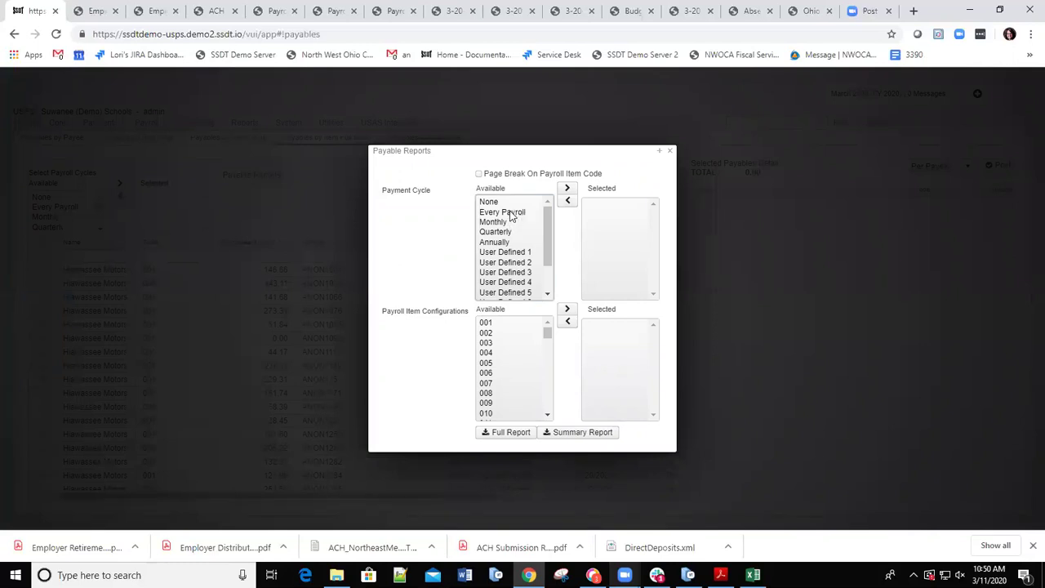
{"action": "double_click", "coordinate": [511, 214]}
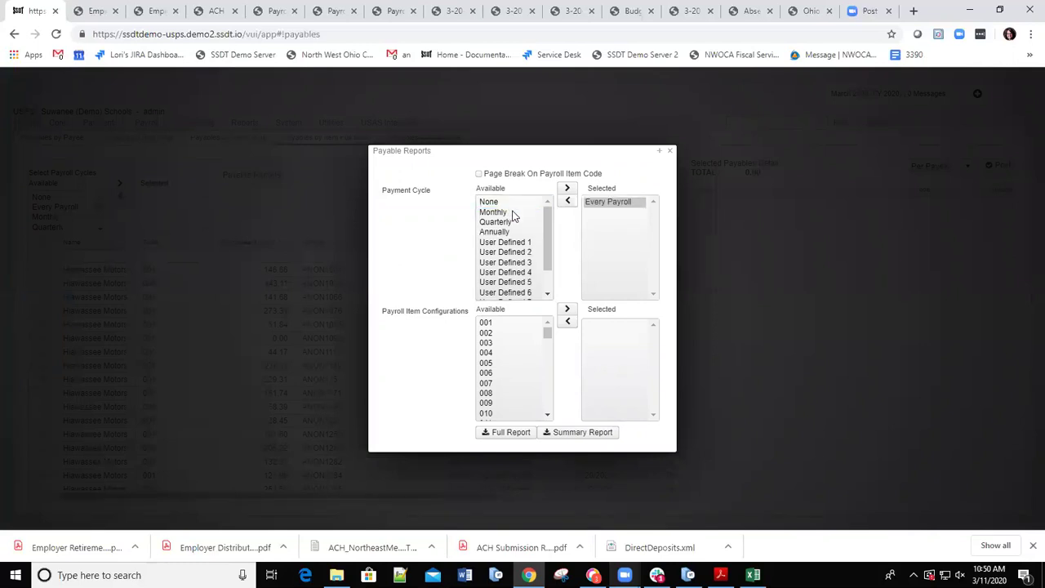
{"action": "left_click", "coordinate": [569, 202]}
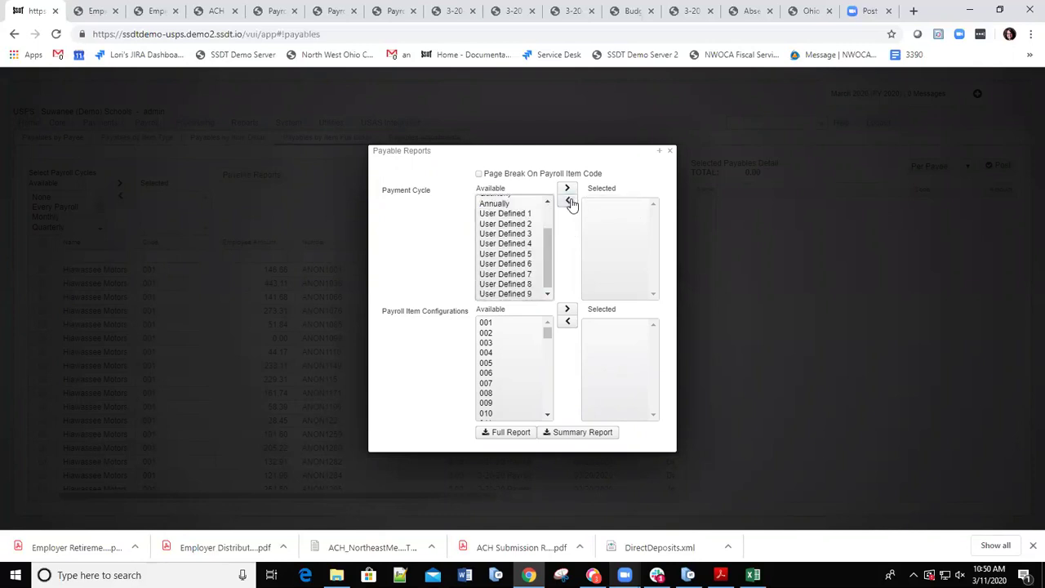
{"action": "scroll", "coordinate": [529, 235], "scroll_direction": "up", "scroll_amount": 2}
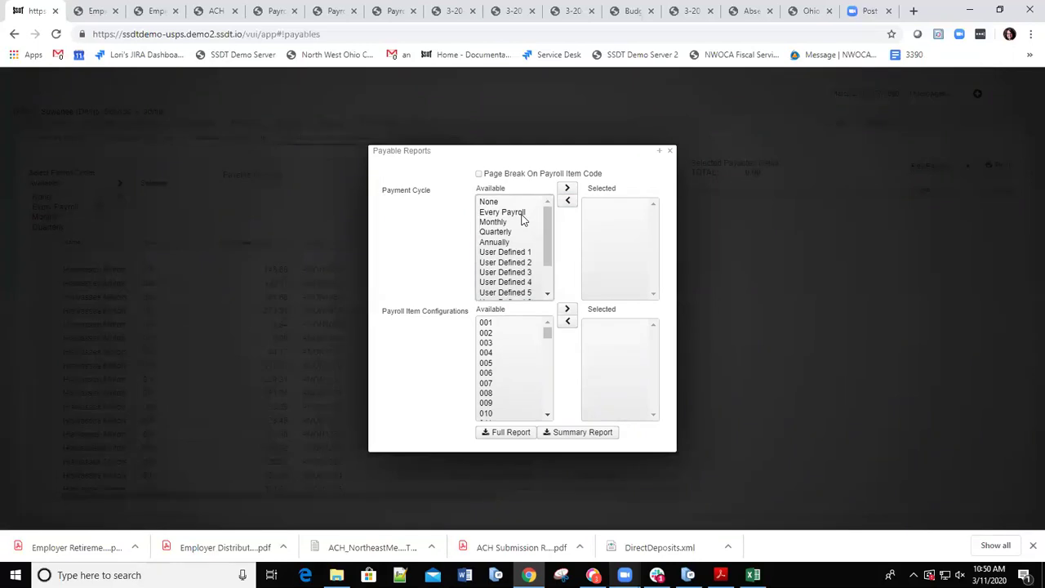
{"action": "double_click", "coordinate": [493, 222]}
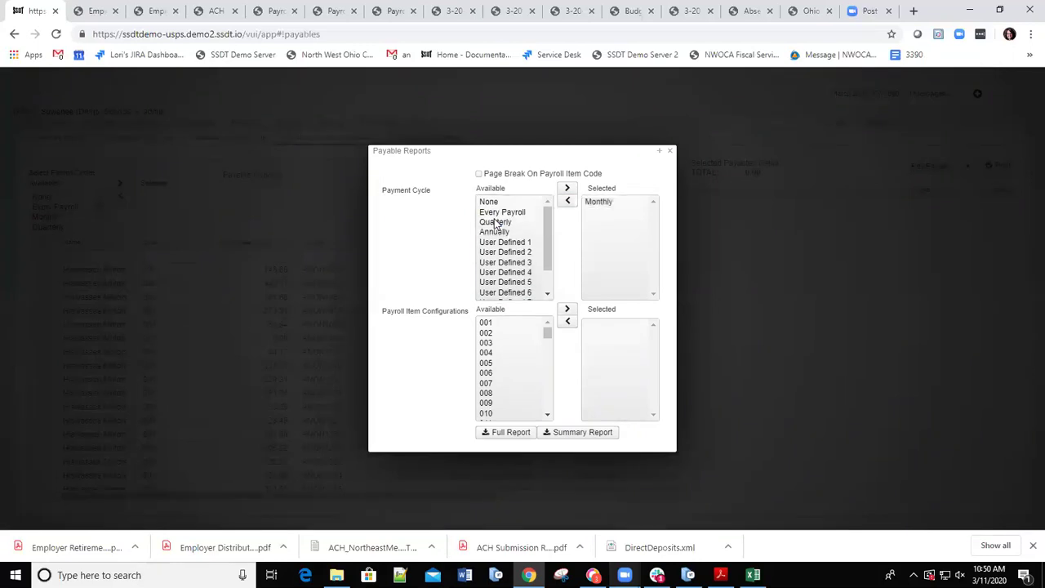
{"action": "left_click", "coordinate": [597, 204]}
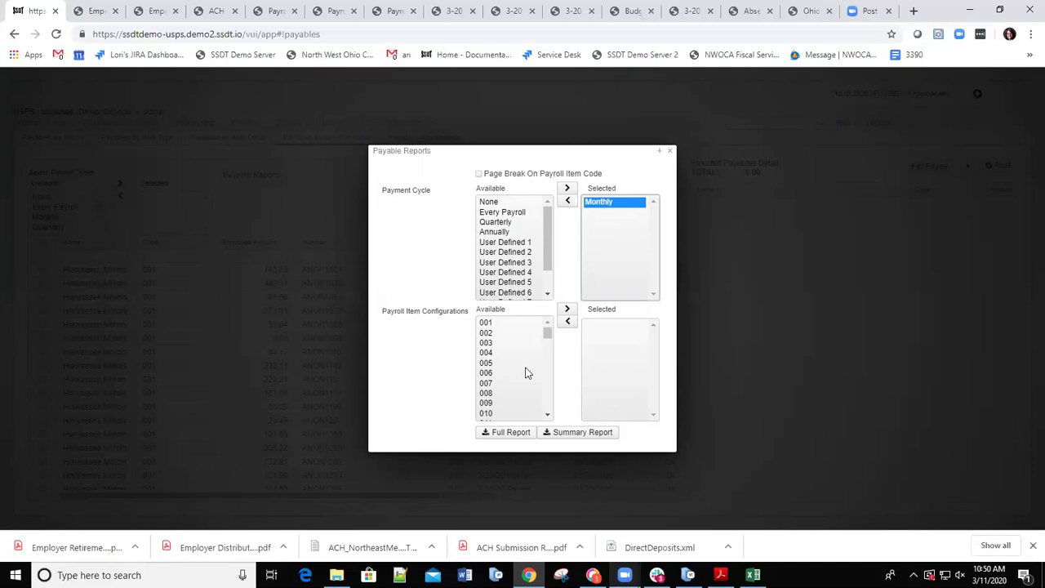
{"action": "left_click", "coordinate": [567, 201]}
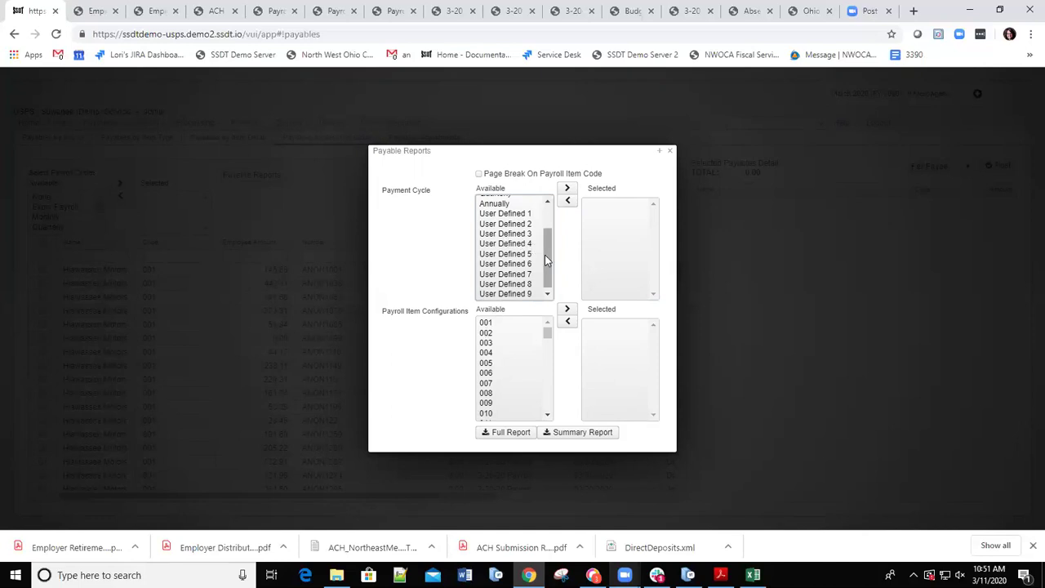
- Generate the full payables report for the Every Payroll payment cycle and save it to Downloads as Payables Detail Report (2)
{"action": "scroll", "coordinate": [536, 230], "scroll_direction": "up", "scroll_amount": 1}
{"action": "double_click", "coordinate": [505, 213]}
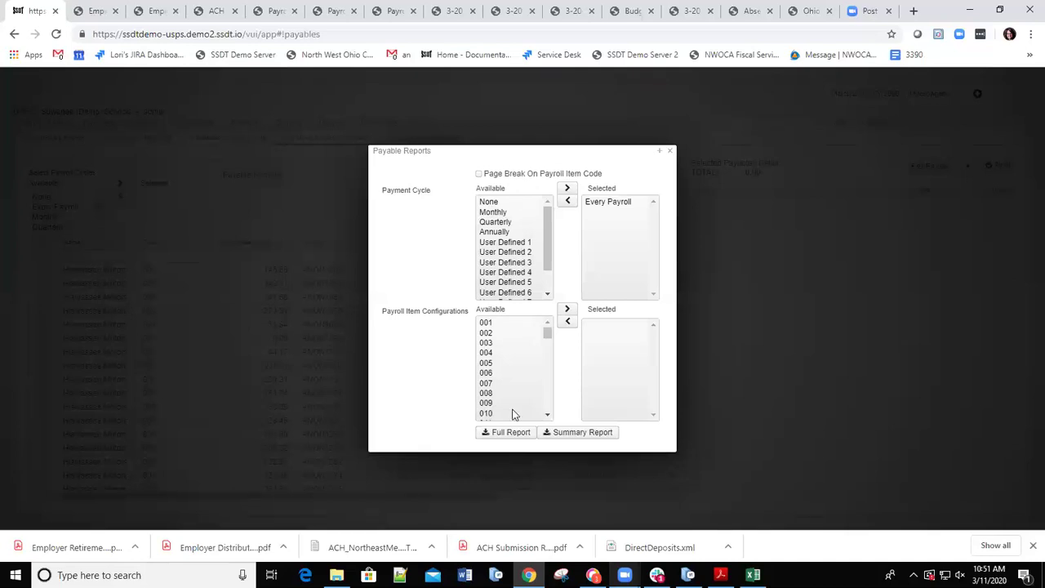
{"action": "left_click", "coordinate": [510, 435]}
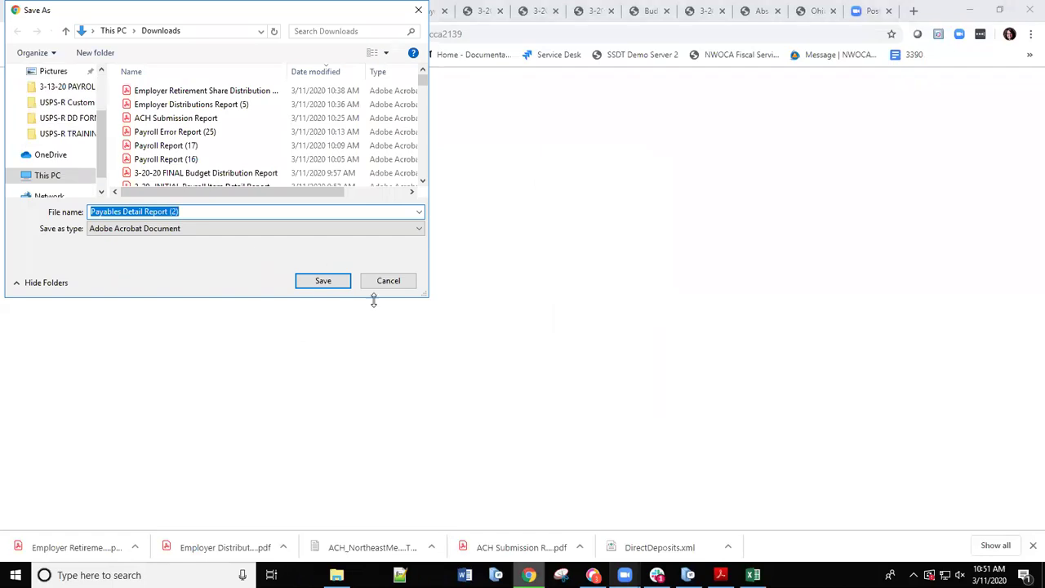
{"action": "left_click", "coordinate": [313, 283]}
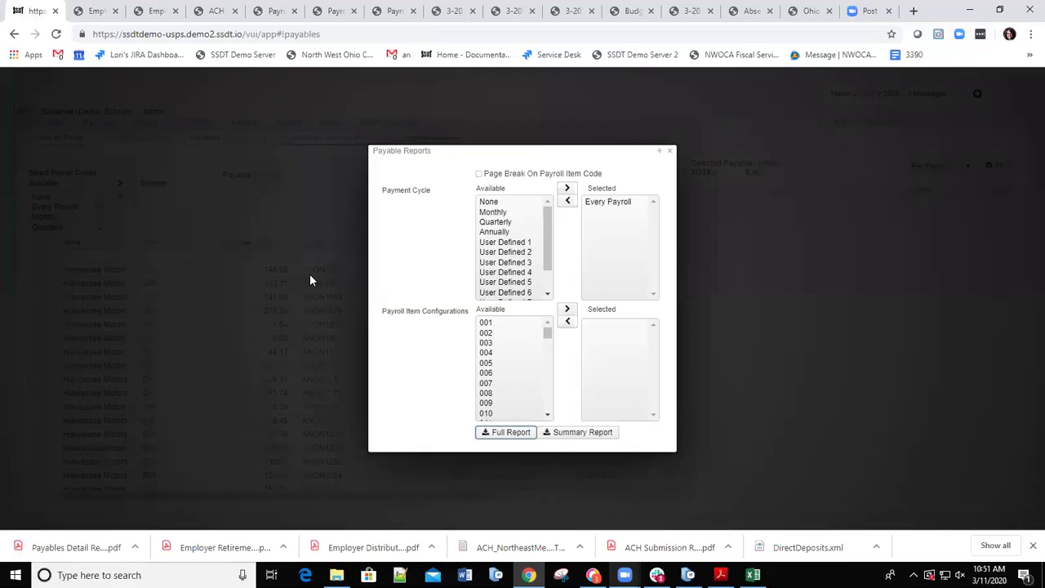
- Open the saved Payables Detail Report (2) PDF and examine the employee amounts listed per payroll item
{"action": "left_click", "coordinate": [70, 547]}
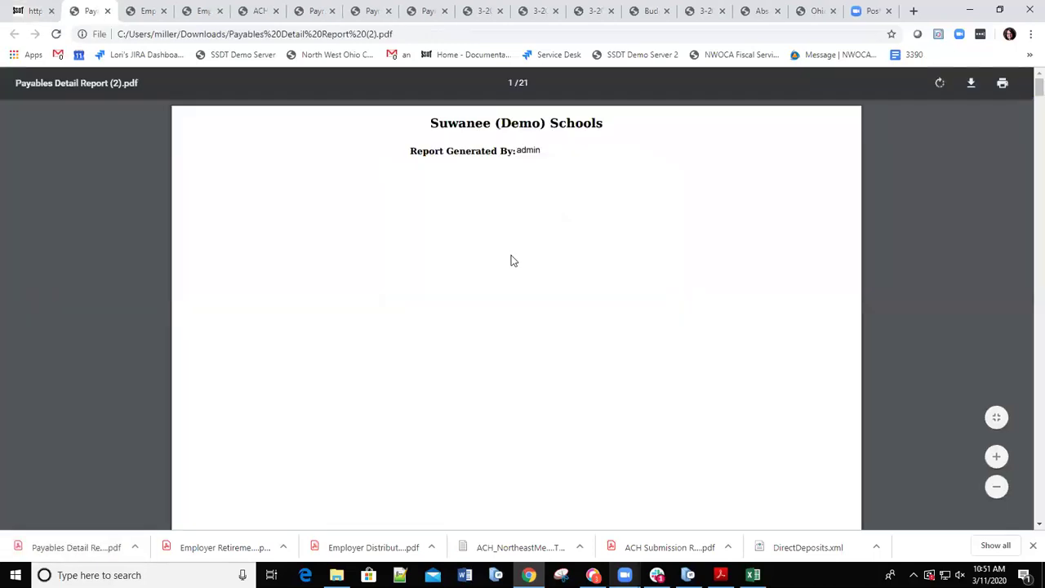
{"action": "scroll", "coordinate": [528, 256], "scroll_direction": "down", "scroll_amount": 3}
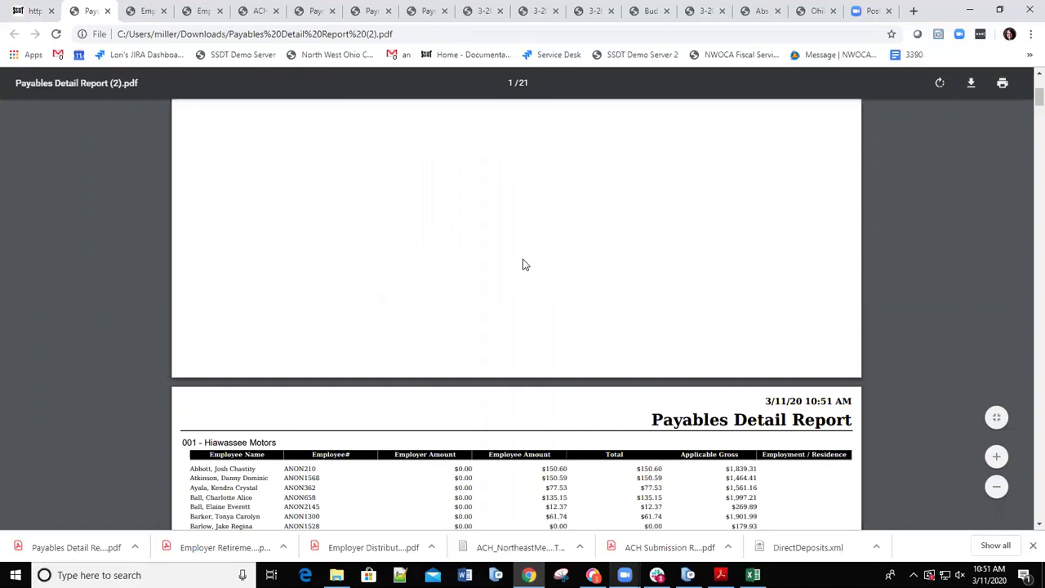
- Examine the Payables Detail Report's employee amounts, employer amounts and totals for each payroll item
{"action": "scroll", "coordinate": [524, 264], "scroll_direction": "down", "scroll_amount": 20}
{"action": "scroll", "coordinate": [508, 278], "scroll_direction": "up", "scroll_amount": 3}
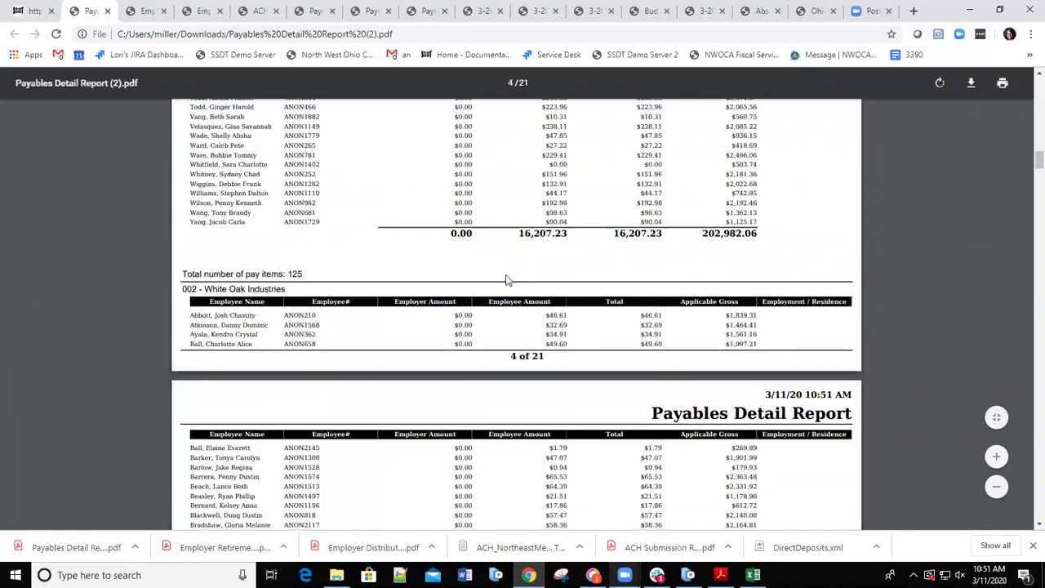
{"action": "scroll", "coordinate": [504, 277], "scroll_direction": "up", "scroll_amount": 10}
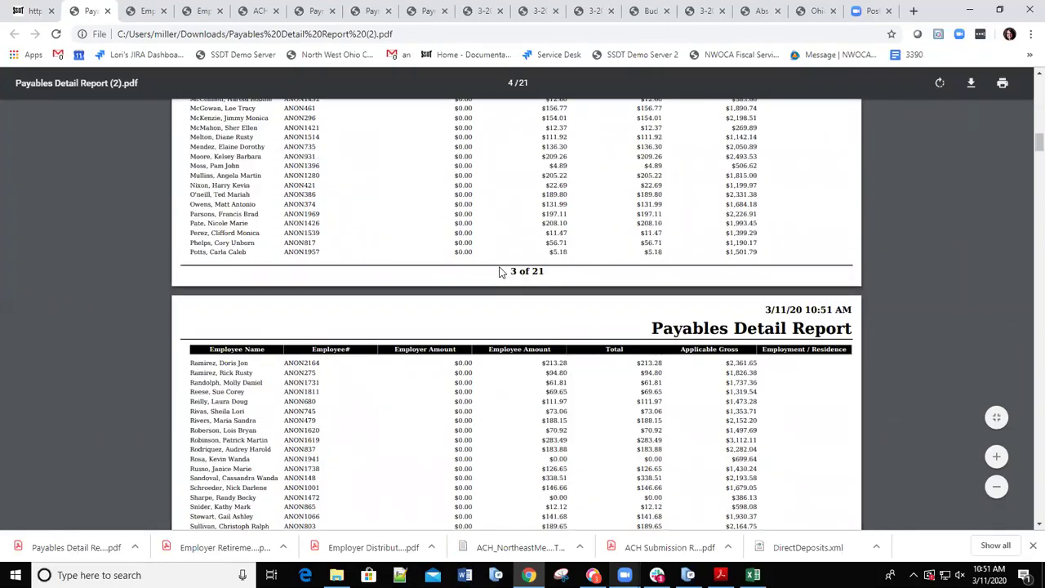
{"action": "scroll", "coordinate": [494, 278], "scroll_direction": "down", "scroll_amount": 20}
{"action": "scroll", "coordinate": [484, 286], "scroll_direction": "down", "scroll_amount": 20}
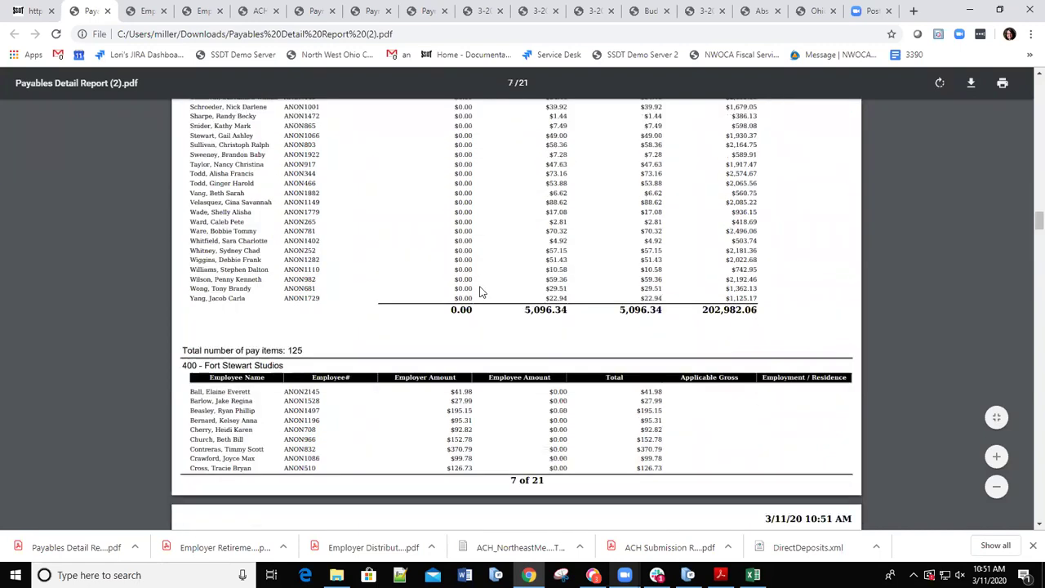
{"action": "scroll", "coordinate": [470, 289], "scroll_direction": "down", "scroll_amount": 20}
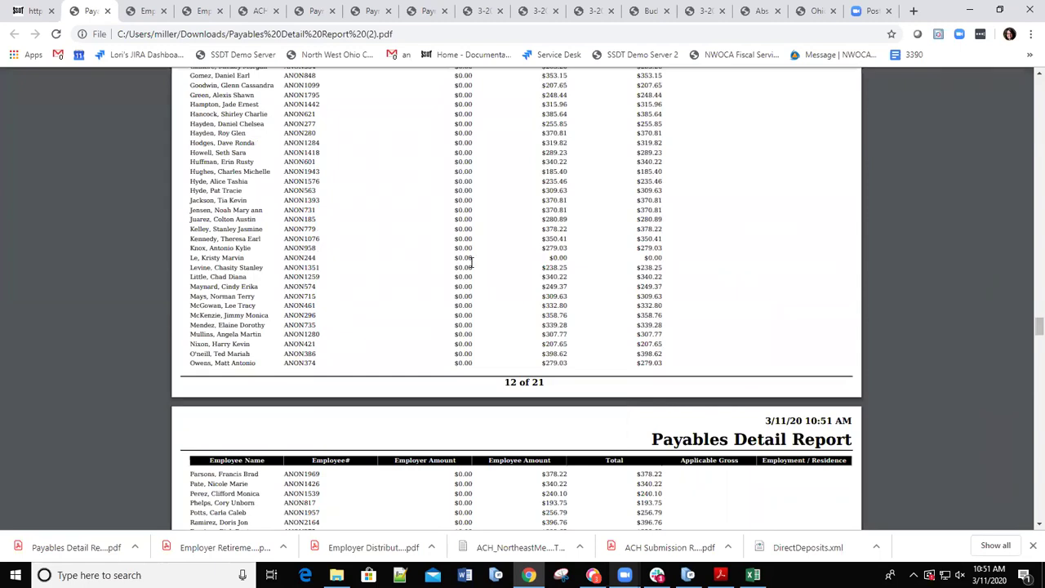
{"action": "mouse_move", "coordinate": [573, 80]}
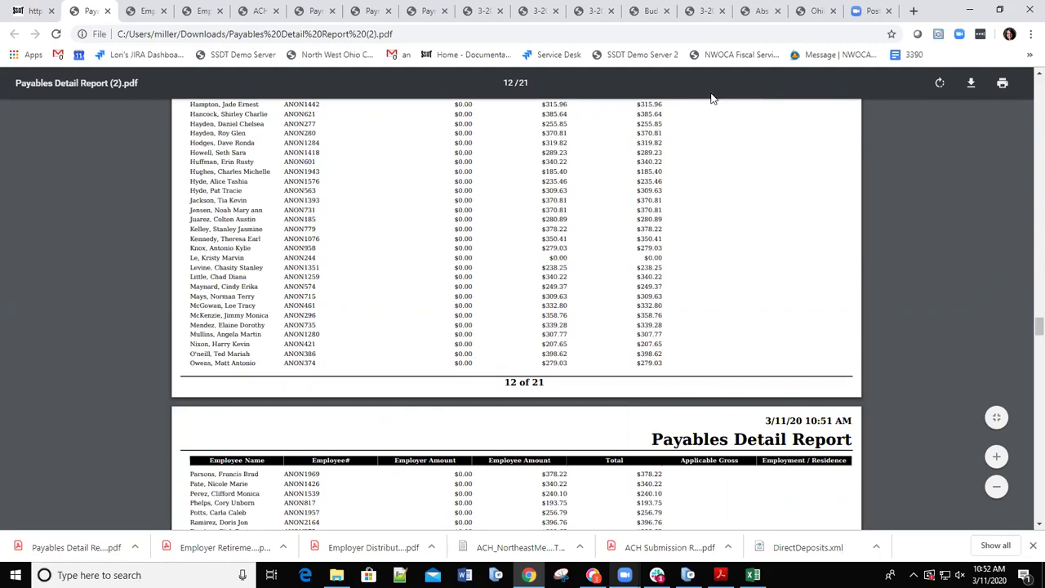
{"action": "scroll", "coordinate": [614, 70], "scroll_direction": "down", "scroll_amount": 1}
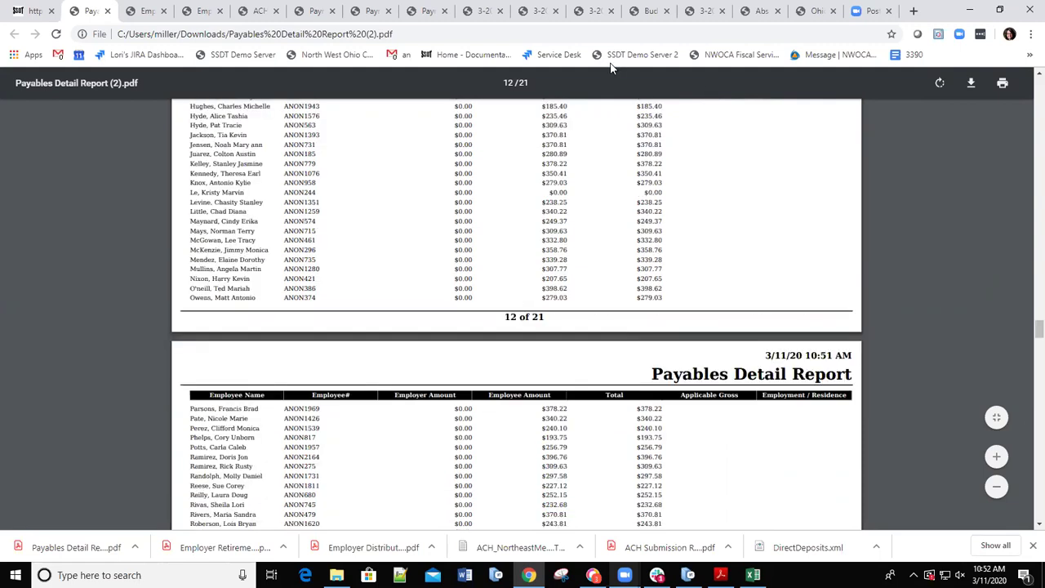
- Generate the payables Summary Report for the Every Payroll cycle and save it as Payables Summary Report (7)
{"action": "left_click", "coordinate": [32, 10]}
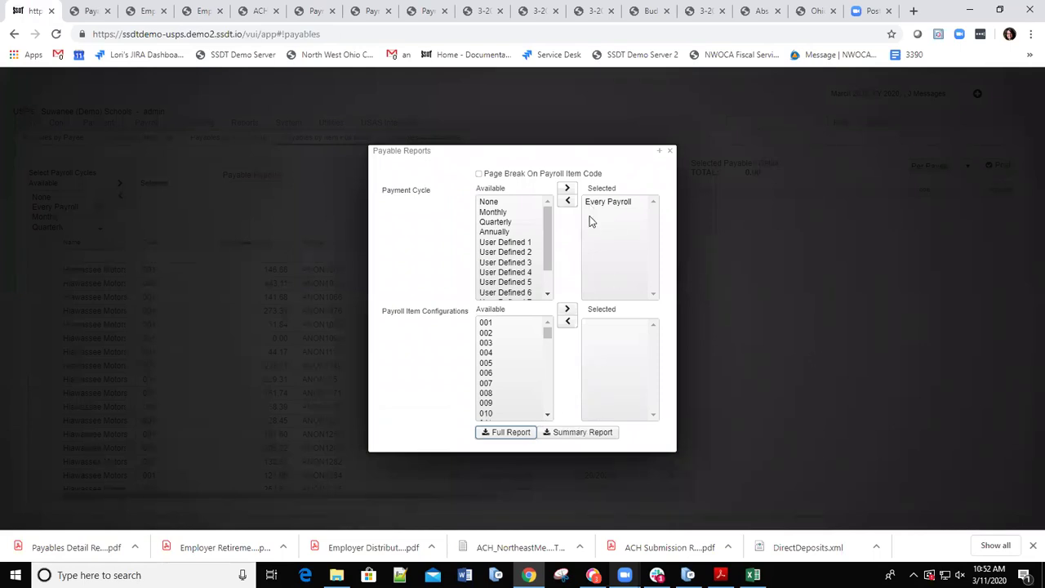
{"action": "left_click", "coordinate": [577, 435]}
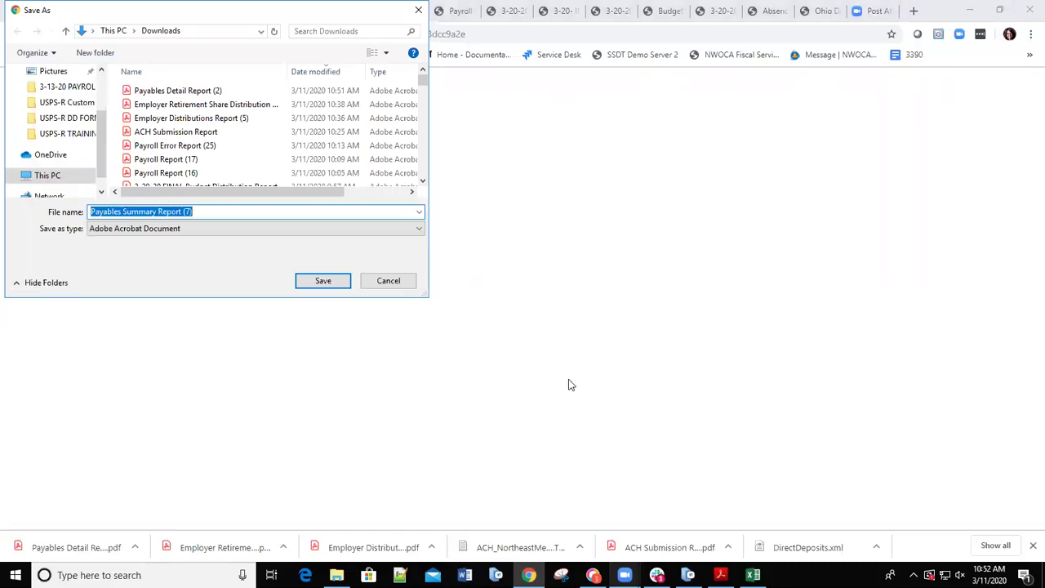
{"action": "left_click", "coordinate": [323, 280]}
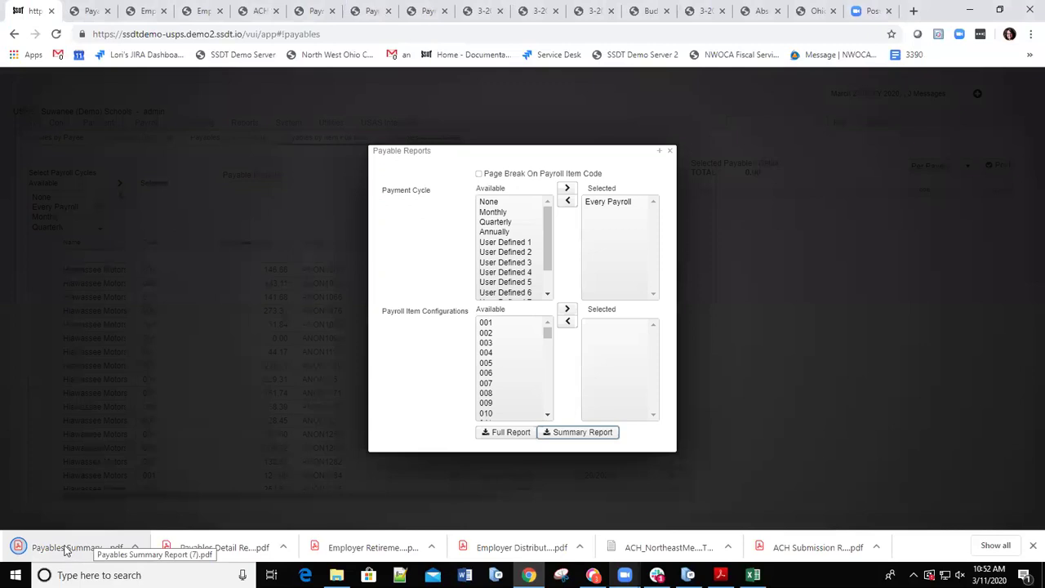
- Open Payables Summary Report (7) and review the employer amounts, employee amounts and participants per item code
{"action": "left_click", "coordinate": [67, 548]}
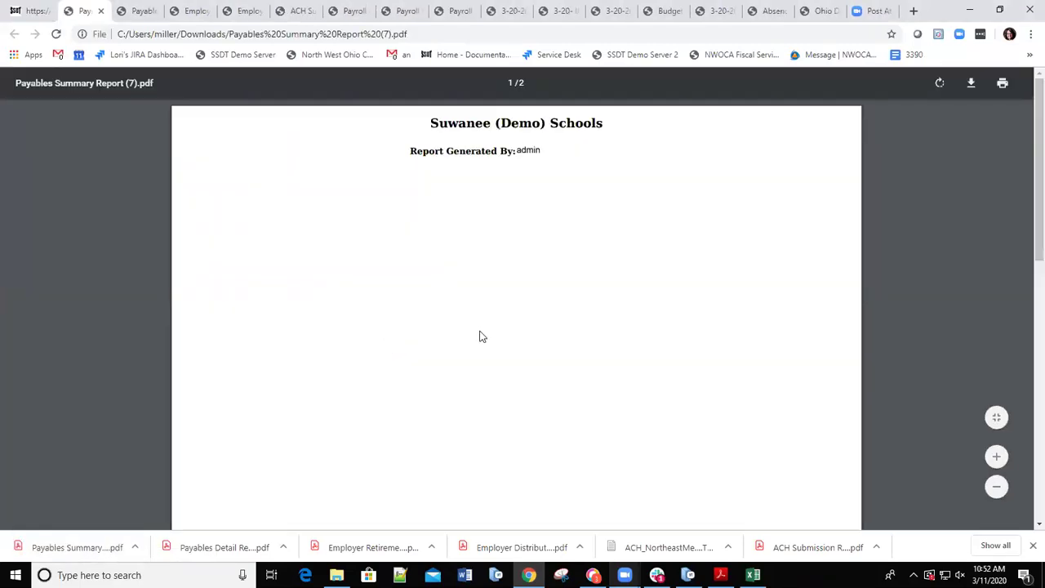
{"action": "scroll", "coordinate": [480, 336], "scroll_direction": "down", "scroll_amount": 10}
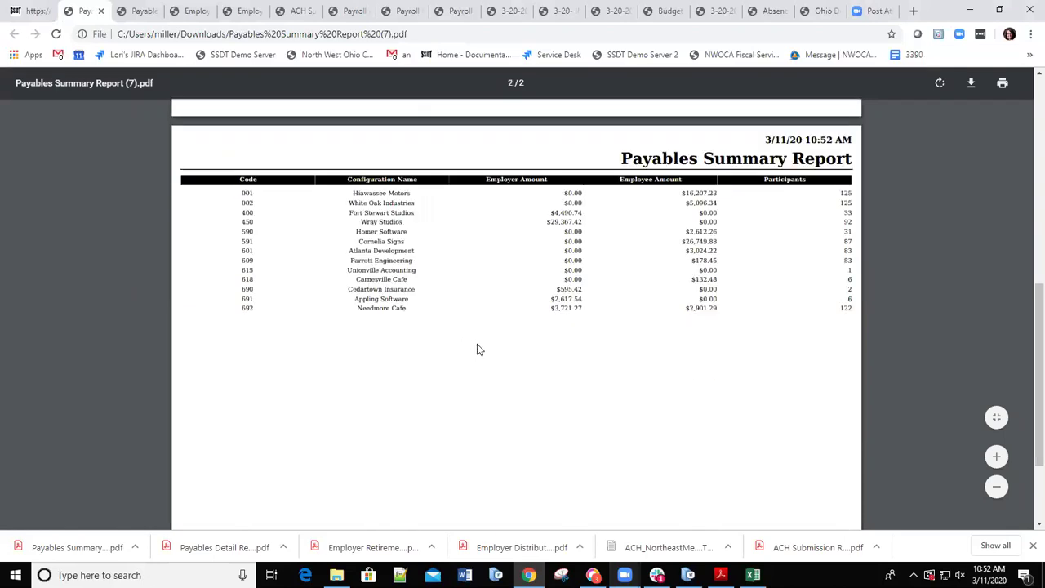
{"action": "scroll", "coordinate": [485, 350], "scroll_direction": "down", "scroll_amount": 1}
{"action": "scroll", "coordinate": [330, 262], "scroll_direction": "up", "scroll_amount": 1}
{"action": "scroll", "coordinate": [263, 144], "scroll_direction": "up", "scroll_amount": 1}
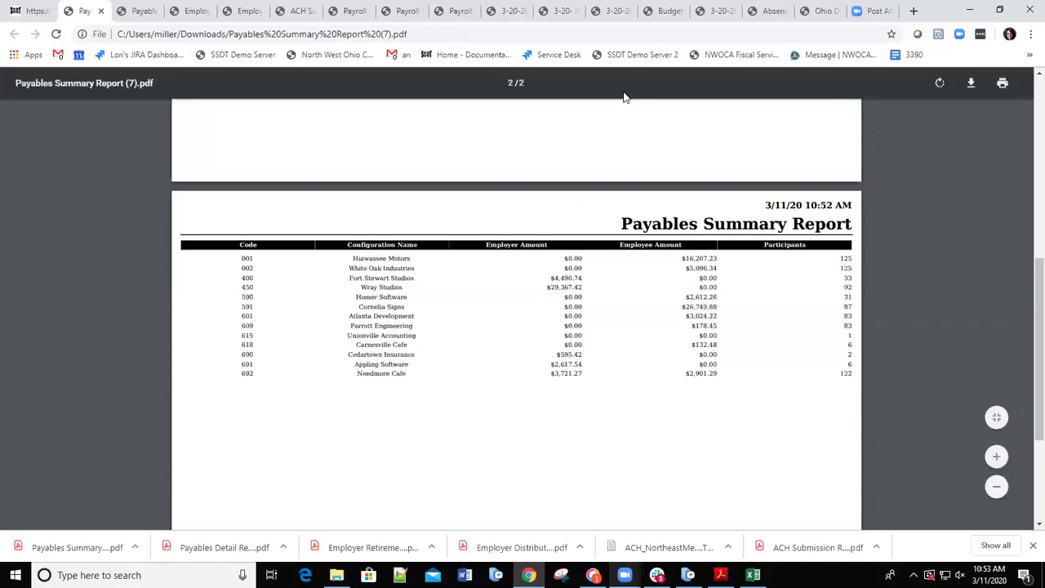
- Return to the payables page and close the Payable Reports dialog
{"action": "left_click", "coordinate": [28, 10]}
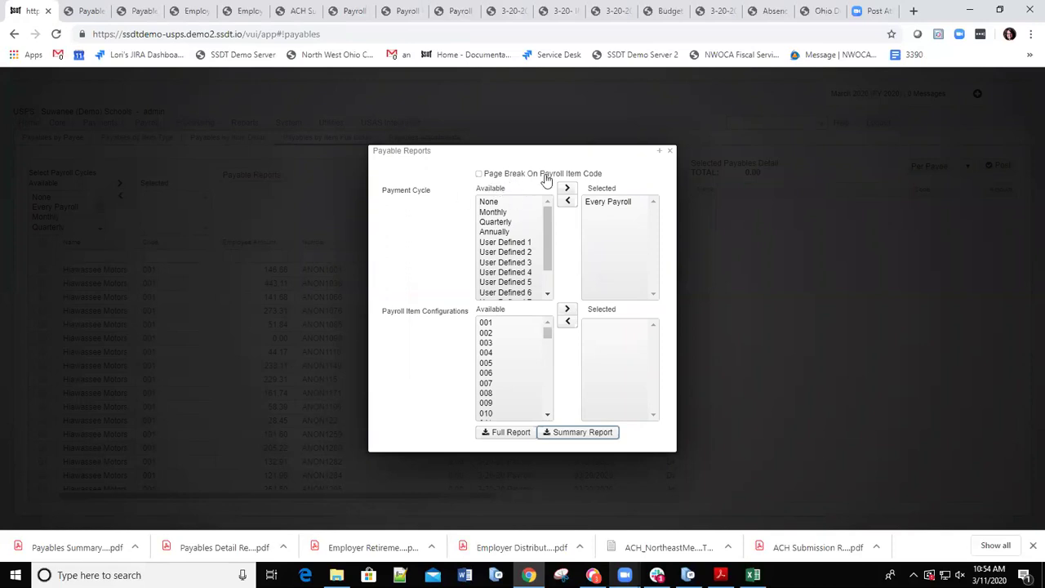
{"action": "left_click", "coordinate": [671, 154]}
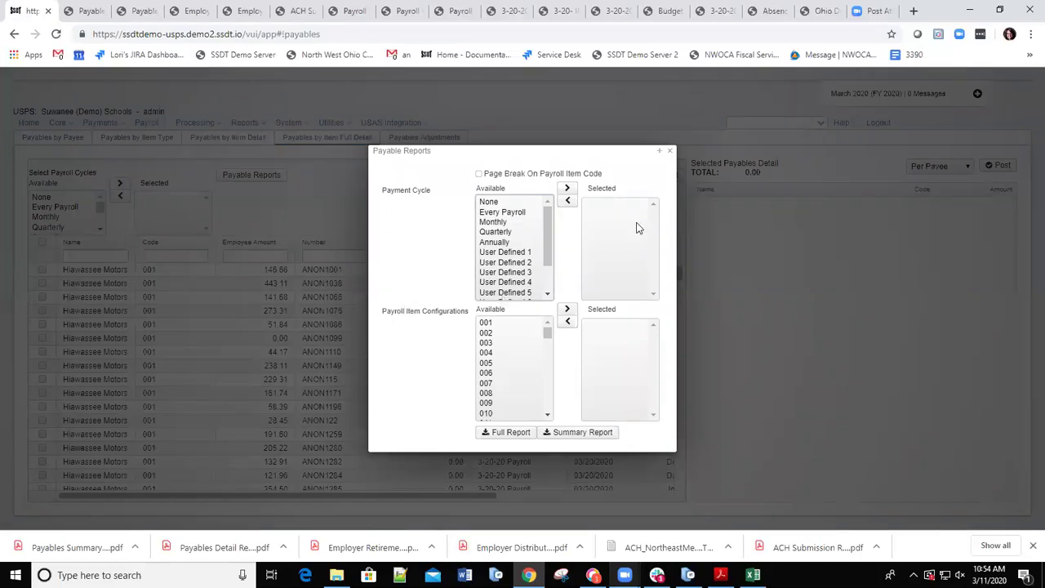
{"action": "left_click", "coordinate": [670, 151]}
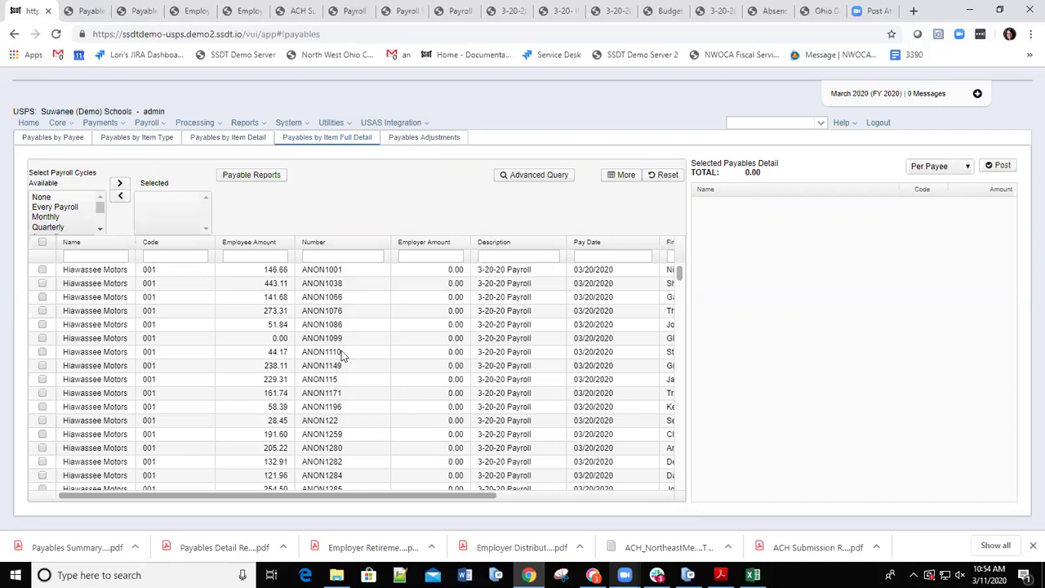
- Restrict the full item detail and the Payables by Payee list to the Every Payroll cycle
{"action": "double_click", "coordinate": [45, 209]}
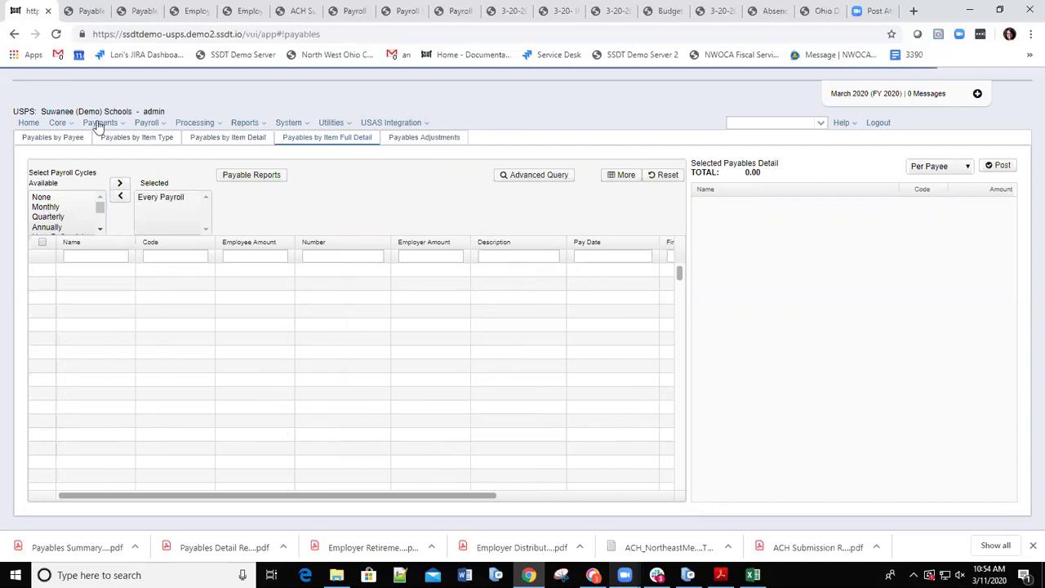
{"action": "left_click", "coordinate": [41, 139]}
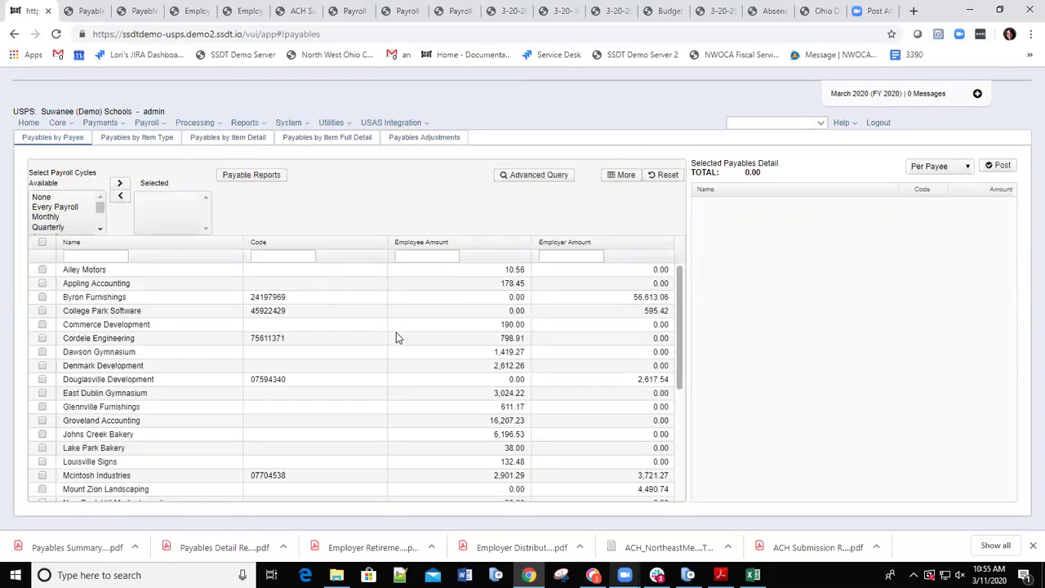
{"action": "double_click", "coordinate": [63, 208]}
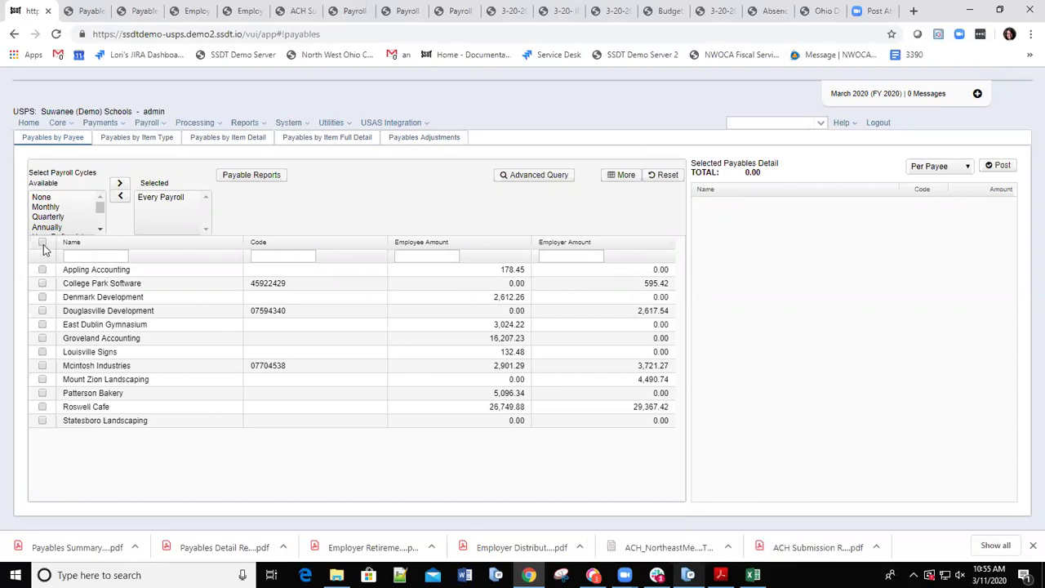
- Select every payee in the filtered Payables by Payee list
{"action": "left_click", "coordinate": [42, 366]}
{"action": "left_click", "coordinate": [41, 352]}
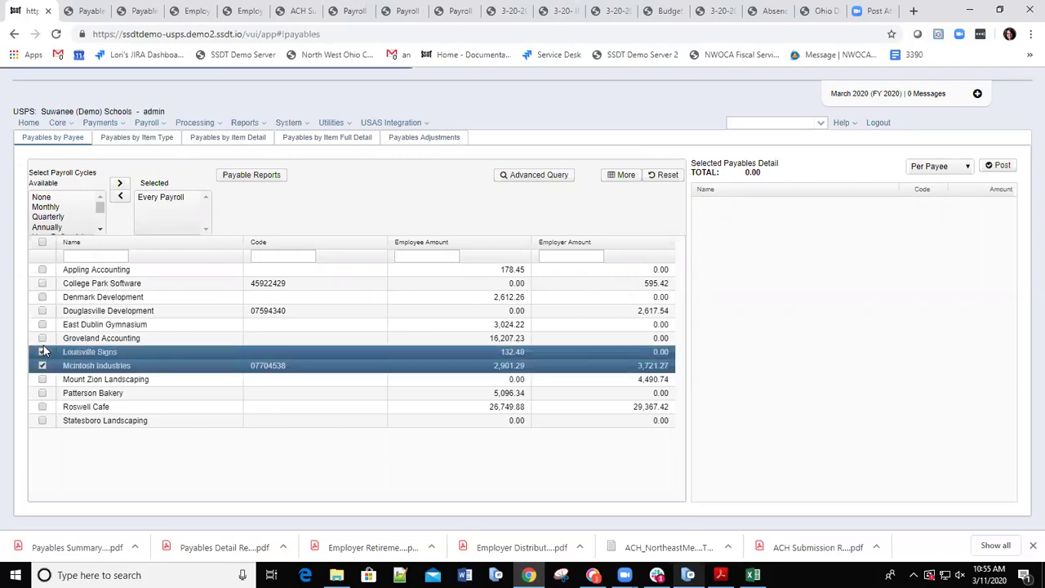
{"action": "left_click", "coordinate": [42, 243]}
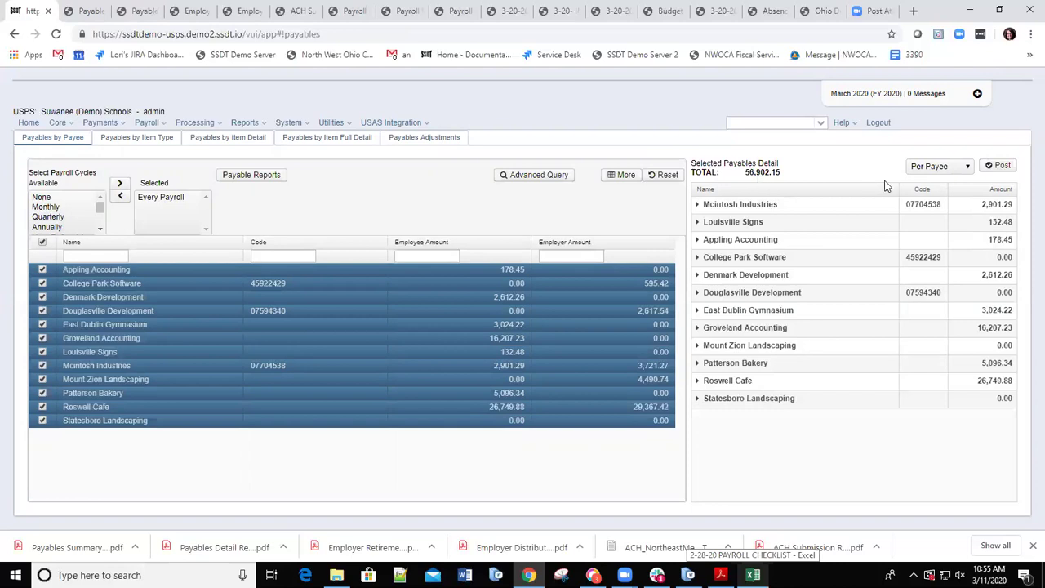
- Group the selected payables detail by Per Item Type, and return the grouping to Per Payee
{"action": "left_click", "coordinate": [967, 167]}
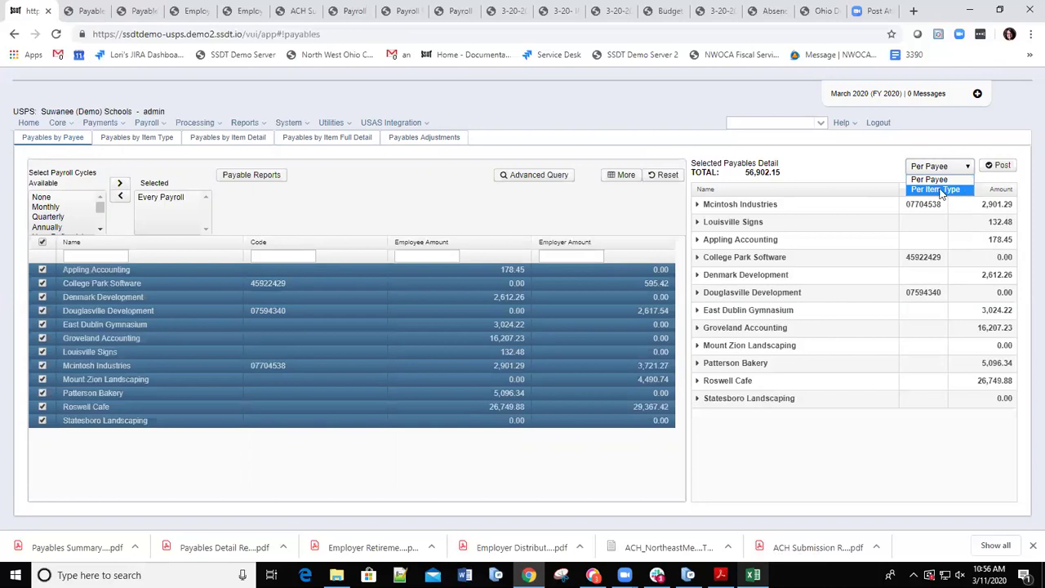
{"action": "left_click", "coordinate": [940, 190]}
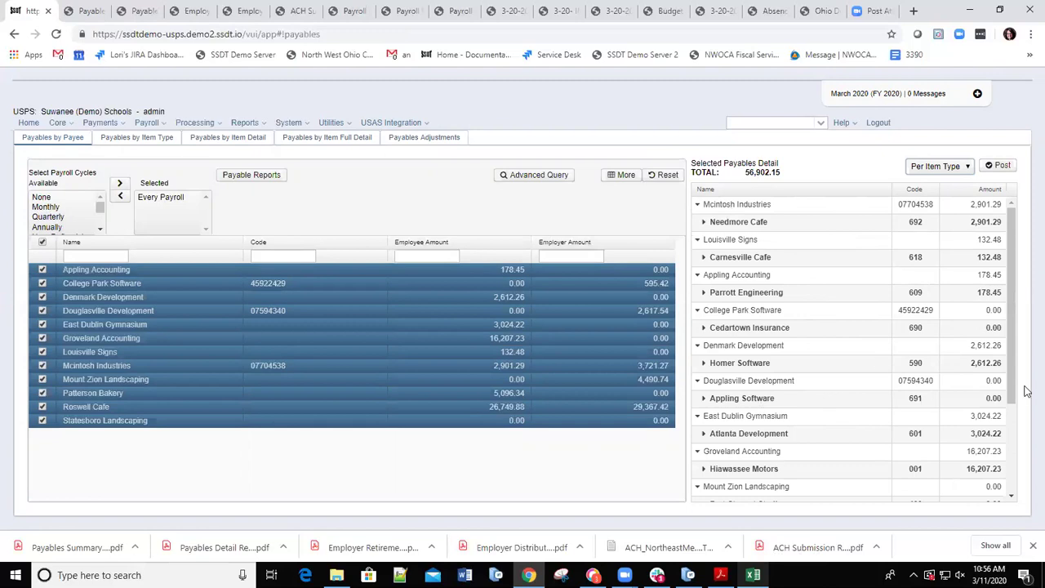
{"action": "left_click", "coordinate": [967, 168]}
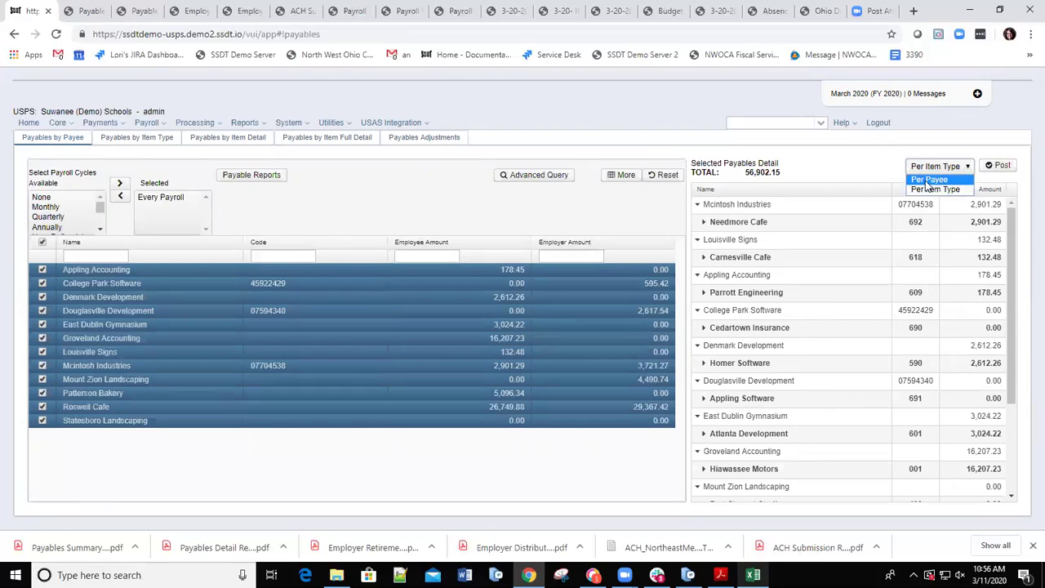
{"action": "left_click", "coordinate": [928, 181]}
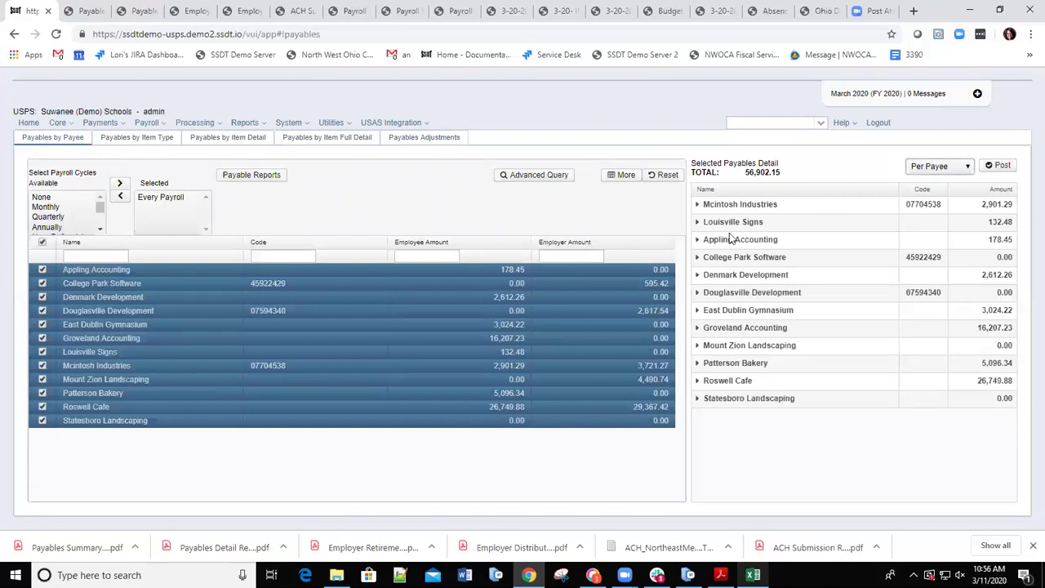
- Post the selected payables with PDF (Print) output, keeping the issued date 3/11/20, Default Bank Account and Default form
{"action": "left_click", "coordinate": [1000, 169]}
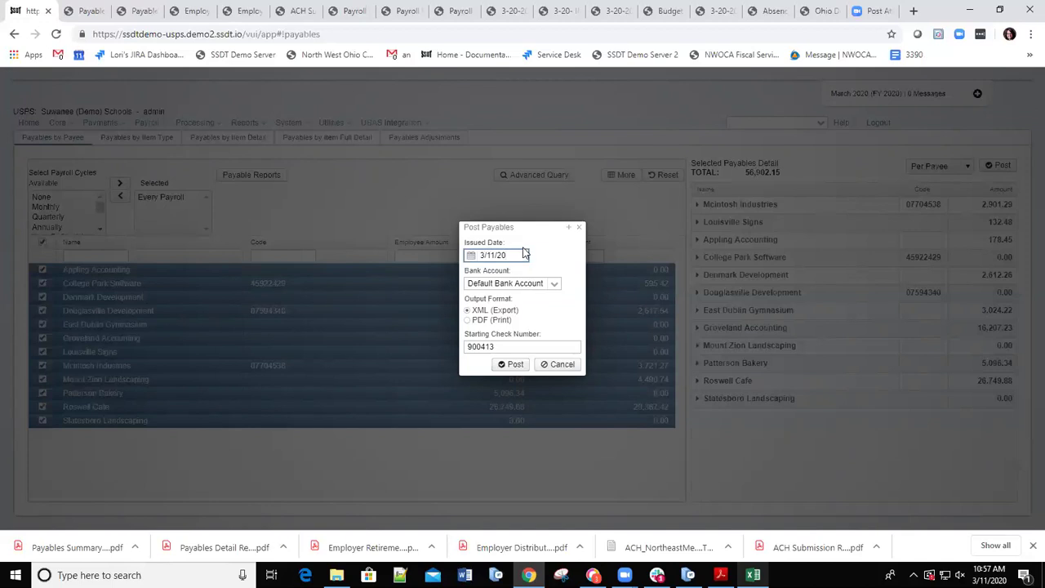
{"action": "left_click", "coordinate": [509, 255]}
{"action": "left_click", "coordinate": [553, 286]}
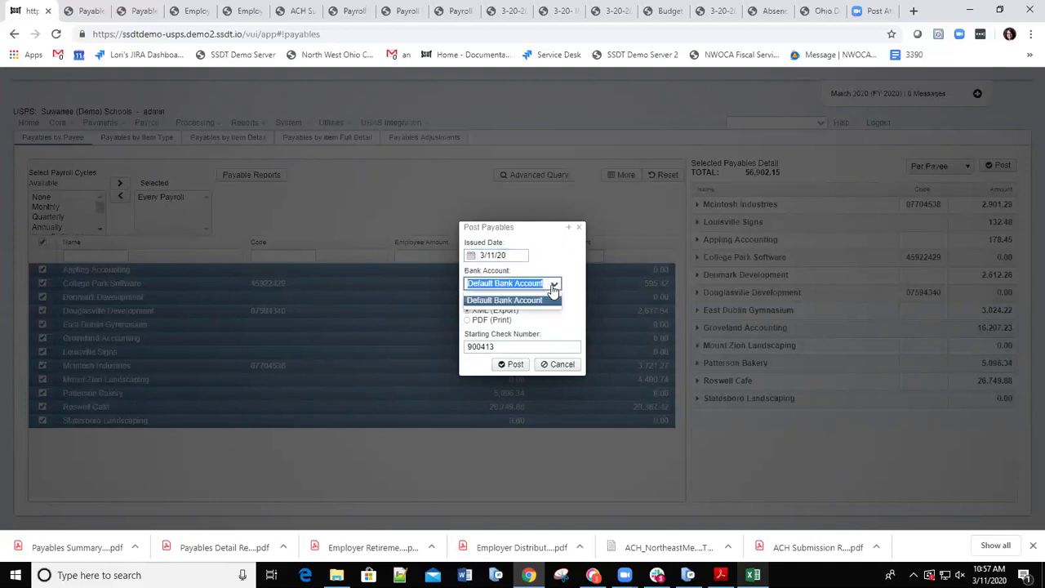
{"action": "left_click", "coordinate": [553, 288]}
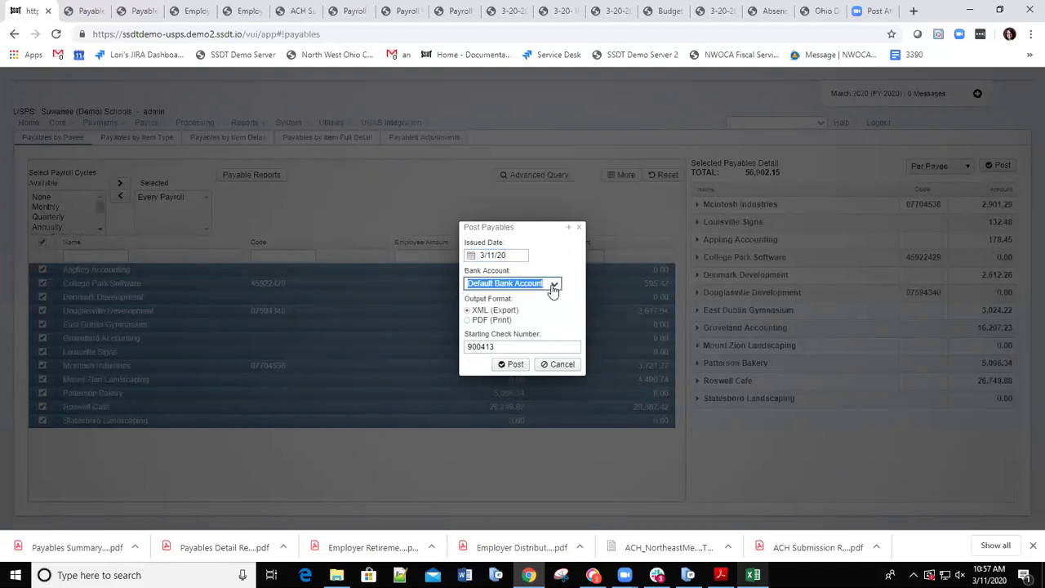
{"action": "left_click", "coordinate": [467, 321]}
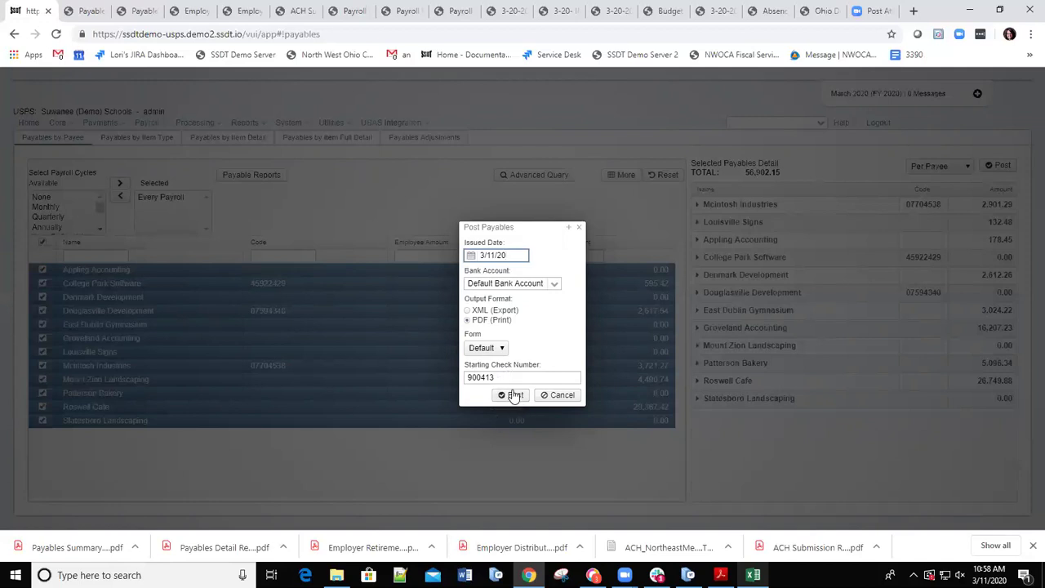
{"action": "left_click", "coordinate": [509, 396]}
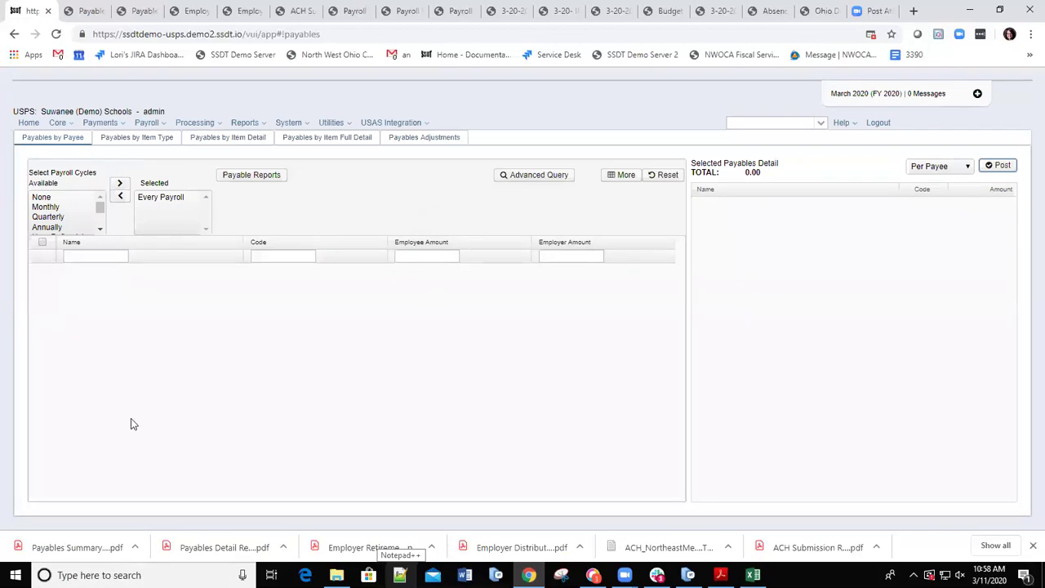
- Reopen Payables Summary Report (7) to look through it, and return to the payables page
{"action": "left_click", "coordinate": [59, 549]}
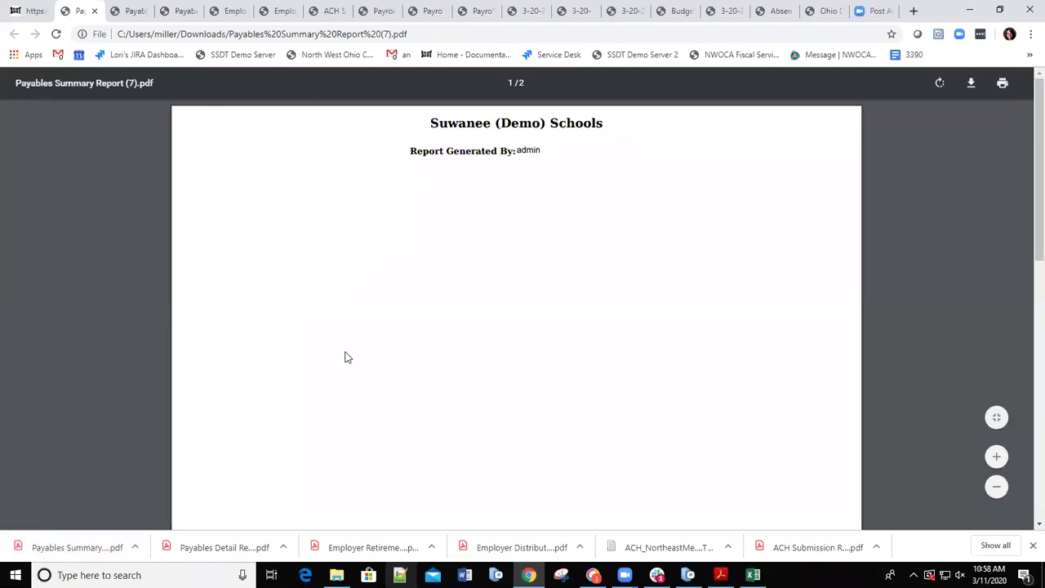
{"action": "scroll", "coordinate": [408, 360], "scroll_direction": "down", "scroll_amount": 15}
{"action": "scroll", "coordinate": [285, 211], "scroll_direction": "up", "scroll_amount": 15}
{"action": "left_click", "coordinate": [25, 11]}
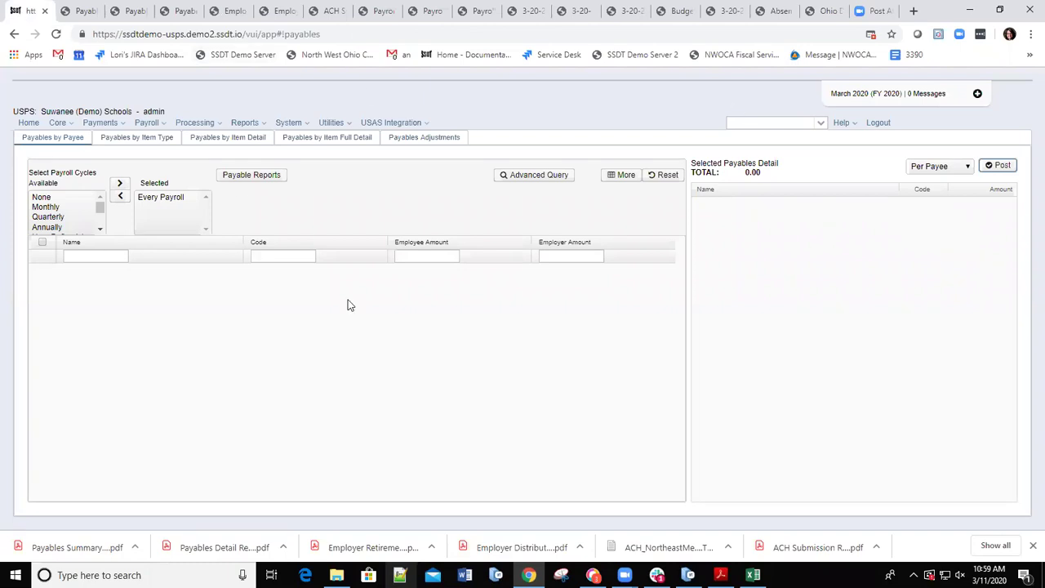
- Open the payee payment checks and filter them by issued date 03/11/2020
{"action": "left_click", "coordinate": [118, 124]}
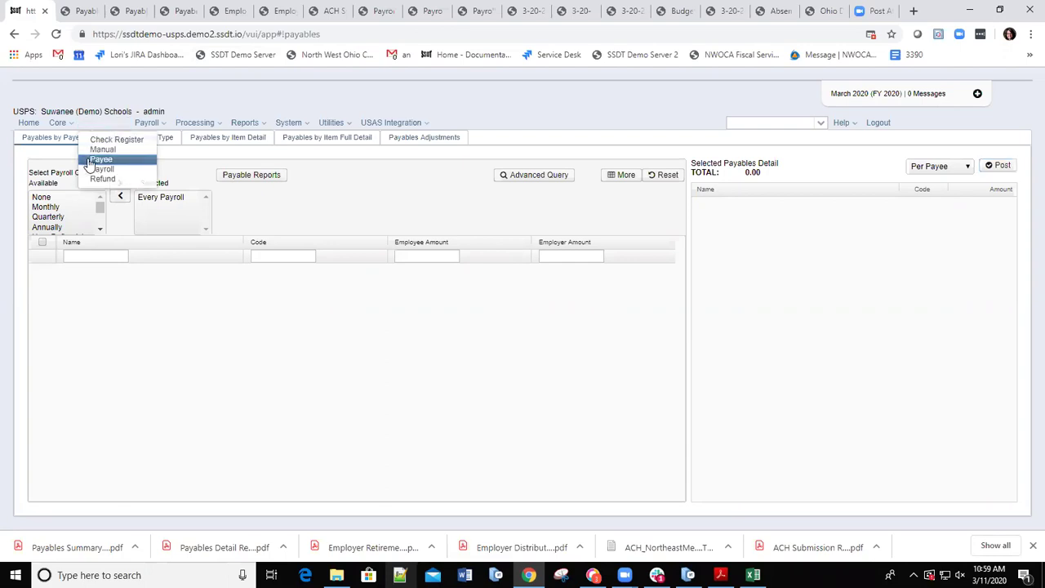
{"action": "left_click", "coordinate": [90, 161]}
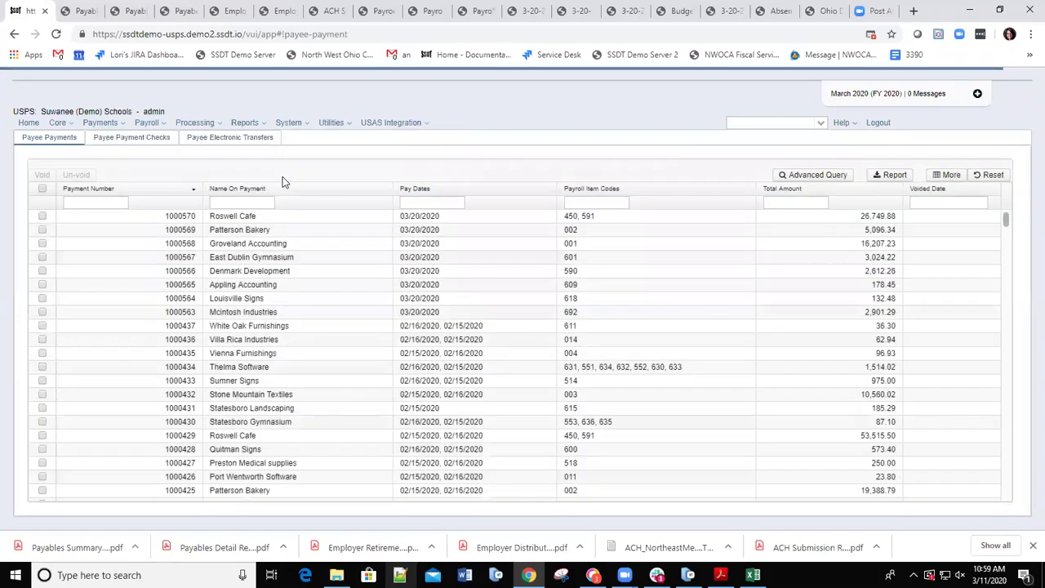
{"action": "left_click", "coordinate": [132, 139]}
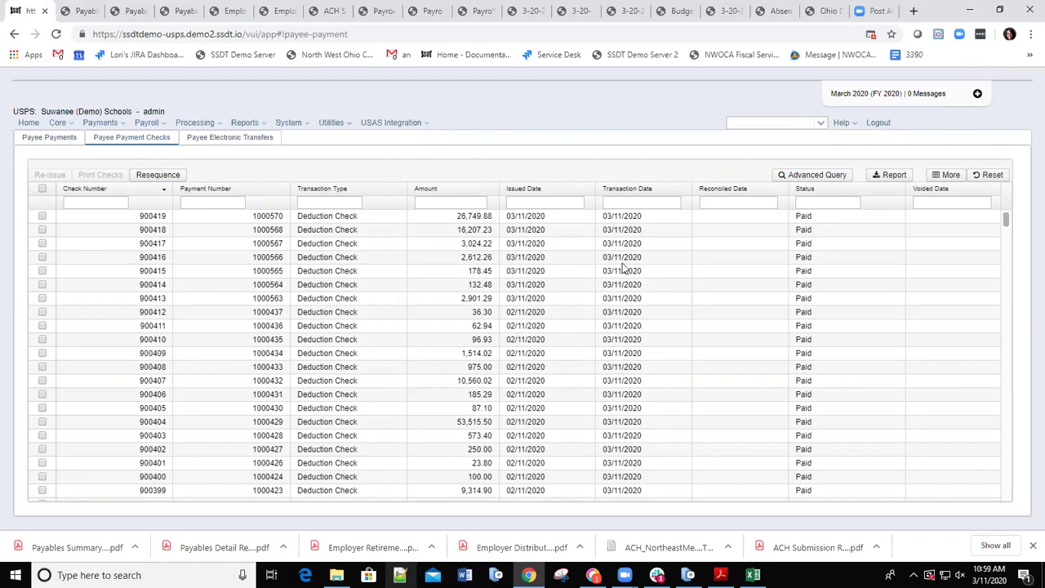
{"action": "left_click", "coordinate": [547, 202]}
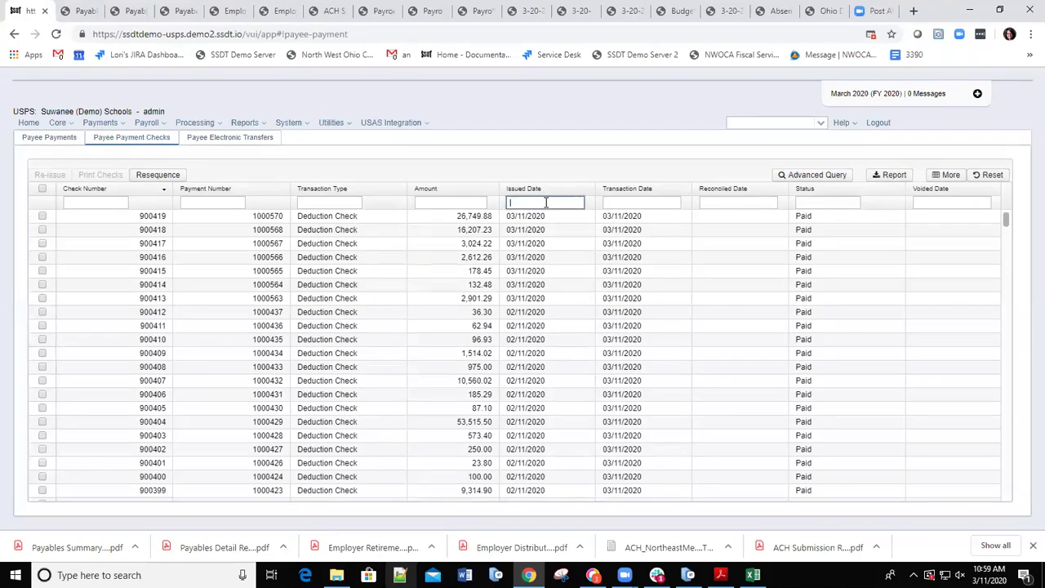
{"action": "type", "text": "03/11/2020"}
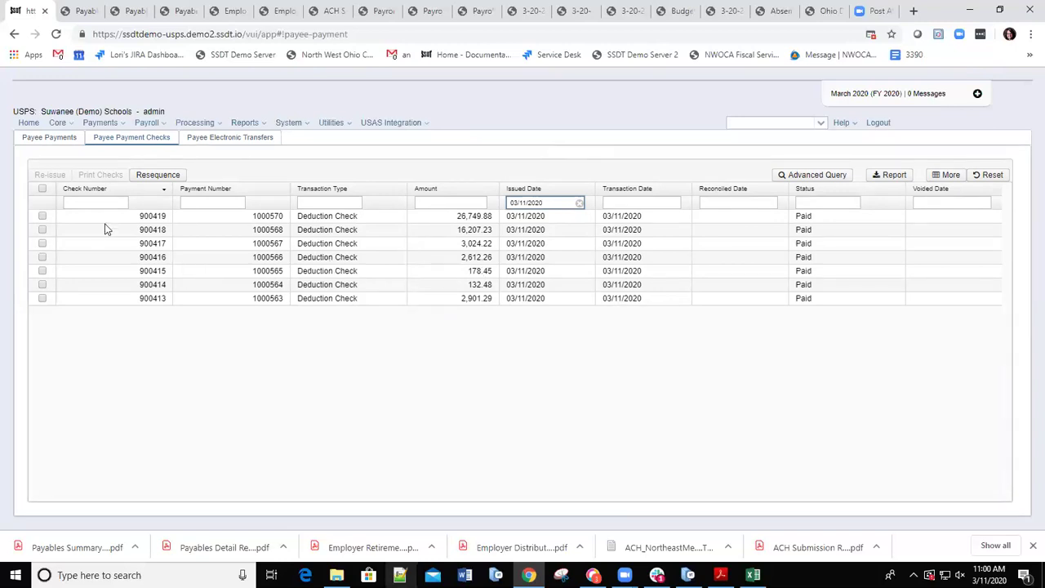
- Select all the filtered checks and print them with XML (Export) output, saving the file in Downloads as Checks (1)
{"action": "left_click", "coordinate": [42, 229]}
{"action": "left_click", "coordinate": [43, 244]}
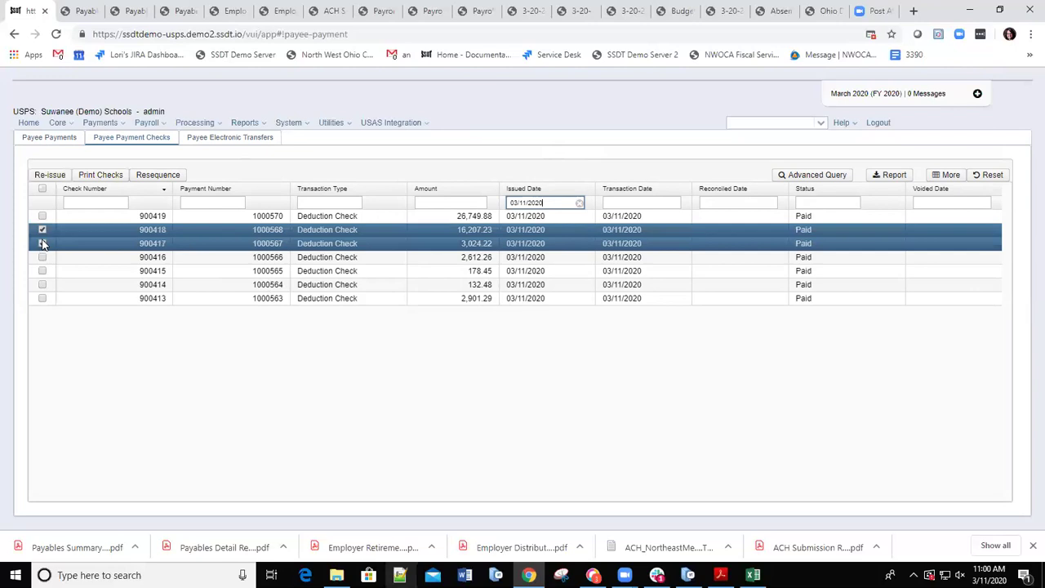
{"action": "left_click", "coordinate": [42, 190]}
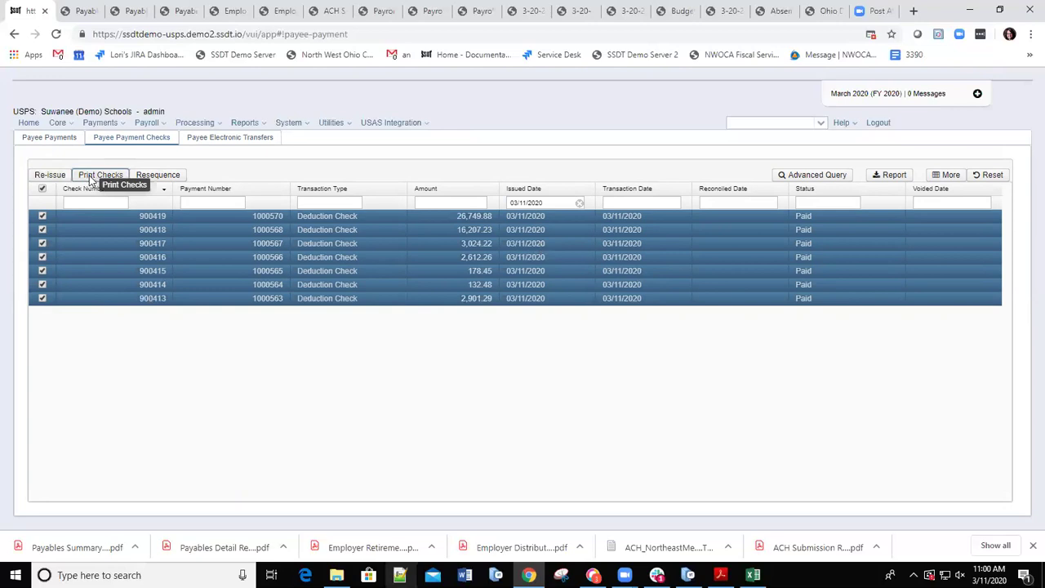
{"action": "left_click", "coordinate": [91, 178]}
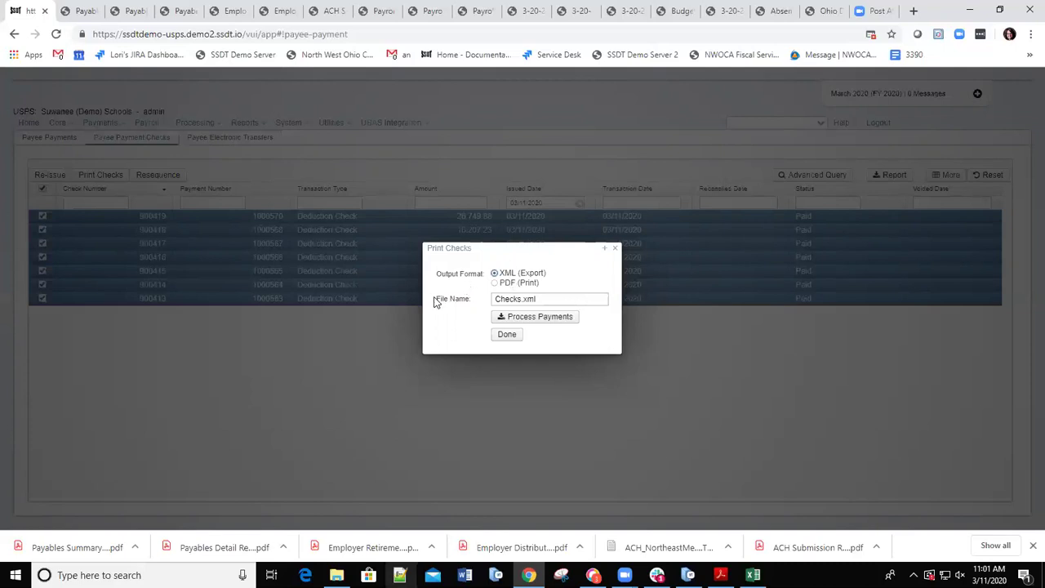
{"action": "left_click", "coordinate": [493, 299]}
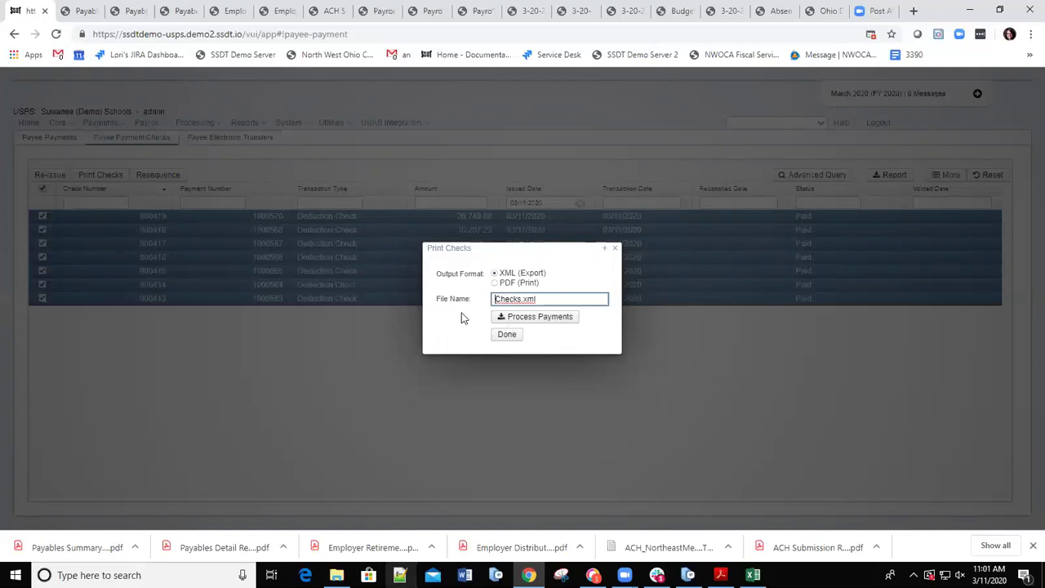
{"action": "left_click", "coordinate": [533, 318]}
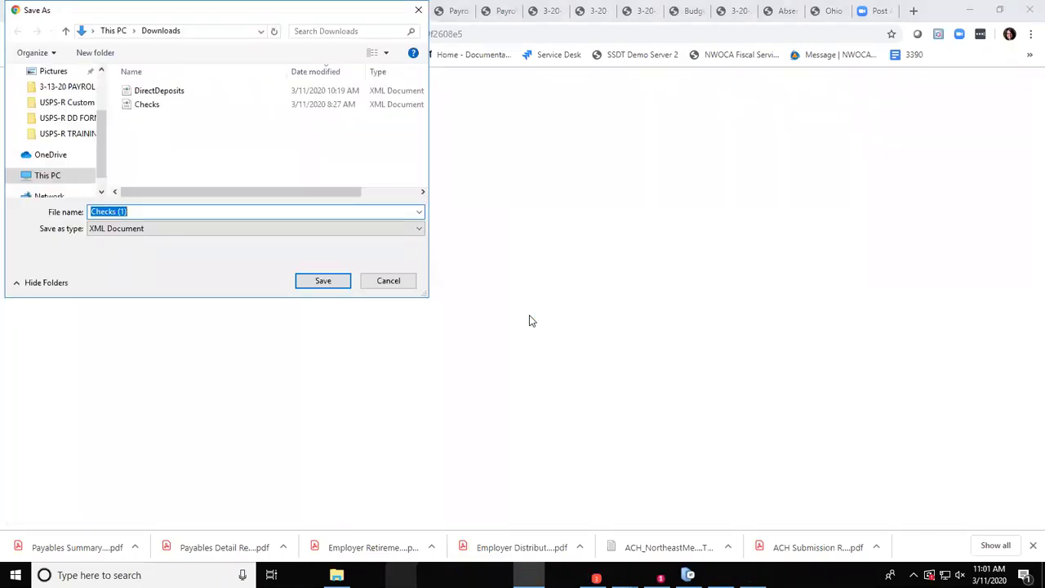
{"action": "left_click", "coordinate": [320, 281]}
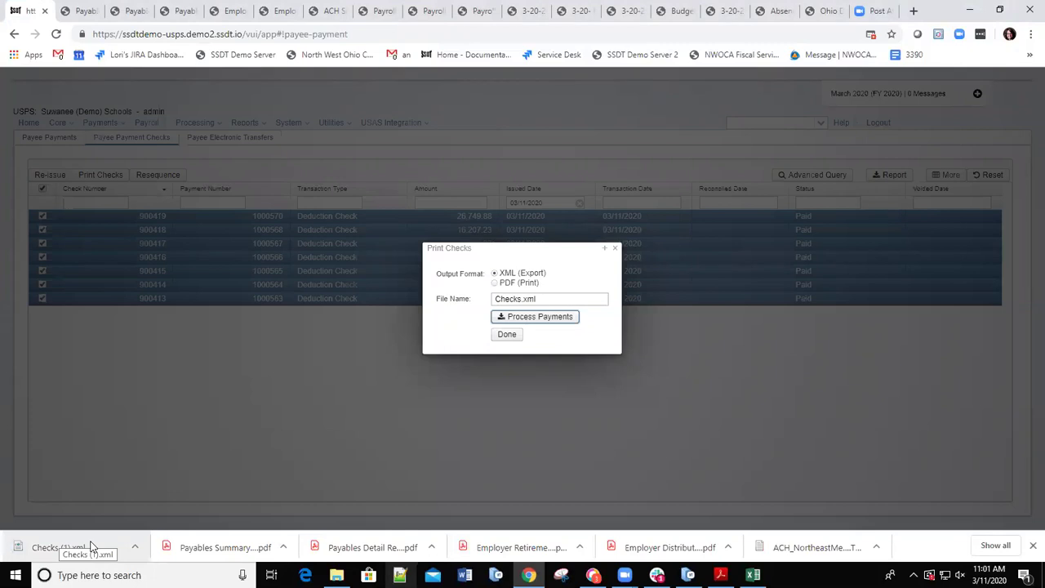
- Open the downloaded Checks (1).xml, look through its check payment details, and close it
{"action": "left_click", "coordinate": [32, 547]}
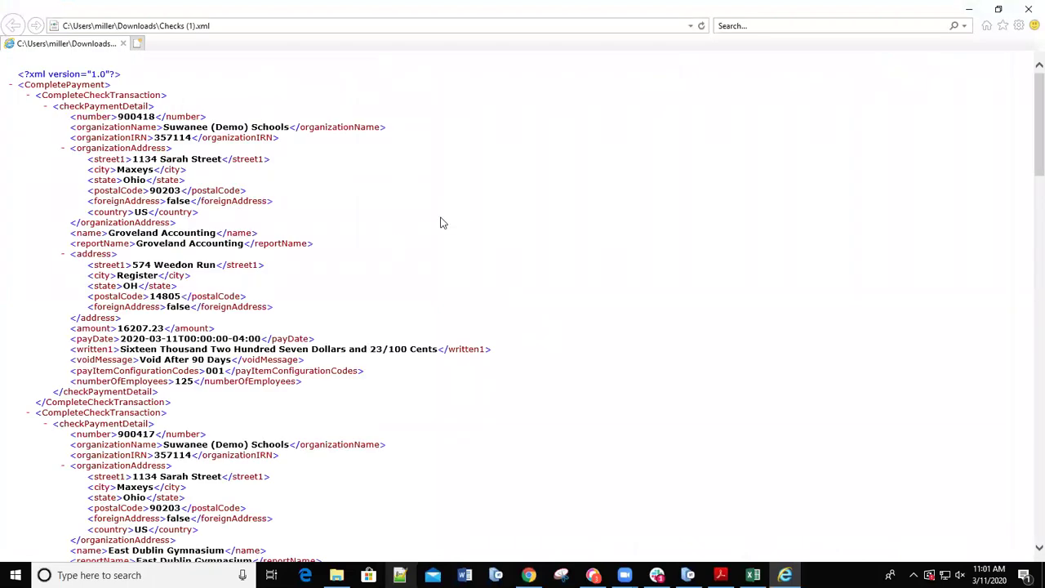
{"action": "scroll", "coordinate": [422, 287], "scroll_direction": "down", "scroll_amount": 12}
{"action": "scroll", "coordinate": [497, 325], "scroll_direction": "up", "scroll_amount": 12}
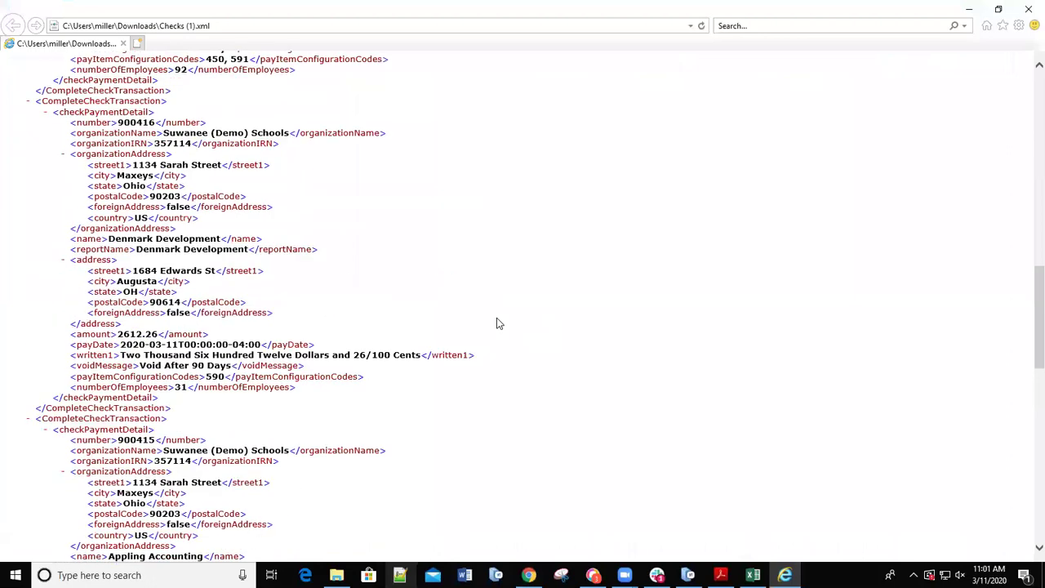
{"action": "left_click", "coordinate": [1027, 12]}
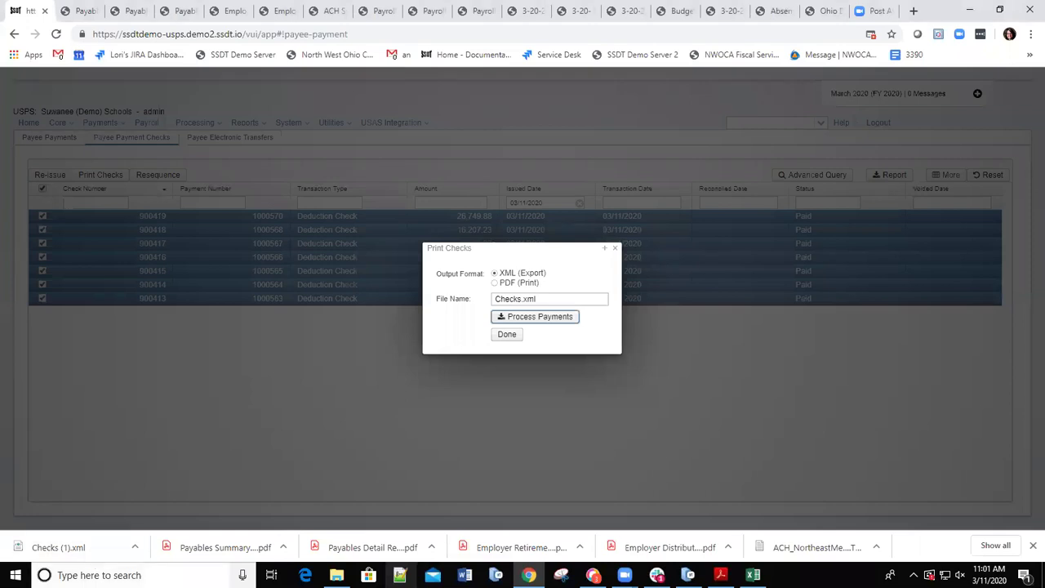
- Print the selected checks with PDF (Print) output and the Default form, saving the file in Downloads as Checks
{"action": "left_click", "coordinate": [494, 284]}
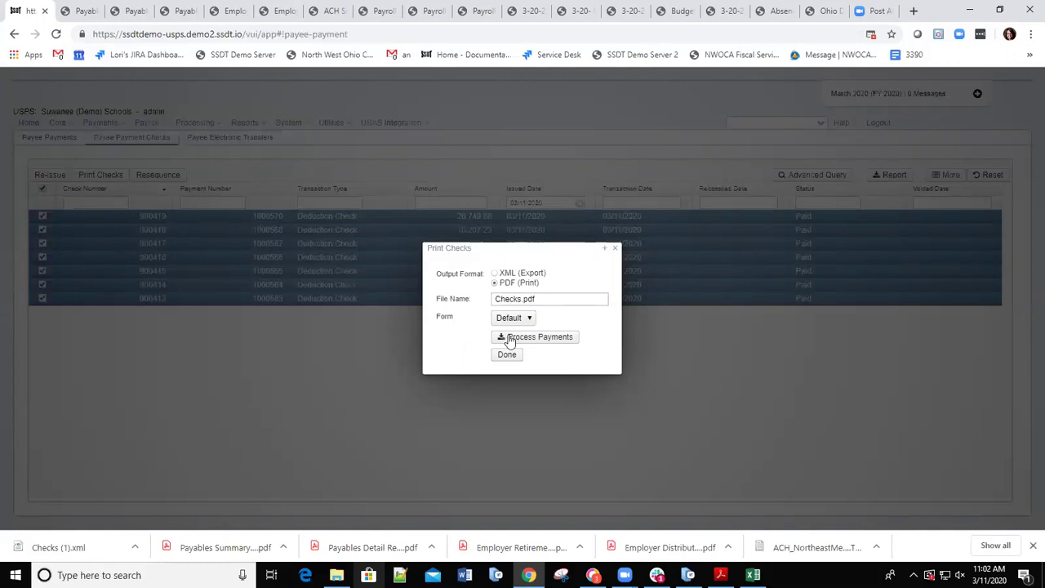
{"action": "left_click", "coordinate": [530, 319]}
{"action": "left_click", "coordinate": [515, 328]}
{"action": "left_click", "coordinate": [544, 341]}
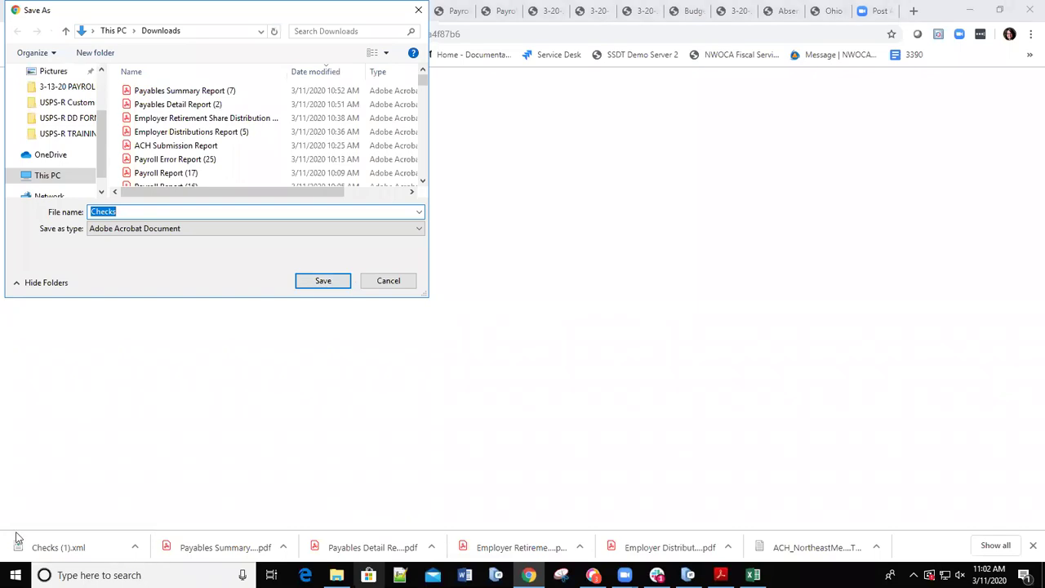
{"action": "key", "text": "Return"}
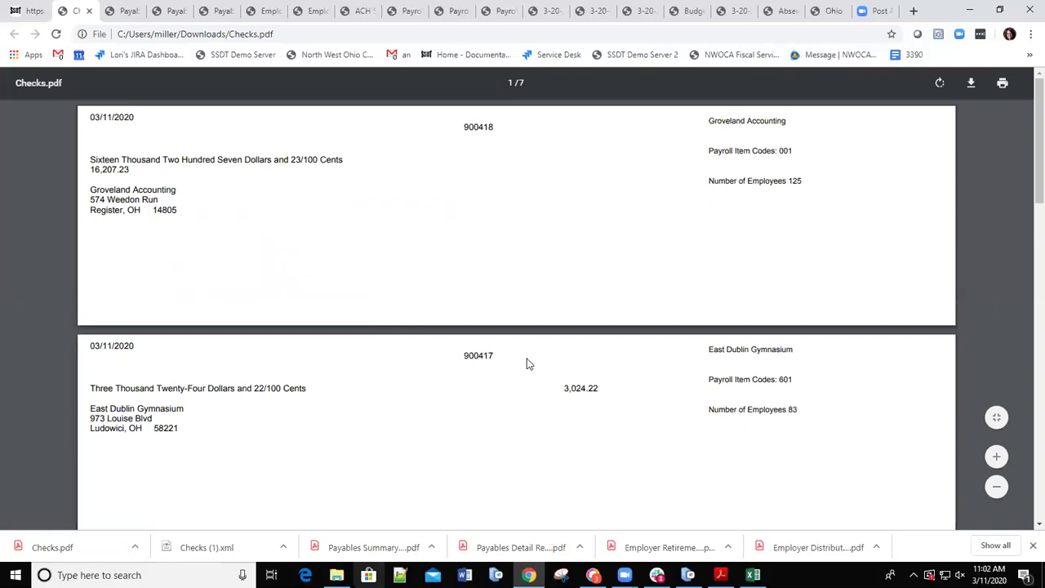
- Look through the printed checks in Checks.pdf, return to the payee payment checks, and close the Print Checks dialog
{"action": "scroll", "coordinate": [457, 423], "scroll_direction": "down", "scroll_amount": 15}
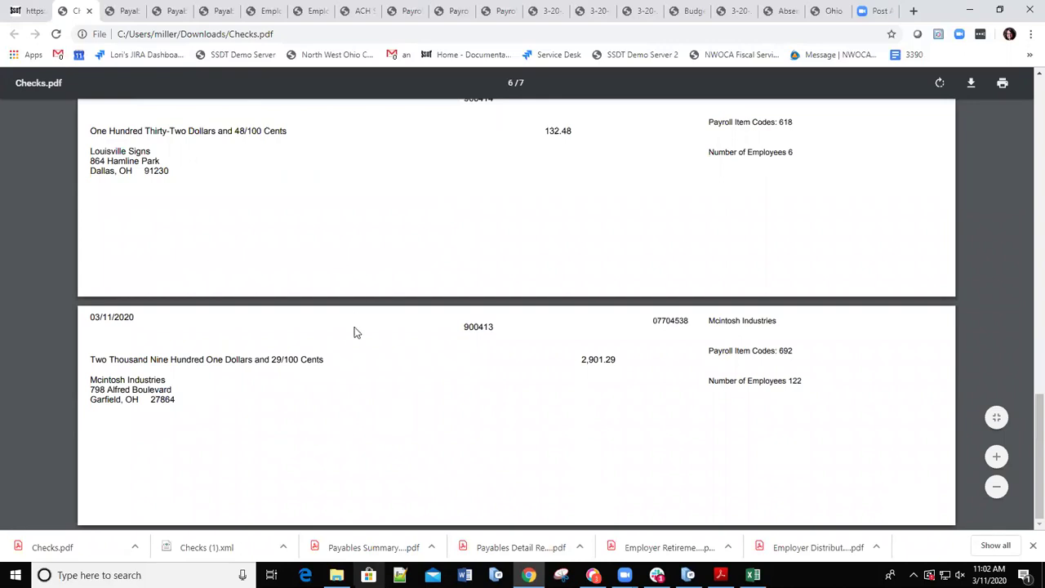
{"action": "scroll", "coordinate": [419, 247], "scroll_direction": "up", "scroll_amount": 15}
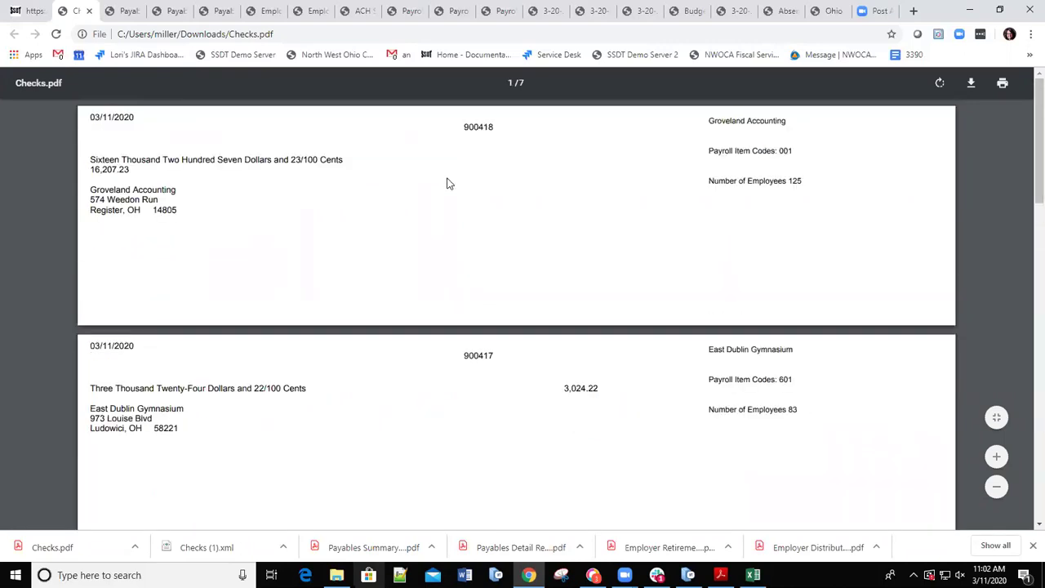
{"action": "scroll", "coordinate": [455, 196], "scroll_direction": "down", "scroll_amount": 15}
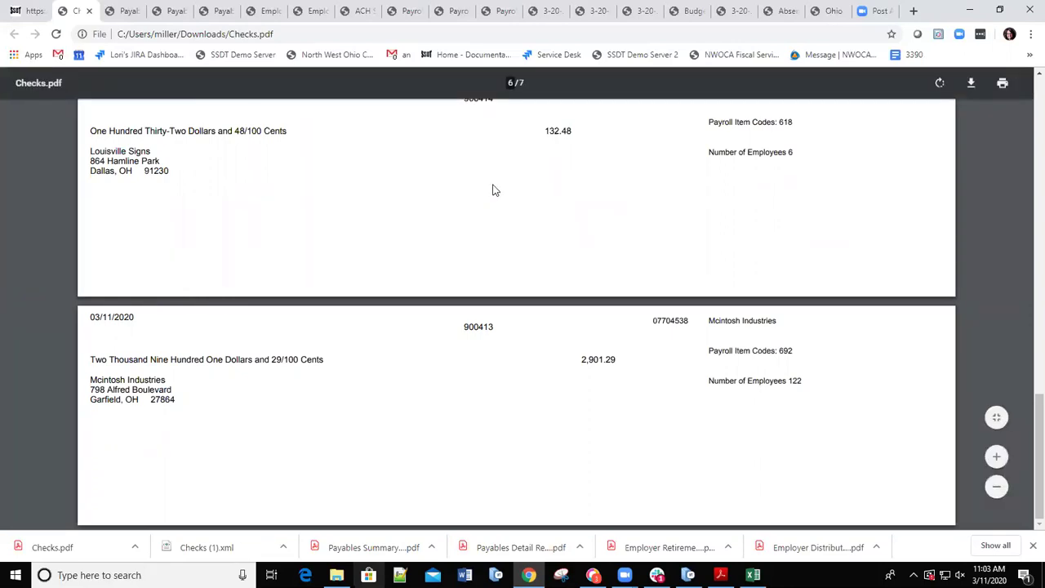
{"action": "scroll", "coordinate": [492, 191], "scroll_direction": "up", "scroll_amount": 10}
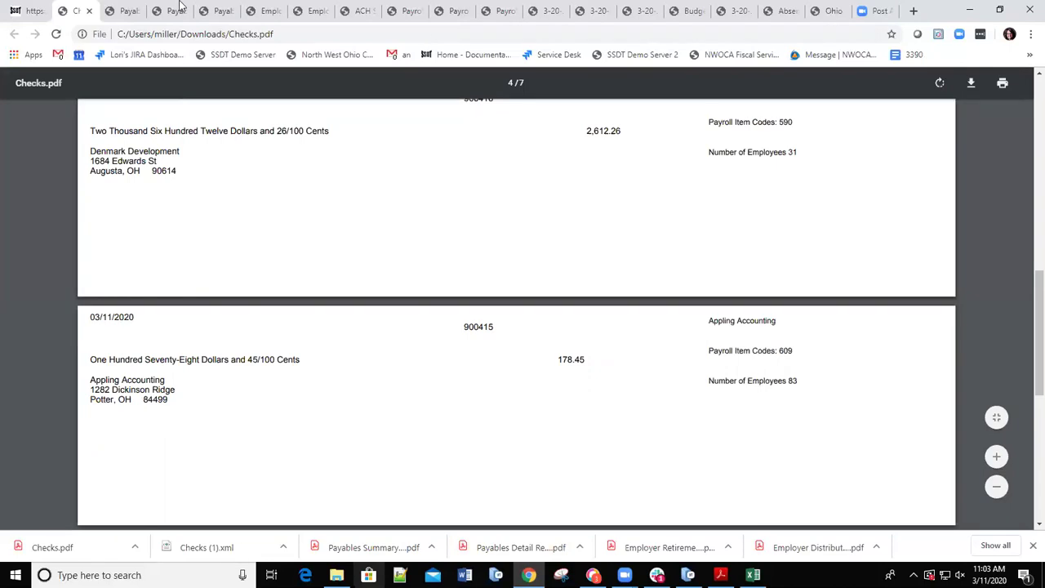
{"action": "left_click", "coordinate": [30, 10]}
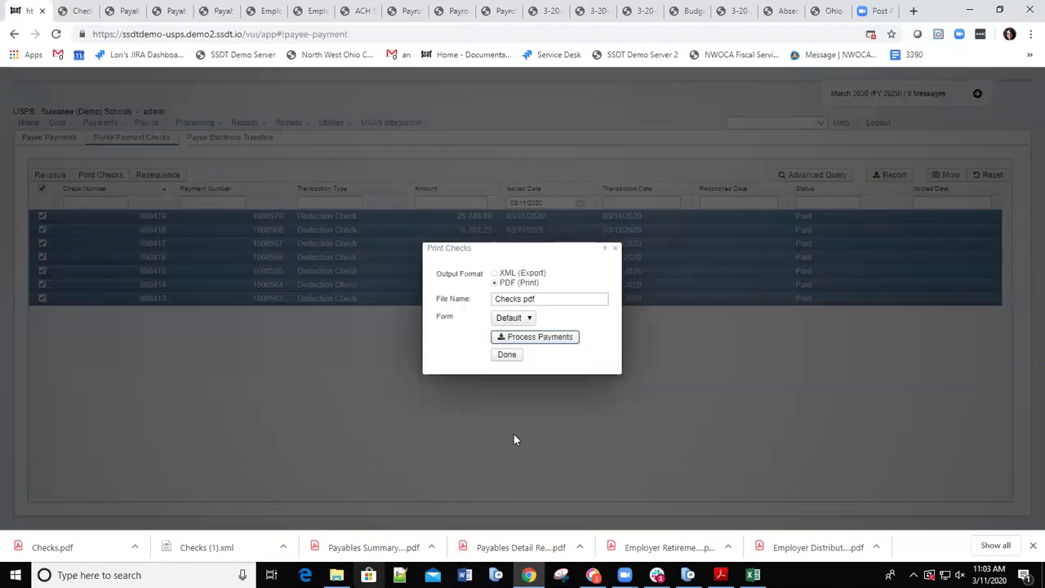
{"action": "left_click", "coordinate": [615, 248]}
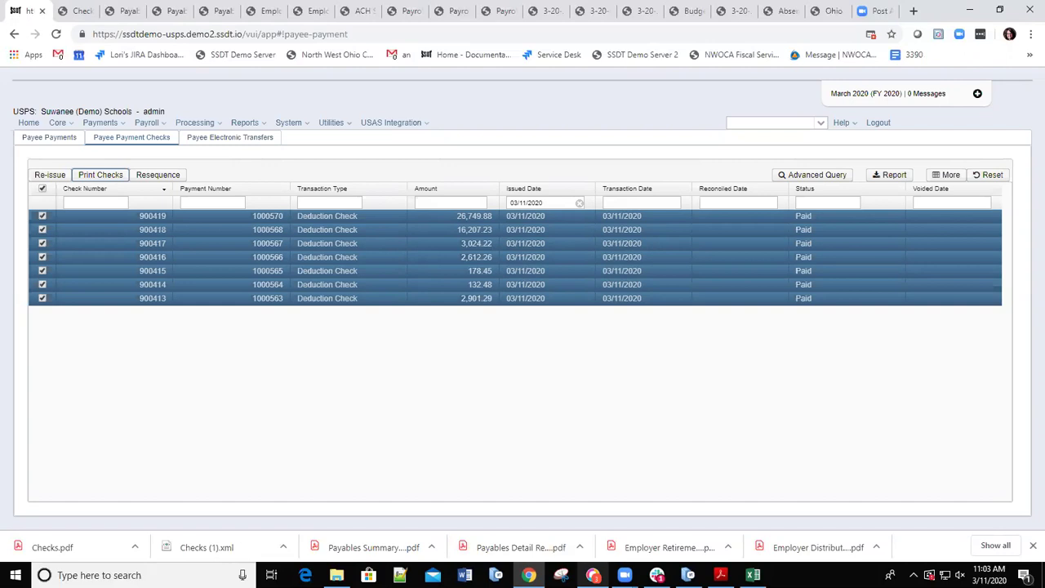
- Open the Account Mapping utility, add an empty mapping row at the end of the list, and remove it again
{"action": "left_click", "coordinate": [348, 127]}
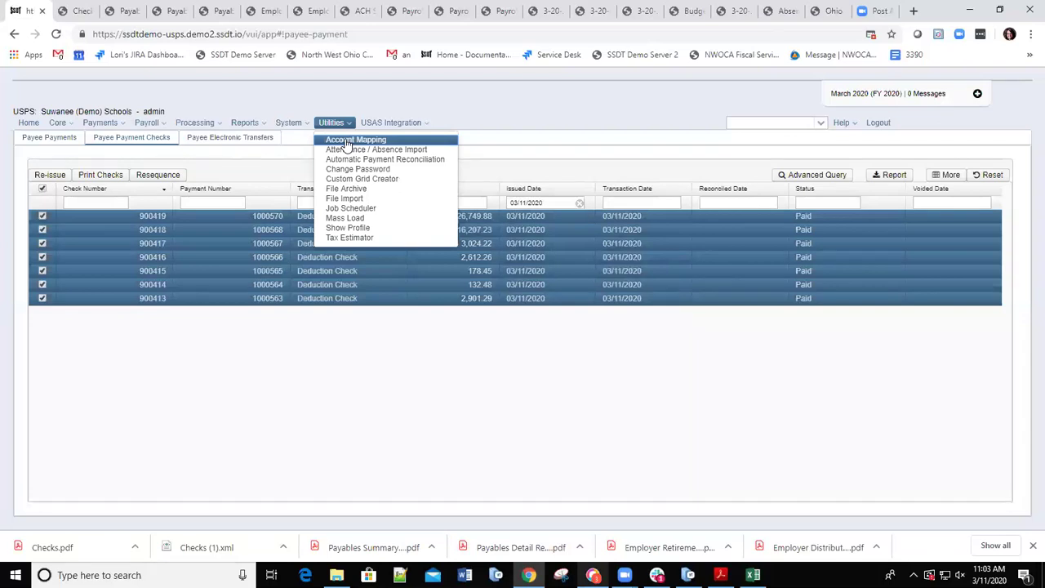
{"action": "left_click", "coordinate": [347, 142]}
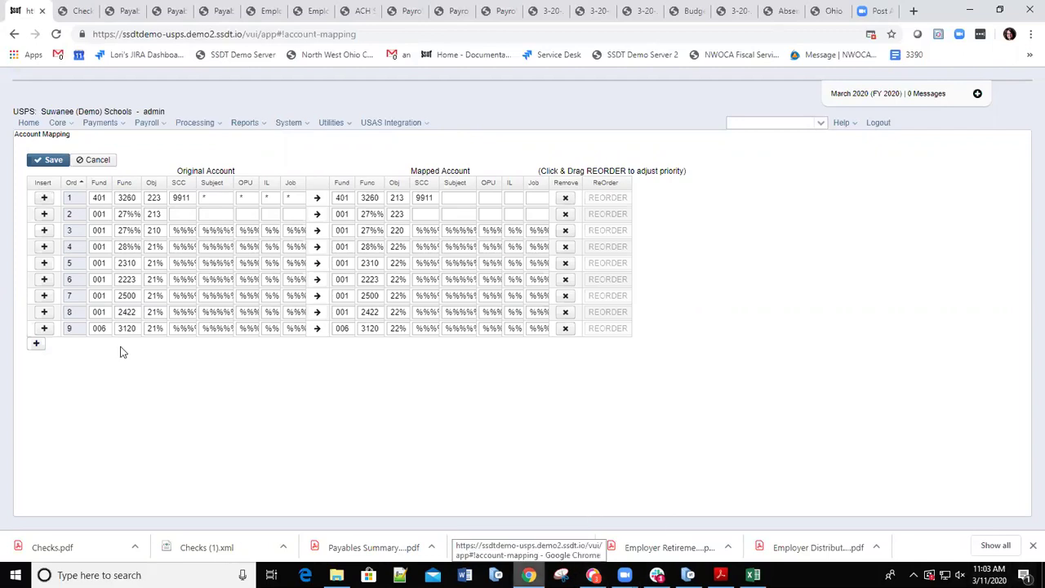
{"action": "left_click", "coordinate": [36, 345]}
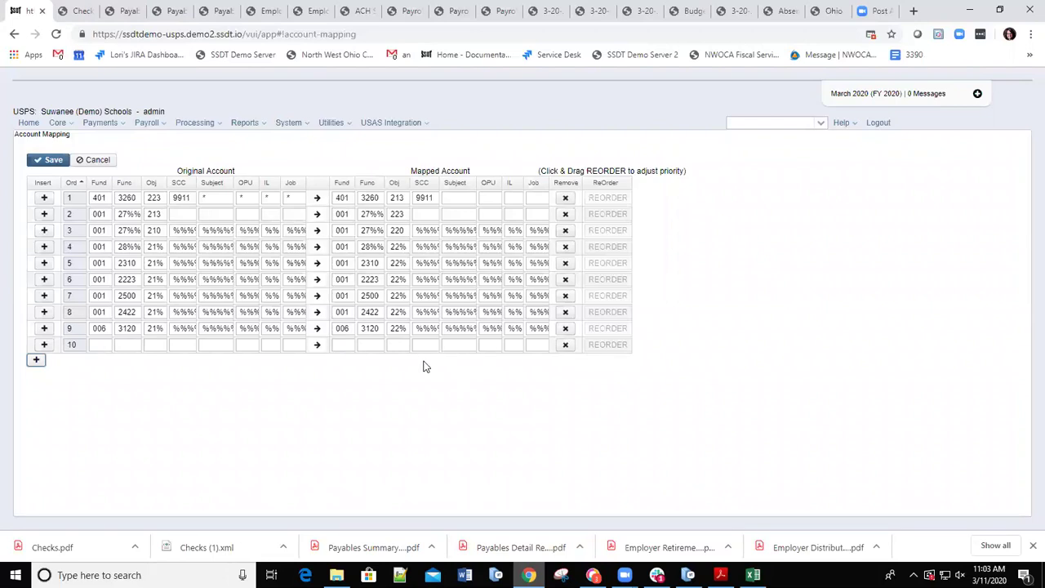
{"action": "left_click", "coordinate": [565, 346]}
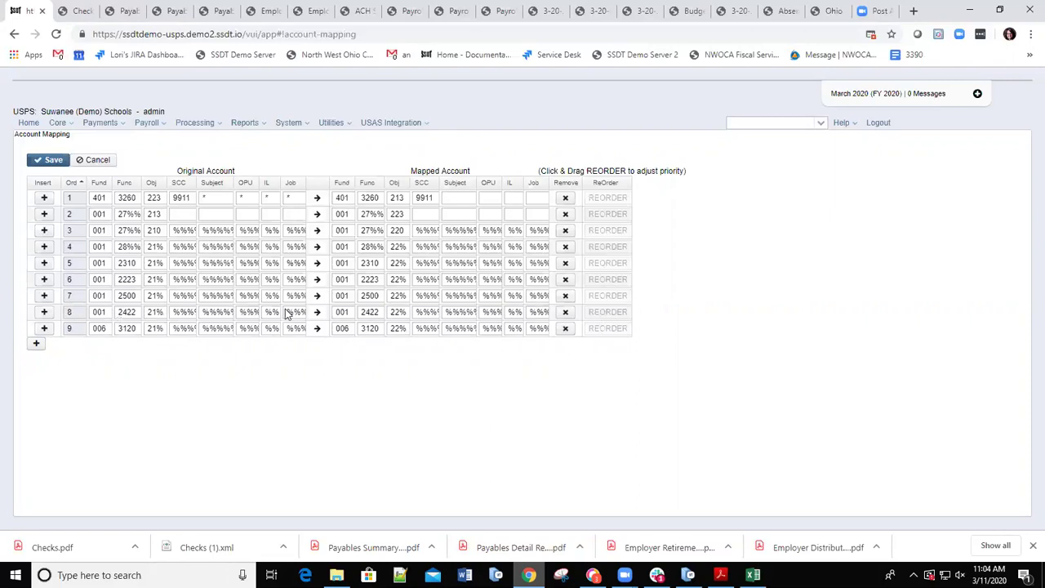
- Try reordering the mapping for fund 001, function 2422 to first priority, and move it down to fifth
{"action": "left_click_drag", "start_coordinate": [77, 311], "coordinate": [79, 215]}
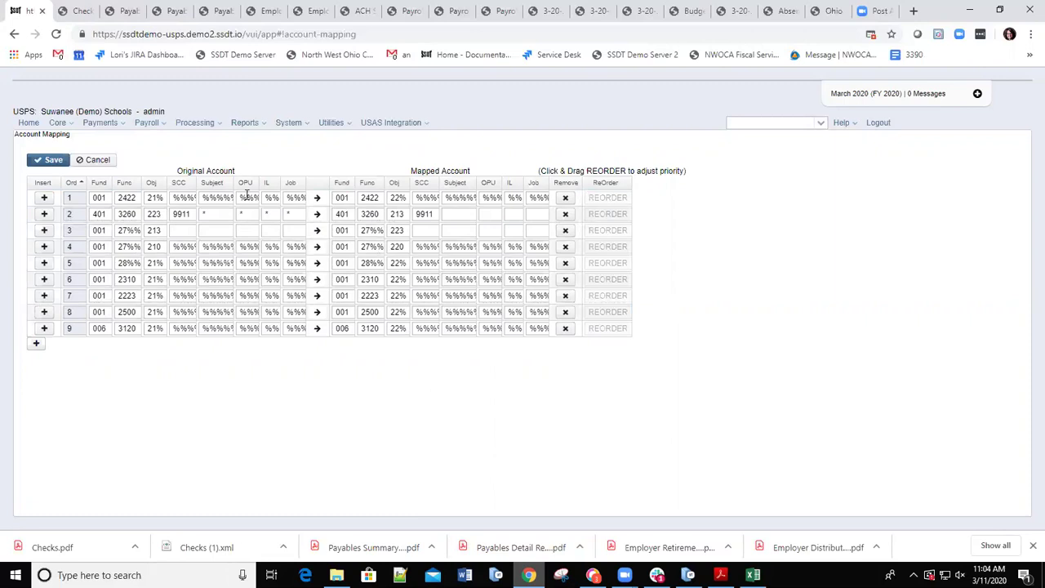
{"action": "left_click", "coordinate": [123, 200]}
{"action": "left_click_drag", "start_coordinate": [122, 199], "coordinate": [115, 262]}
{"action": "left_click", "coordinate": [70, 266]}
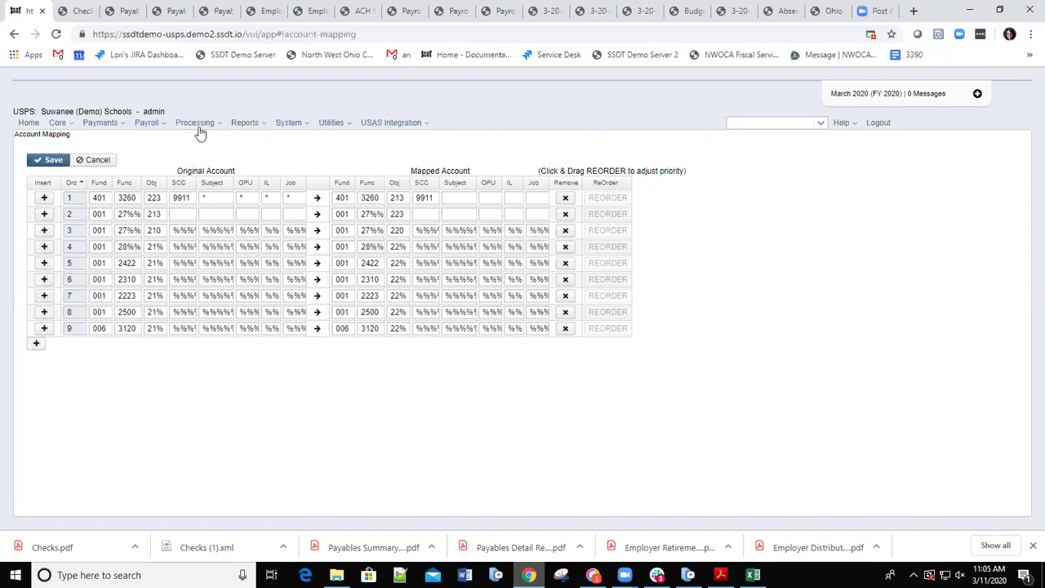
- Open the SERS Per Pay Report options and sort the report by Employee Name
{"action": "left_click", "coordinate": [263, 124]}
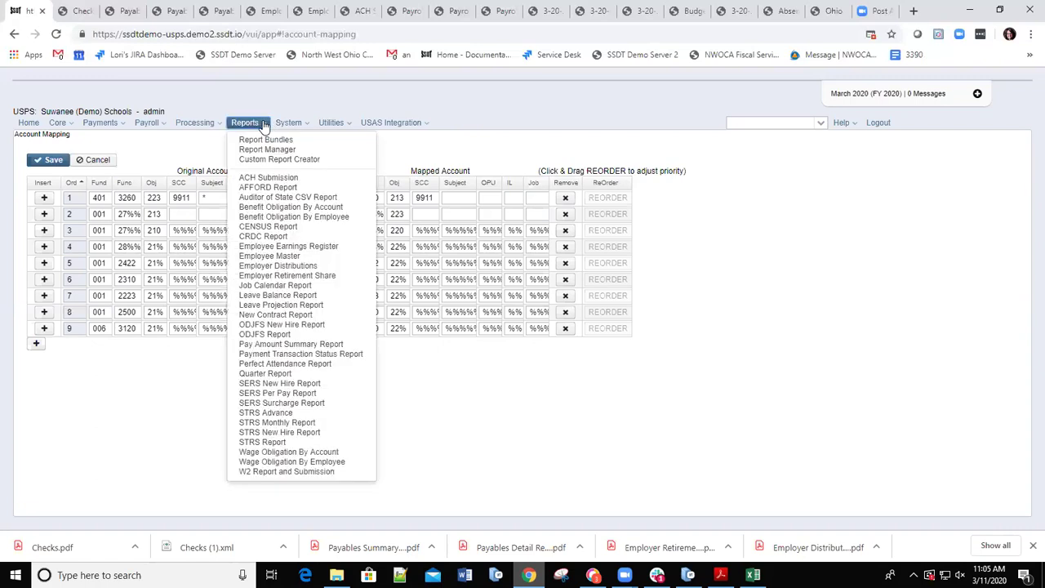
{"action": "left_click", "coordinate": [265, 394]}
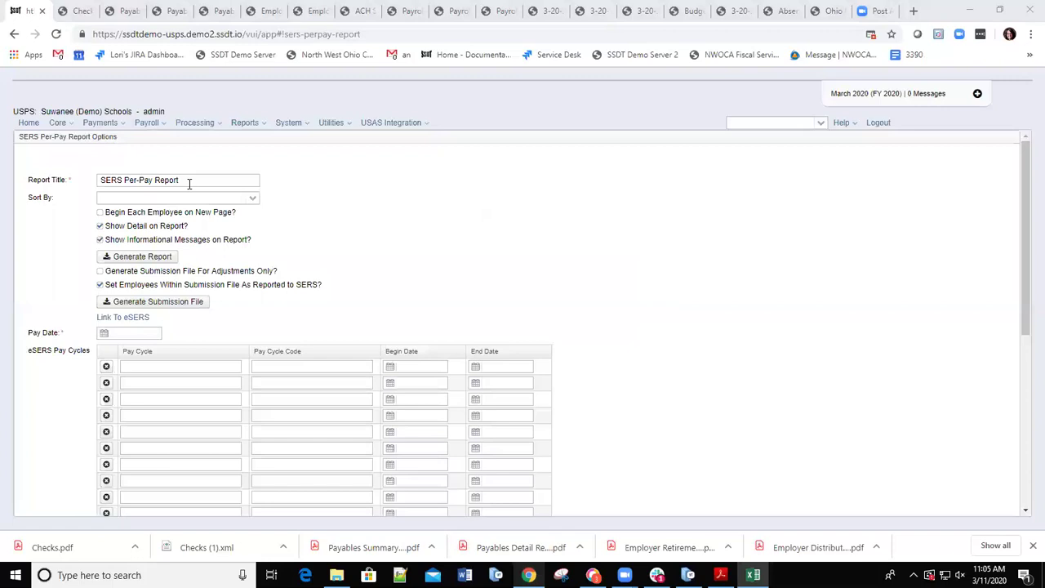
{"action": "left_click", "coordinate": [254, 205]}
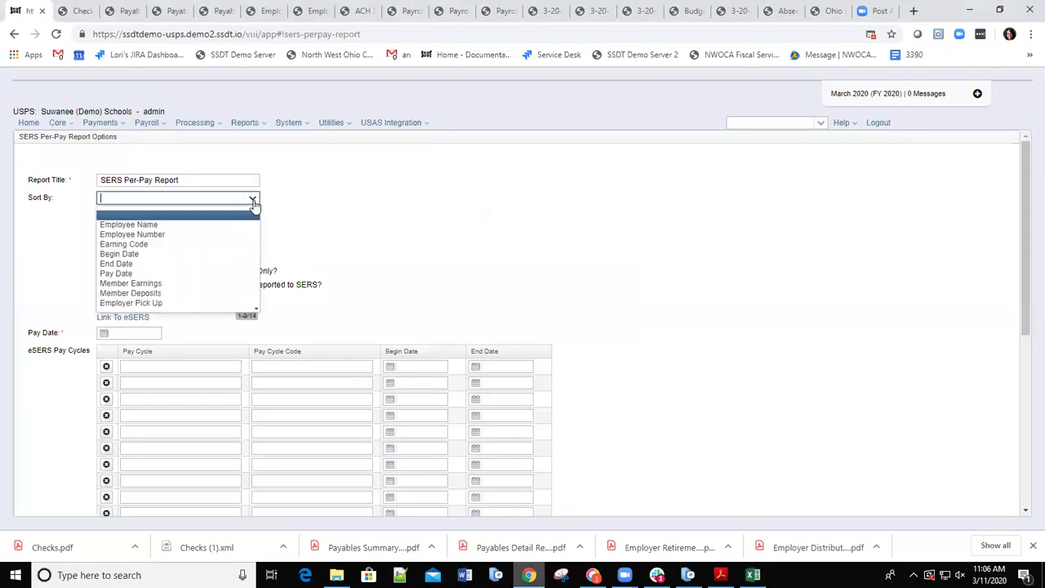
{"action": "left_click", "coordinate": [154, 225]}
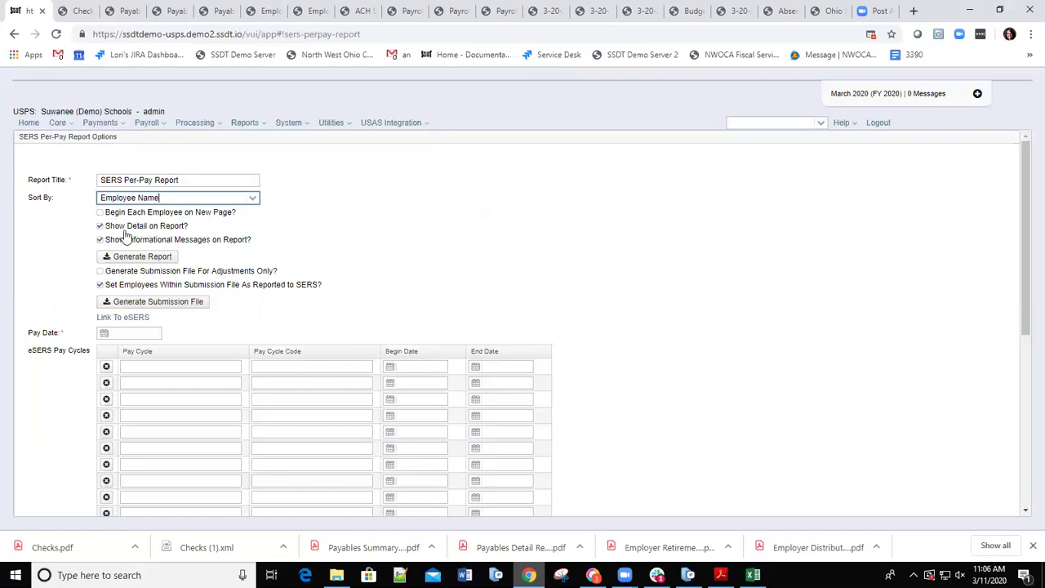
- Review the SERS report's message and submission options, the eSERS pay cycle grid, the historical payrolls and the payroll payments
{"action": "left_click", "coordinate": [100, 240]}
{"action": "left_click", "coordinate": [101, 281]}
{"action": "left_click", "coordinate": [100, 285]}
{"action": "left_click", "coordinate": [137, 333]}
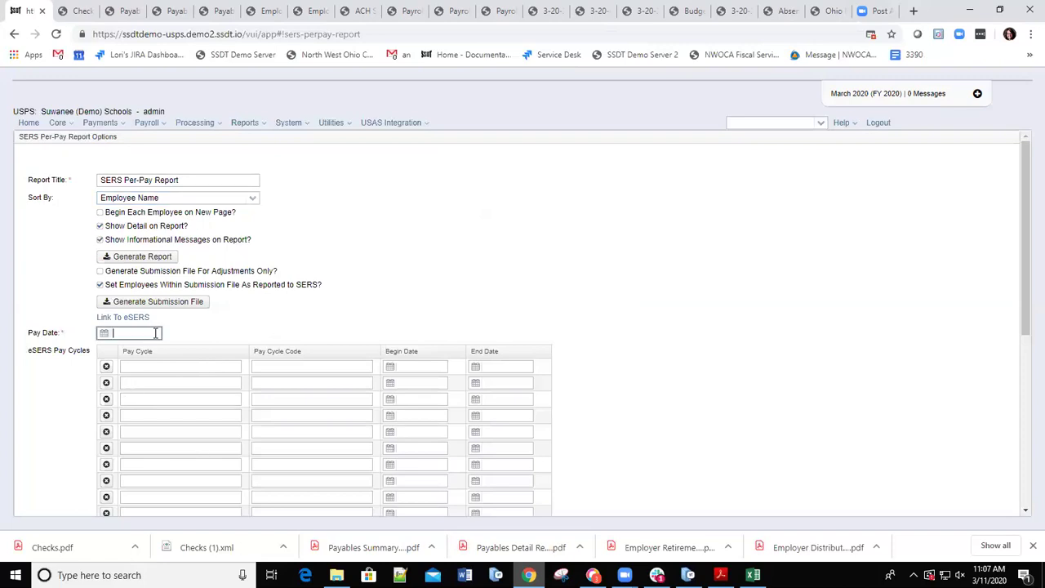
{"action": "scroll", "coordinate": [203, 335], "scroll_direction": "down", "scroll_amount": 4}
{"action": "scroll", "coordinate": [148, 331], "scroll_direction": "up", "scroll_amount": 2}
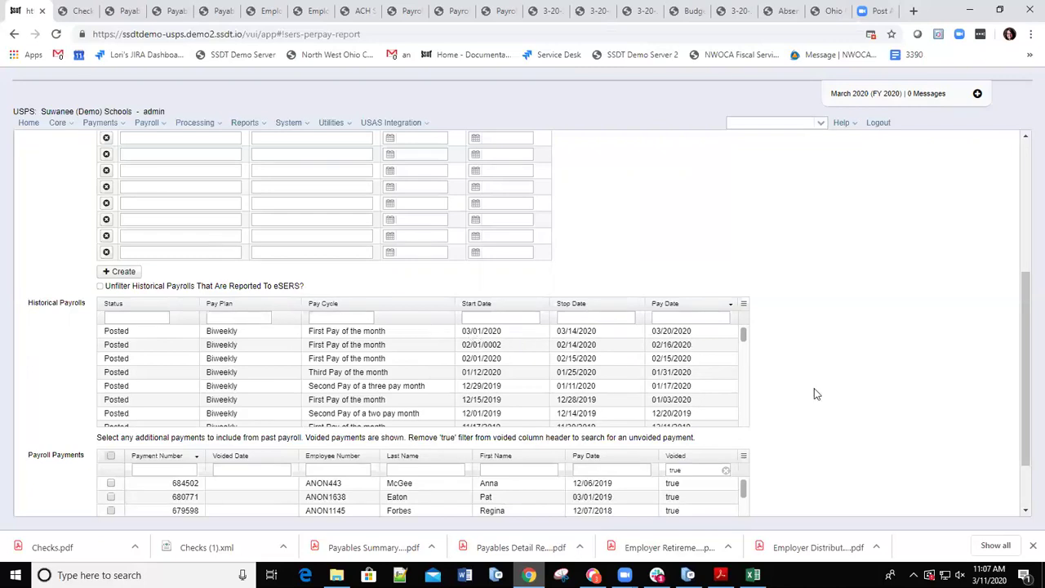
{"action": "scroll", "coordinate": [523, 304], "scroll_direction": "down", "scroll_amount": 1}
{"action": "scroll", "coordinate": [367, 278], "scroll_direction": "up", "scroll_amount": 1}
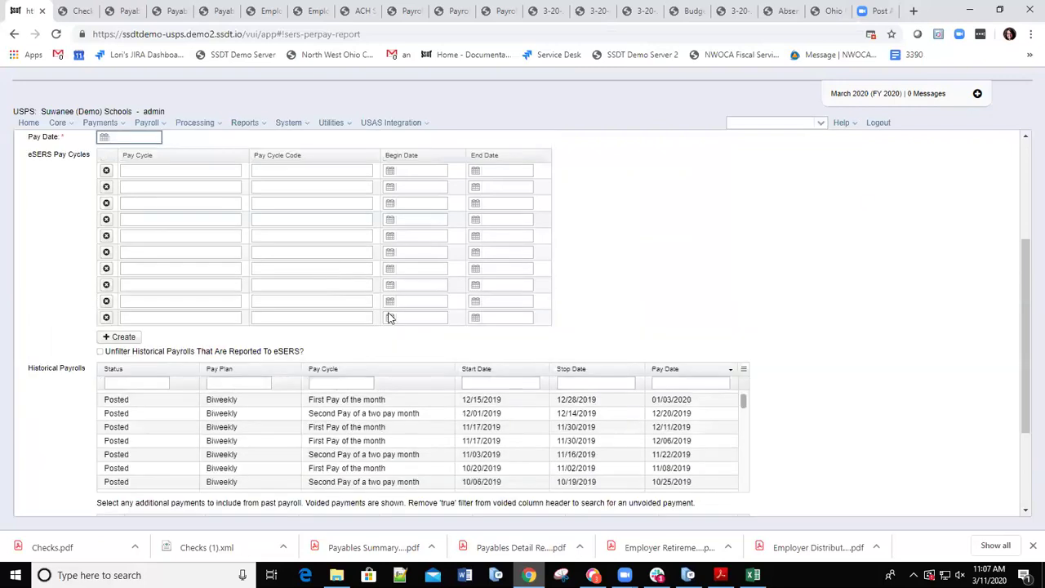
{"action": "scroll", "coordinate": [389, 317], "scroll_direction": "up", "scroll_amount": 1}
{"action": "scroll", "coordinate": [532, 354], "scroll_direction": "up", "scroll_amount": 1}
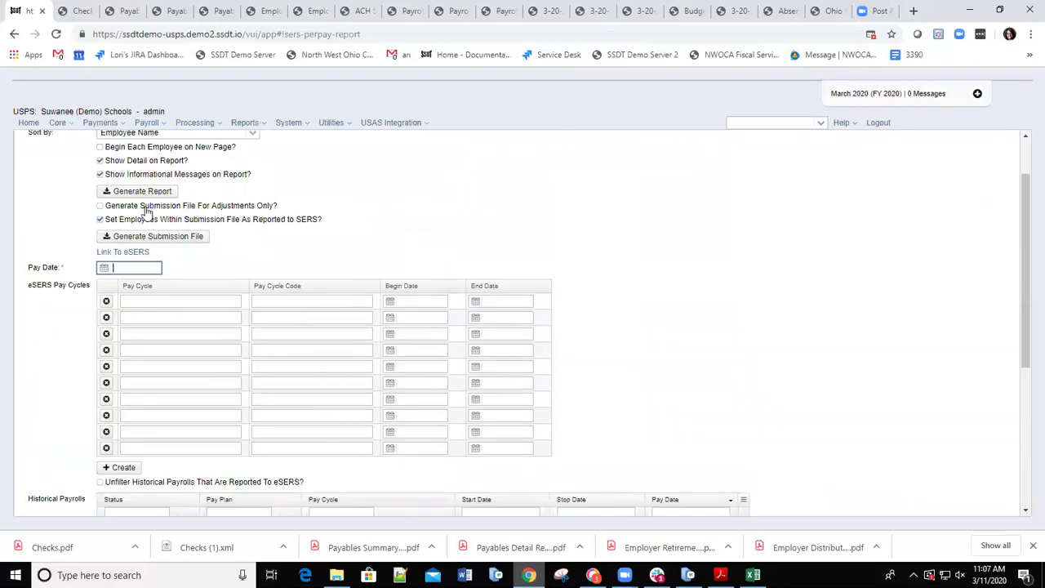
- Set the SERS Per-Pay Report's pay date to 3/20/20
{"action": "left_click", "coordinate": [146, 193]}
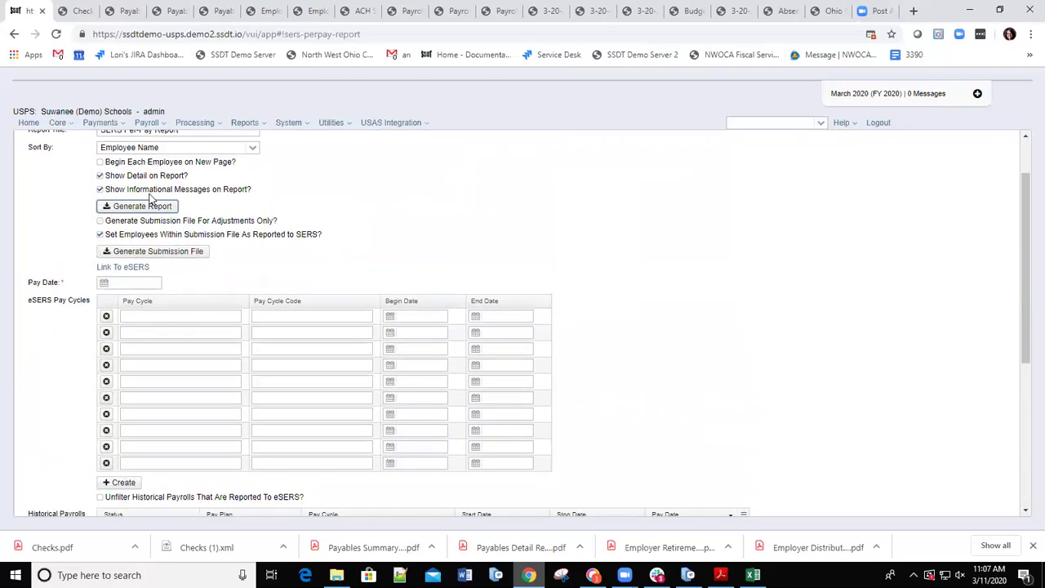
{"action": "left_click", "coordinate": [137, 280]}
{"action": "type", "text": "3/20/20"}
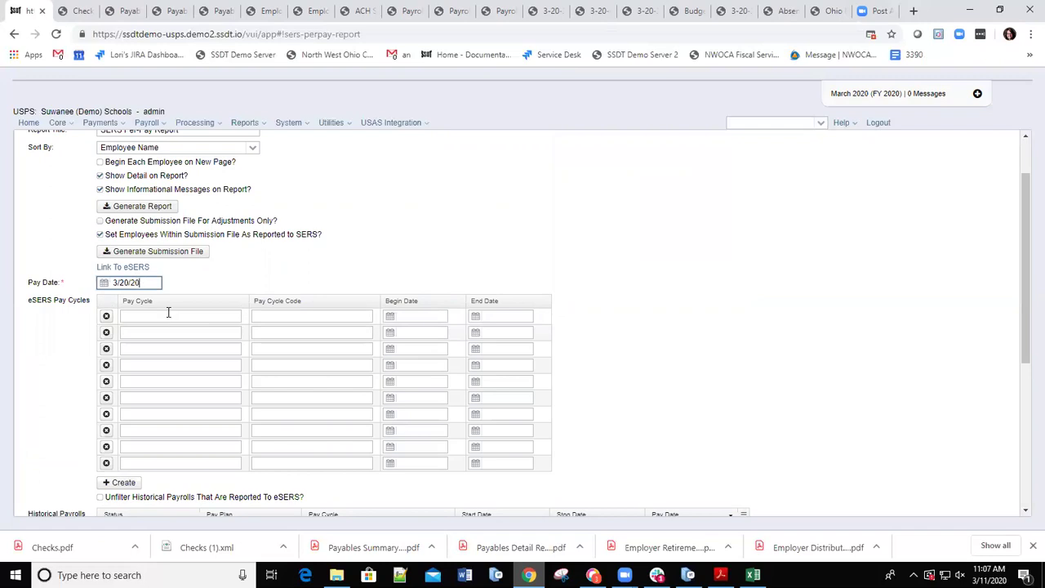
- Fill the first eSERS pay cycle row with cycle BWK, code 0001, begin date 3/1/20 and end date 3/14/20
{"action": "left_click", "coordinate": [168, 315]}
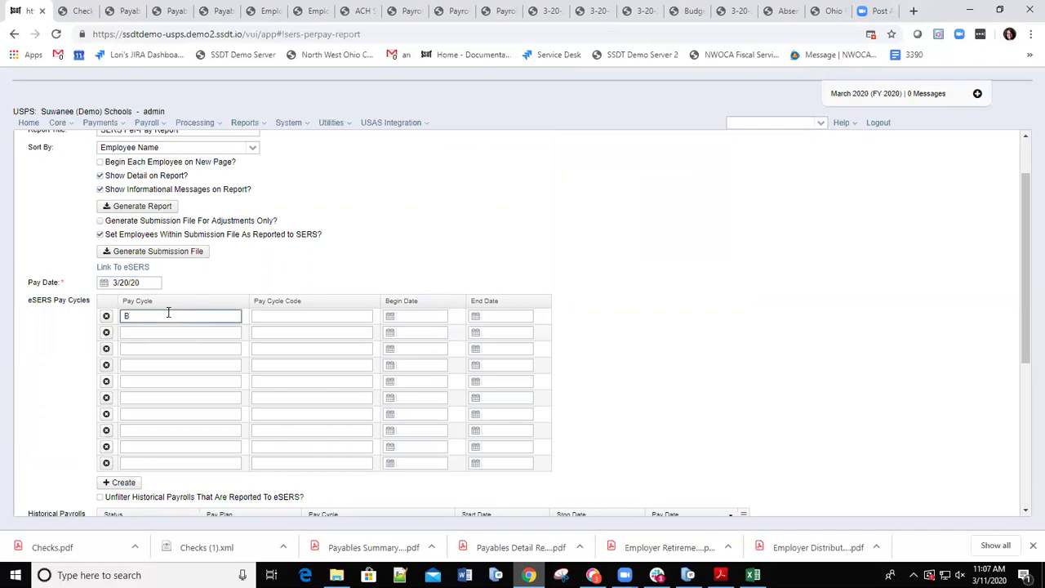
{"action": "type", "text": "BWK"}
{"action": "key", "text": "Tab"}
{"action": "type", "text": "0001"}
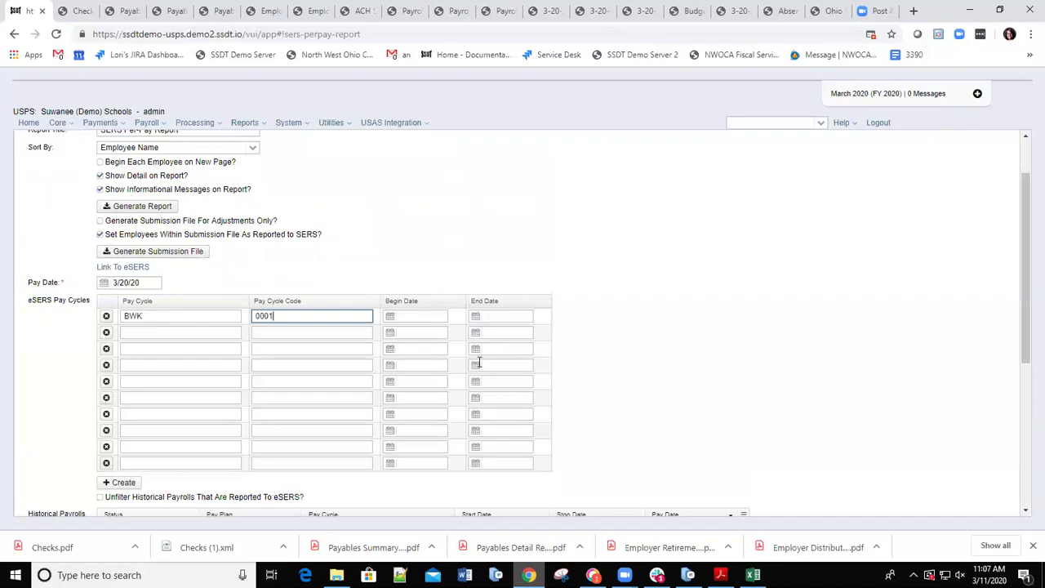
{"action": "left_click", "coordinate": [417, 315]}
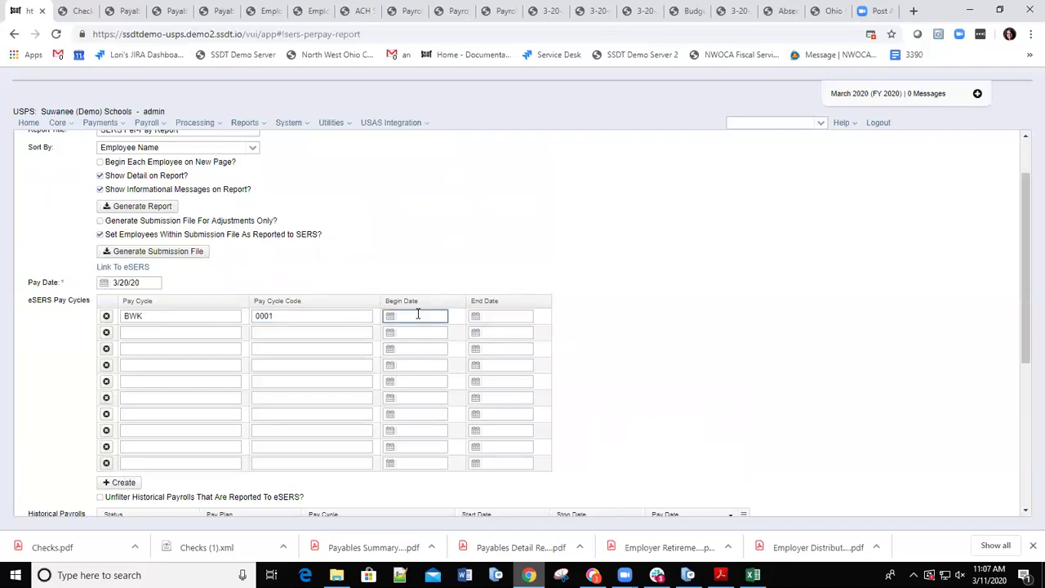
{"action": "type", "text": "3/1/20"}
{"action": "key", "text": "Tab"}
{"action": "type", "text": "3/14/20"}
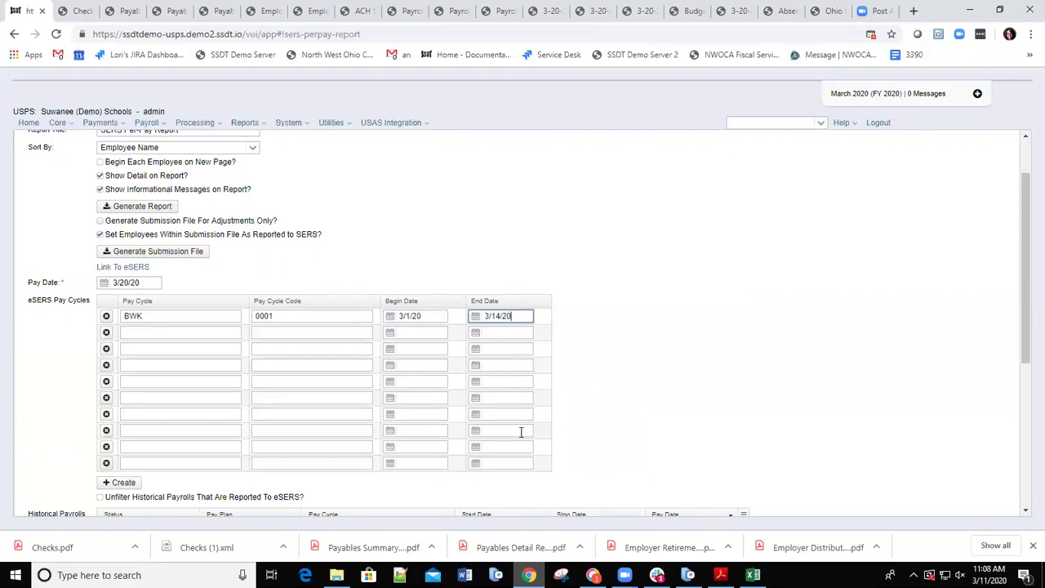
- Generate the SERS Per-Pay Report and save it as a PDF in Downloads under the suggested name
{"action": "scroll", "coordinate": [150, 475], "scroll_direction": "down", "scroll_amount": 1}
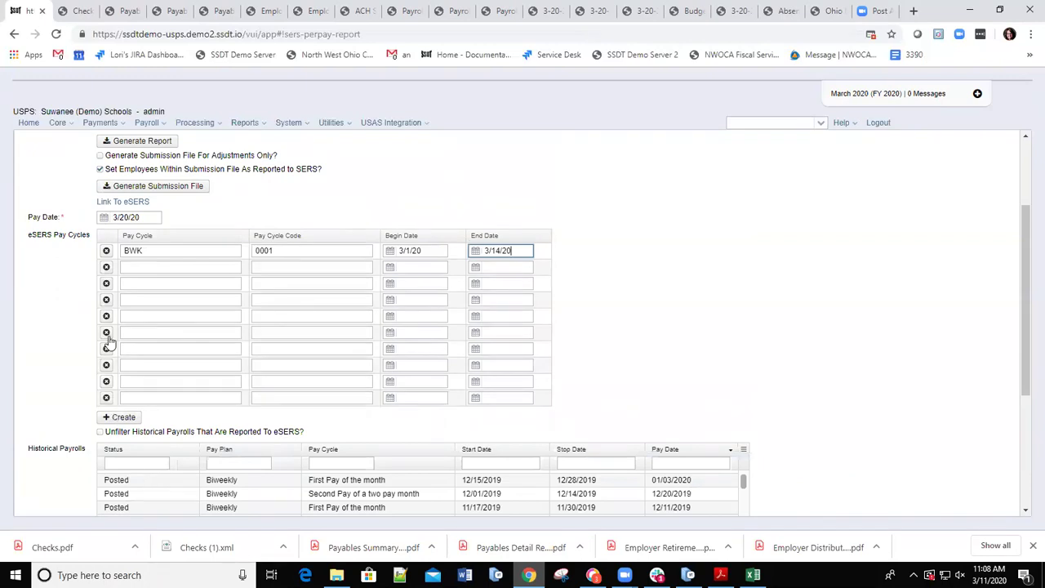
{"action": "left_click", "coordinate": [139, 143]}
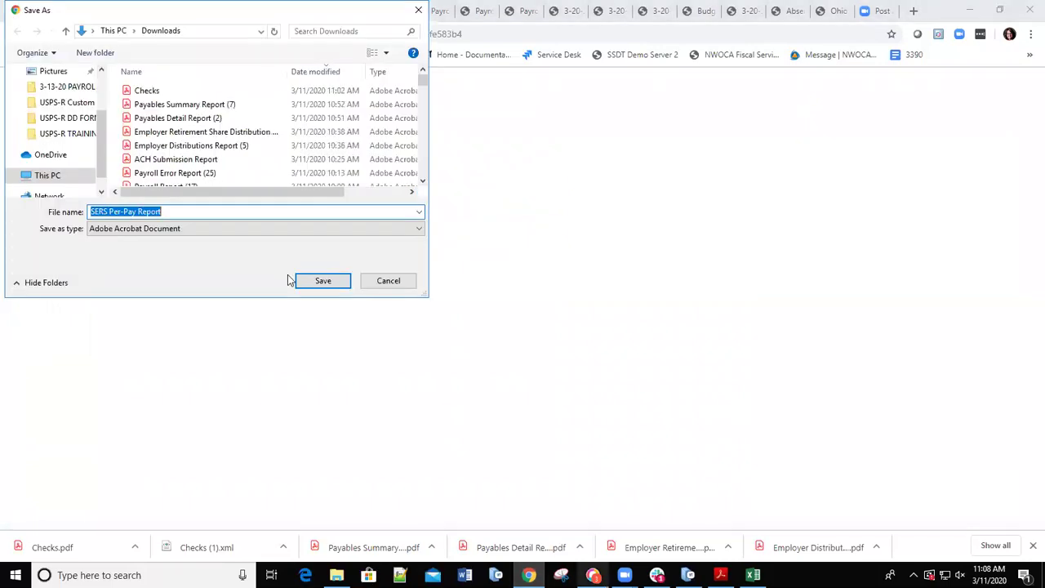
{"action": "left_click", "coordinate": [315, 286]}
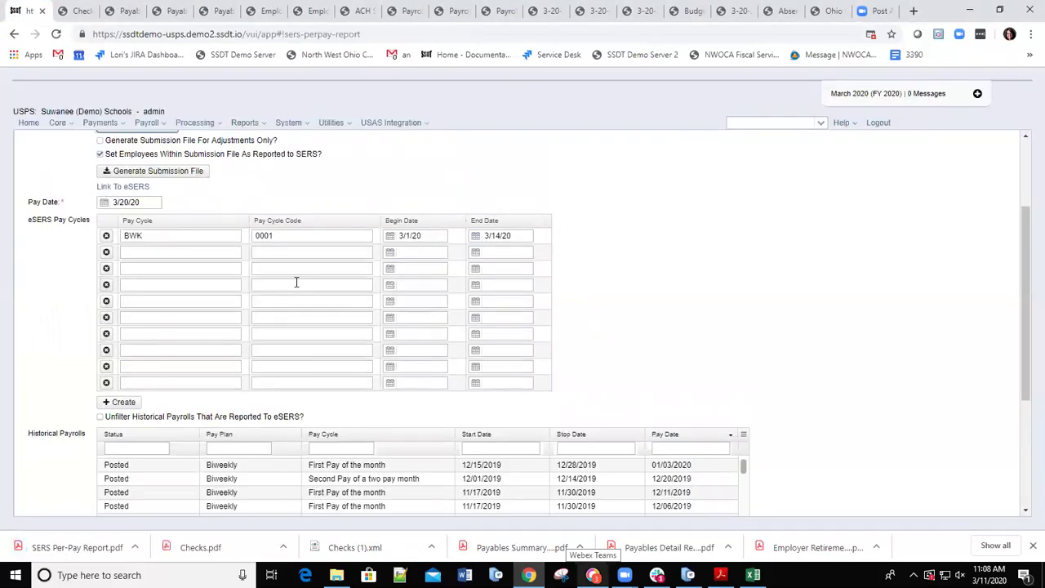
- Open SERS Per-Pay Report.pdf and examine the member rows on page 2, marking the fourth employee's line
{"action": "left_click", "coordinate": [24, 546]}
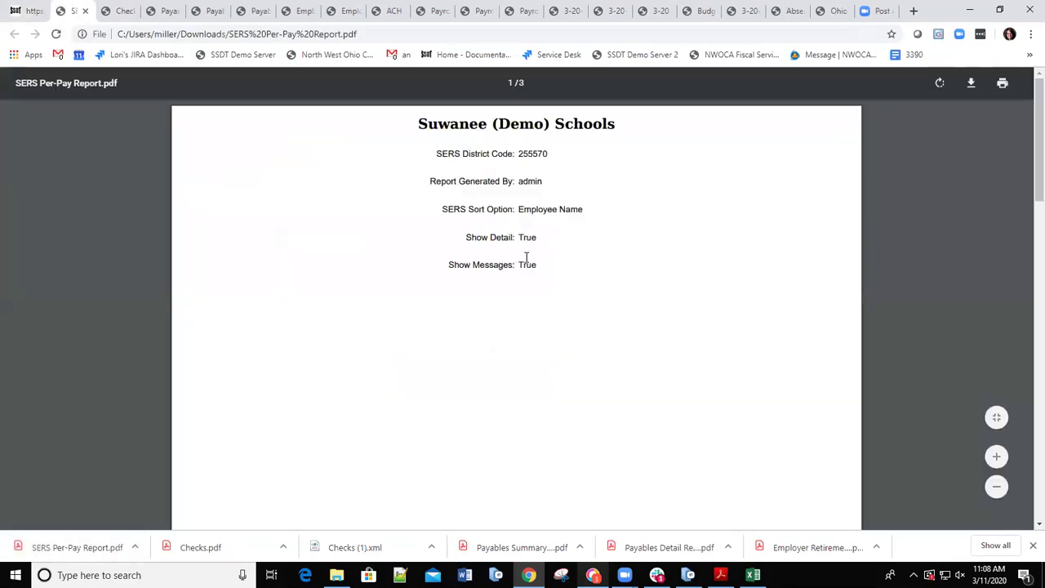
{"action": "scroll", "coordinate": [513, 307], "scroll_direction": "down", "scroll_amount": 10}
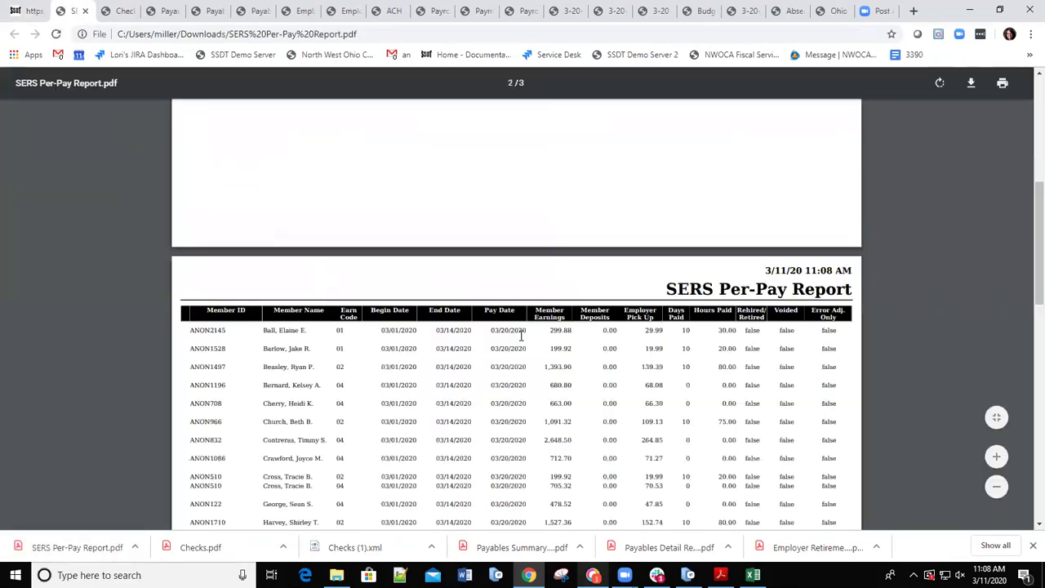
{"action": "scroll", "coordinate": [523, 335], "scroll_direction": "down", "scroll_amount": 2}
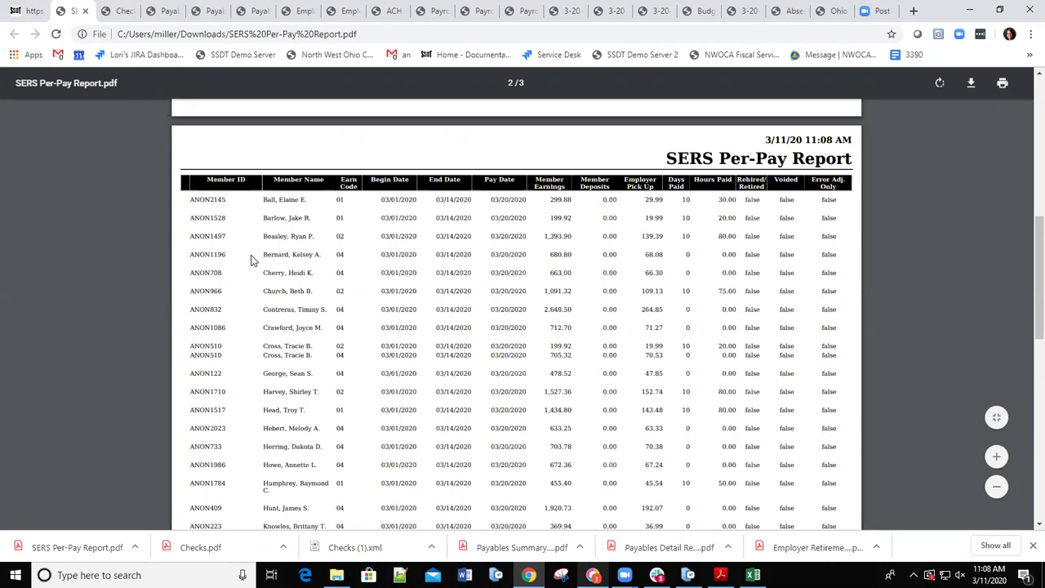
{"action": "left_click_drag", "start_coordinate": [261, 254], "coordinate": [649, 260]}
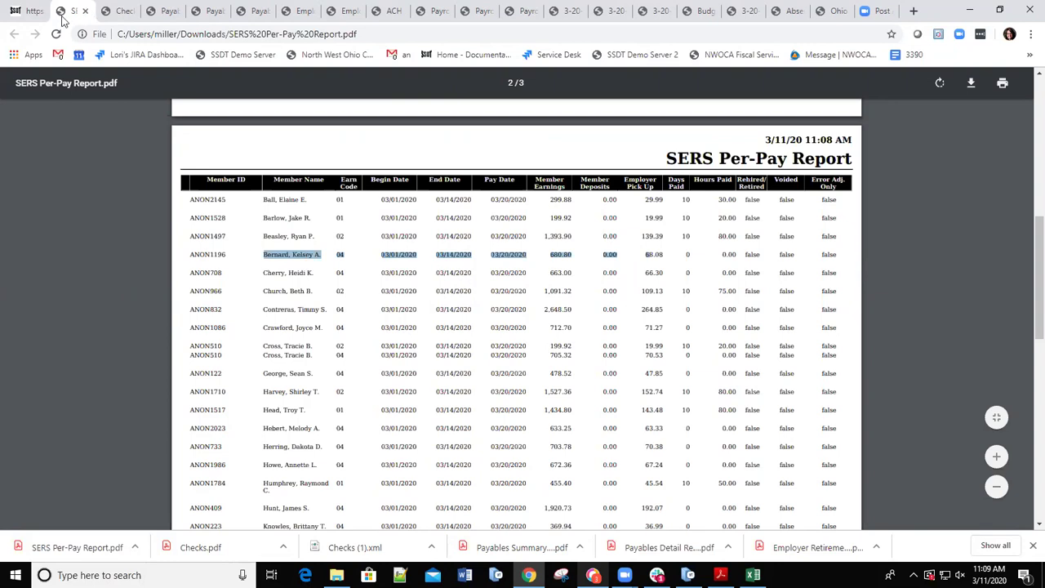
- Open the Core Adjustments list in USPS and create a new adjustment for the employee marked in the SERS report
{"action": "left_click", "coordinate": [37, 12]}
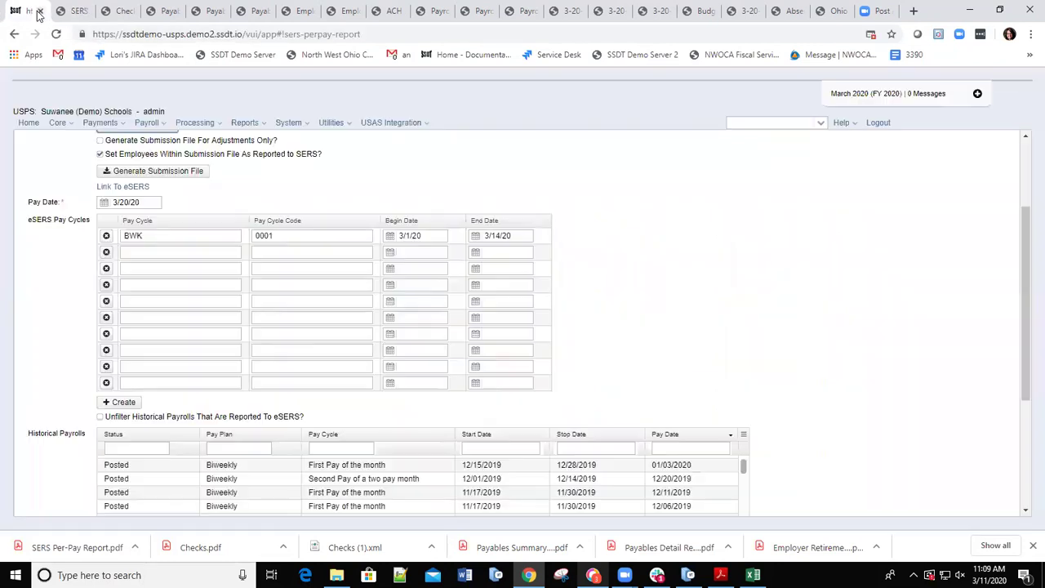
{"action": "left_click", "coordinate": [69, 124]}
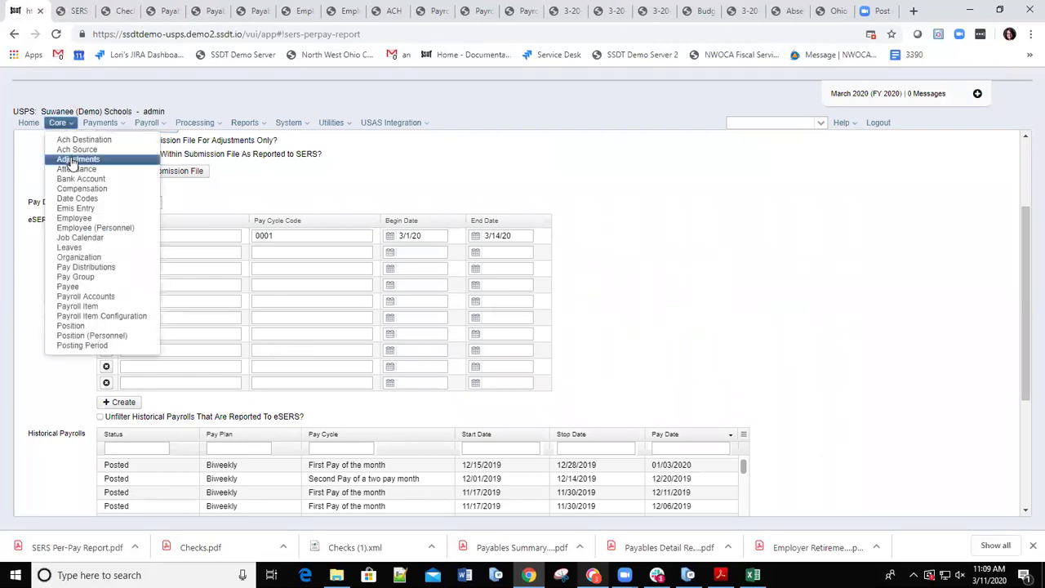
{"action": "left_click", "coordinate": [69, 160]}
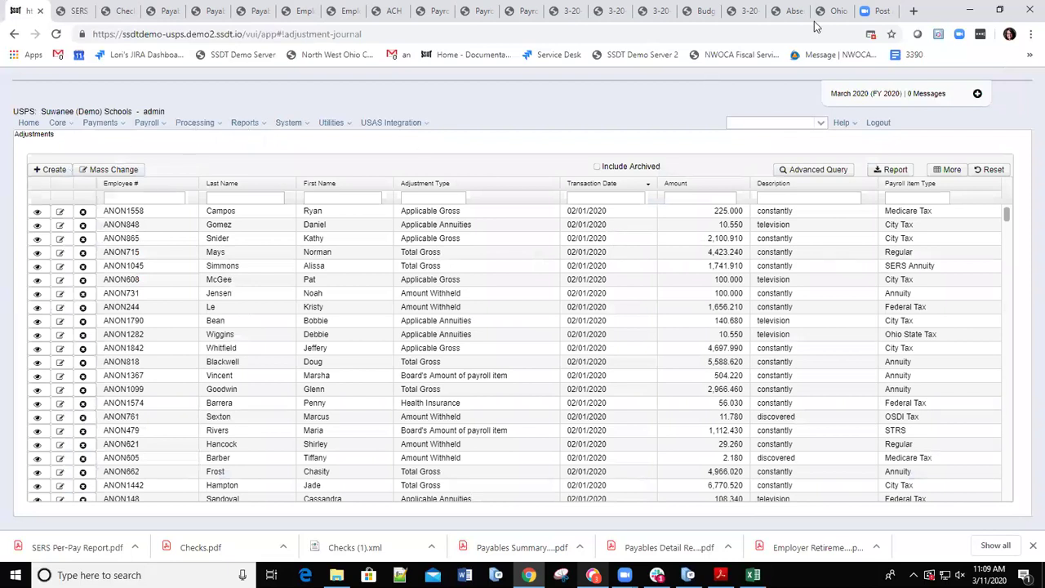
{"action": "left_click", "coordinate": [52, 172]}
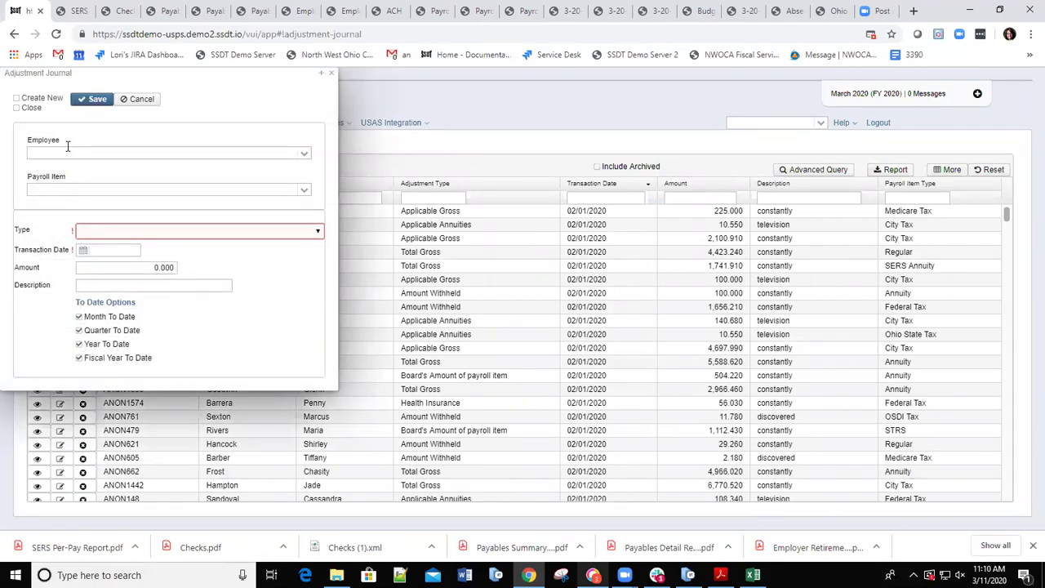
{"action": "left_click", "coordinate": [58, 151]}
{"action": "type", "text": "bern"}
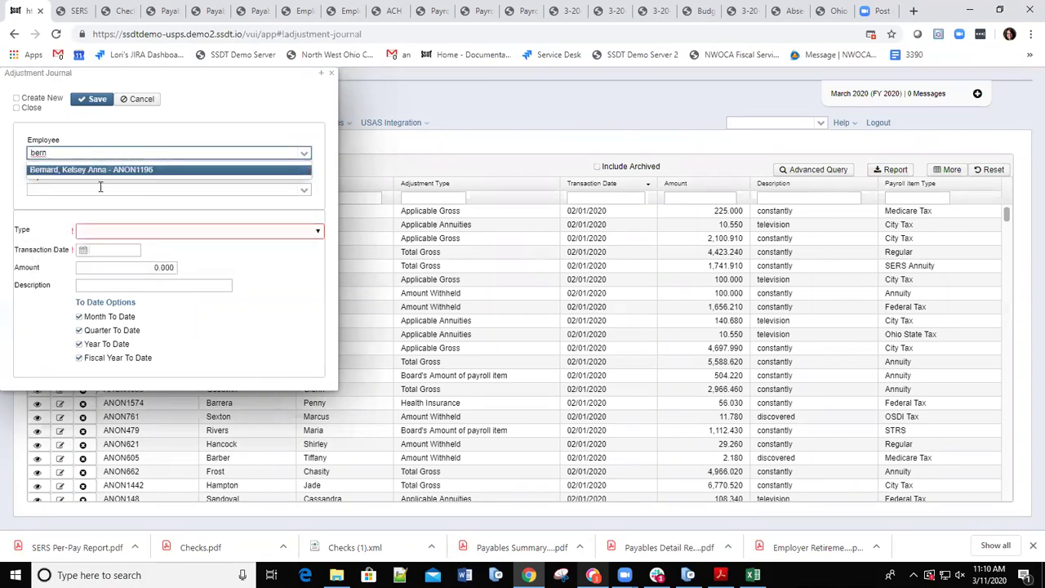
{"action": "left_click", "coordinate": [278, 171]}
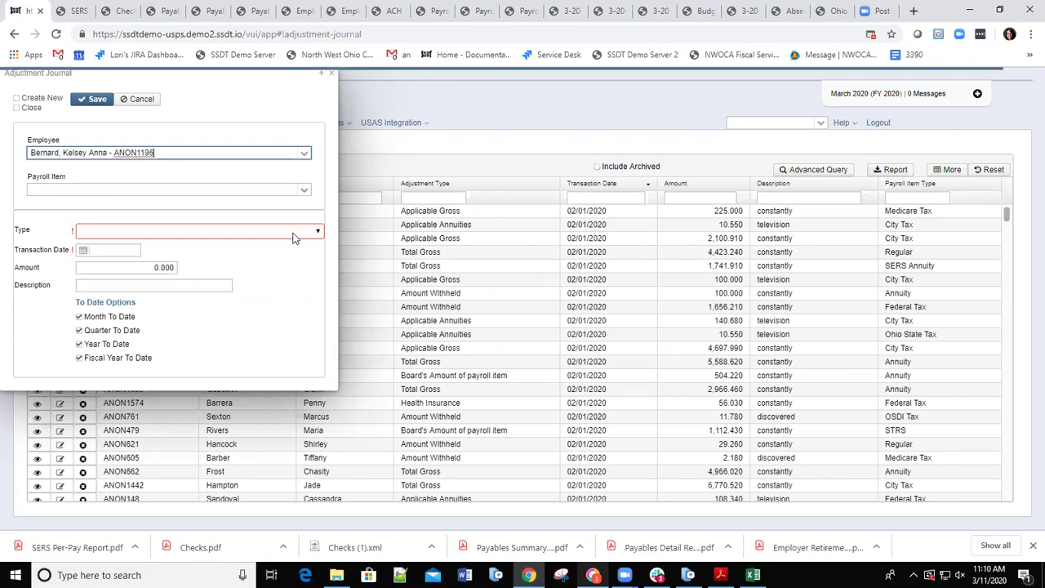
- Set the adjustment type to SERS Retirement Hours and the transaction date to 3/11/14
{"action": "left_click", "coordinate": [318, 234]}
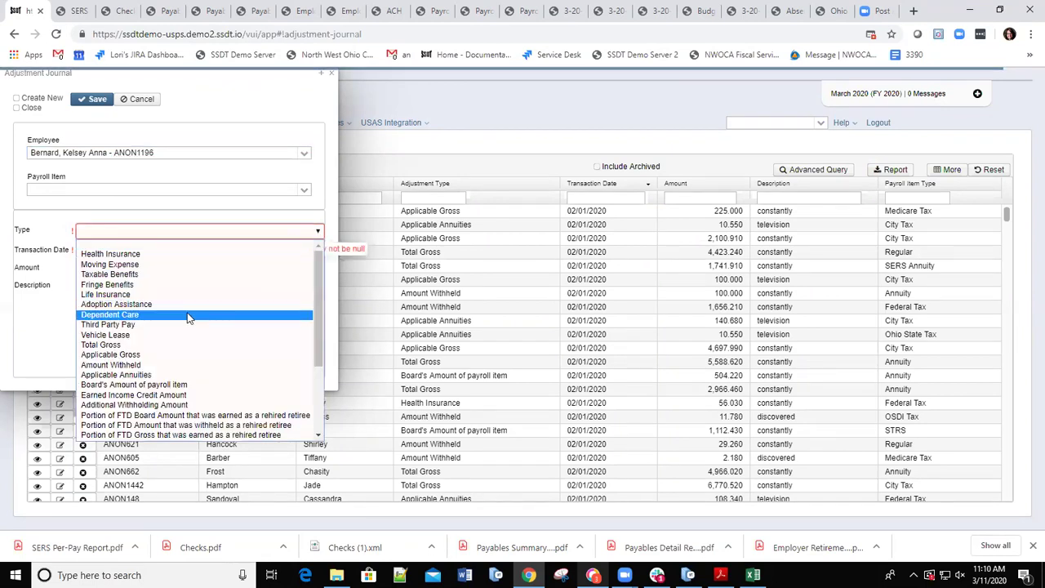
{"action": "scroll", "coordinate": [187, 310], "scroll_direction": "down", "scroll_amount": 3}
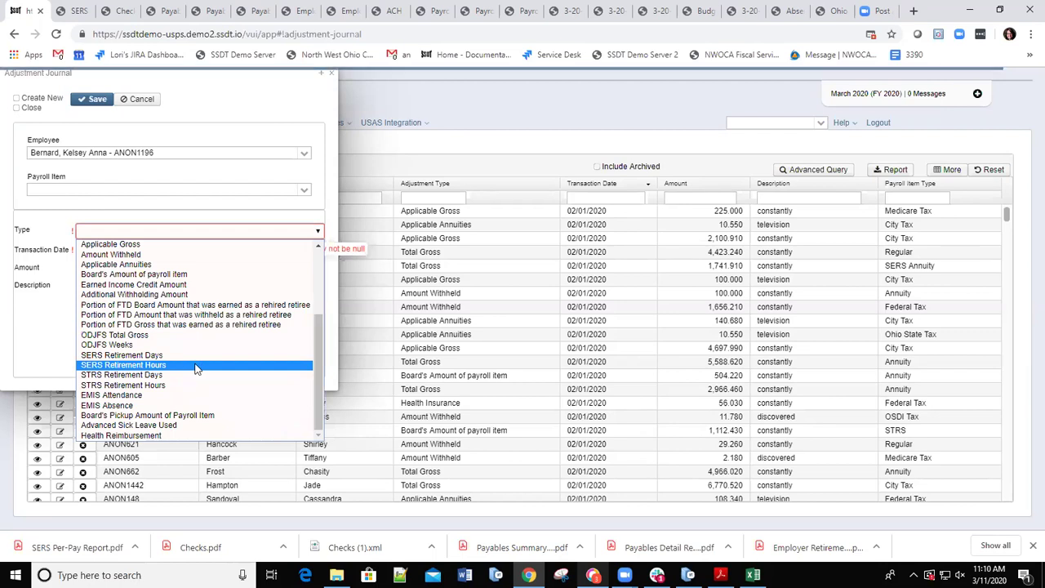
{"action": "left_click", "coordinate": [94, 365]}
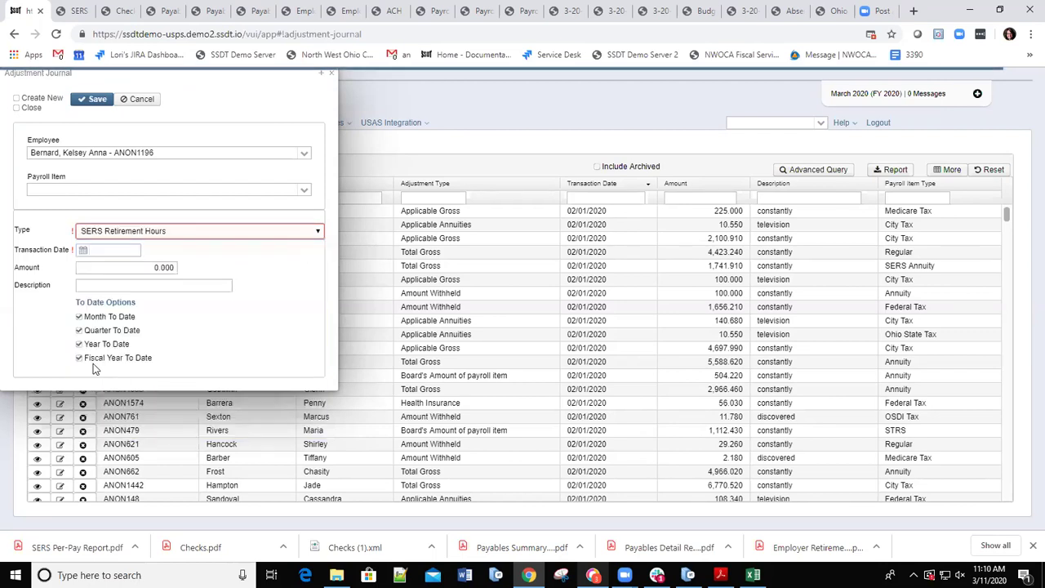
{"action": "left_click", "coordinate": [106, 249]}
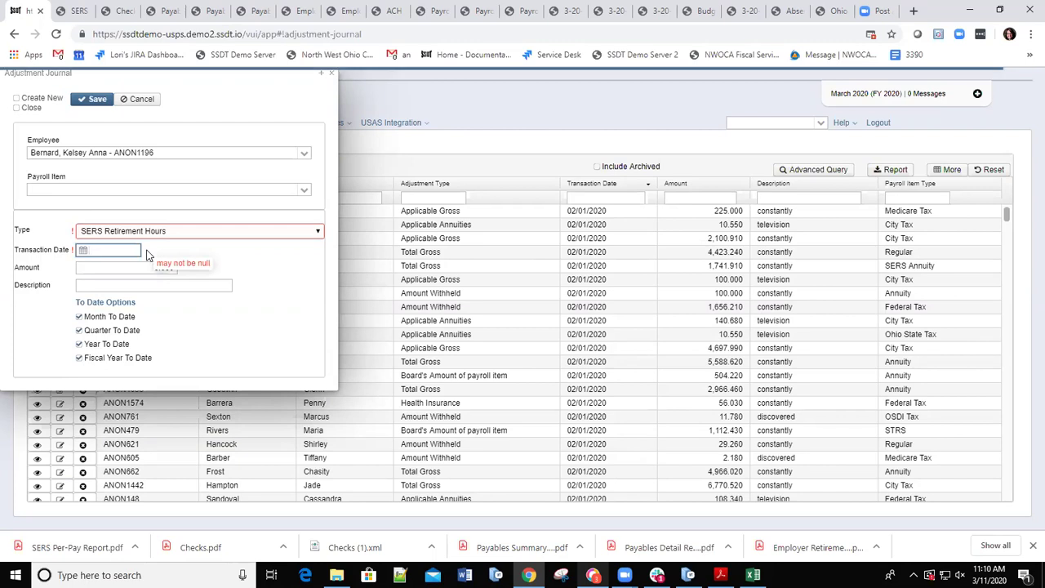
{"action": "type", "text": "3/11/14"}
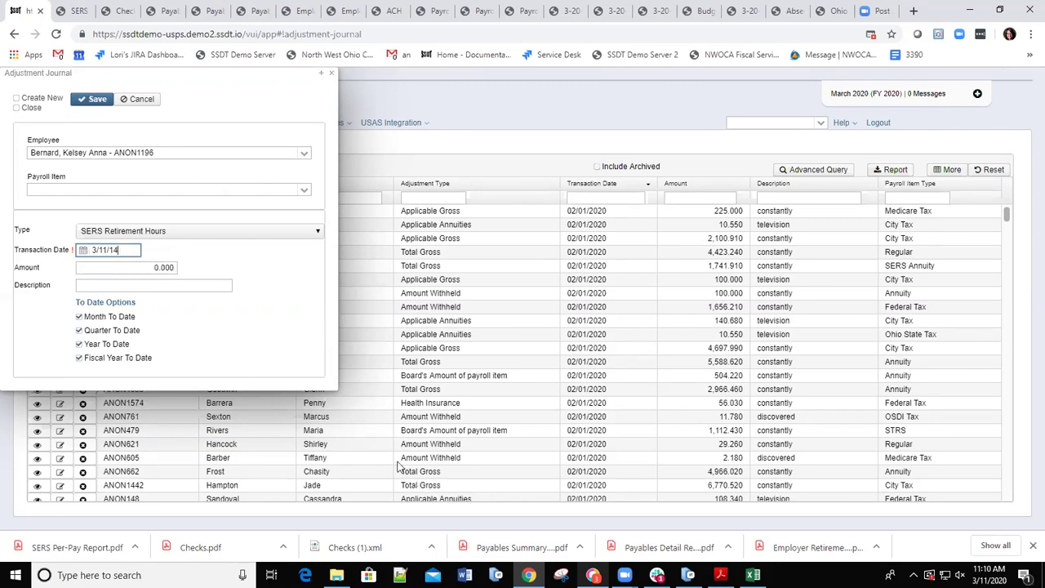
- Enter an adjustment amount of 25 with the description "Missed Hours" and try to save the adjustment
{"action": "left_click", "coordinate": [145, 267]}
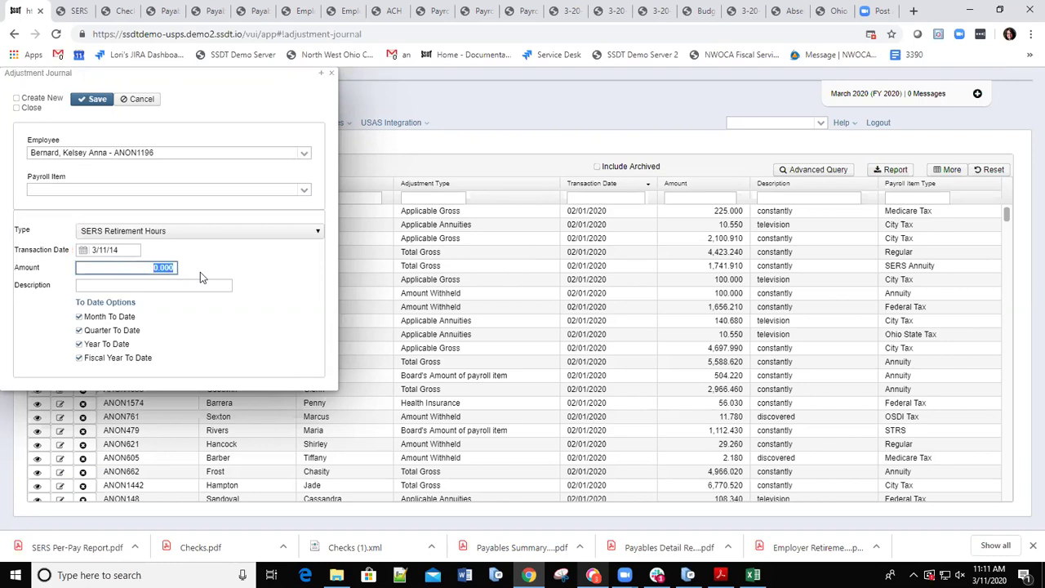
{"action": "type", "text": "25"}
{"action": "left_click", "coordinate": [105, 282]}
{"action": "type", "text": "MI"}
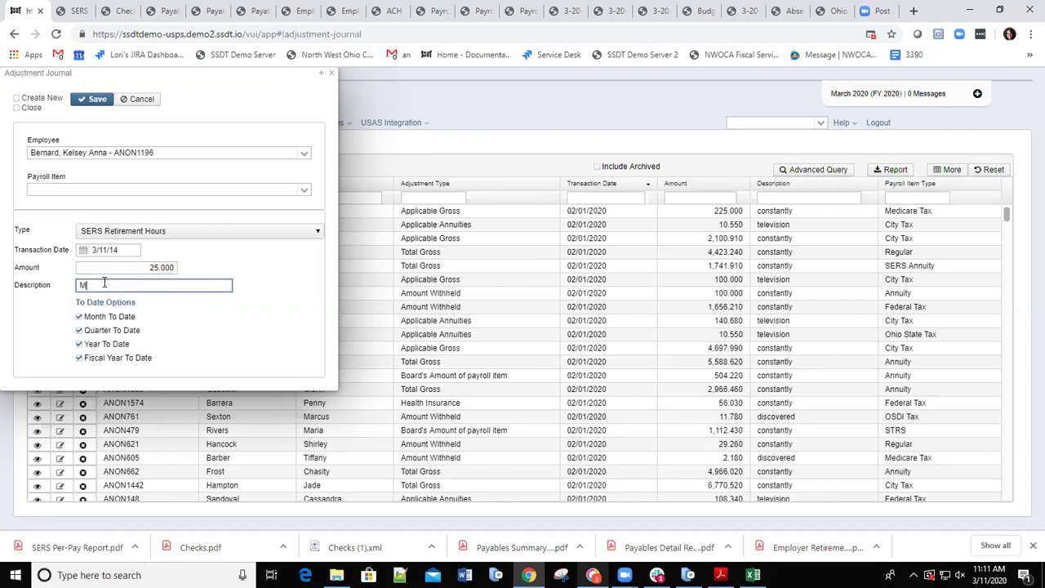
{"action": "type", "text": "ssed ours"}
{"action": "key", "text": "Left"}
{"action": "key", "text": "Left"}
{"action": "key", "text": "Left"}
{"action": "key", "text": "Left"}
{"action": "key", "text": "Left"}
{"action": "type", "text": "H"}
{"action": "key", "text": "BackSpace"}
{"action": "type", "text": "H"}
{"action": "left_click", "coordinate": [86, 284]}
{"action": "key", "text": "BackSpace"}
{"action": "key", "text": "BackSpace"}
{"action": "type", "text": "ilMi"}
{"action": "key", "text": "BackSpace"}
{"action": "key", "text": "BackSpace"}
{"action": "type", "text": "Mi"}
{"action": "key", "text": "BackSpace"}
{"action": "key", "text": "BackSpace"}
{"action": "type", "text": "Mi"}
{"action": "key", "text": "Home"}
{"action": "key", "text": "Delete"}
{"action": "left_click", "coordinate": [90, 105]}
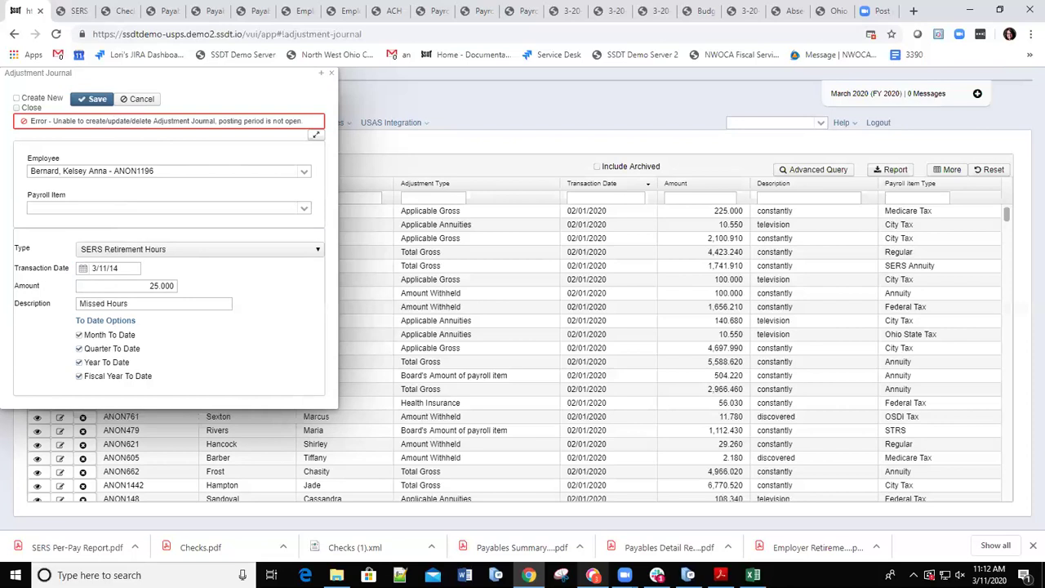
- Correct the adjustment's transaction date to 3/11/20, save the adjustment and close its window
{"action": "left_click", "coordinate": [118, 263]}
{"action": "key", "text": "BackSpace"}
{"action": "key", "text": "BackSpace"}
{"action": "type", "text": "20"}
{"action": "left_click", "coordinate": [92, 99]}
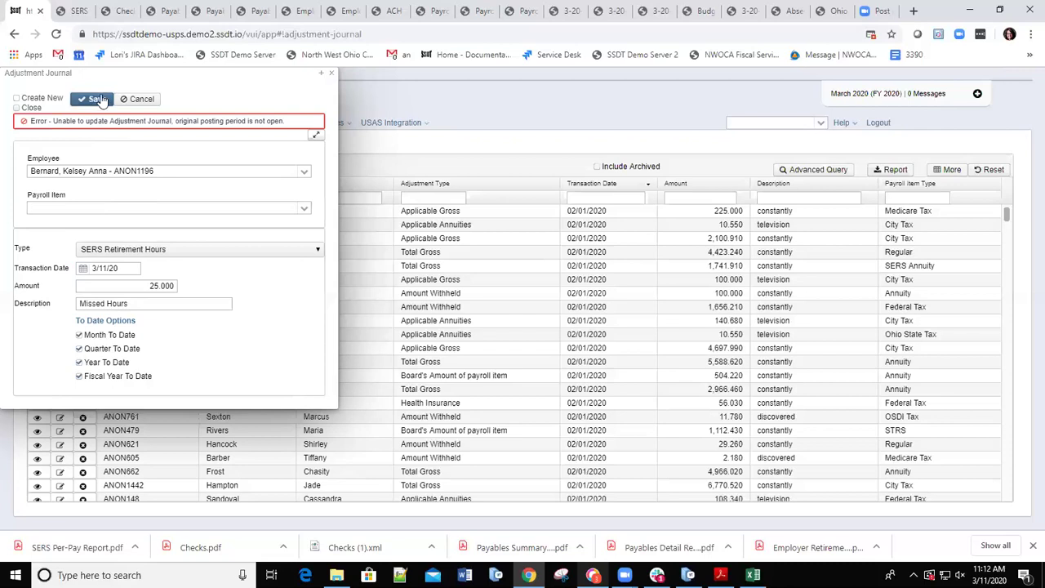
{"action": "left_click", "coordinate": [97, 99]}
{"action": "left_click", "coordinate": [97, 98]}
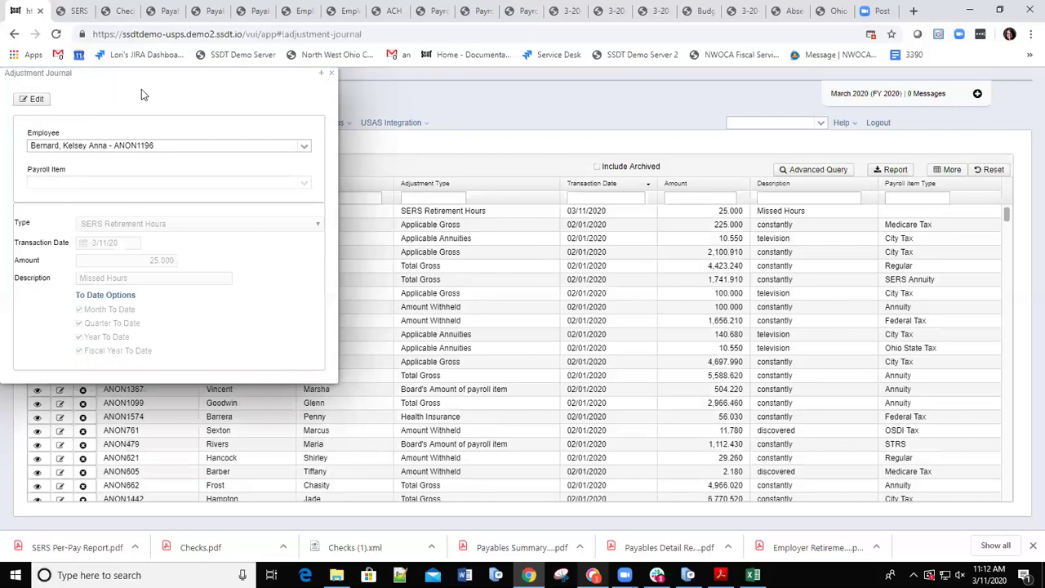
{"action": "left_click", "coordinate": [332, 74]}
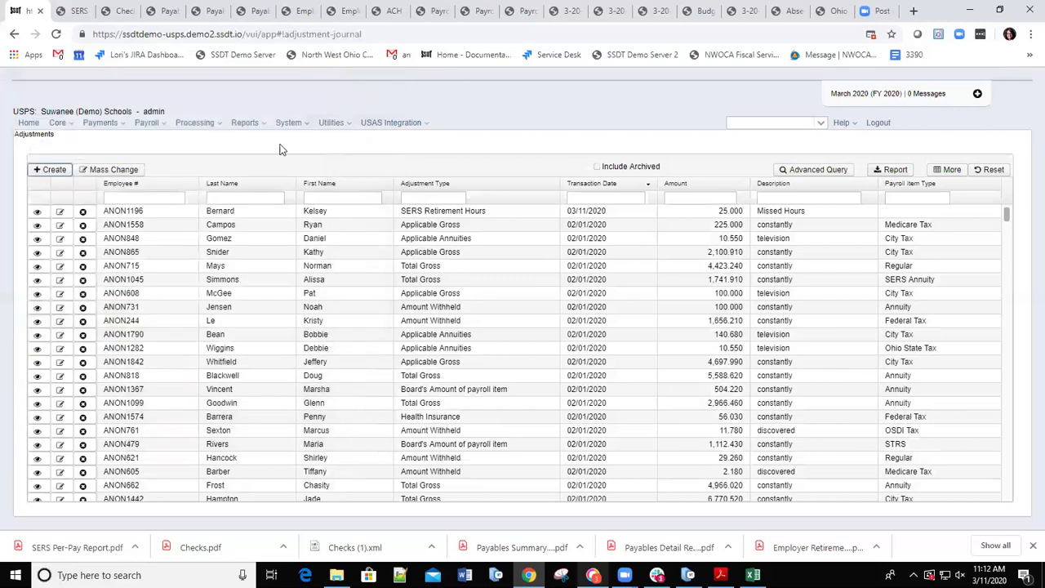
- Open the SERS Per Pay Report options and set the pay date to 3/20/20
{"action": "left_click", "coordinate": [264, 123]}
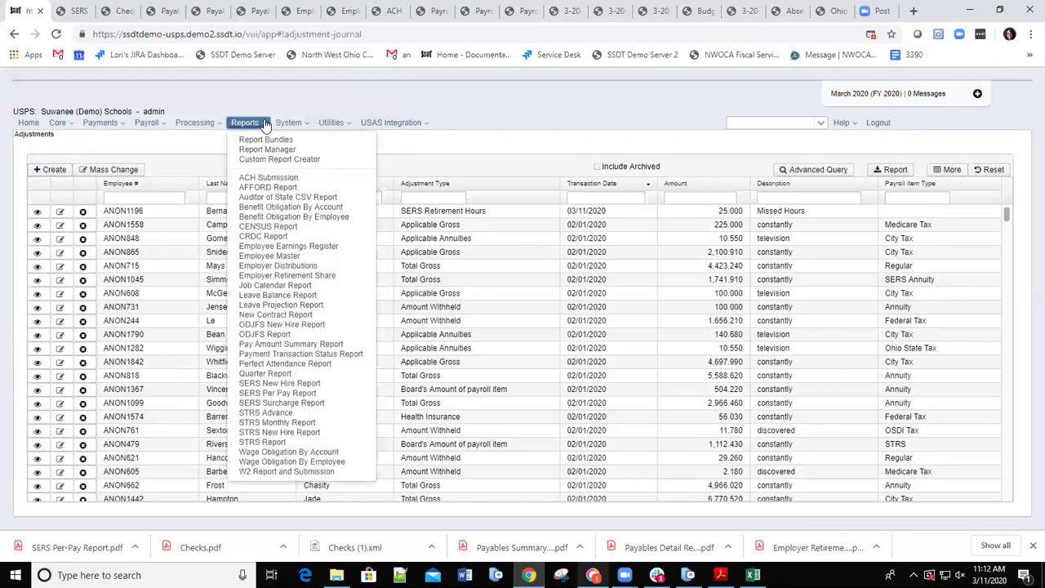
{"action": "left_click", "coordinate": [272, 394]}
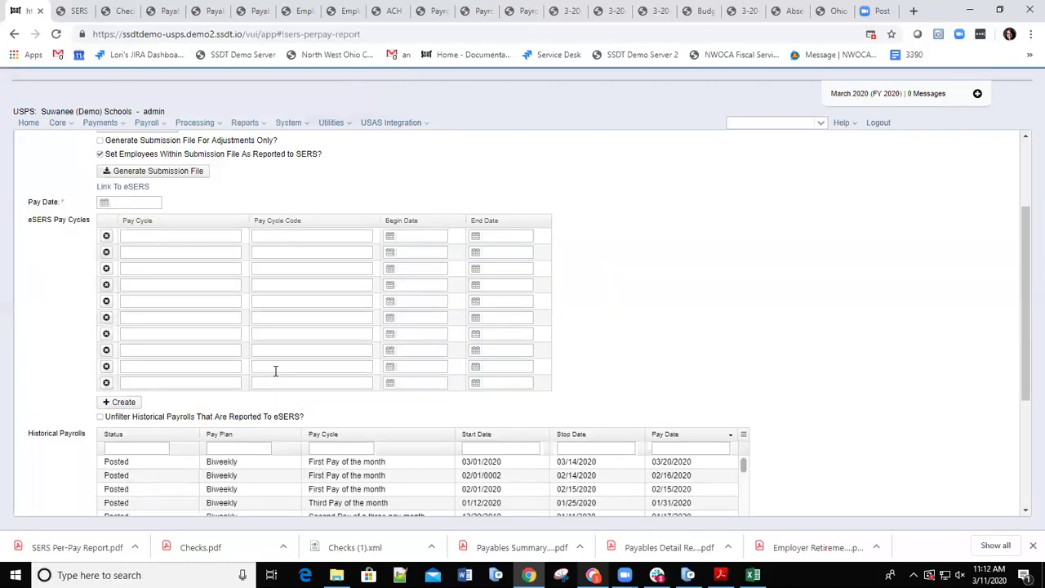
{"action": "left_click", "coordinate": [139, 203]}
{"action": "type", "text": "3/20/20"}
{"action": "key", "text": "Tab"}
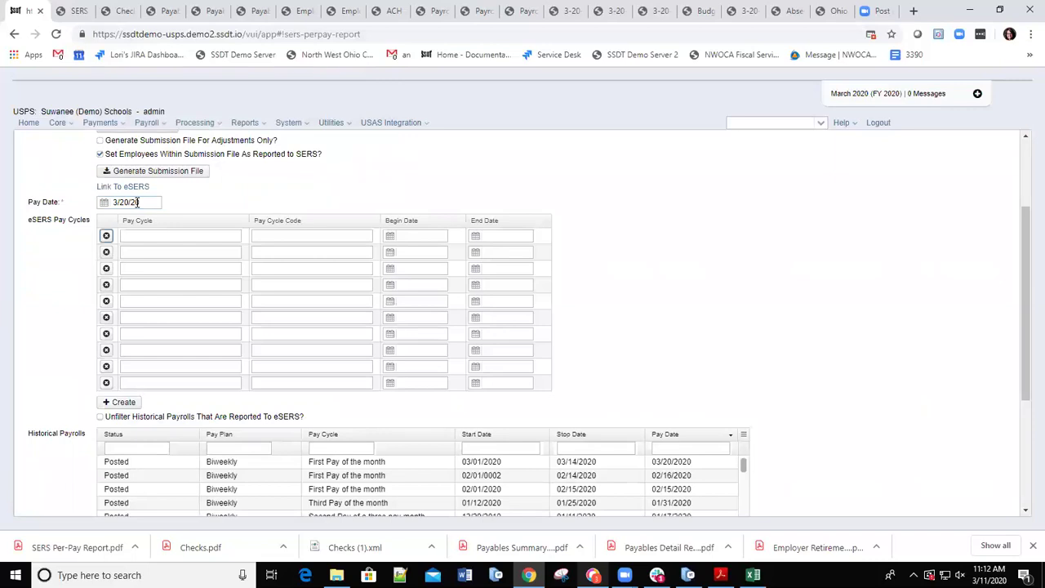
- Enter the first eSERS pay cycle as BWK with code 0001, begin date 3/1/20 and end date 3/14/20
{"action": "left_click", "coordinate": [147, 235]}
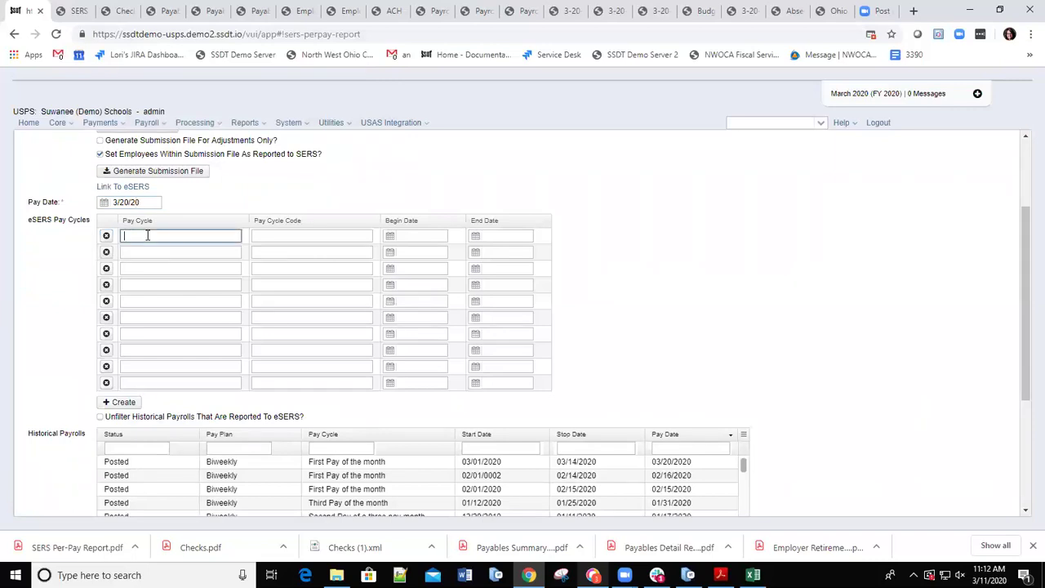
{"action": "type", "text": "BWK"}
{"action": "key", "text": "Tab"}
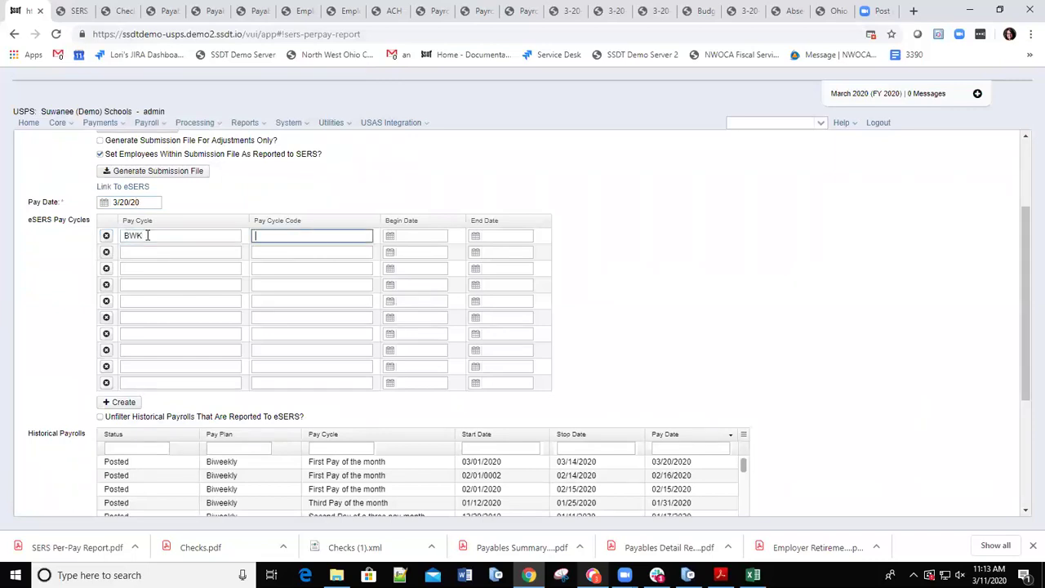
{"action": "type", "text": "0001"}
{"action": "key", "text": "Tab"}
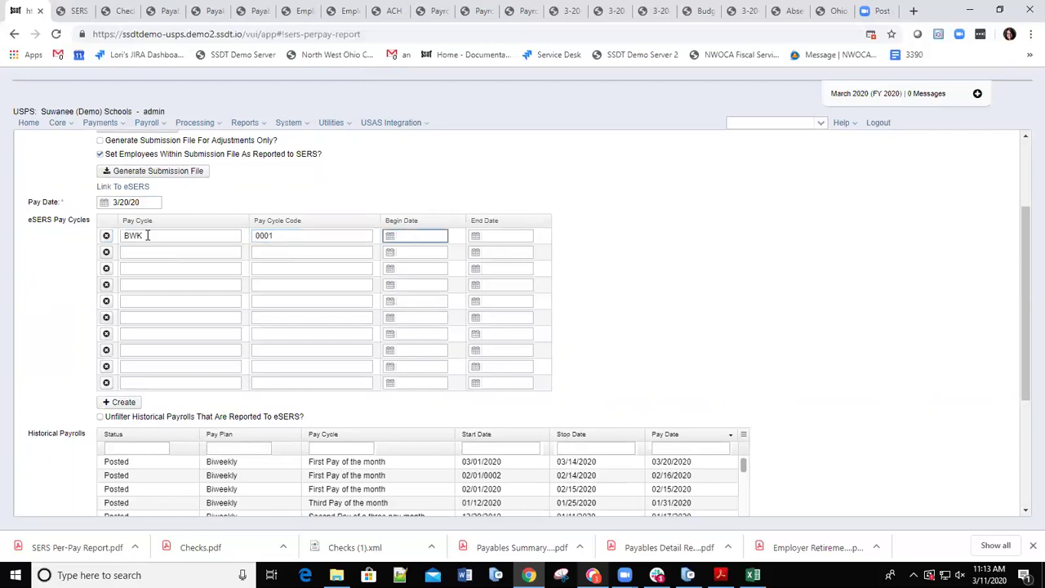
{"action": "type", "text": "3/1"}
{"action": "key", "text": "Tab"}
{"action": "type", "text": "3/14"}
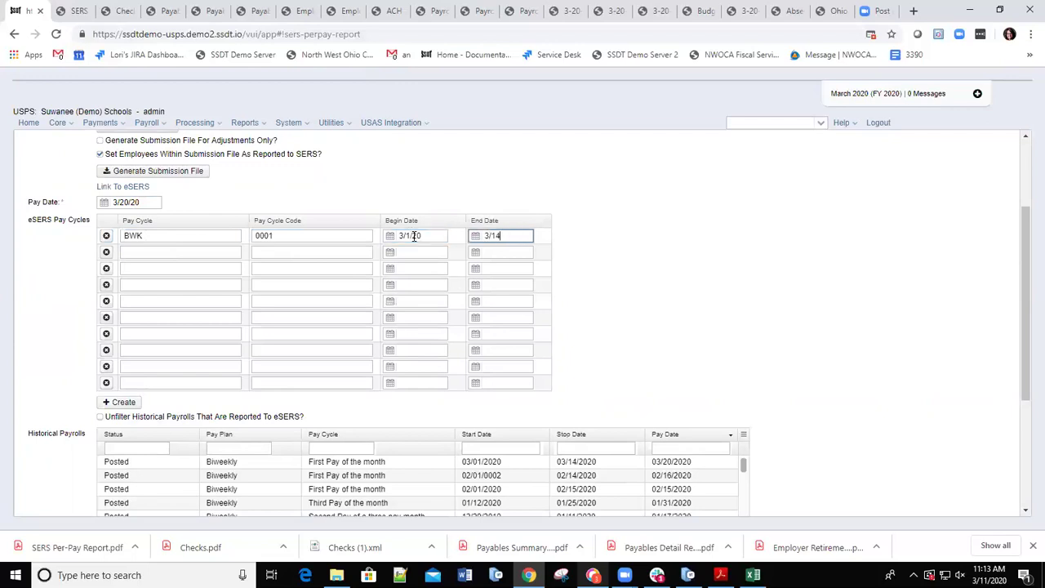
{"action": "type", "text": "/20"}
{"action": "scroll", "coordinate": [159, 166], "scroll_direction": "up", "scroll_amount": 2}
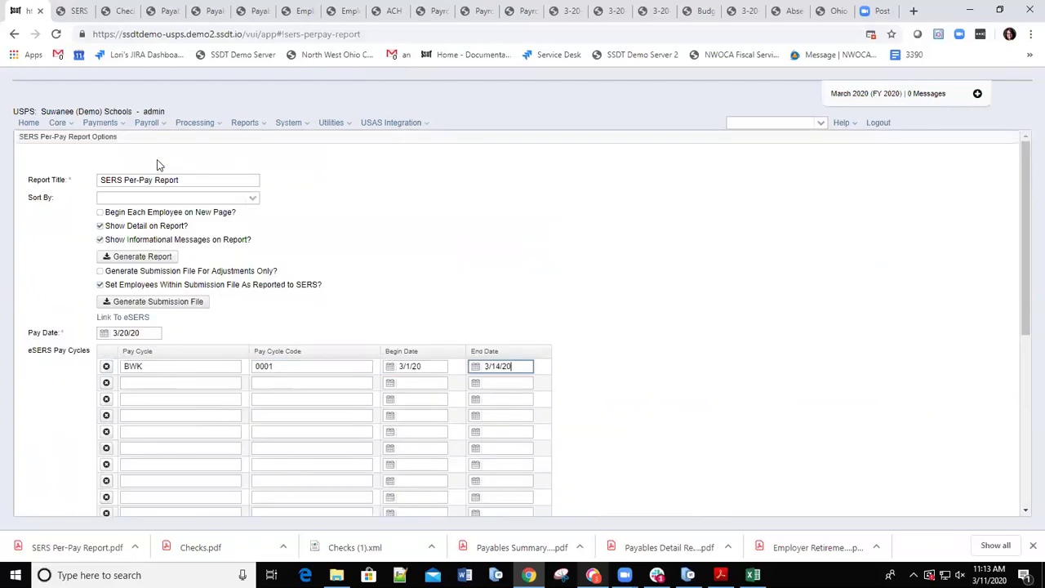
- Generate and save the SERS Per-Pay Report as a PDF, and check the adjusted employee's earn code and info message in it
{"action": "left_click", "coordinate": [320, 191]}
{"action": "left_click", "coordinate": [140, 258]}
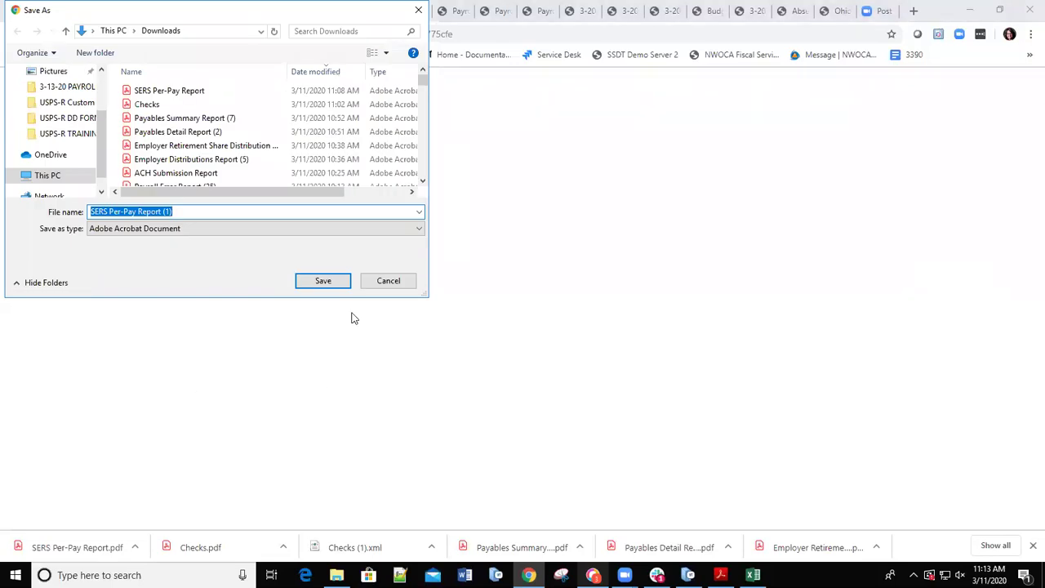
{"action": "left_click", "coordinate": [321, 282]}
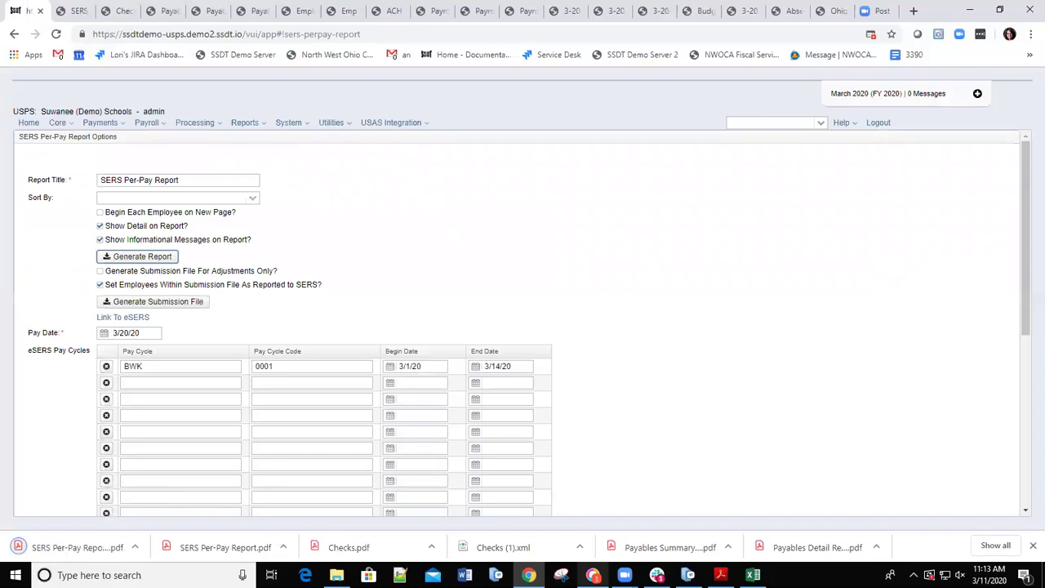
{"action": "left_click", "coordinate": [92, 550]}
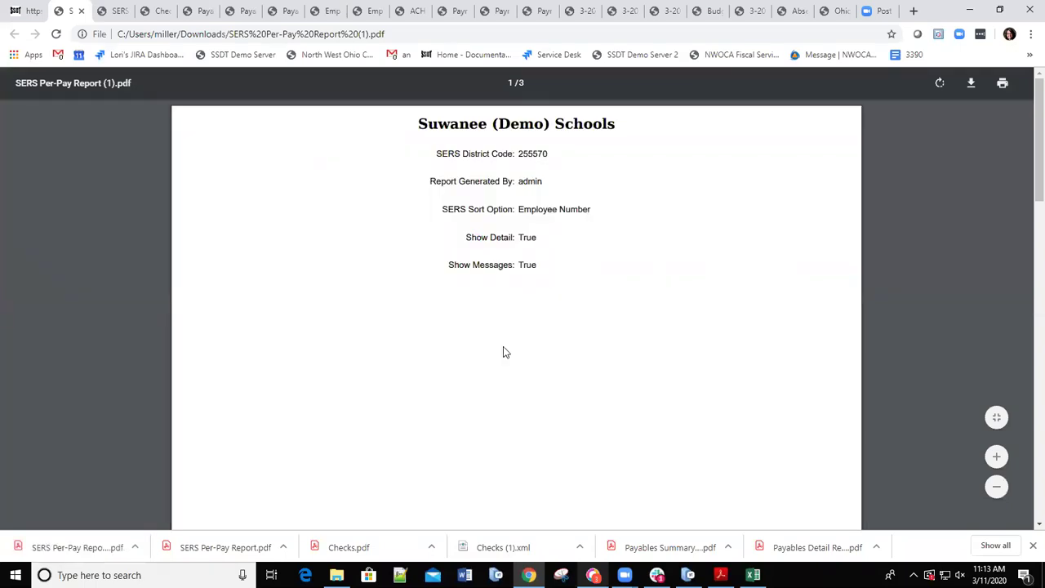
{"action": "scroll", "coordinate": [535, 359], "scroll_direction": "down", "scroll_amount": 3}
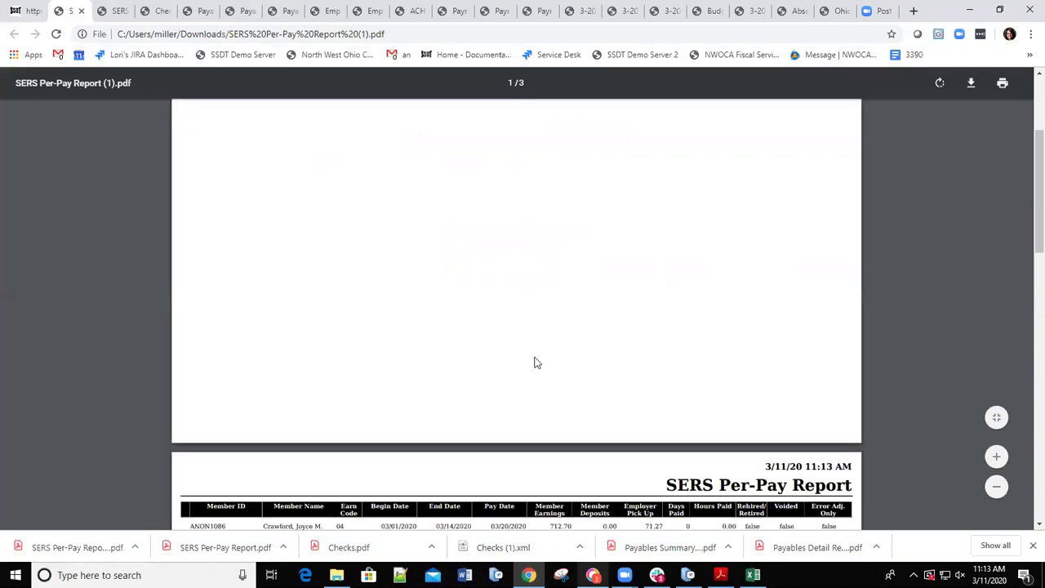
{"action": "scroll", "coordinate": [539, 363], "scroll_direction": "down", "scroll_amount": 3}
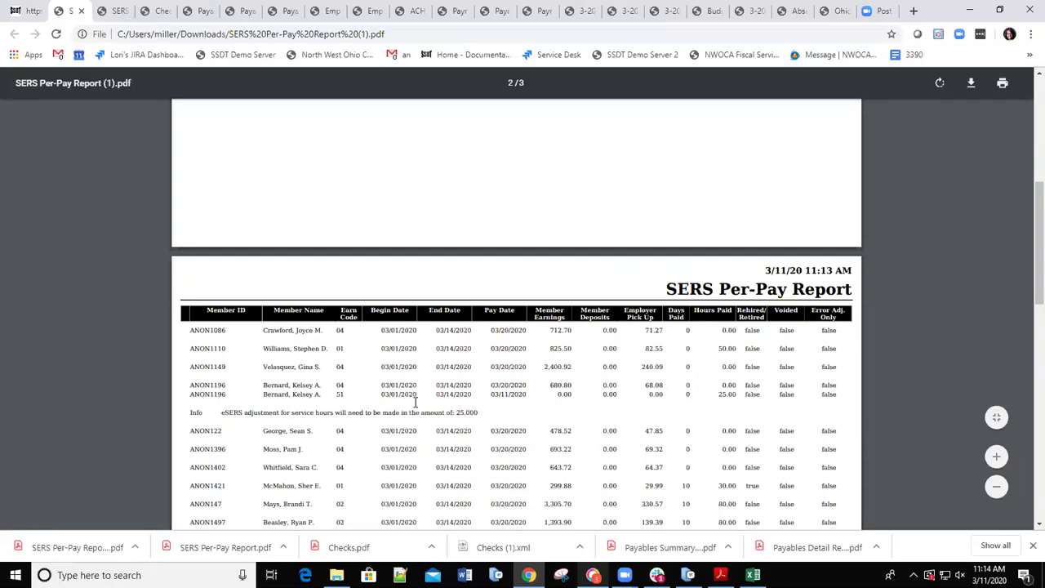
{"action": "left_click_drag", "start_coordinate": [196, 412], "coordinate": [495, 421]}
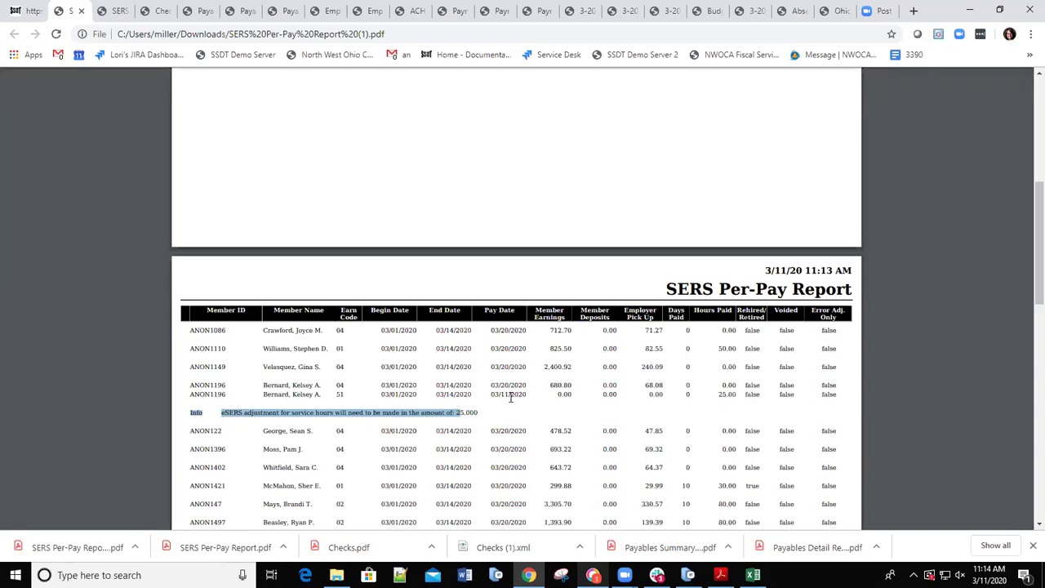
{"action": "left_click_drag", "start_coordinate": [332, 394], "coordinate": [359, 399]}
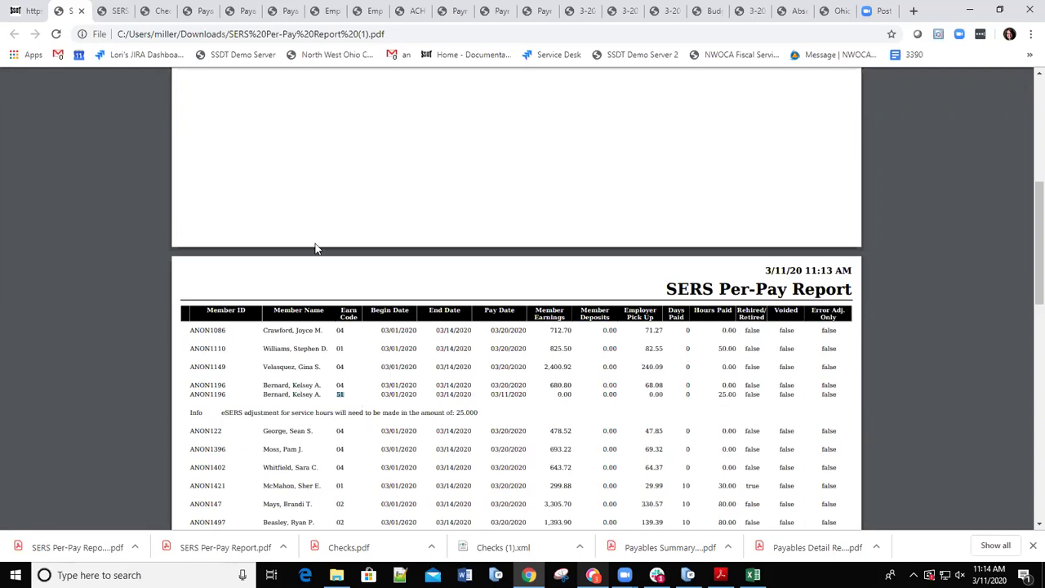
- Edit the "Missed Hours" SERS Retirement Hours adjustment in Core Adjustments, changing its transaction date to 3/20/20, and save it
{"action": "left_click", "coordinate": [30, 11]}
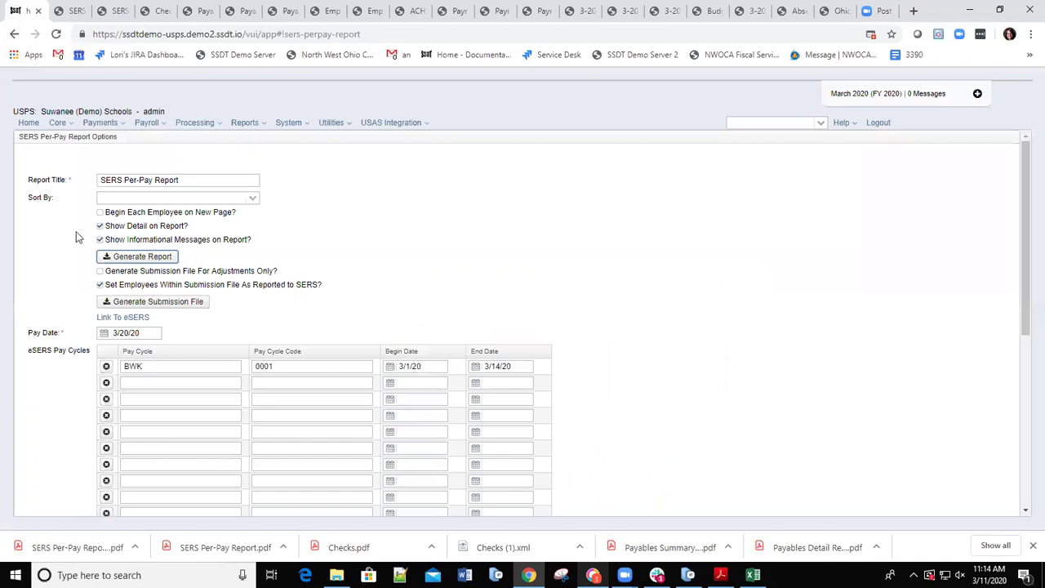
{"action": "left_click", "coordinate": [30, 127]}
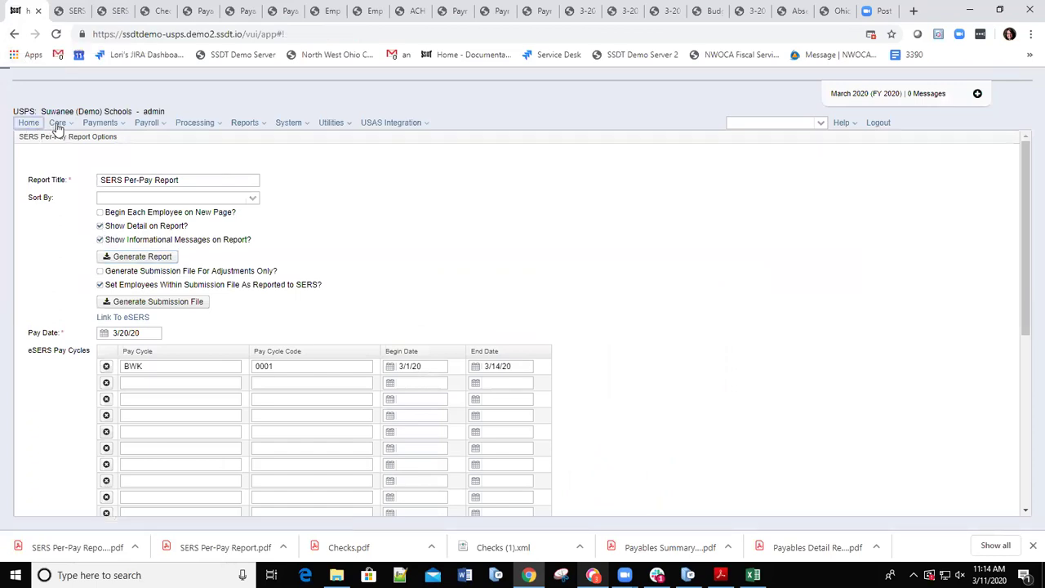
{"action": "left_click", "coordinate": [57, 126]}
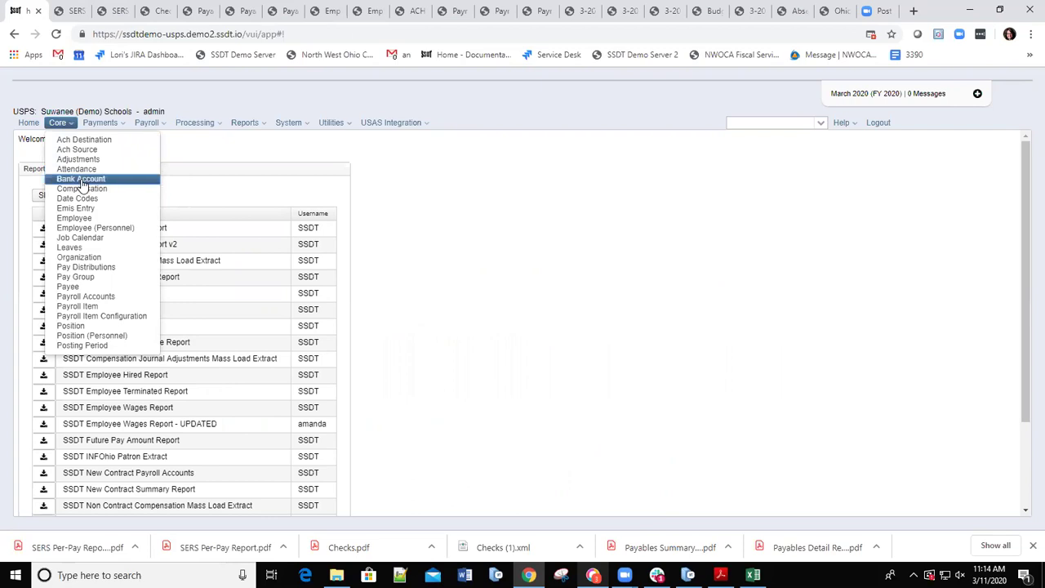
{"action": "left_click", "coordinate": [79, 164]}
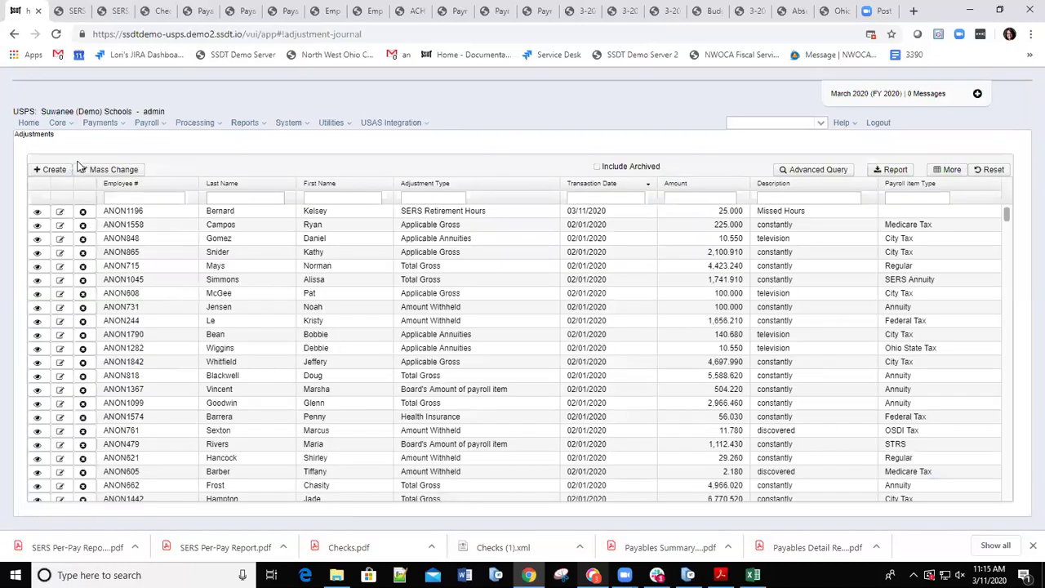
{"action": "left_click", "coordinate": [59, 213]}
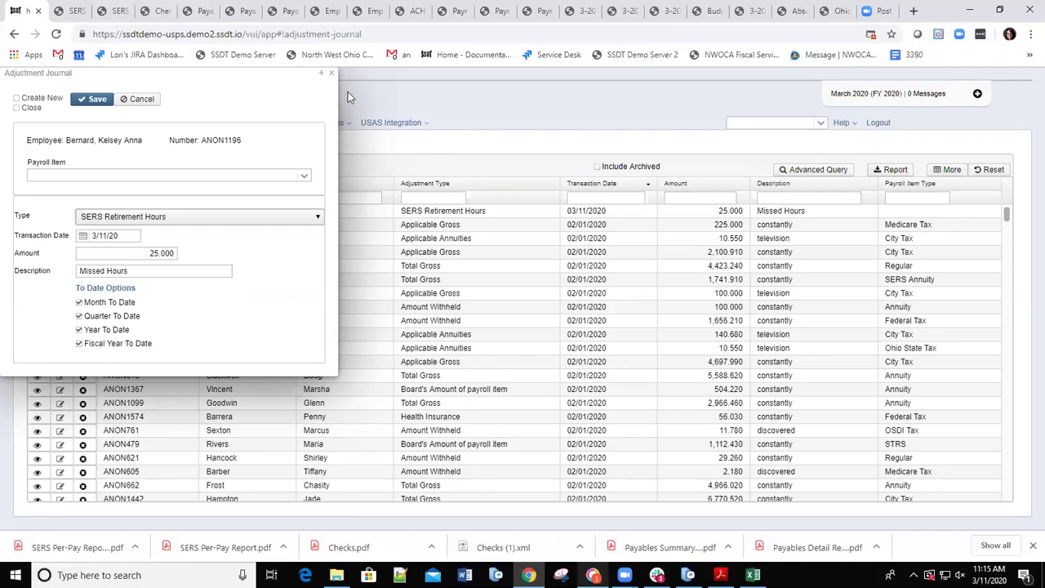
{"action": "left_click", "coordinate": [105, 233]}
{"action": "key", "text": "BackSpace"}
{"action": "key", "text": "BackSpace"}
{"action": "type", "text": "20"}
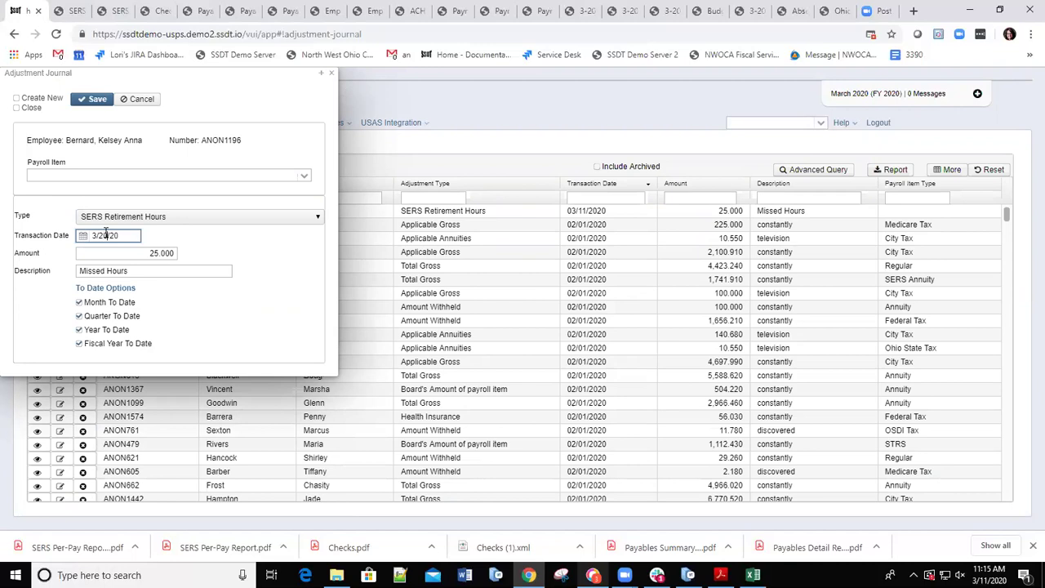
{"action": "left_click", "coordinate": [92, 99]}
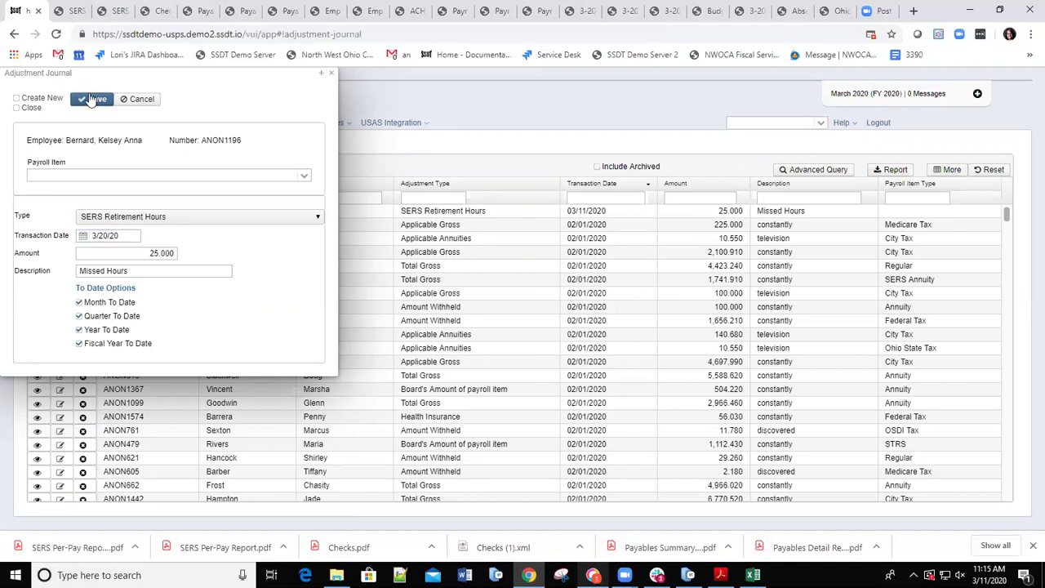
{"action": "left_click", "coordinate": [332, 74]}
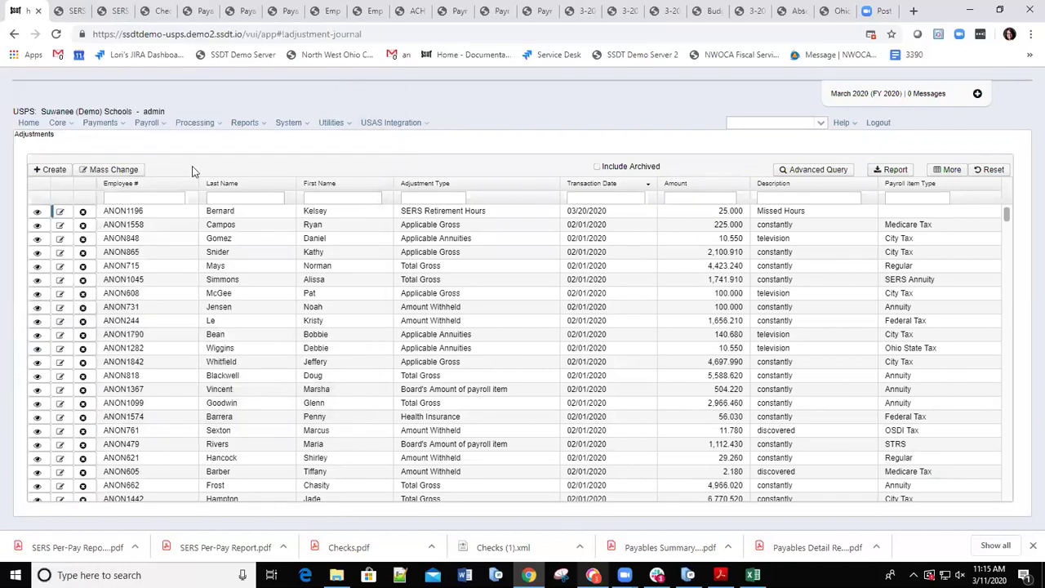
- Reopen the SERS Per Pay Report options, sort by Employee Name and set the pay date to 3/20/20
{"action": "left_click", "coordinate": [249, 124]}
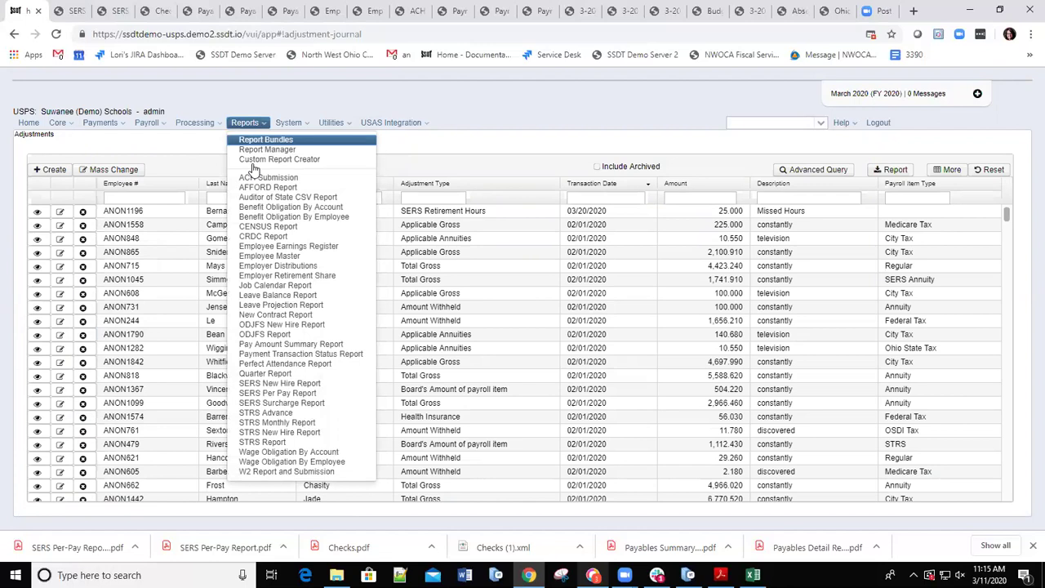
{"action": "left_click", "coordinate": [282, 404]}
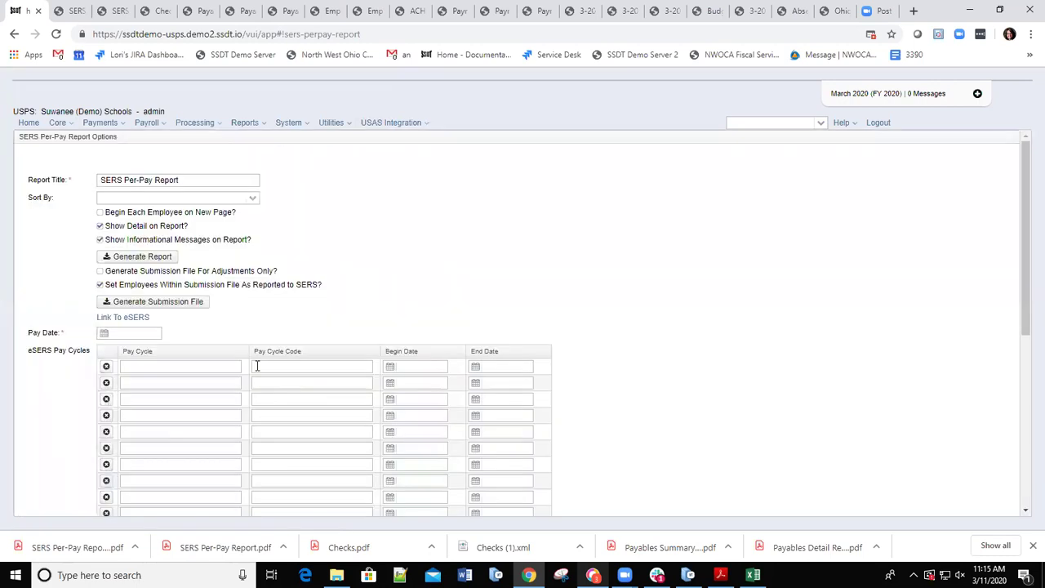
{"action": "left_click", "coordinate": [138, 332]}
{"action": "left_click", "coordinate": [173, 202]}
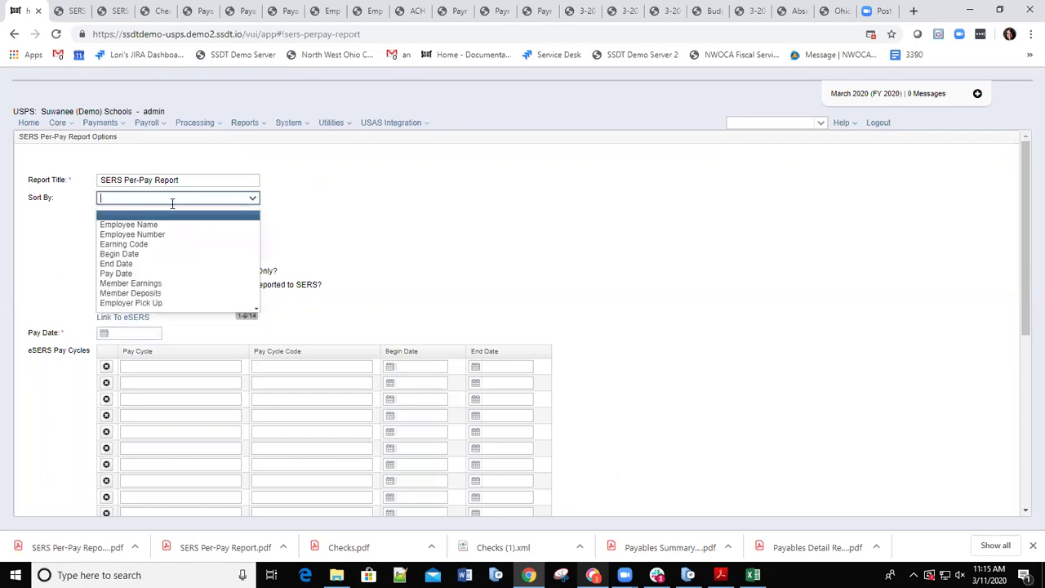
{"action": "left_click", "coordinate": [129, 225]}
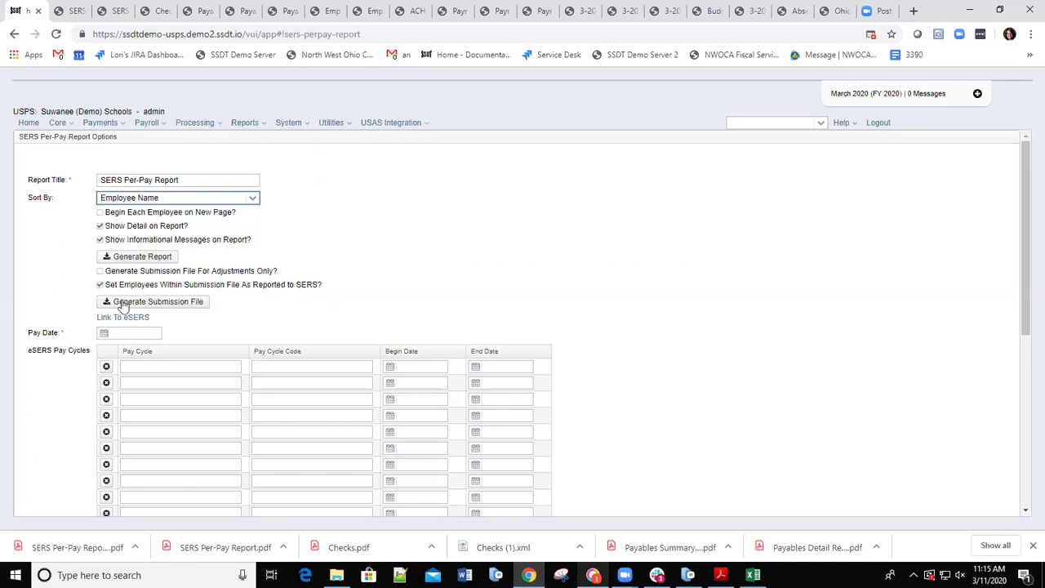
{"action": "left_click", "coordinate": [124, 335]}
{"action": "type", "text": "3/20/20"}
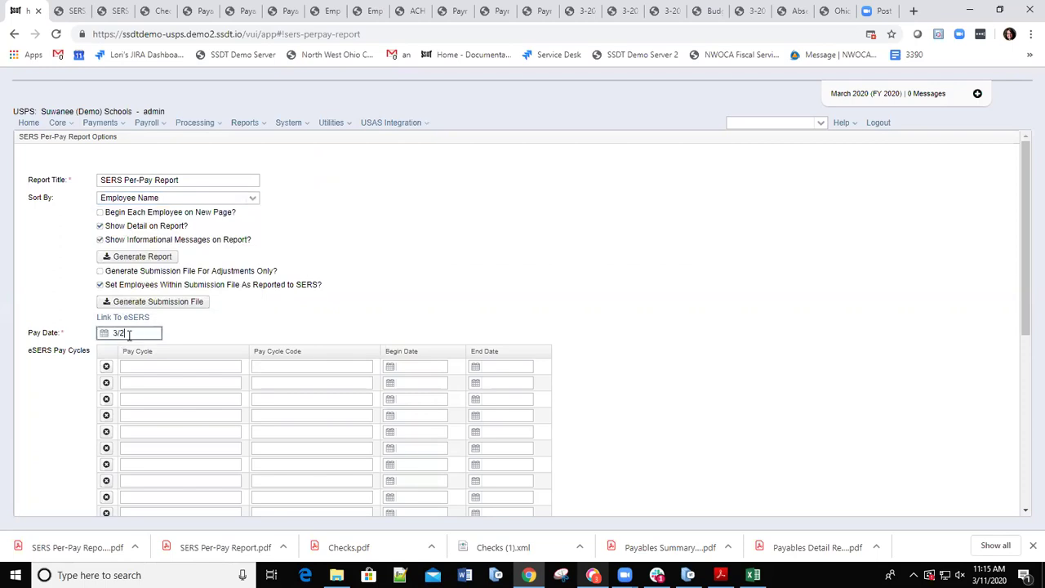
- Fill in eSERS pay cycle BWK, code 0001, begin date 3/1/20 and end date 3.14.20, and try to generate the report
{"action": "left_click", "coordinate": [155, 366]}
{"action": "type", "text": "BWK"}
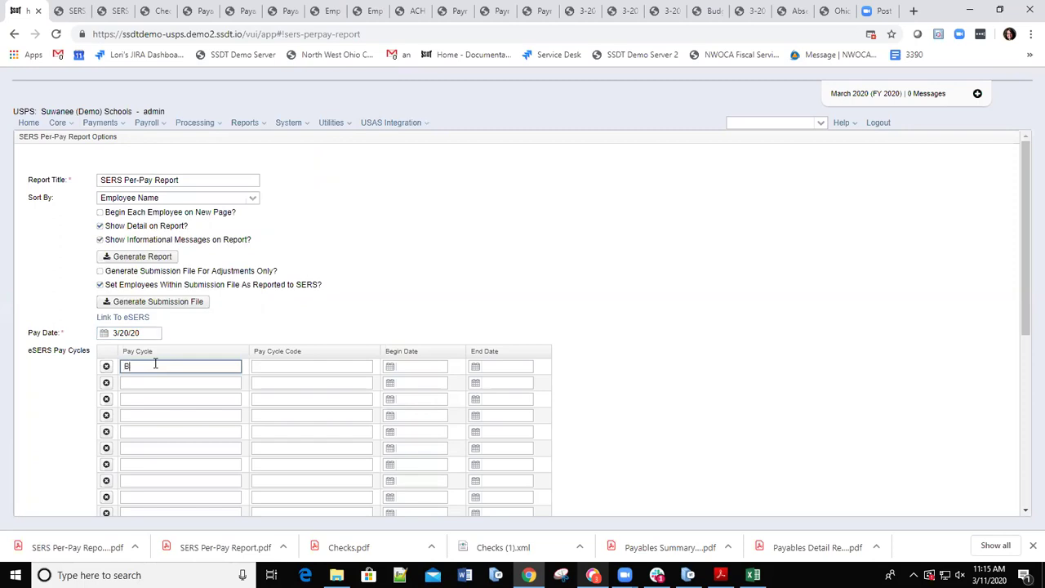
{"action": "key", "text": "Tab"}
{"action": "type", "text": "0001"}
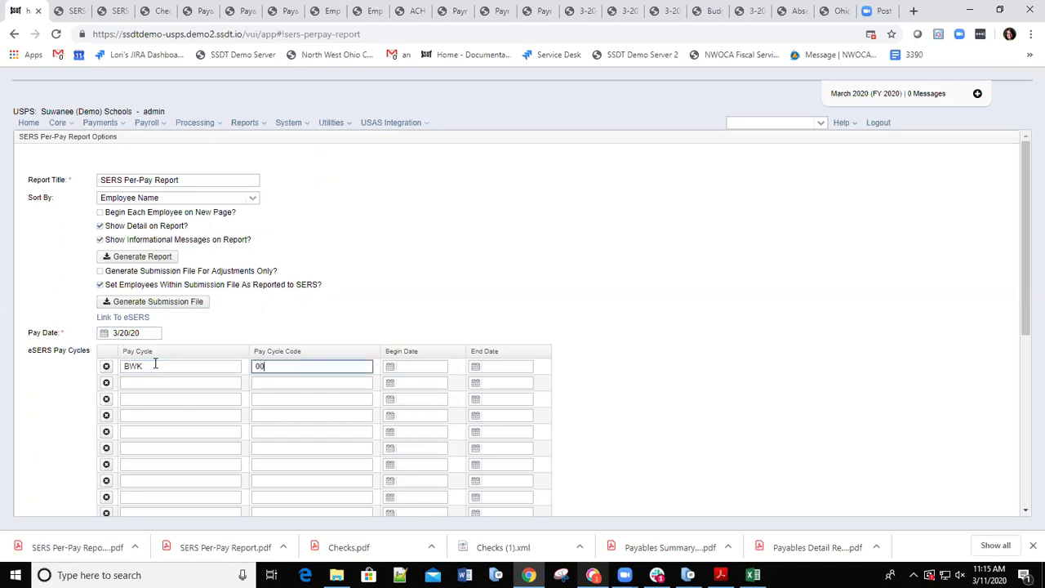
{"action": "left_click", "coordinate": [418, 368]}
{"action": "type", "text": "3/1/20"}
{"action": "key", "text": "Tab"}
{"action": "type", "text": "3"}
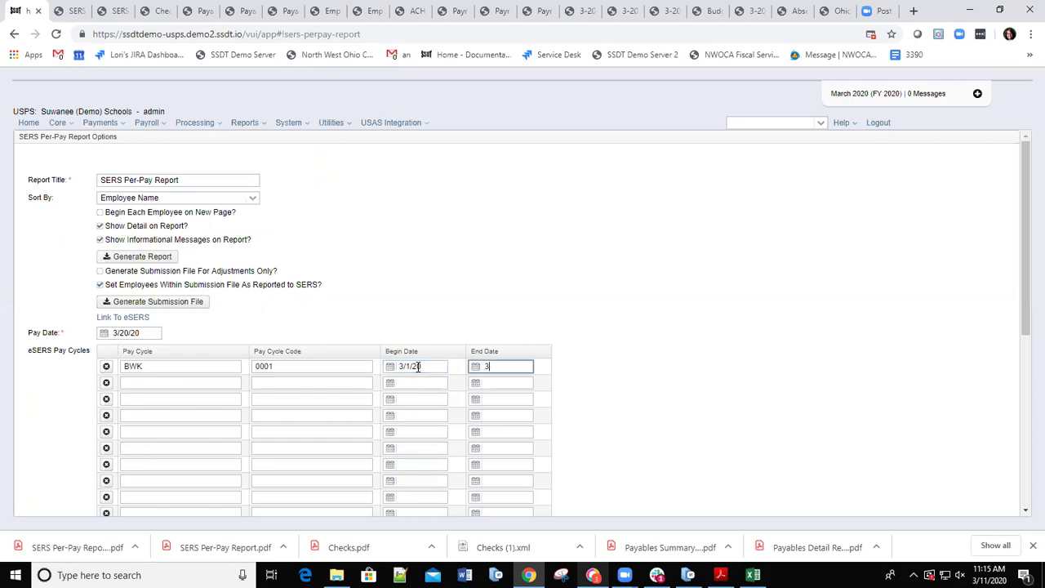
{"action": "type", "text": ".14.20"}
{"action": "left_click", "coordinate": [143, 258]}
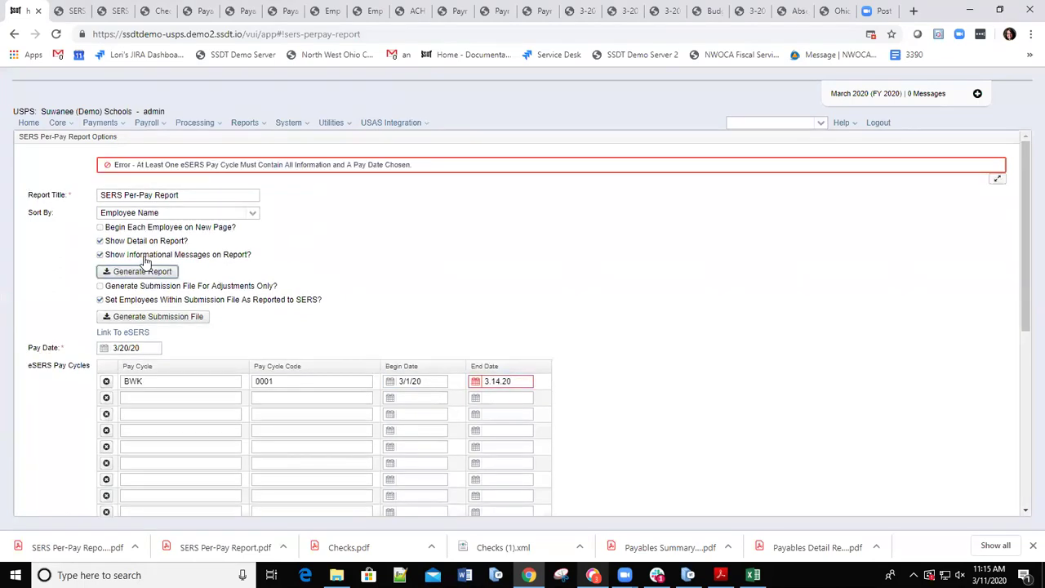
- Correct the pay cycle's end date to 3/14/20 and generate the SERS Per-Pay Report again
{"action": "left_click", "coordinate": [521, 379]}
{"action": "left_click_drag", "start_coordinate": [521, 379], "coordinate": [484, 382]}
{"action": "type", "text": "3/2"}
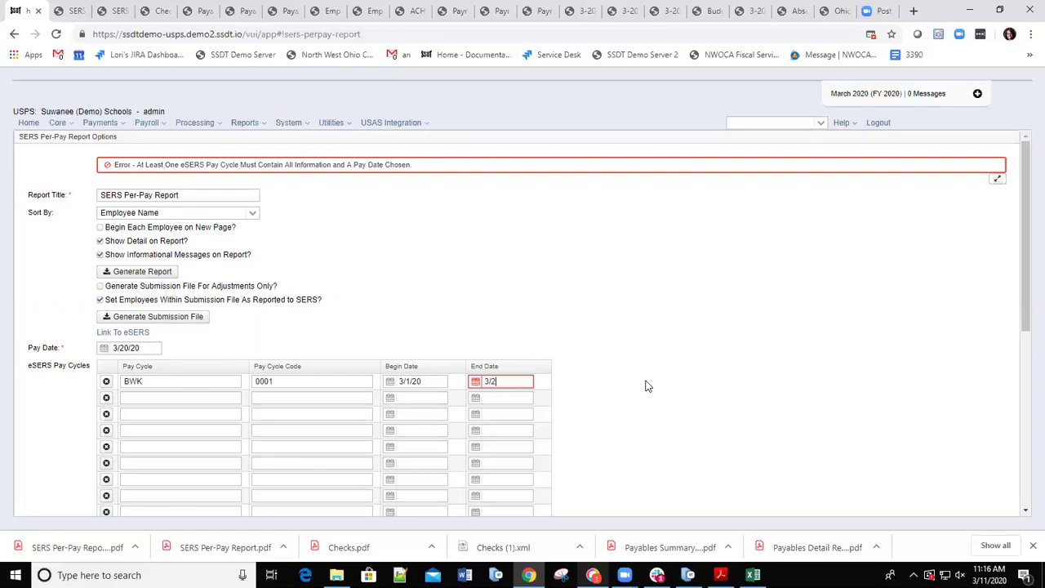
{"action": "type", "text": "4/20"}
{"action": "left_click", "coordinate": [148, 275]}
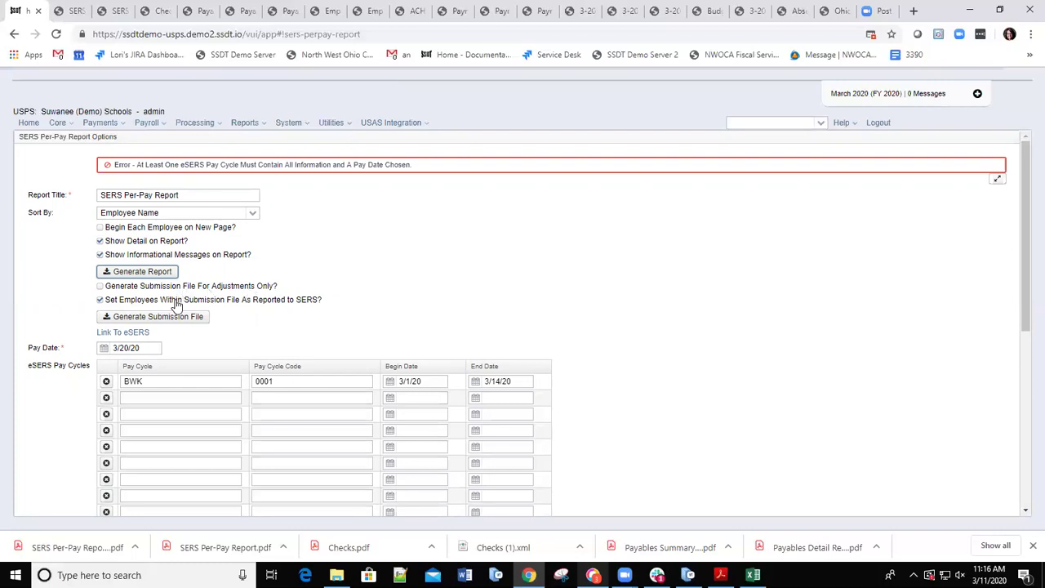
{"action": "left_click", "coordinate": [151, 273]}
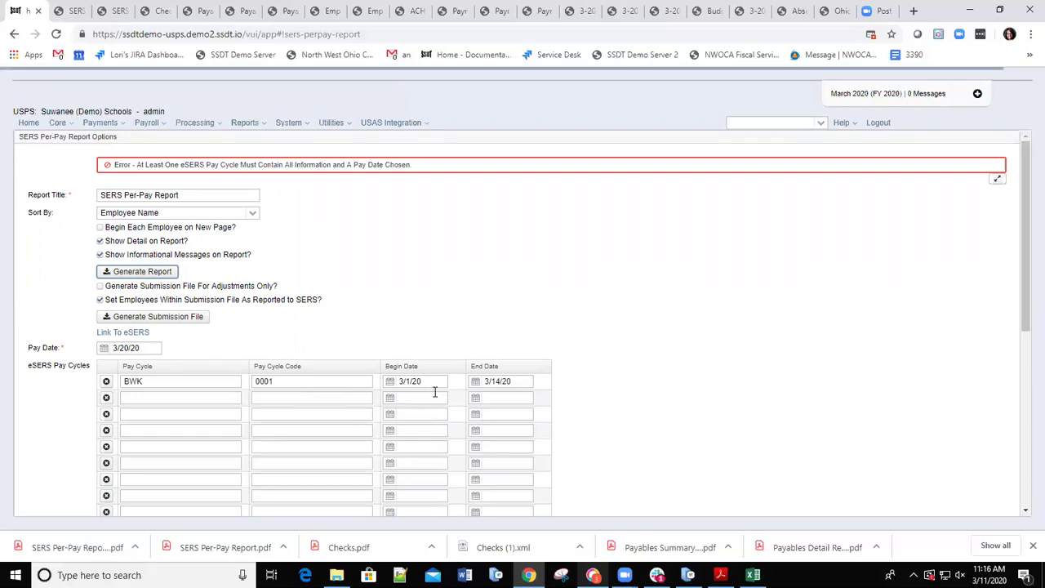
- Re-enter the pay date as 3/20/20, generate the SERS Per-Pay Report and save the PDF
{"action": "left_click", "coordinate": [148, 347]}
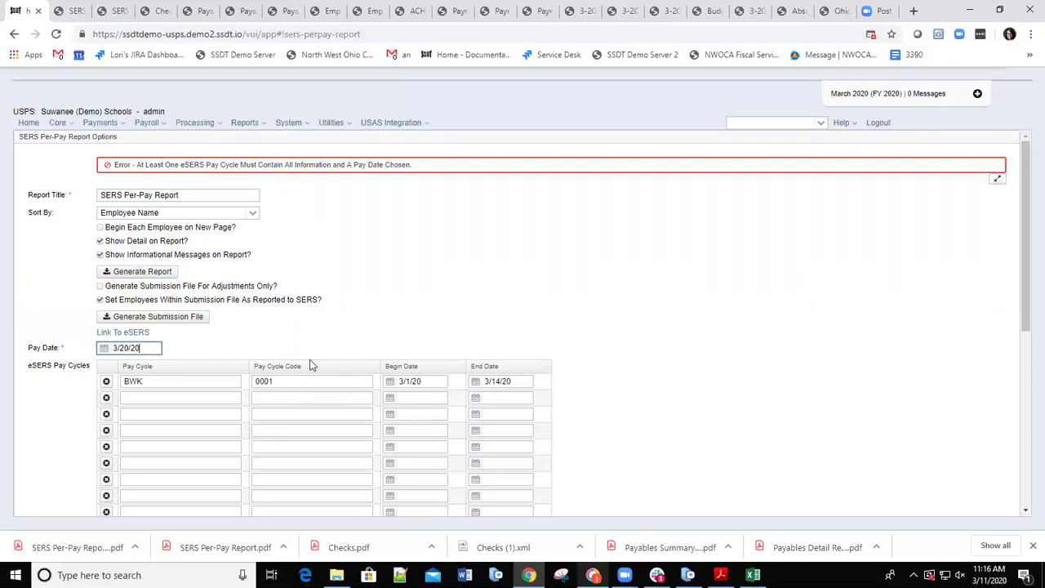
{"action": "type", "text": "3/20/20"}
{"action": "left_click", "coordinate": [134, 274]}
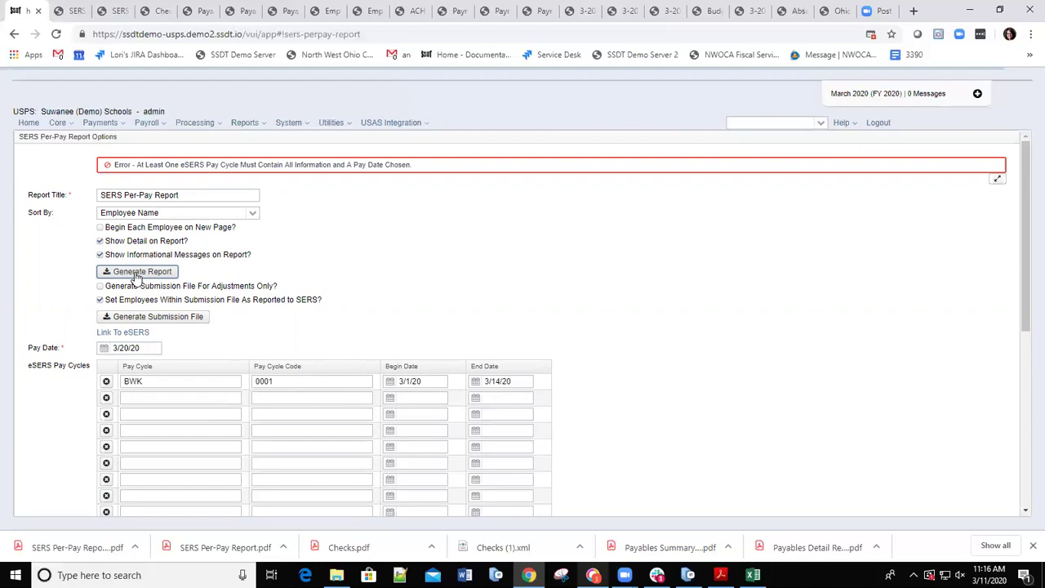
{"action": "left_click", "coordinate": [135, 275]}
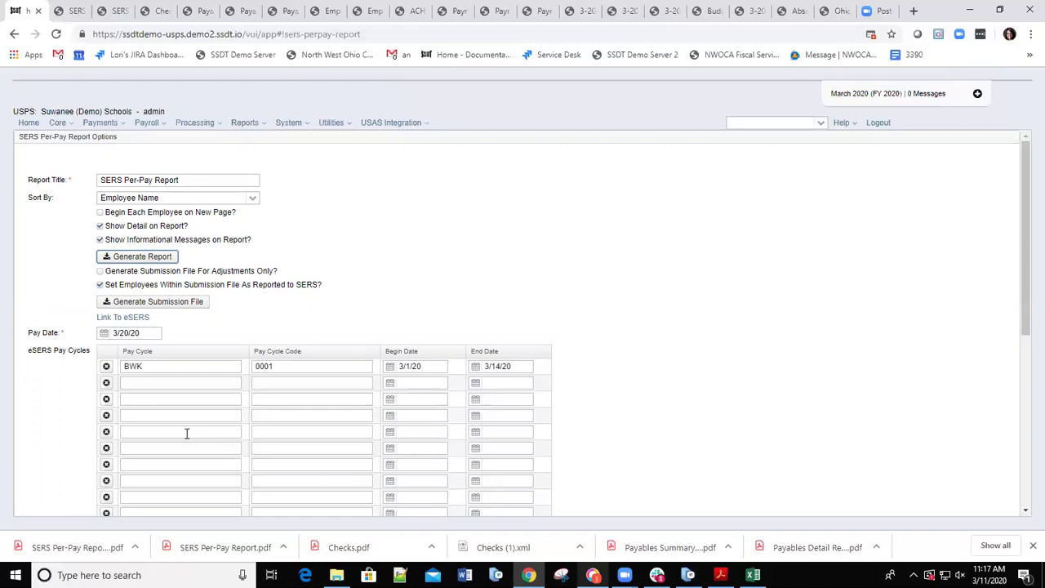
{"action": "left_click", "coordinate": [120, 258]}
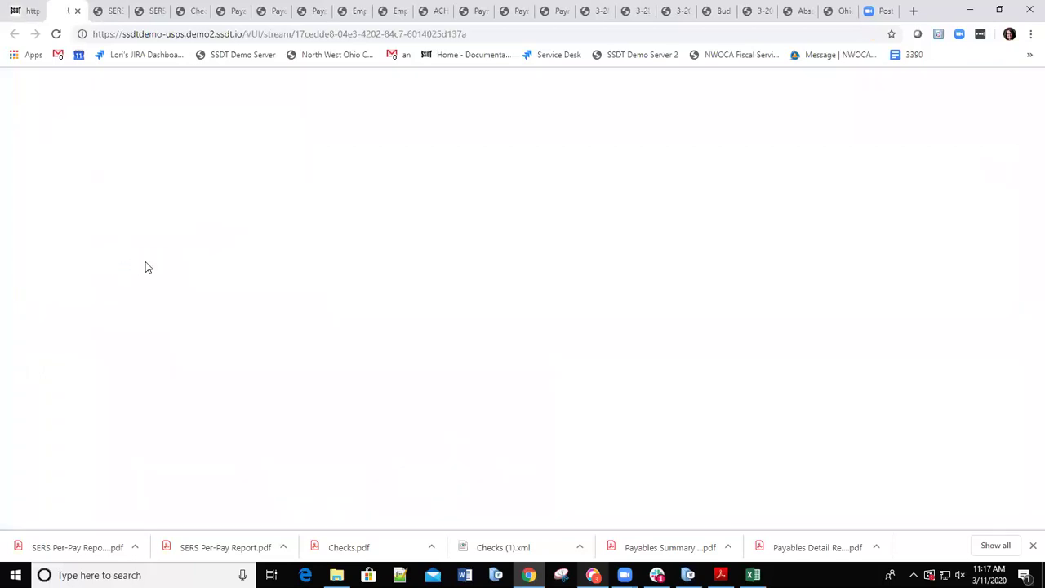
{"action": "left_click", "coordinate": [319, 282]}
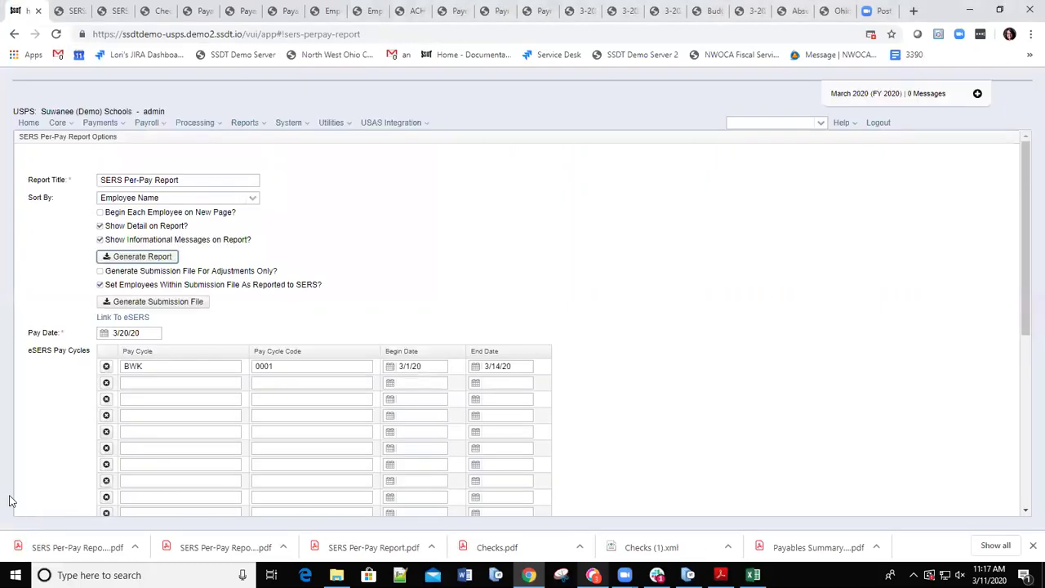
- Open the saved SERS Per-Pay Report and examine the days paid and hours paid of an earn code 04 member
{"action": "left_click", "coordinate": [49, 551]}
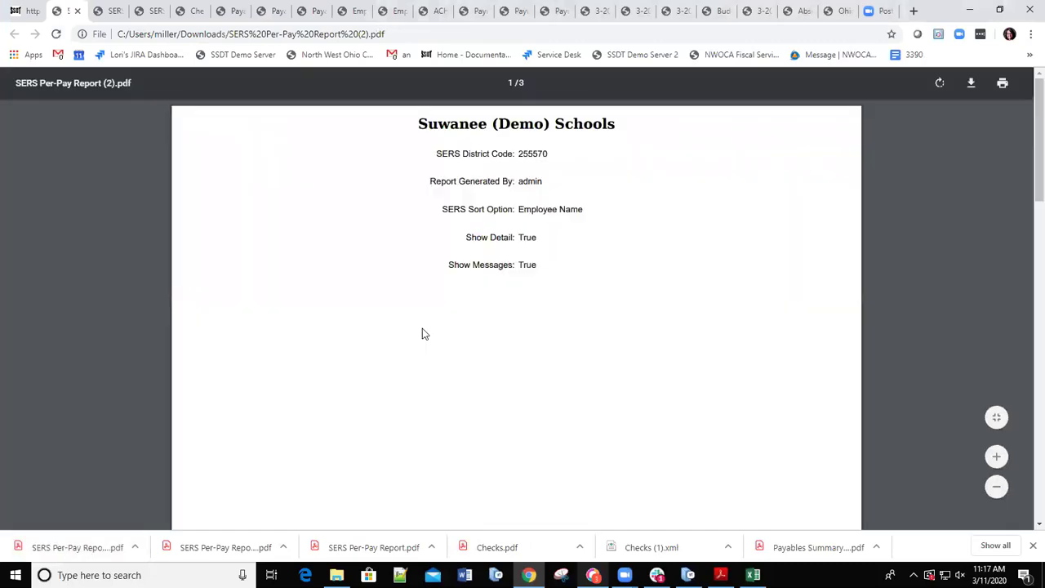
{"action": "scroll", "coordinate": [427, 335], "scroll_direction": "down", "scroll_amount": 8}
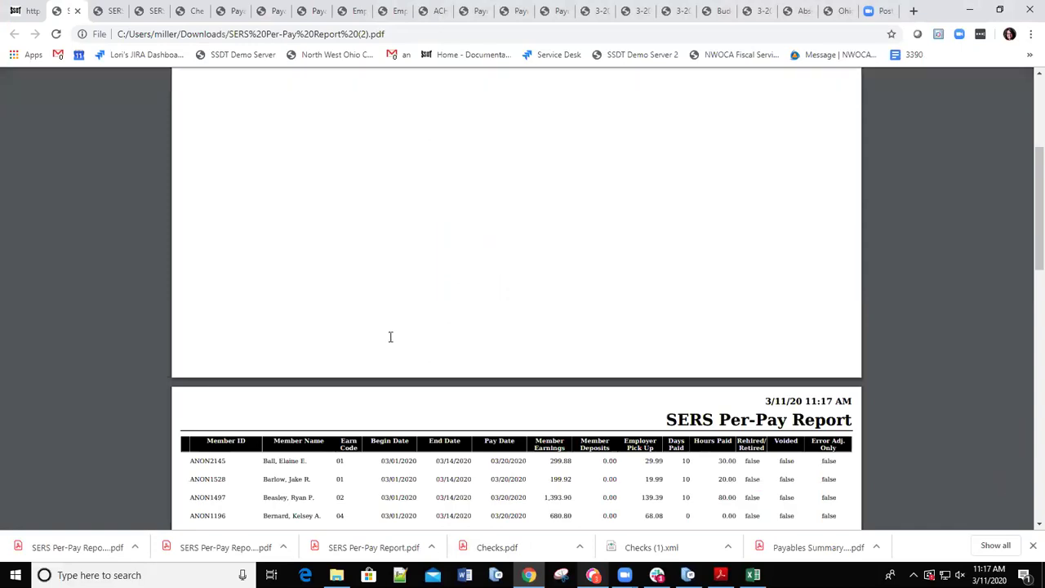
{"action": "scroll", "coordinate": [392, 336], "scroll_direction": "down", "scroll_amount": 3}
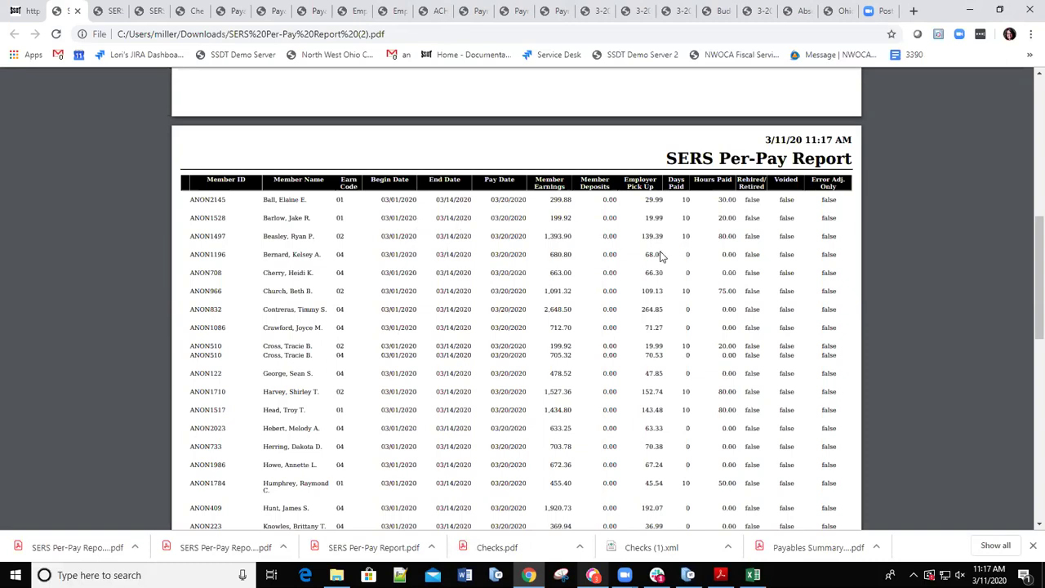
{"action": "left_click_drag", "start_coordinate": [196, 254], "coordinate": [709, 262]}
{"action": "left_click", "coordinate": [723, 258]}
{"action": "double_click", "coordinate": [686, 254]}
- Generate the STRS Report for the posted 03/20/2020 biweekly payroll and save it as the STRS Report PDF
{"action": "key", "text": "ctrl+shift+Tab"}
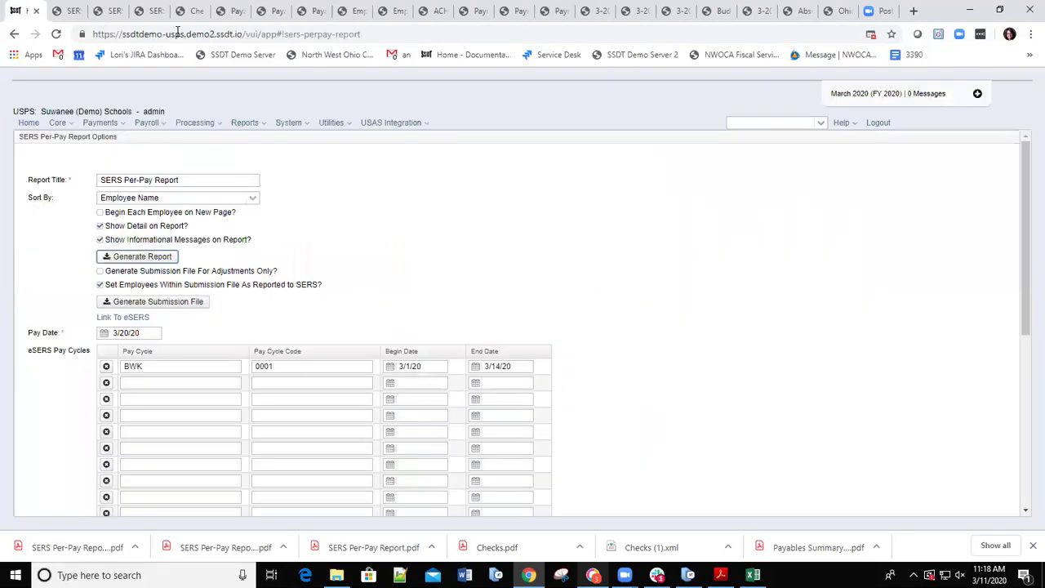
{"action": "left_click", "coordinate": [251, 123]}
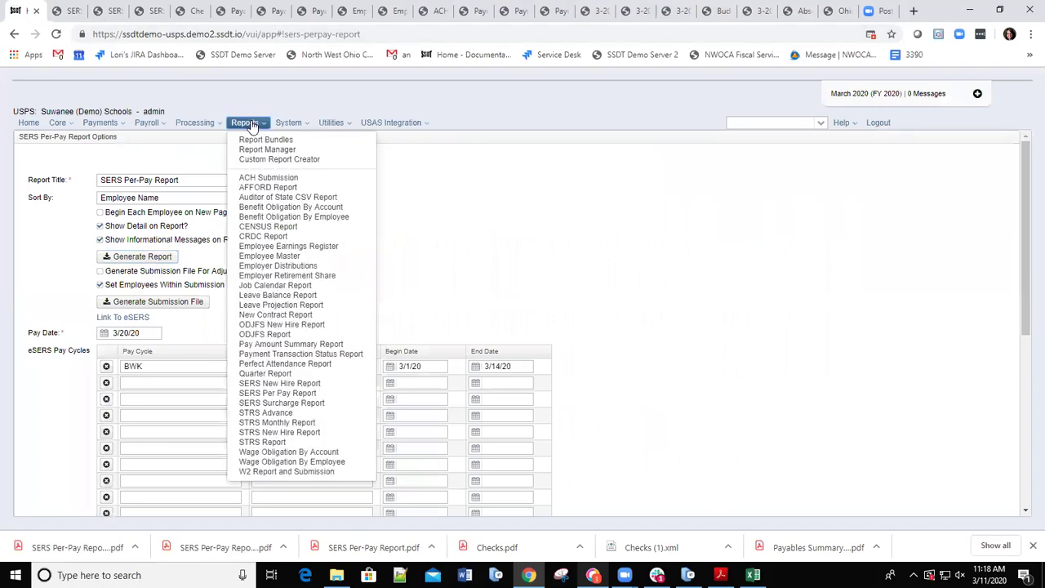
{"action": "left_click", "coordinate": [260, 442]}
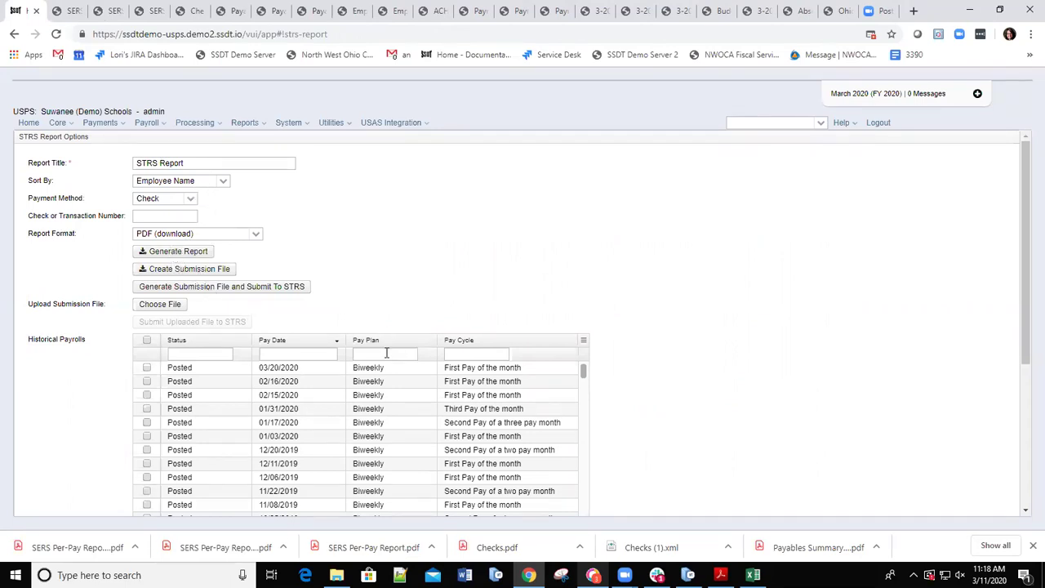
{"action": "left_click", "coordinate": [147, 368]}
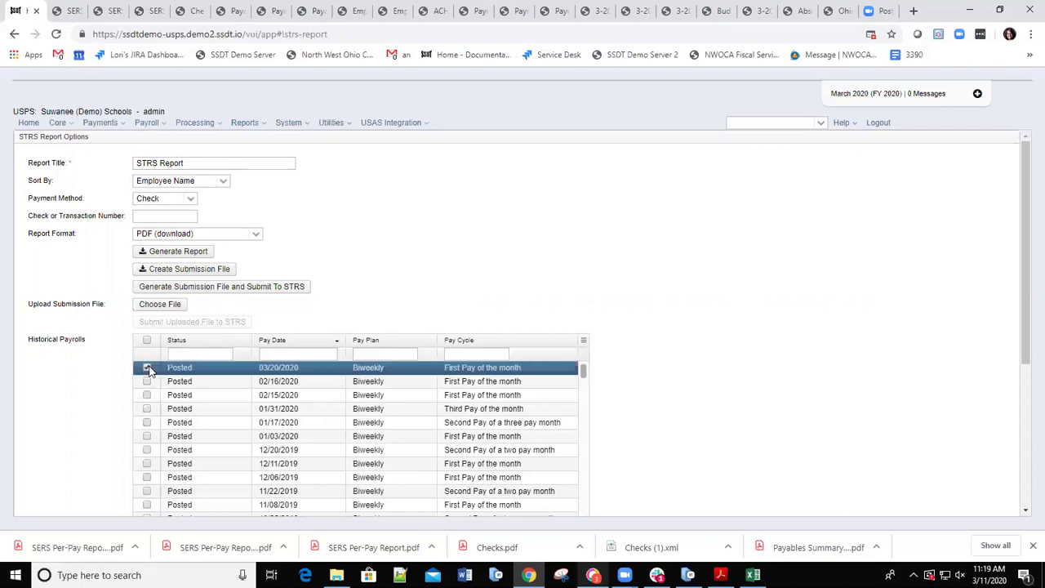
{"action": "left_click", "coordinate": [177, 255]}
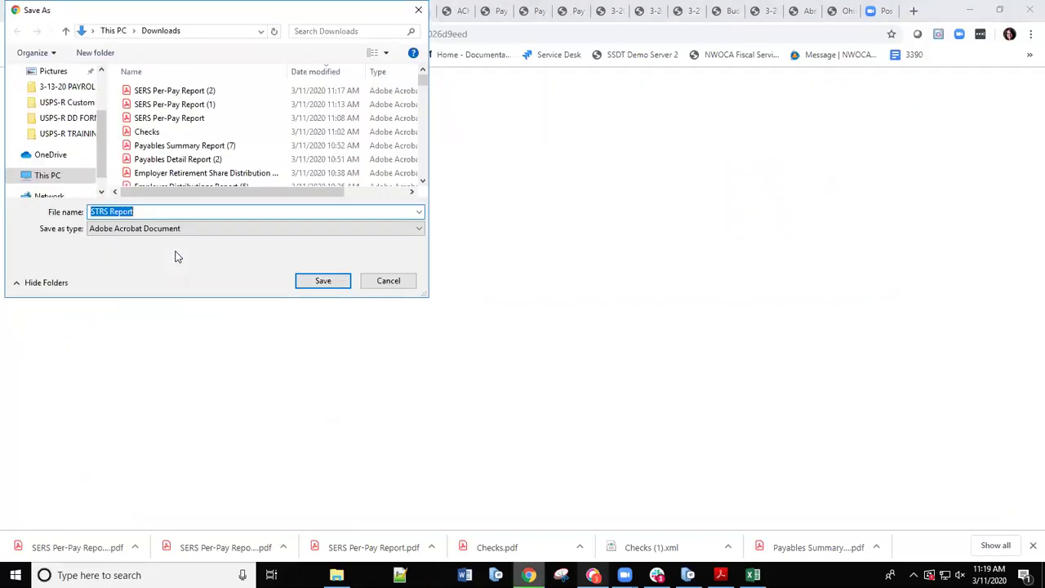
{"action": "left_click", "coordinate": [322, 281]}
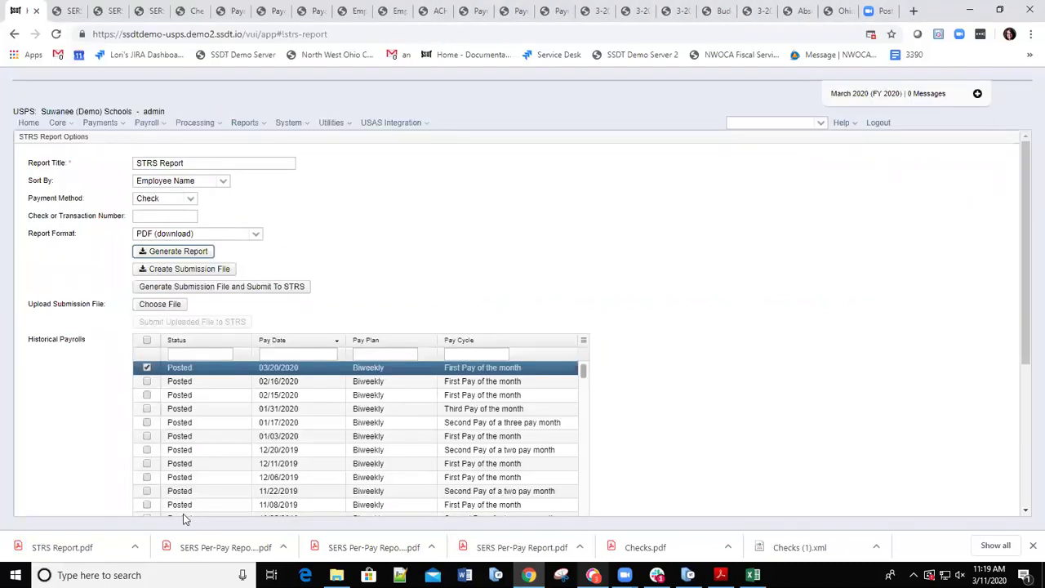
- Open the saved STRS Report and review its member rows and final totals, then return to the STRS Report options
{"action": "left_click", "coordinate": [59, 547]}
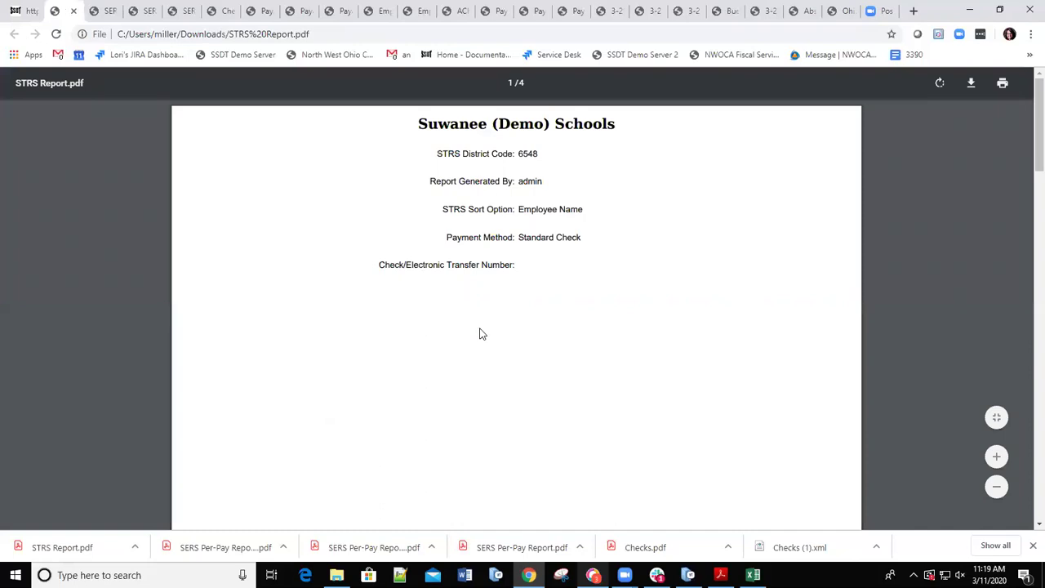
{"action": "scroll", "coordinate": [506, 349], "scroll_direction": "down", "scroll_amount": 3}
{"action": "scroll", "coordinate": [507, 349], "scroll_direction": "down", "scroll_amount": 15}
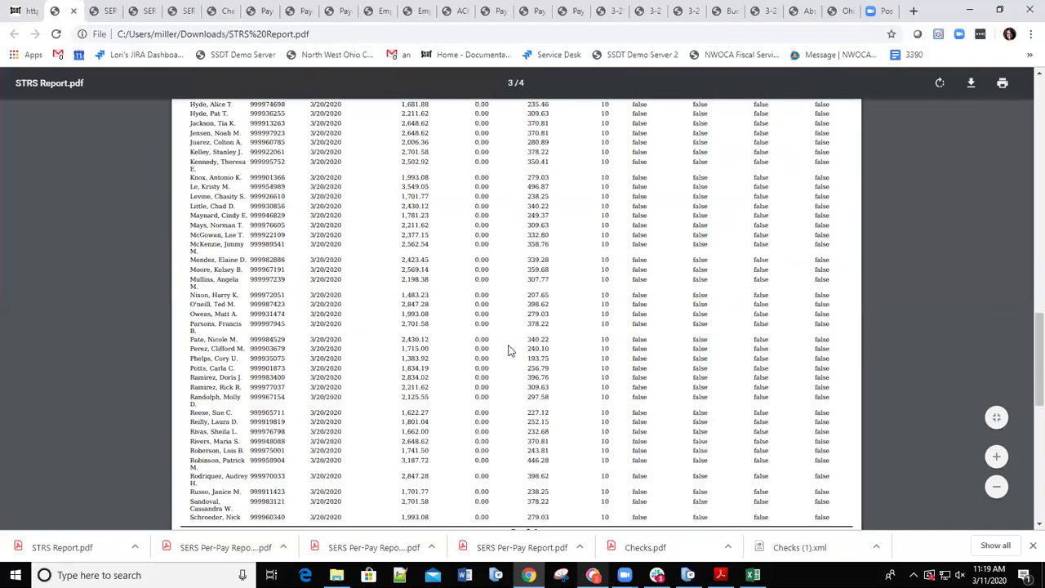
{"action": "scroll", "coordinate": [508, 349], "scroll_direction": "down", "scroll_amount": 8}
{"action": "scroll", "coordinate": [489, 327], "scroll_direction": "down", "scroll_amount": 1}
{"action": "scroll", "coordinate": [482, 314], "scroll_direction": "up", "scroll_amount": 1}
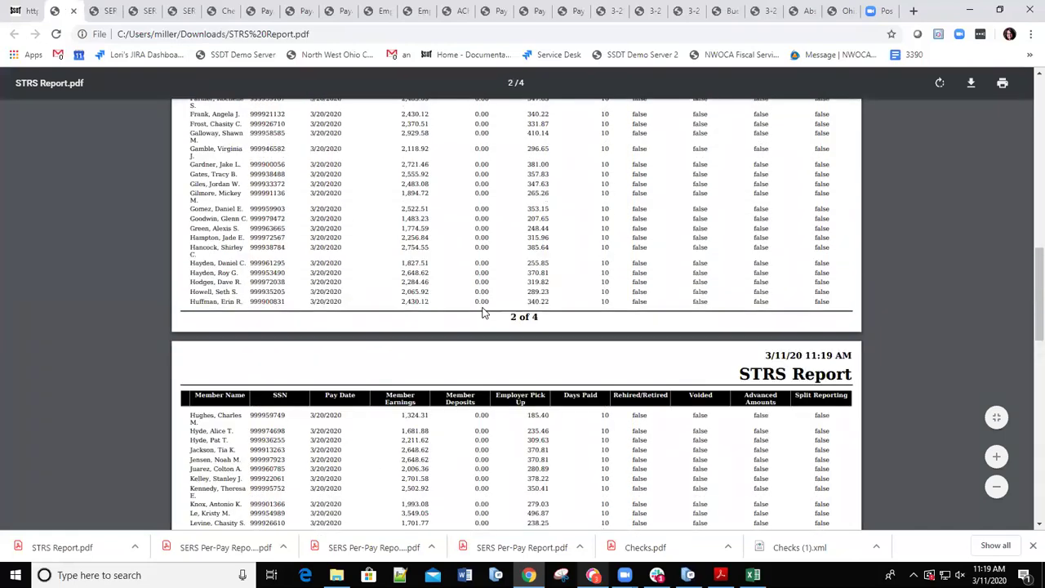
{"action": "scroll", "coordinate": [481, 318], "scroll_direction": "down", "scroll_amount": 4}
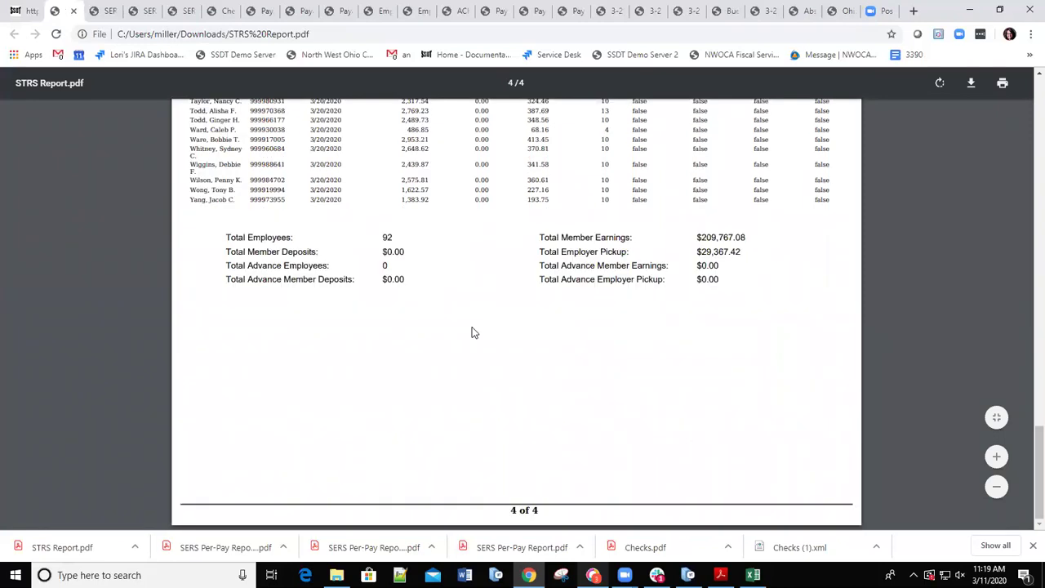
{"action": "scroll", "coordinate": [476, 314], "scroll_direction": "up", "scroll_amount": 4}
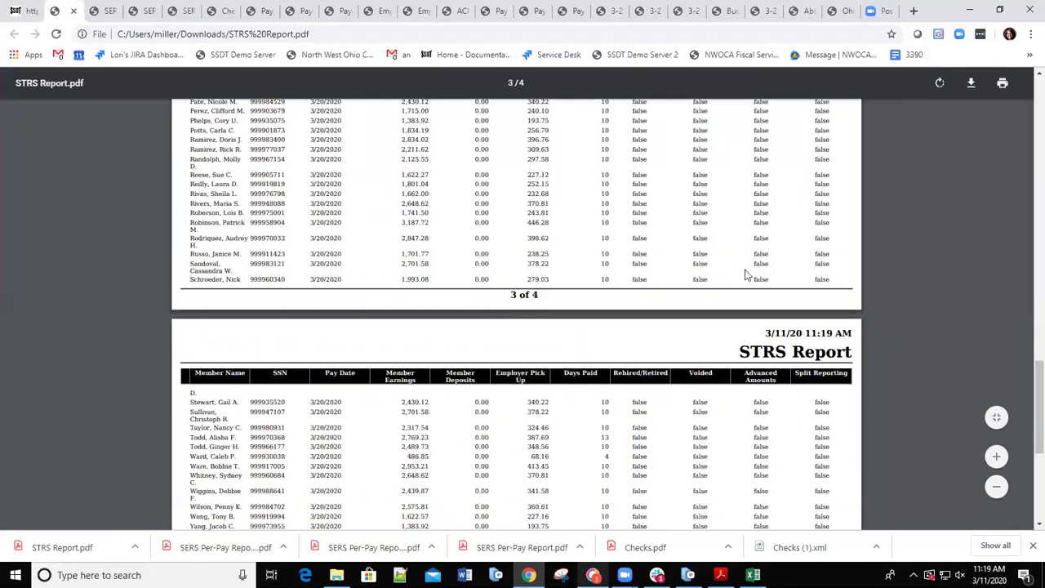
{"action": "left_click", "coordinate": [23, 11]}
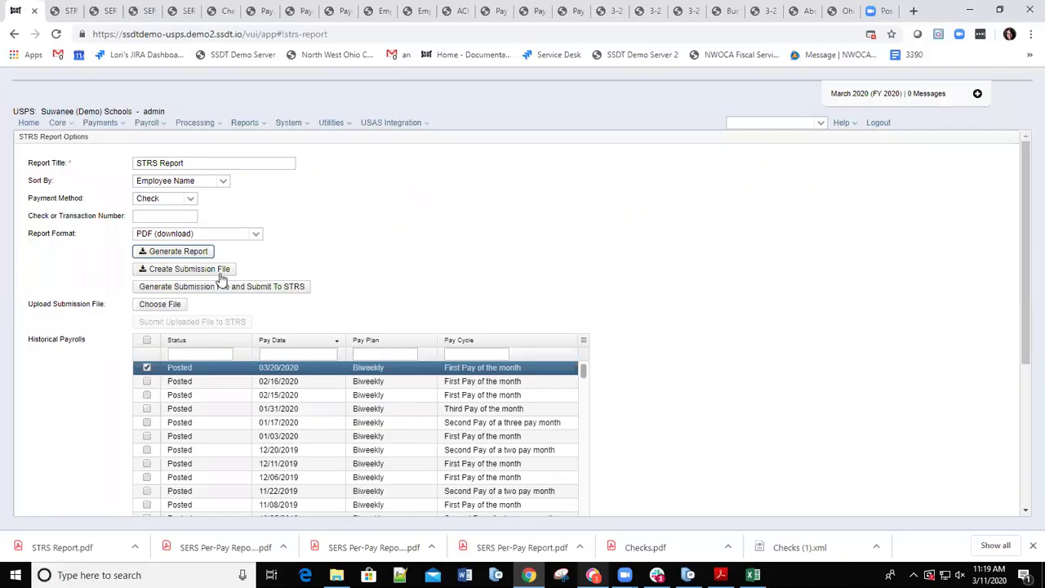
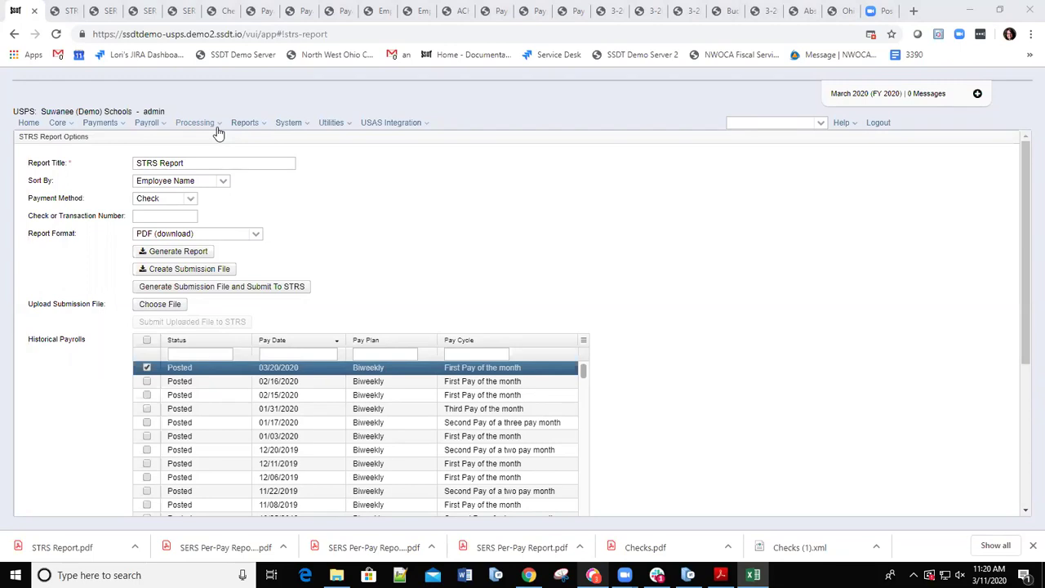
- Open Benefit Update and Projection and review the accrual choices, keeping Accrual Projection Report and Sick Leave
{"action": "left_click", "coordinate": [222, 128]}
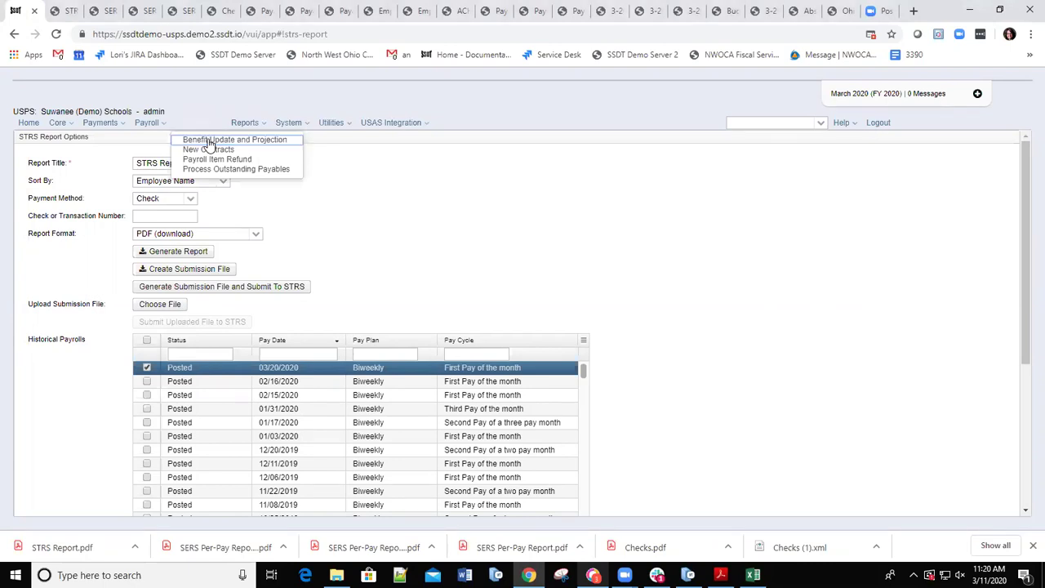
{"action": "left_click", "coordinate": [210, 143]}
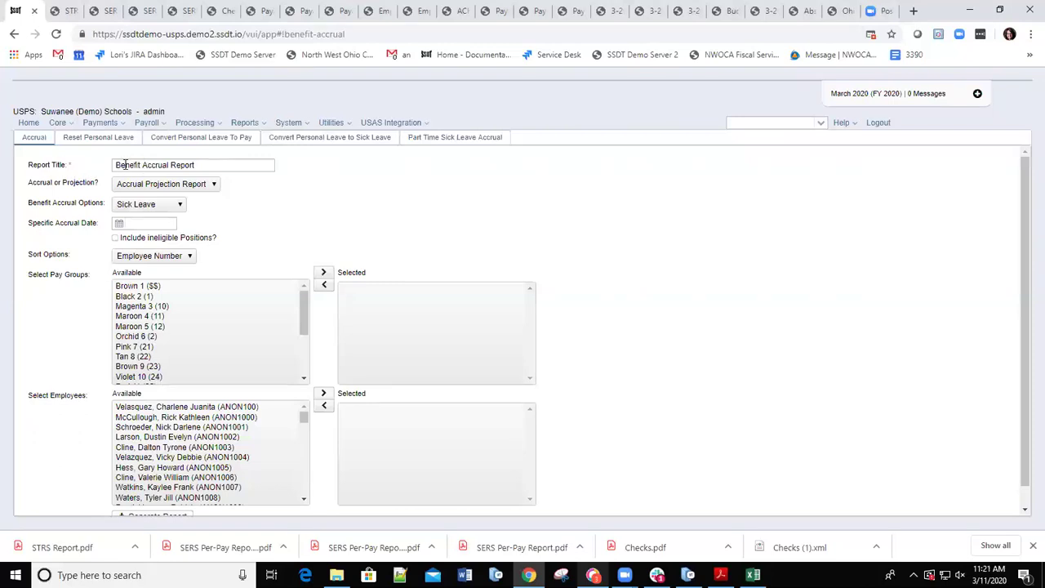
{"action": "left_click", "coordinate": [215, 186]}
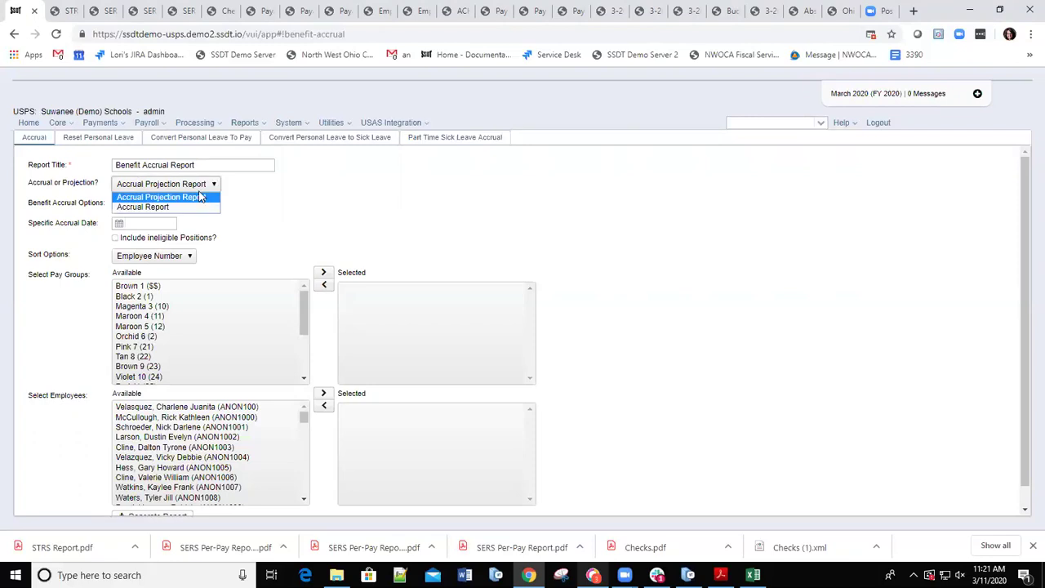
{"action": "left_click", "coordinate": [174, 187]}
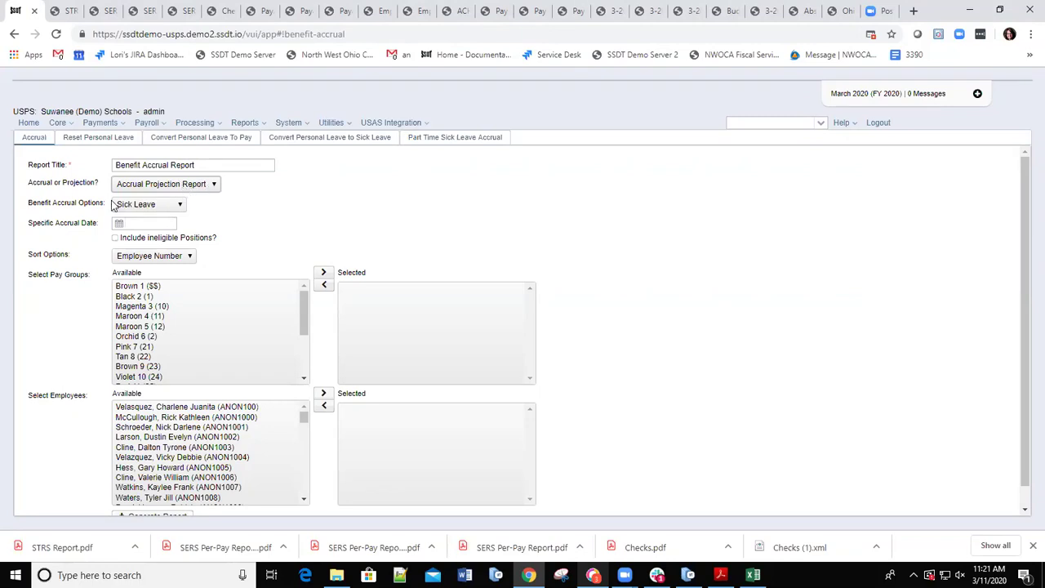
{"action": "left_click", "coordinate": [181, 206]}
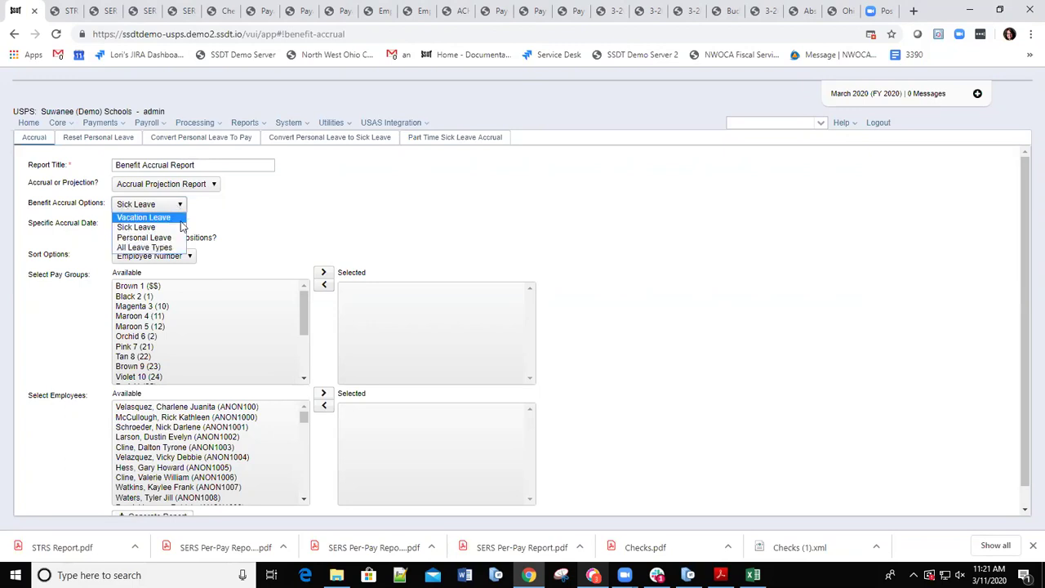
{"action": "left_click", "coordinate": [246, 209]}
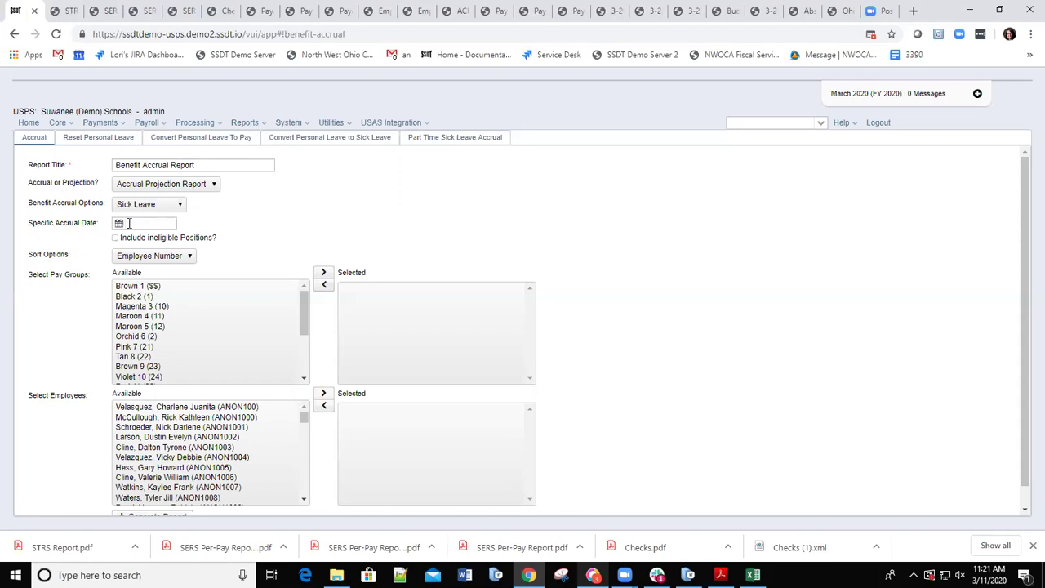
- Set the specific accrual date to 3/15/20 and sort the Benefit Accrual Report by Employee Name
{"action": "left_click", "coordinate": [136, 225]}
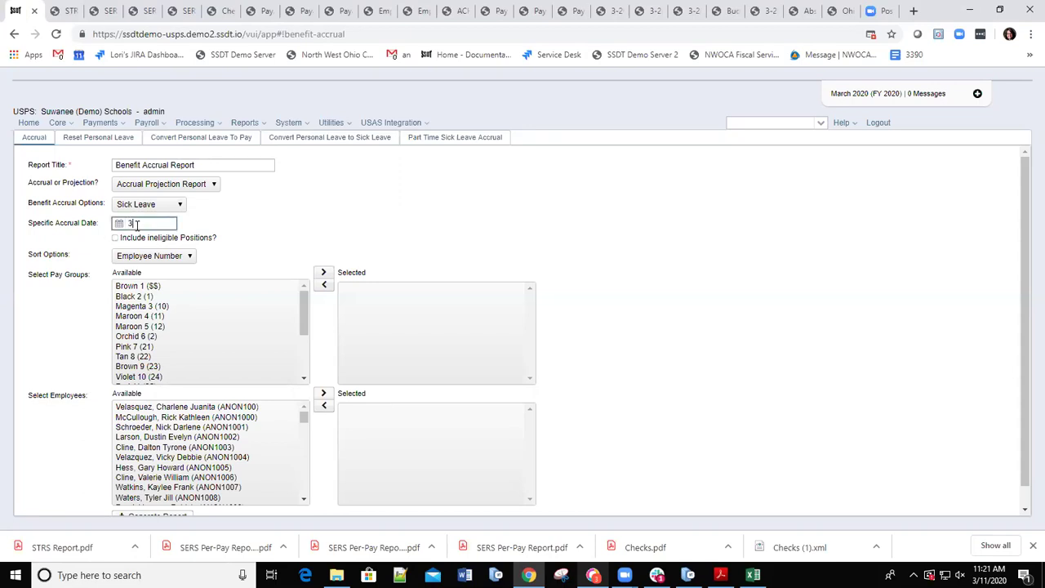
{"action": "type", "text": "3/15/20"}
{"action": "left_click", "coordinate": [192, 257]}
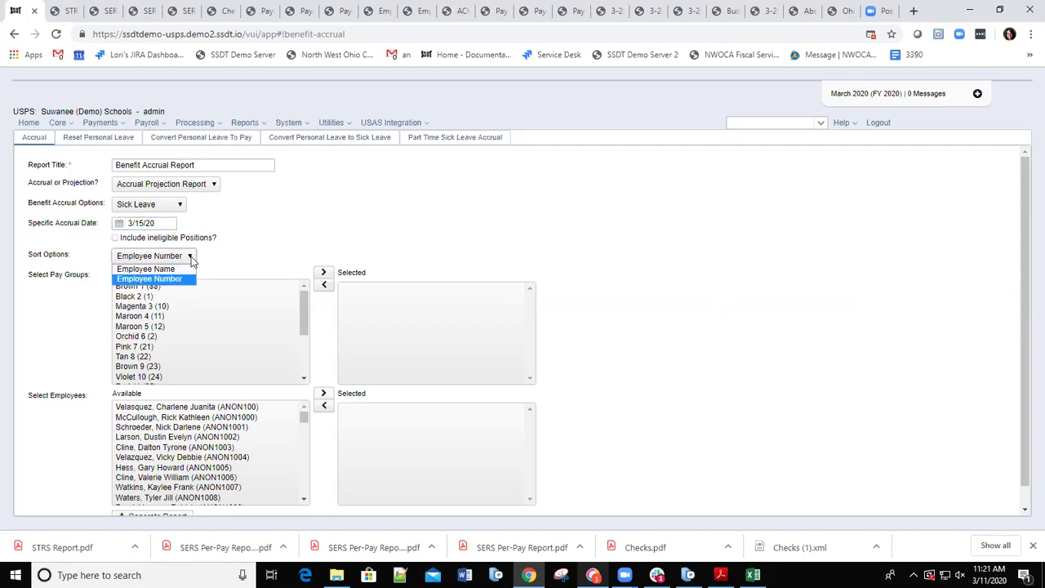
{"action": "left_click", "coordinate": [170, 269]}
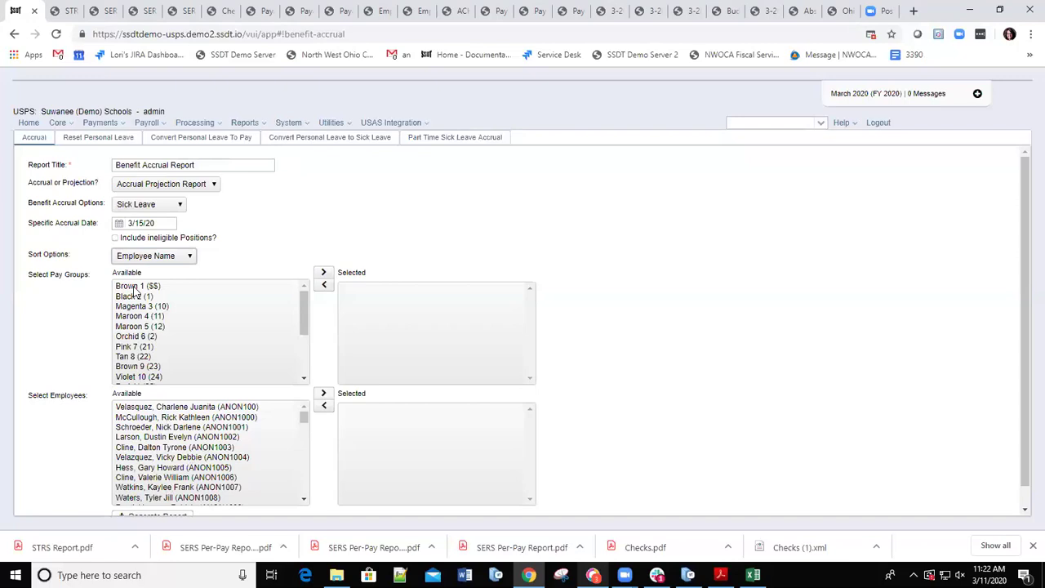
- Add all available pay groups, Brown 1 through Violet 19, to the Benefit Accrual Report's selected pay groups
{"action": "left_click", "coordinate": [135, 287]}
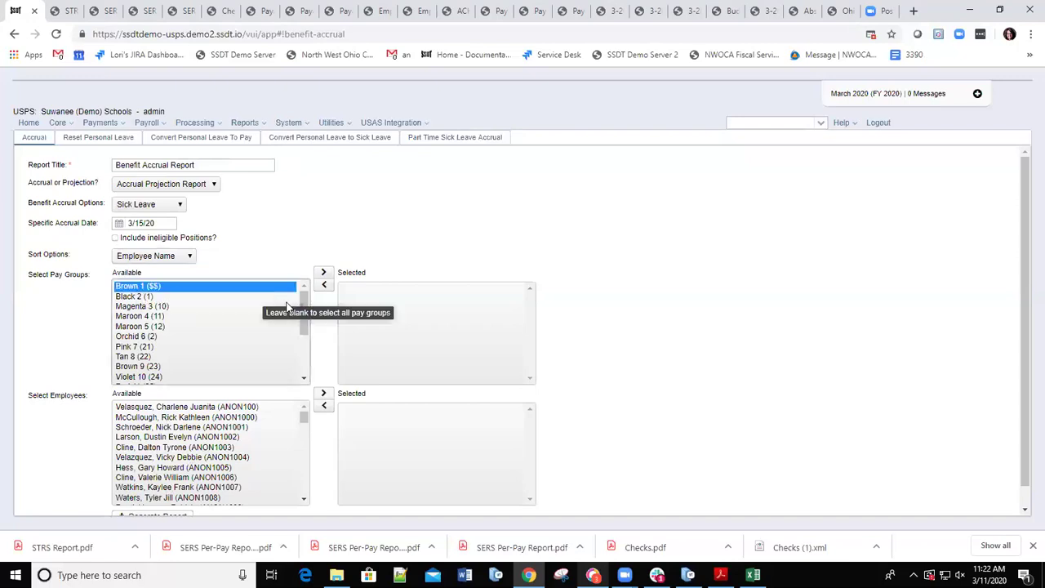
{"action": "left_click_drag", "start_coordinate": [302, 307], "coordinate": [298, 376]}
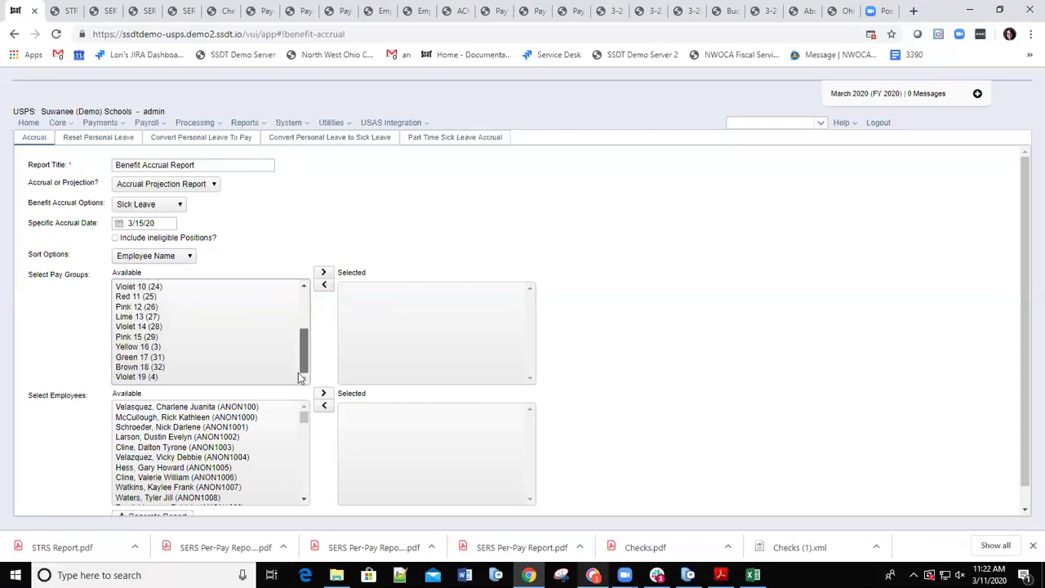
{"action": "left_click", "coordinate": [131, 378], "text": "shift"}
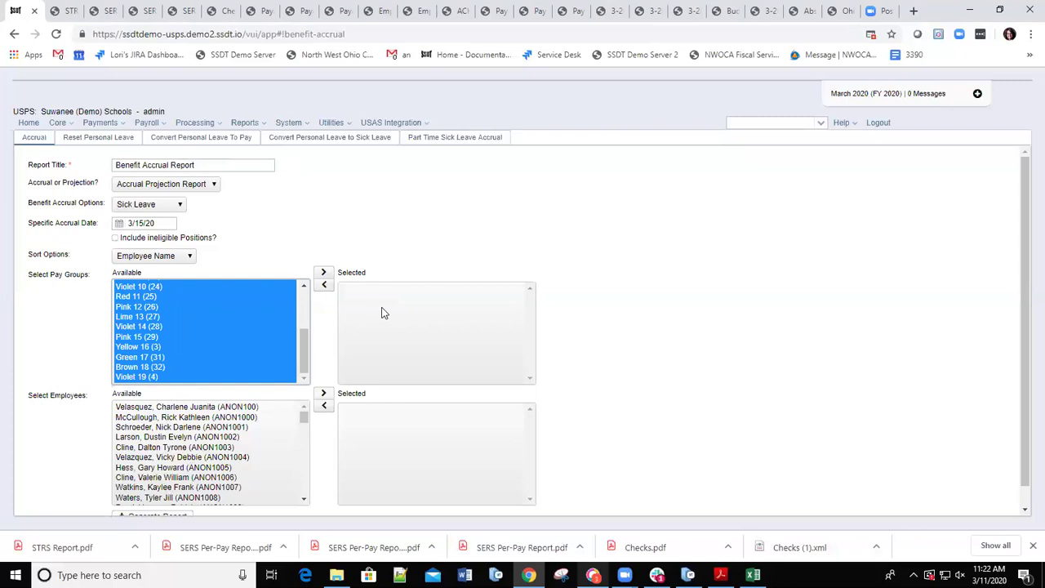
{"action": "left_click", "coordinate": [323, 272]}
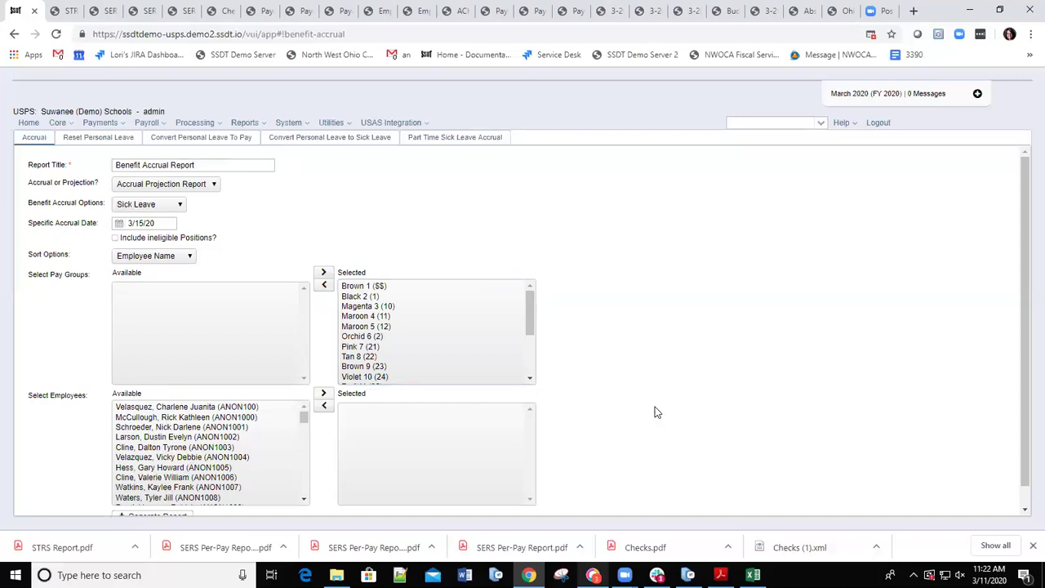
{"action": "scroll", "coordinate": [342, 465], "scroll_direction": "down", "scroll_amount": 1}
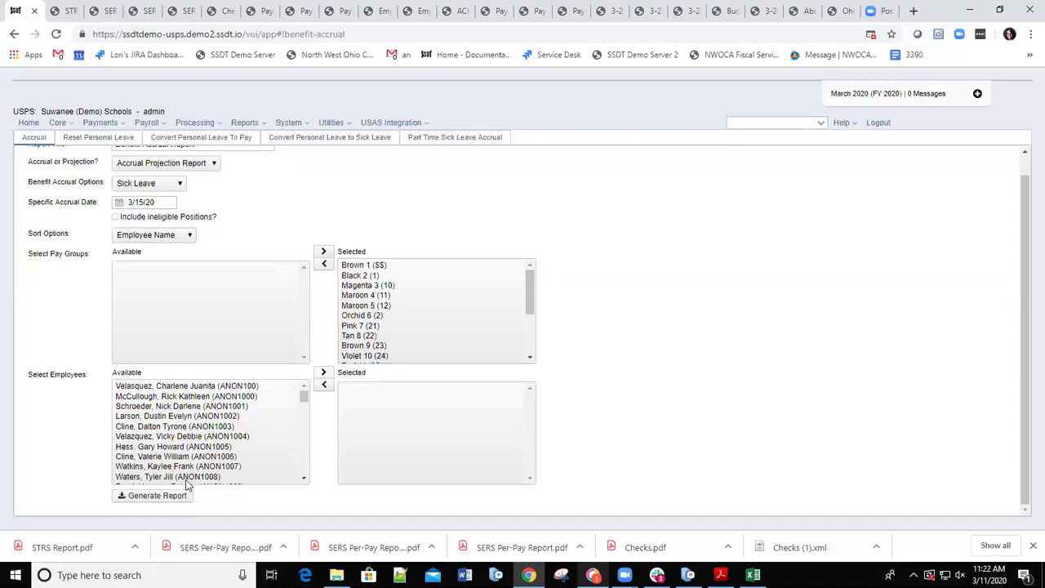
- Generate and save the Benefit Accrual Report as a PDF, then open it and review the projected sick leave accruals and new balances
{"action": "left_click", "coordinate": [158, 499]}
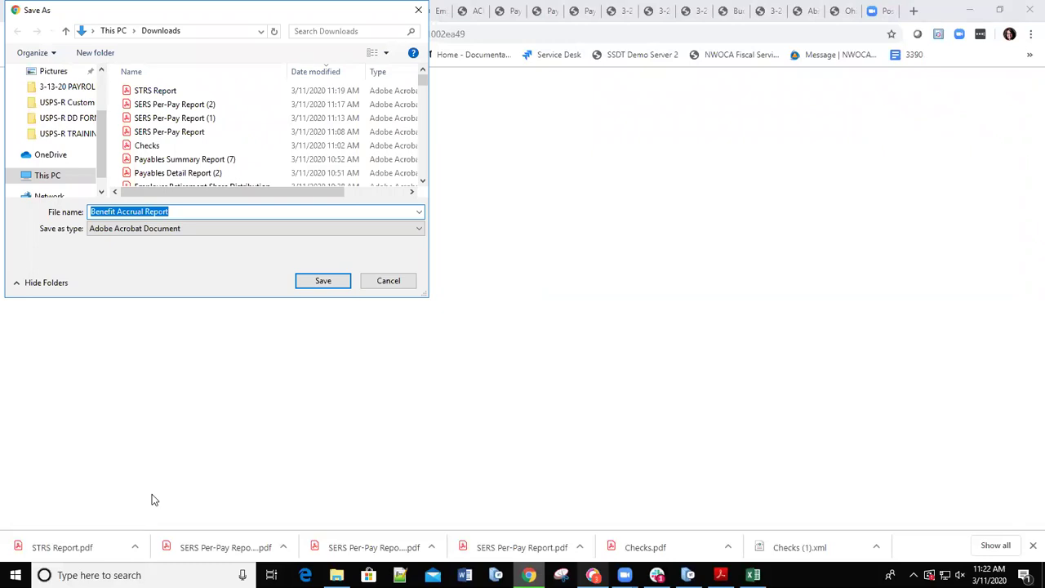
{"action": "left_click", "coordinate": [325, 283]}
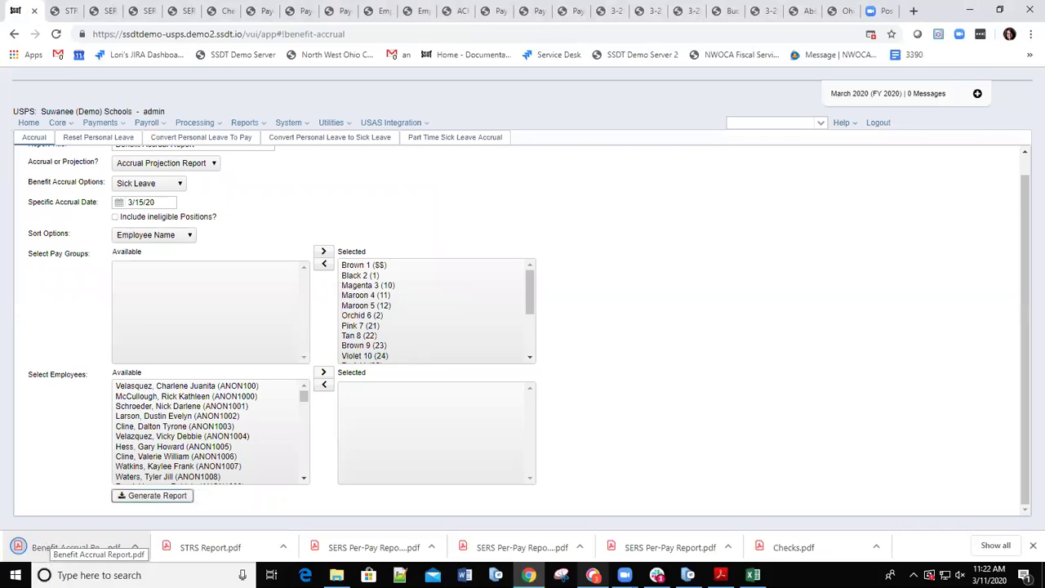
{"action": "left_click", "coordinate": [51, 551]}
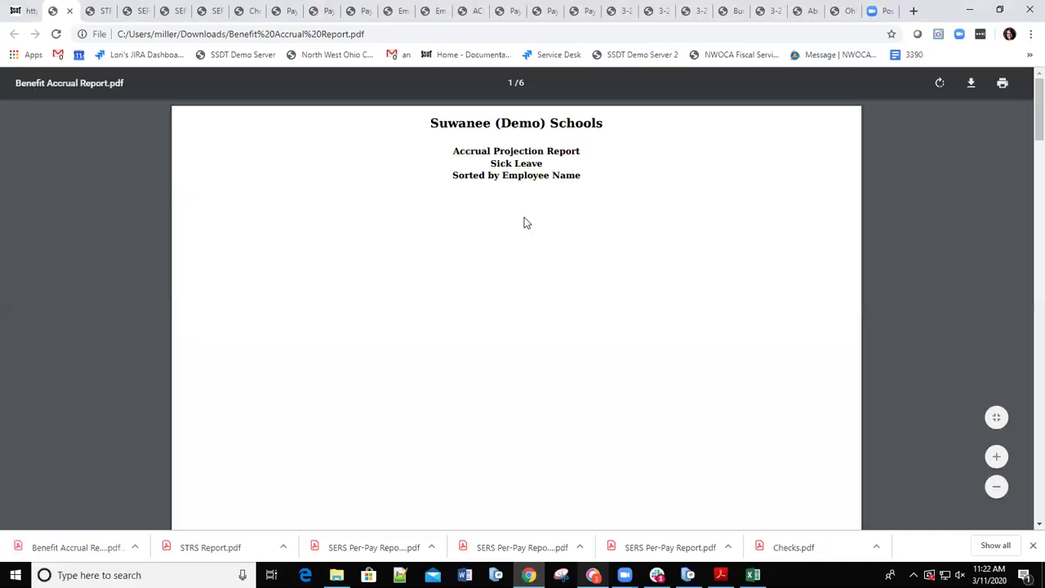
{"action": "scroll", "coordinate": [430, 278], "scroll_direction": "down", "scroll_amount": 20}
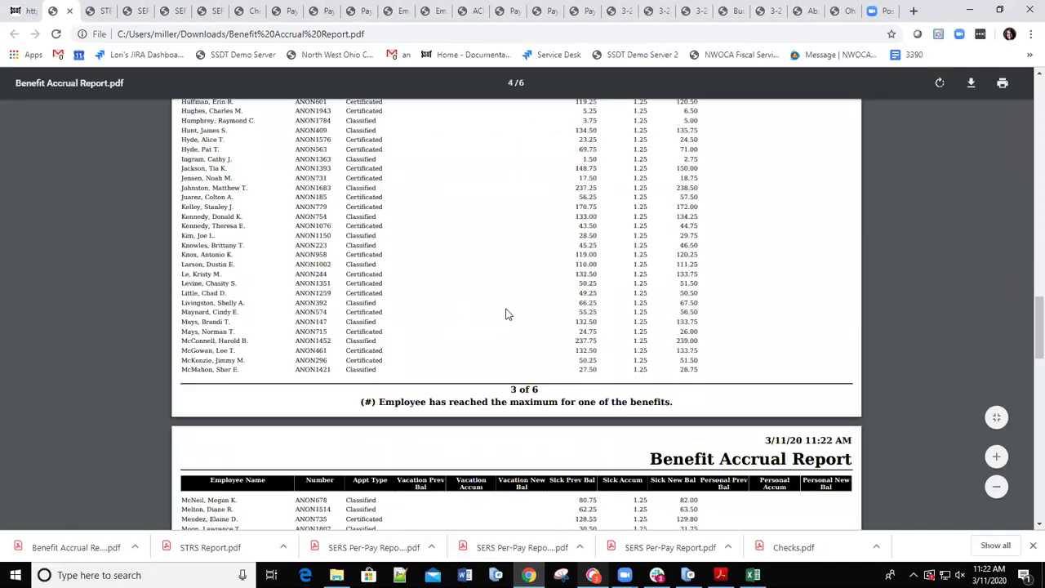
{"action": "scroll", "coordinate": [505, 314], "scroll_direction": "down", "scroll_amount": 4}
{"action": "scroll", "coordinate": [500, 293], "scroll_direction": "up", "scroll_amount": 5}
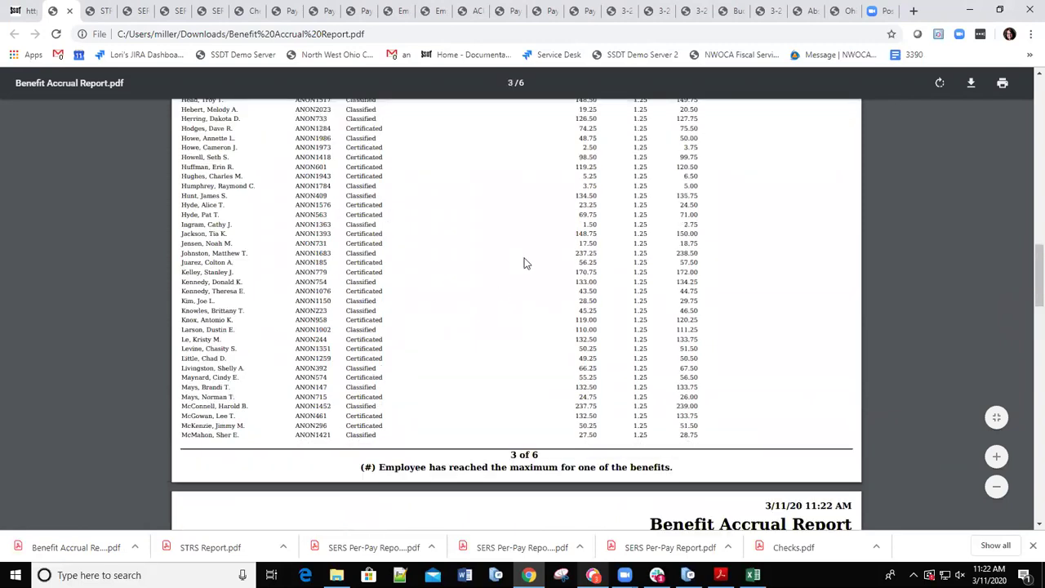
{"action": "scroll", "coordinate": [513, 261], "scroll_direction": "up", "scroll_amount": 3}
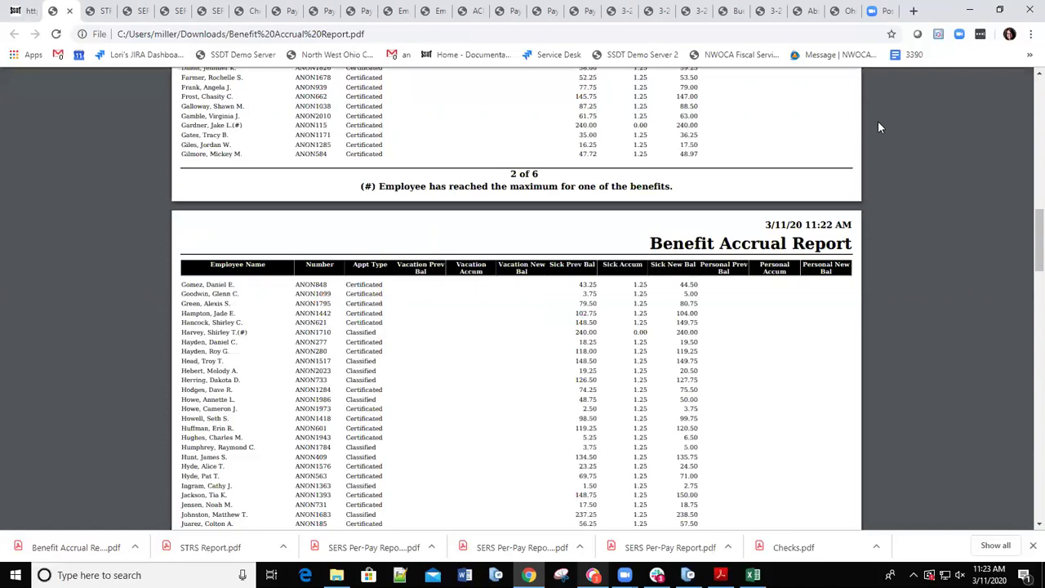
- Return to the payroll application, open the Leaves records and filter them by the last name of an employee from the projection report
{"action": "left_click", "coordinate": [21, 12]}
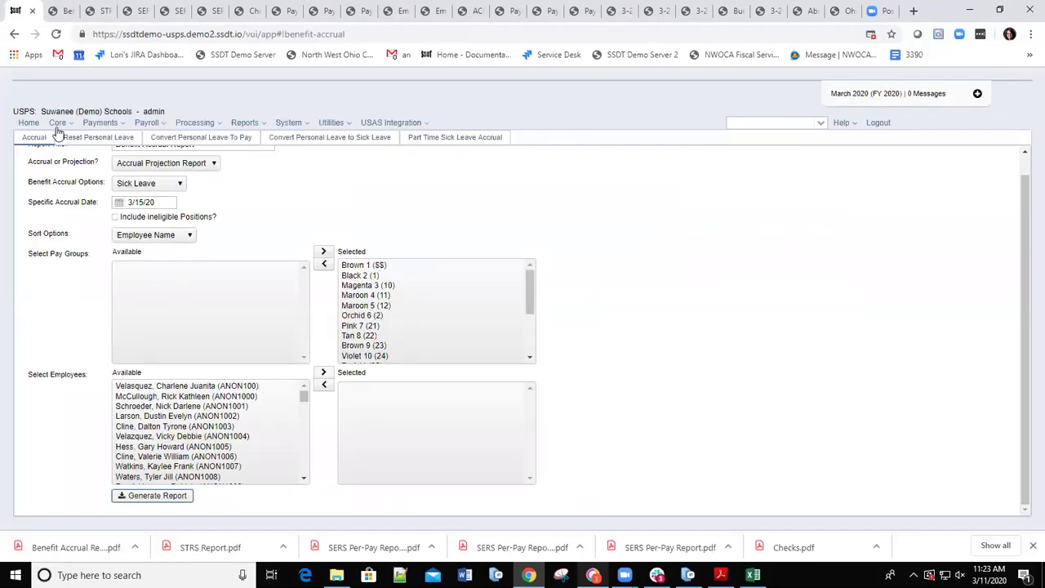
{"action": "left_click", "coordinate": [59, 123]}
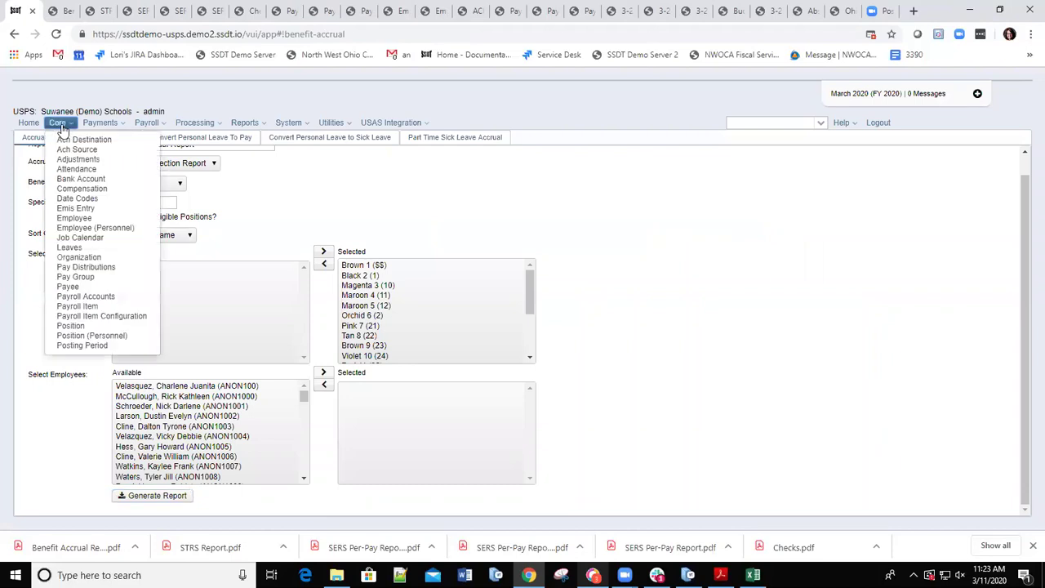
{"action": "left_click", "coordinate": [69, 249]}
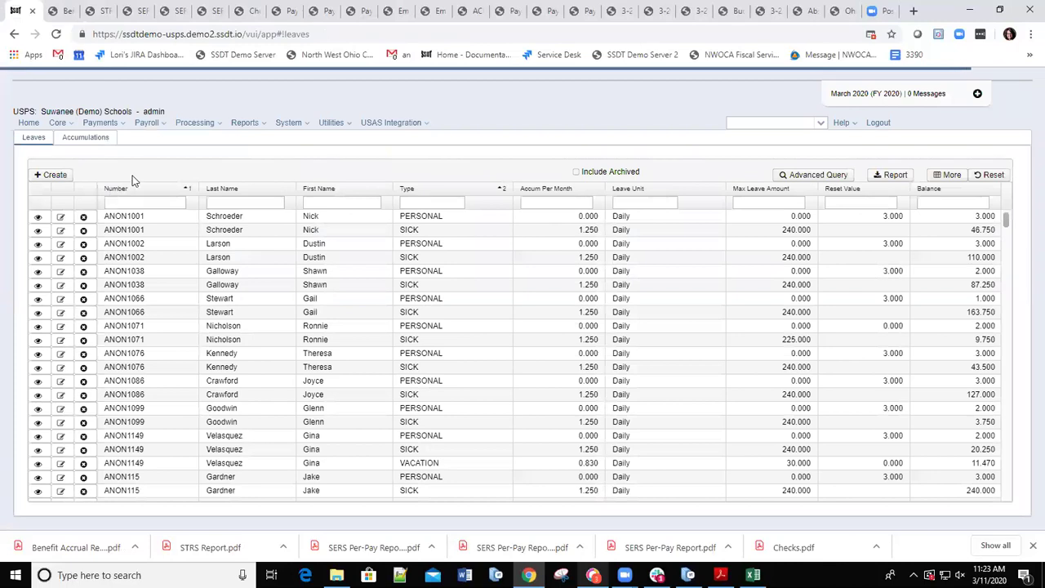
{"action": "left_click", "coordinate": [249, 201]}
{"action": "type", "text": "gom"}
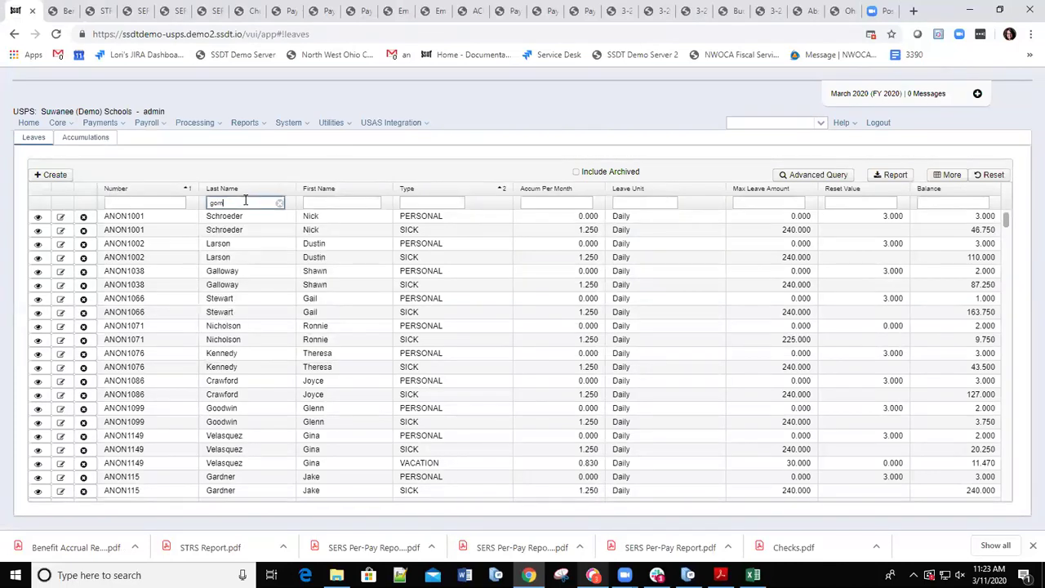
{"action": "type", "text": "ez"}
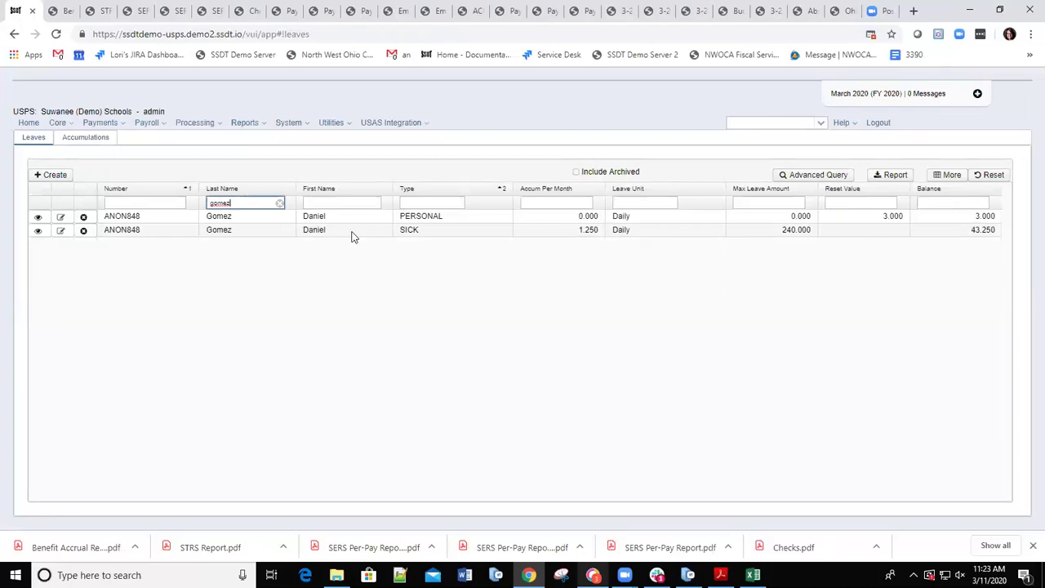
- Open the filtered employee's SICK leave record, check its monthly accumulation and balance, and close it without changes
{"action": "left_click", "coordinate": [62, 232]}
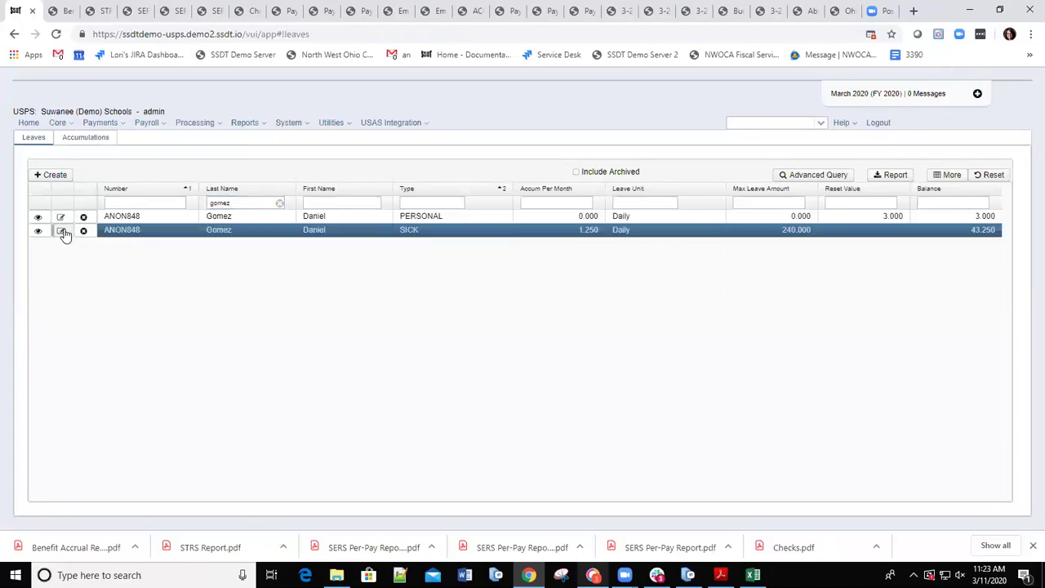
{"action": "left_click", "coordinate": [61, 231]}
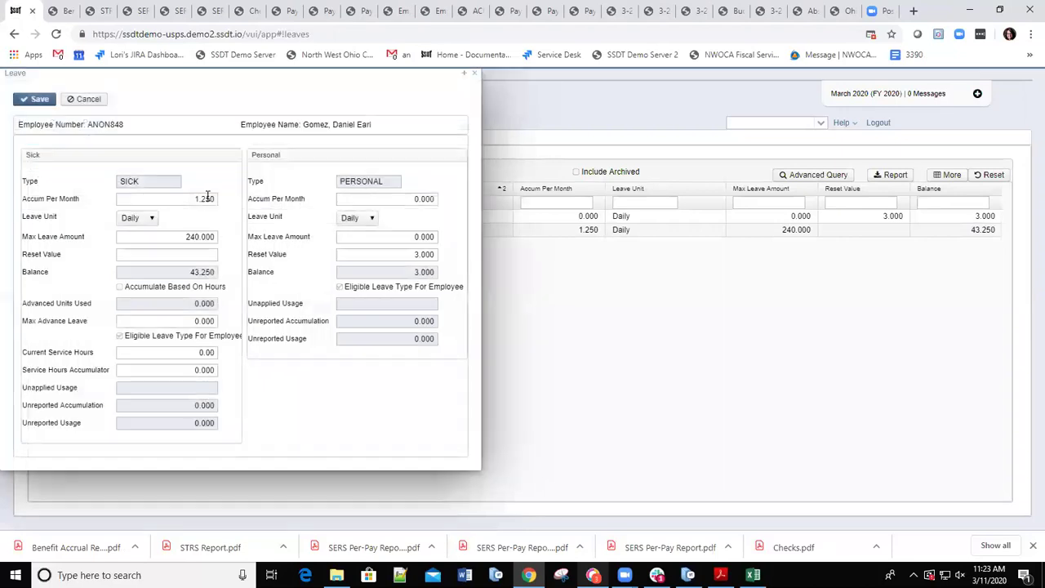
{"action": "left_click", "coordinate": [472, 76]}
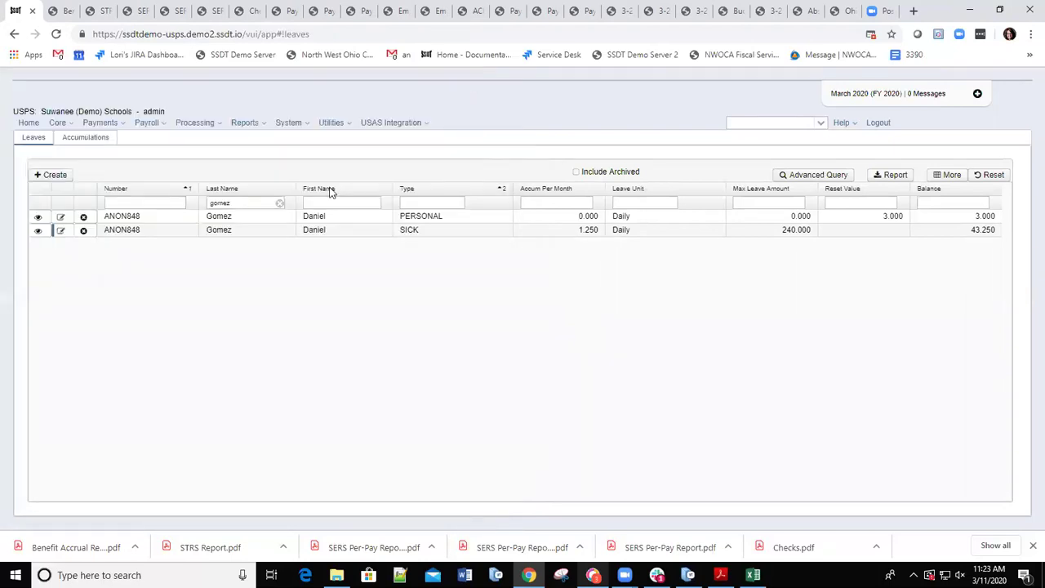
- Reopen Benefit Update and Projection and change the report title to "3-15-20 Actual Benefit Accrual Report"
{"action": "left_click", "coordinate": [219, 128]}
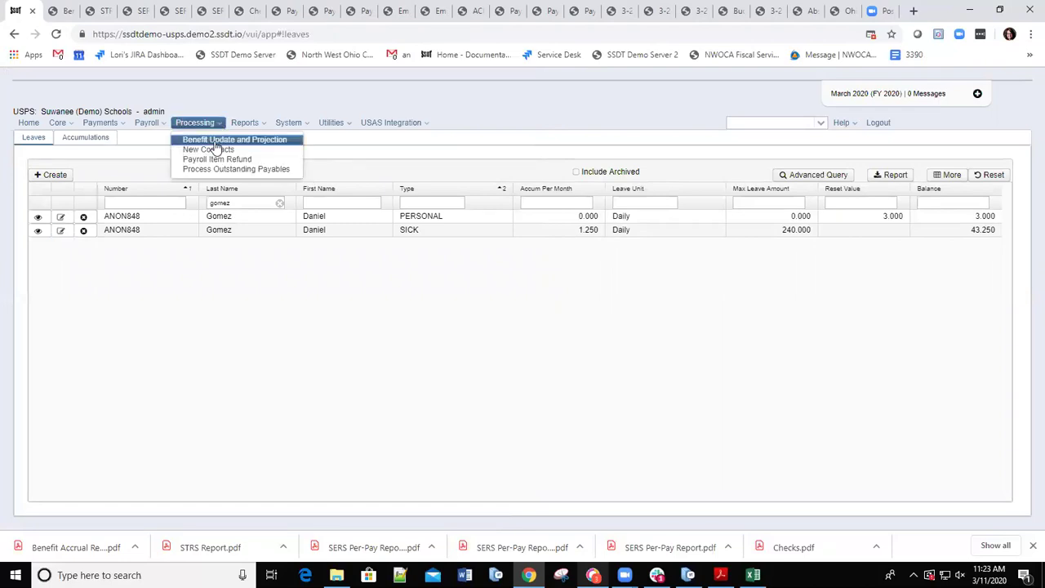
{"action": "left_click", "coordinate": [226, 142]}
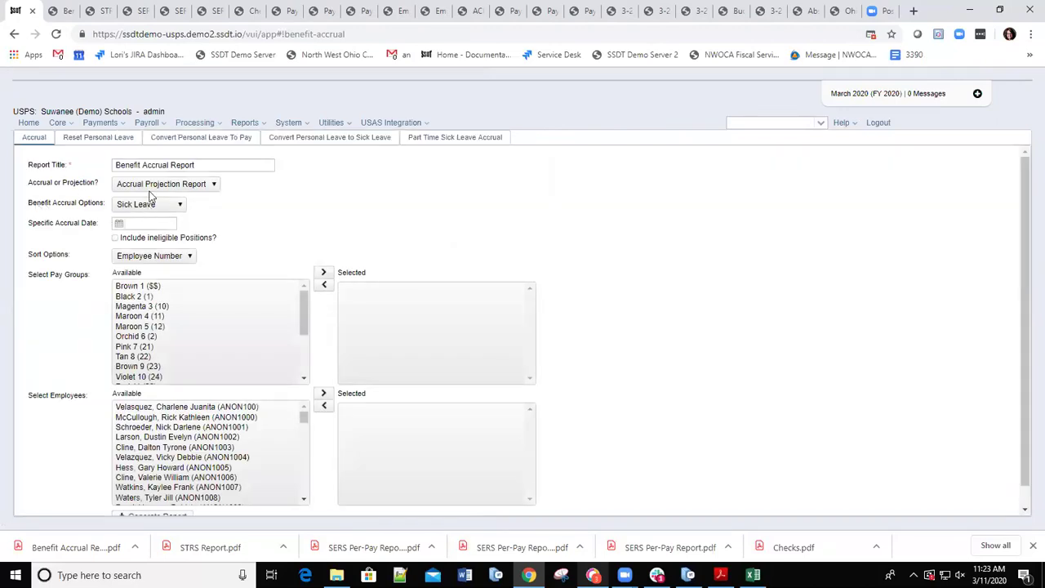
{"action": "left_click", "coordinate": [114, 165]}
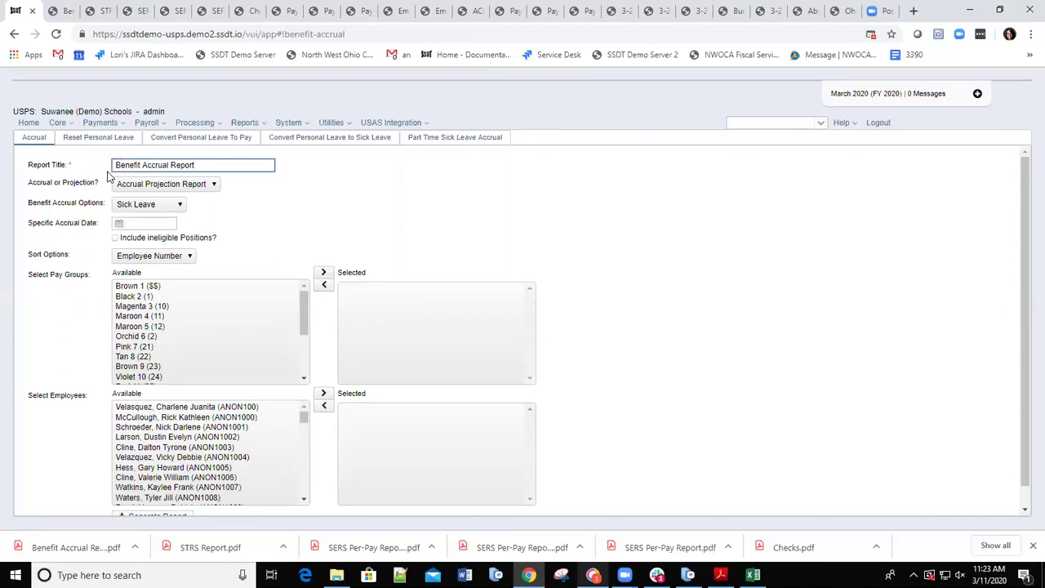
{"action": "type", "text": "3-1"}
{"action": "type", "text": "20"}
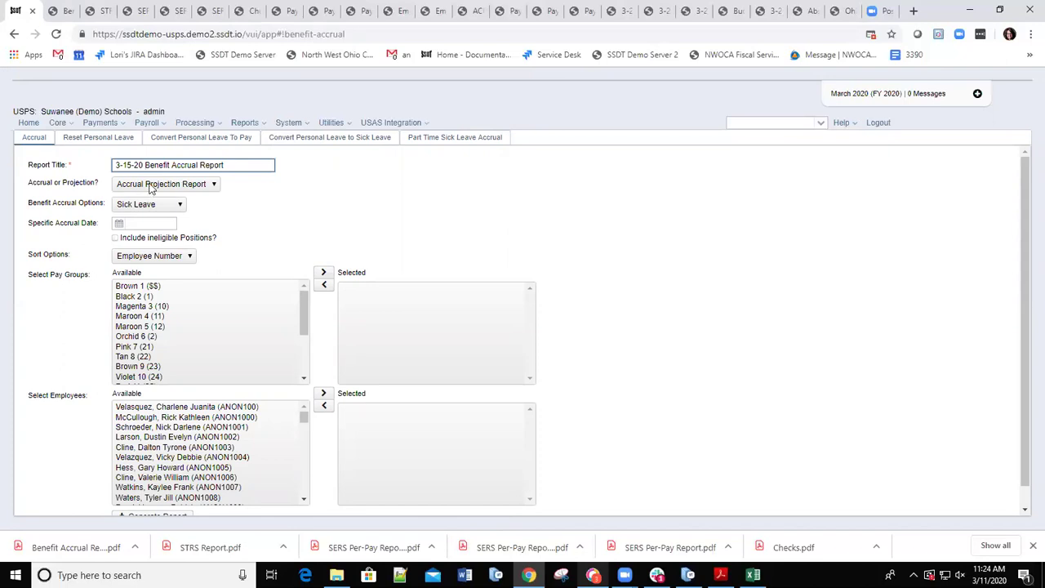
{"action": "type", "text": "Actual"}
- Switch the run to Accrual Report, keep Sick Leave as the benefit, and set the specific accrual date to 3/15/20
{"action": "left_click", "coordinate": [215, 187]}
{"action": "left_click", "coordinate": [143, 206]}
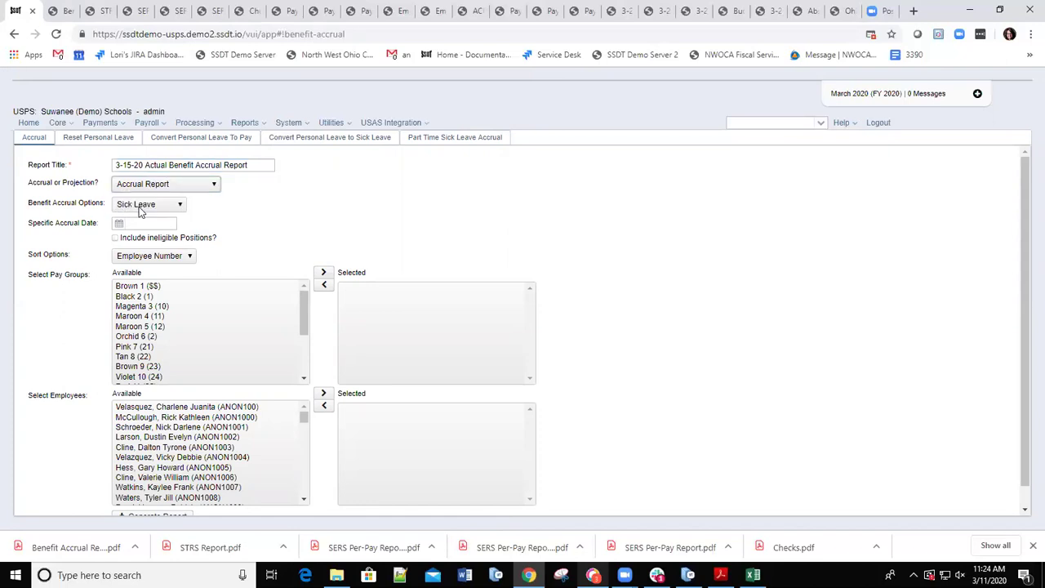
{"action": "left_click", "coordinate": [146, 223]}
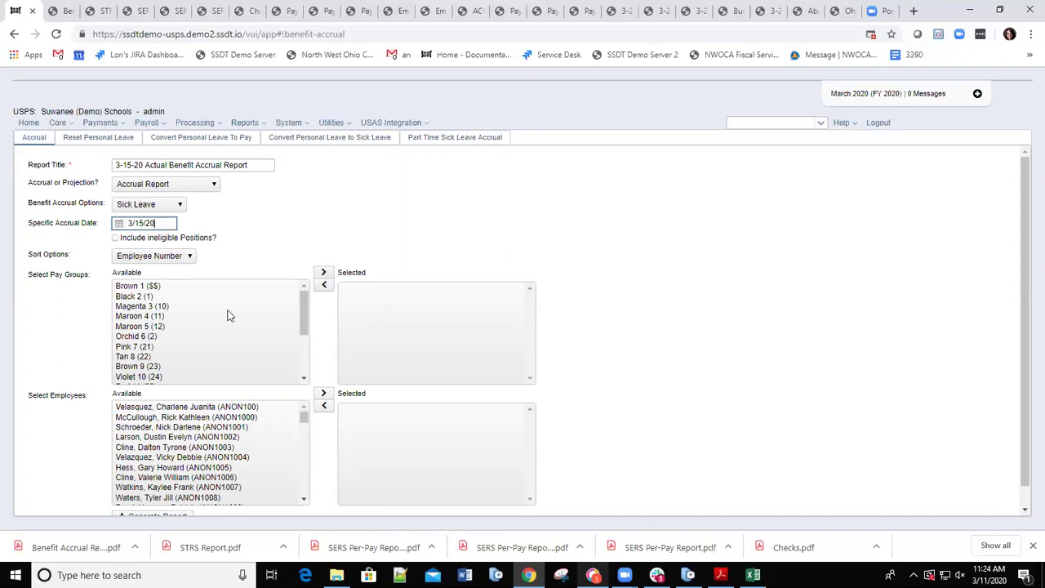
- Add every available pay group, Brown 1 through Violet 19, to the actual accrual run's selected pay groups
{"action": "left_click", "coordinate": [131, 287]}
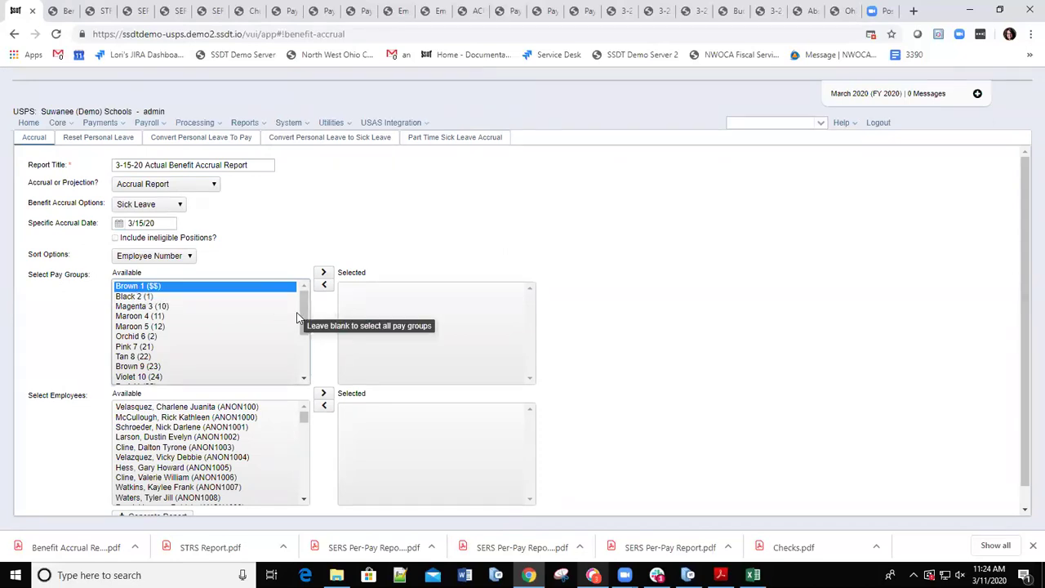
{"action": "left_click_drag", "start_coordinate": [301, 311], "coordinate": [296, 389]}
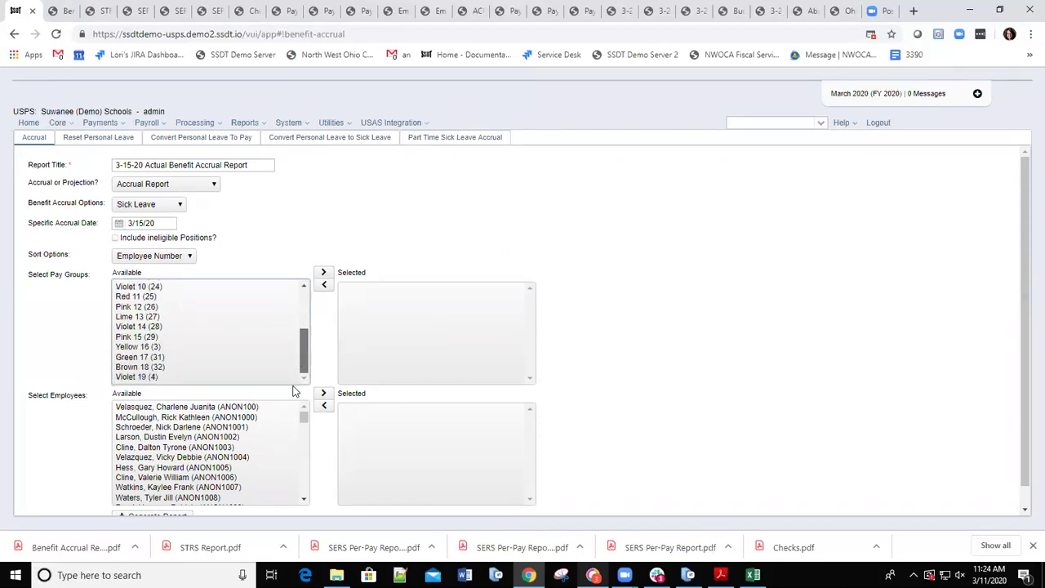
{"action": "left_click", "coordinate": [138, 376], "text": "shift"}
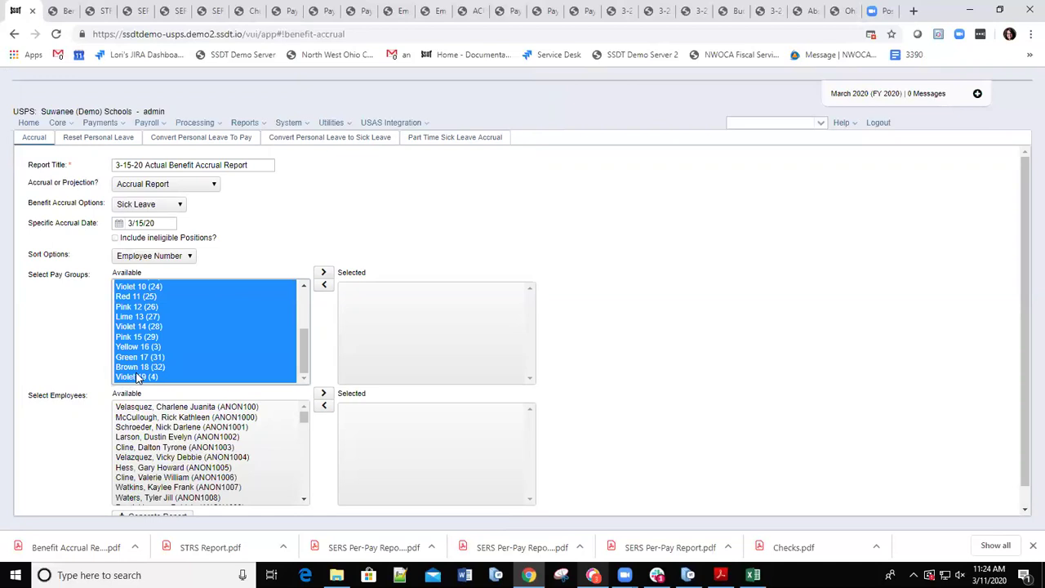
{"action": "left_click", "coordinate": [324, 273]}
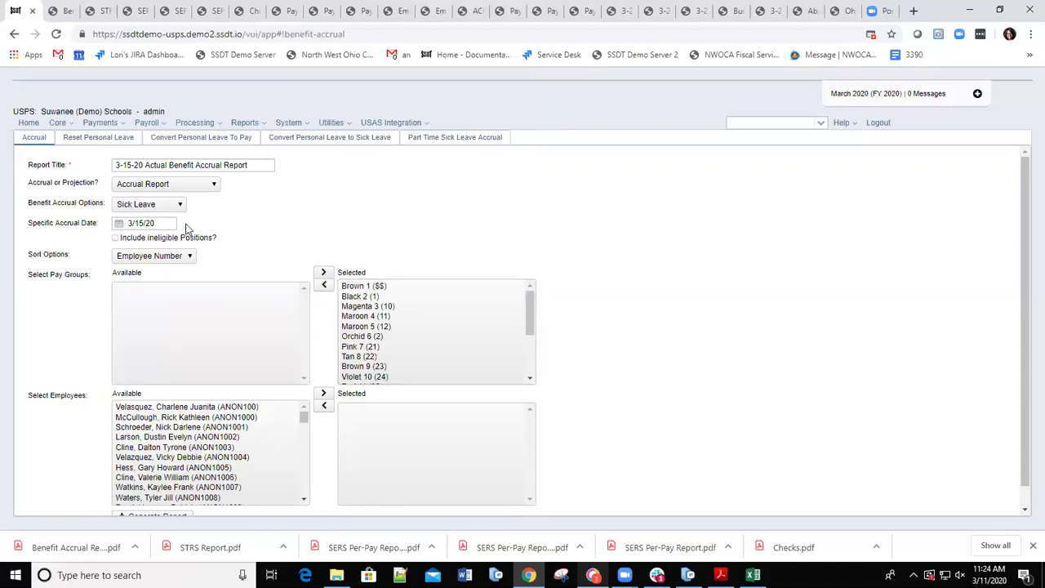
- Generate the actual sick leave accrual report and save it as the PDF 3-15-20 Actual Benefit Accrual Report
{"action": "scroll", "coordinate": [562, 409], "scroll_direction": "down", "scroll_amount": 1}
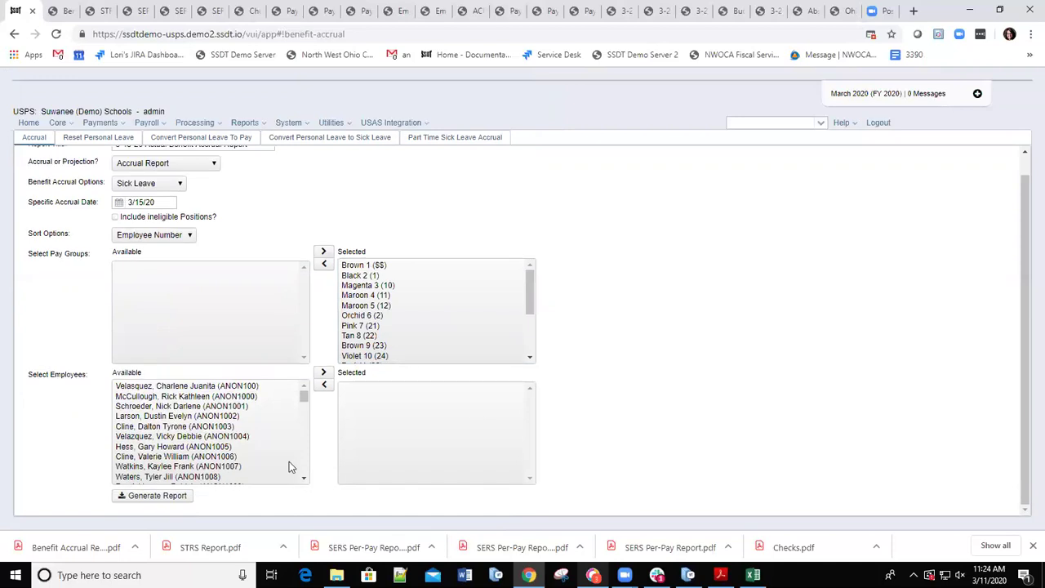
{"action": "left_click", "coordinate": [131, 496]}
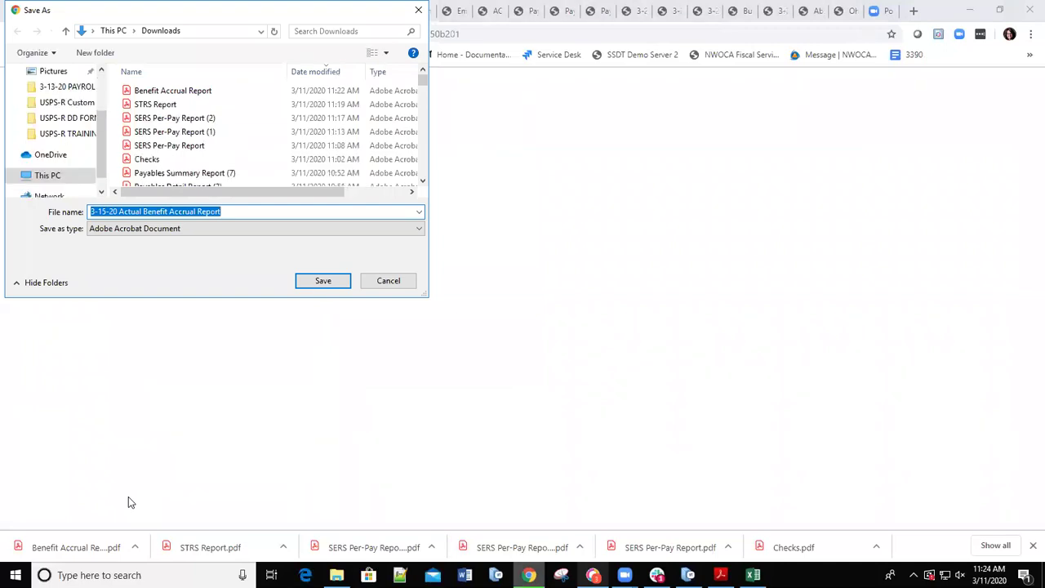
{"action": "left_click", "coordinate": [317, 281]}
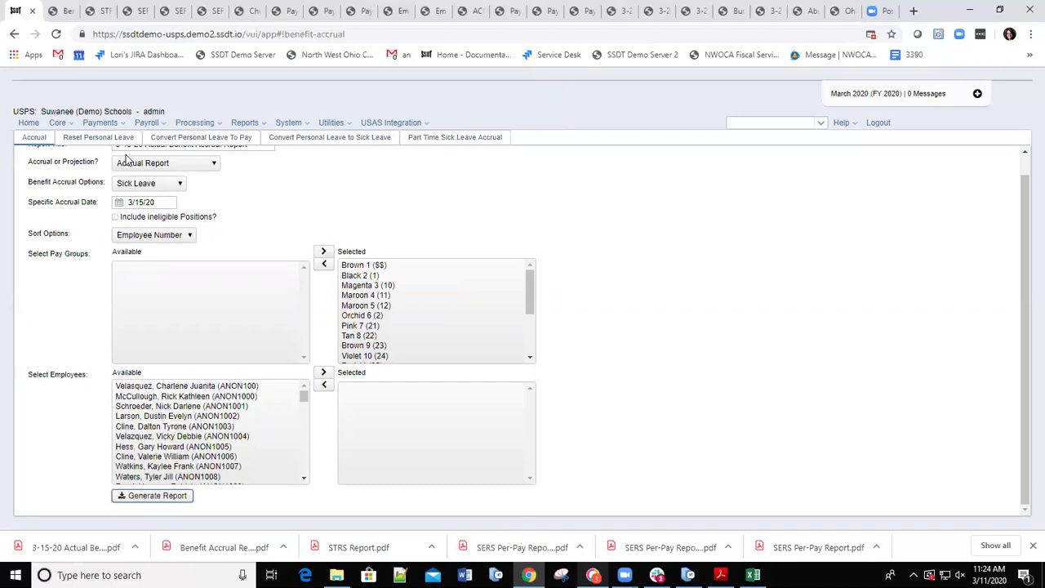
- Open the Leaves records to check the posted sick leave balances and filter them by an employee's last name
{"action": "left_click", "coordinate": [69, 124]}
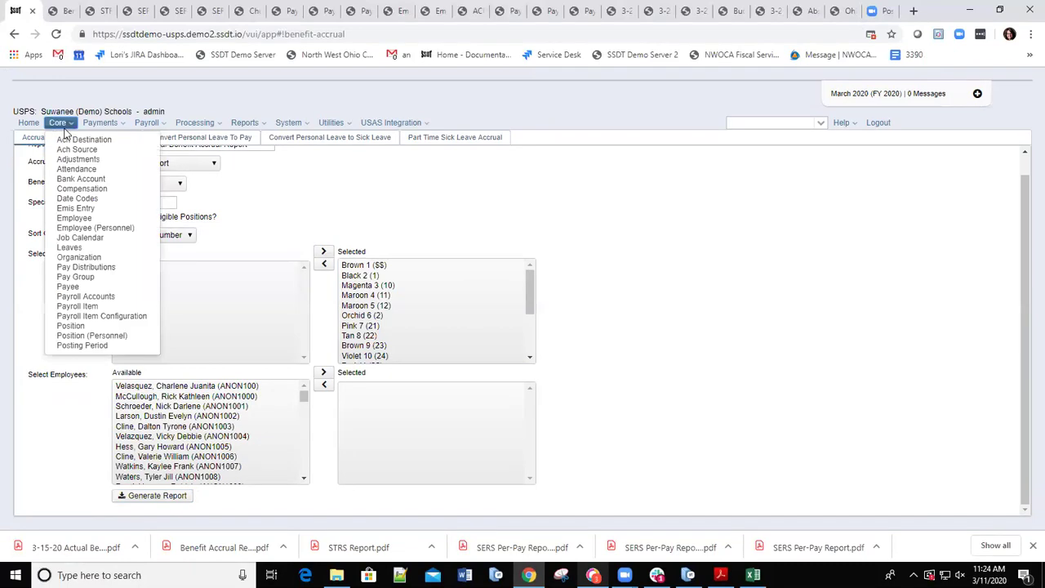
{"action": "left_click", "coordinate": [72, 248]}
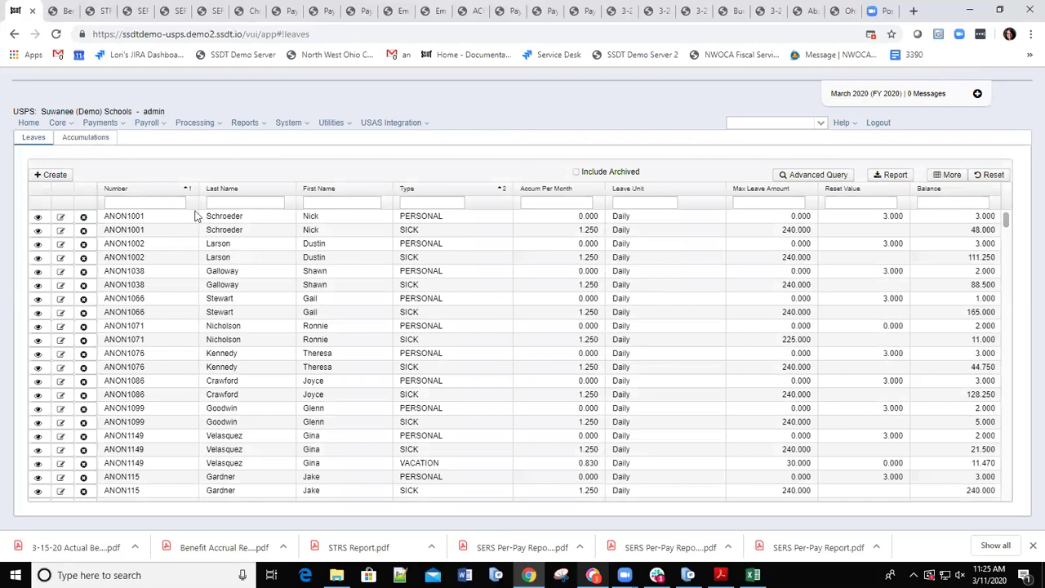
{"action": "left_click", "coordinate": [241, 203]}
{"action": "type", "text": "garcia"}
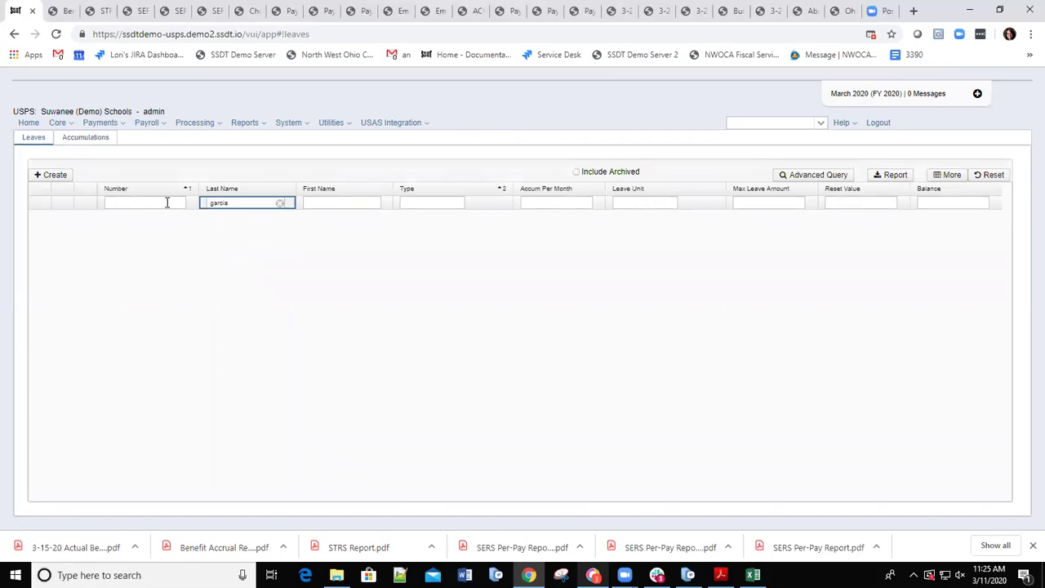
- Clear the last name filter on the leave records and enter the same employee's last name again
{"action": "left_click", "coordinate": [30, 139]}
{"action": "left_click", "coordinate": [279, 203]}
{"action": "left_click", "coordinate": [237, 203]}
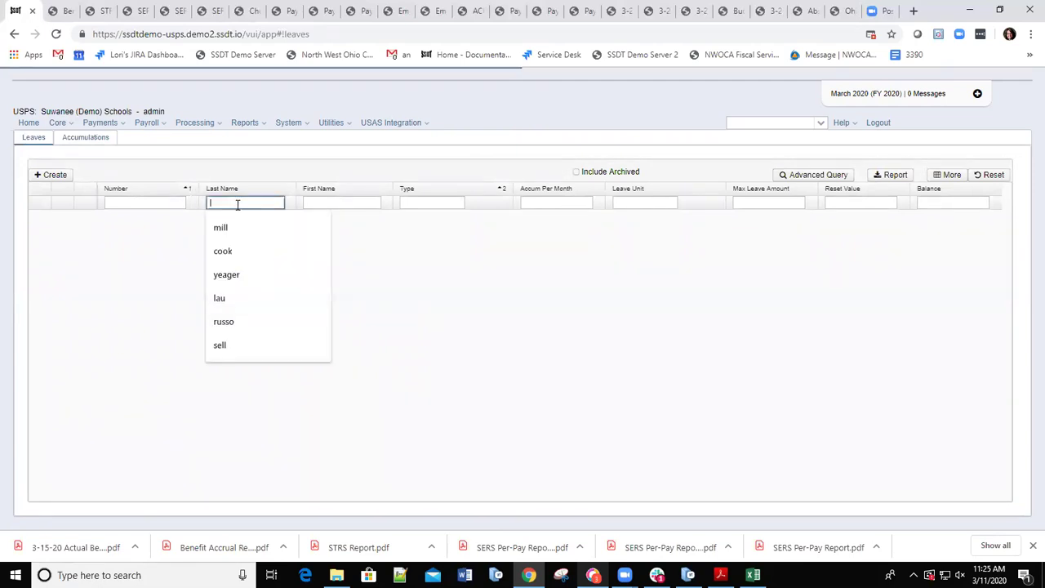
{"action": "type", "text": "garcia"}
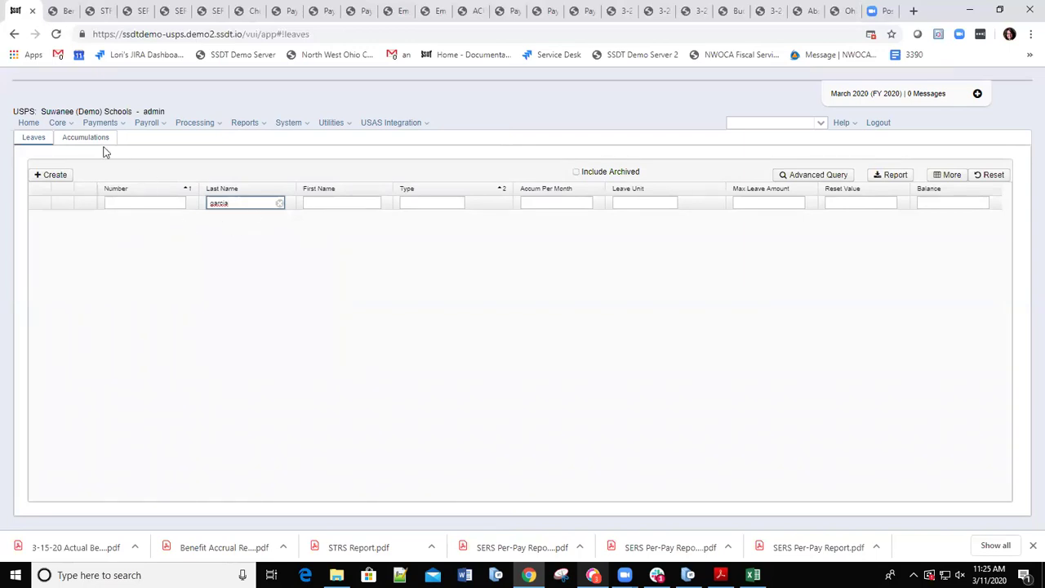
- Go back to the home page and reopen the Leaves records with no last name filter
{"action": "left_click", "coordinate": [28, 123]}
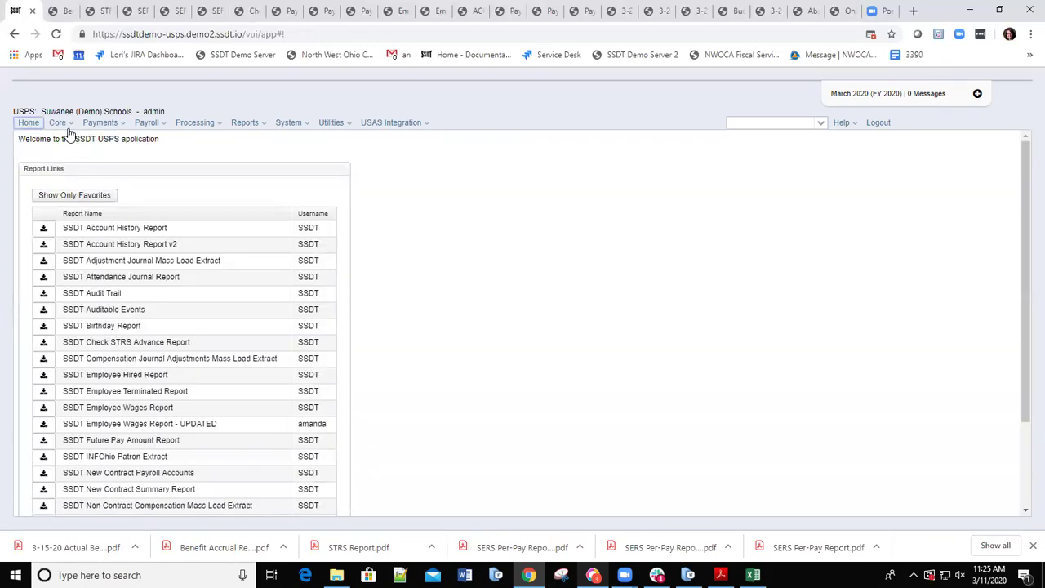
{"action": "left_click", "coordinate": [63, 124]}
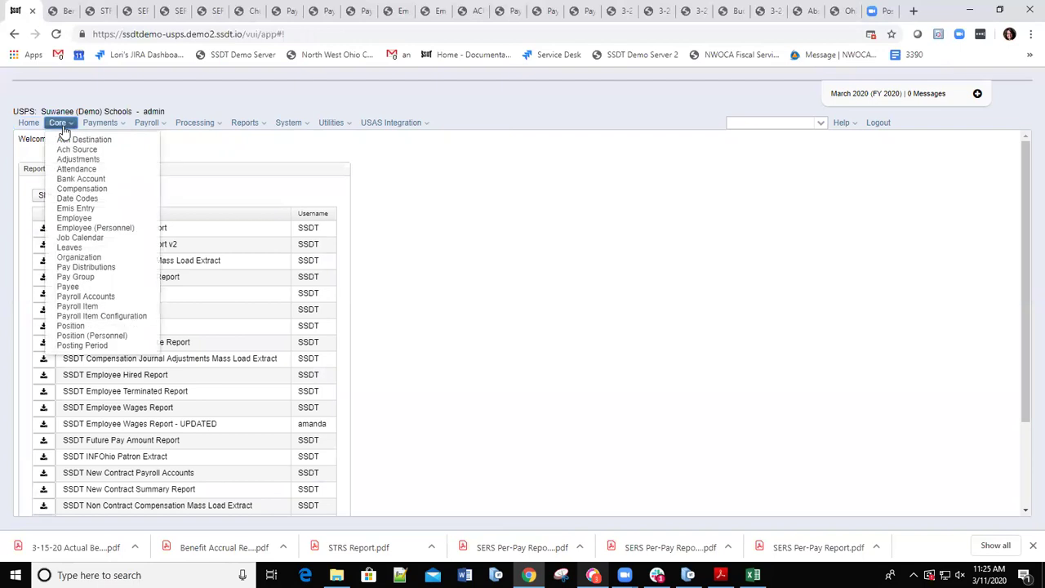
{"action": "left_click", "coordinate": [62, 249]}
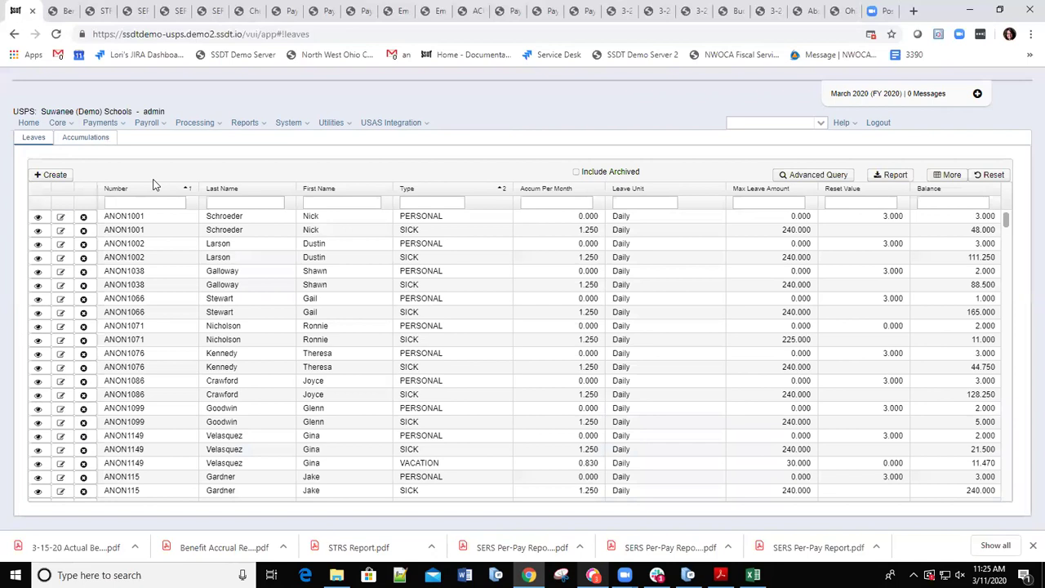
- Filter the leave records by an employee's last name with archived records included, and clear the name filter
{"action": "left_click", "coordinate": [226, 202]}
{"action": "type", "text": "gar"}
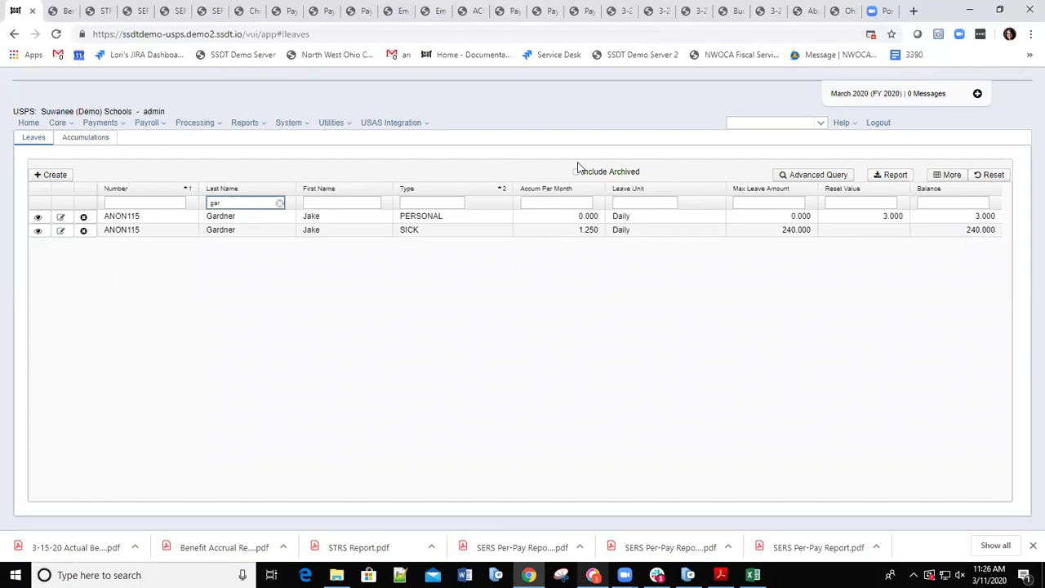
{"action": "left_click", "coordinate": [576, 172]}
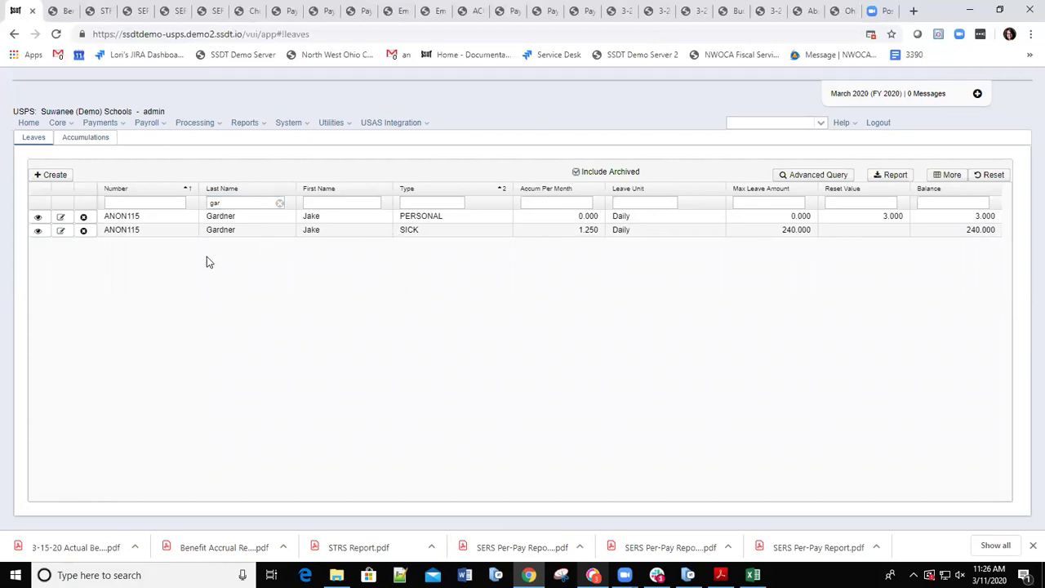
{"action": "left_click", "coordinate": [280, 204]}
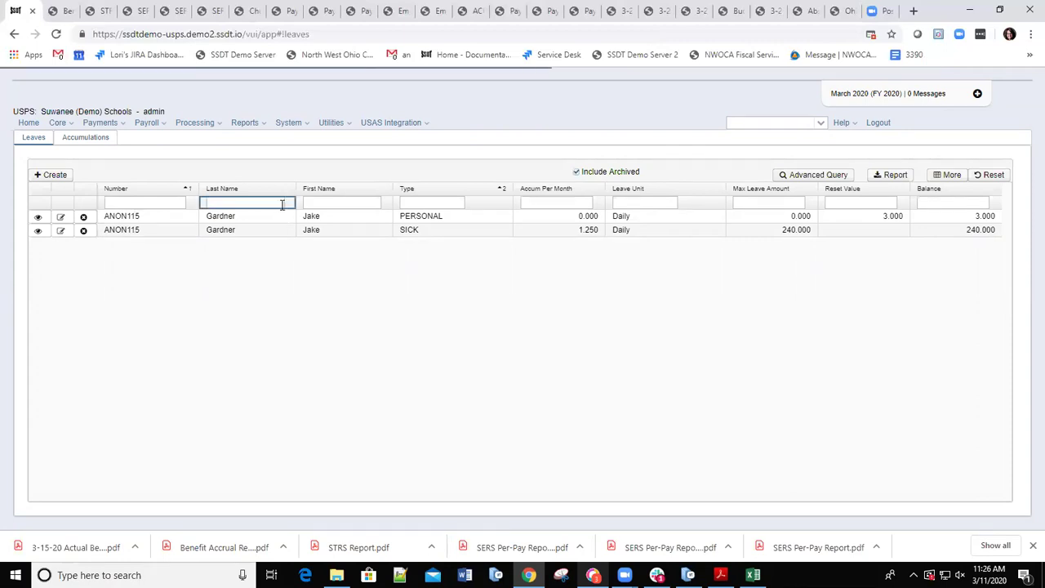
- Search the 3-15-20 Actual Benefit Accrual Report for an employee's last name, and look through the unfiltered Leaves records for a match
{"action": "left_click", "coordinate": [54, 551]}
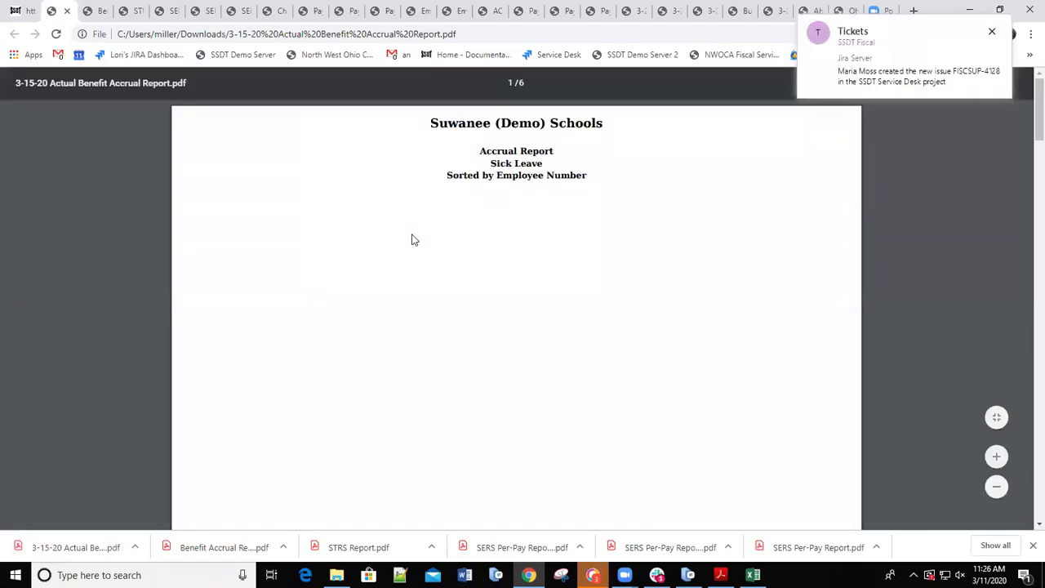
{"action": "type", "text": "garcia"}
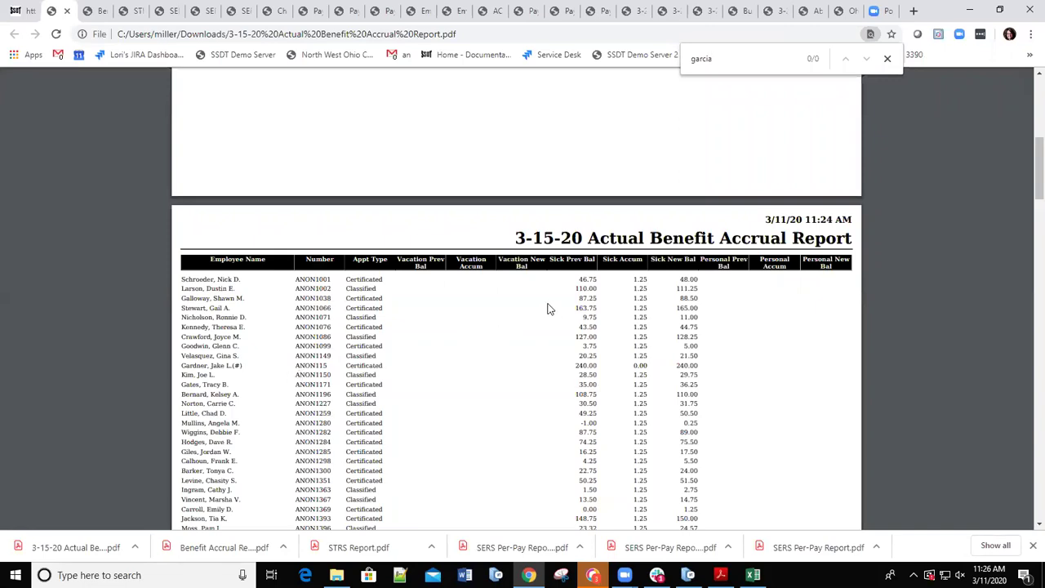
{"action": "left_click", "coordinate": [16, 11]}
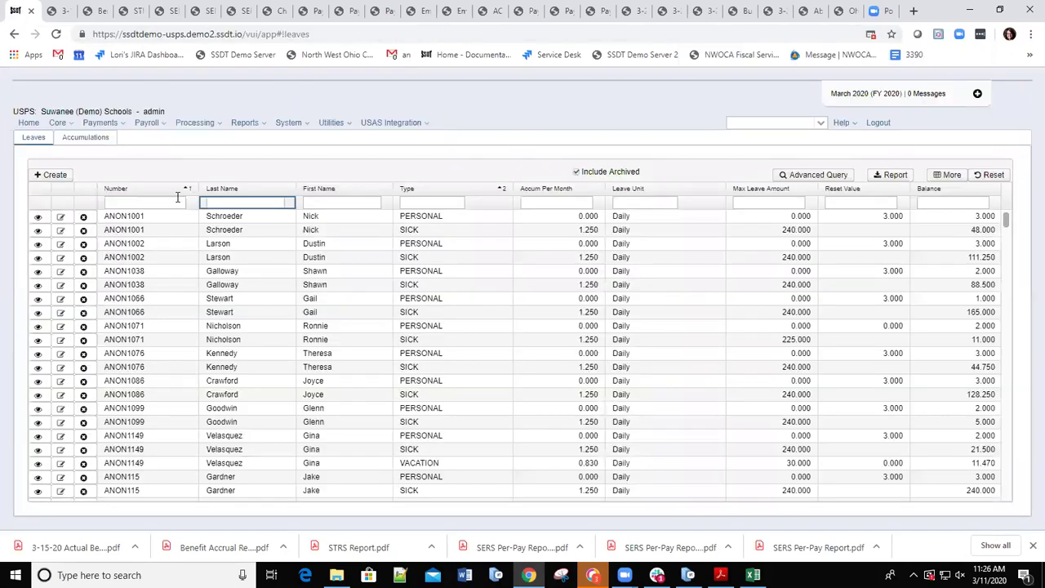
{"action": "scroll", "coordinate": [237, 274], "scroll_direction": "down", "scroll_amount": 15}
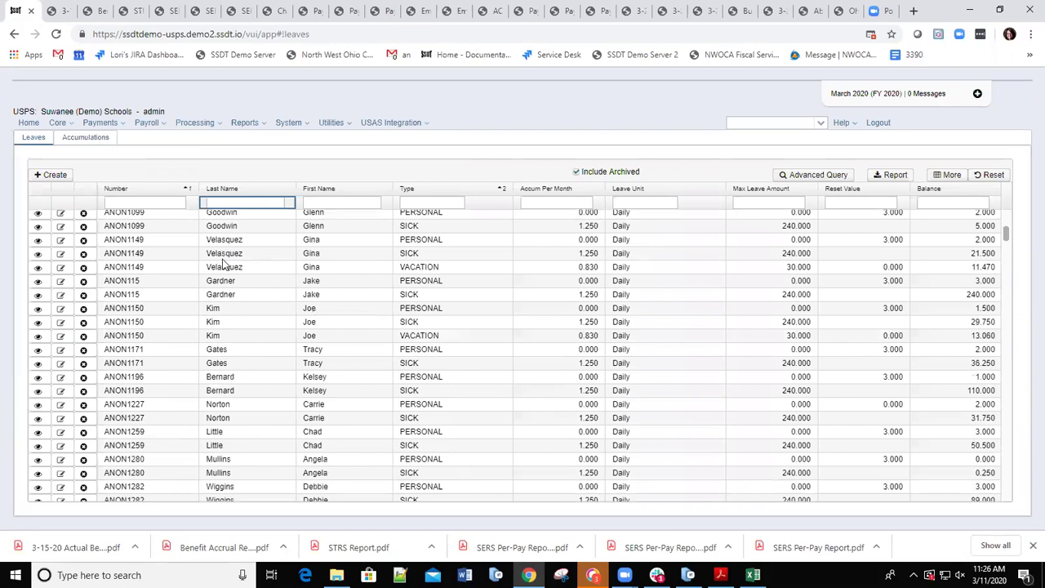
{"action": "scroll", "coordinate": [253, 282], "scroll_direction": "down", "scroll_amount": 3}
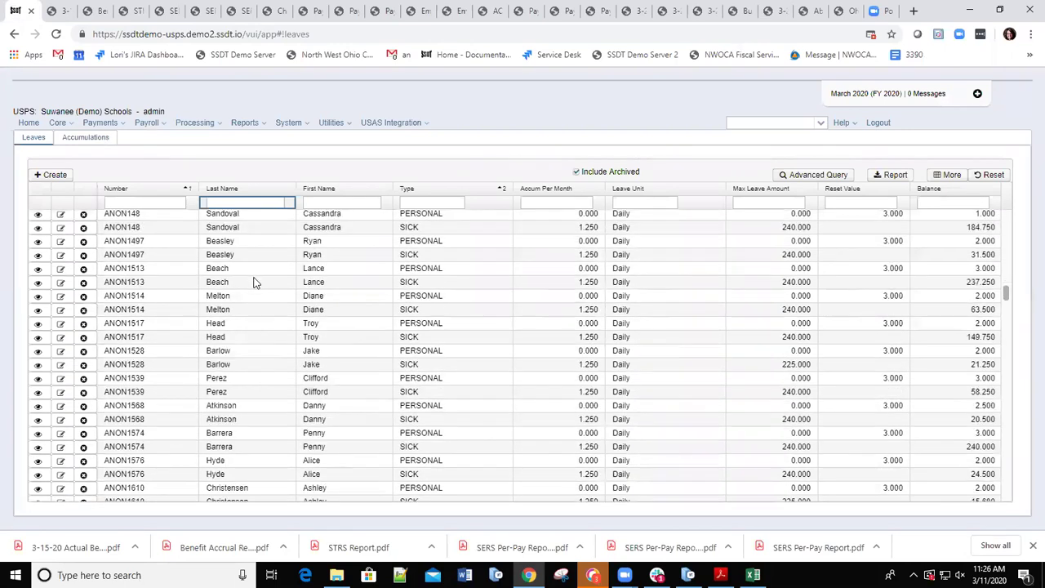
{"action": "scroll", "coordinate": [255, 285], "scroll_direction": "down", "scroll_amount": 8}
{"action": "scroll", "coordinate": [261, 298], "scroll_direction": "down", "scroll_amount": 5}
{"action": "scroll", "coordinate": [260, 271], "scroll_direction": "up", "scroll_amount": 6}
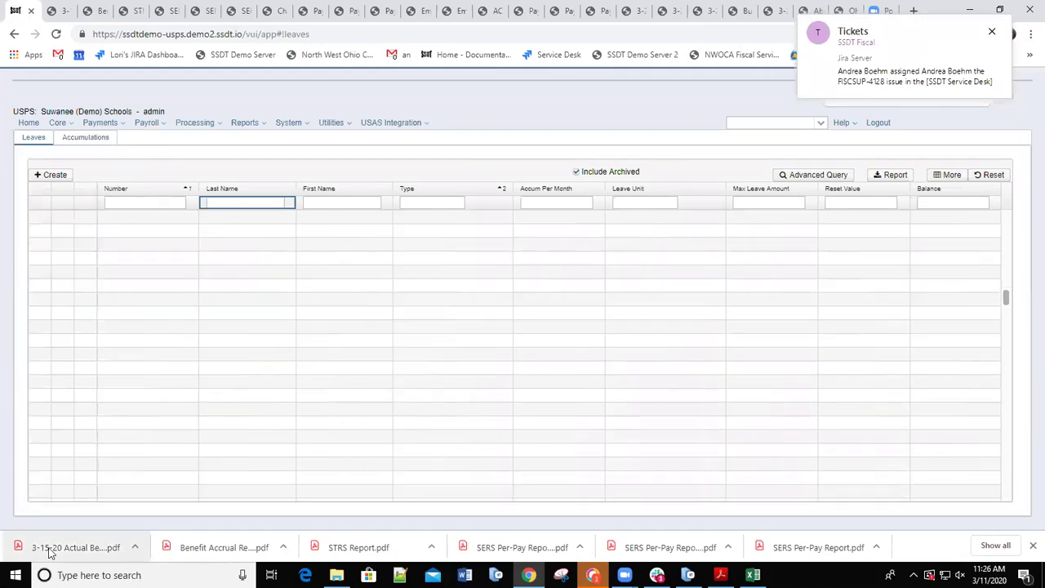
- Reopen the 3-15-20 Actual Benefit Accrual Report and look through its pages for an employee whose sick leave accrued
{"action": "left_click", "coordinate": [65, 547]}
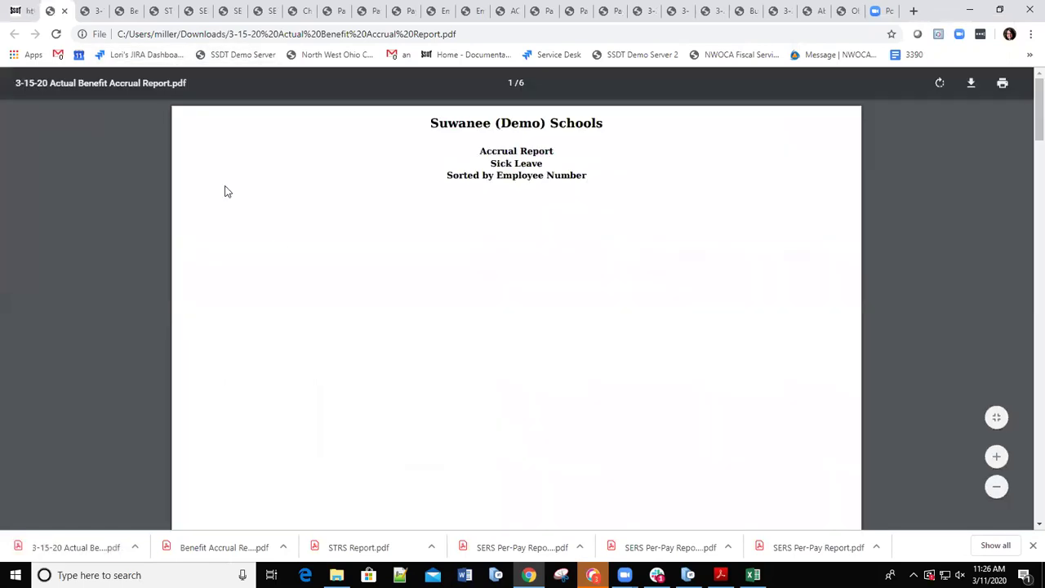
{"action": "scroll", "coordinate": [354, 285], "scroll_direction": "down", "scroll_amount": 10}
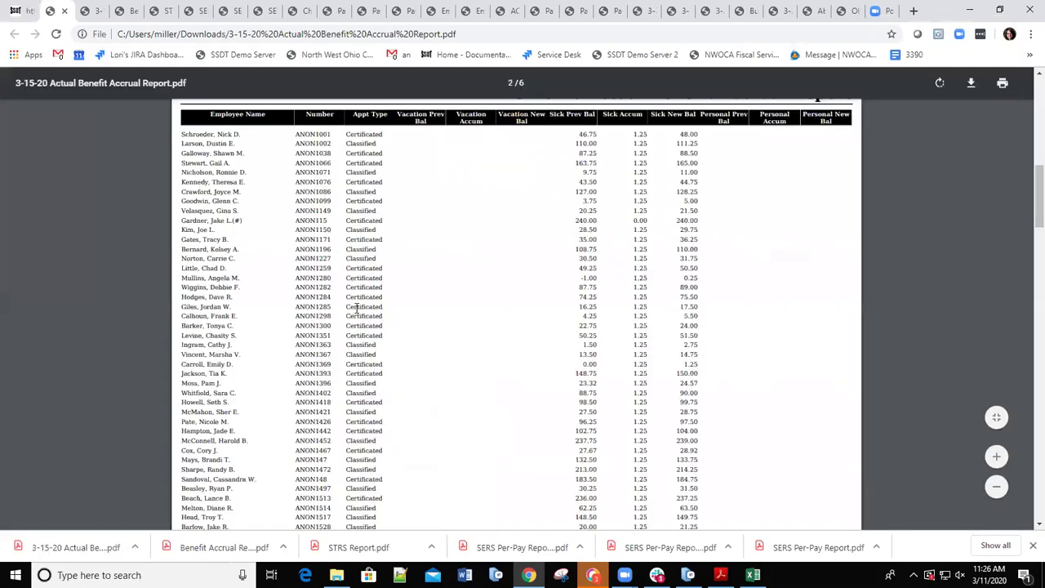
{"action": "scroll", "coordinate": [356, 308], "scroll_direction": "down", "scroll_amount": 7}
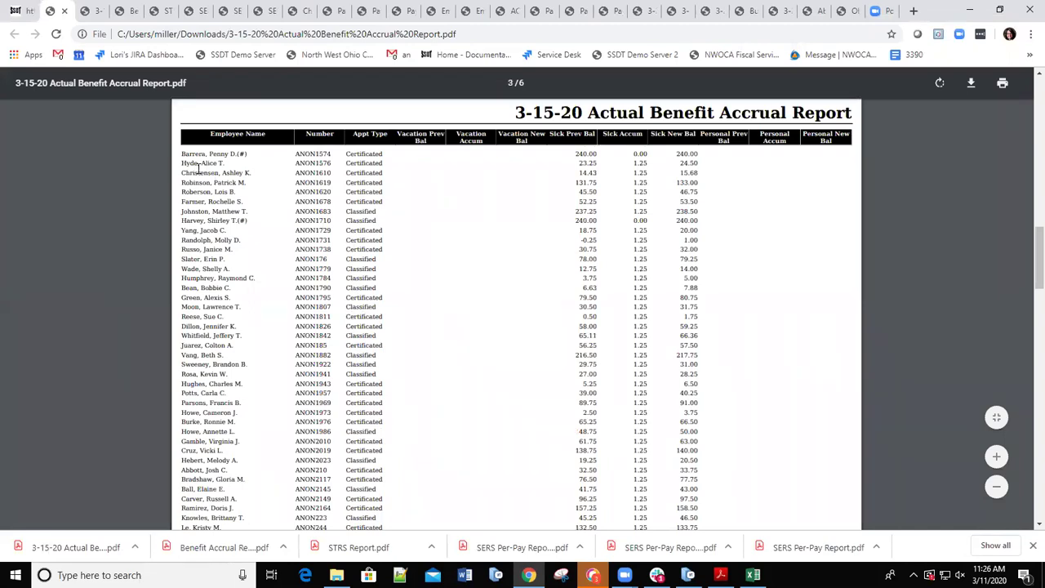
- Filter the Leaves records by that employee's last name and check the details of the employee's sick leave record
{"action": "left_click", "coordinate": [27, 12]}
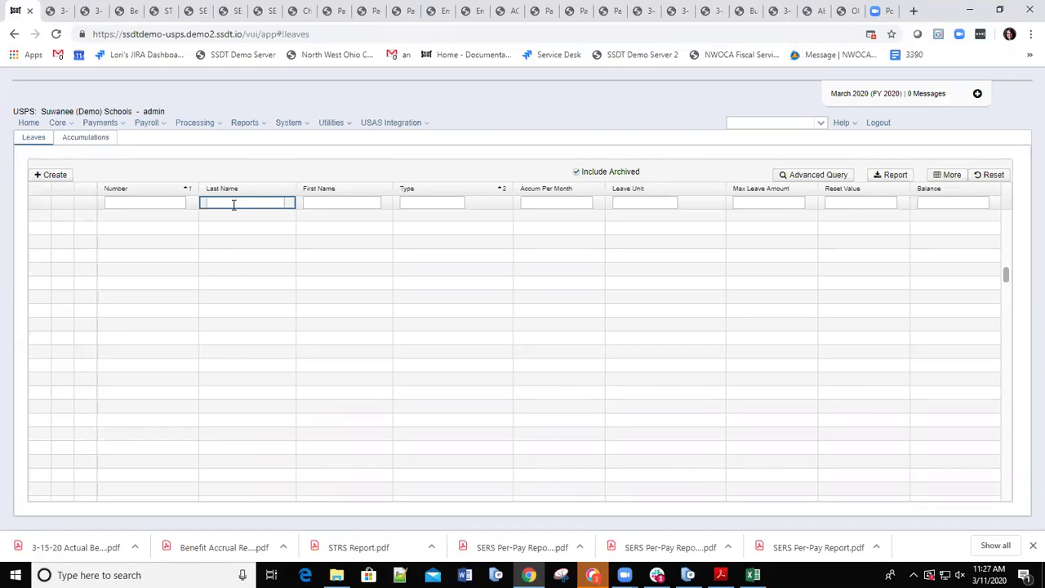
{"action": "type", "text": "hyde"}
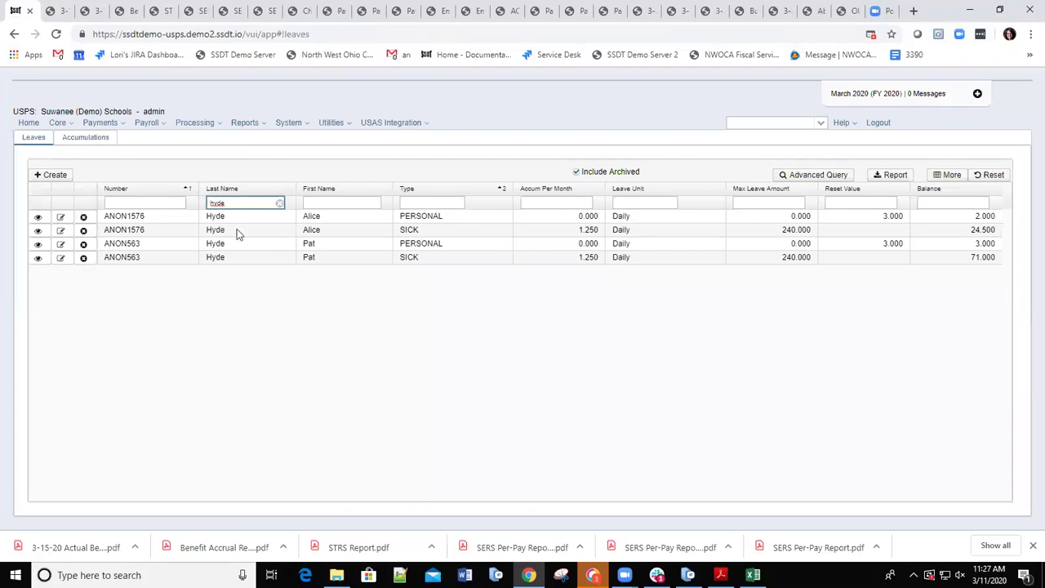
{"action": "left_click", "coordinate": [61, 233]}
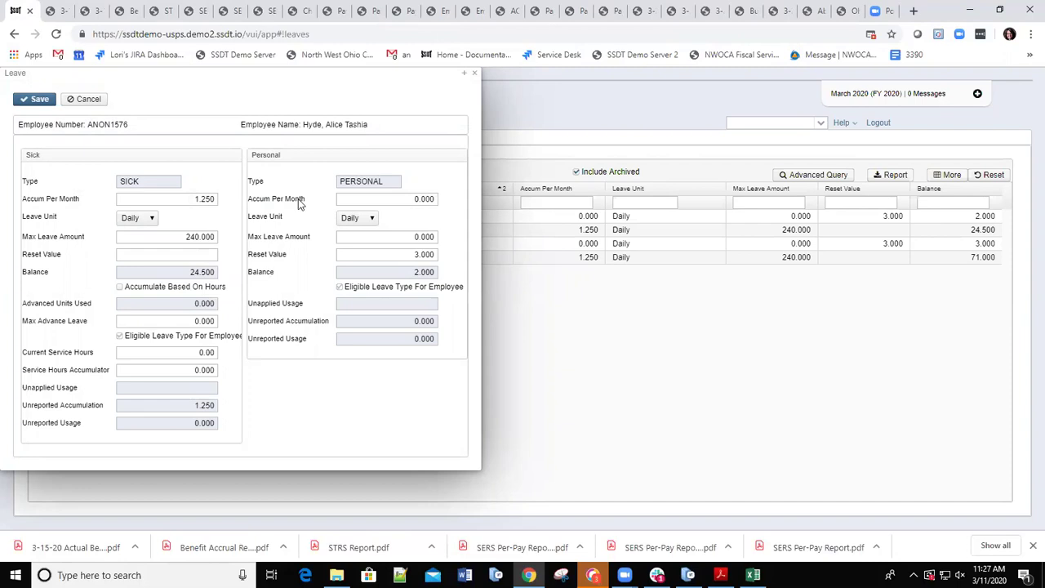
{"action": "left_click", "coordinate": [473, 74]}
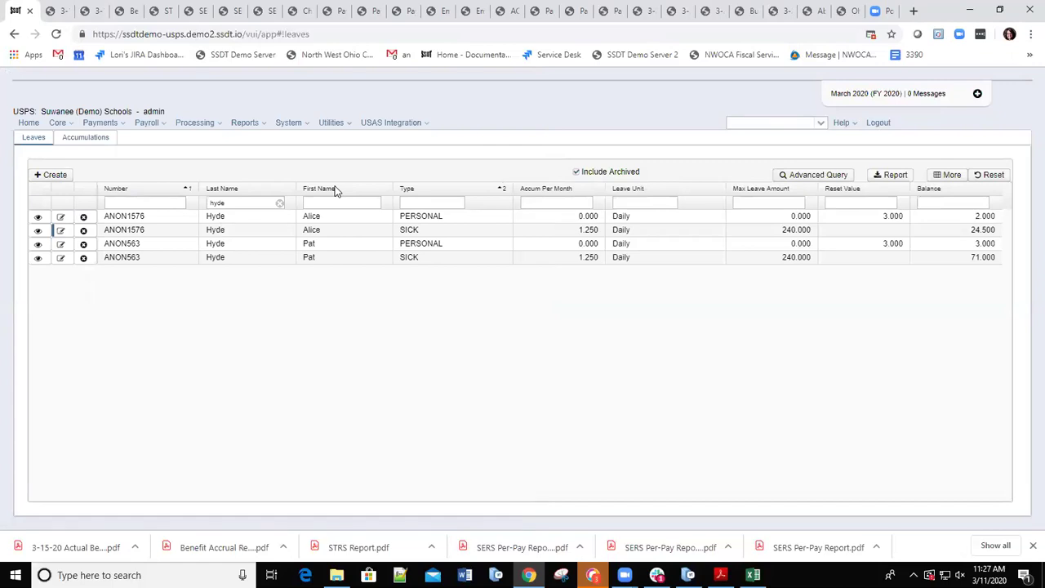
- Open the Reset Personal Leave options under benefit accrual and review the reset and projection report choices
{"action": "left_click", "coordinate": [218, 124]}
{"action": "left_click", "coordinate": [207, 142]}
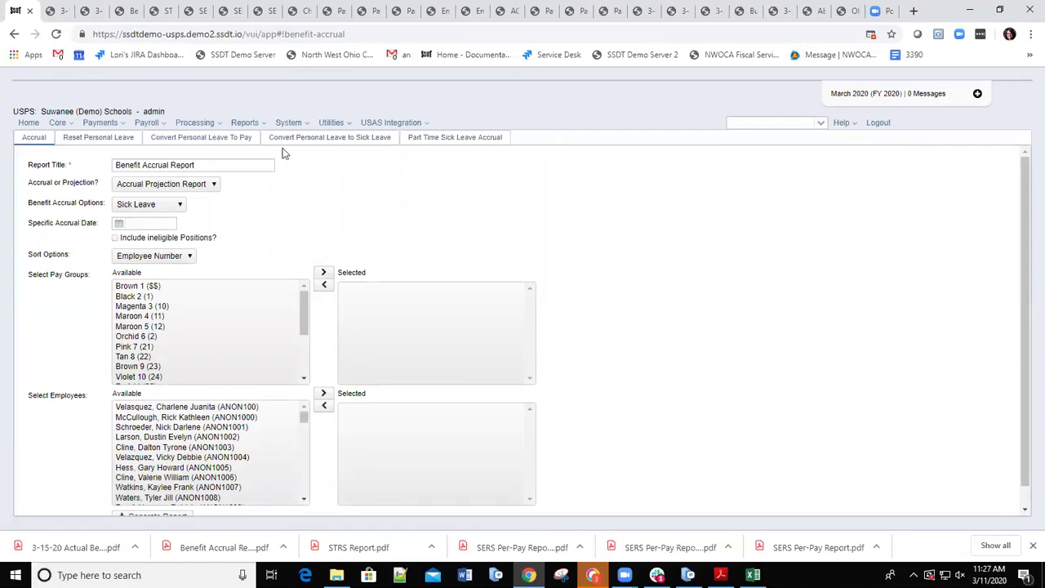
{"action": "left_click", "coordinate": [97, 139]}
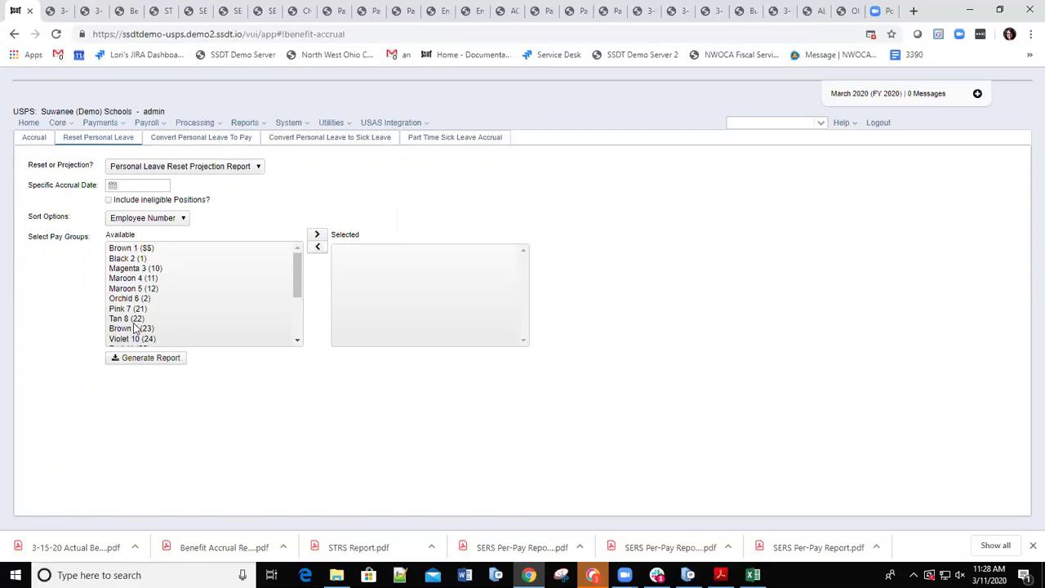
{"action": "left_click", "coordinate": [259, 167]}
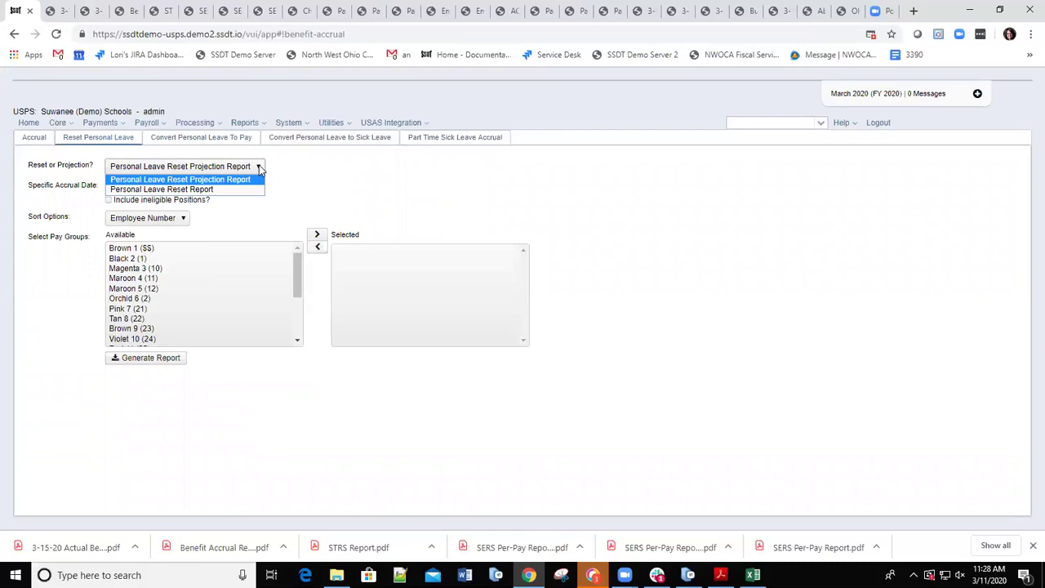
{"action": "left_click", "coordinate": [259, 167]}
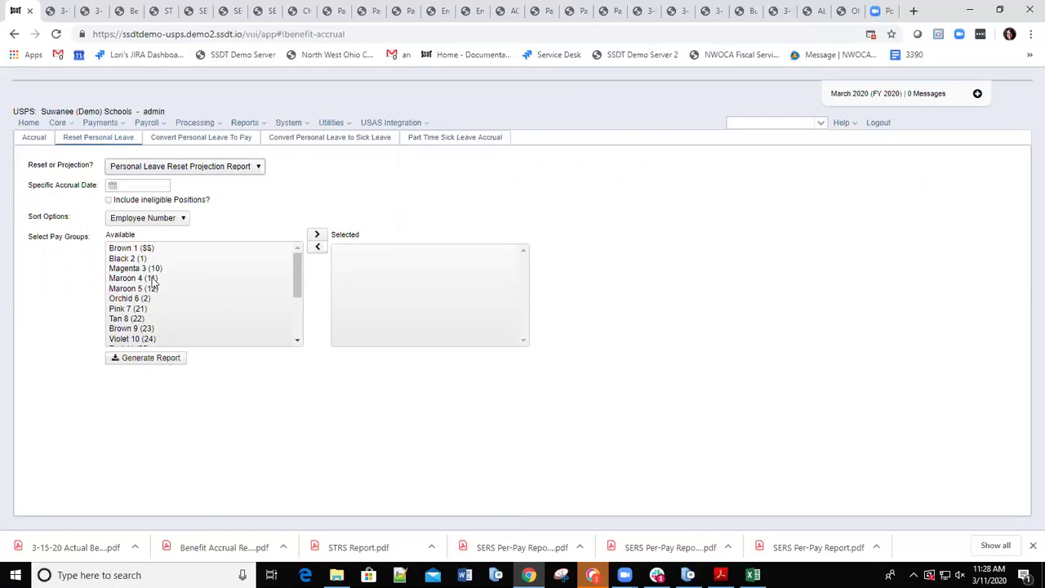
- Review the Convert Personal Leave To Pay settings, including the conversion options, appointment types and the actual or projection choice
{"action": "left_click", "coordinate": [182, 141]}
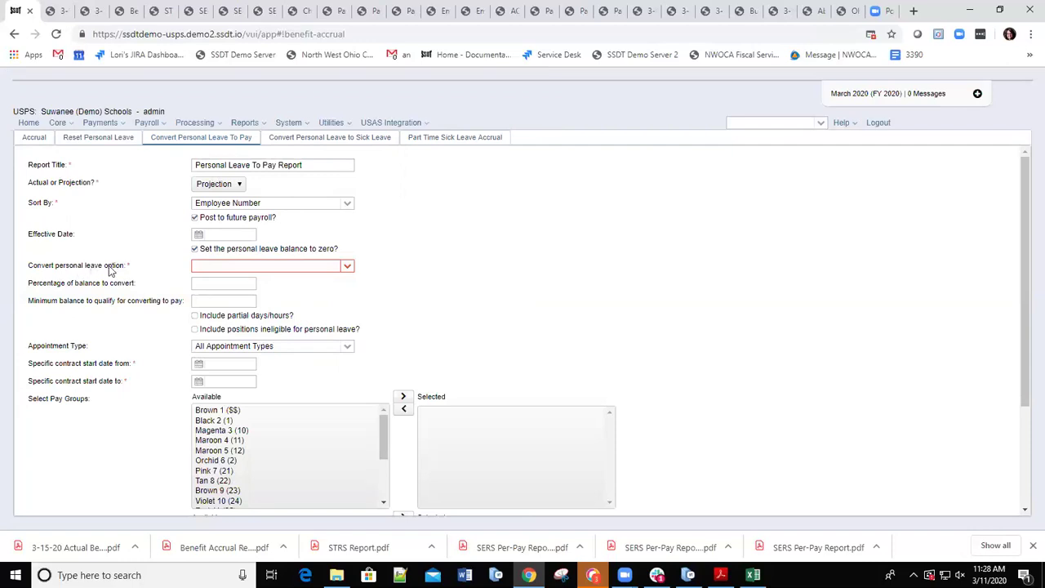
{"action": "left_click", "coordinate": [348, 271]}
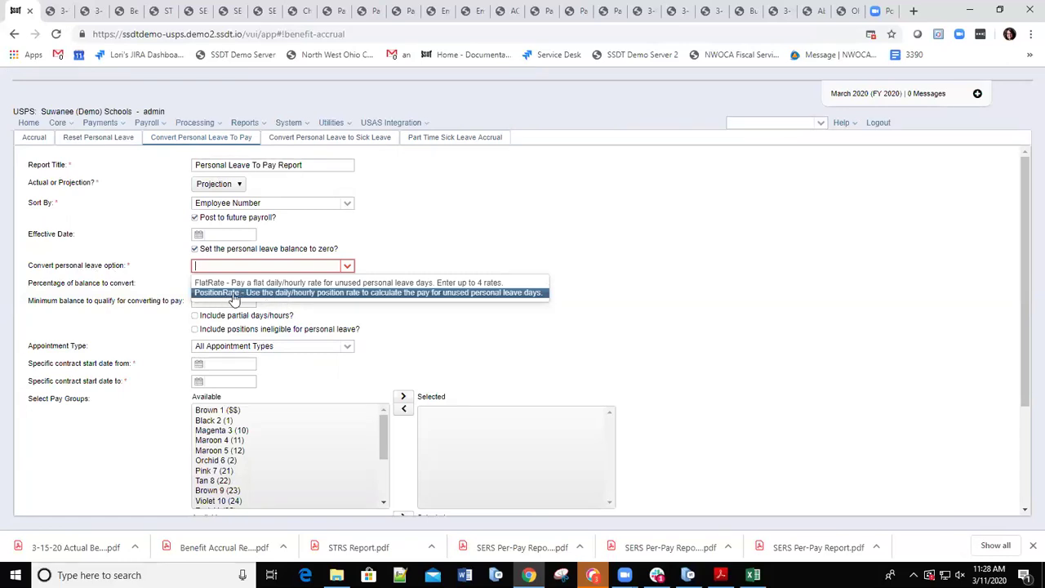
{"action": "left_click", "coordinate": [729, 275]}
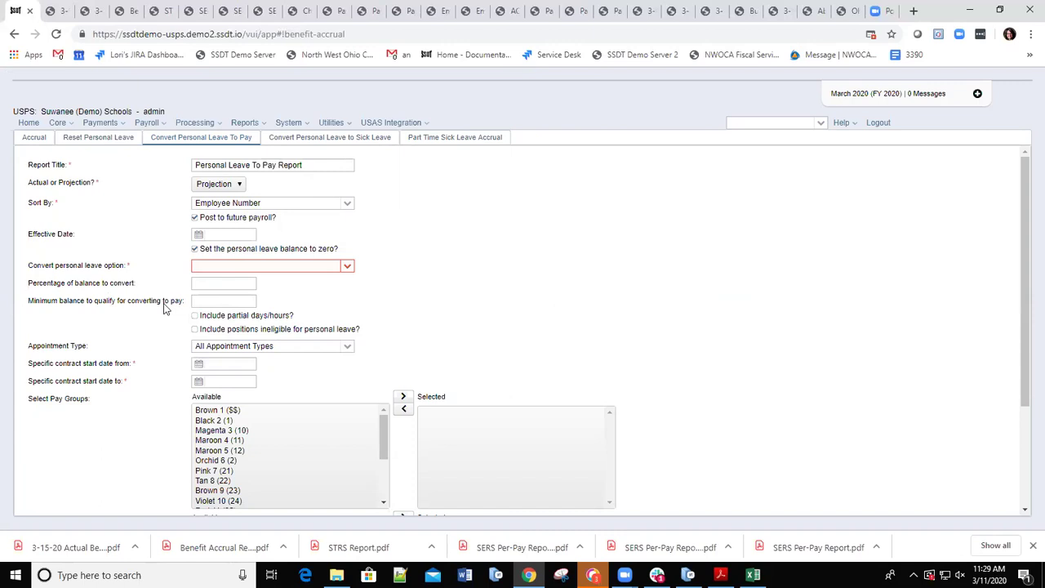
{"action": "left_click", "coordinate": [347, 350]}
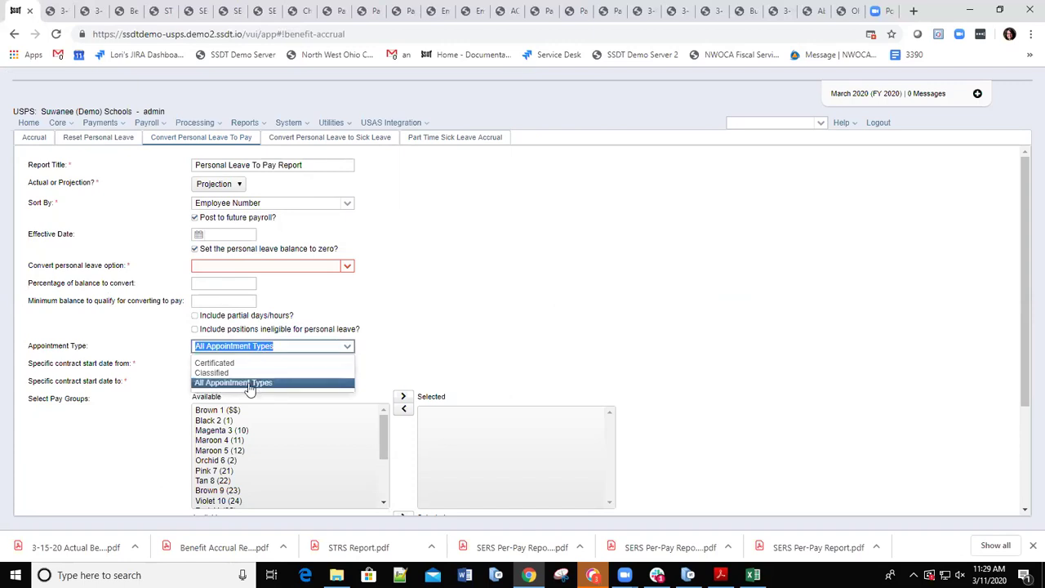
{"action": "left_click", "coordinate": [480, 333]}
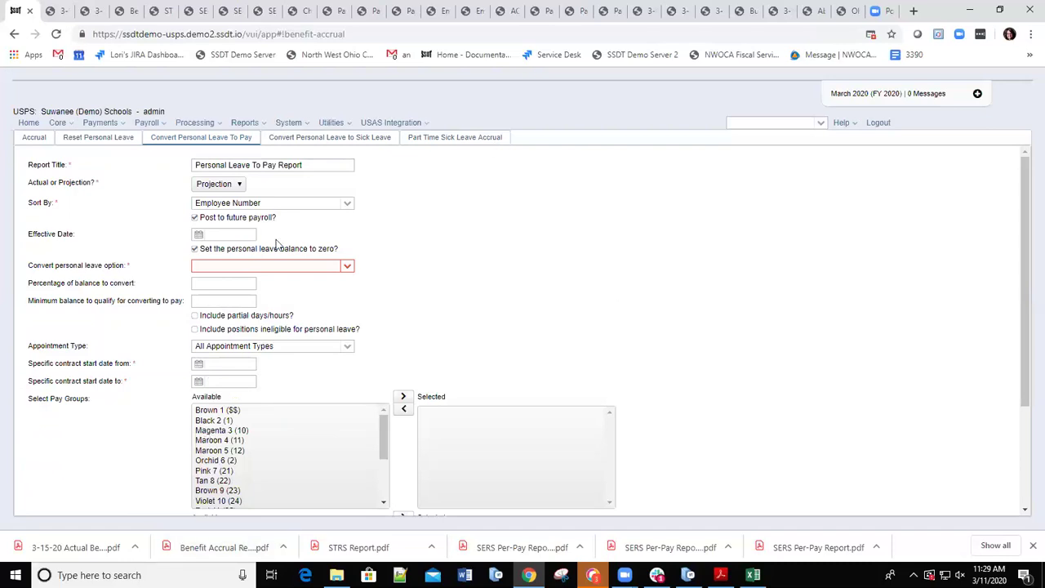
{"action": "left_click", "coordinate": [241, 187]}
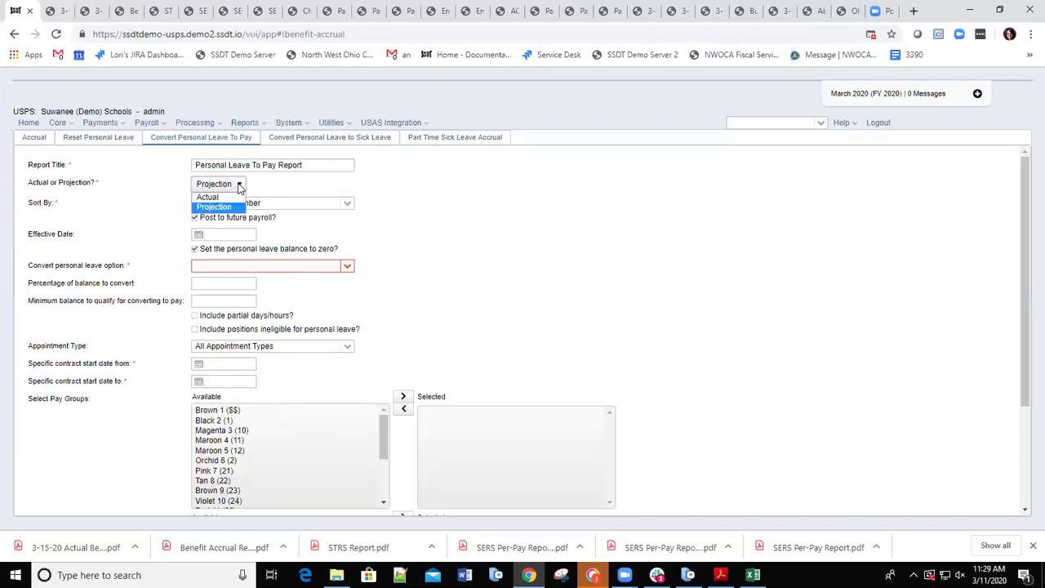
{"action": "left_click", "coordinate": [561, 263]}
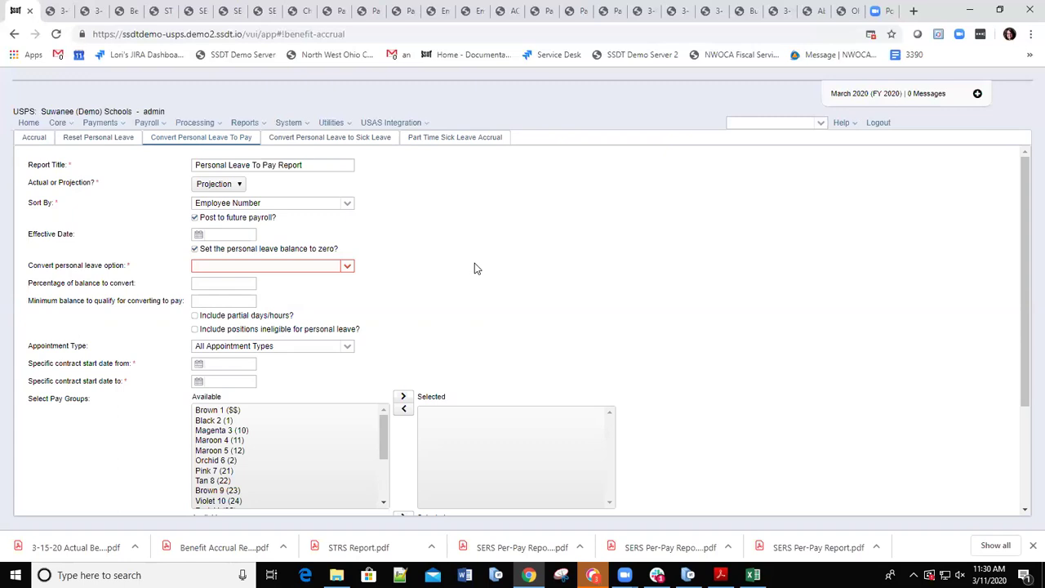
- Review the Convert Personal Leave to Sick Leave settings and the available personal leave conversion options
{"action": "left_click", "coordinate": [297, 141]}
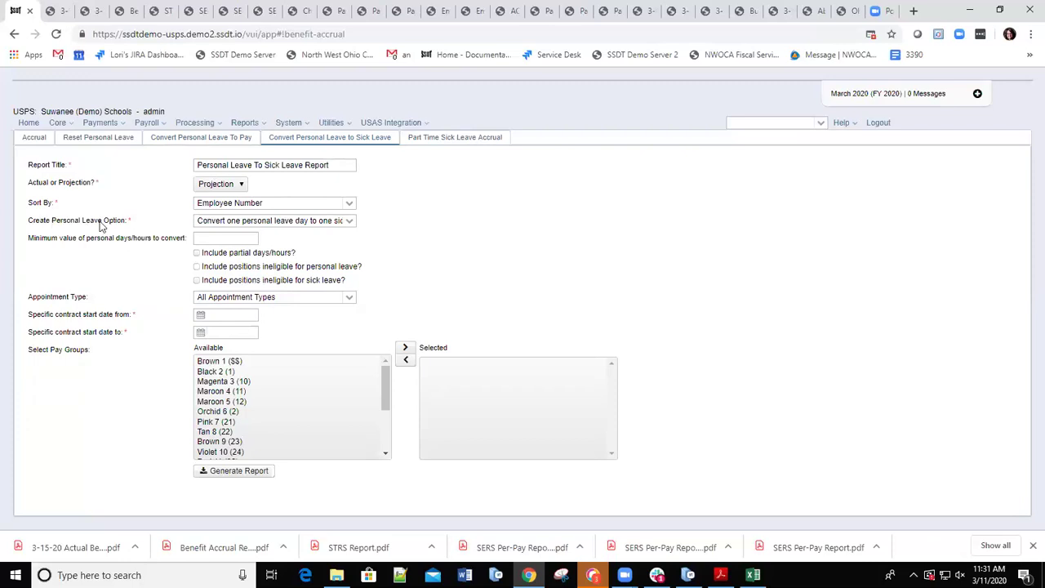
{"action": "left_click", "coordinate": [351, 222]}
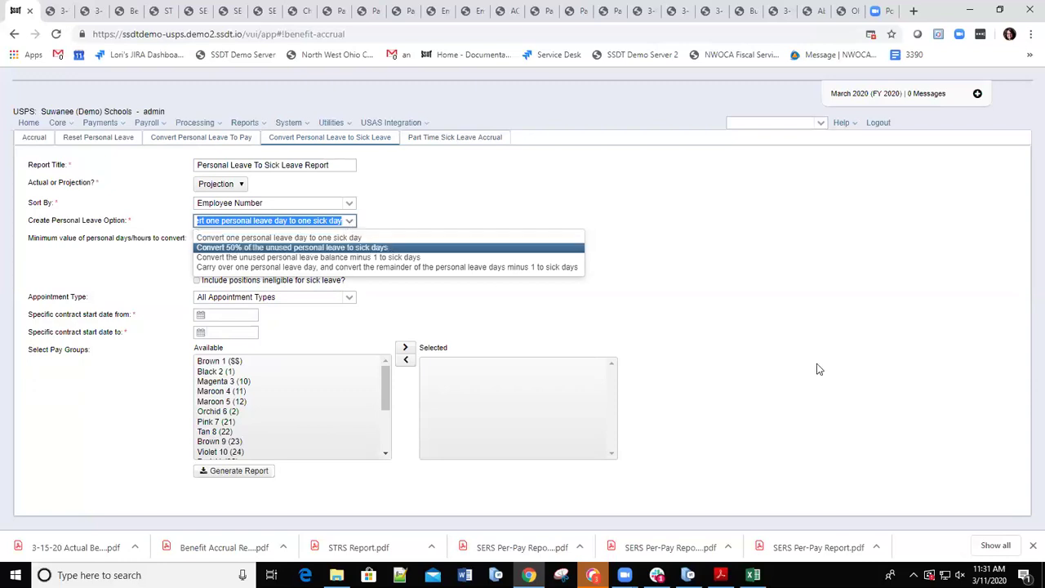
{"action": "left_click", "coordinate": [804, 299]}
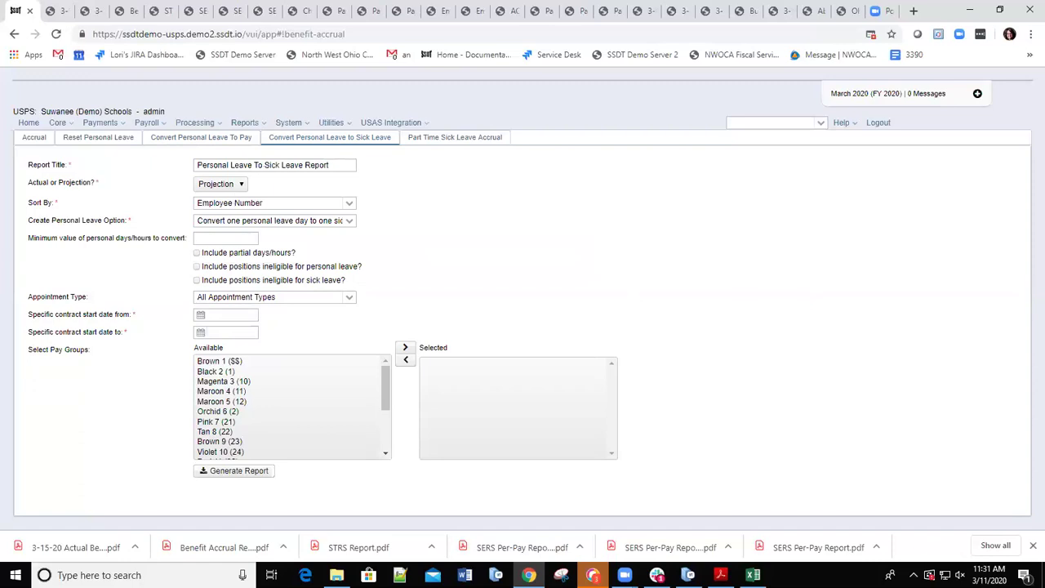
- Set up the Part Time Sick Leave Accrual projection sorted by Employee Name, with all available pay groups selected
{"action": "mouse_move", "coordinate": [486, 351]}
{"action": "left_click", "coordinate": [440, 144]}
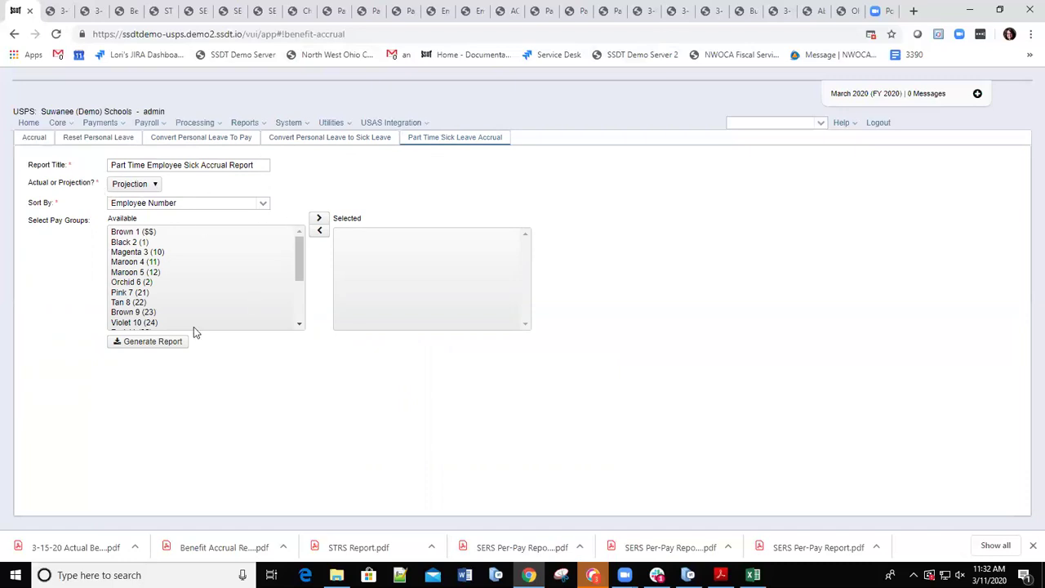
{"action": "left_click", "coordinate": [246, 203]}
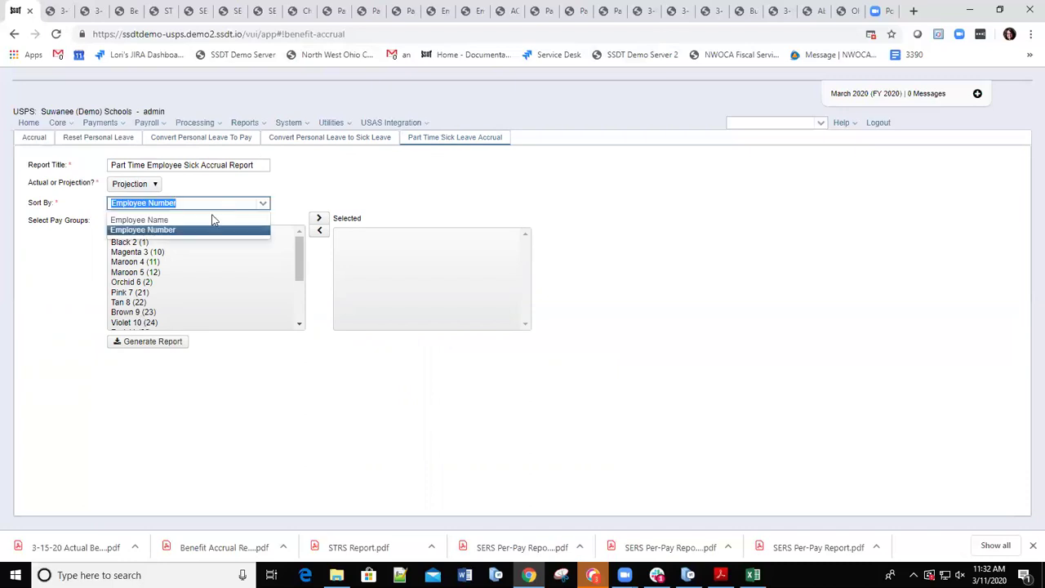
{"action": "left_click", "coordinate": [157, 220]}
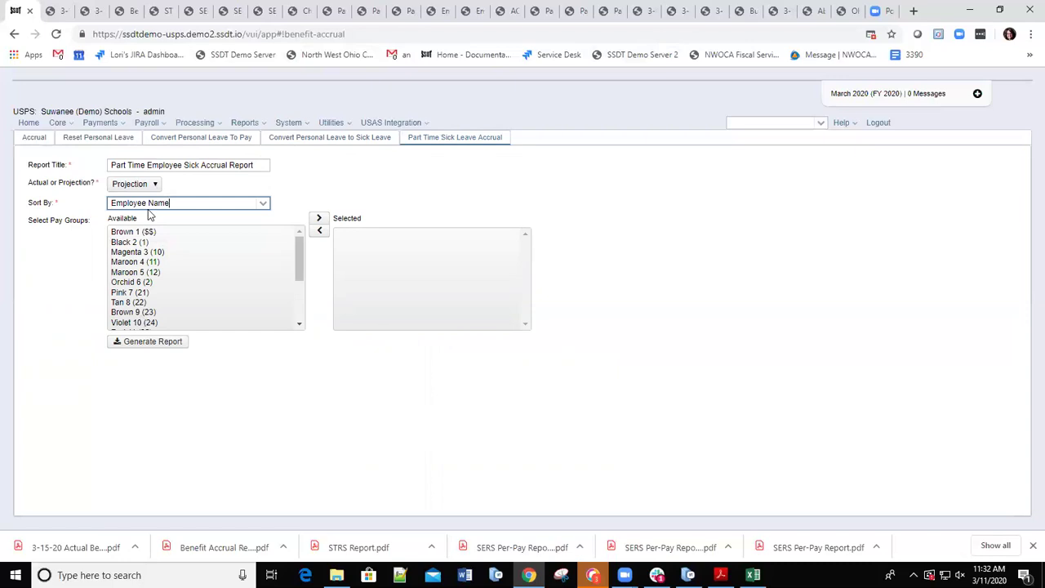
{"action": "left_click", "coordinate": [121, 233]}
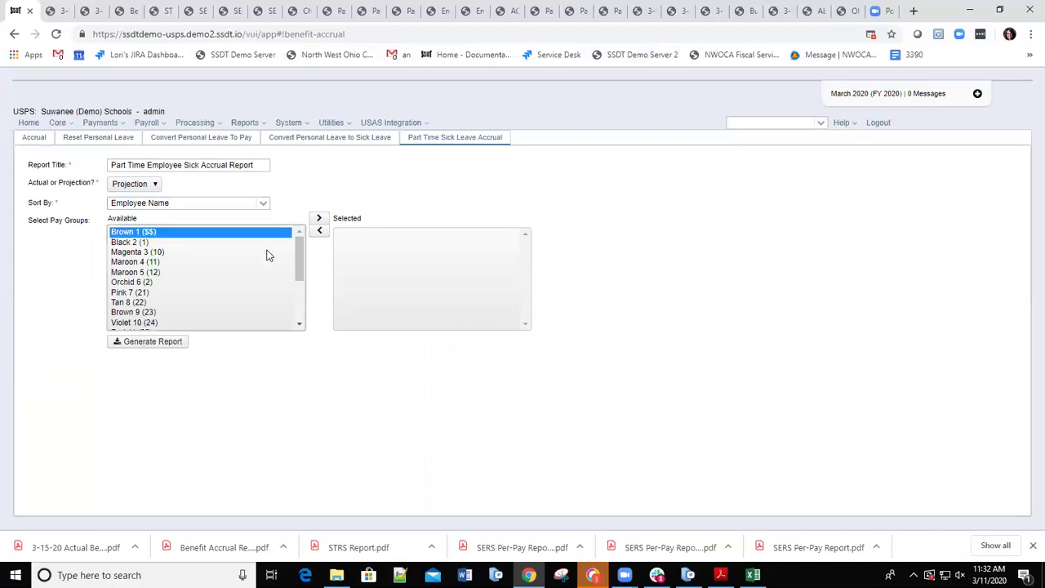
{"action": "left_click_drag", "start_coordinate": [302, 261], "coordinate": [265, 329]}
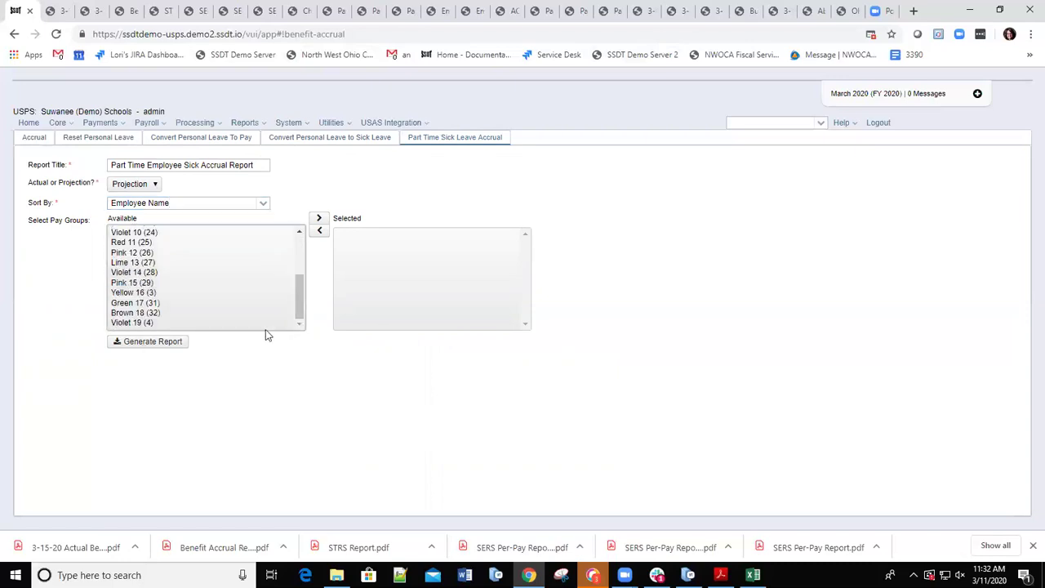
{"action": "left_click", "coordinate": [122, 322], "text": "shift"}
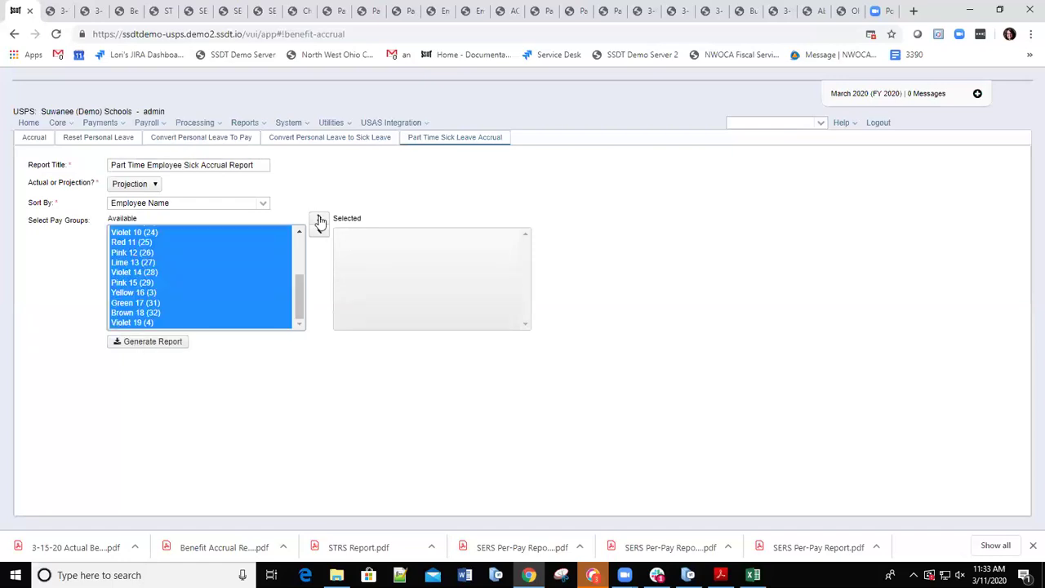
{"action": "left_click", "coordinate": [319, 218]}
- Generate the Part Time Employee Sick Accrual Report, save it as a PDF in Downloads, and open it for review
{"action": "left_click", "coordinate": [126, 343]}
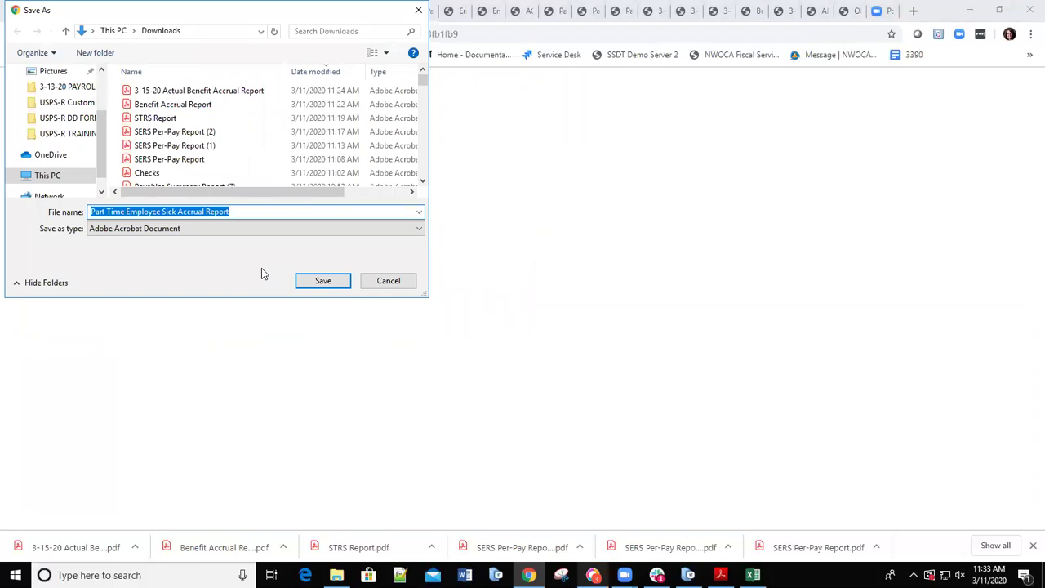
{"action": "left_click", "coordinate": [319, 283]}
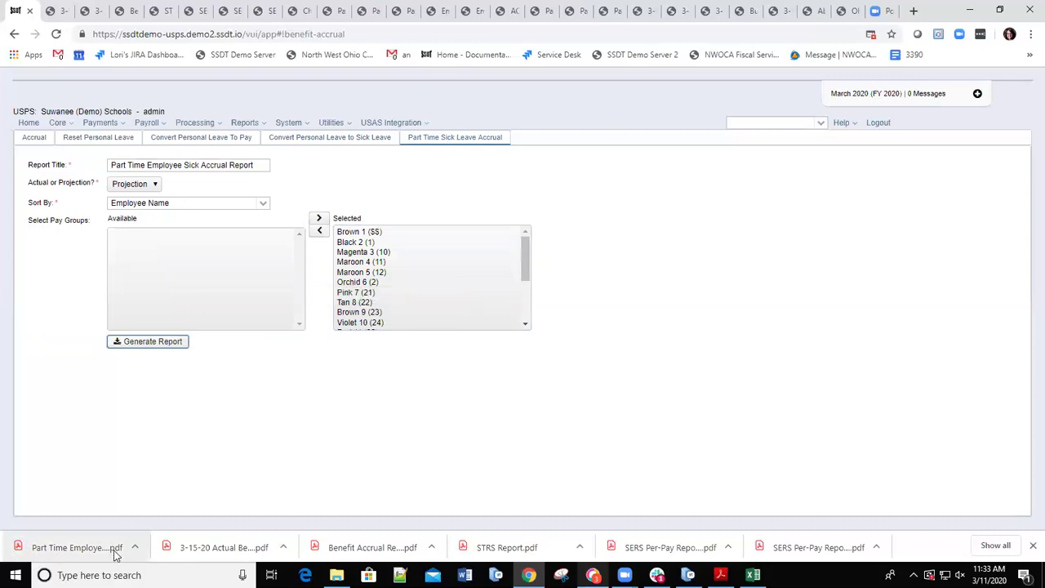
{"action": "left_click", "coordinate": [61, 549]}
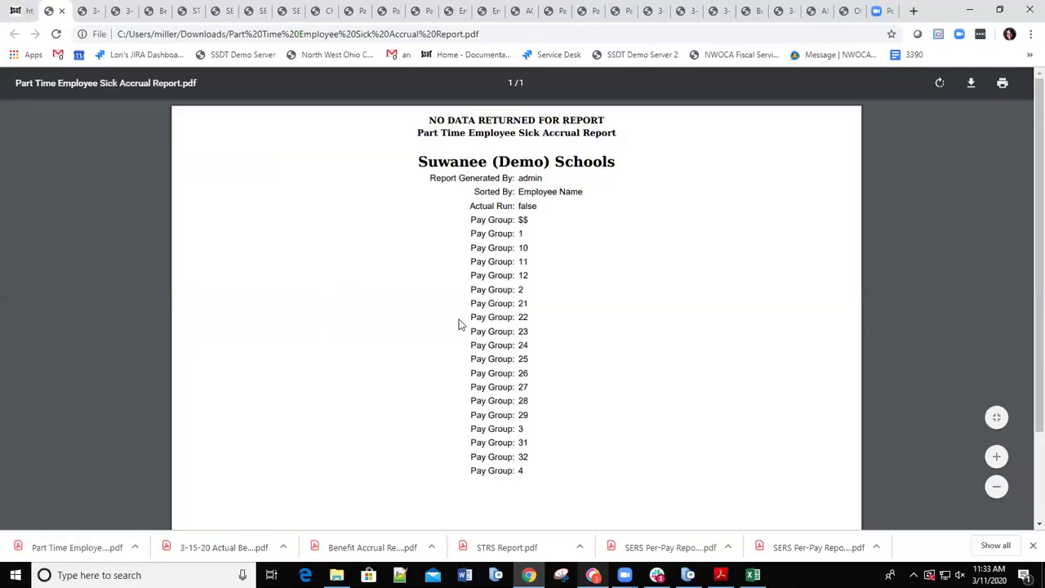
{"action": "scroll", "coordinate": [406, 317], "scroll_direction": "down", "scroll_amount": 1}
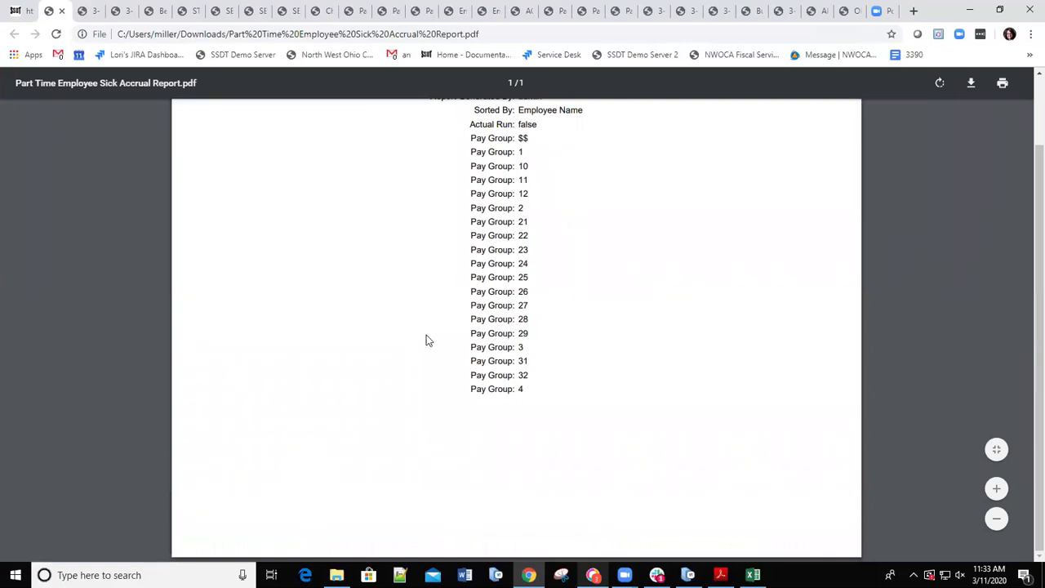
{"action": "scroll", "coordinate": [356, 373], "scroll_direction": "up", "scroll_amount": 1}
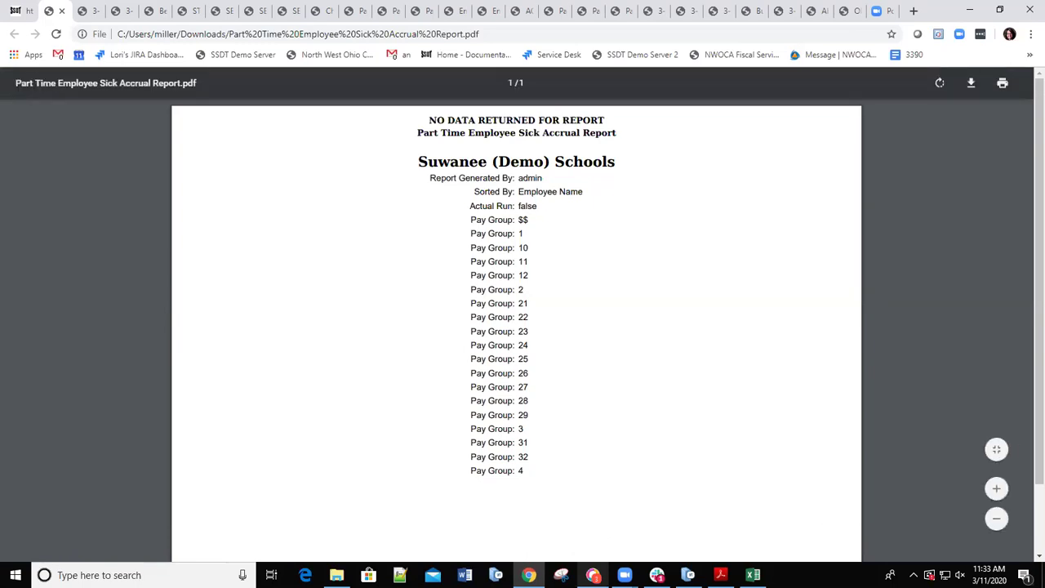
- Set up the Leave Balance Report to sort by Employee Name and page break on Pay Group
{"action": "left_click", "coordinate": [19, 12]}
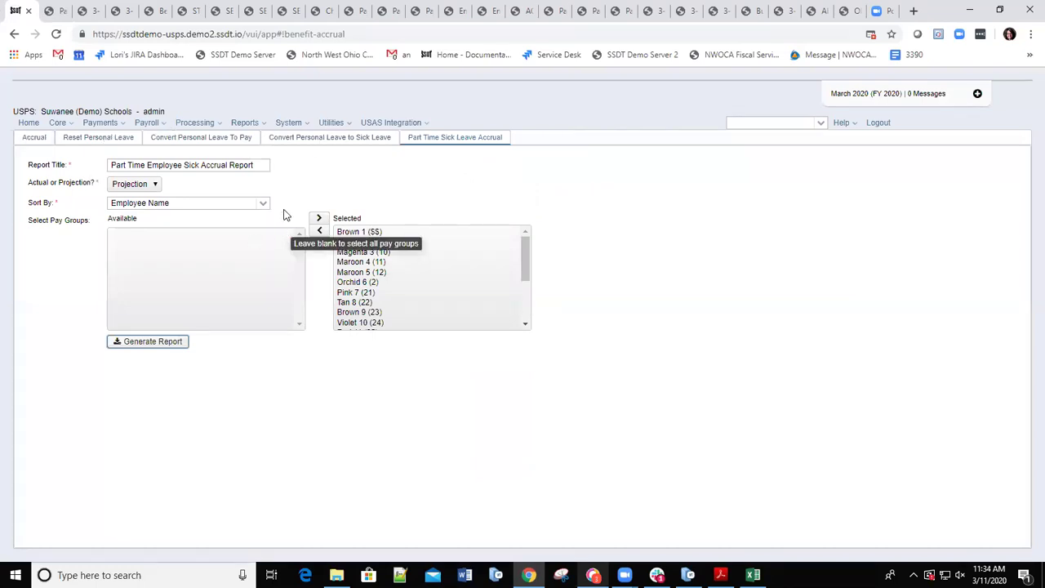
{"action": "left_click", "coordinate": [263, 127]}
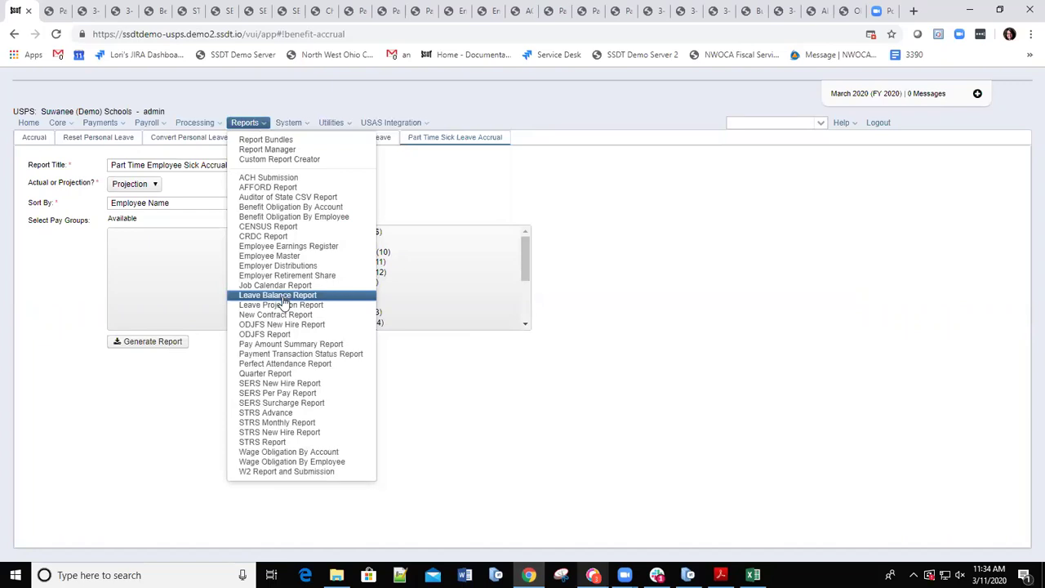
{"action": "left_click", "coordinate": [283, 296]}
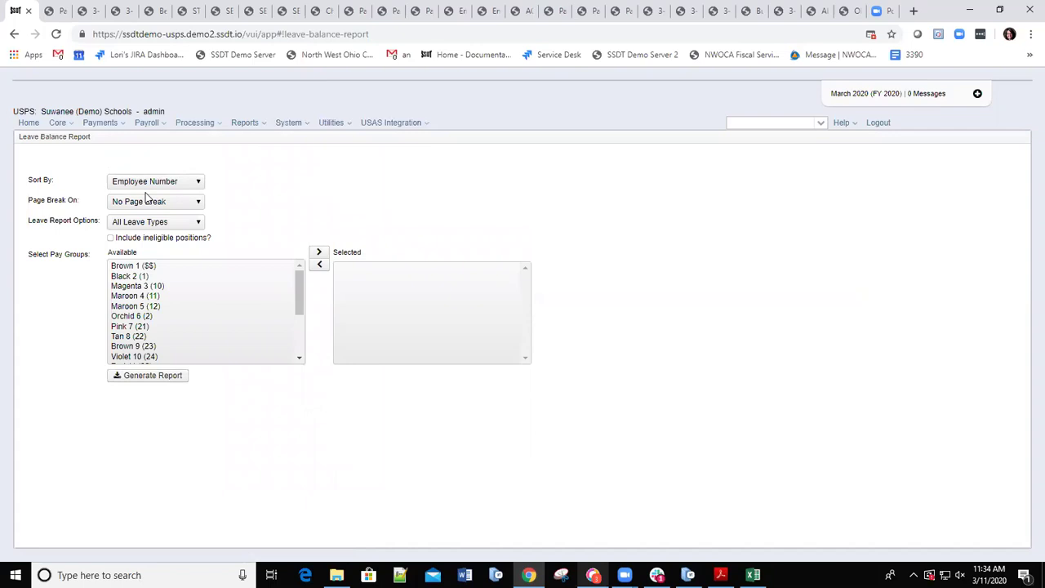
{"action": "left_click", "coordinate": [199, 182]}
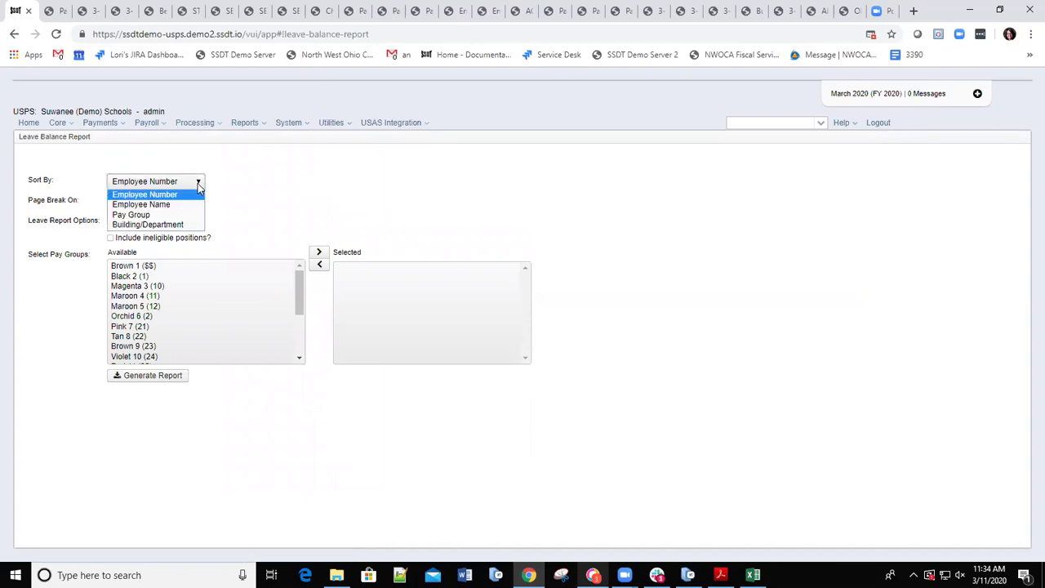
{"action": "left_click", "coordinate": [166, 204]}
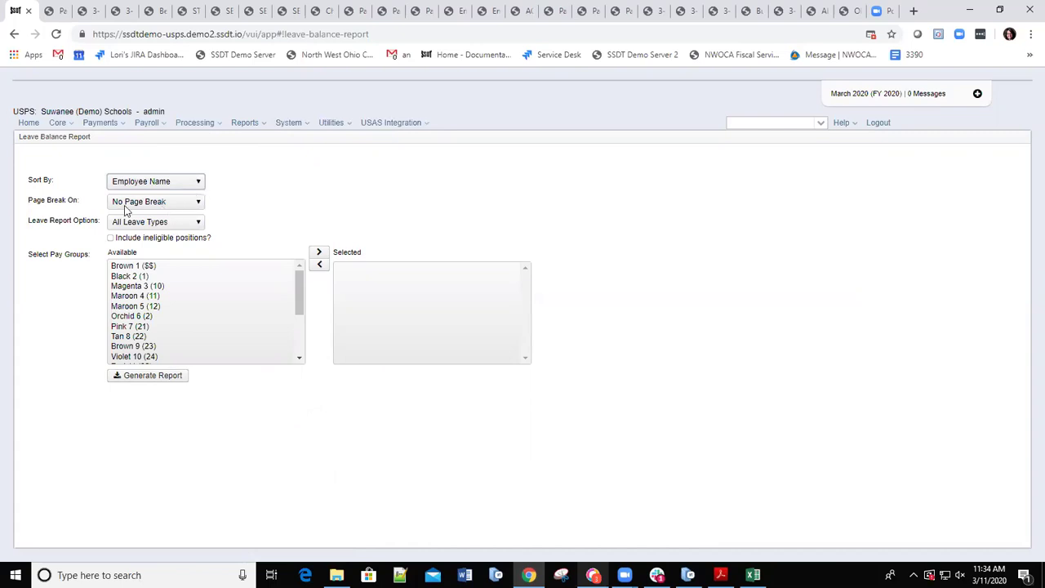
{"action": "left_click", "coordinate": [200, 204]}
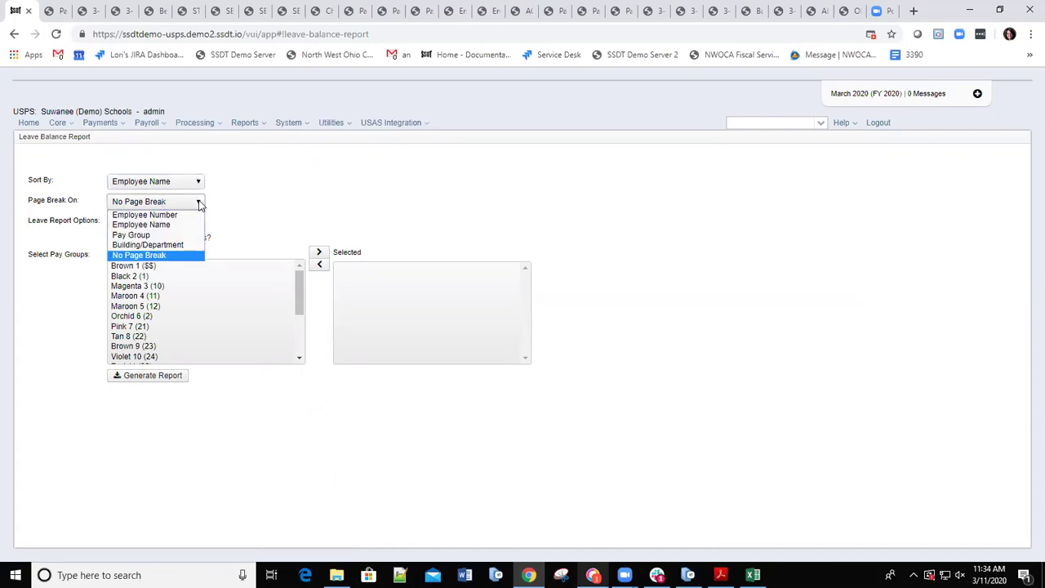
{"action": "left_click", "coordinate": [140, 236]}
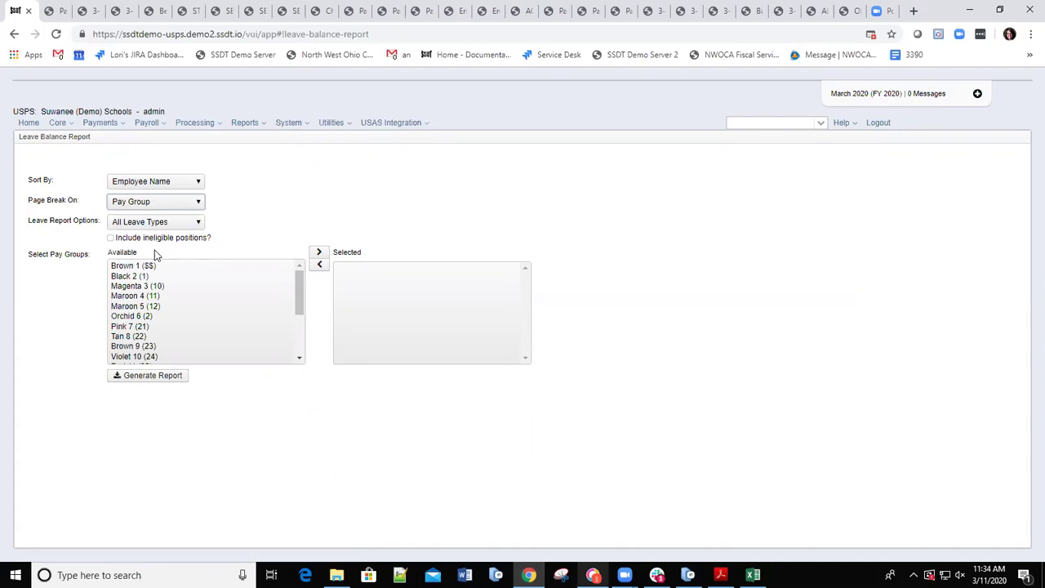
- Generate the Leave Balance Report, save it as a PDF in Downloads, and open the file
{"action": "left_click", "coordinate": [140, 377]}
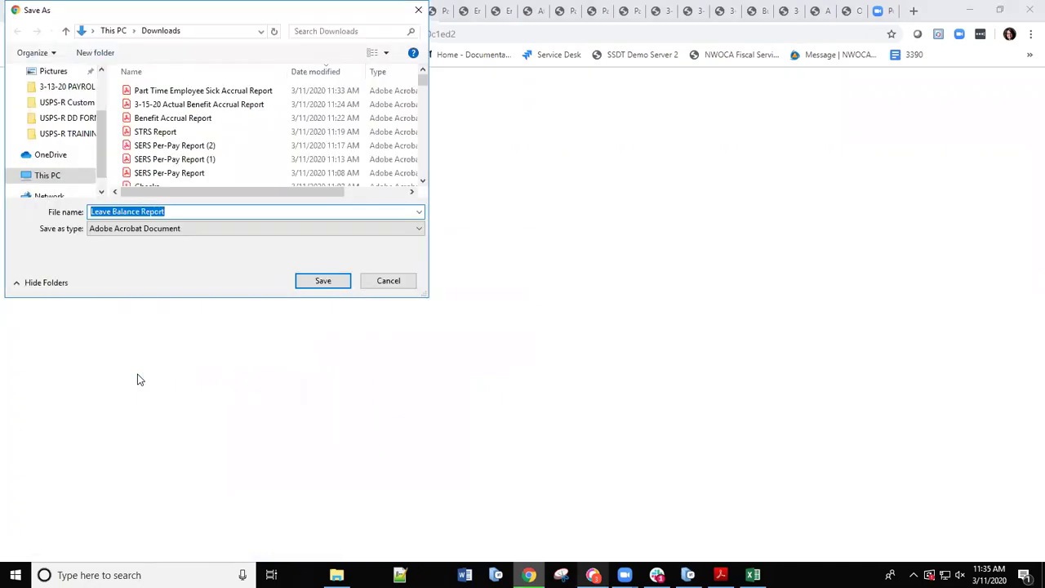
{"action": "left_click", "coordinate": [326, 283]}
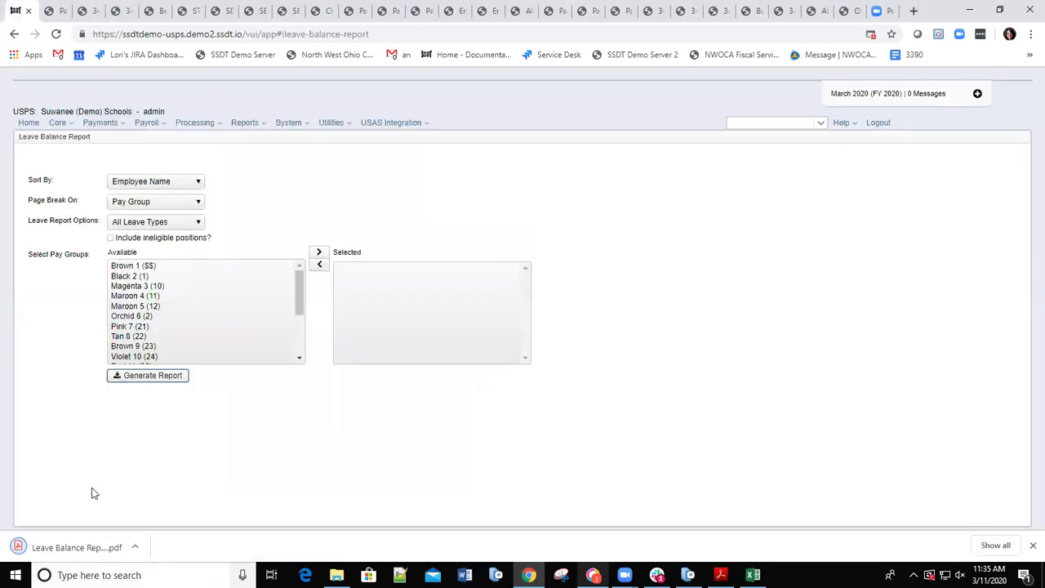
{"action": "left_click", "coordinate": [37, 547]}
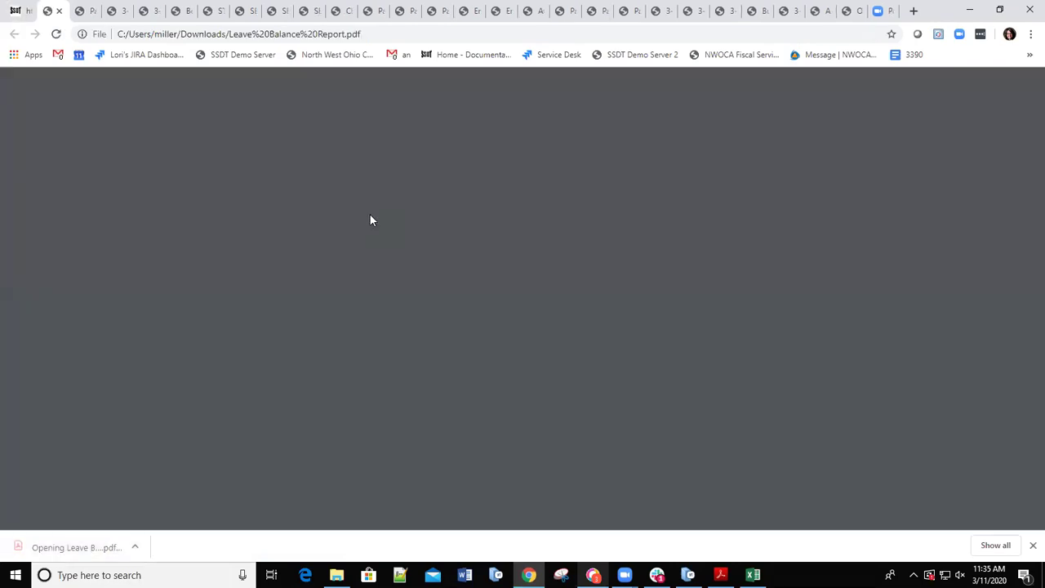
- Examine the sick, vacation and personal leave balances by pay group across the pages of the Leave Balance Report
{"action": "scroll", "coordinate": [366, 276], "scroll_direction": "down", "scroll_amount": 1}
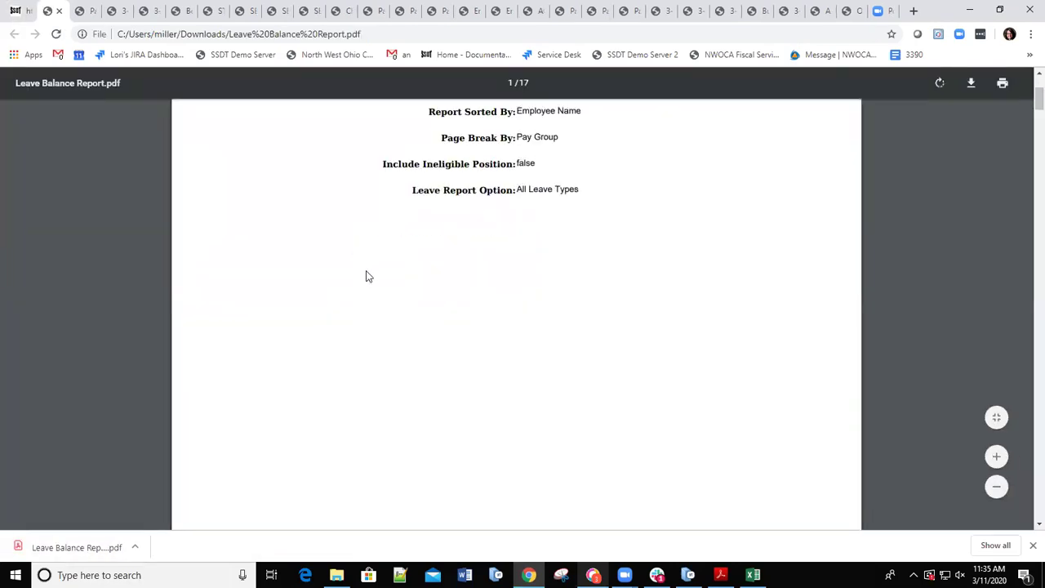
{"action": "scroll", "coordinate": [369, 281], "scroll_direction": "down", "scroll_amount": 15}
{"action": "scroll", "coordinate": [369, 281], "scroll_direction": "down", "scroll_amount": 3}
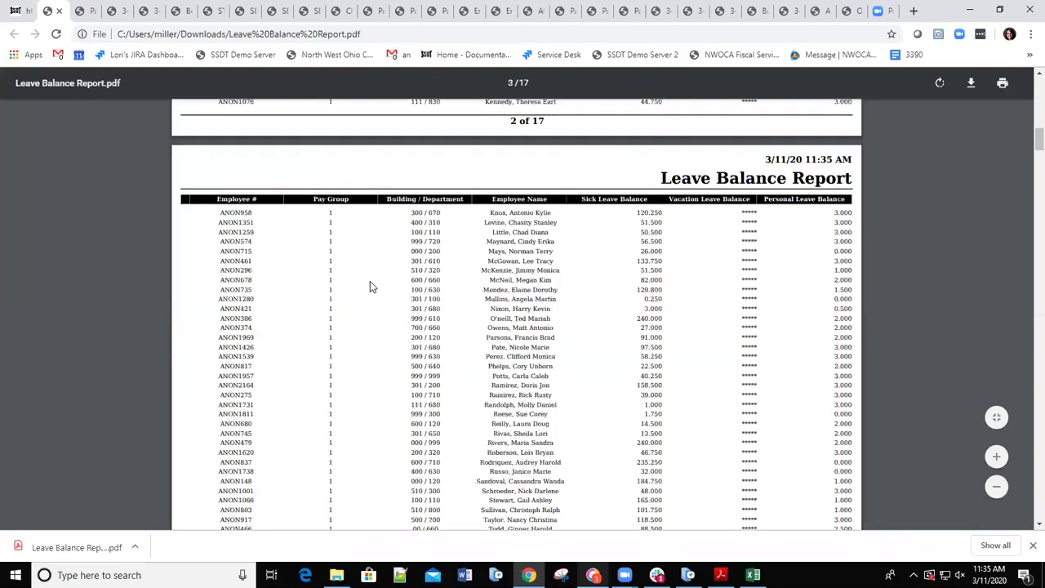
{"action": "scroll", "coordinate": [370, 281], "scroll_direction": "up", "scroll_amount": 2}
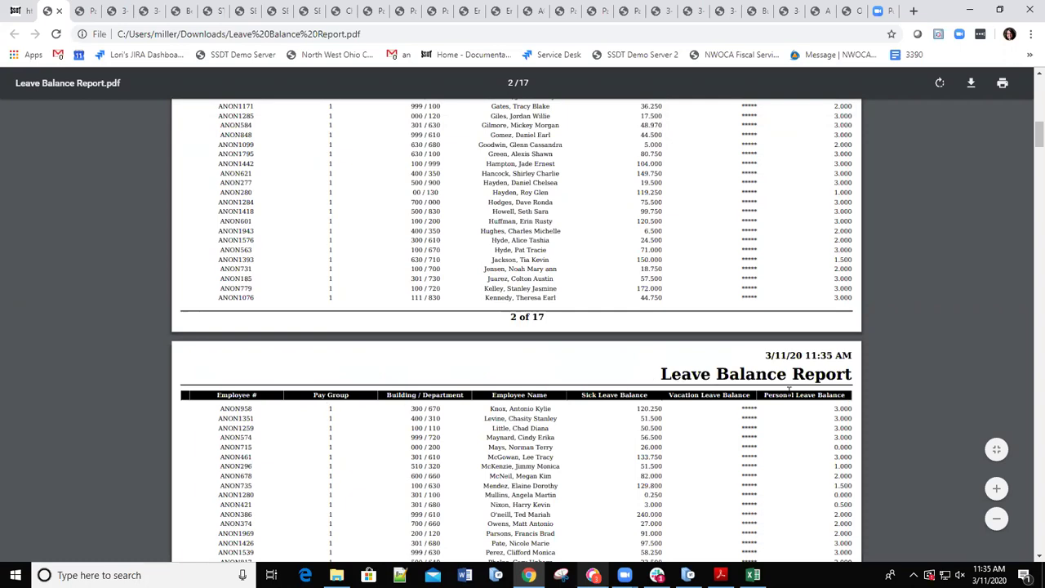
{"action": "scroll", "coordinate": [319, 335], "scroll_direction": "down", "scroll_amount": 20}
{"action": "scroll", "coordinate": [432, 371], "scroll_direction": "down", "scroll_amount": 4}
{"action": "scroll", "coordinate": [420, 350], "scroll_direction": "up", "scroll_amount": 5}
{"action": "scroll", "coordinate": [412, 353], "scroll_direction": "up", "scroll_amount": 2}
{"action": "scroll", "coordinate": [413, 353], "scroll_direction": "up", "scroll_amount": 7}
{"action": "scroll", "coordinate": [394, 325], "scroll_direction": "up", "scroll_amount": 5}
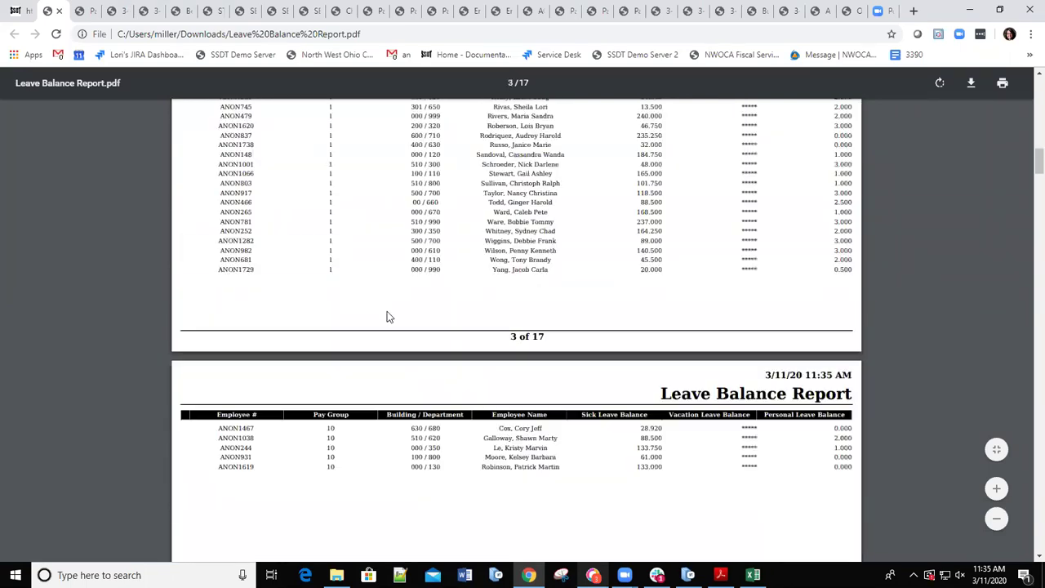
{"action": "scroll", "coordinate": [387, 312], "scroll_direction": "up", "scroll_amount": 10}
{"action": "scroll", "coordinate": [387, 315], "scroll_direction": "down", "scroll_amount": 20}
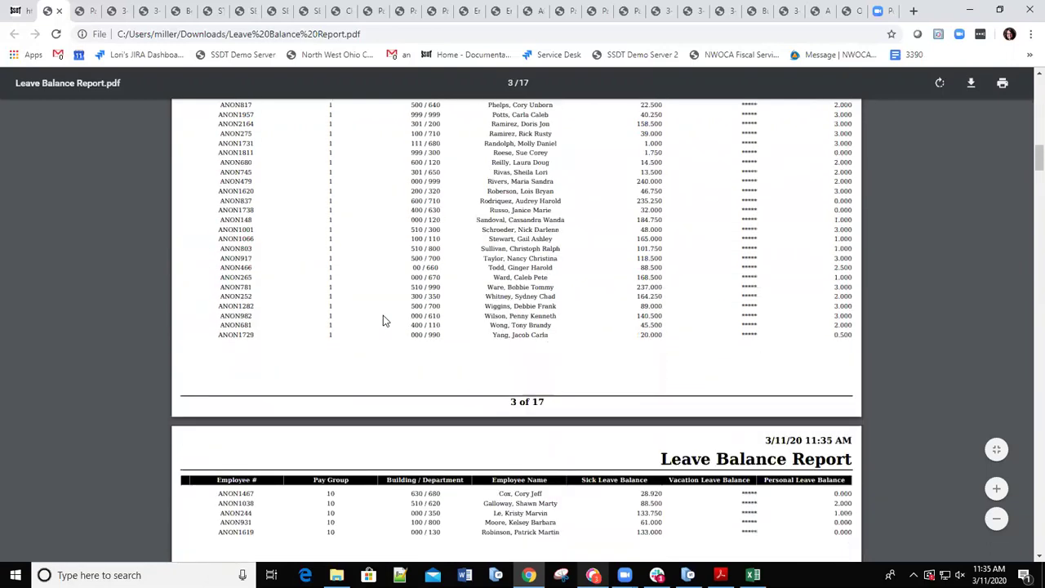
{"action": "scroll", "coordinate": [386, 320], "scroll_direction": "down", "scroll_amount": 3}
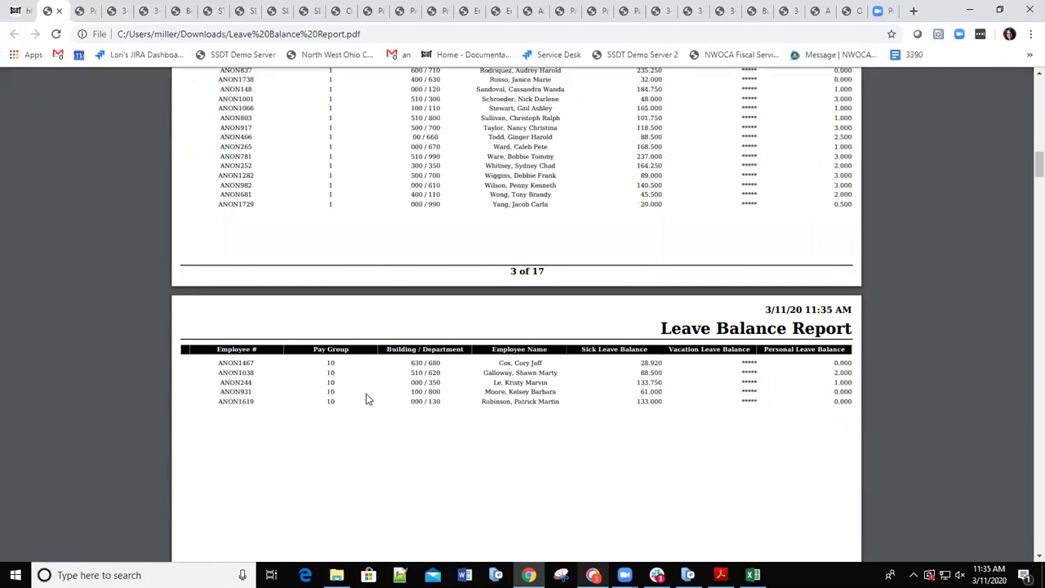
{"action": "scroll", "coordinate": [367, 406], "scroll_direction": "down", "scroll_amount": 3}
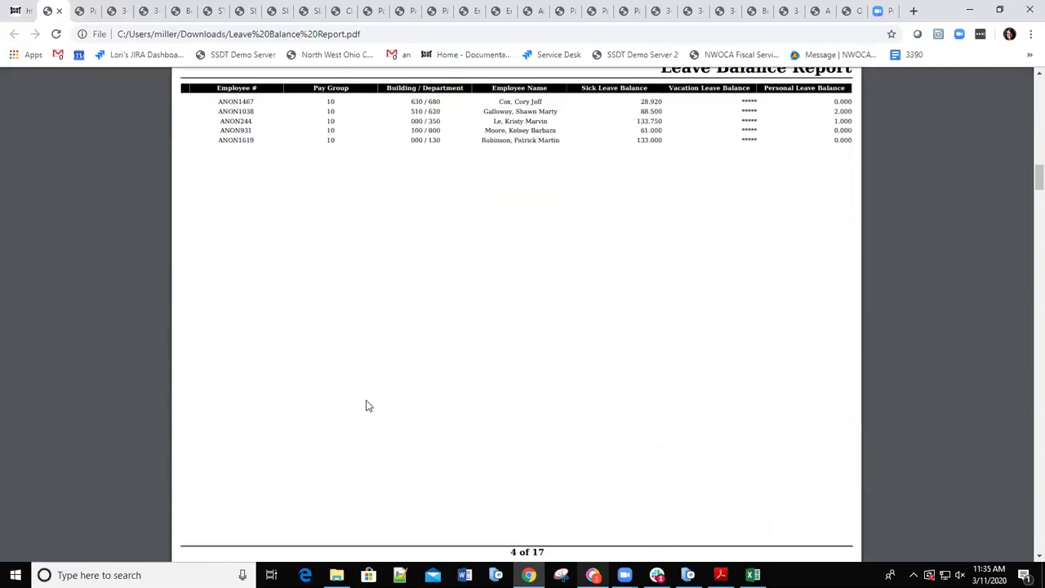
{"action": "scroll", "coordinate": [366, 405], "scroll_direction": "down", "scroll_amount": 15}
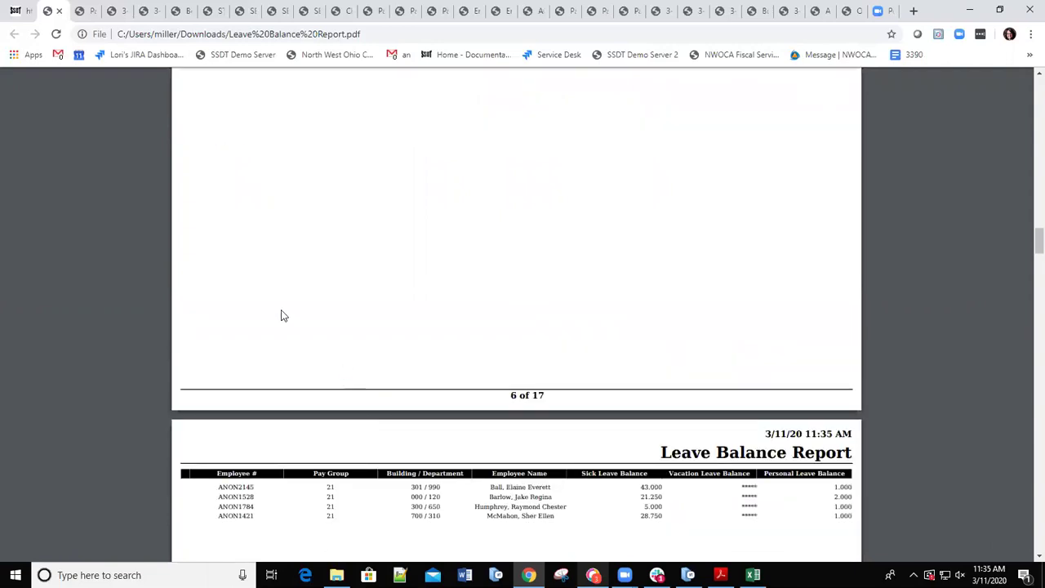
- Open the Leave Projection report and set its date range from 3/1/20 to 3/31/20
{"action": "left_click", "coordinate": [16, 10]}
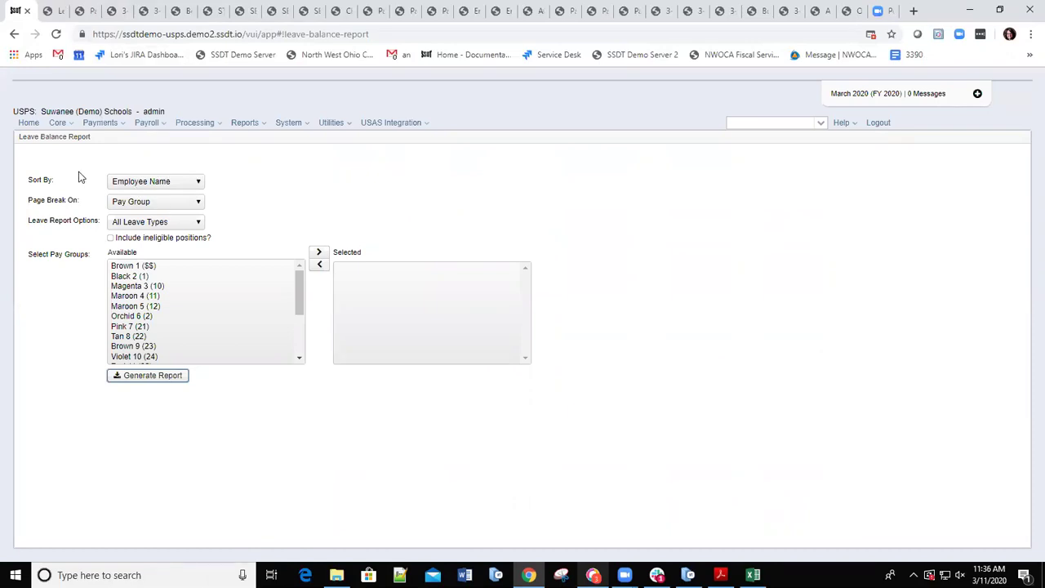
{"action": "left_click", "coordinate": [259, 124]}
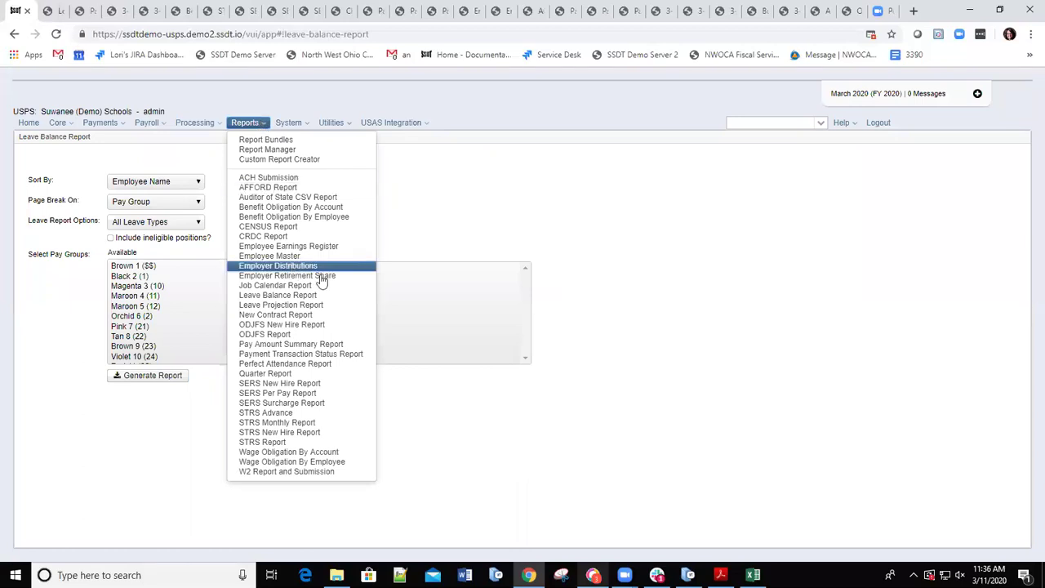
{"action": "left_click", "coordinate": [285, 306]}
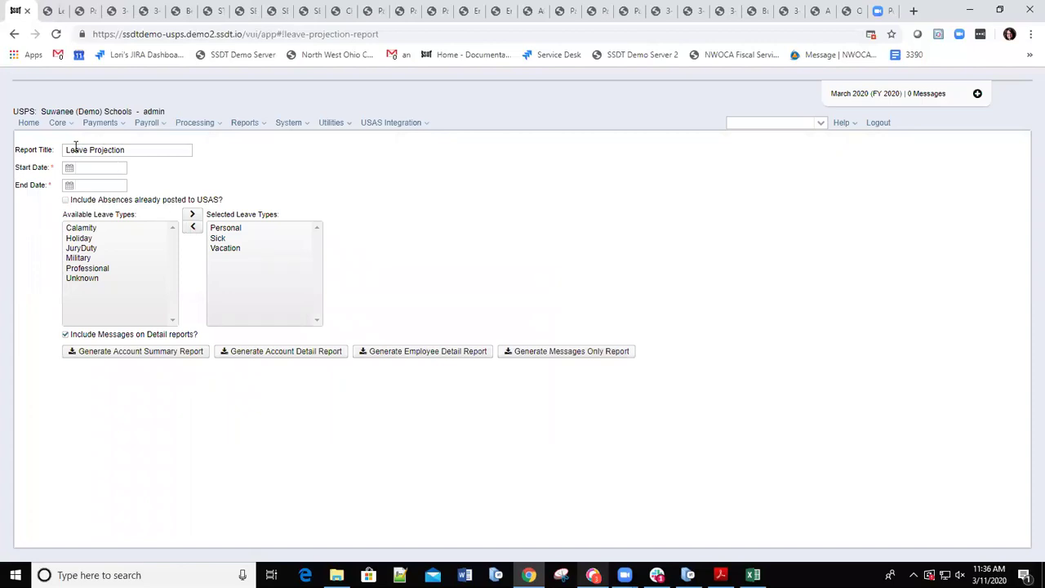
{"action": "left_click", "coordinate": [98, 169]}
{"action": "type", "text": "3/1/20"}
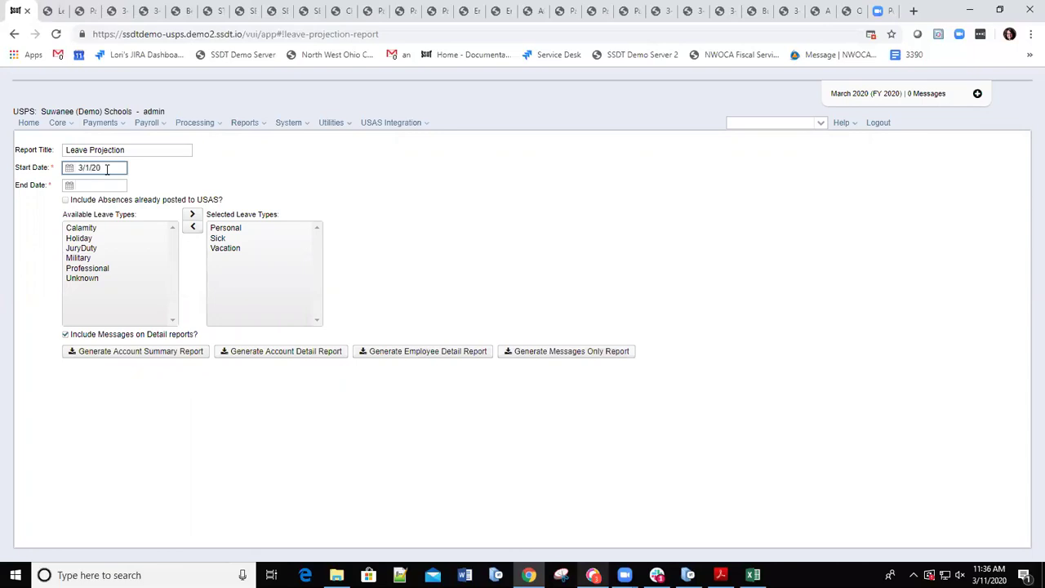
{"action": "key", "text": "Tab"}
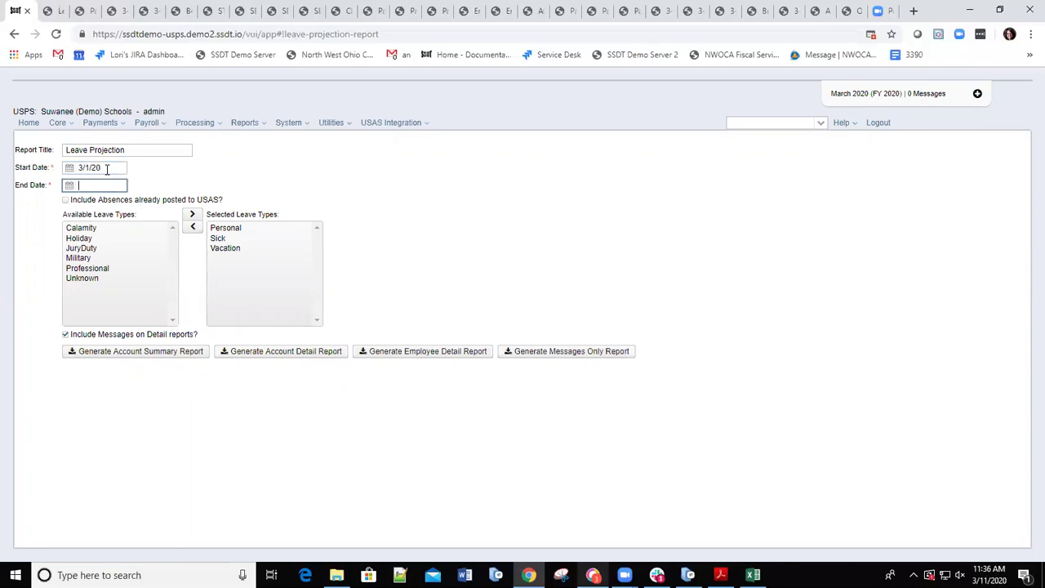
{"action": "type", "text": "3/31"}
{"action": "type", "text": "1/20"}
- Generate the Leave Projection Employee Detail Report, save it as a PDF in Downloads, and review its absence charges and account messages
{"action": "left_click", "coordinate": [425, 353]}
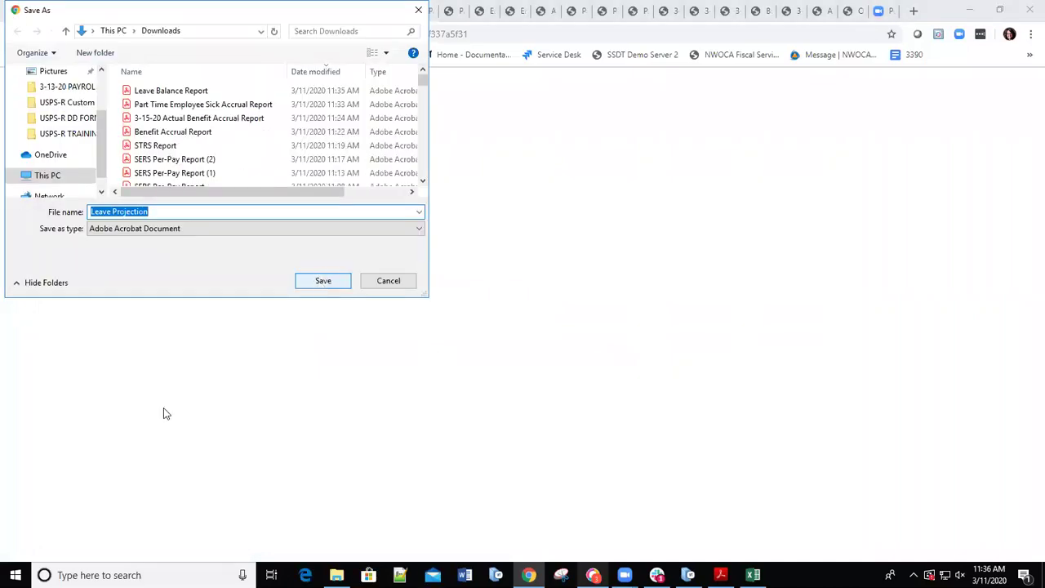
{"action": "key", "text": "Return"}
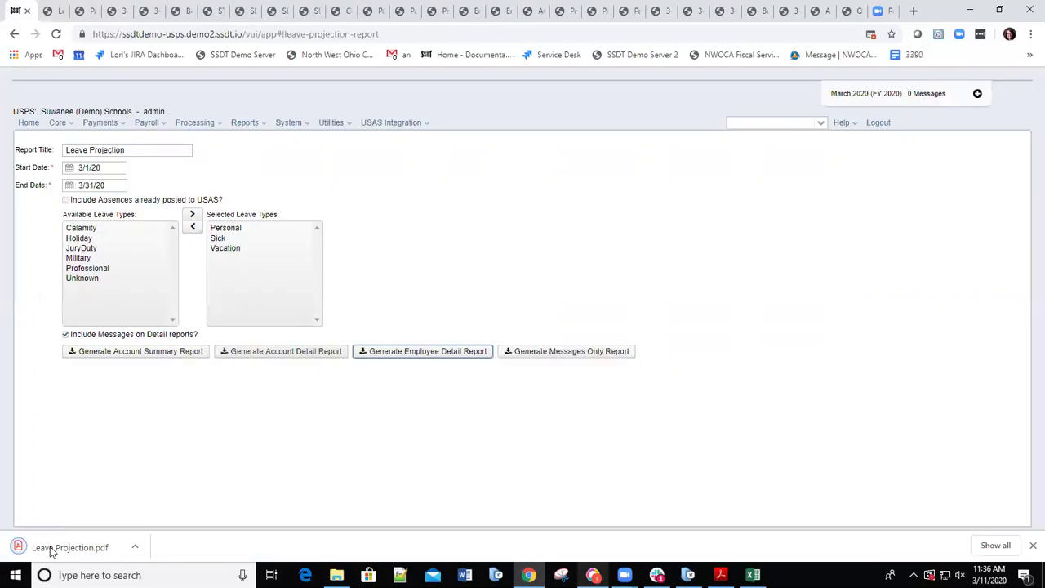
{"action": "left_click", "coordinate": [50, 551]}
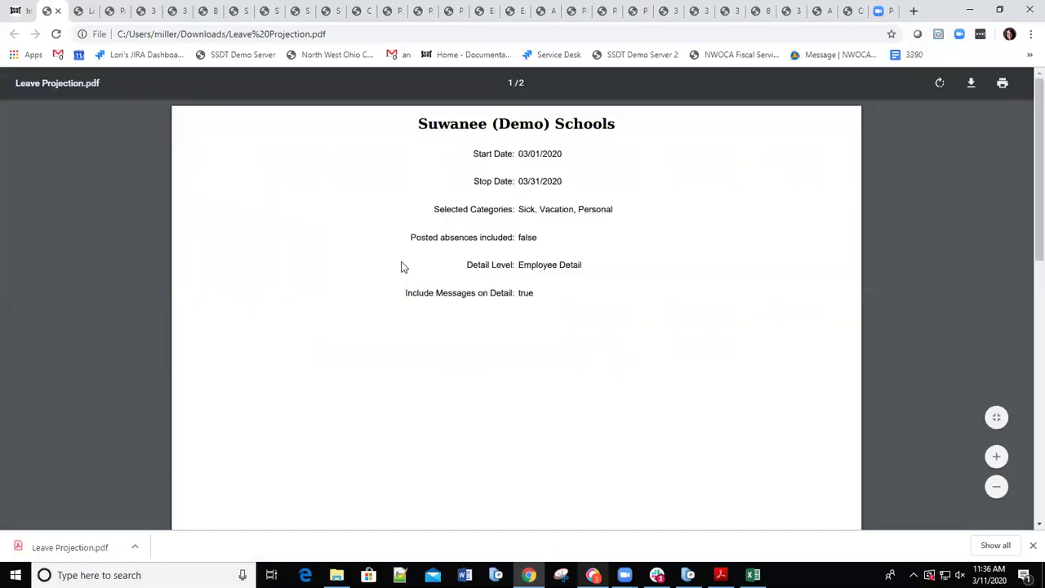
{"action": "scroll", "coordinate": [389, 278], "scroll_direction": "down", "scroll_amount": 3}
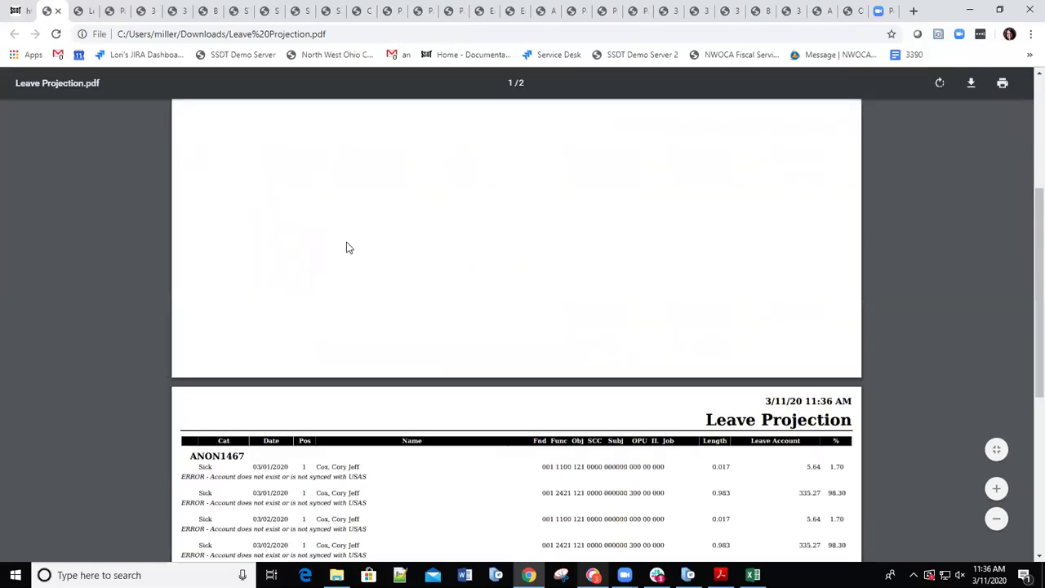
{"action": "scroll", "coordinate": [351, 249], "scroll_direction": "down", "scroll_amount": 2}
{"action": "scroll", "coordinate": [362, 257], "scroll_direction": "down", "scroll_amount": 2}
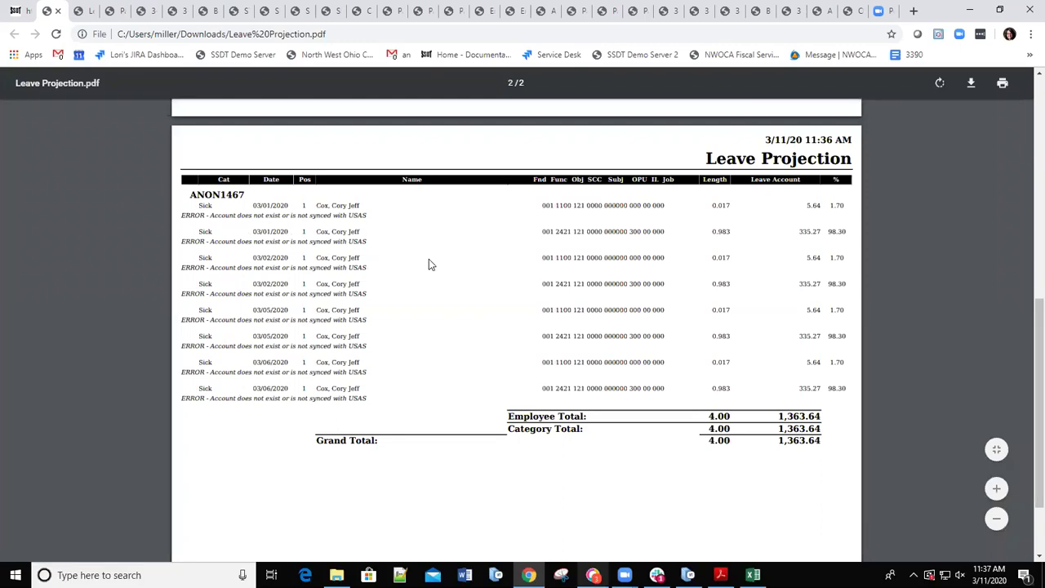
{"action": "scroll", "coordinate": [429, 299], "scroll_direction": "up", "scroll_amount": 1}
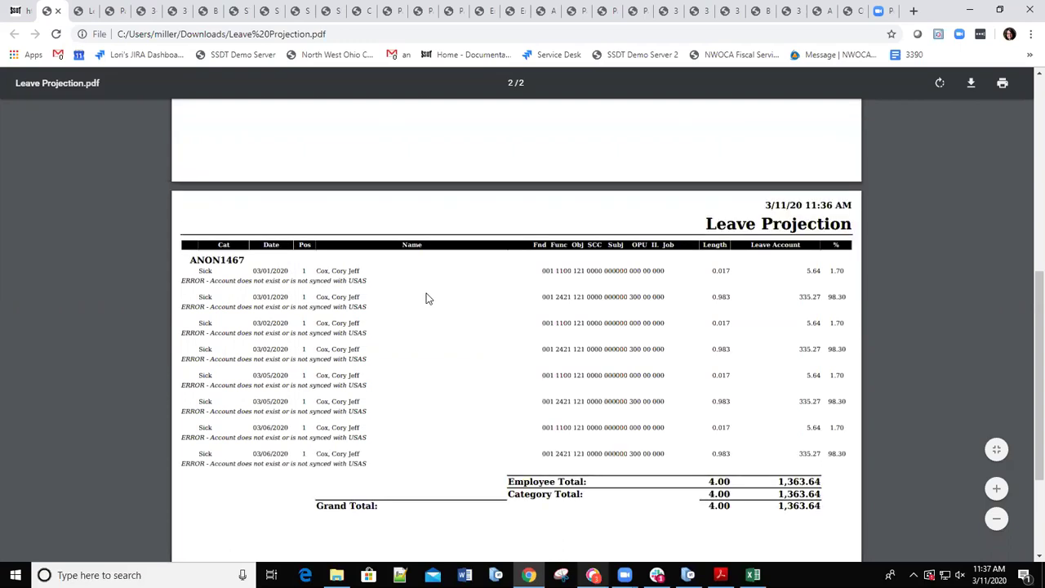
{"action": "scroll", "coordinate": [427, 297], "scroll_direction": "down", "scroll_amount": 1}
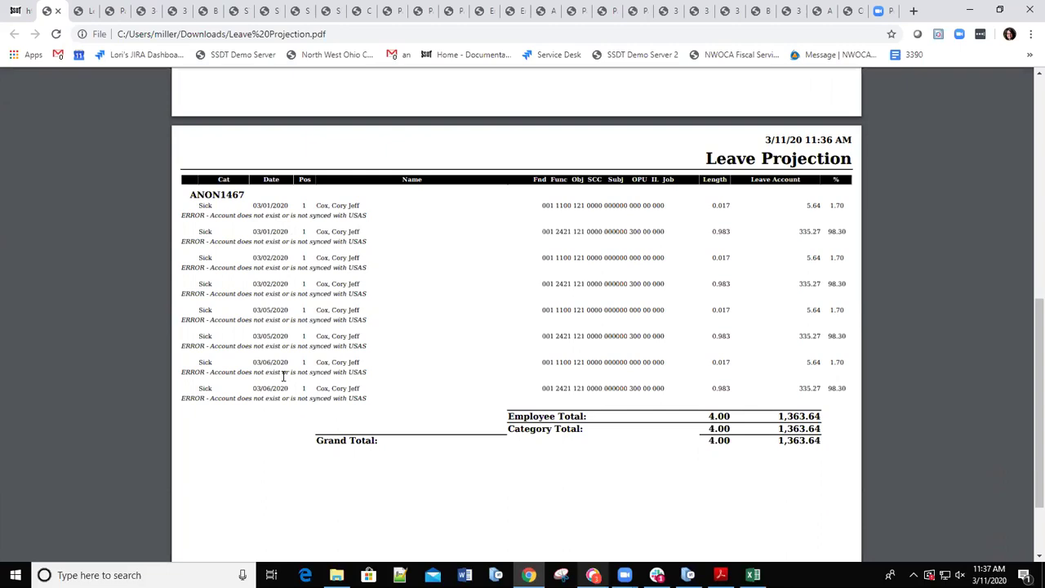
{"action": "scroll", "coordinate": [267, 207], "scroll_direction": "up", "scroll_amount": 7}
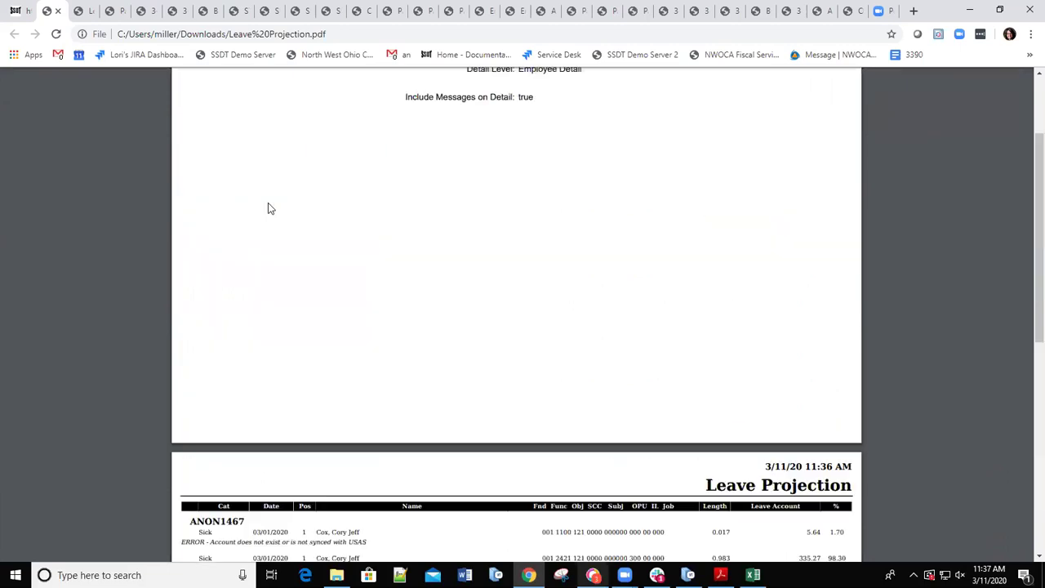
- Run the USAS account synchronization from the payroll application
{"action": "left_click", "coordinate": [27, 11]}
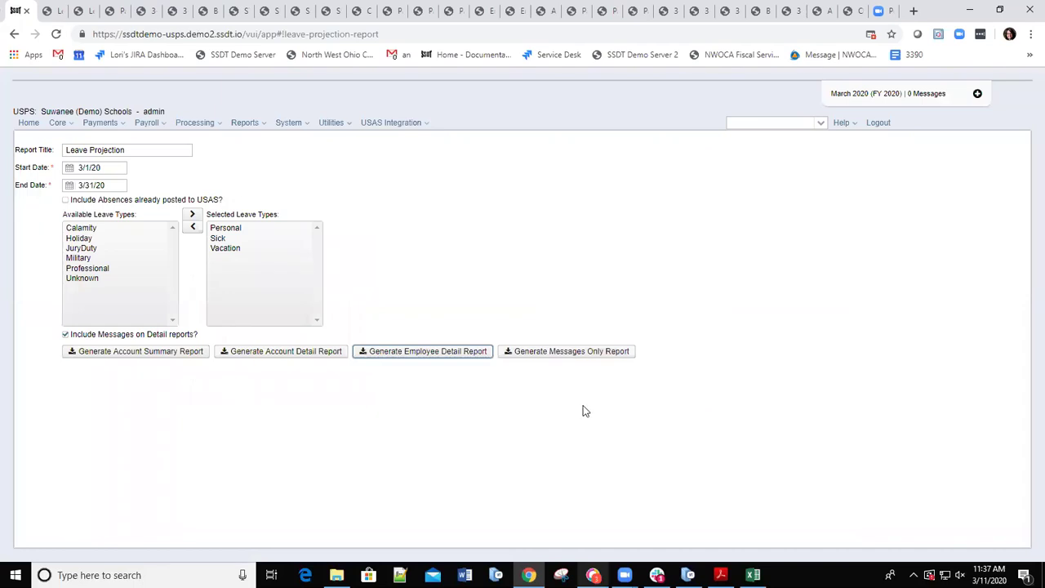
{"action": "left_click", "coordinate": [426, 126]}
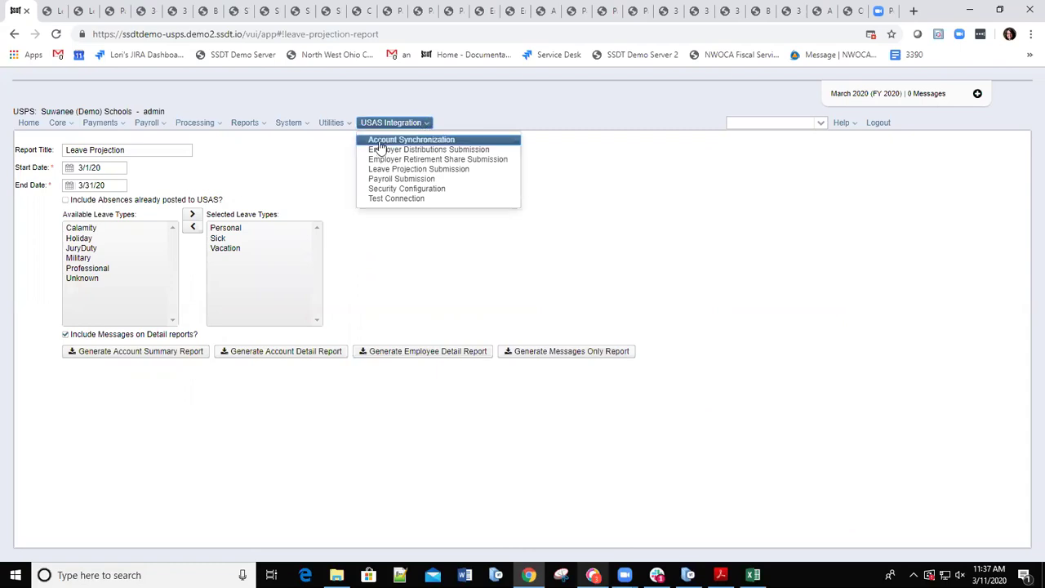
{"action": "left_click", "coordinate": [419, 140]}
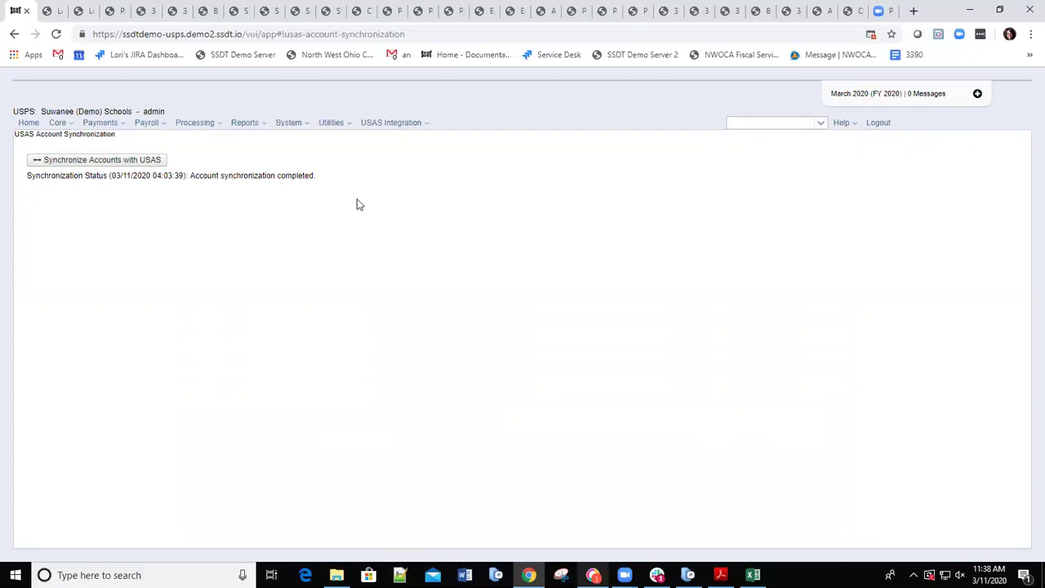
{"action": "left_click", "coordinate": [120, 161]}
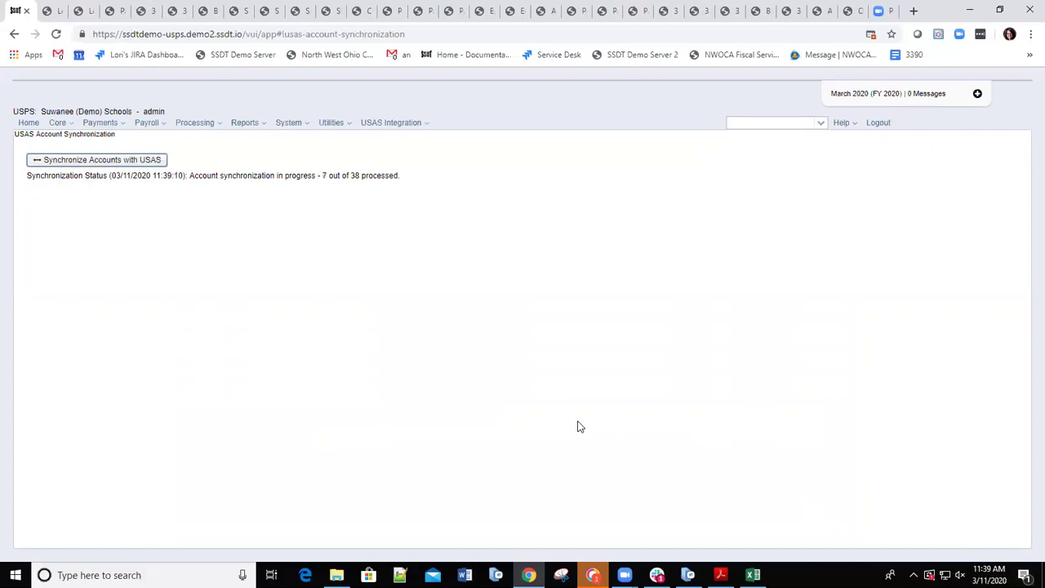
- Open the USAS Leave Projection Submission, remove Personal from the selected leave types, and add it back
{"action": "left_click", "coordinate": [424, 128]}
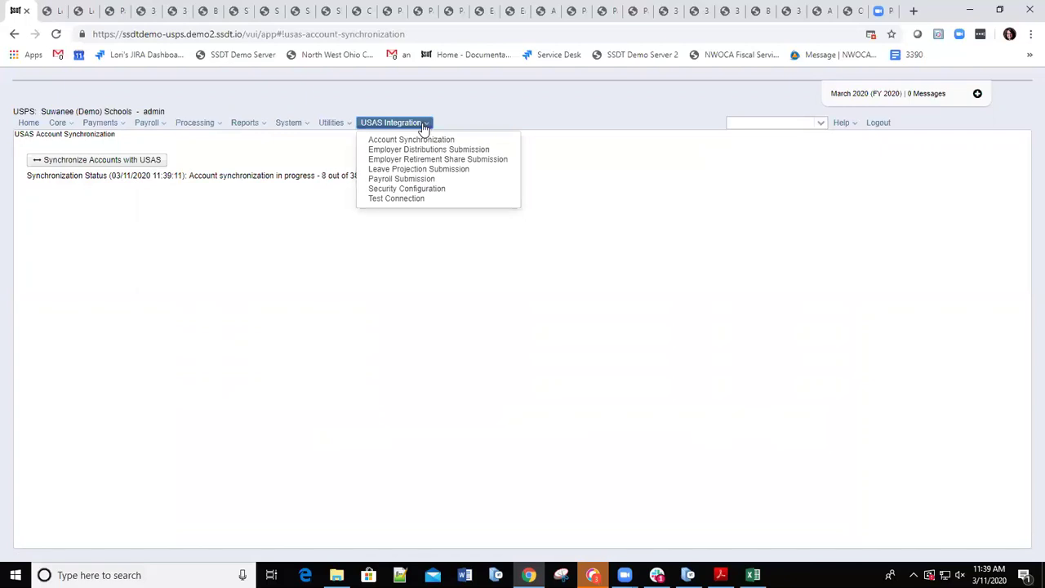
{"action": "left_click", "coordinate": [384, 171]}
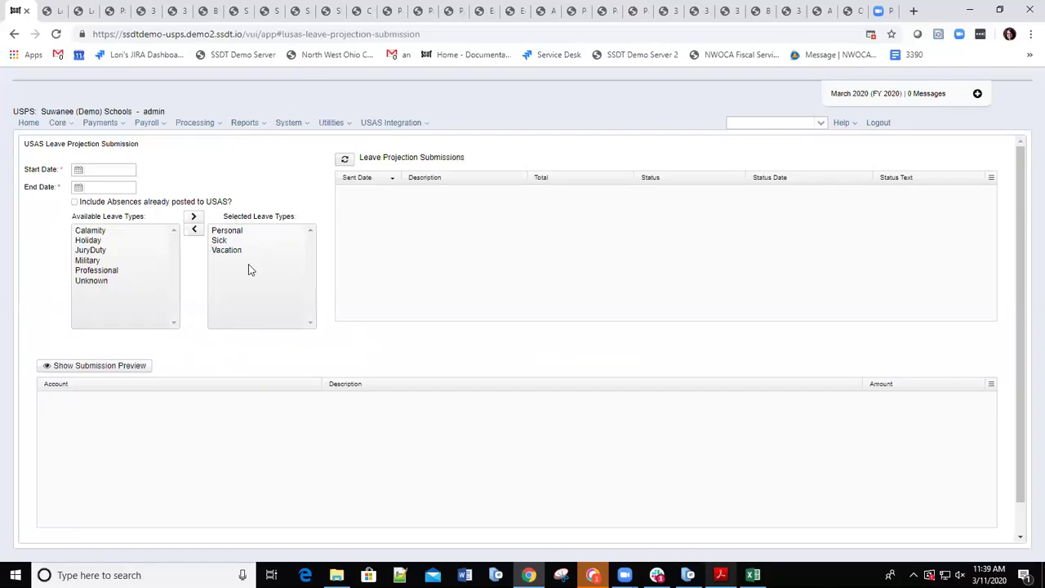
{"action": "double_click", "coordinate": [222, 232]}
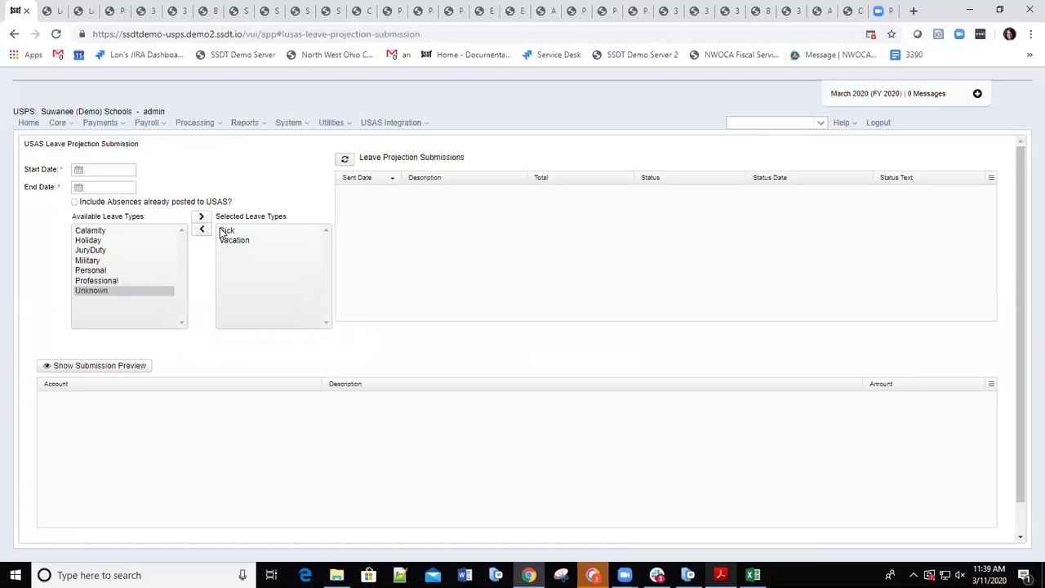
{"action": "double_click", "coordinate": [88, 271]}
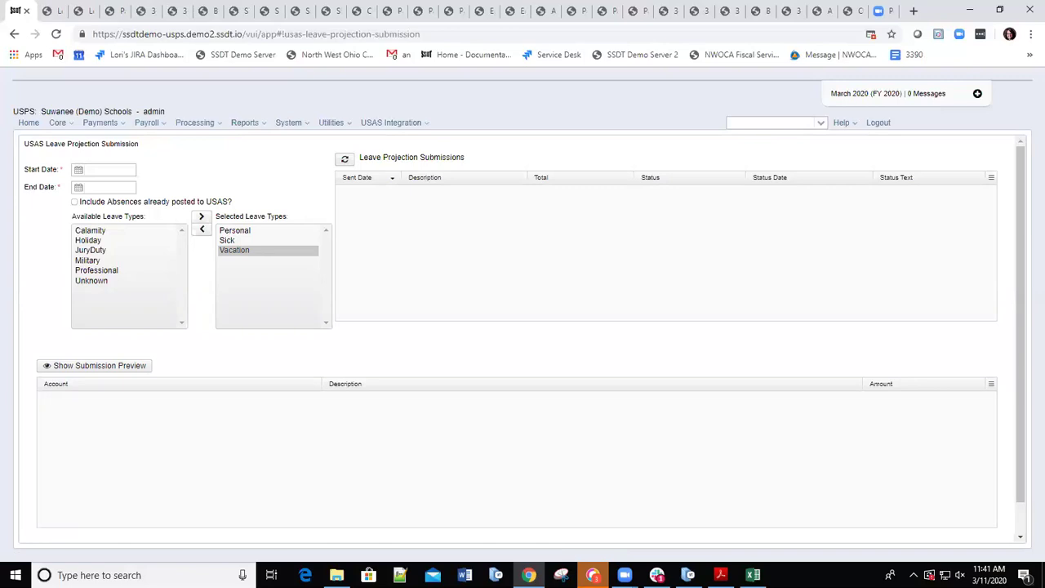
- Open the Employer Retirement Share Submission for USAS
{"action": "left_click", "coordinate": [424, 124]}
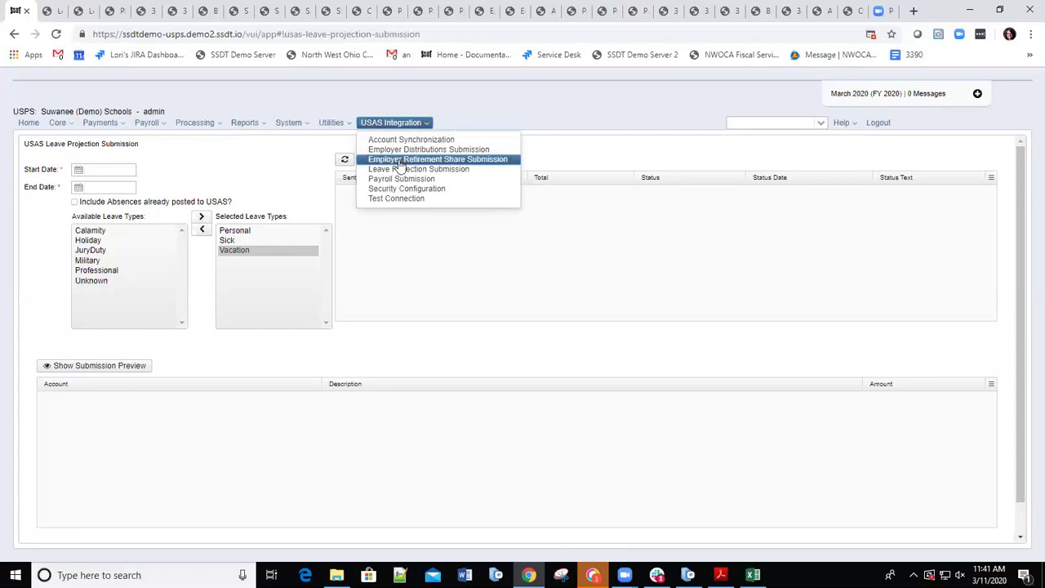
{"action": "left_click", "coordinate": [400, 160]}
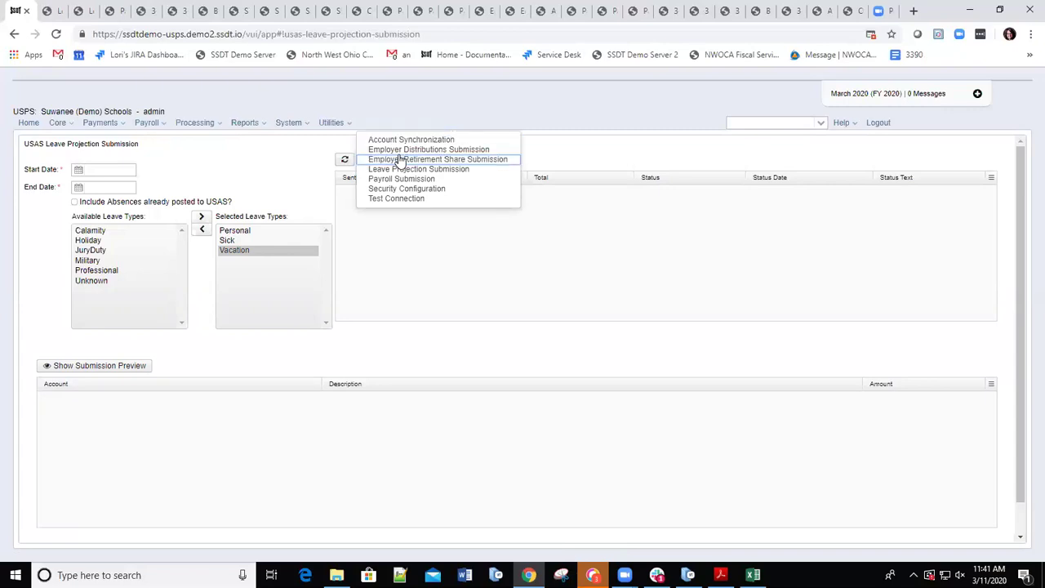